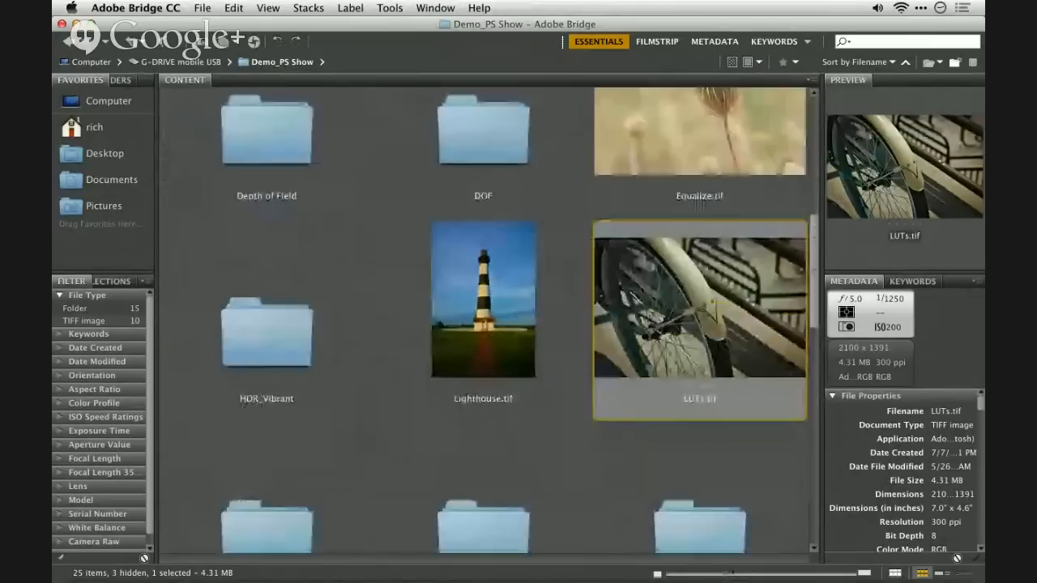
# - Browse the Demo_PS Show folder and open its DOF subfolder
pyautogui.scroll(5, 638, 431)
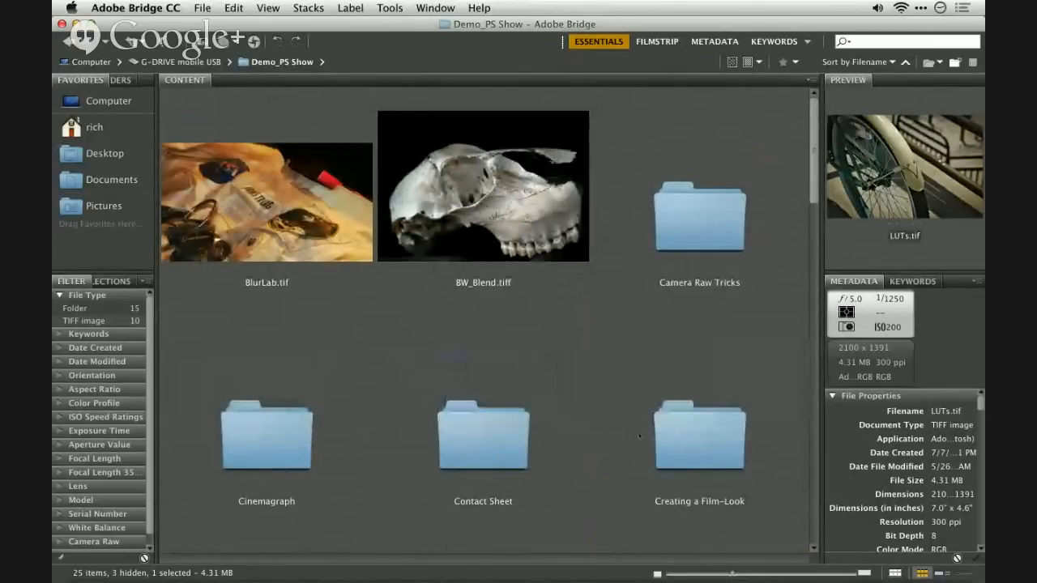
pyautogui.scroll(-3, 639, 437)
pyautogui.scroll(-15, 638, 436)
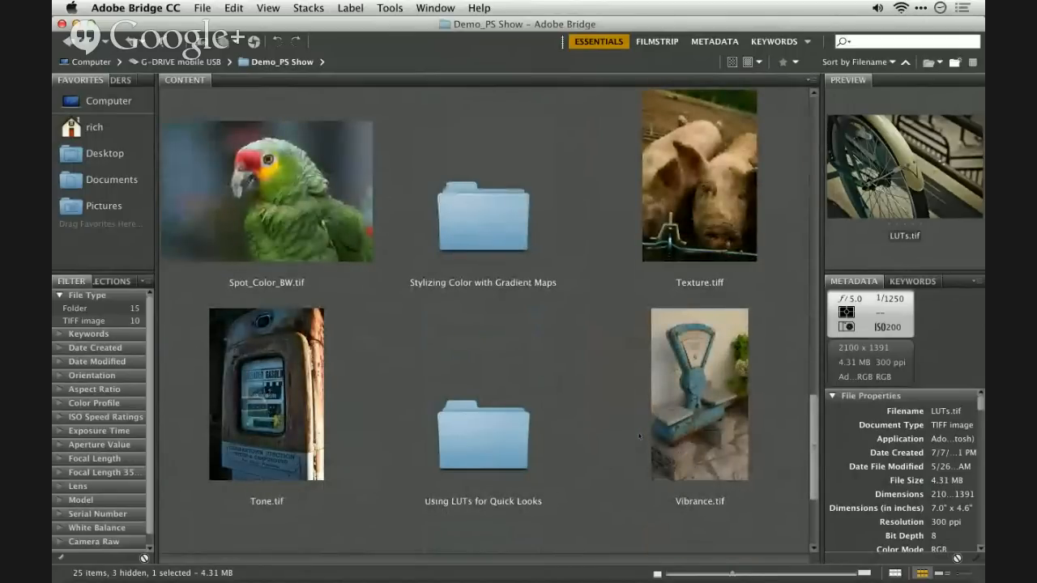
pyautogui.scroll(3, 638, 436)
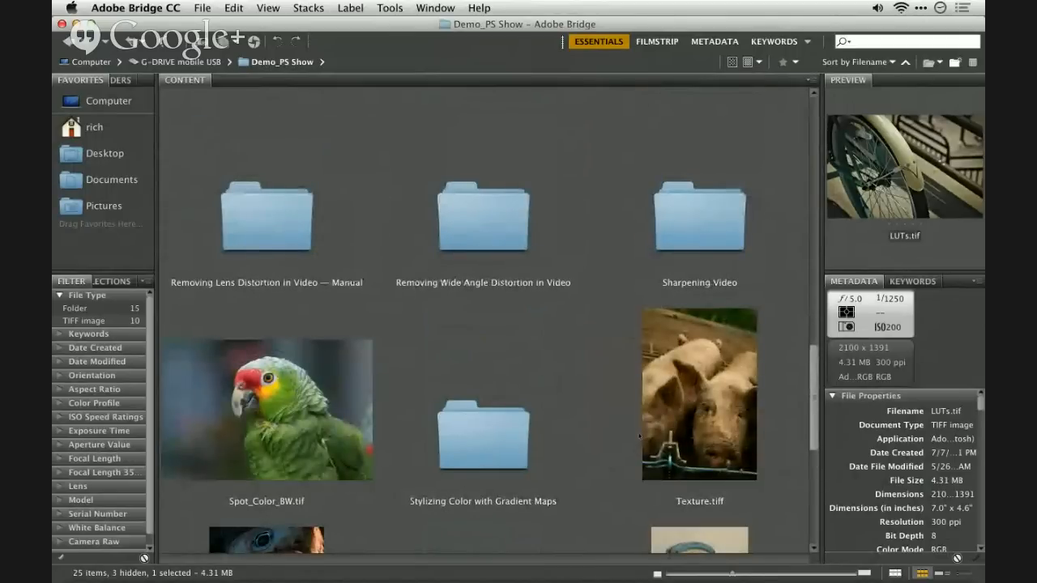
pyautogui.scroll(5, 638, 436)
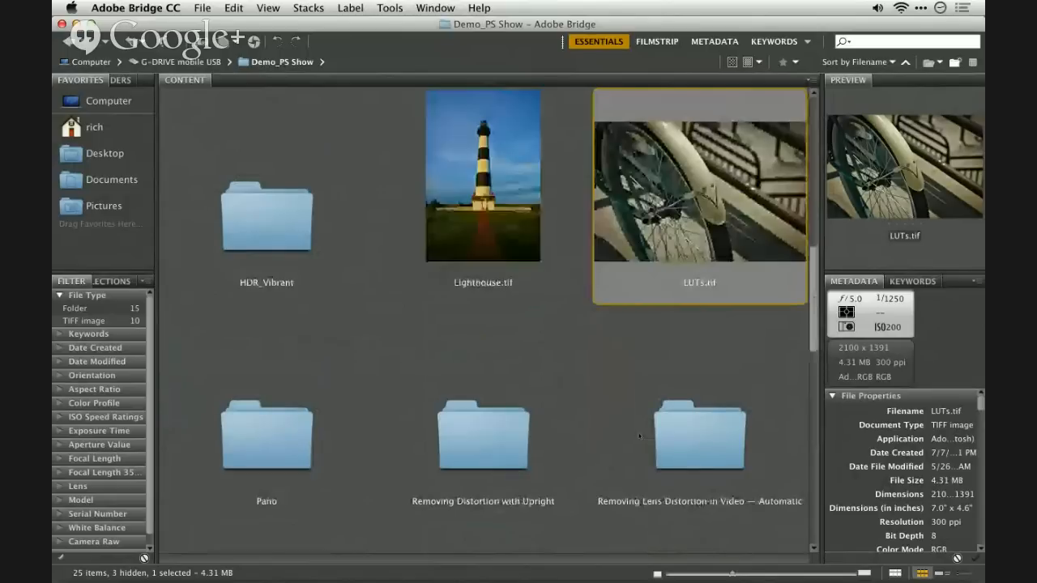
pyautogui.scroll(5, 639, 436)
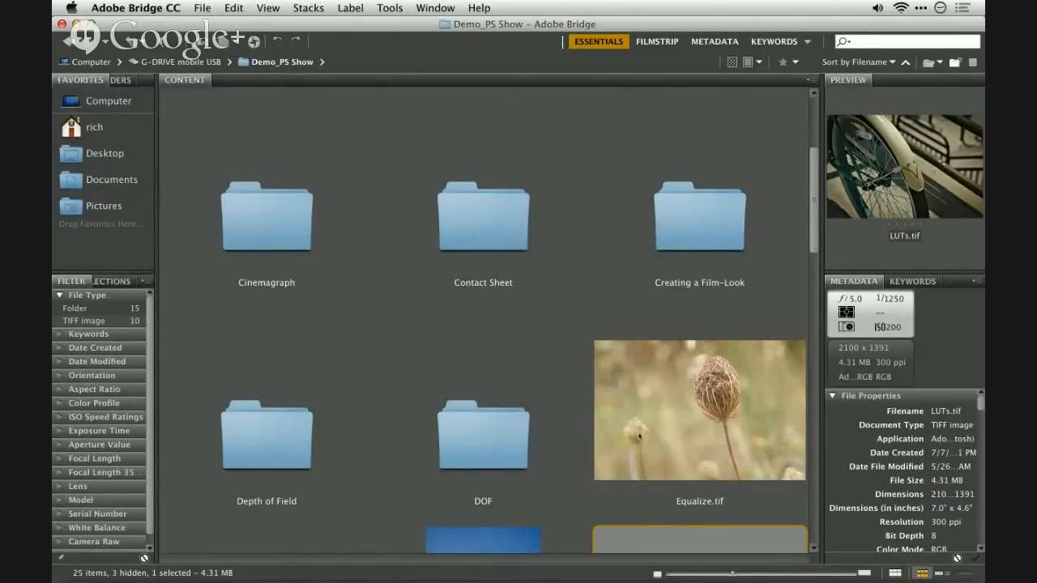
pyautogui.doubleClick(495, 458)
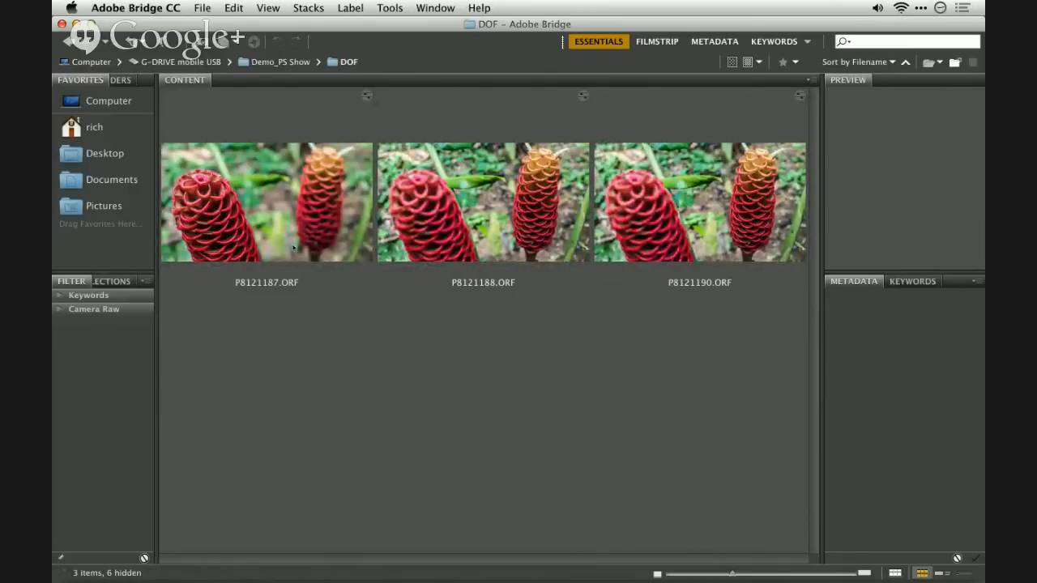
# - View P8121187.ORF full screen and compare its focus with the other photos in the folder
pyautogui.click(294, 247)
pyautogui.press('space')
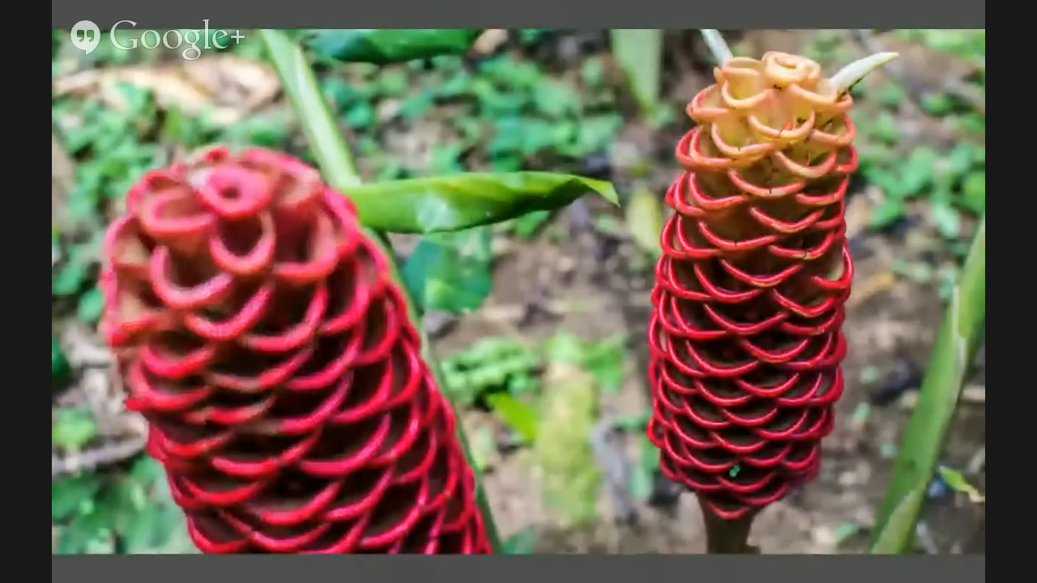
pyautogui.press('Right')
pyautogui.press('Right')
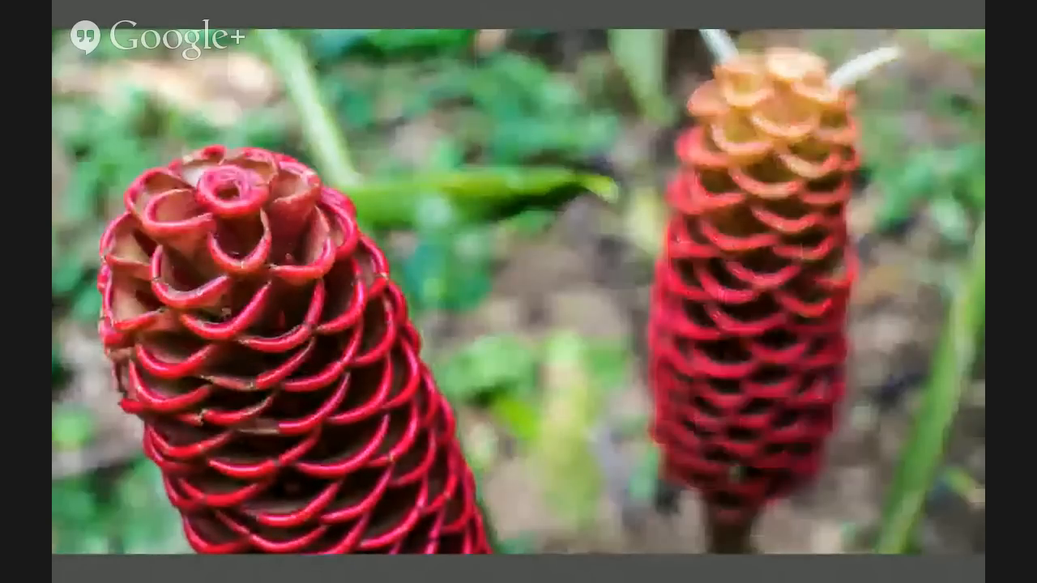
pyautogui.press('Escape')
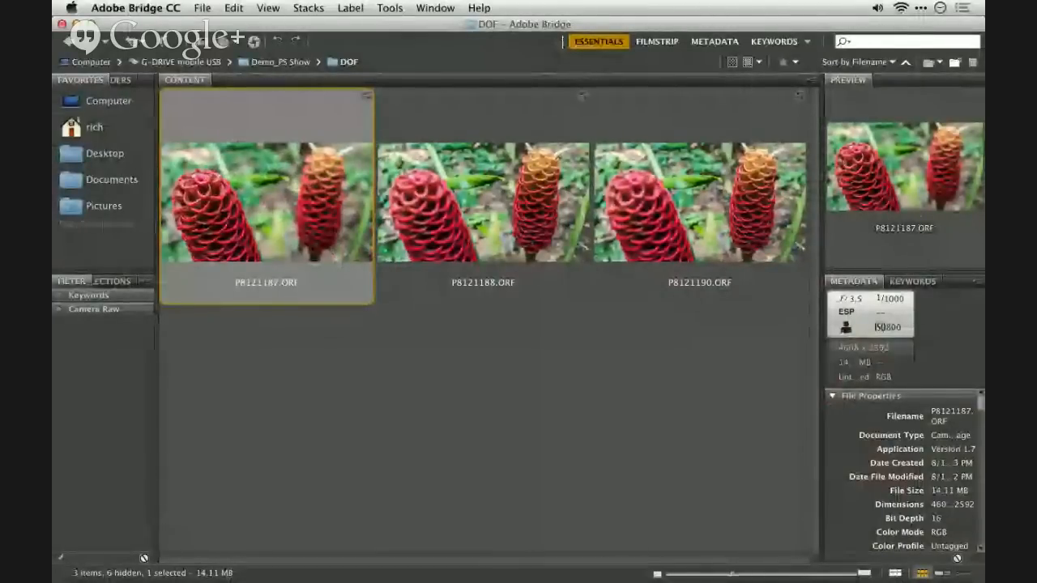
# - Select P8121187.ORF and P8121188.ORF and compare the focus of just these two photos full screen
pyautogui.keyDown('shift'); pyautogui.click(473, 237); pyautogui.keyUp('shift')
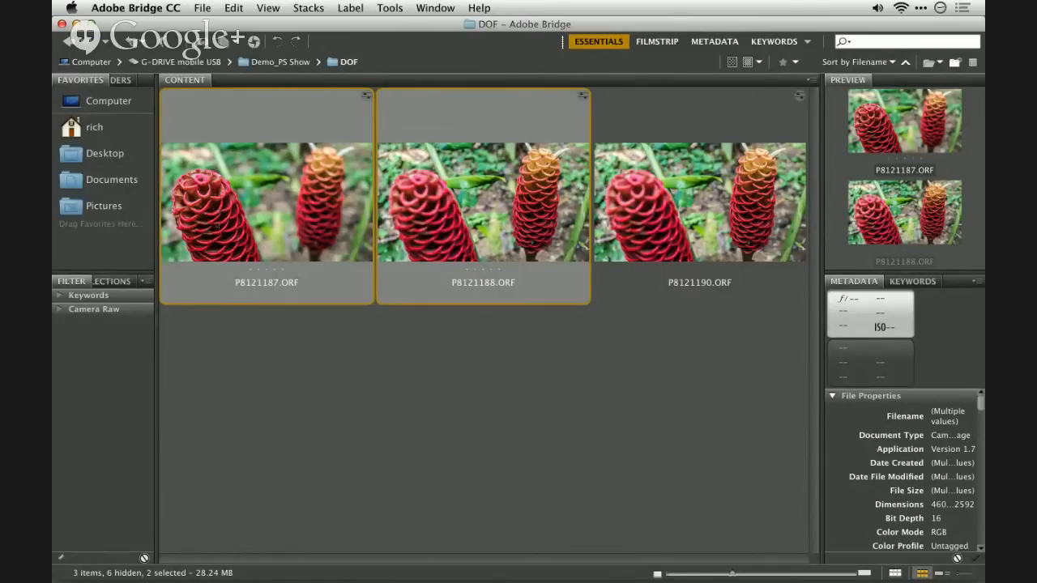
pyautogui.press('space')
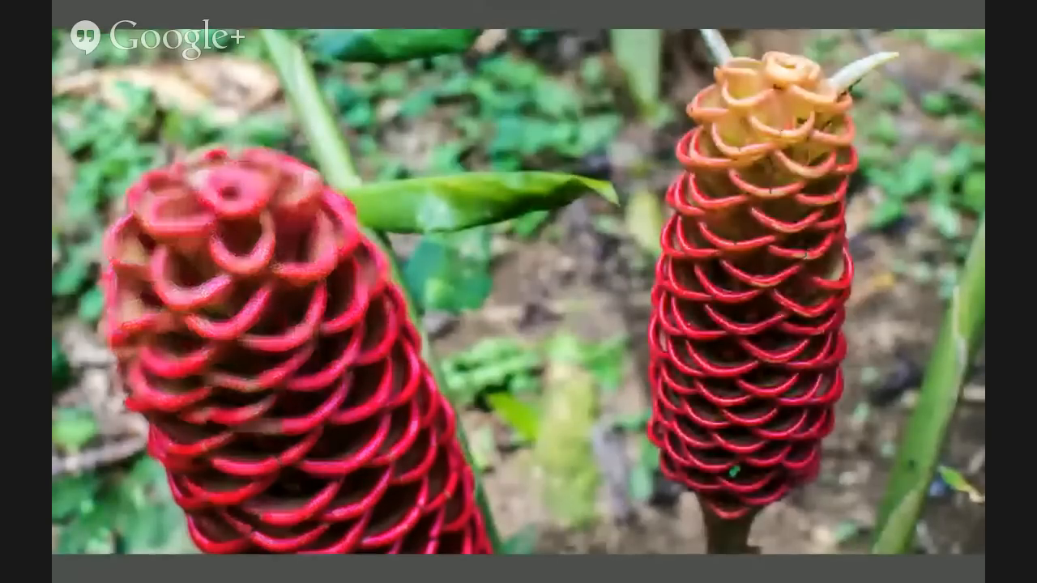
pyautogui.press('Right')
pyautogui.press('Left')
pyautogui.press('Right')
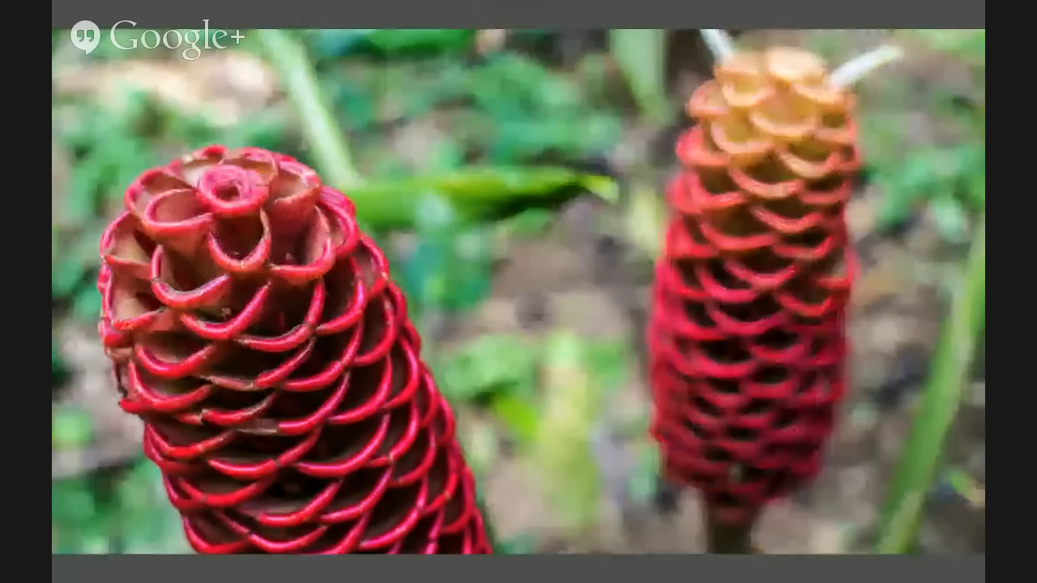
pyautogui.press('space')
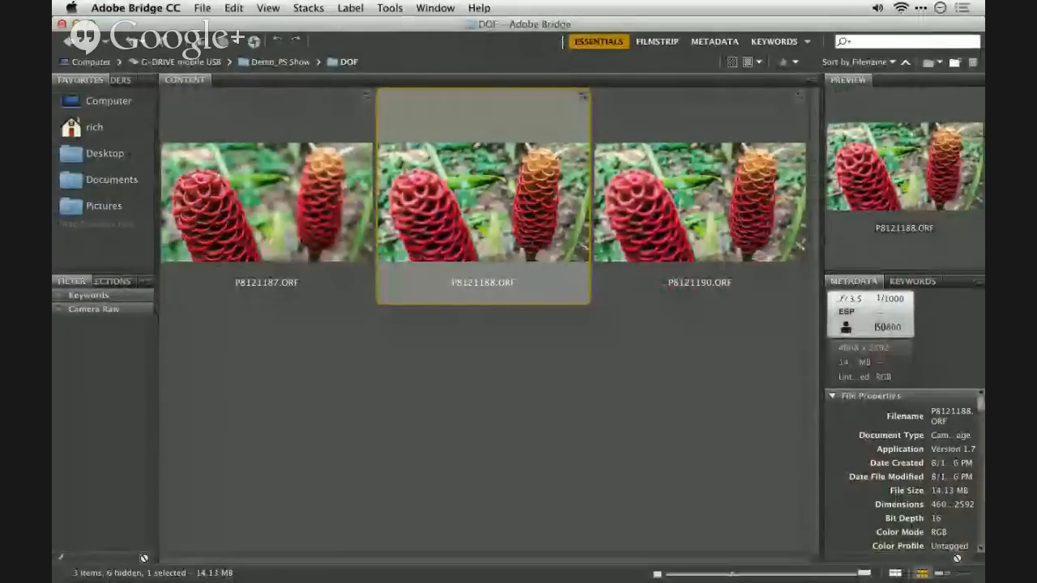
pyautogui.hotkey('shift', 'Left')
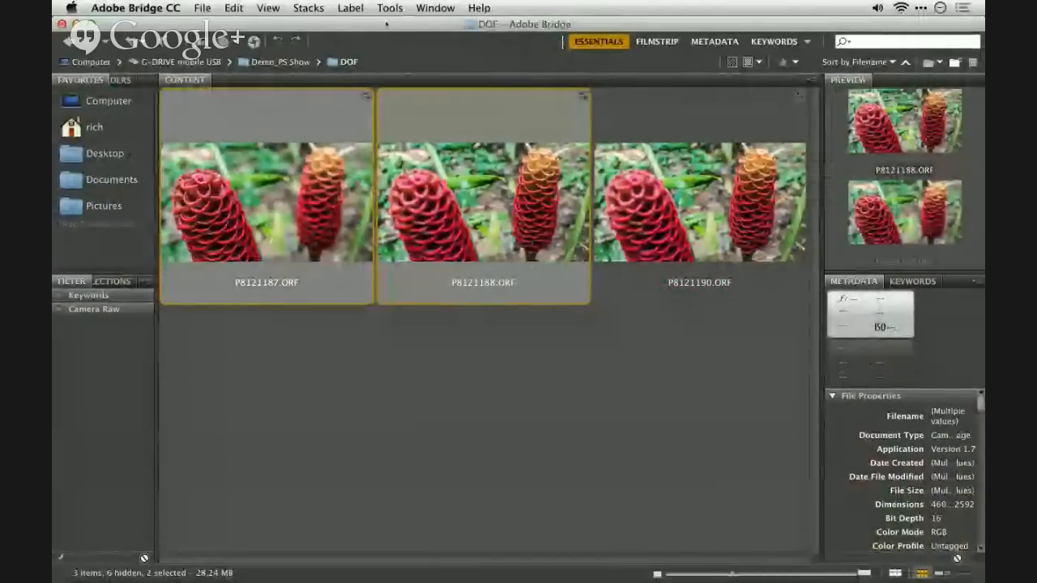
pyautogui.click(389, 8)
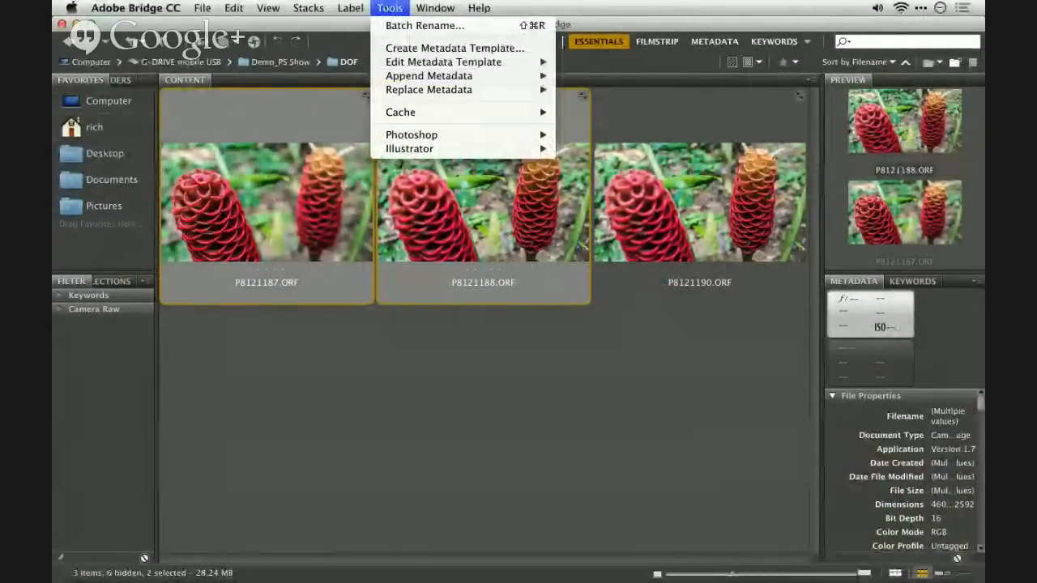
pyautogui.moveTo(393, 135)
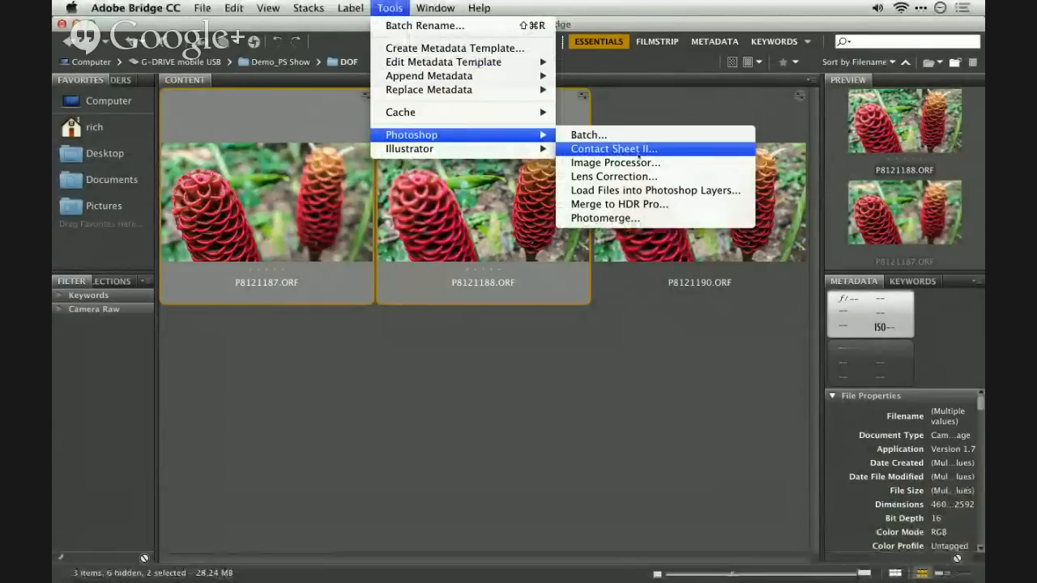
pyautogui.click(638, 218)
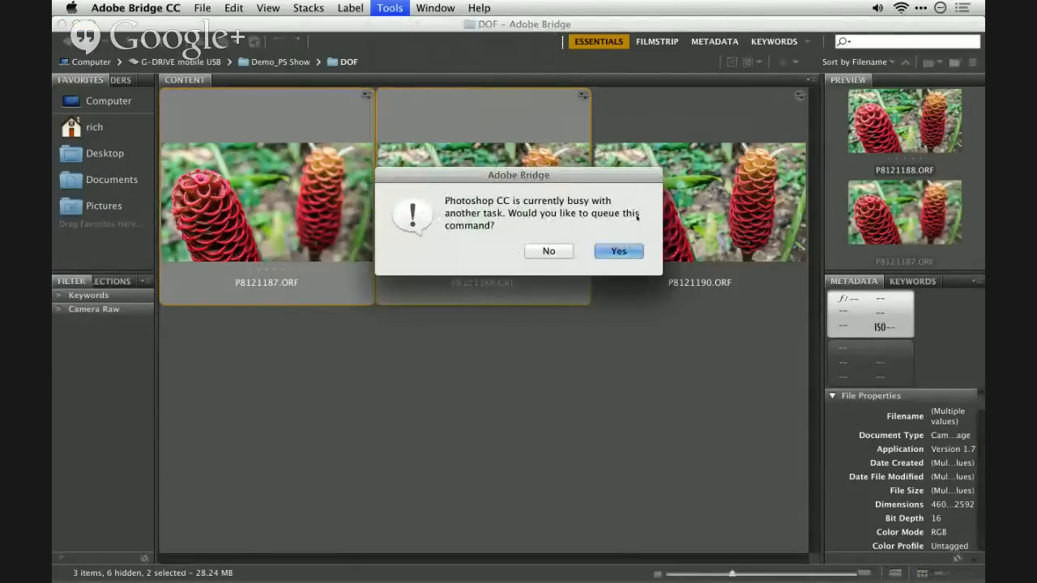
pyautogui.click(618, 251)
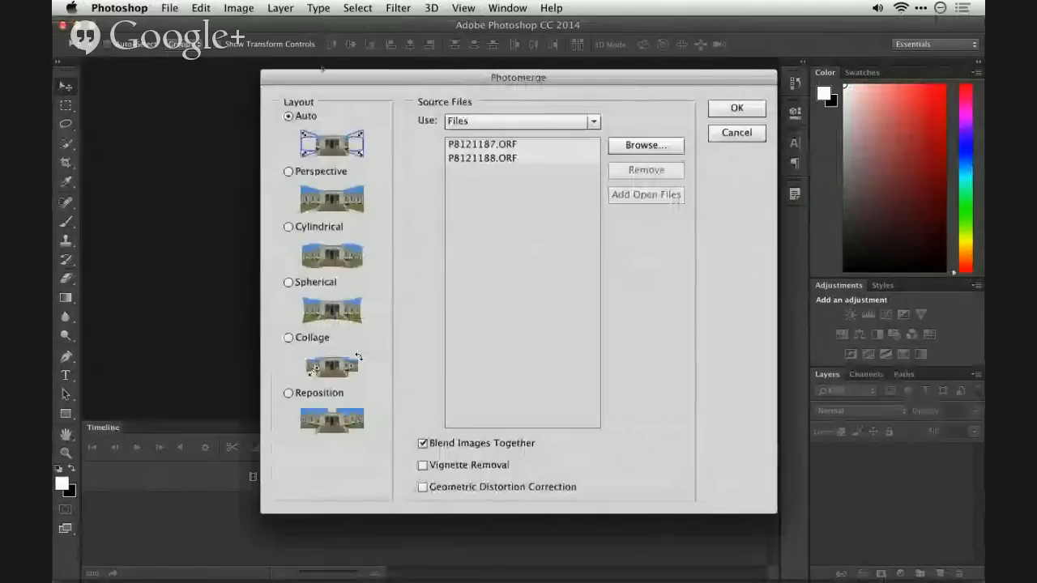
pyautogui.click(737, 132)
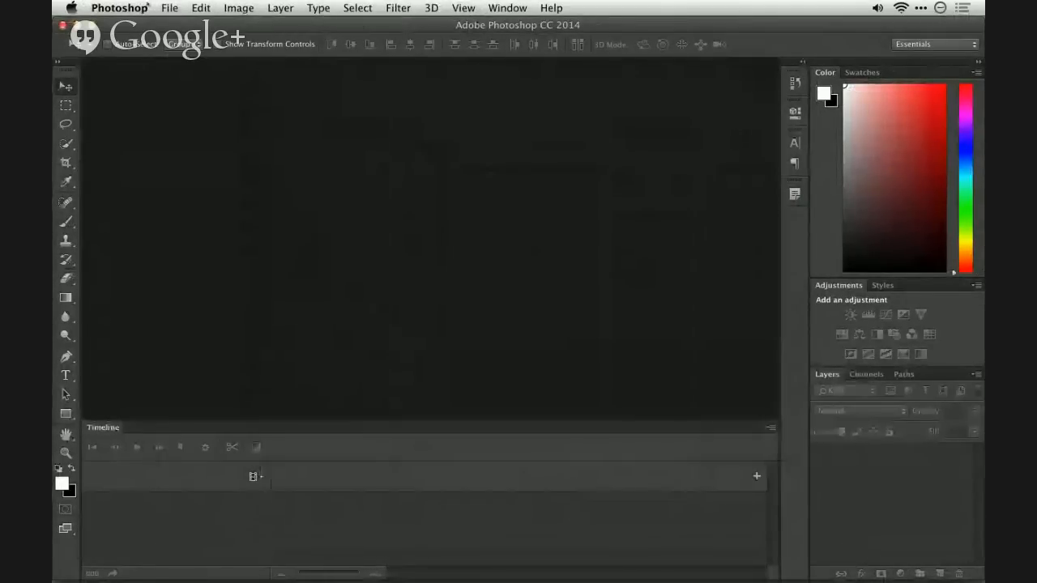
# - Start the Load Files into Stack script in Photoshop and begin browsing for its source files
pyautogui.click(169, 8)
pyautogui.moveTo(212, 351)
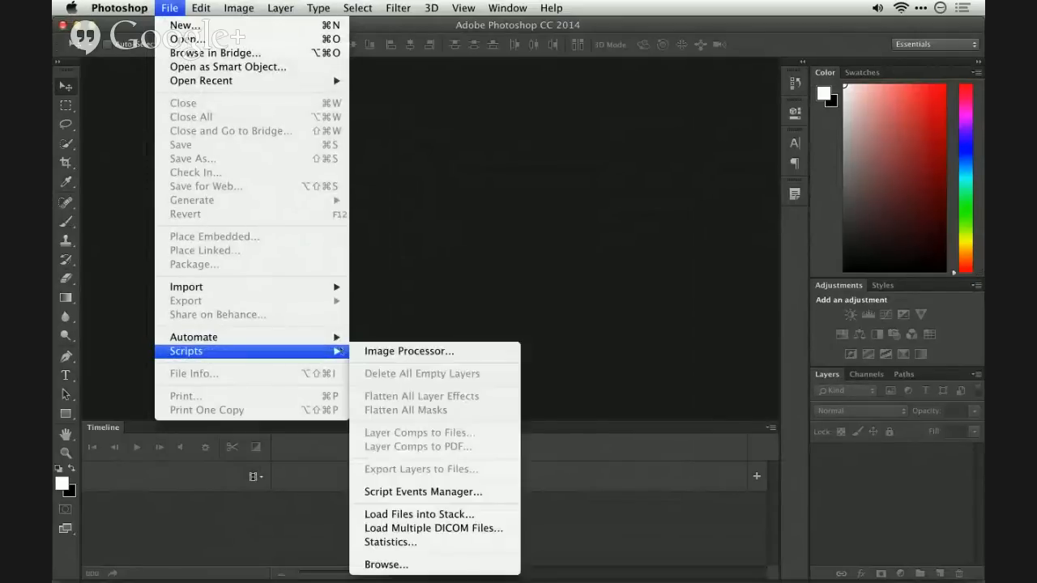
pyautogui.moveTo(336, 337)
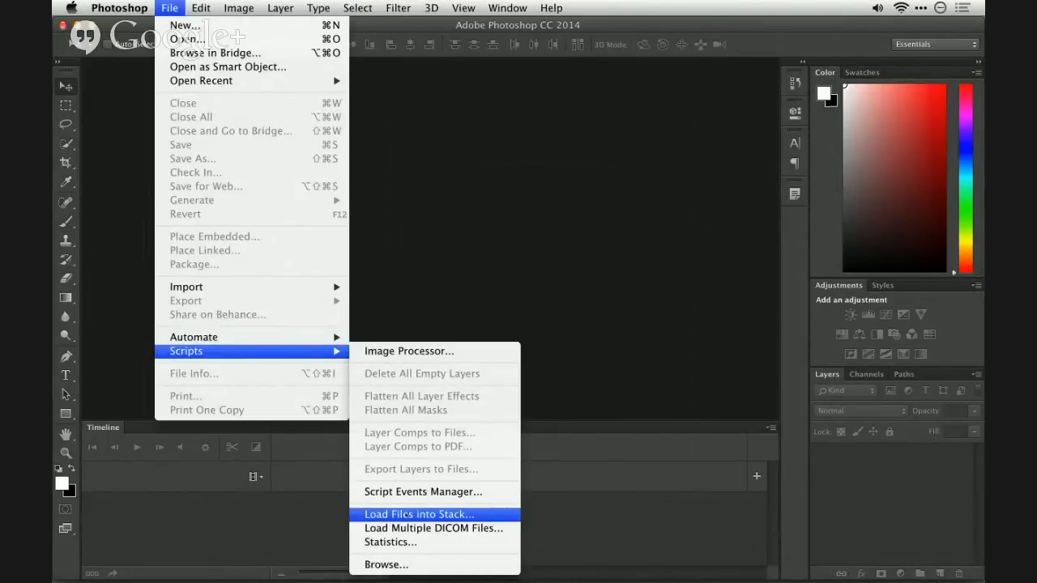
pyautogui.click(419, 514)
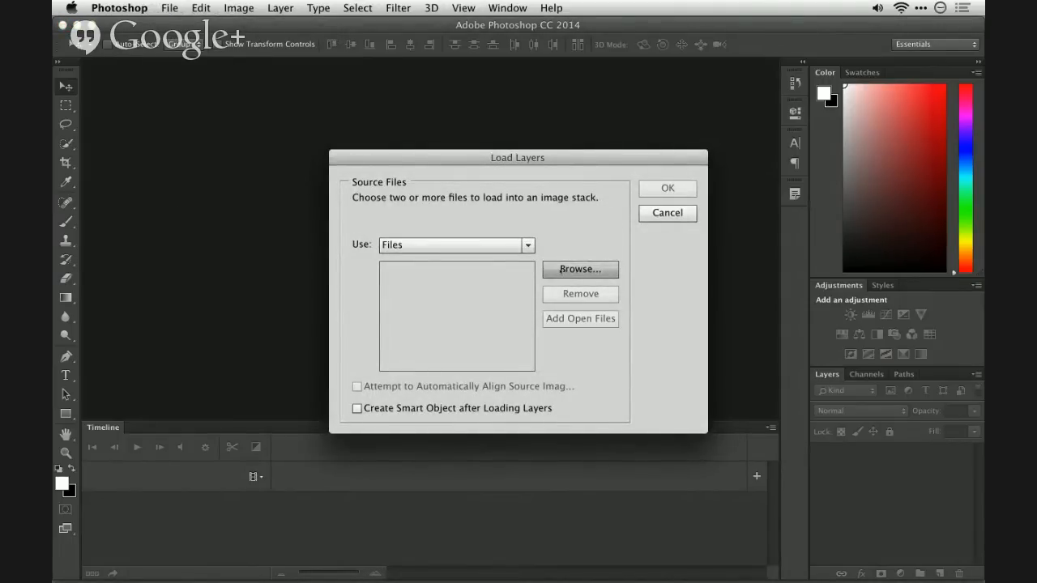
pyautogui.moveTo(576, 163); pyautogui.dragTo(546, 138)
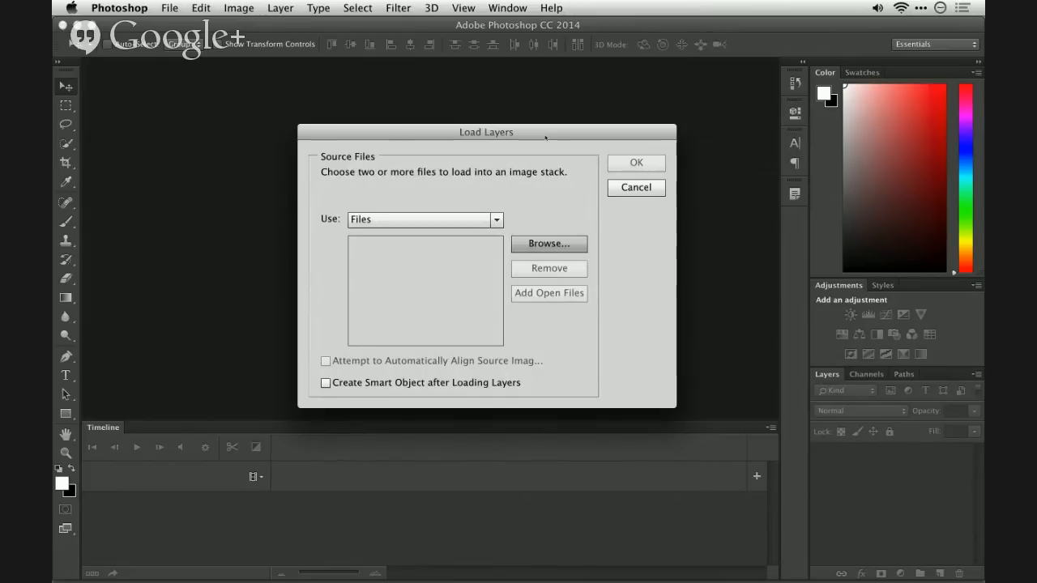
pyautogui.press('Return')
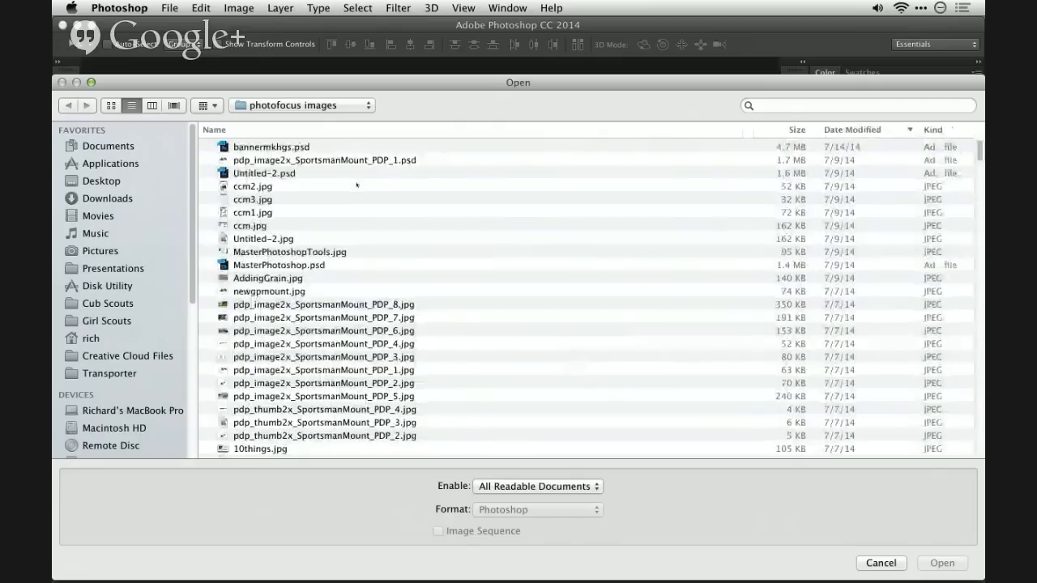
# - Go to the DOF folder inside Demo_PS Show on the G-DRIVE mobile USB drive
pyautogui.click(275, 107)
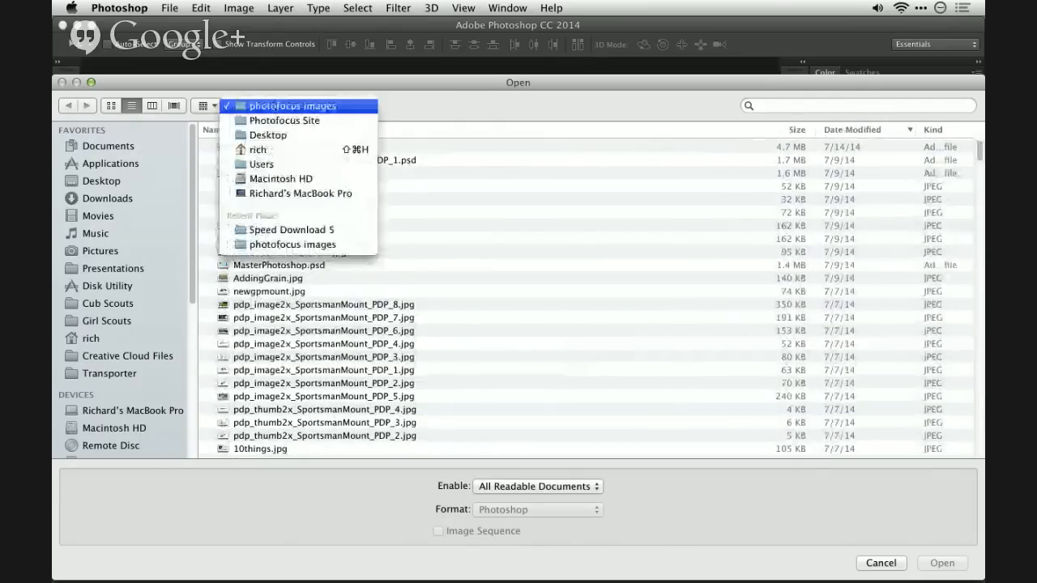
pyautogui.click(316, 193)
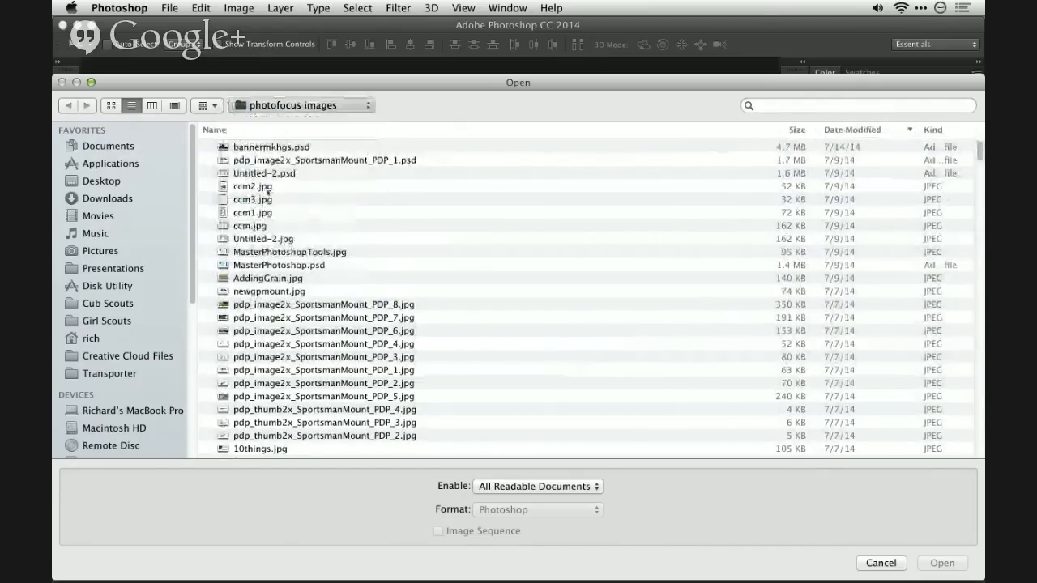
pyautogui.doubleClick(267, 149)
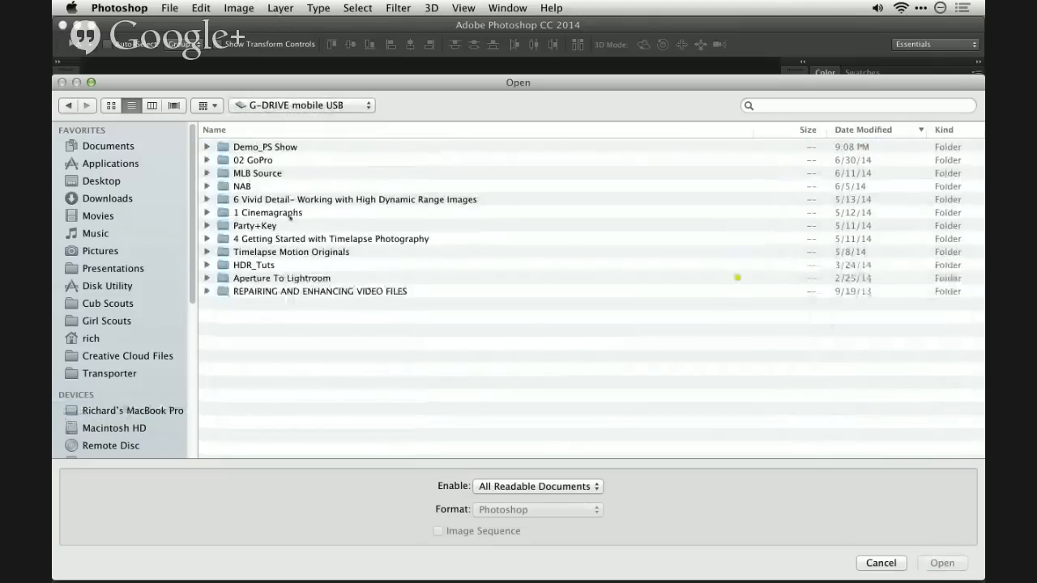
pyautogui.doubleClick(270, 146)
pyautogui.doubleClick(243, 146)
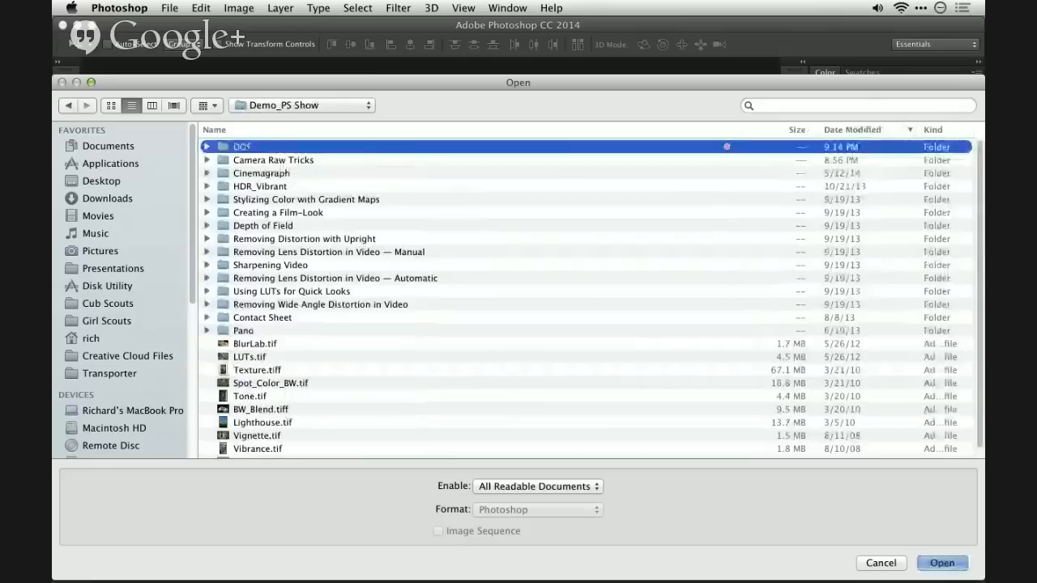
# - Choose P8121188.ORF and P8121187.ORF as source files and load them as layers, without automatic alignment or a smart object
pyautogui.click(267, 187)
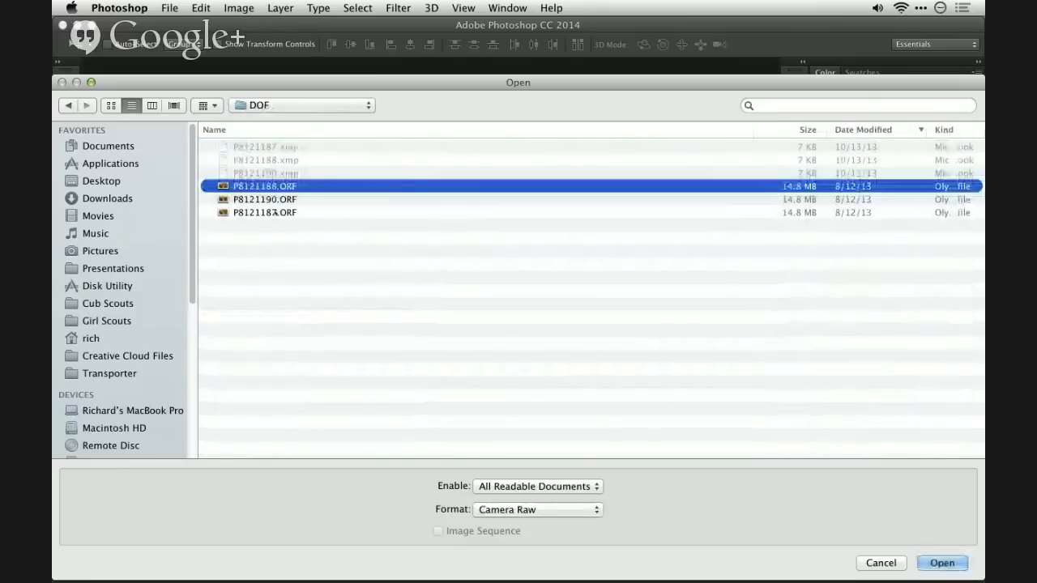
pyautogui.keyDown('super'); pyautogui.click(271, 212); pyautogui.keyUp('super')
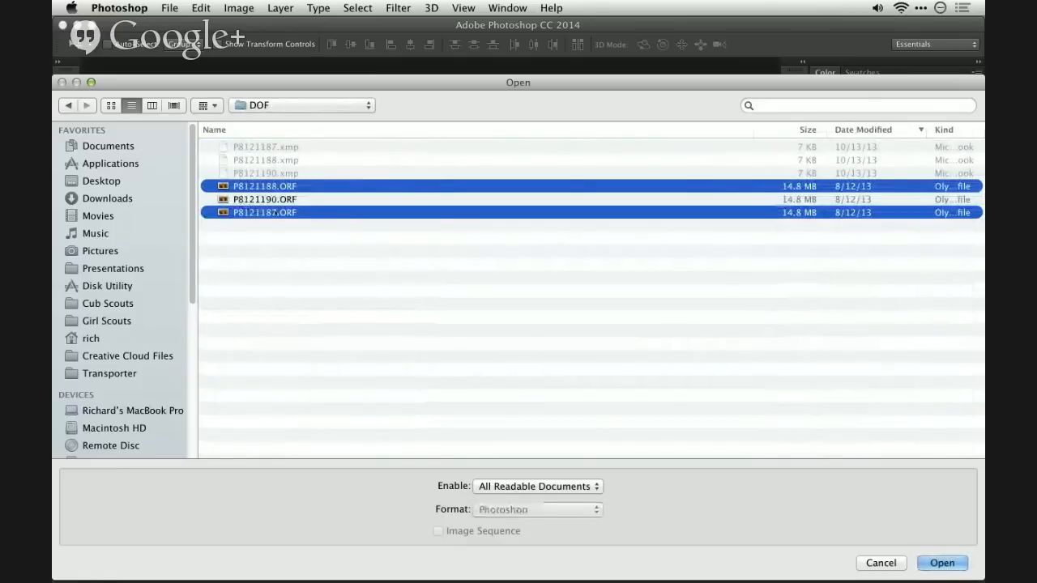
pyautogui.click(939, 562)
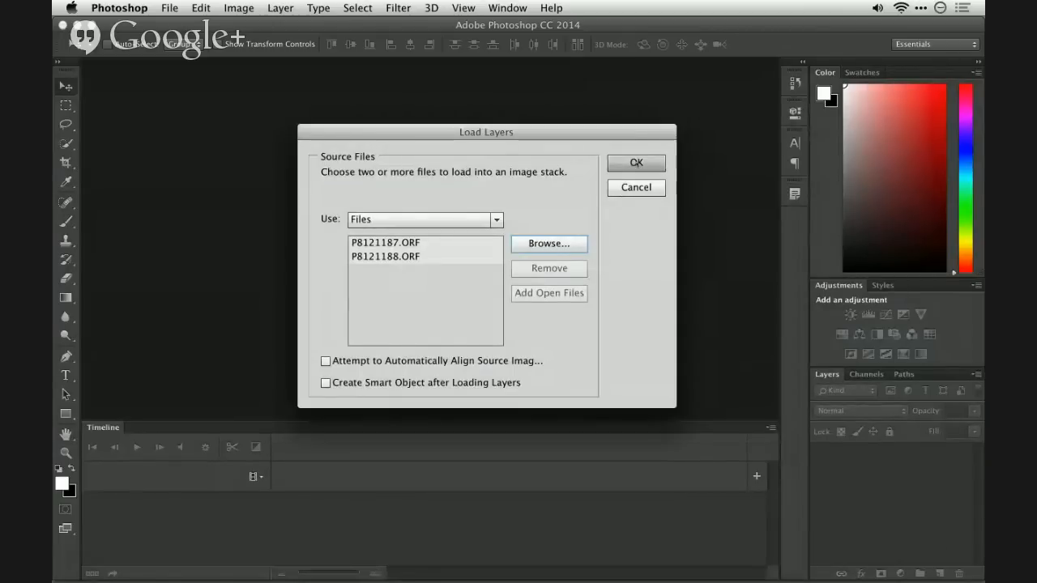
pyautogui.click(636, 163)
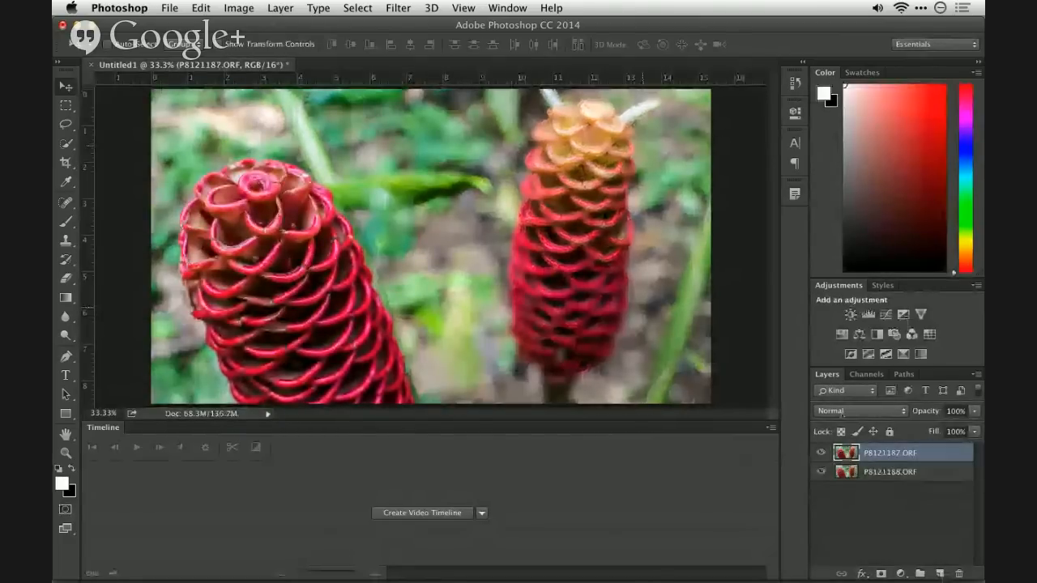
# - Select both photo layers, P8121187.ORF and P8121188.ORF, and shrink the Timeline panel to enlarge the image area
pyautogui.keyDown('shift'); pyautogui.click(898, 470); pyautogui.keyUp('shift')
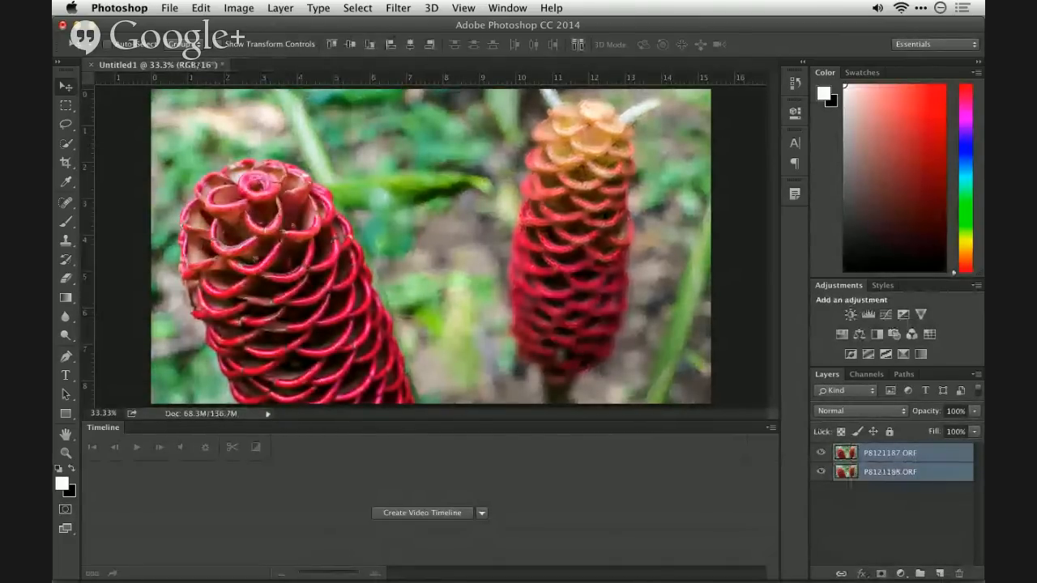
pyautogui.click(201, 8)
pyautogui.moveTo(280, 7)
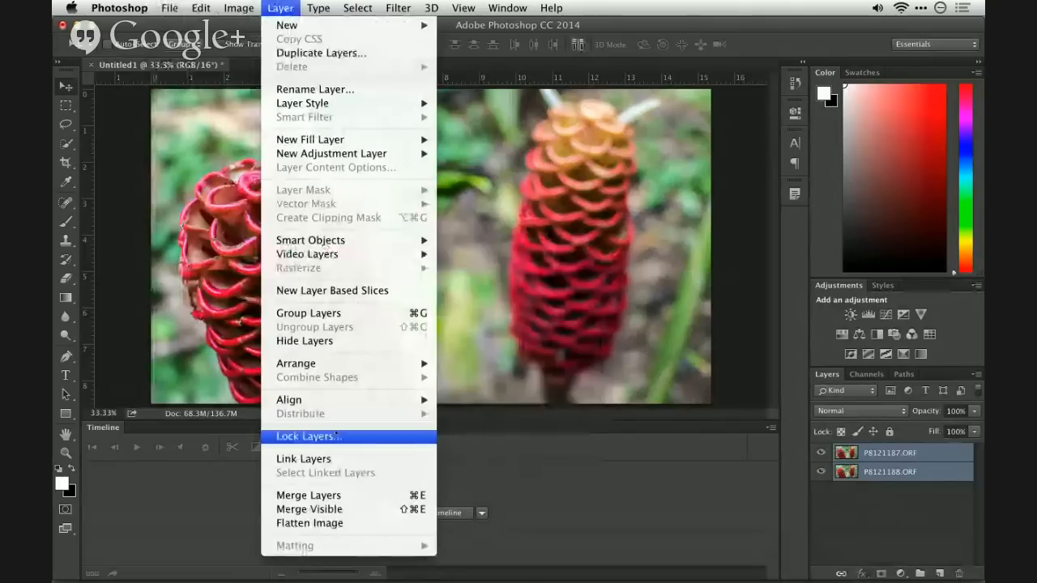
pyautogui.moveTo(336, 364)
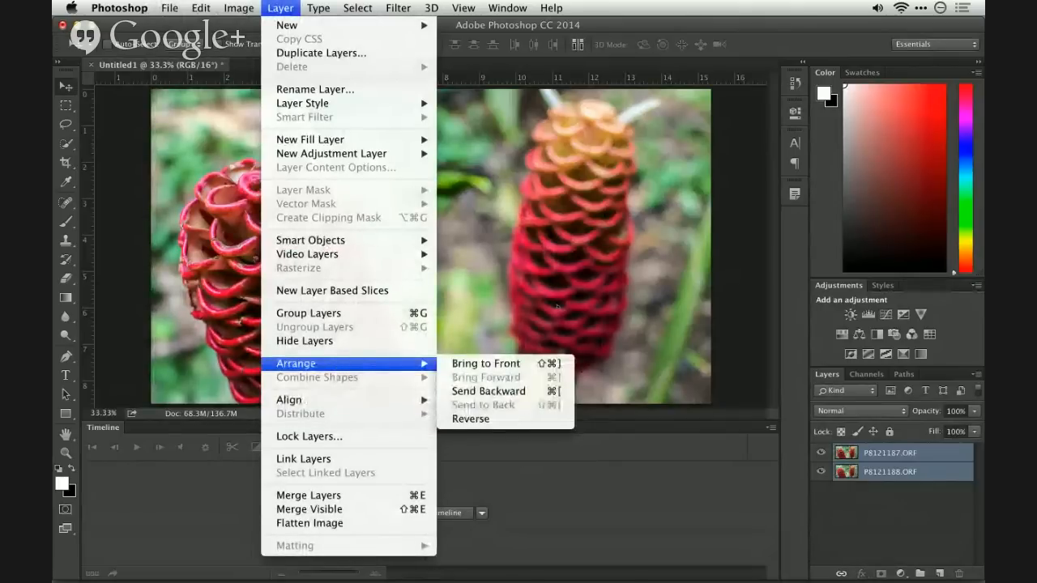
pyautogui.click(579, 285)
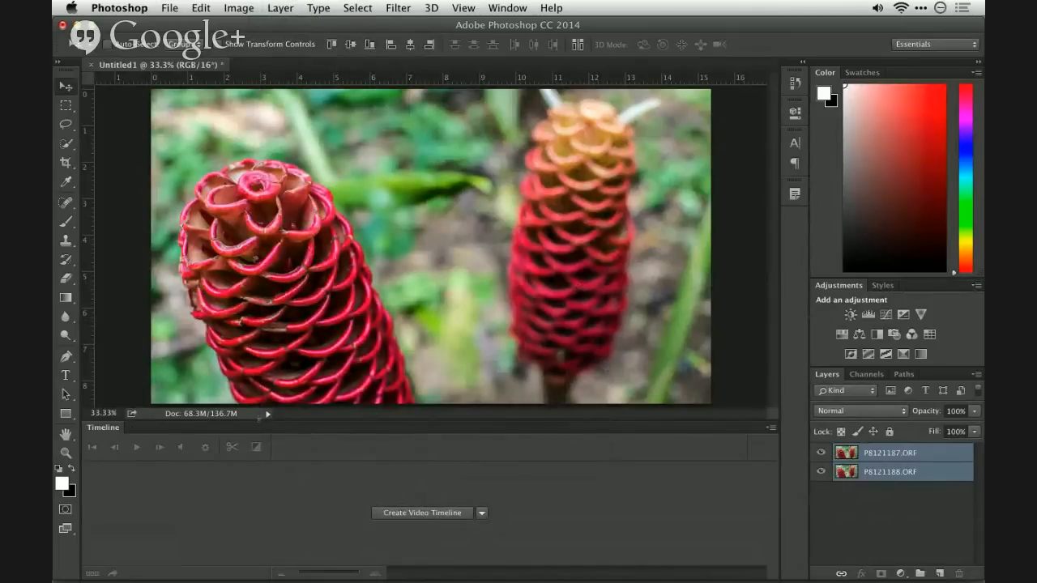
pyautogui.moveTo(259, 415); pyautogui.dragTo(258, 533)
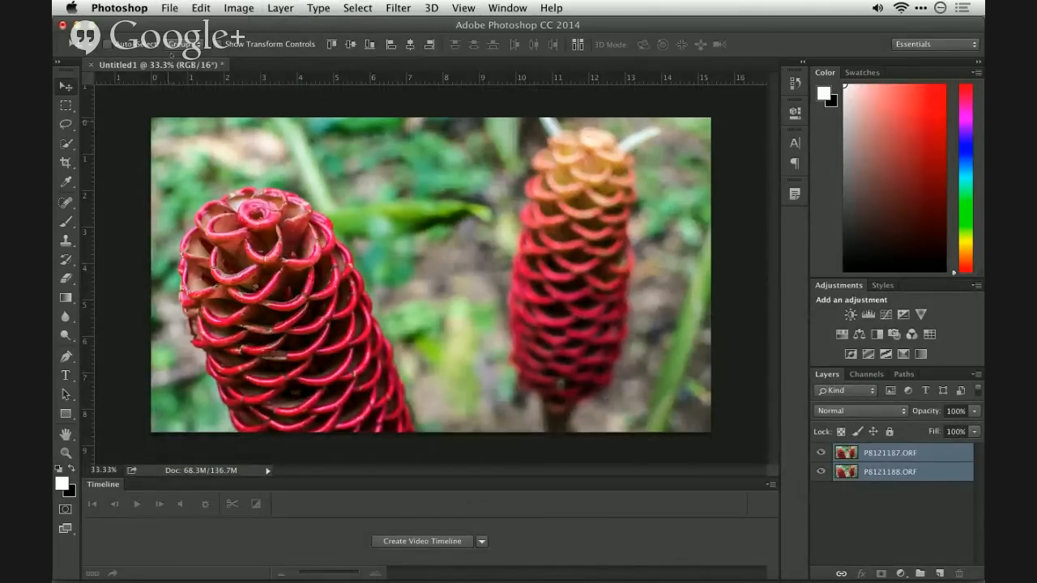
pyautogui.click(173, 7)
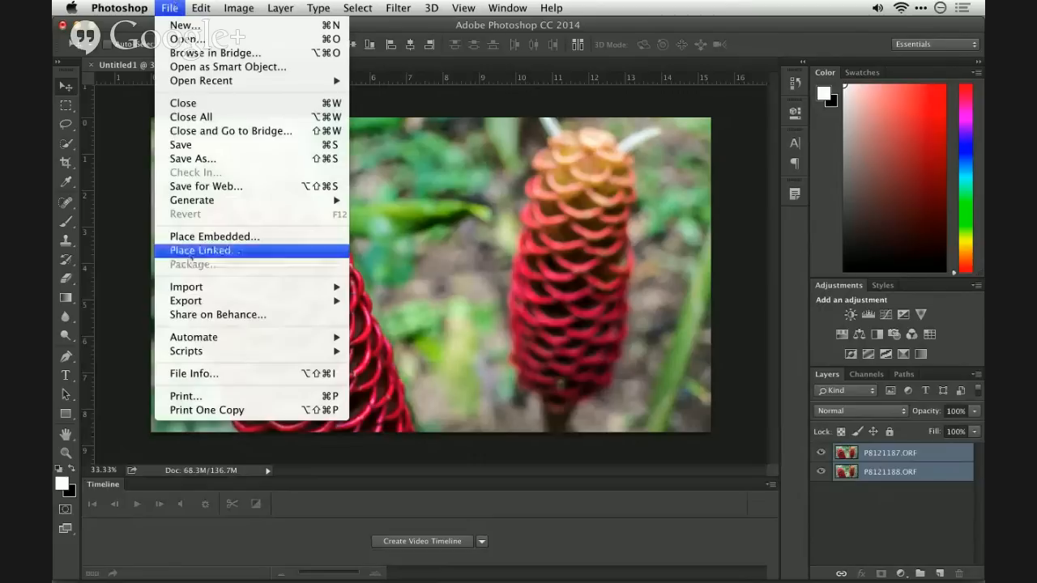
pyautogui.moveTo(197, 352)
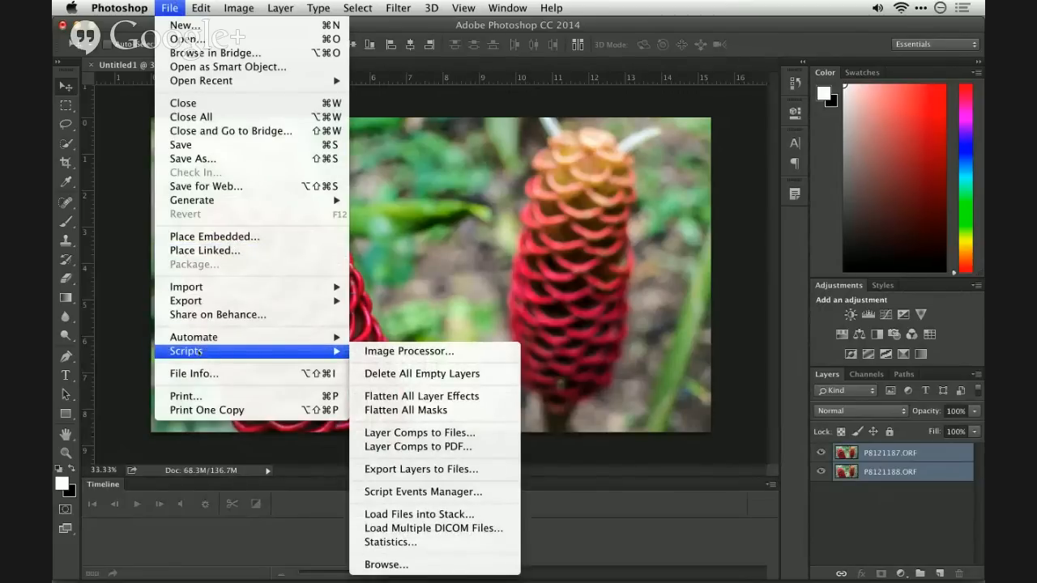
pyautogui.click(414, 321)
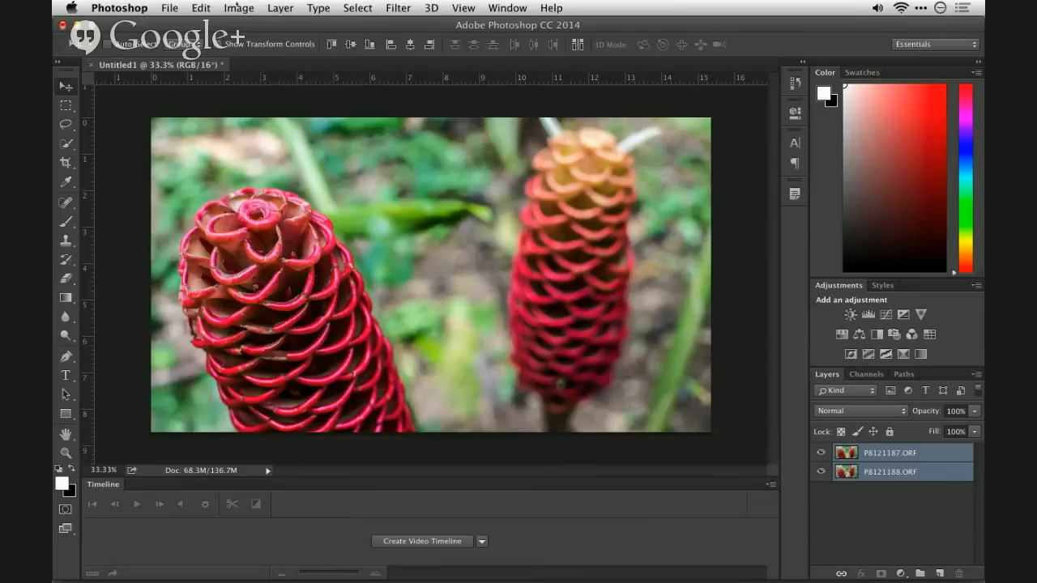
pyautogui.click(578, 44)
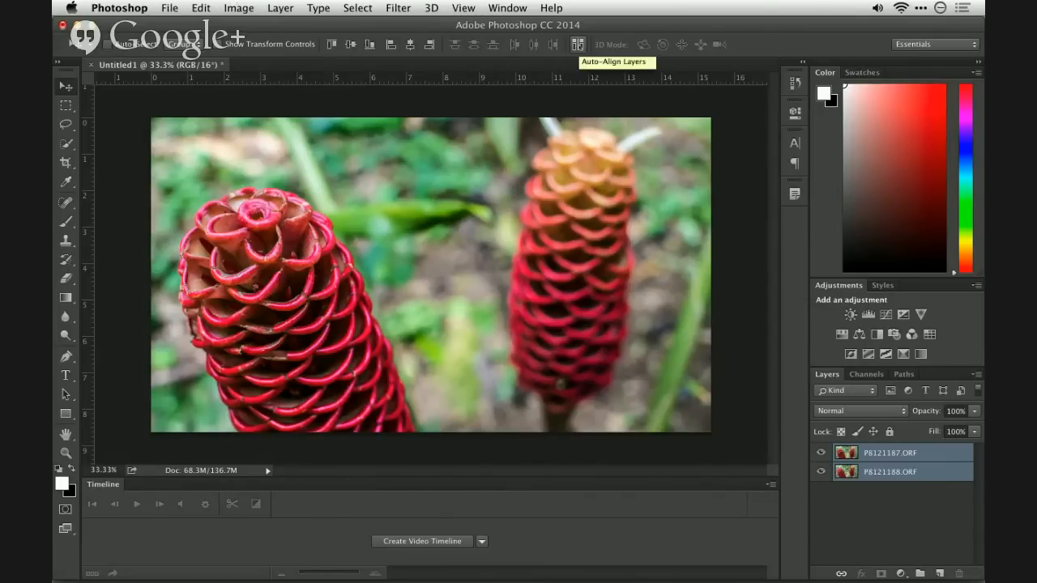
pyautogui.click(578, 45)
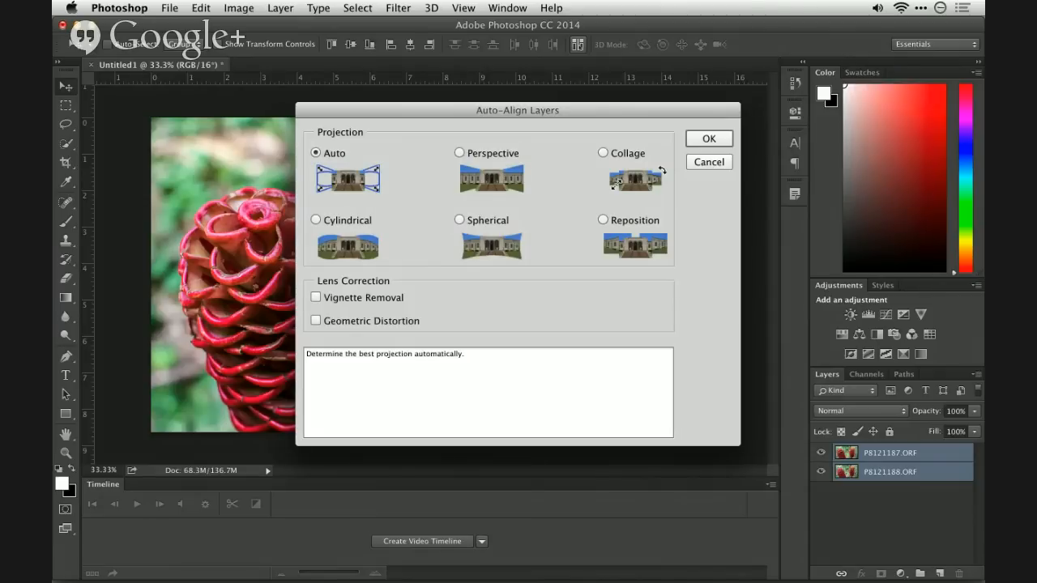
pyautogui.click(702, 163)
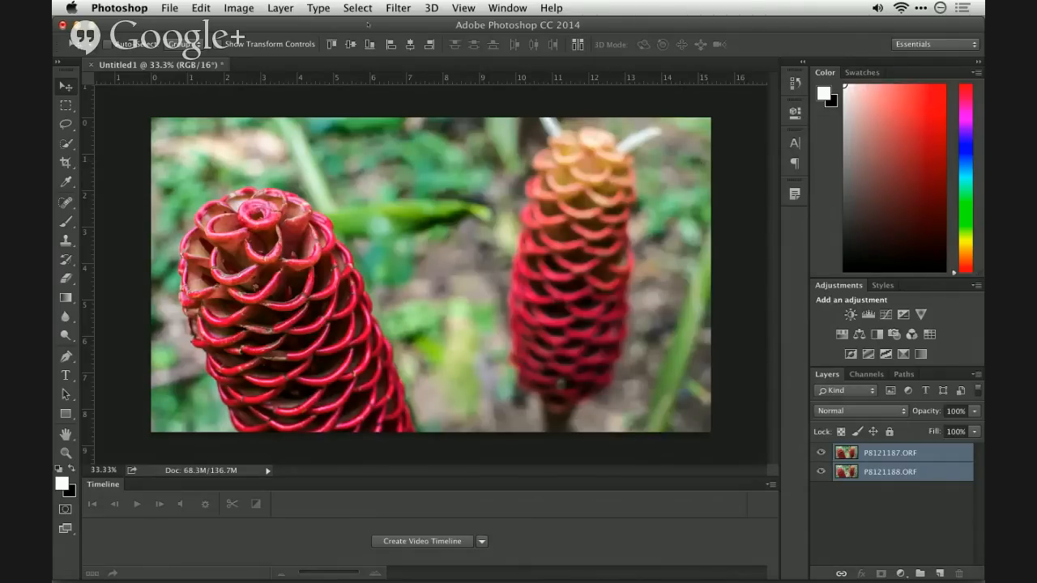
pyautogui.click(171, 8)
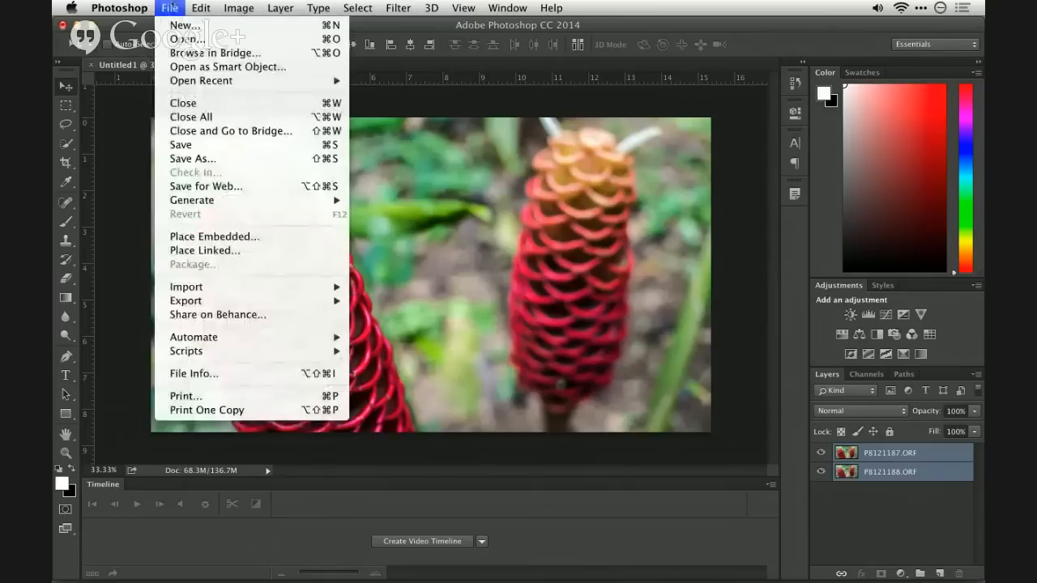
pyautogui.click(170, 7)
pyautogui.click(578, 44)
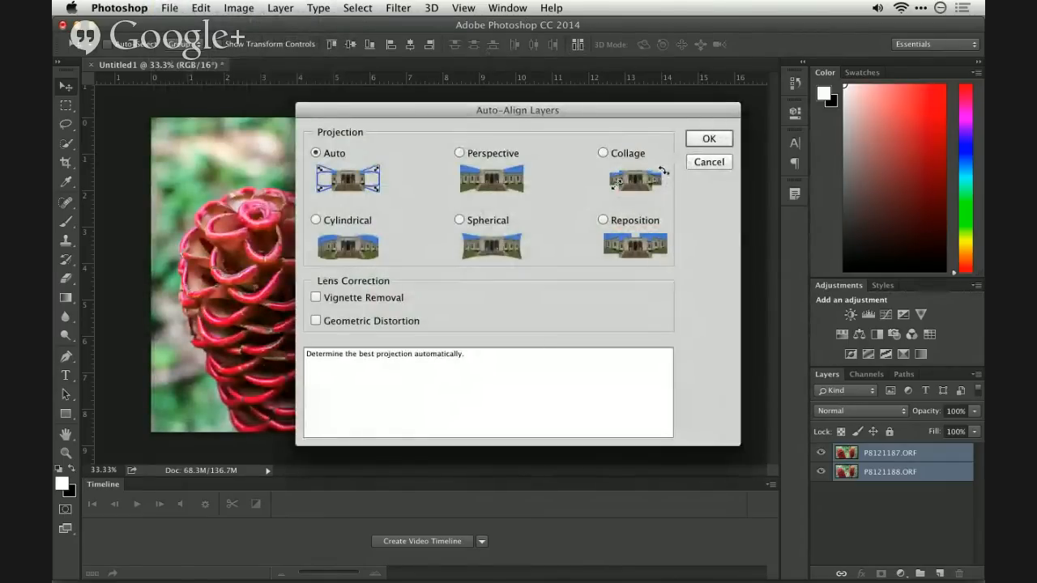
pyautogui.click(709, 162)
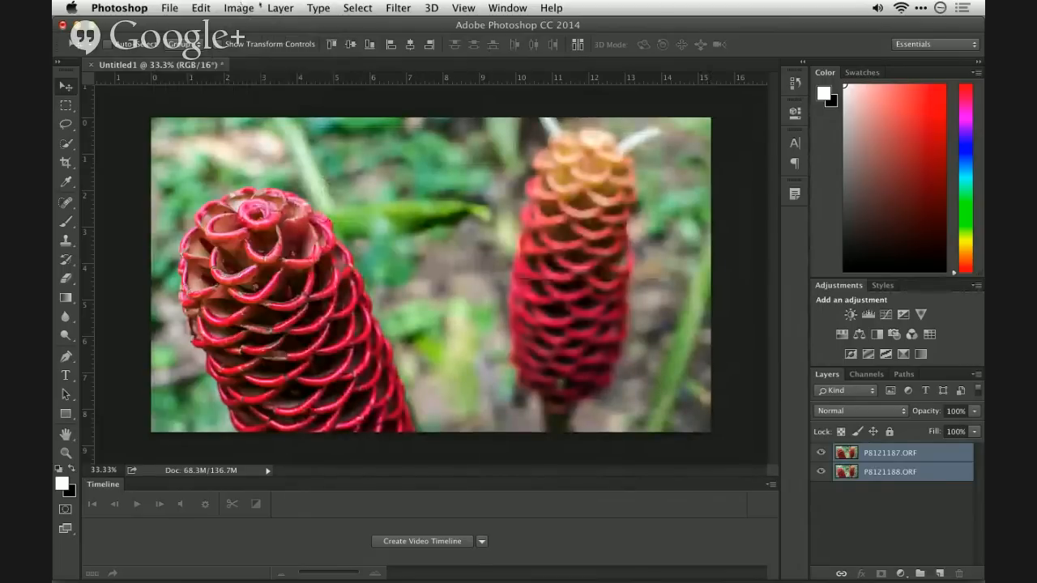
# - Auto-align the two selected layers with the Auto projection, leaving vignette removal and geometric distortion correction off
pyautogui.click(279, 8)
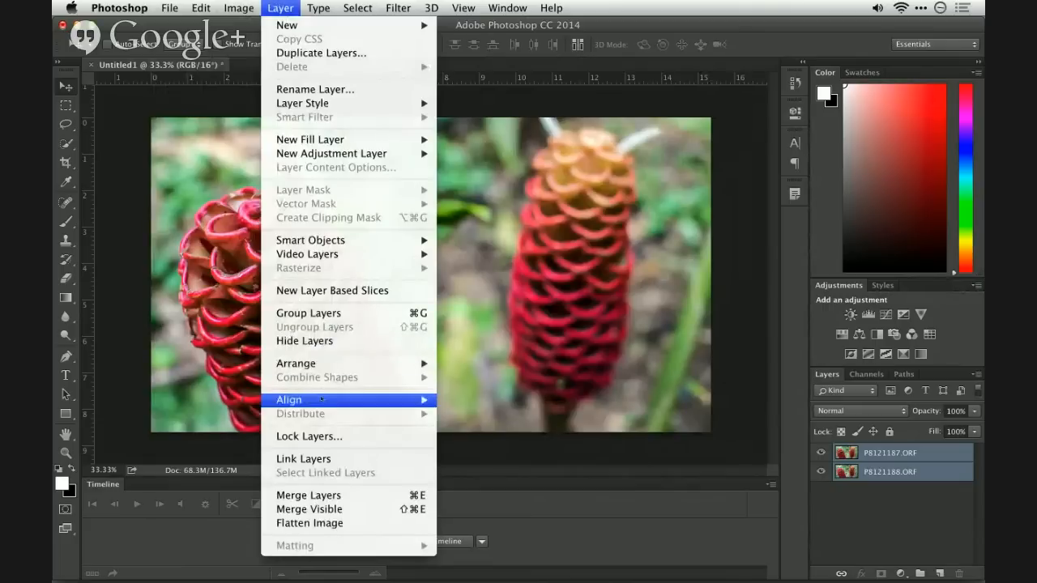
pyautogui.moveTo(322, 398)
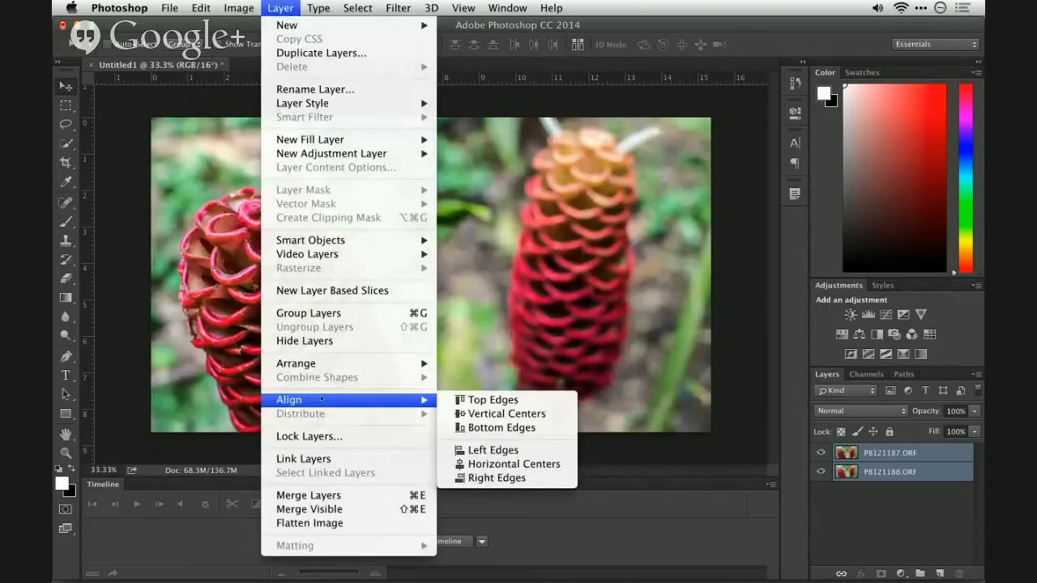
pyautogui.moveTo(244, 6)
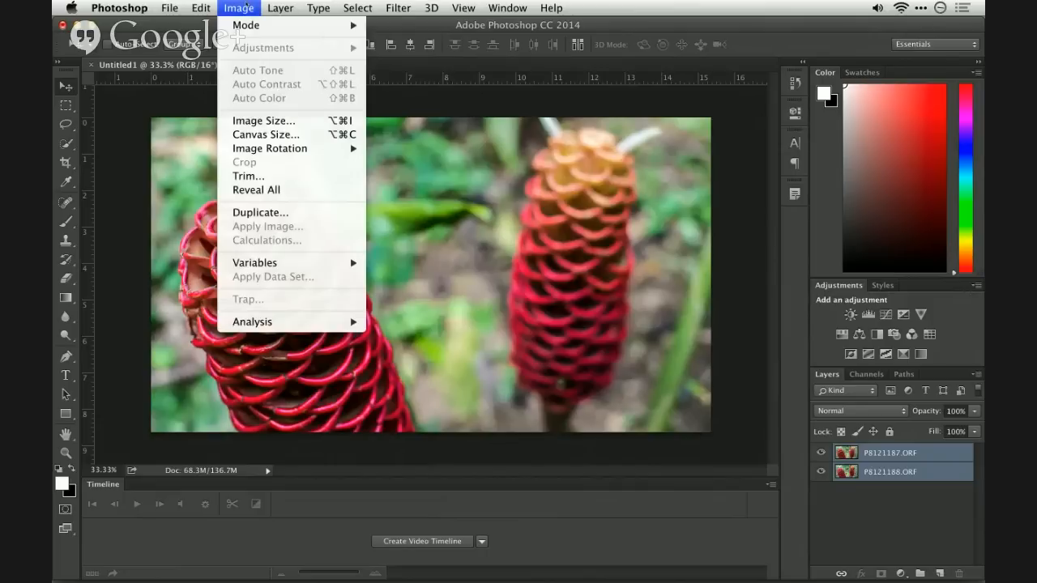
pyautogui.moveTo(201, 7)
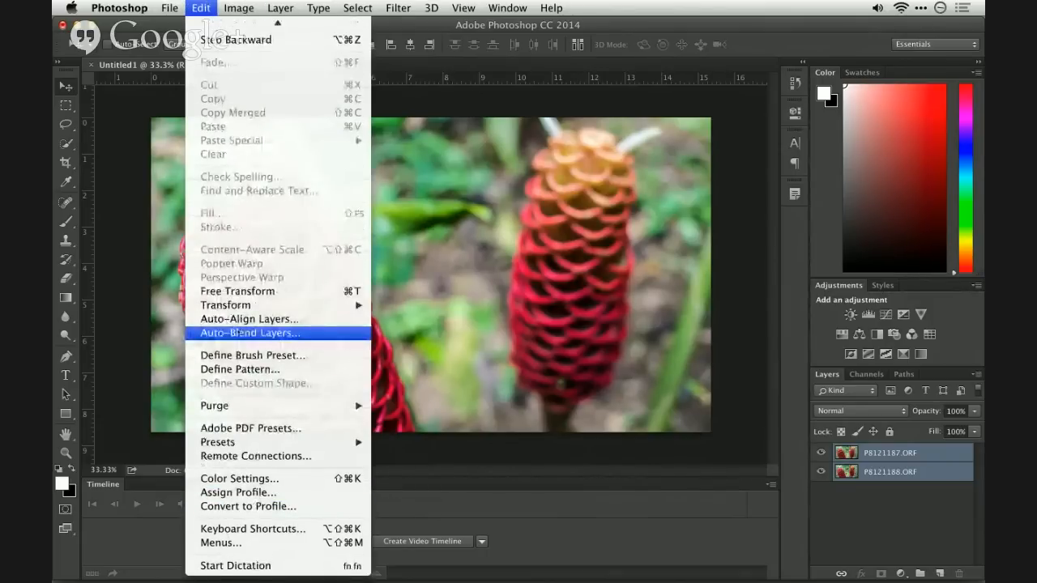
pyautogui.click(249, 319)
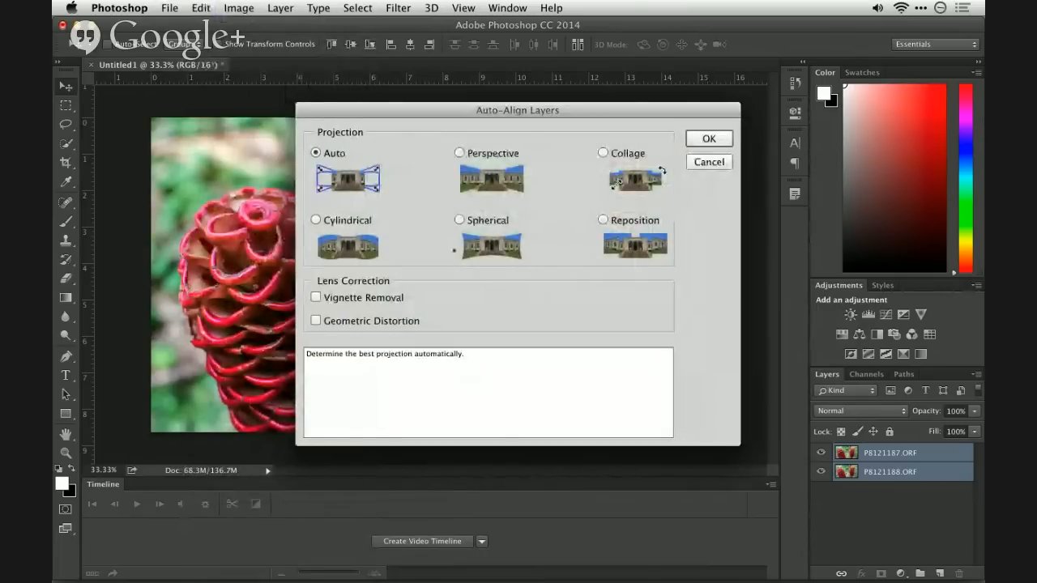
pyautogui.click(711, 139)
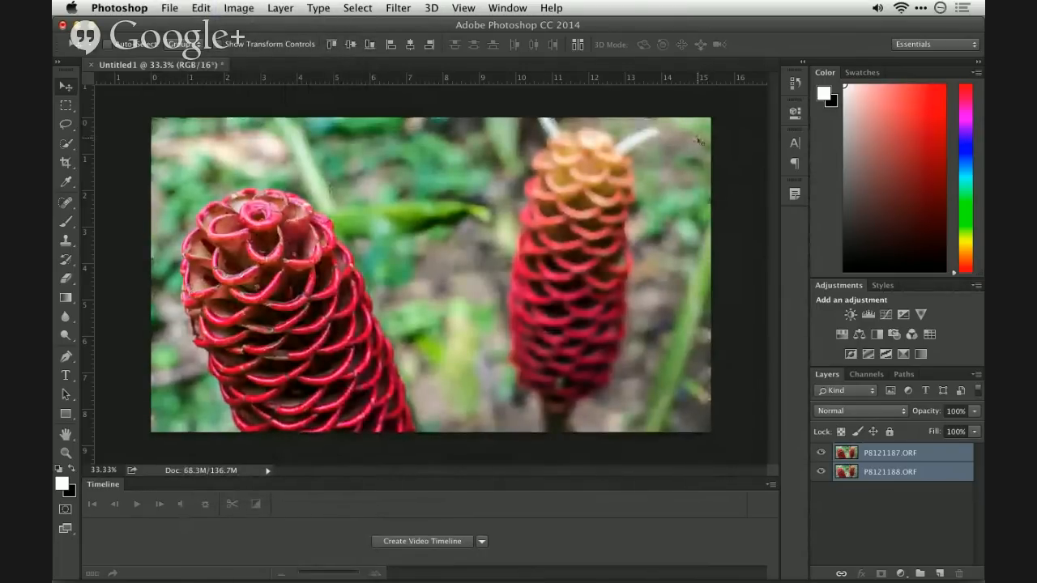
# - Toggle the visibility of layer P8121187.ORF repeatedly to check how well the two layers line up
pyautogui.click(821, 453)
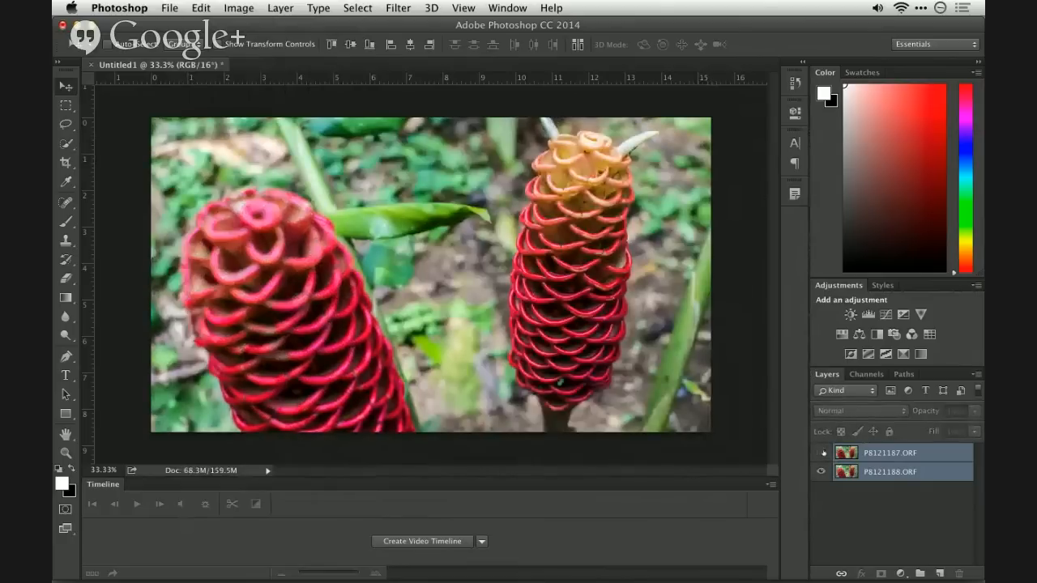
pyautogui.click(821, 453)
pyautogui.click(821, 453)
pyautogui.click(822, 453)
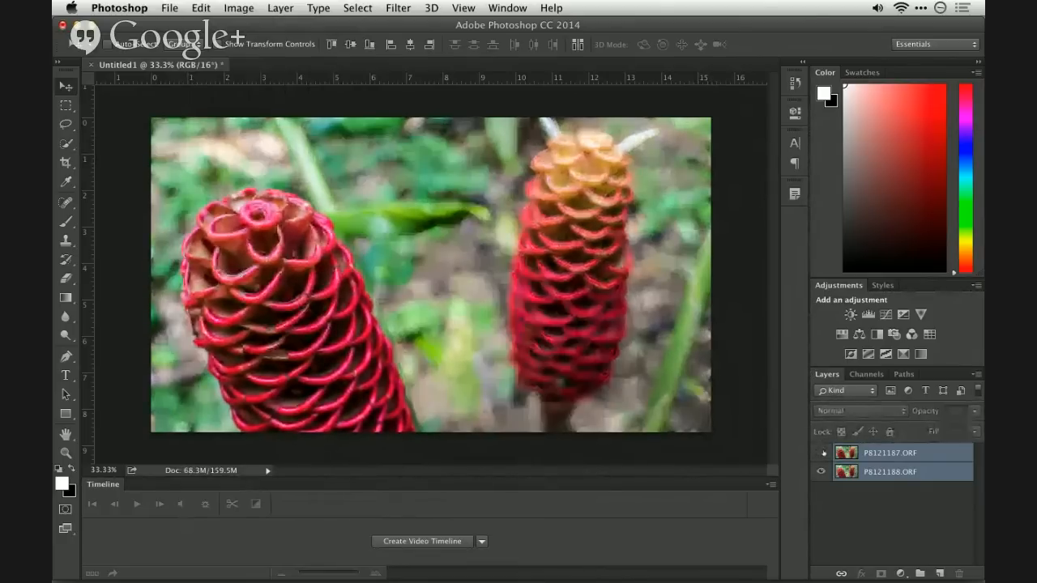
pyautogui.click(822, 453)
pyautogui.click(822, 452)
pyautogui.click(822, 453)
pyautogui.click(822, 453)
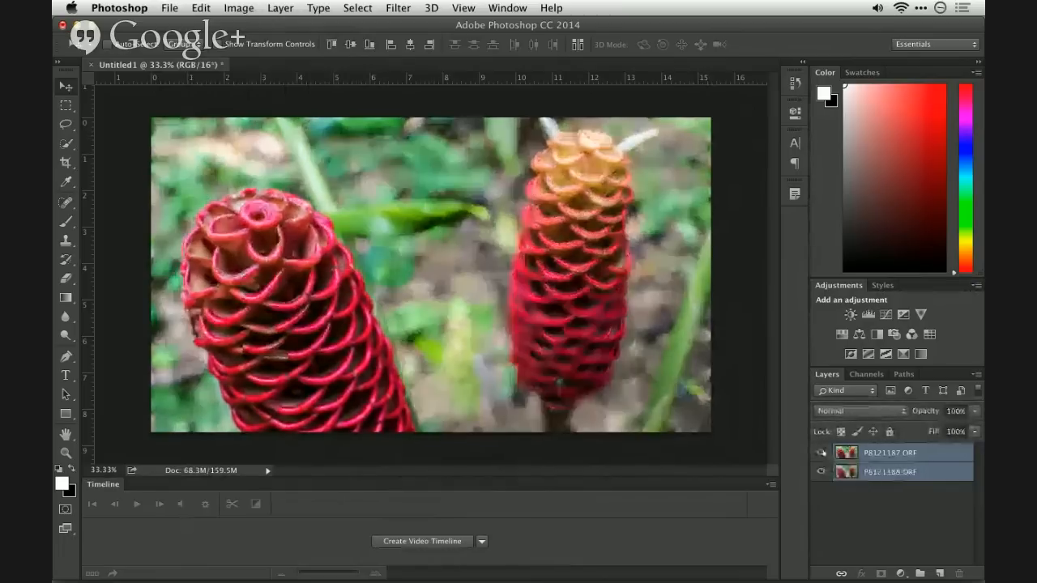
pyautogui.click(822, 453)
pyautogui.click(822, 452)
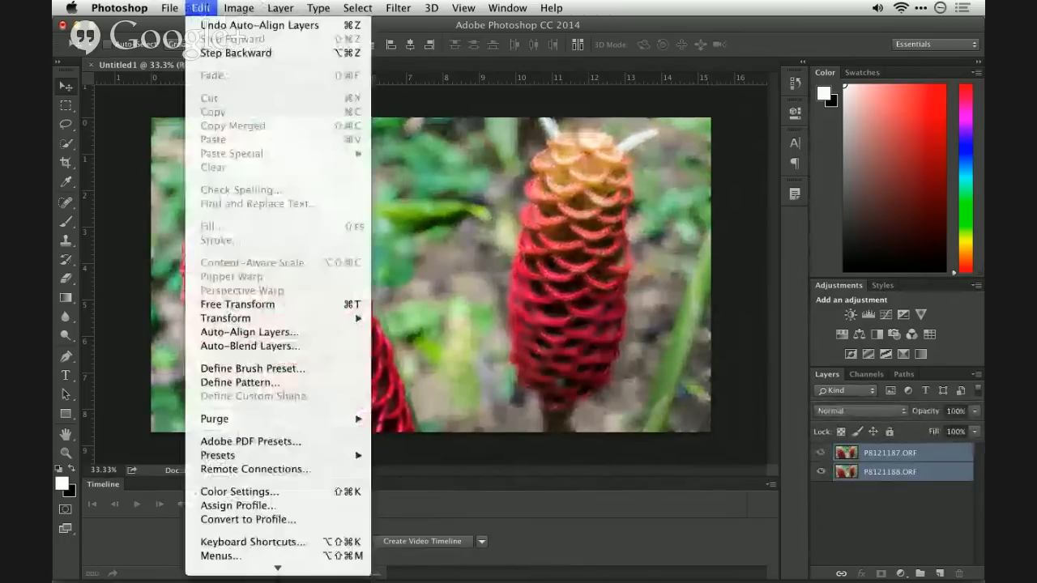
# - Auto-blend the two aligned layers with the Stack Images method and Seamless Tones and Colors enabled
pyautogui.click(201, 8)
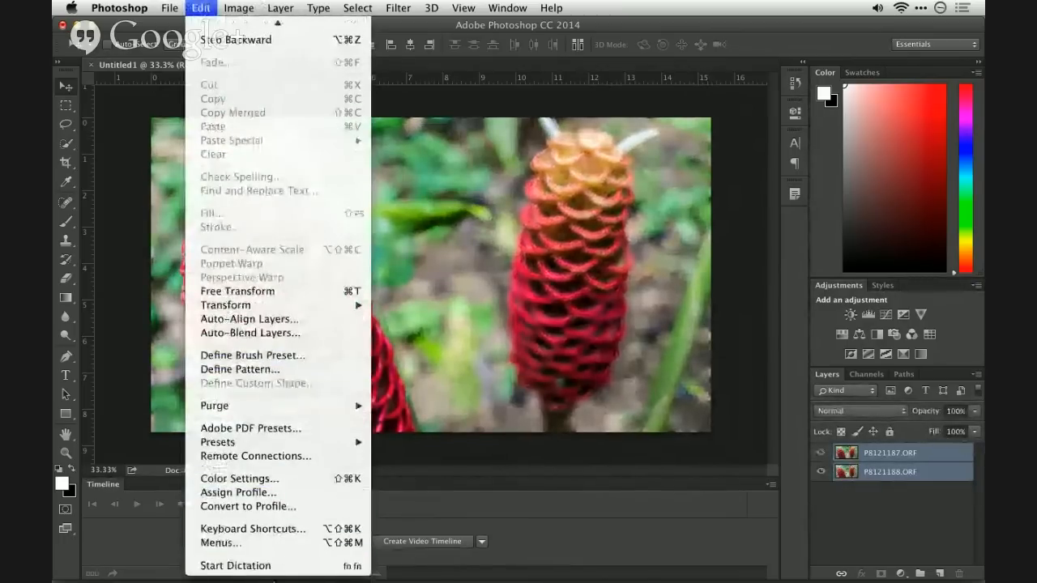
pyautogui.click(260, 333)
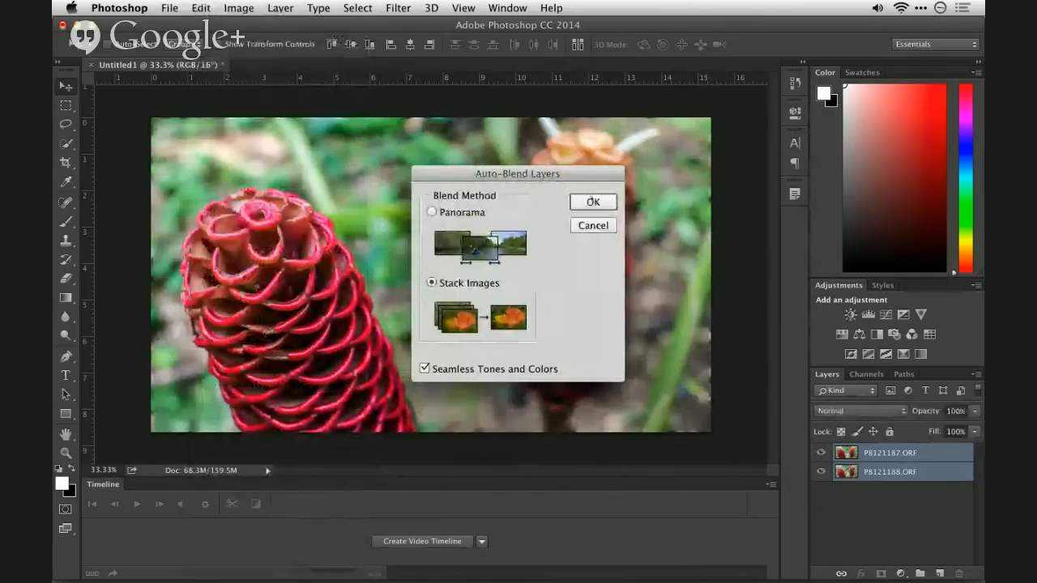
pyautogui.click(593, 202)
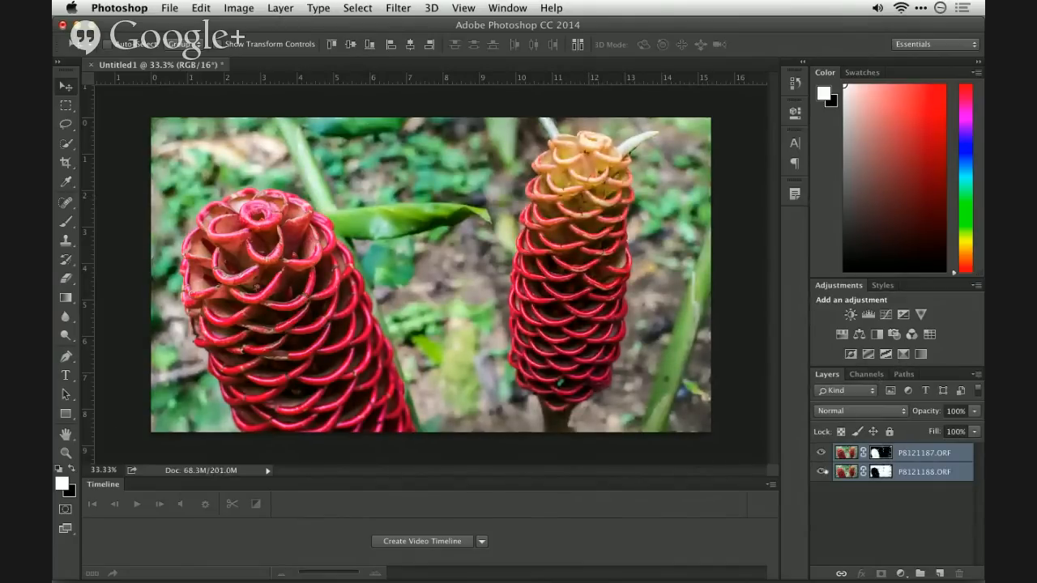
# - Hide and show each blended layer in turn to examine which parts of each photo its mask keeps
pyautogui.click(821, 471)
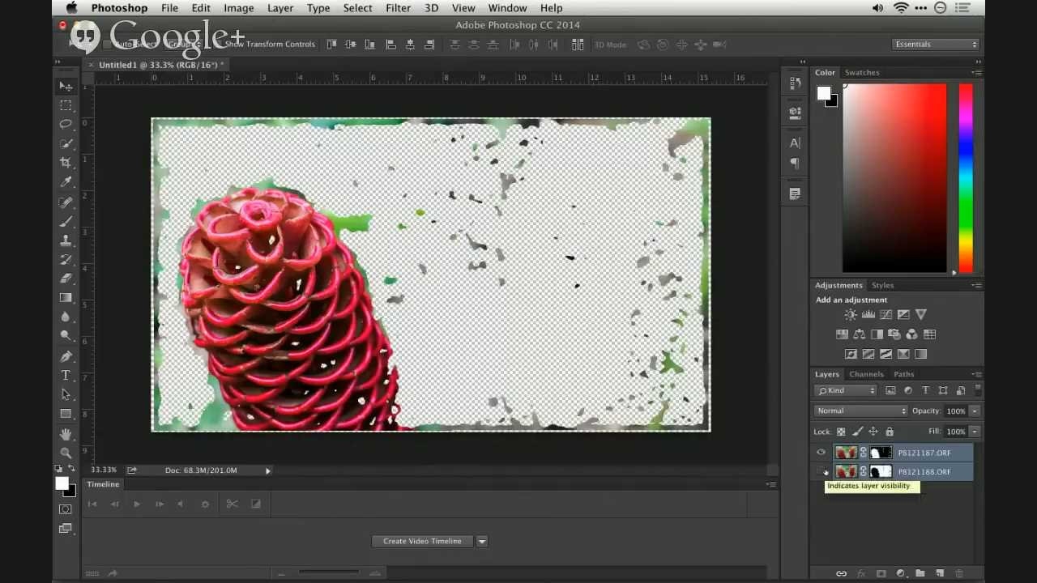
pyautogui.click(822, 472)
pyautogui.keyDown('alt'); pyautogui.click(822, 471); pyautogui.keyUp('alt')
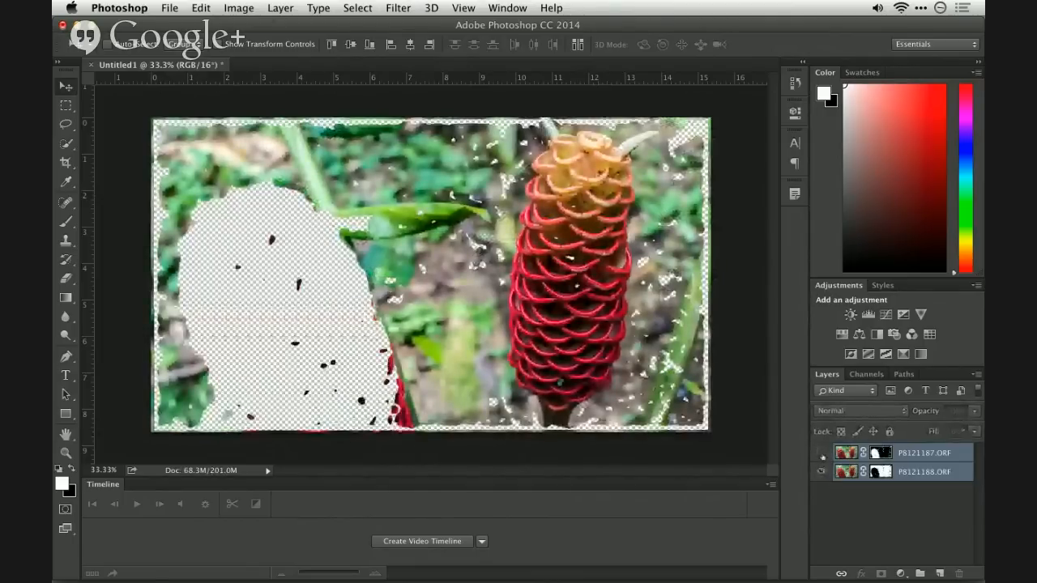
pyautogui.click(822, 453)
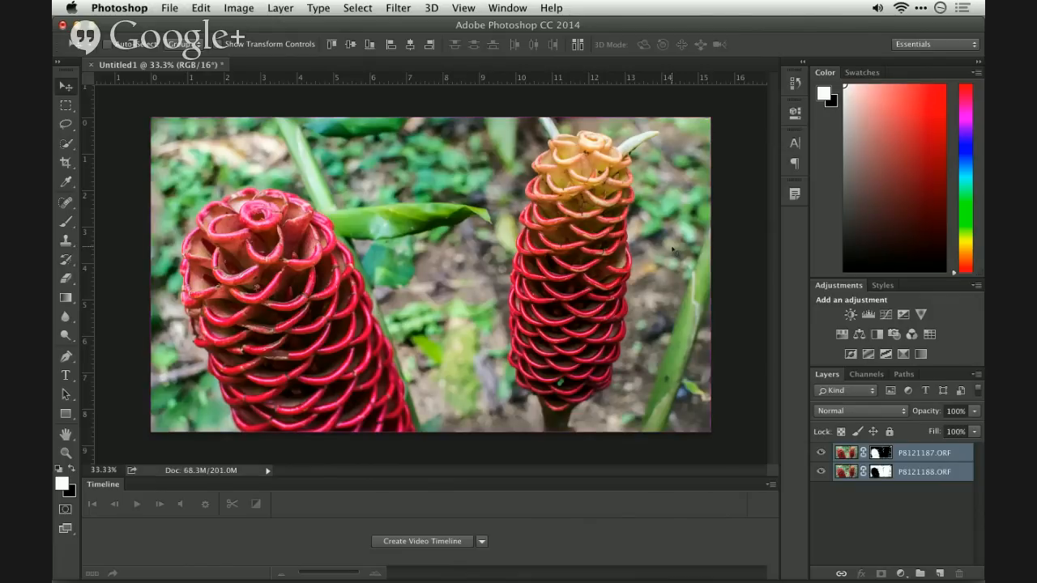
# - Switch to Adobe Bridge, go up from the DOF folder to Demo_PS Show and select Equalize.tif
pyautogui.press('super+Tab')
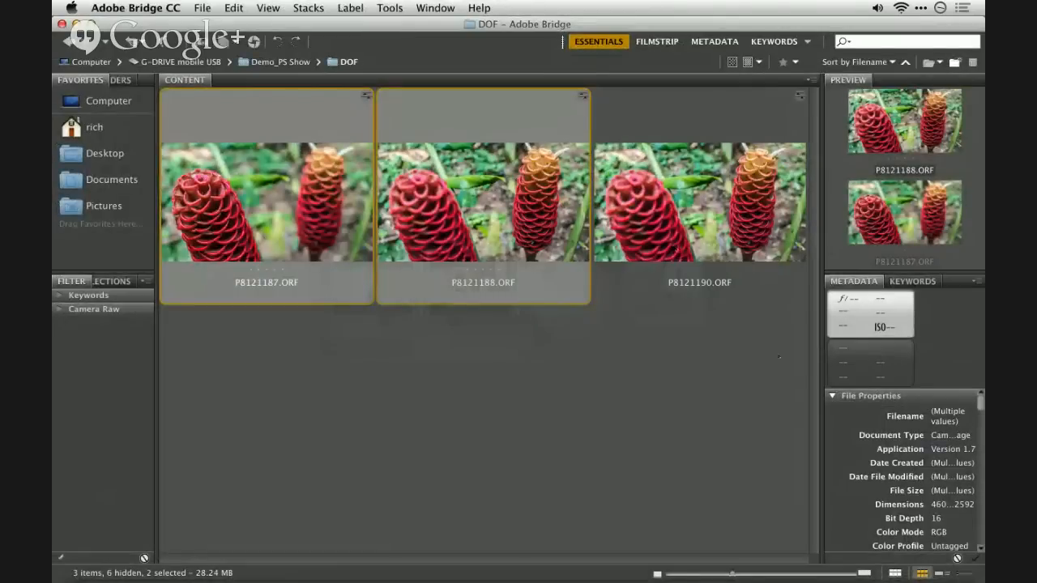
pyautogui.press('super+Up')
pyautogui.click(735, 364)
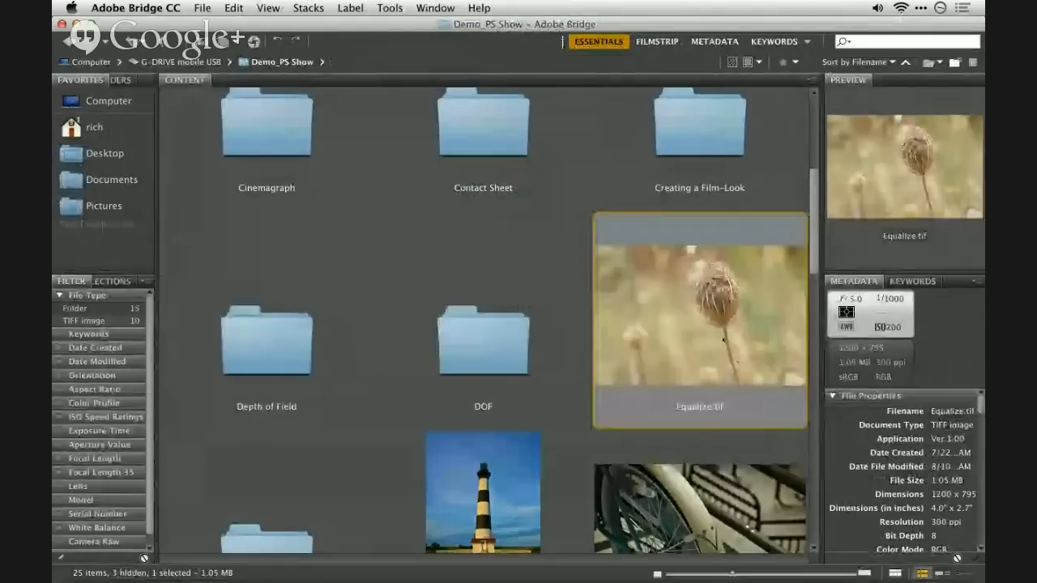
pyautogui.rightClick(736, 363)
pyautogui.click(603, 299)
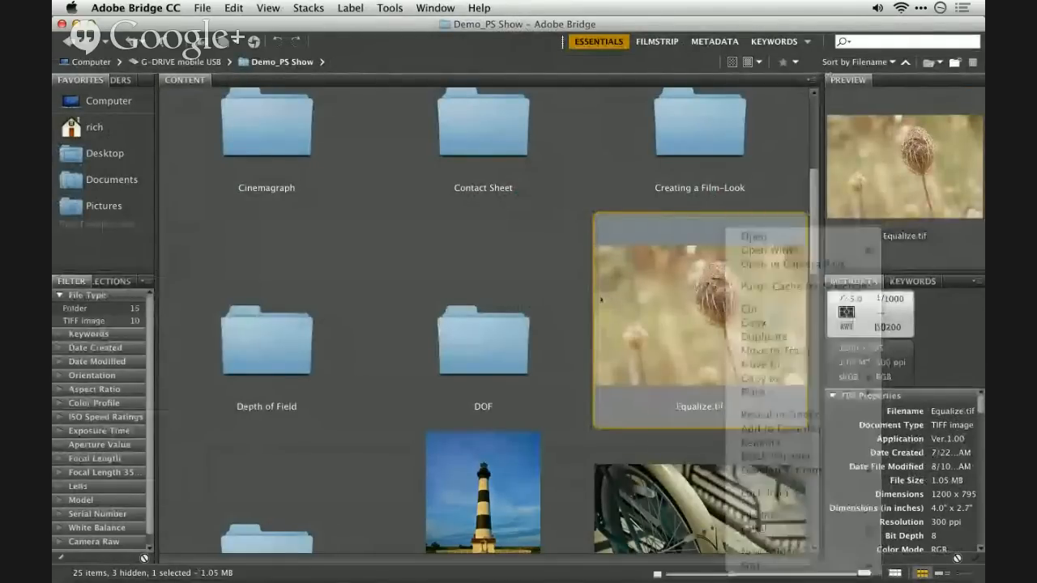
pyautogui.press('super+Tab')
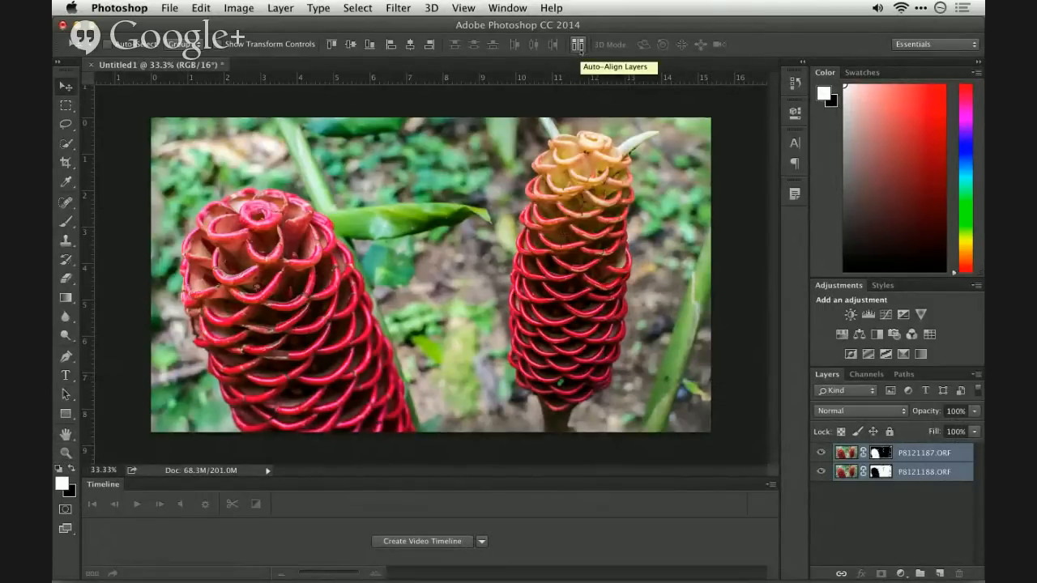
pyautogui.press('super+Tab')
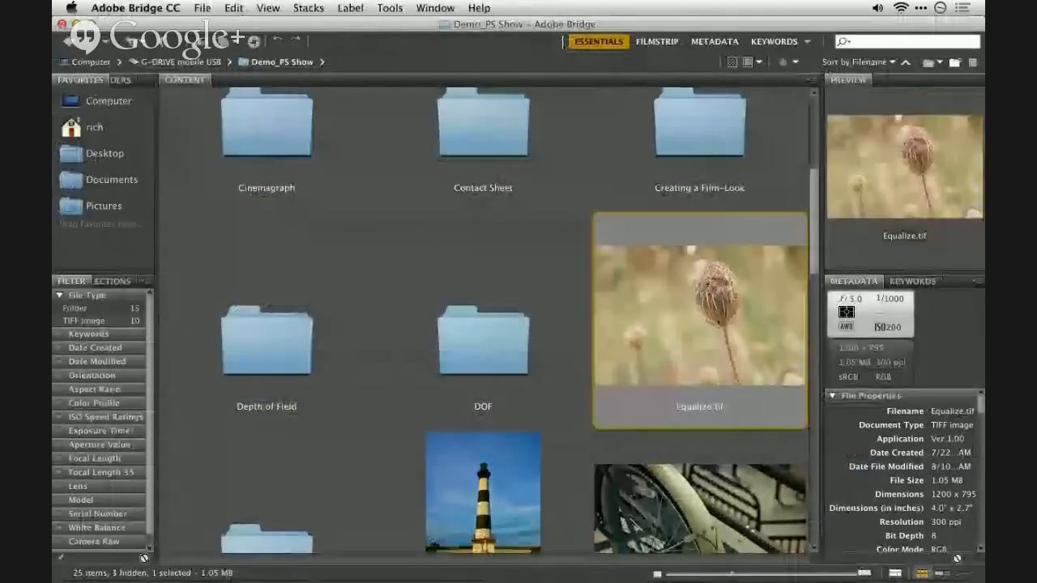
# - Open Equalize.tif from Bridge in Adobe Photoshop CC 2014
pyautogui.rightClick(721, 228)
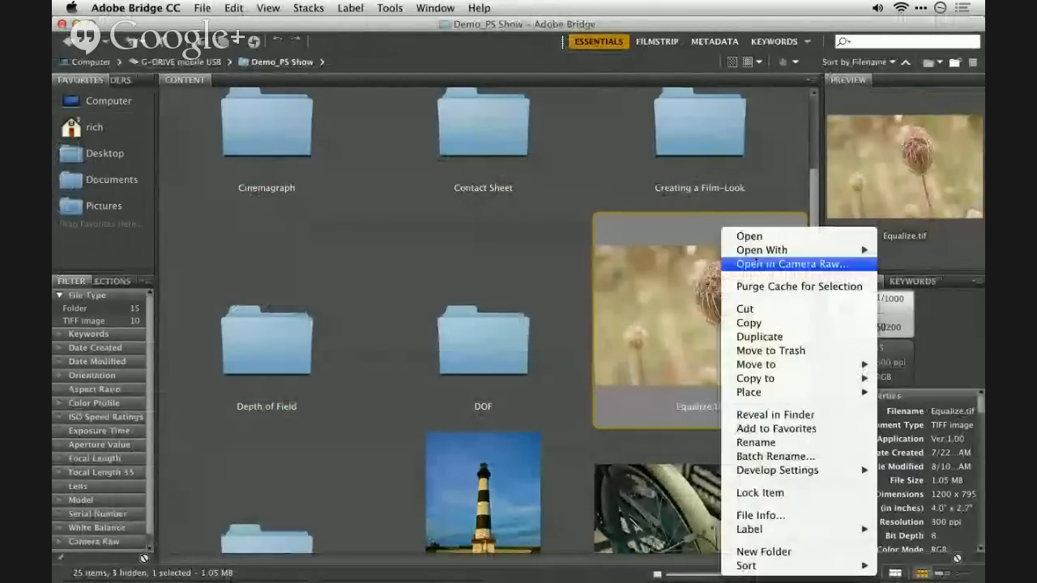
pyautogui.moveTo(762, 249)
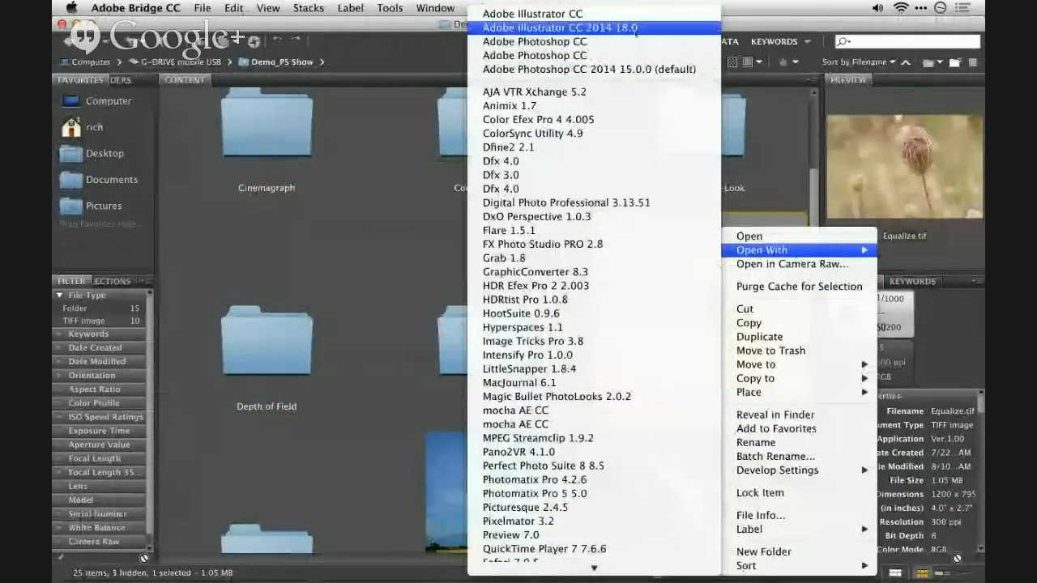
pyautogui.click(652, 69)
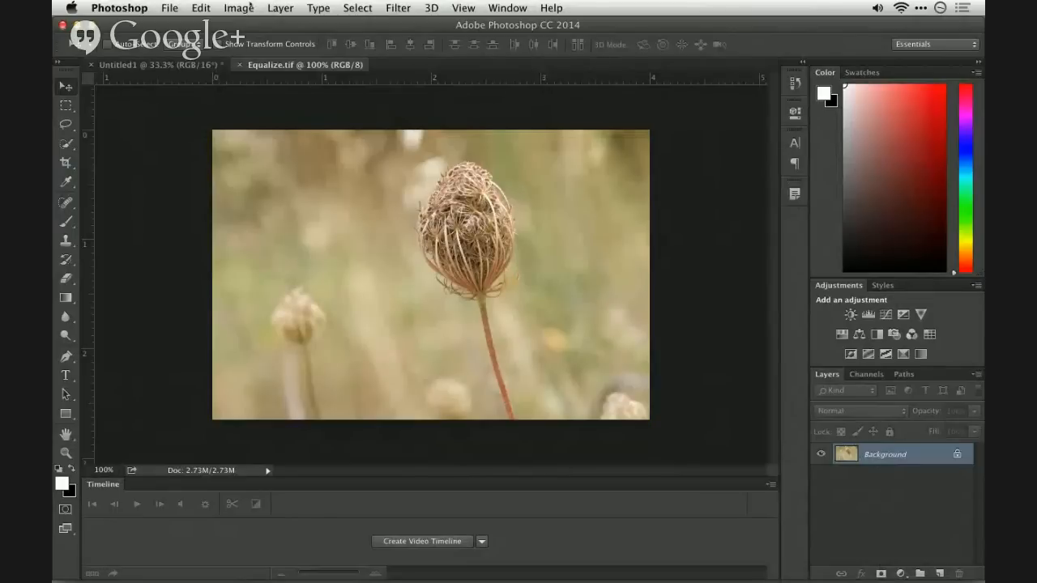
# - Apply the Equalize adjustment to the dried flower photo and fade the effect to partial strength
pyautogui.click(251, 7)
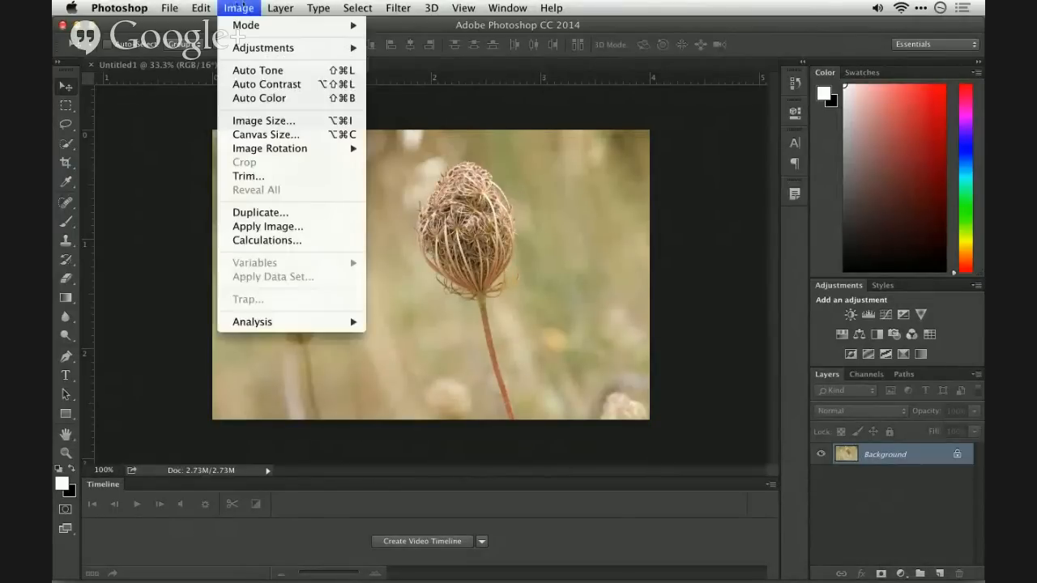
pyautogui.moveTo(247, 47)
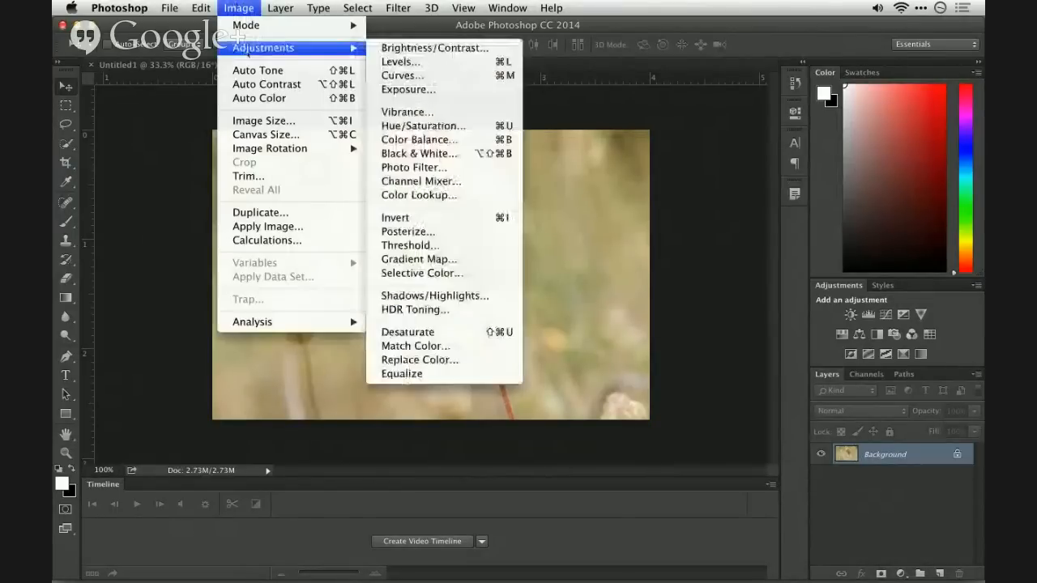
pyautogui.click(483, 375)
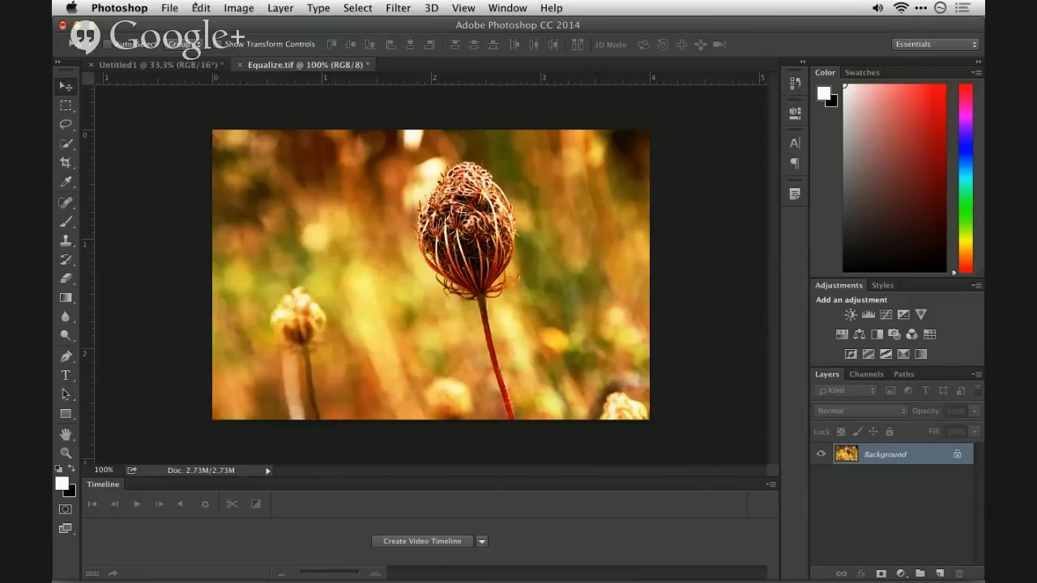
pyautogui.click(199, 6)
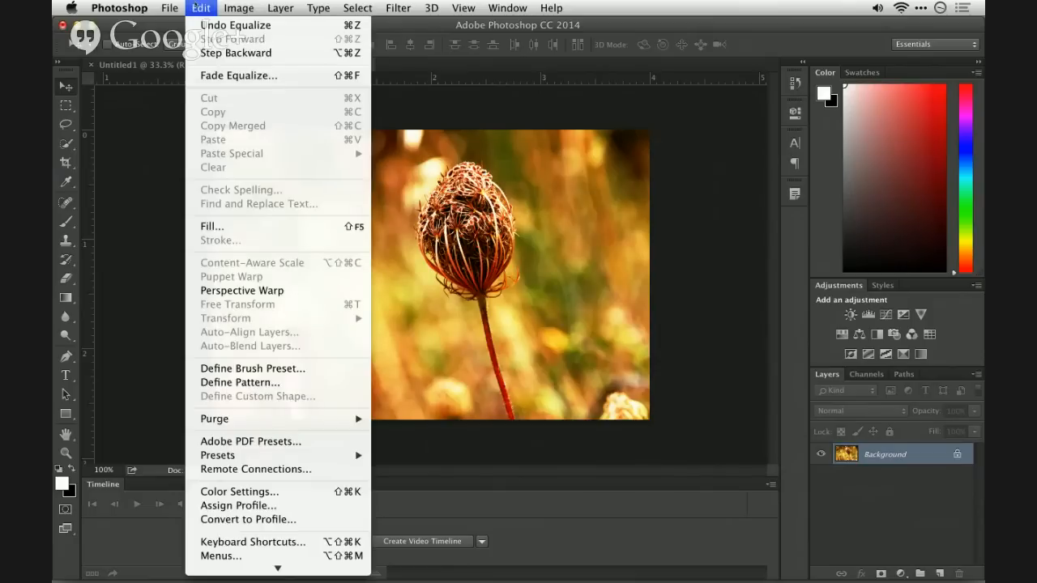
pyautogui.click(208, 75)
pyautogui.moveTo(484, 278); pyautogui.dragTo(487, 278)
pyautogui.click(592, 261)
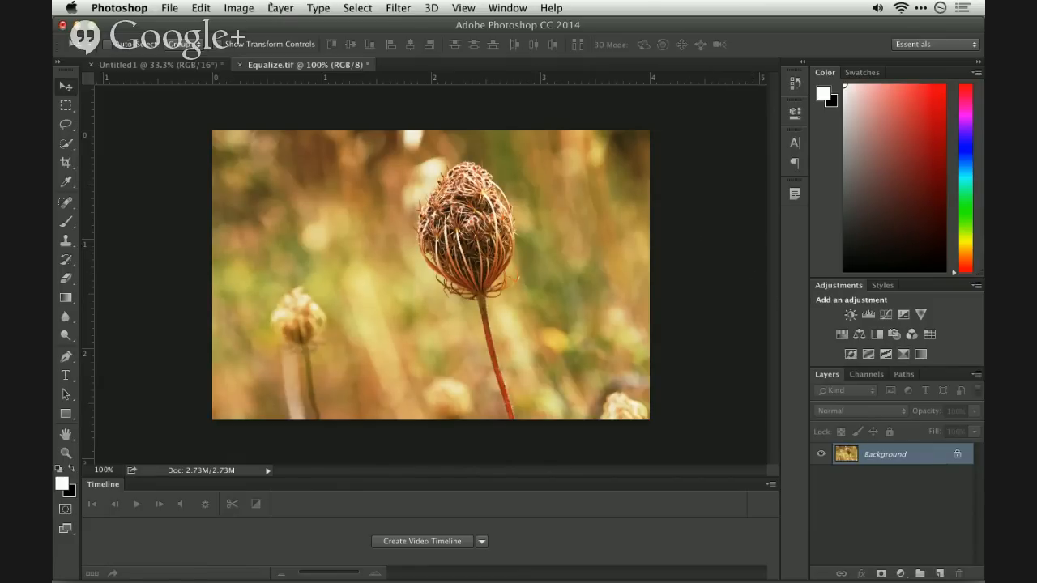
# - Show the document's History and save the faded Equalize state as a new snapshot
pyautogui.click(508, 7)
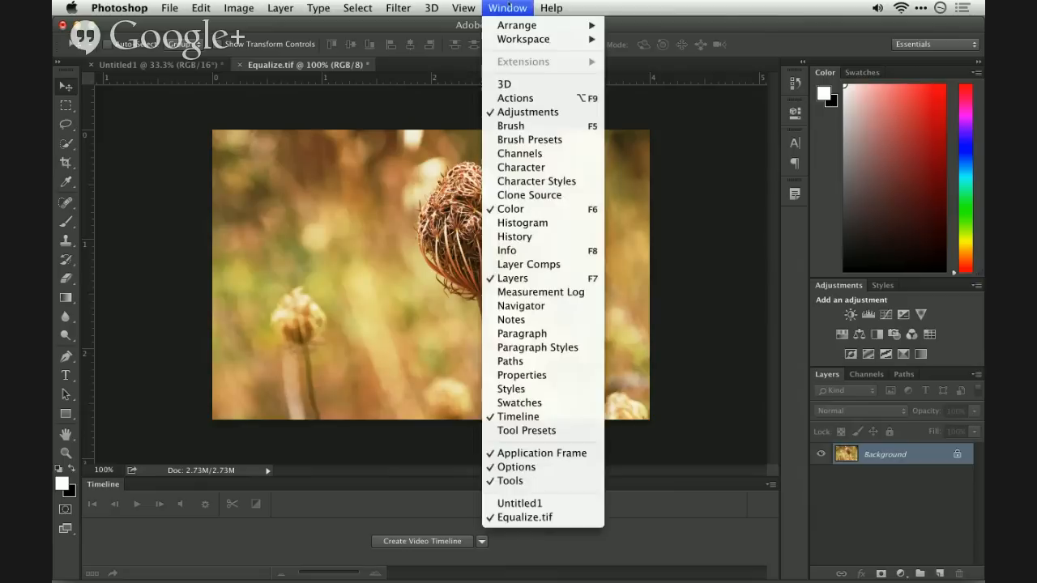
pyautogui.click(545, 240)
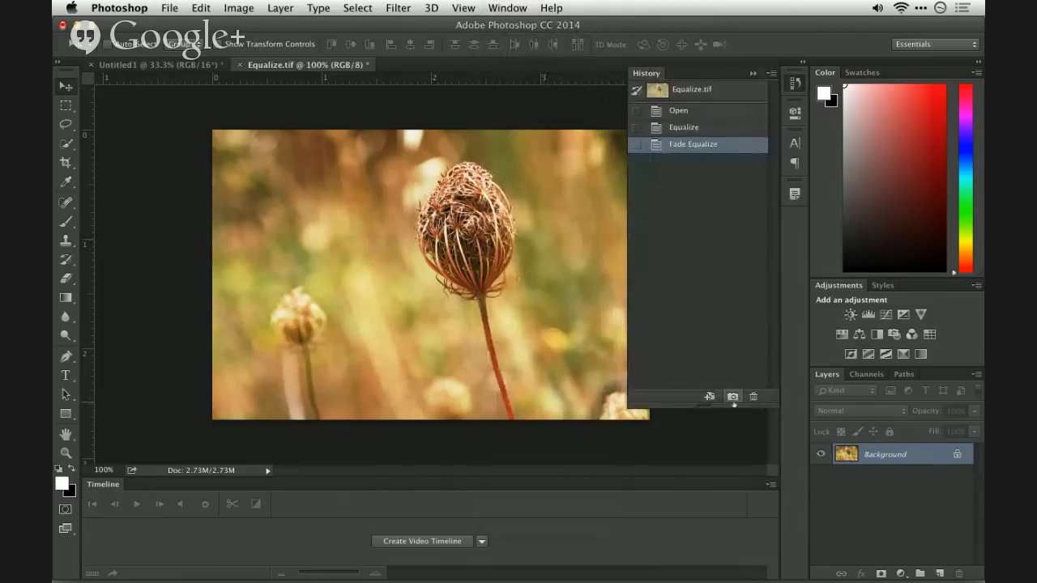
pyautogui.click(733, 396)
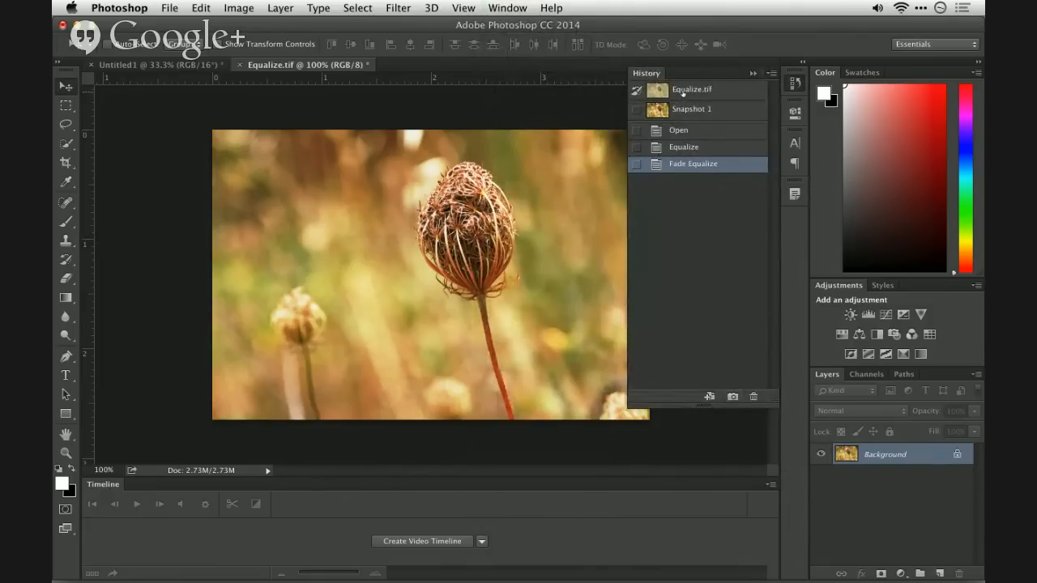
# - Alternate between the original Equalize.tif state and Snapshot 1 to compare the photo before and after equalizing
pyautogui.click(684, 92)
pyautogui.click(685, 108)
pyautogui.click(686, 90)
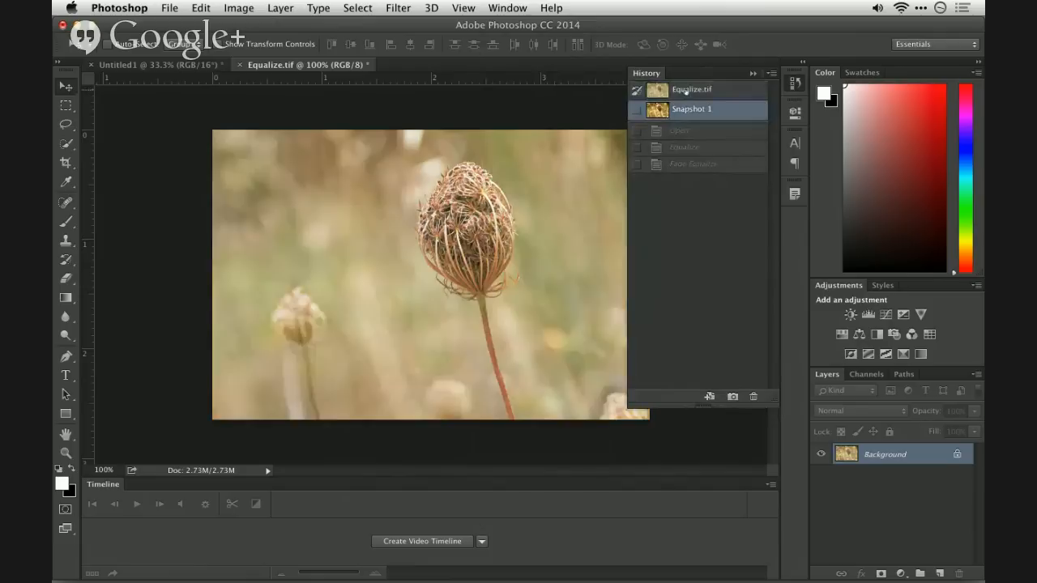
pyautogui.click(685, 109)
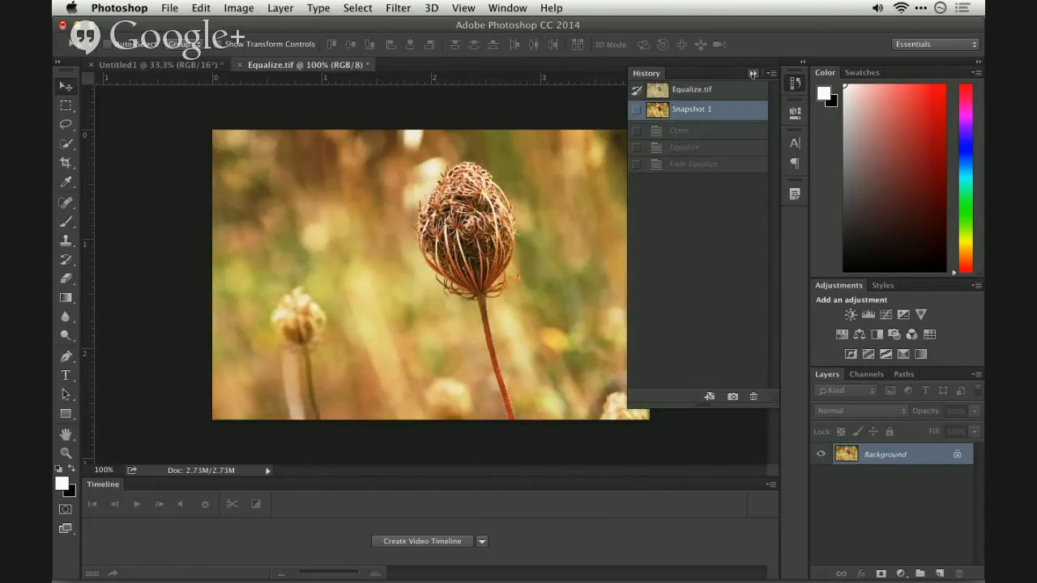
# - Switch to Adobe Bridge, find Texture.tiff in the Demo_PS Show folder and open it in Adobe Photoshop CC 2014
pyautogui.press('super+Tab')
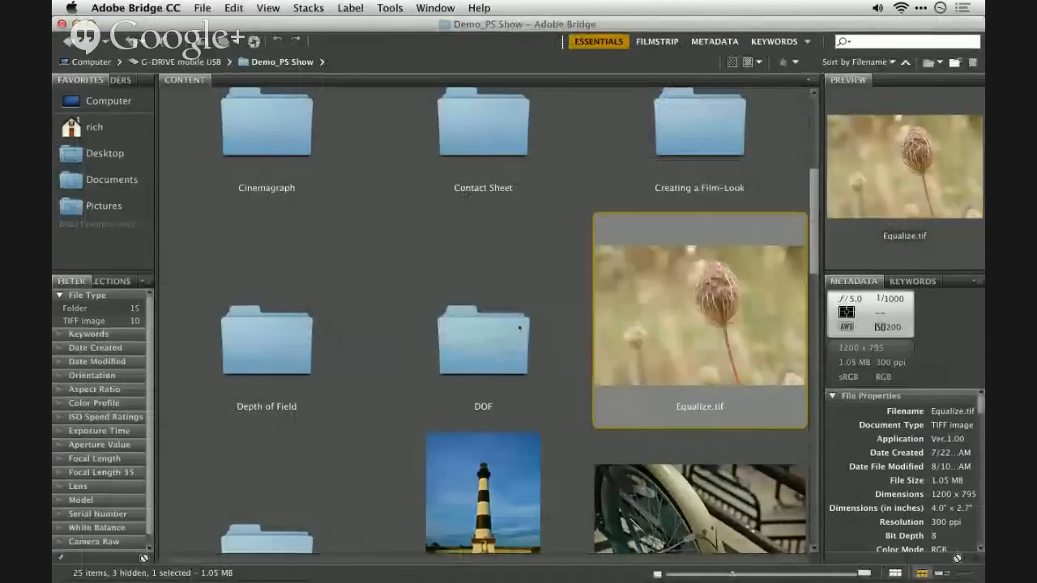
pyautogui.keyDown('super'); pyautogui.click(519, 328); pyautogui.keyUp('super')
pyautogui.keyDown('super'); pyautogui.click(289, 326); pyautogui.keyUp('super')
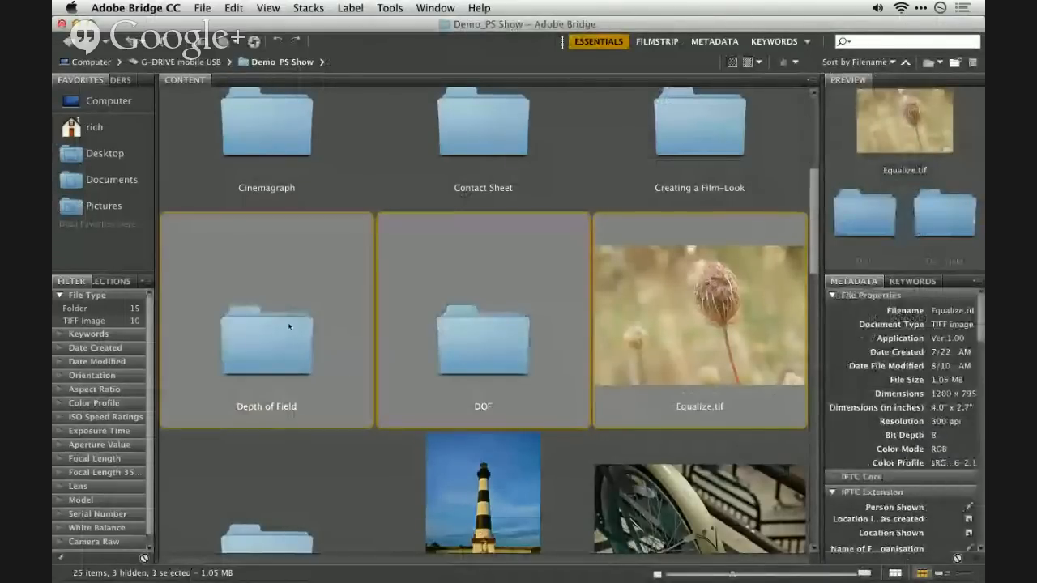
pyautogui.rightClick(288, 327)
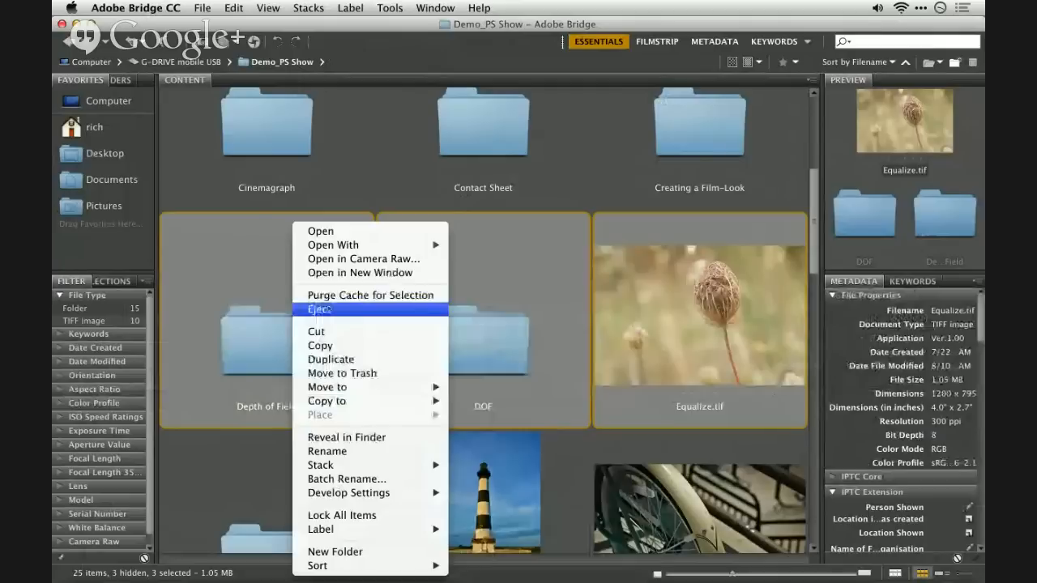
pyautogui.scroll(-6, 272, 336)
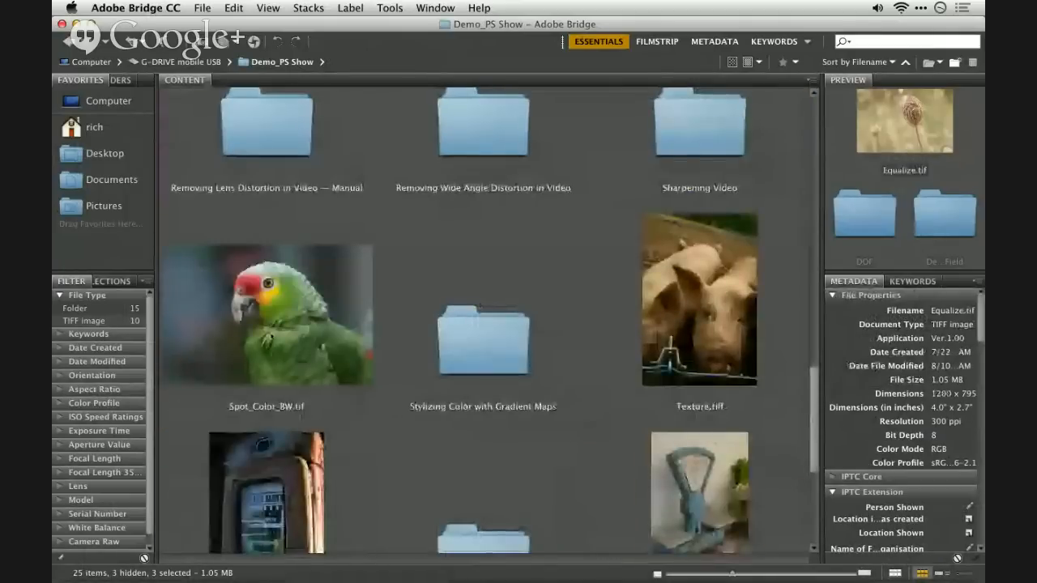
pyautogui.scroll(3, 272, 336)
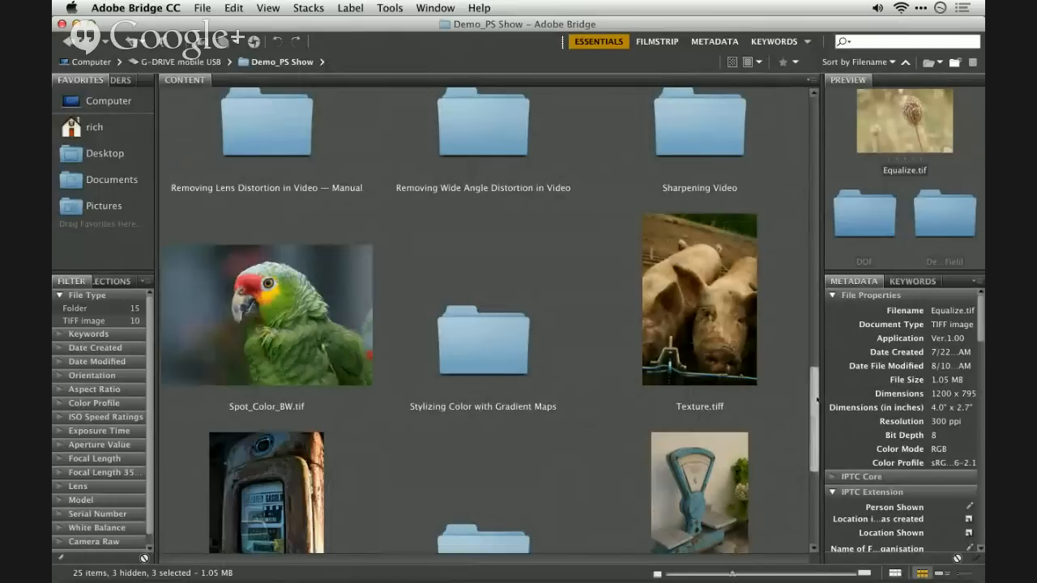
pyautogui.scroll(-1, 817, 400)
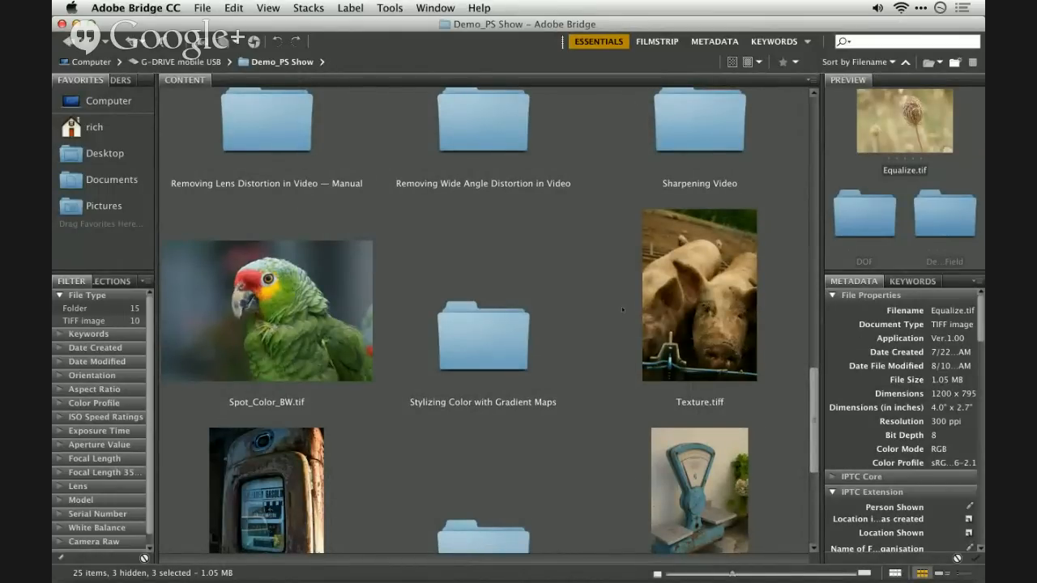
pyautogui.click(727, 291)
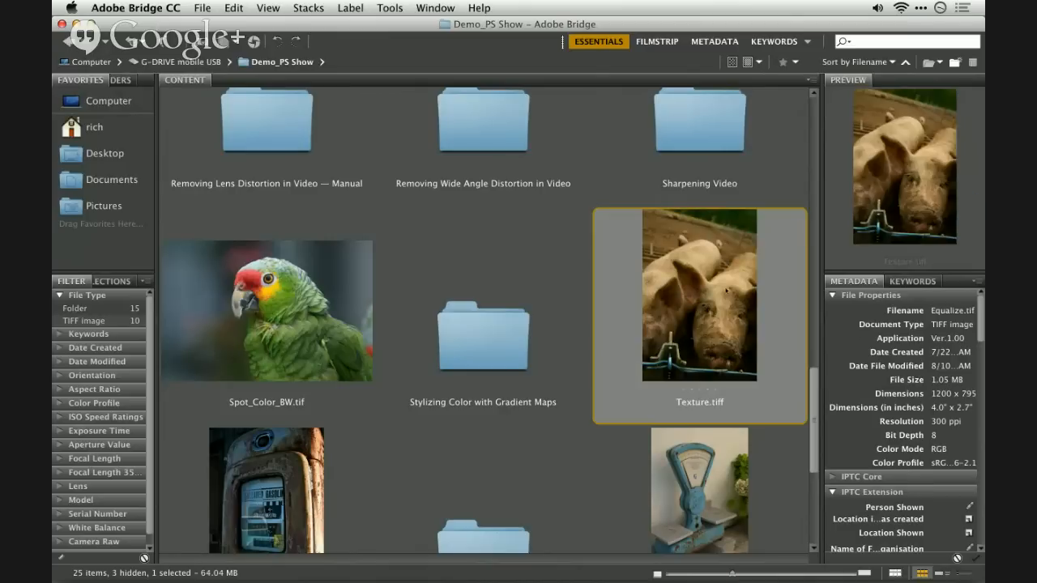
pyautogui.rightClick(727, 291)
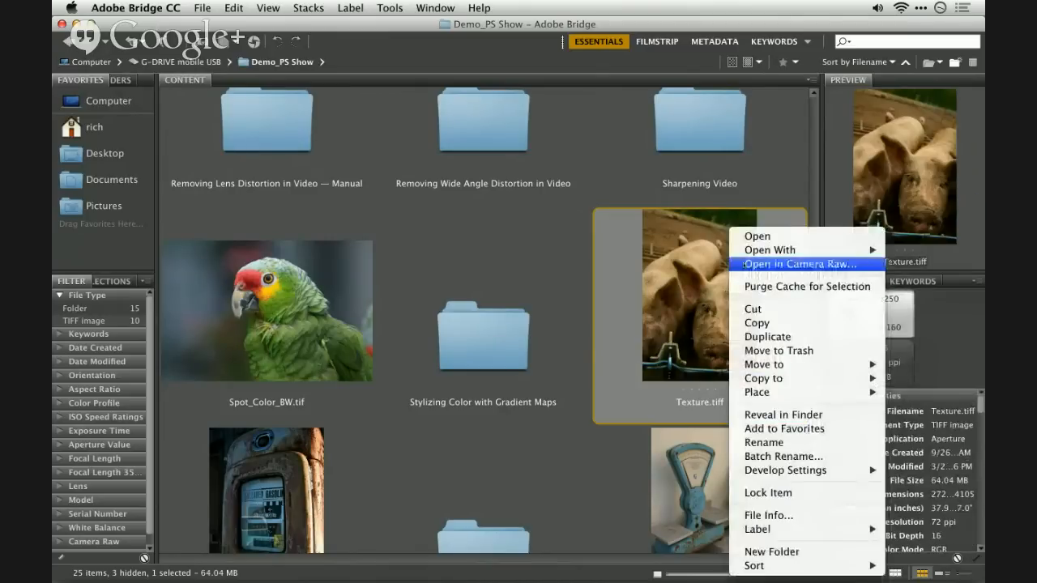
pyautogui.moveTo(769, 250)
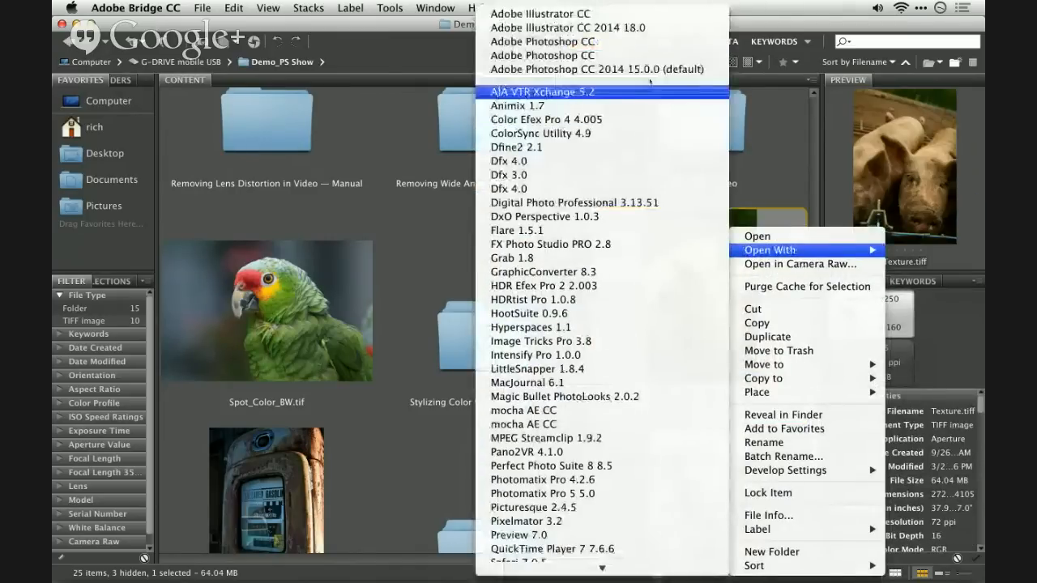
pyautogui.click(595, 69)
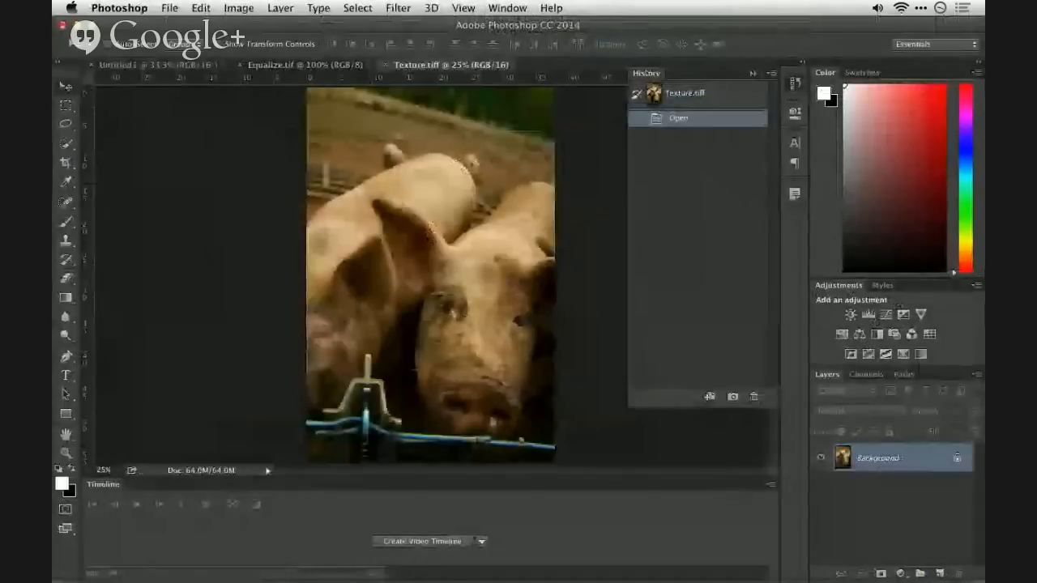
# - Close Equalize.tif and the blended Untitled1 document without saving, and collapse the History display
pyautogui.click(324, 65)
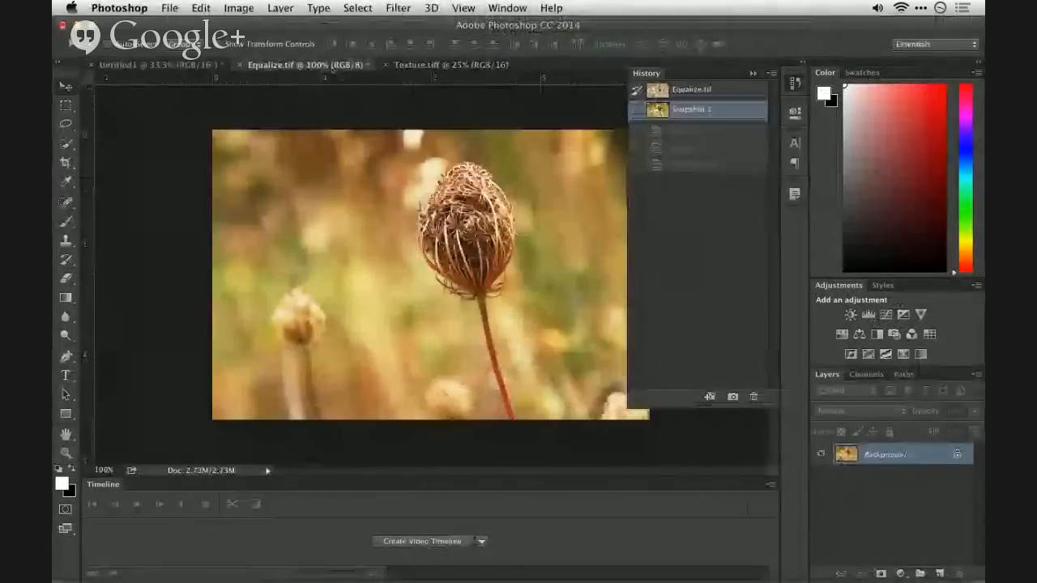
pyautogui.press('super+w')
pyautogui.press('super+d')
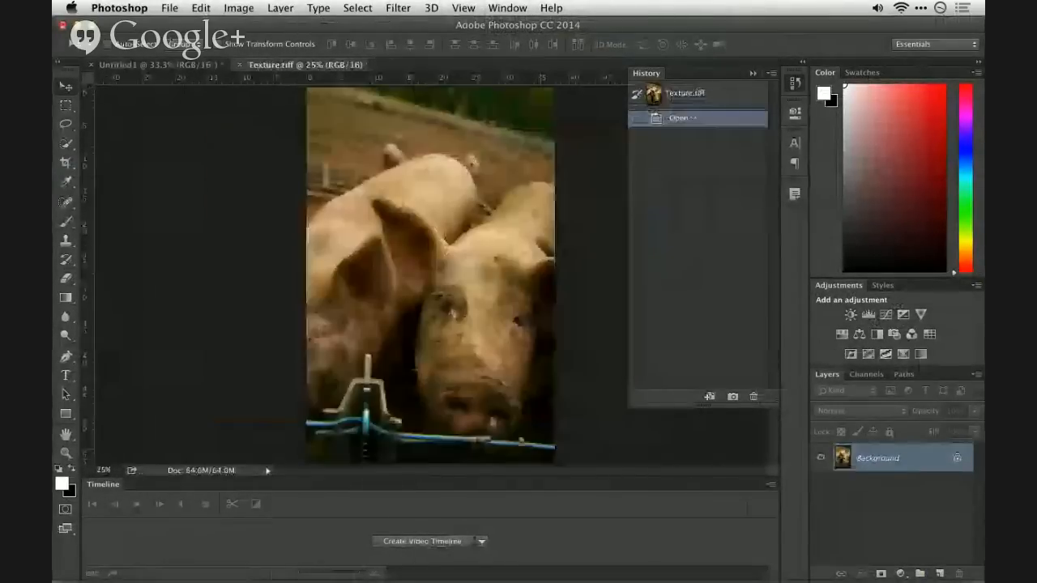
pyautogui.hotkey('ctrl', 'Tab')
pyautogui.press('super+w')
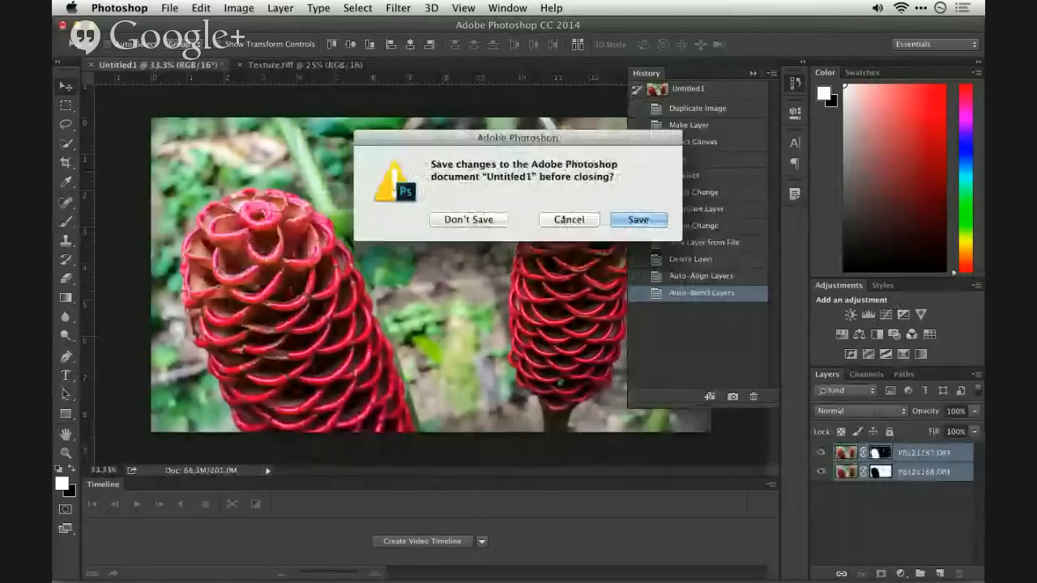
pyautogui.click(496, 219)
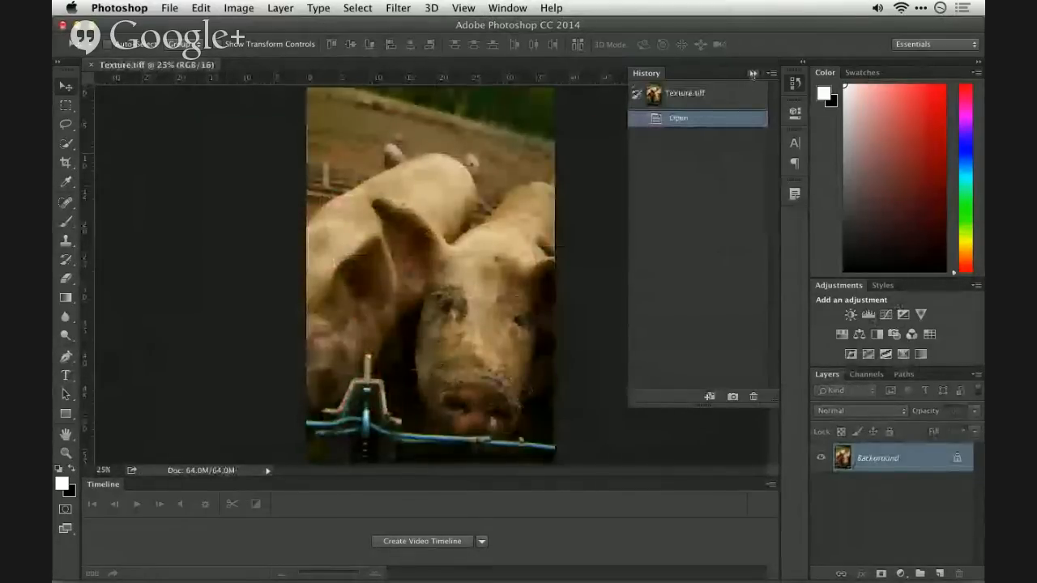
pyautogui.click(752, 74)
# - Switch to the Creative Cloud desktop app, browse the featured Market assets and filter them to the Patterns category
pyautogui.click(920, 7)
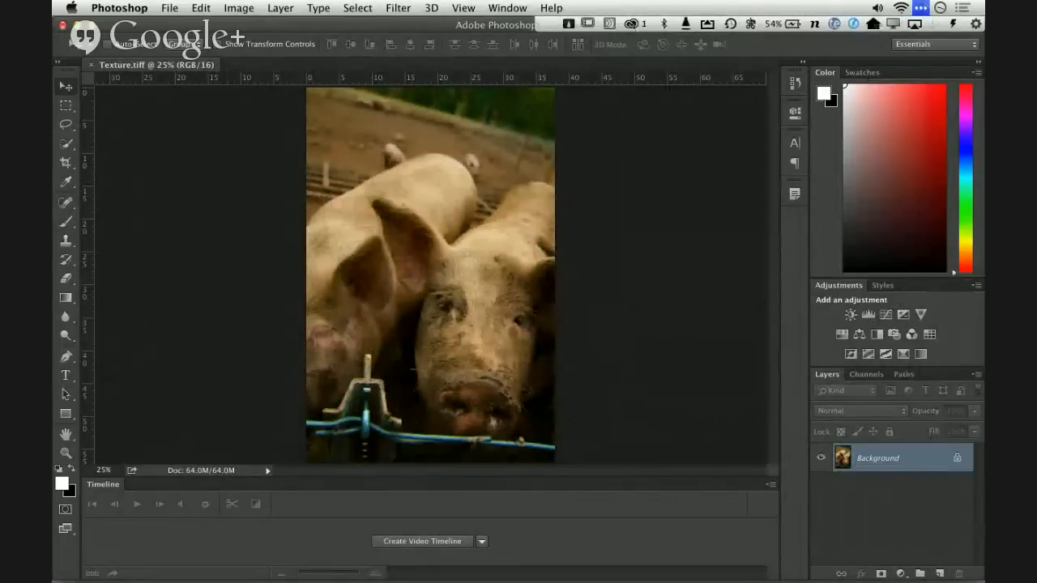
pyautogui.click(631, 24)
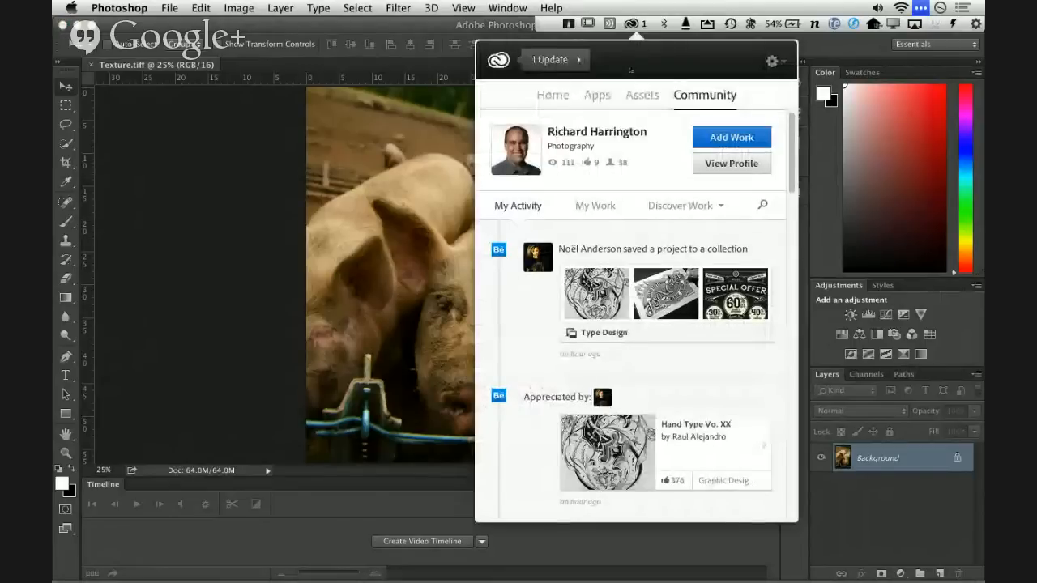
pyautogui.click(641, 96)
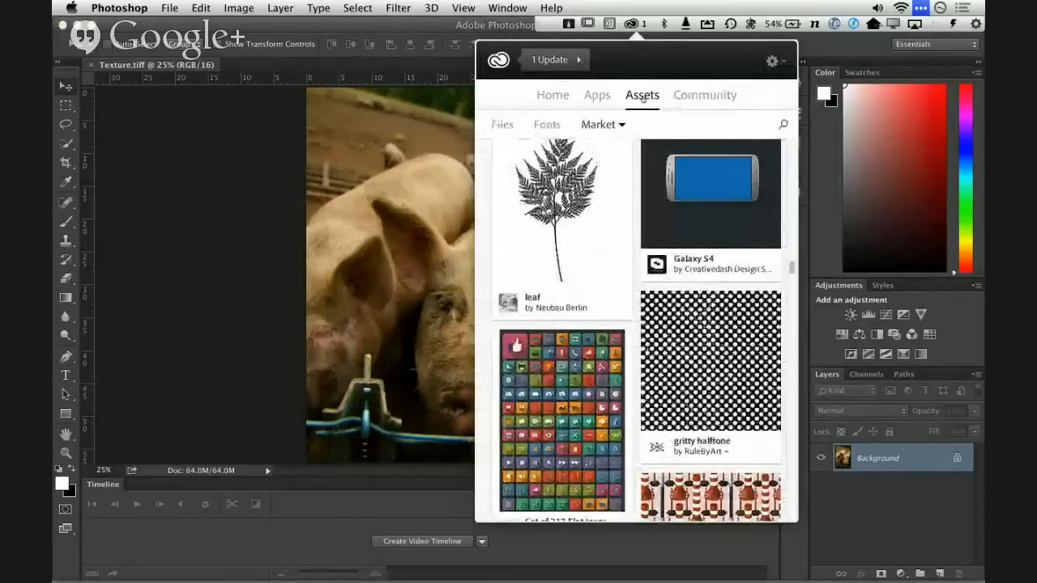
pyautogui.scroll(3, 713, 283)
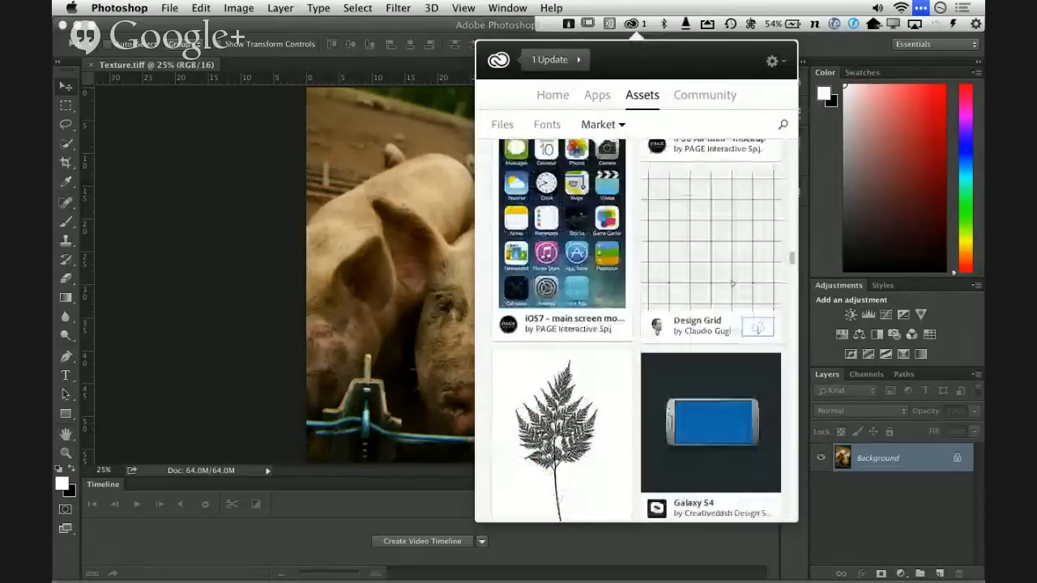
pyautogui.scroll(10, 732, 282)
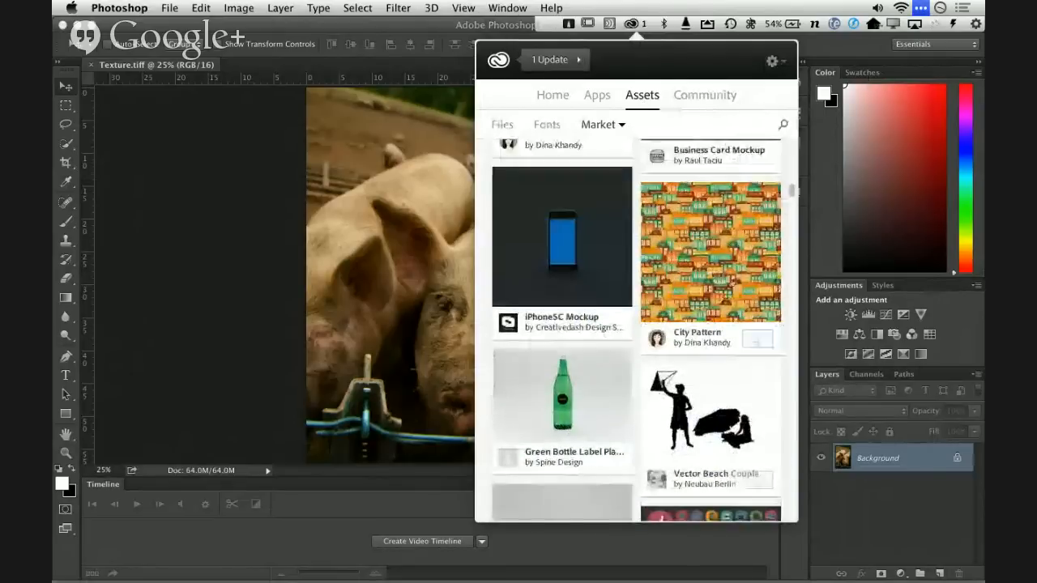
pyautogui.scroll(10, 733, 308)
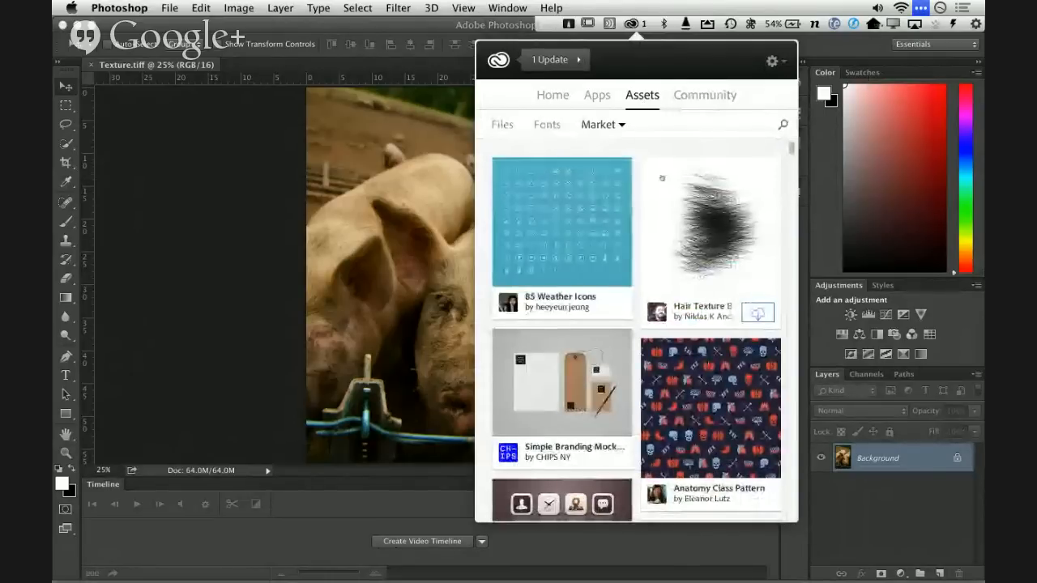
pyautogui.click(622, 124)
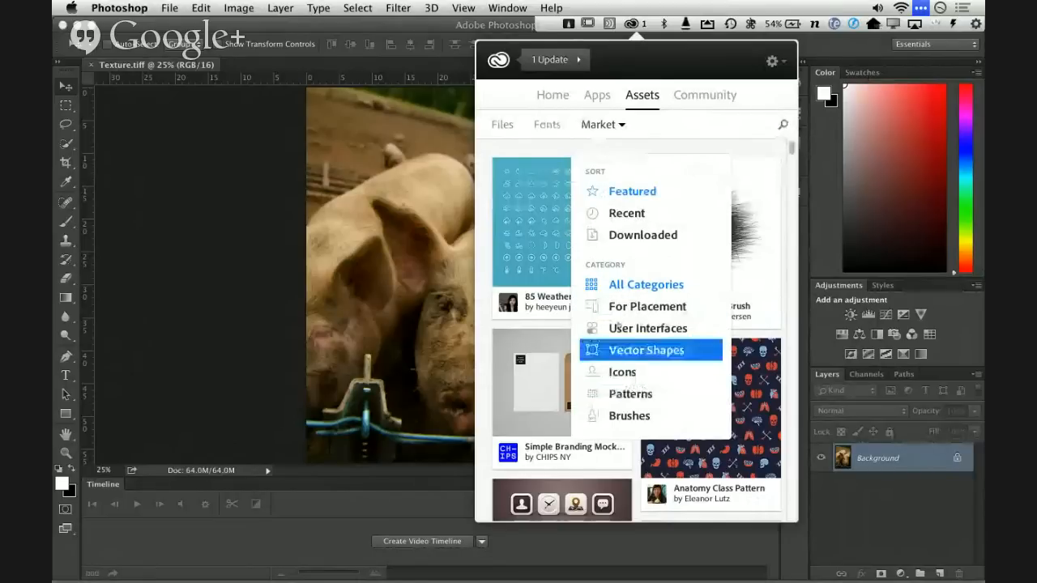
pyautogui.click(618, 395)
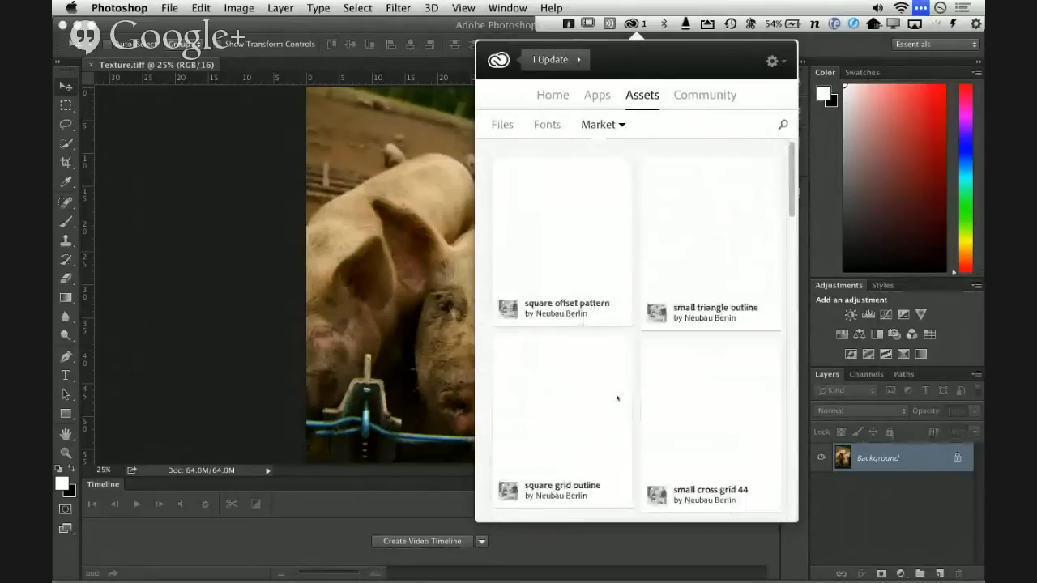
# - Look through the Market patterns and search the Market assets for grunge
pyautogui.scroll(-5, 701, 290)
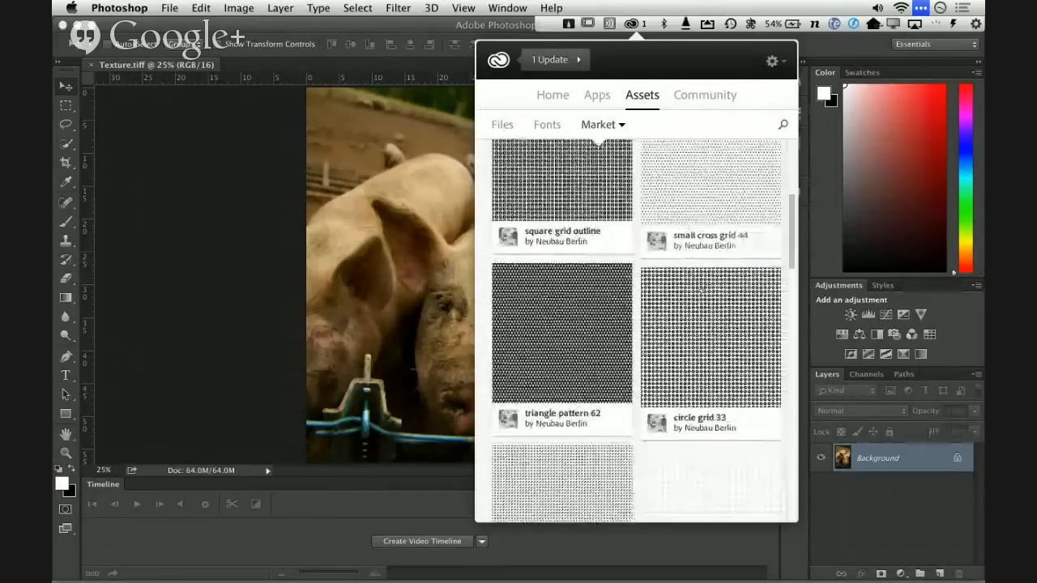
pyautogui.scroll(4, 755, 170)
pyautogui.click(782, 125)
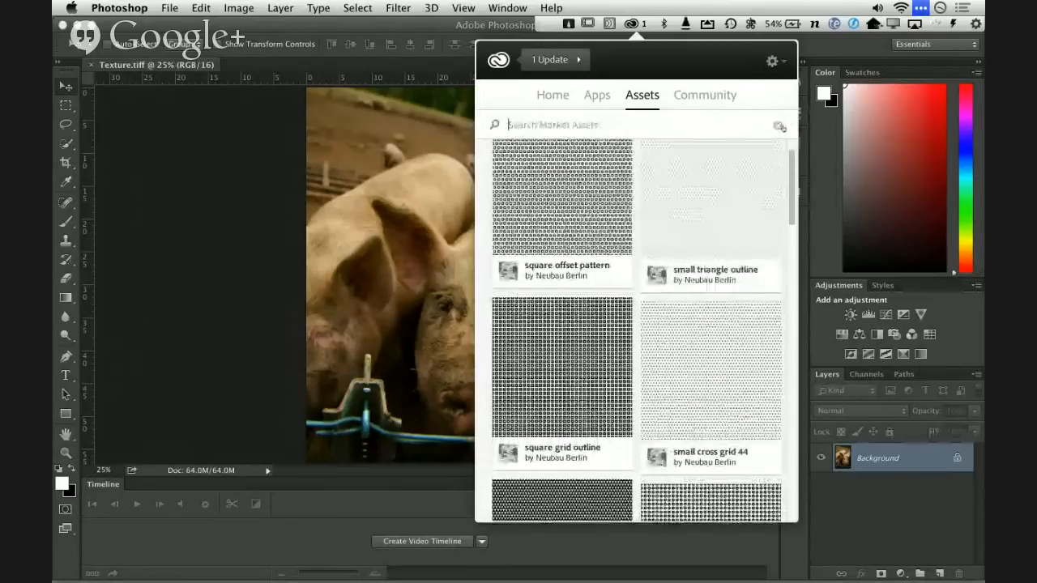
pyautogui.write('grunge')
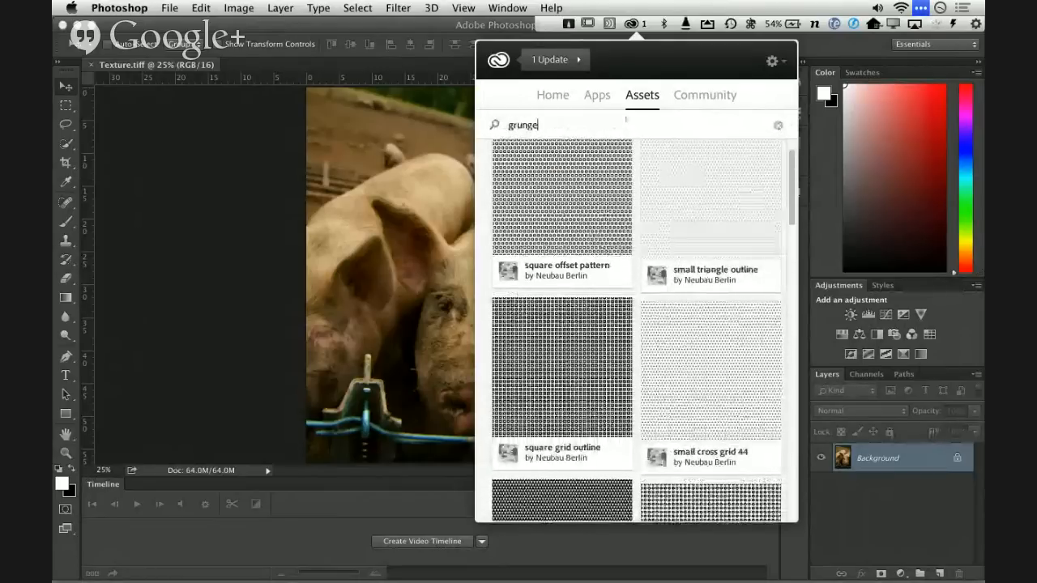
pyautogui.press('Return')
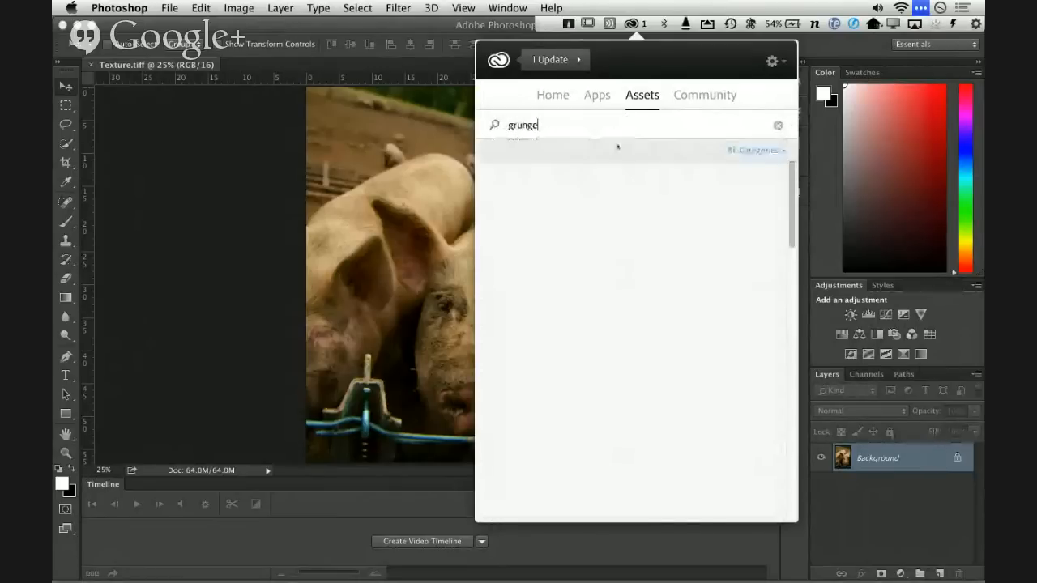
# - Examine the grunge results down to Light Fabric Texture and return to Texture.tiff in Photoshop
pyautogui.scroll(-4, 758, 366)
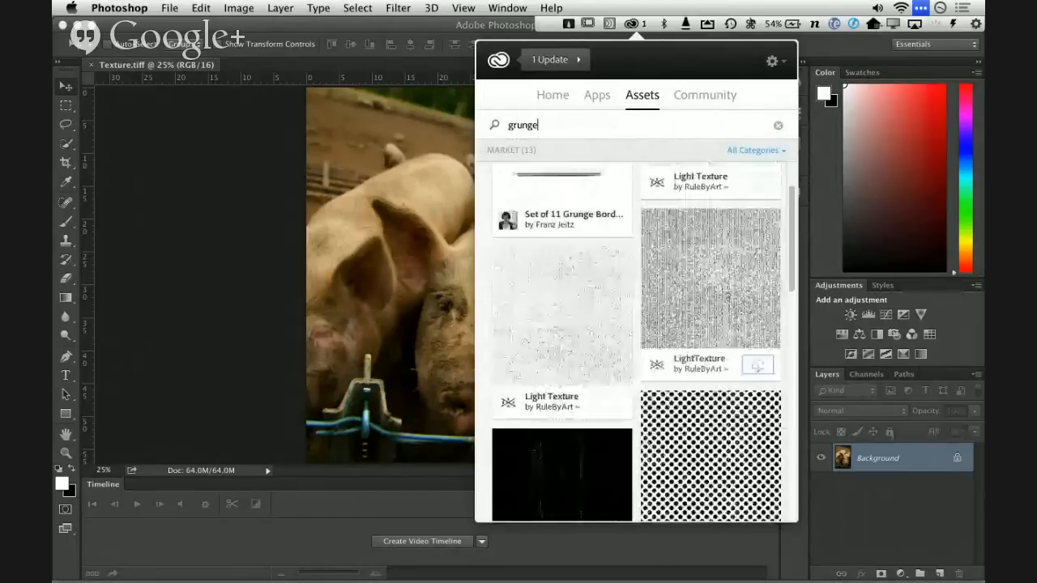
pyautogui.scroll(-5, 728, 295)
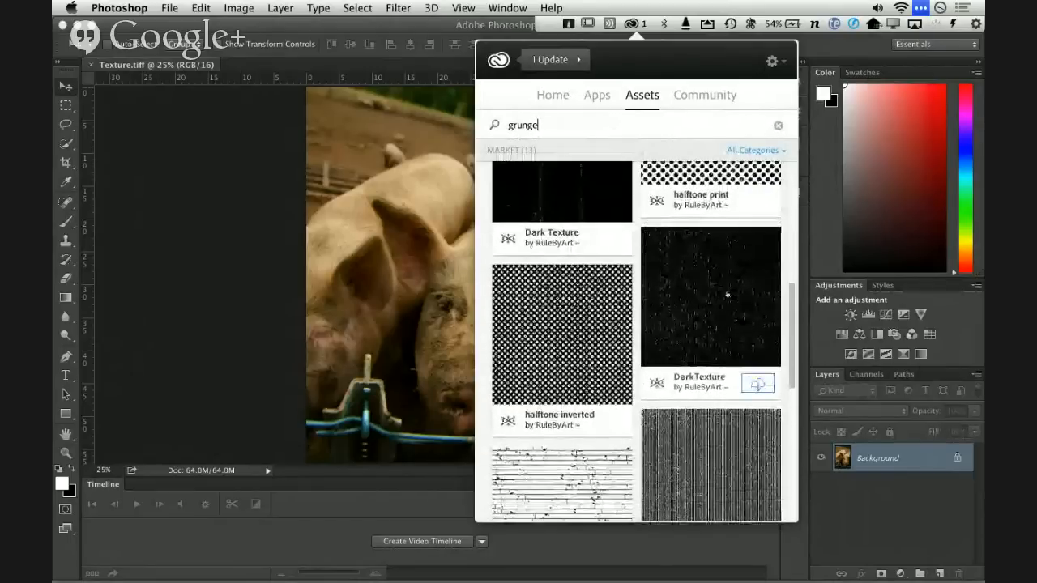
pyautogui.scroll(-6, 727, 295)
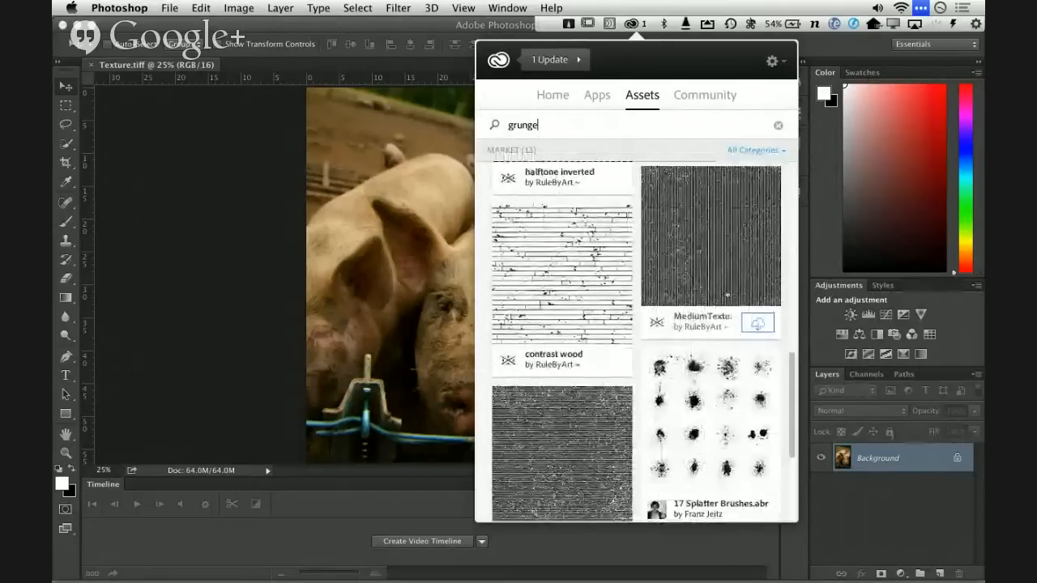
pyautogui.scroll(-5, 727, 295)
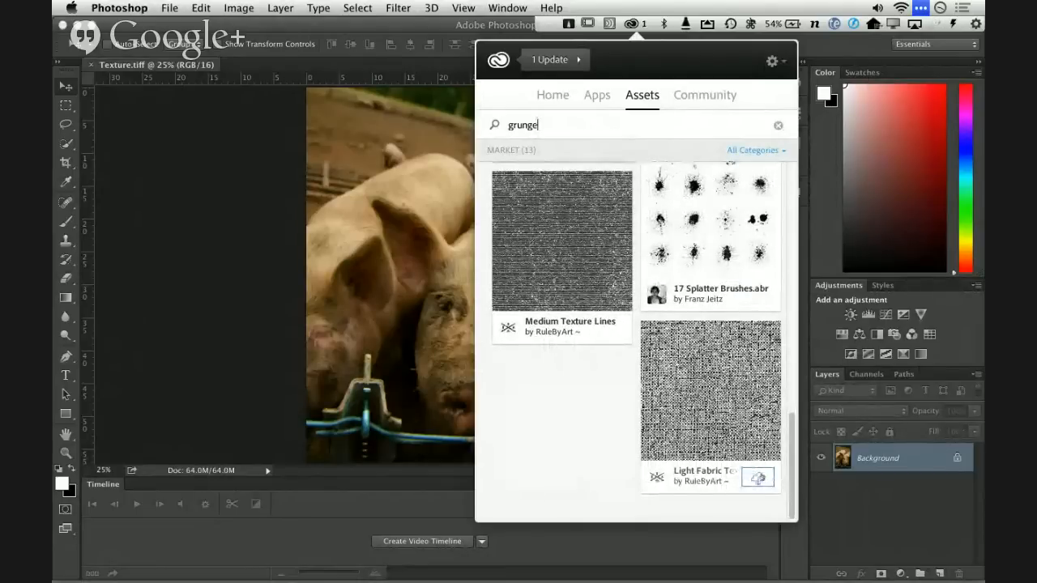
pyautogui.click(757, 478)
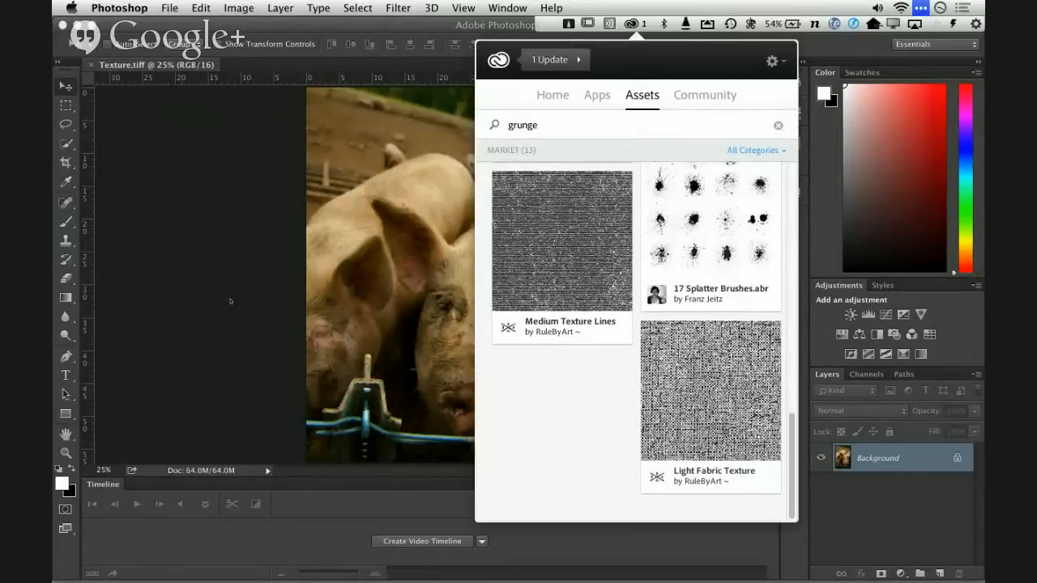
pyautogui.click(195, 290)
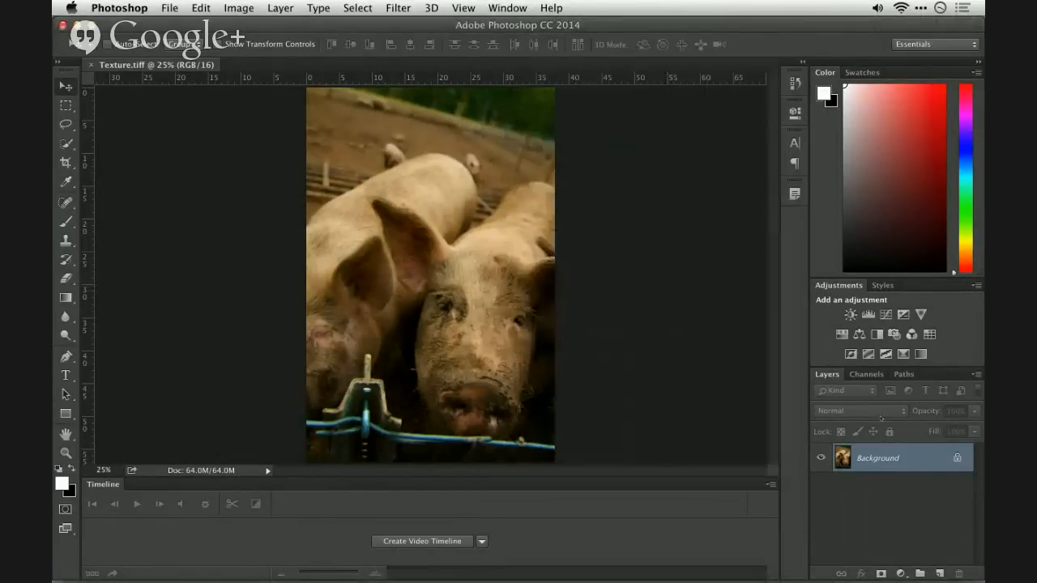
# - Start a Pattern fill layer above Background and reset the pattern library to the default patterns
pyautogui.click(900, 573)
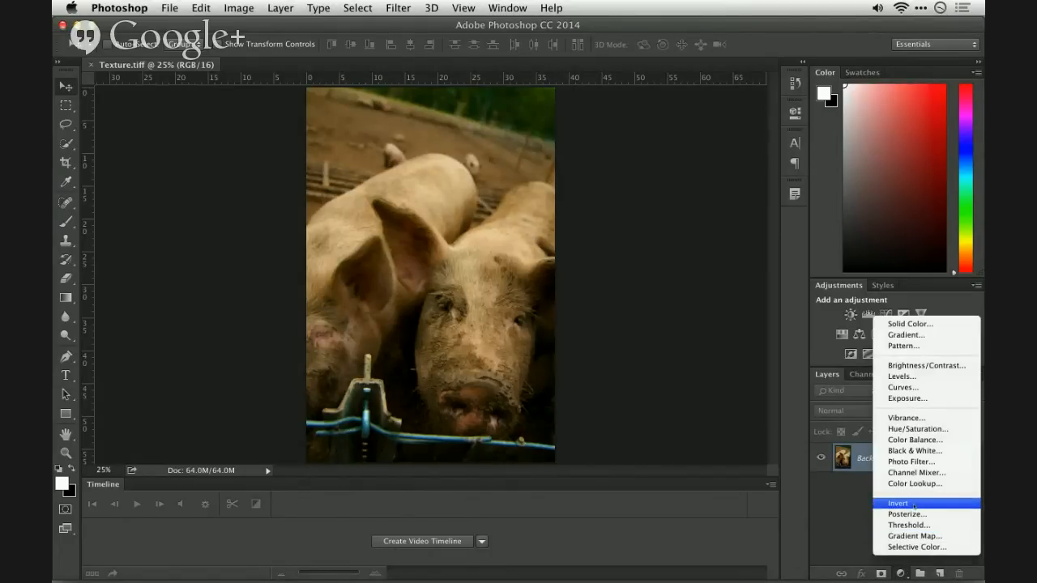
pyautogui.click(903, 346)
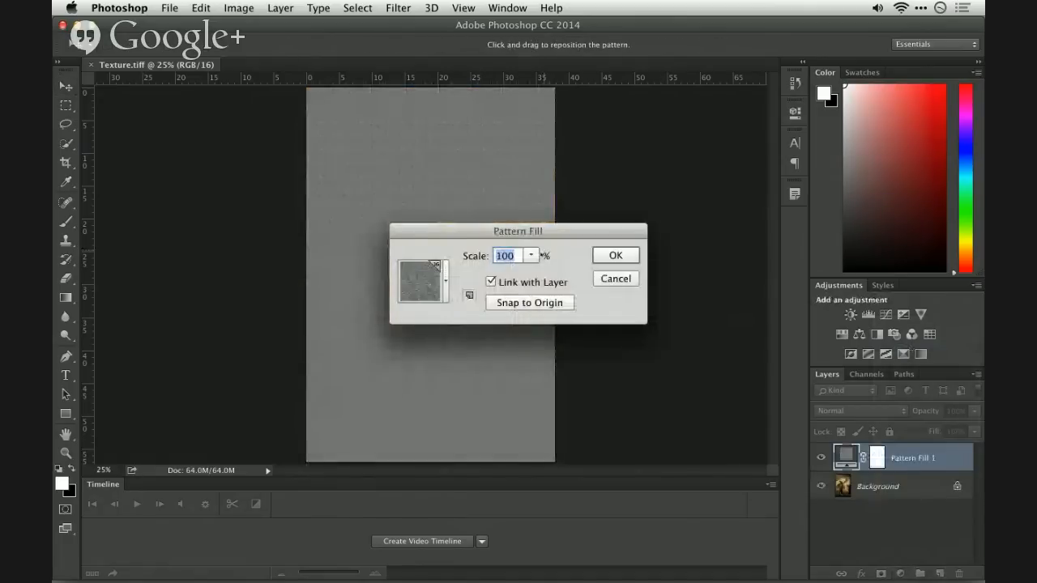
pyautogui.click(531, 256)
pyautogui.click(444, 280)
pyautogui.click(502, 319)
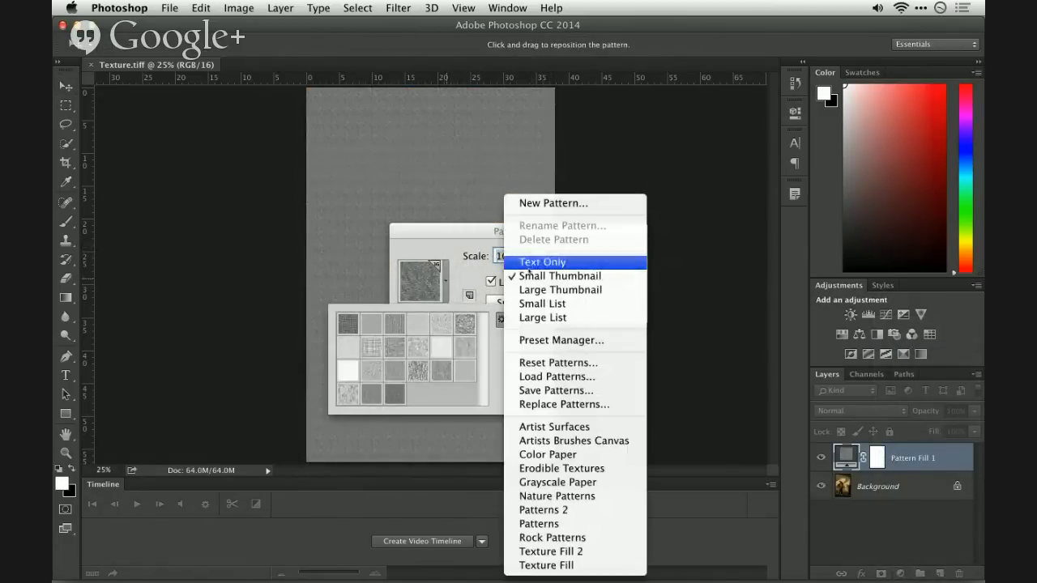
pyautogui.click(538, 362)
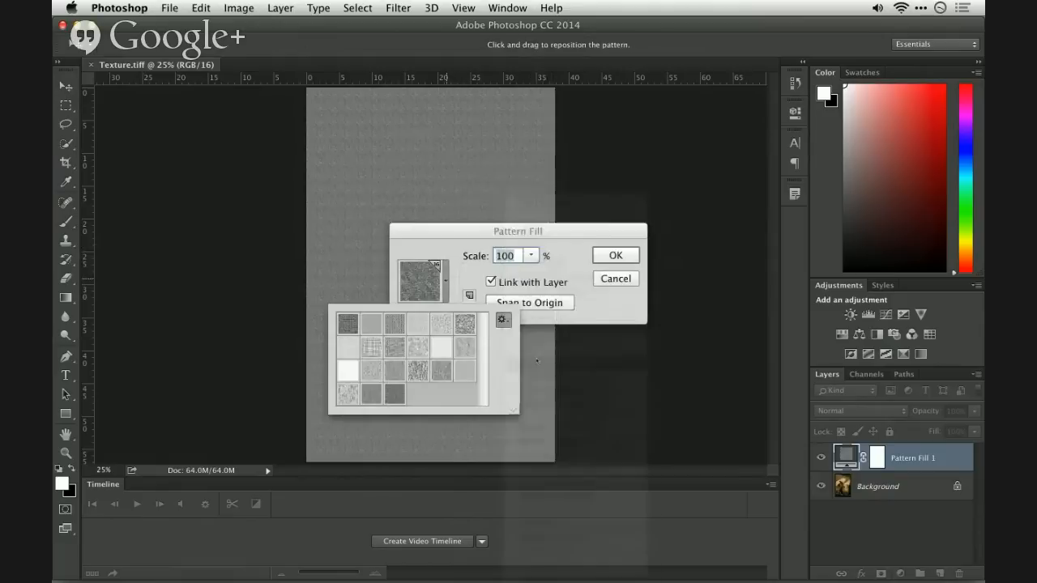
pyautogui.click(623, 219)
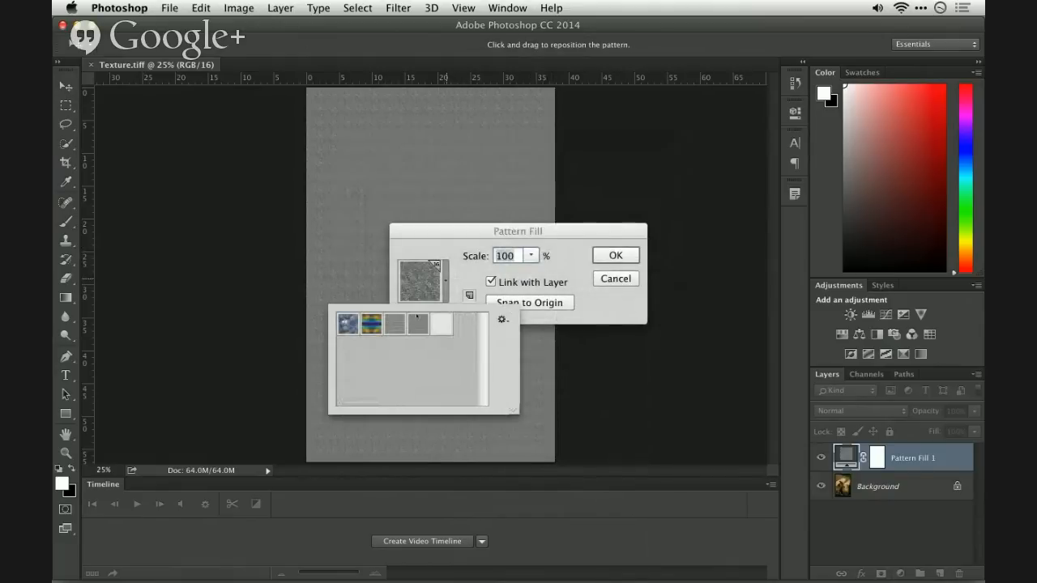
# - Try the blue bubble and multicoloured striped patterns with the scale raised to 506%, and cancel the pattern fill
pyautogui.click(349, 324)
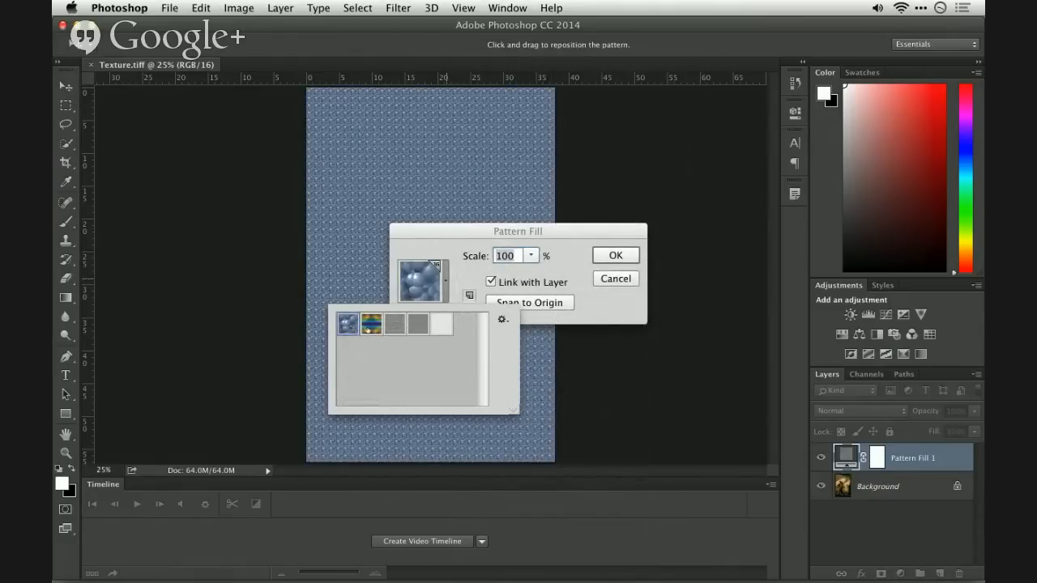
pyautogui.click(371, 324)
pyautogui.click(531, 255)
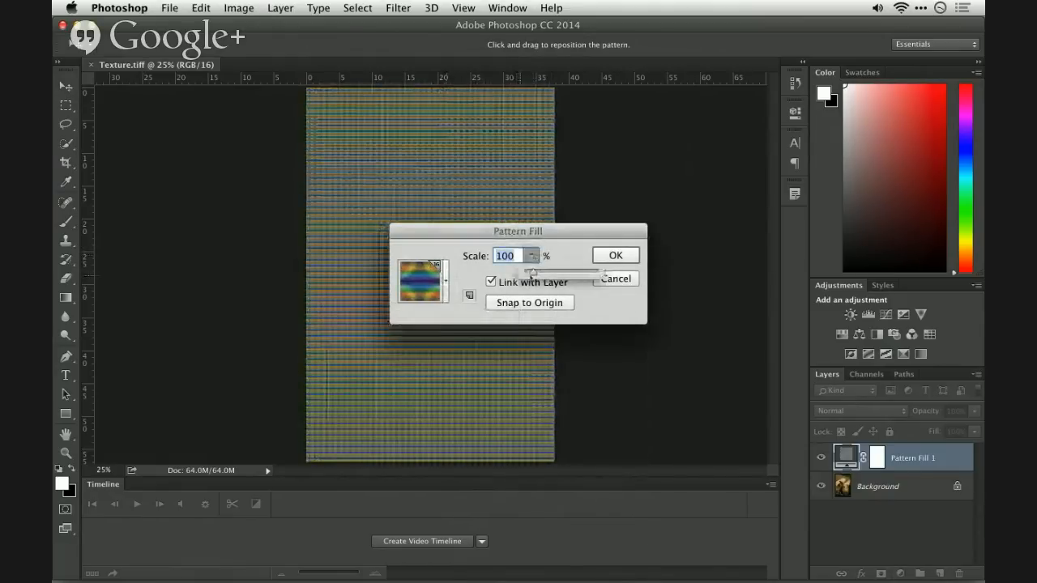
pyautogui.moveTo(532, 273); pyautogui.dragTo(560, 272)
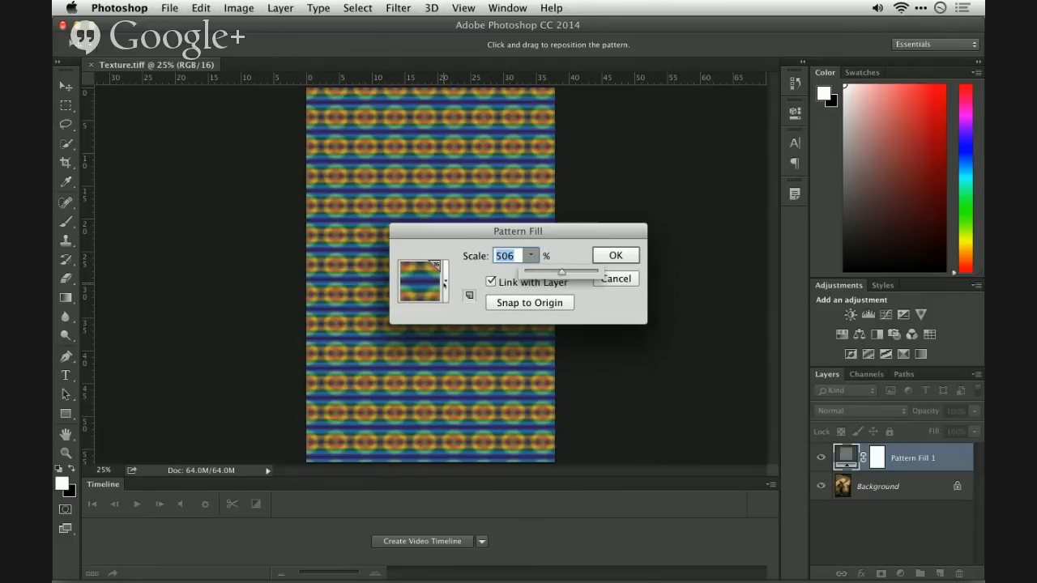
pyautogui.click(445, 283)
pyautogui.click(347, 324)
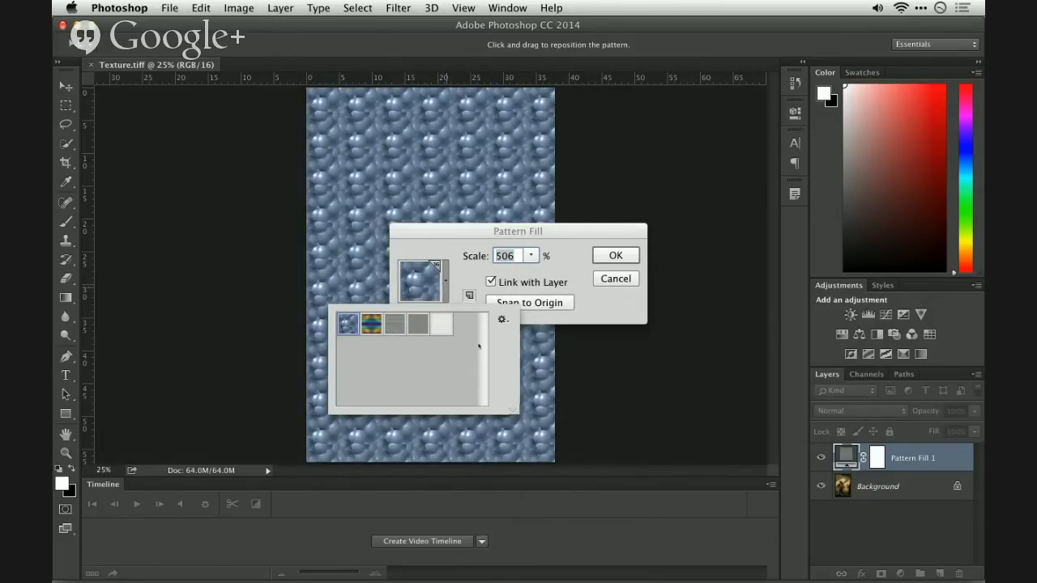
pyautogui.click(459, 272)
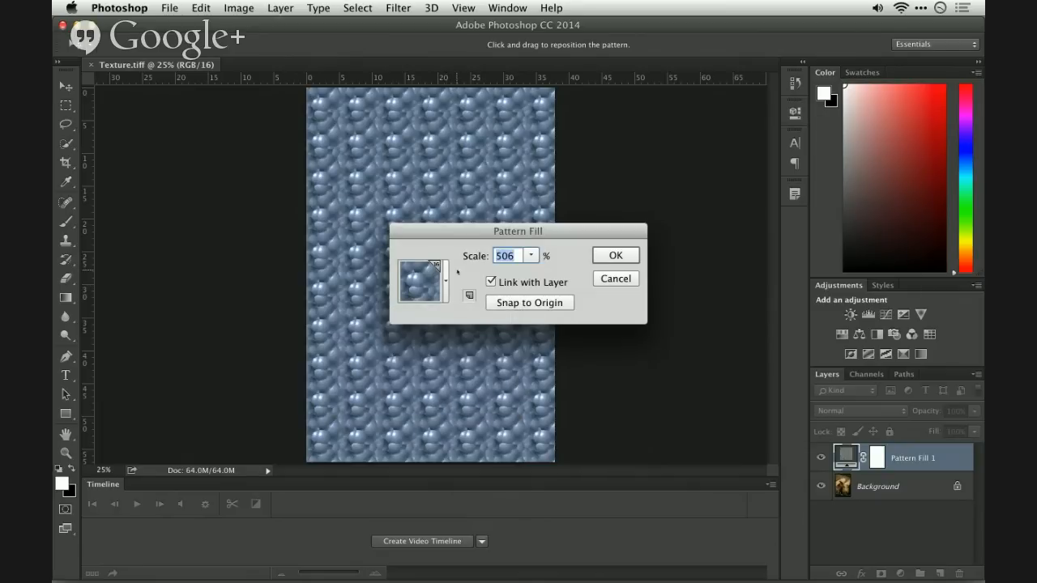
pyautogui.click(627, 279)
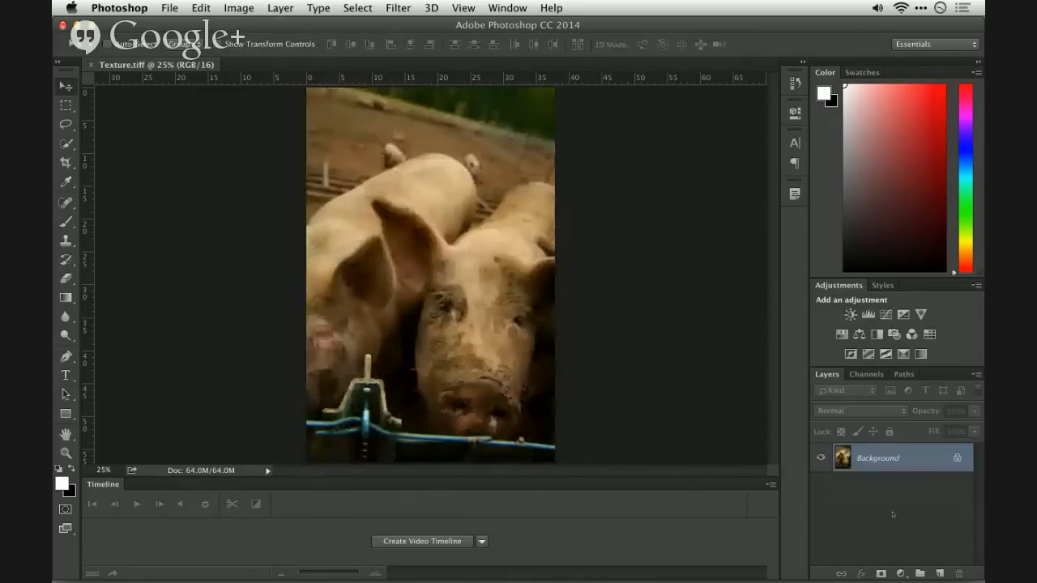
# - Add a Pattern fill layer above Background and replace the current patterns with the Artist Surfaces set
pyautogui.click(900, 573)
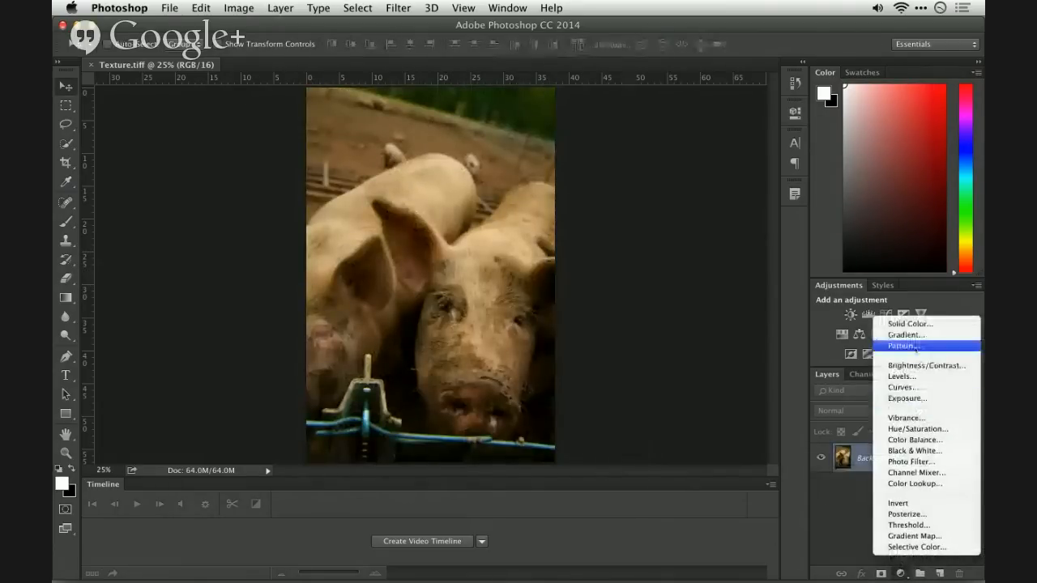
pyautogui.click(902, 345)
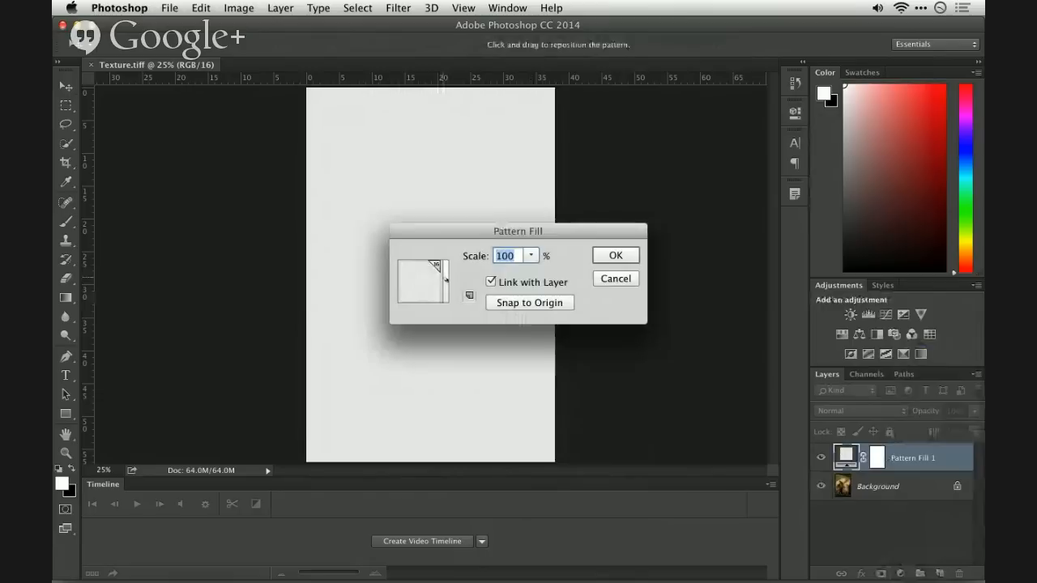
pyautogui.click(447, 280)
pyautogui.click(502, 318)
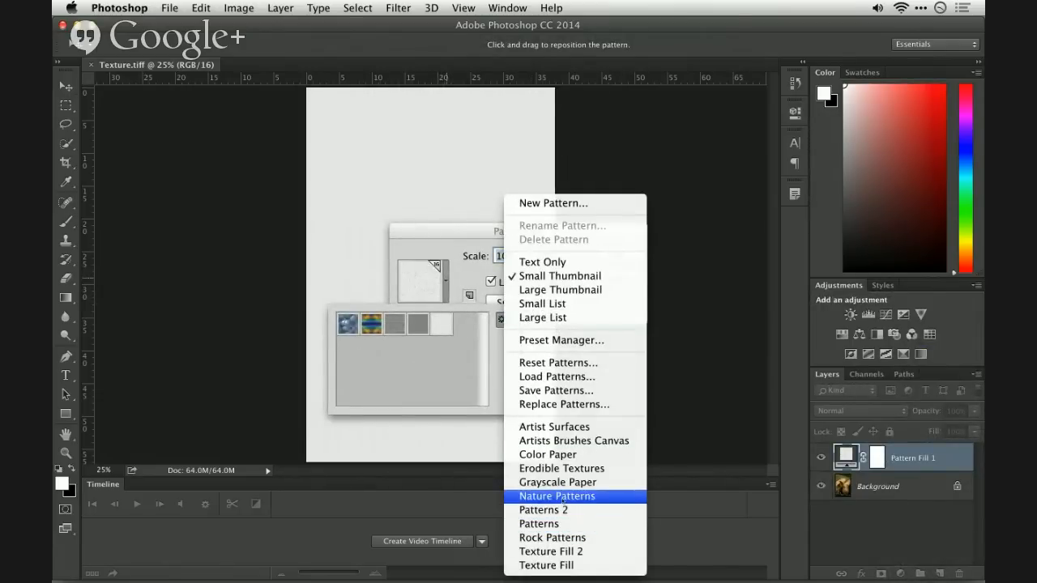
pyautogui.click(571, 427)
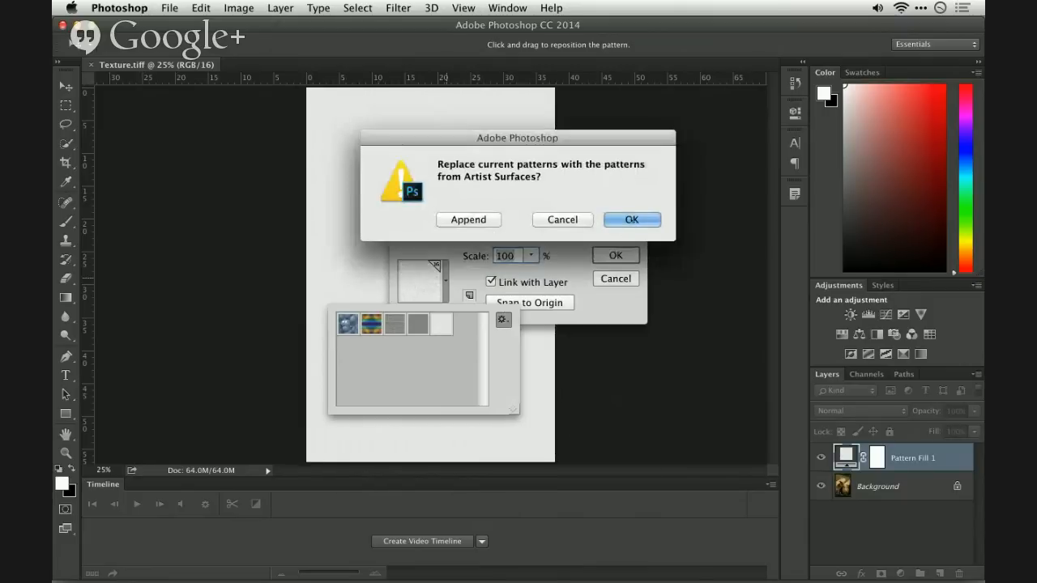
pyautogui.click(618, 220)
# - Choose the woven pattern in the second row, third column, and set the pattern scale to 887%
pyautogui.click(396, 345)
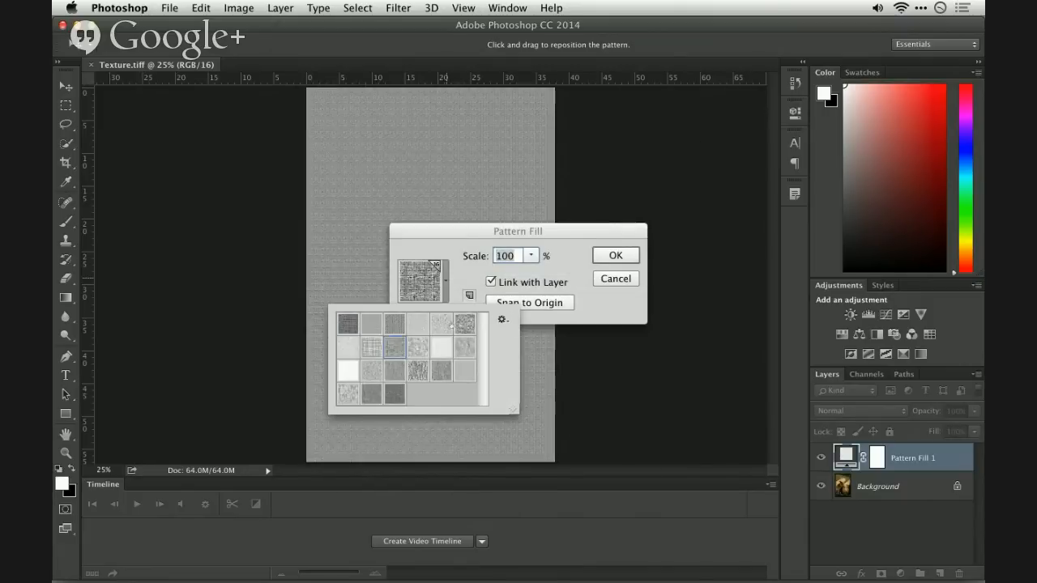
pyautogui.click(532, 255)
pyautogui.moveTo(536, 272); pyautogui.dragTo(588, 274)
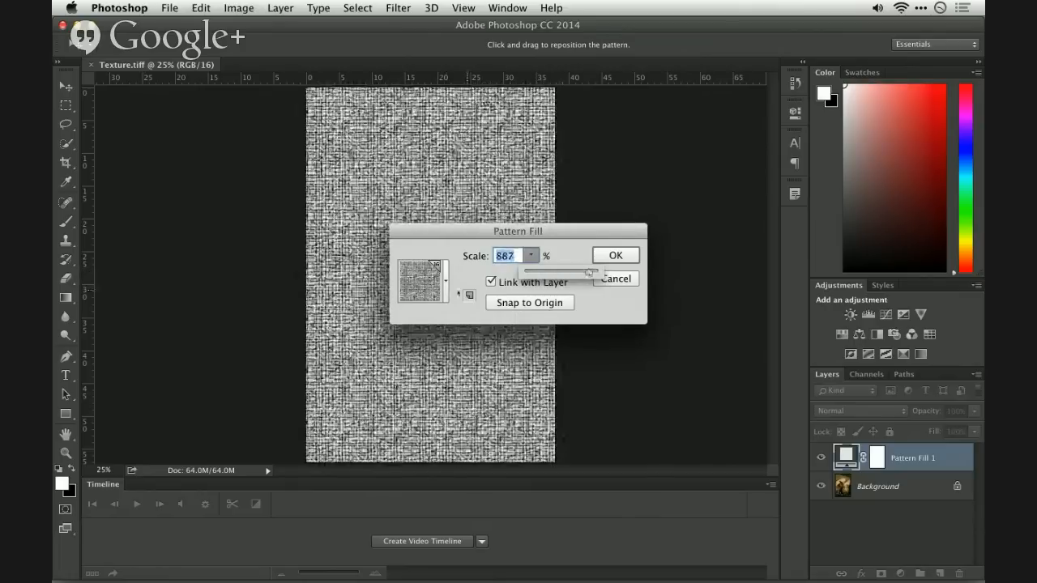
# - Try other Artist Surfaces patterns and apply the fill with the light grey pattern at the end of the third row
pyautogui.click(445, 279)
pyautogui.click(466, 350)
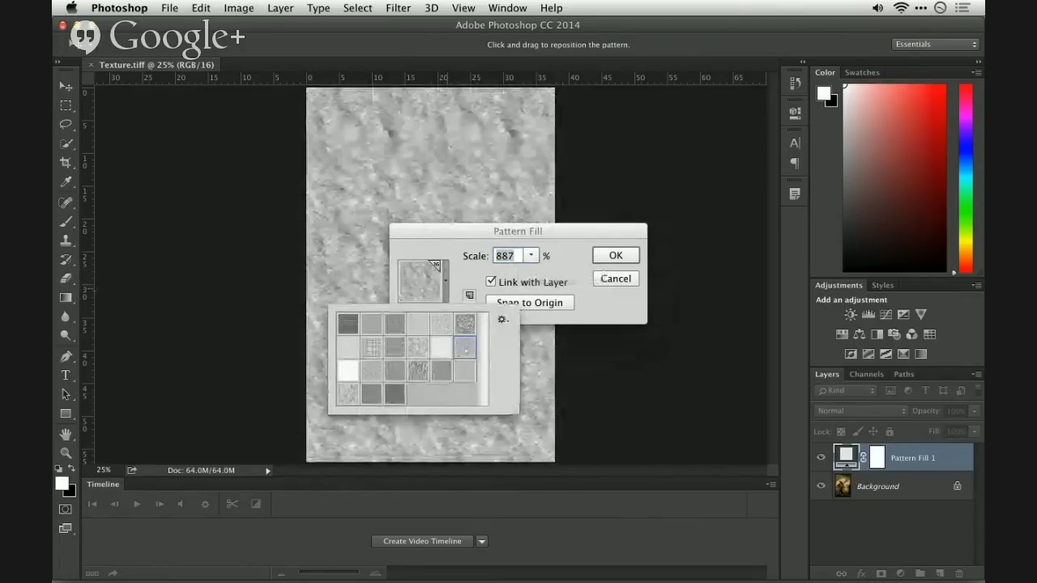
pyautogui.click(441, 372)
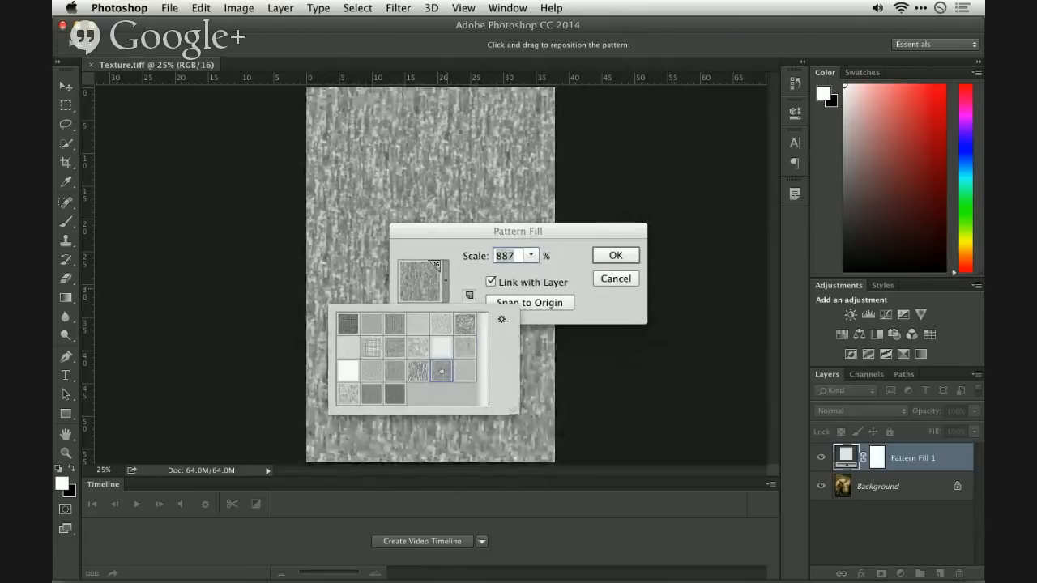
pyautogui.click(462, 372)
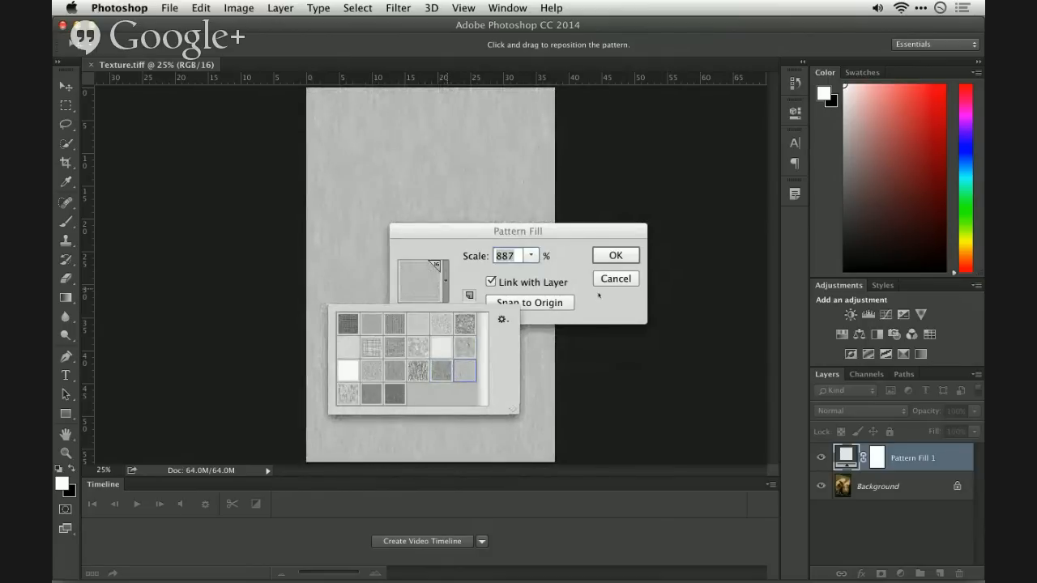
pyautogui.click(616, 256)
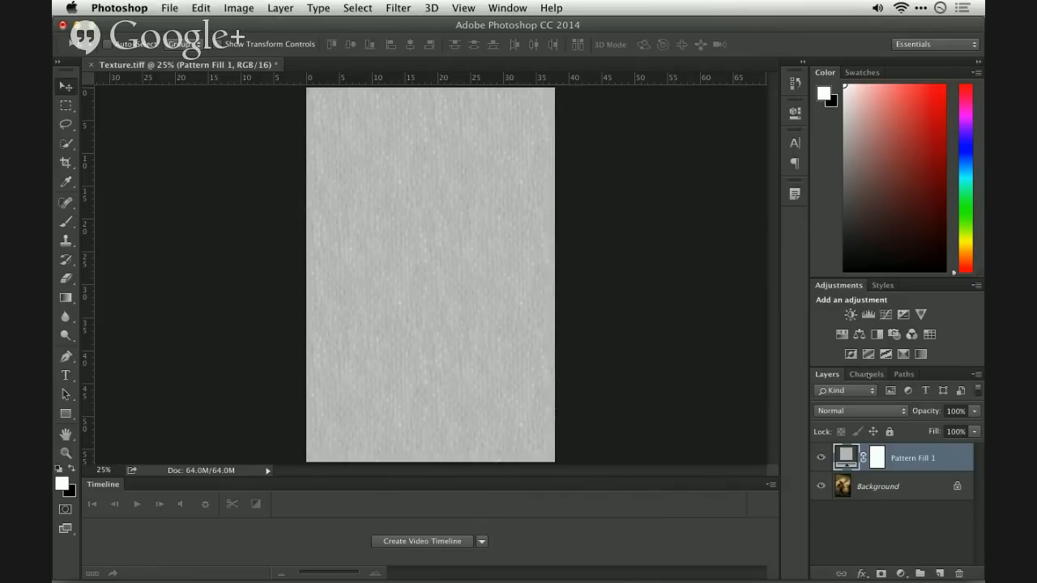
# - Load the RGB composite channel of the pattern as a selection, and hide Pattern Fill 1 to target the Background layer
pyautogui.click(867, 374)
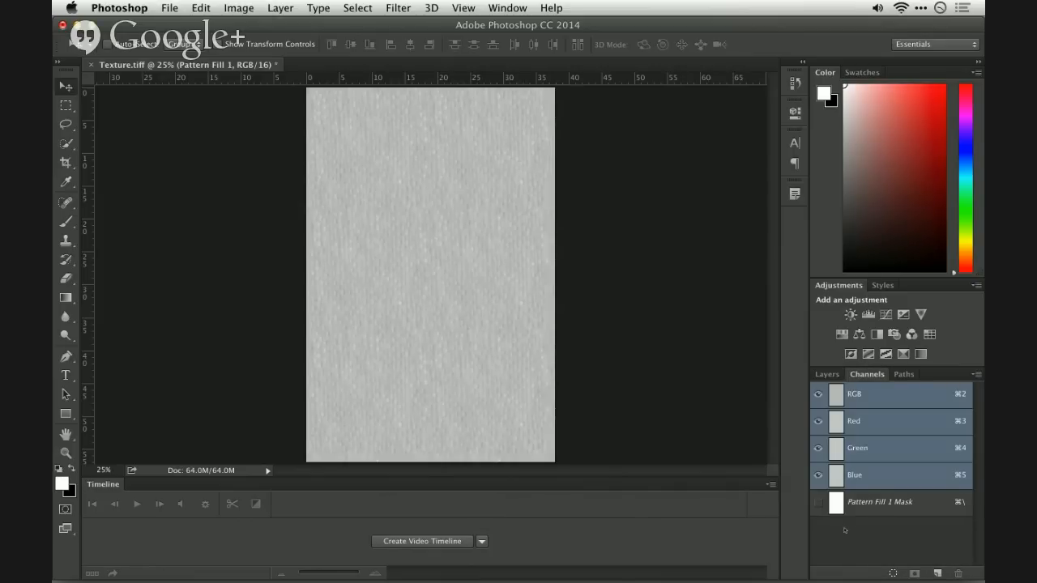
pyautogui.keyDown('super'); pyautogui.click(835, 401); pyautogui.keyUp('super')
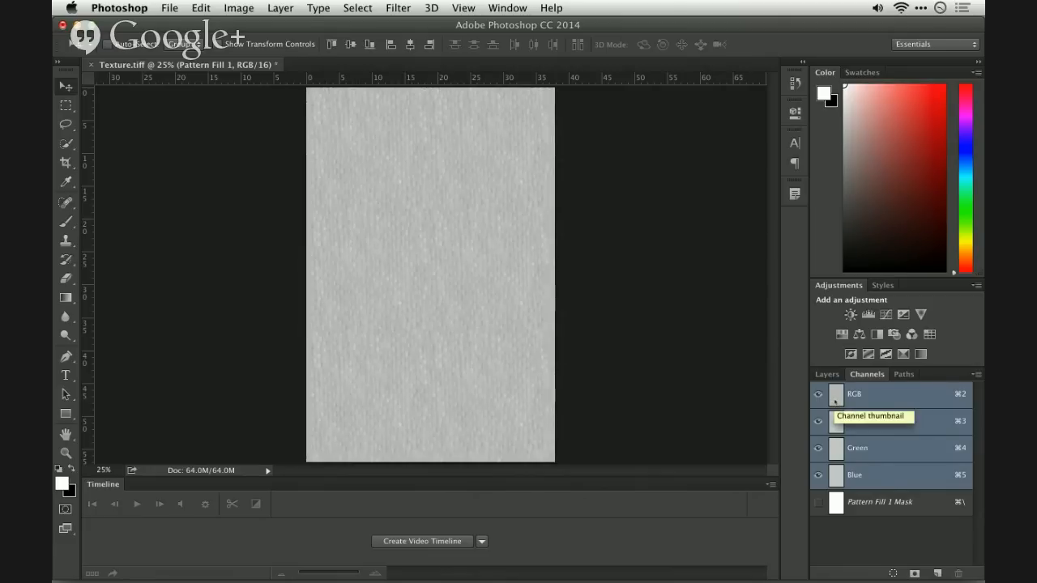
pyautogui.click(826, 374)
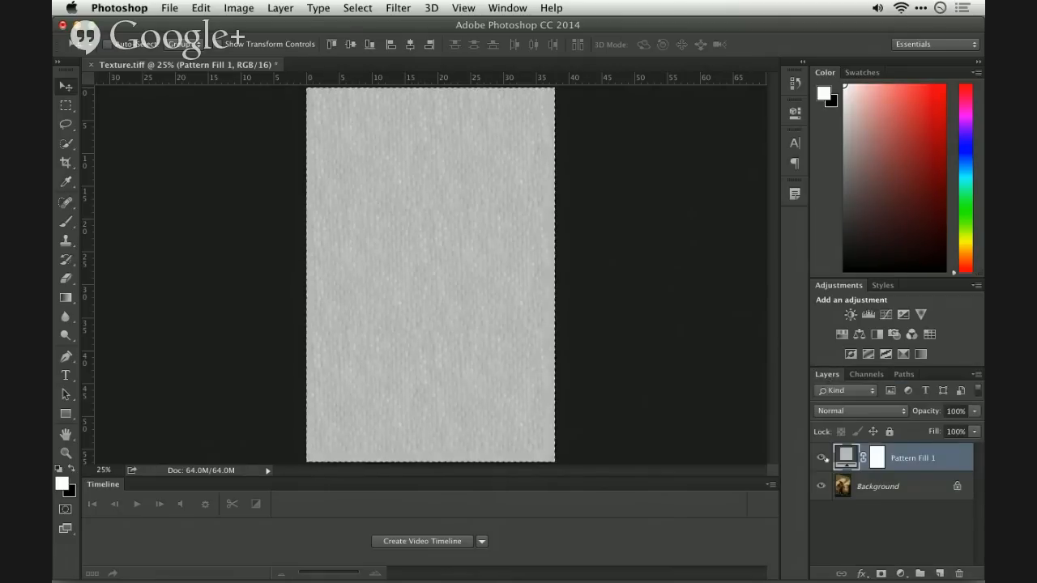
pyautogui.click(821, 458)
pyautogui.click(841, 486)
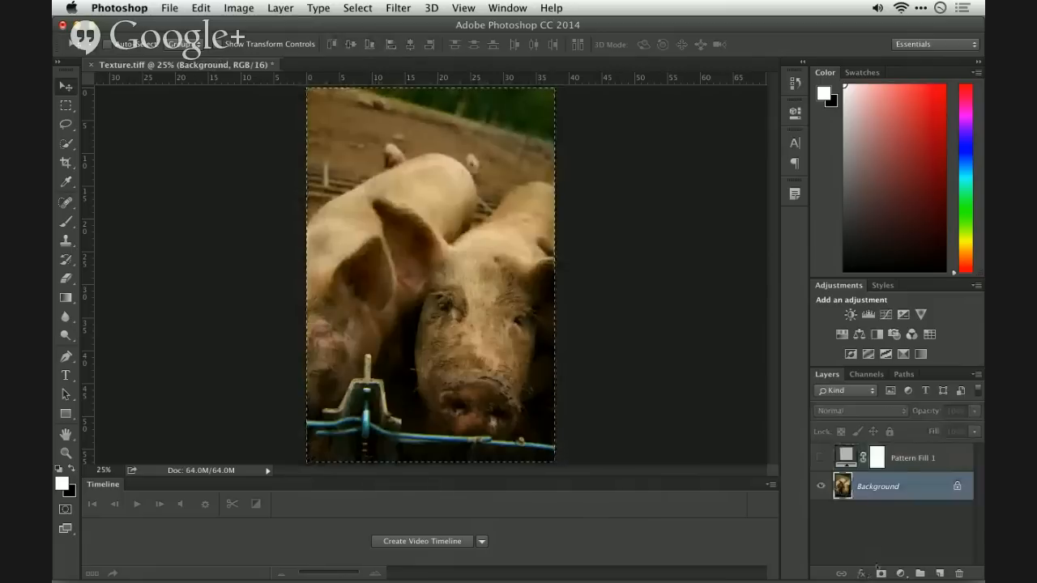
# - Mask the Background photo with the loaded selection, and place the masked layer above Pattern Fill 1 with the pattern shown
pyautogui.click(880, 574)
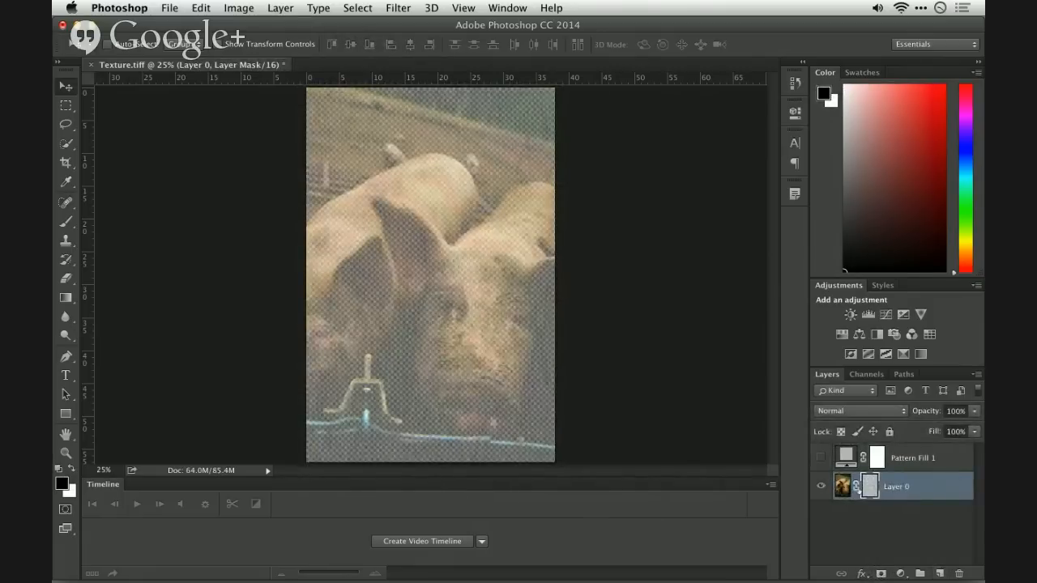
pyautogui.moveTo(854, 488); pyautogui.dragTo(844, 447)
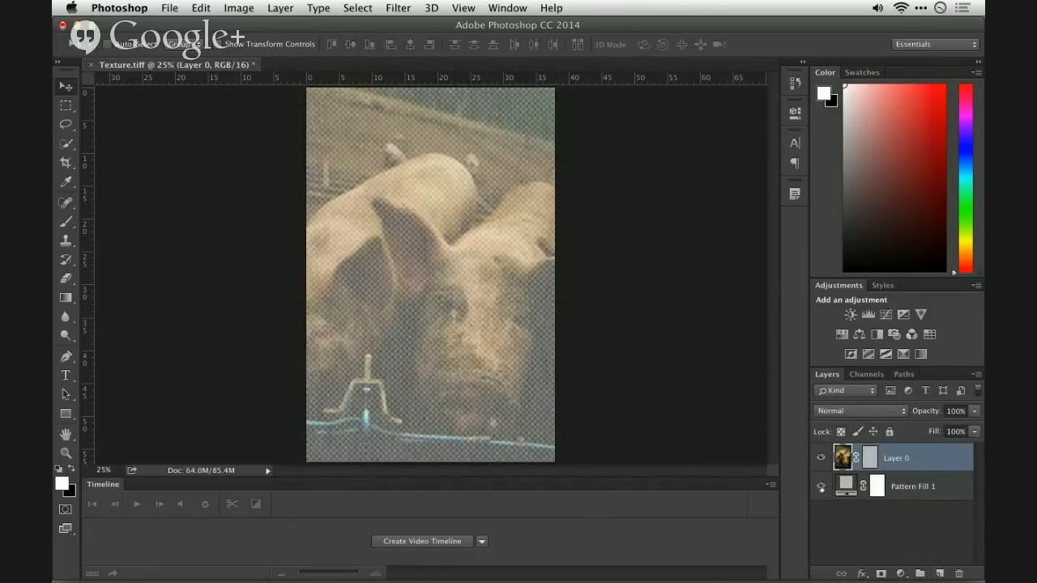
# - Examine the texture in the masked photo up close, and compare the image with Pattern Fill 1 hidden and shown
pyautogui.press('super+equal')
pyautogui.press('super+equal')
pyautogui.press('super+equal')
pyautogui.press('super+equal')
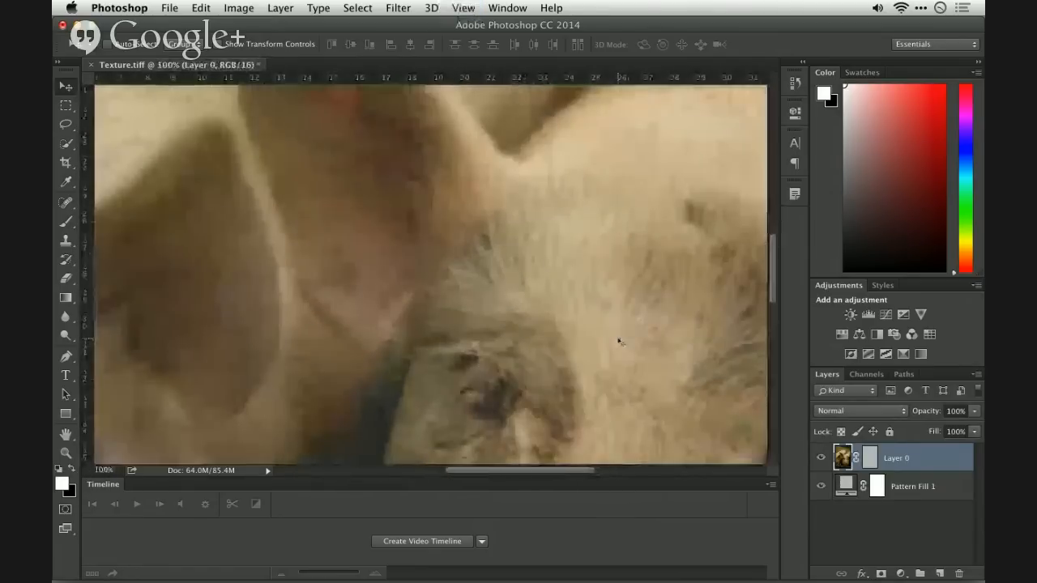
pyautogui.press('super+equal')
pyautogui.press('super+minus')
pyautogui.press('super+minus')
pyautogui.press('super+minus')
pyautogui.press('super+minus')
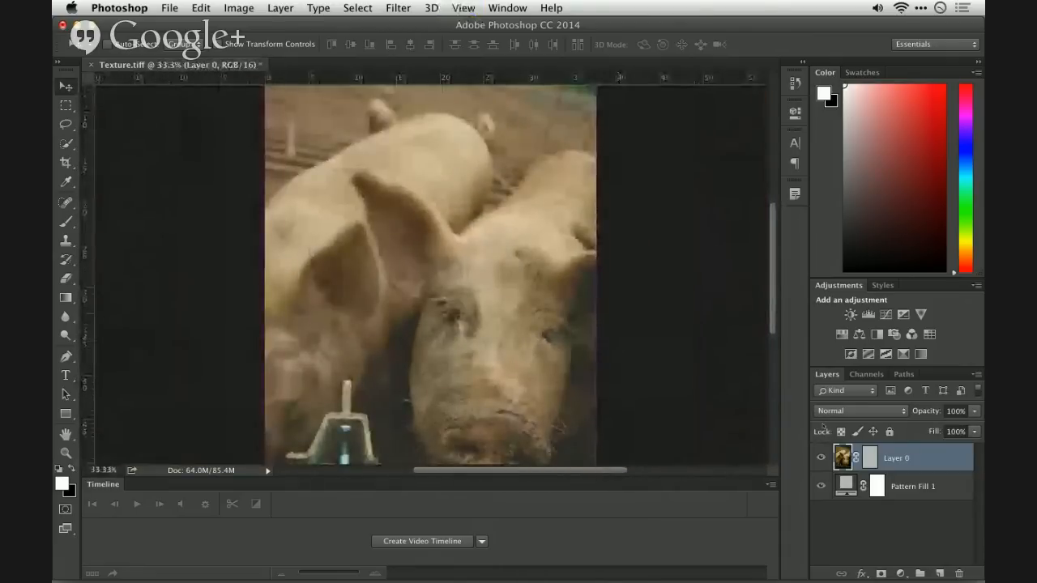
pyautogui.click(820, 486)
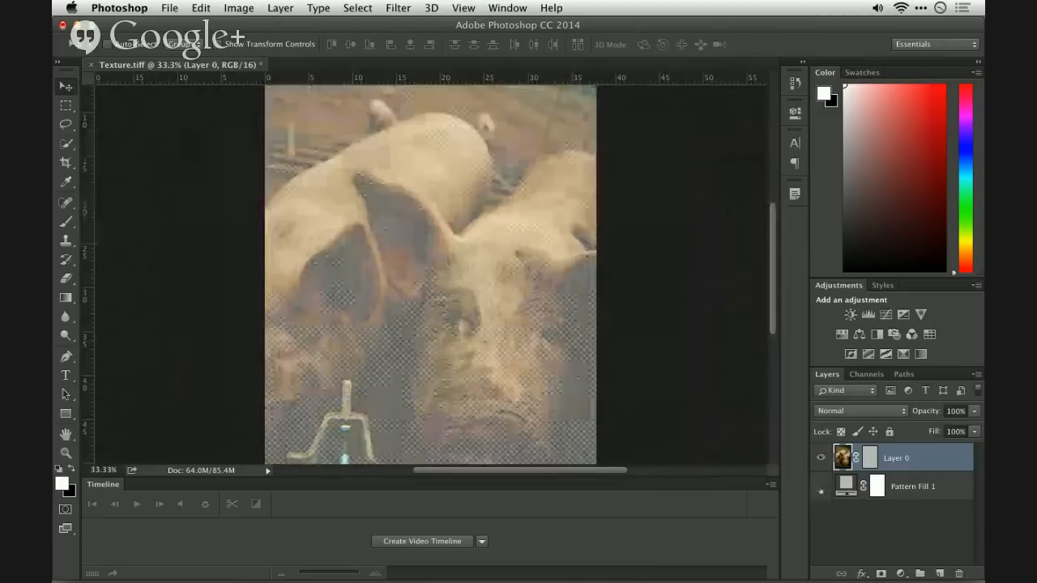
pyautogui.click(820, 486)
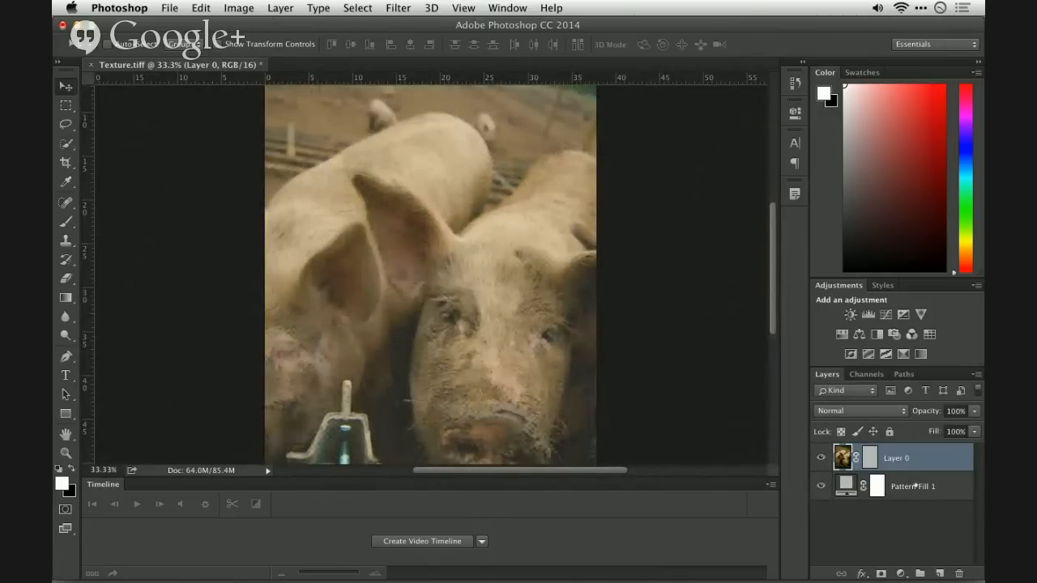
# - Duplicate Pattern Fill 1 and place the copy above Layer 0
pyautogui.click(916, 486)
pyautogui.press('super+j')
pyautogui.moveTo(916, 484); pyautogui.dragTo(912, 445)
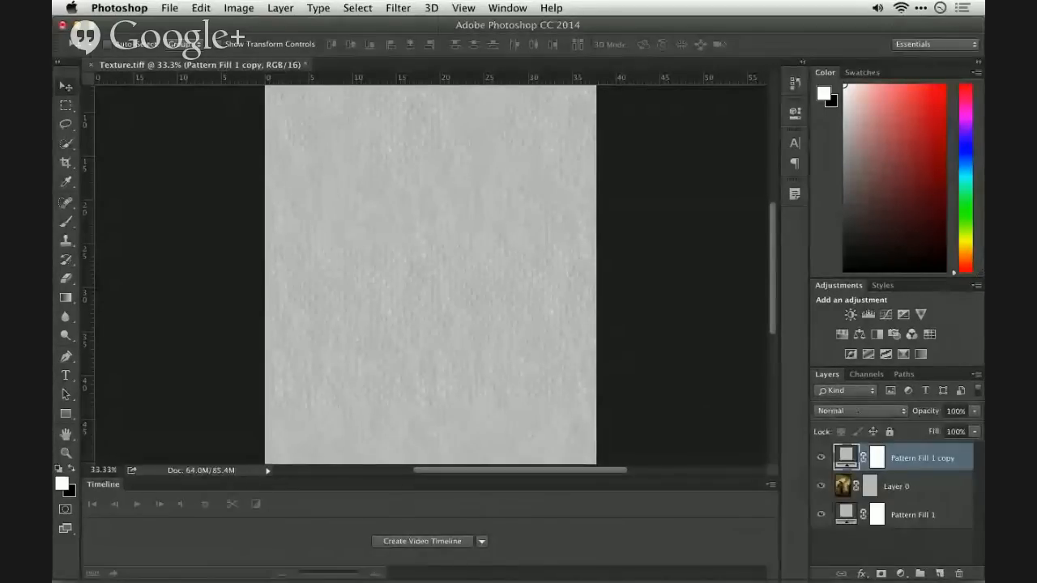
# - Try the Multiply blend mode on Pattern Fill 1 copy, and settle on Overlay
pyautogui.click(842, 411)
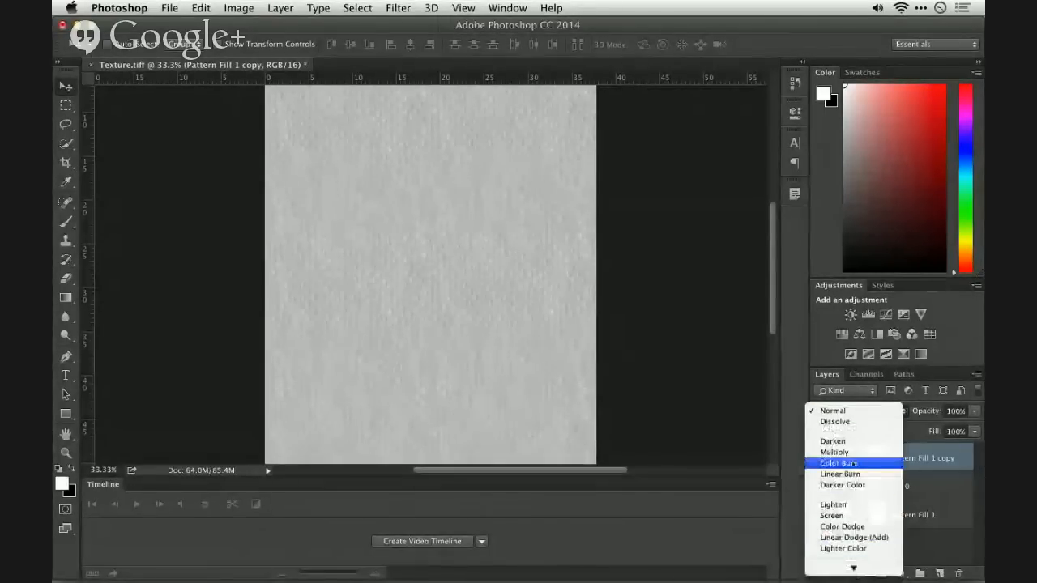
pyautogui.click(836, 452)
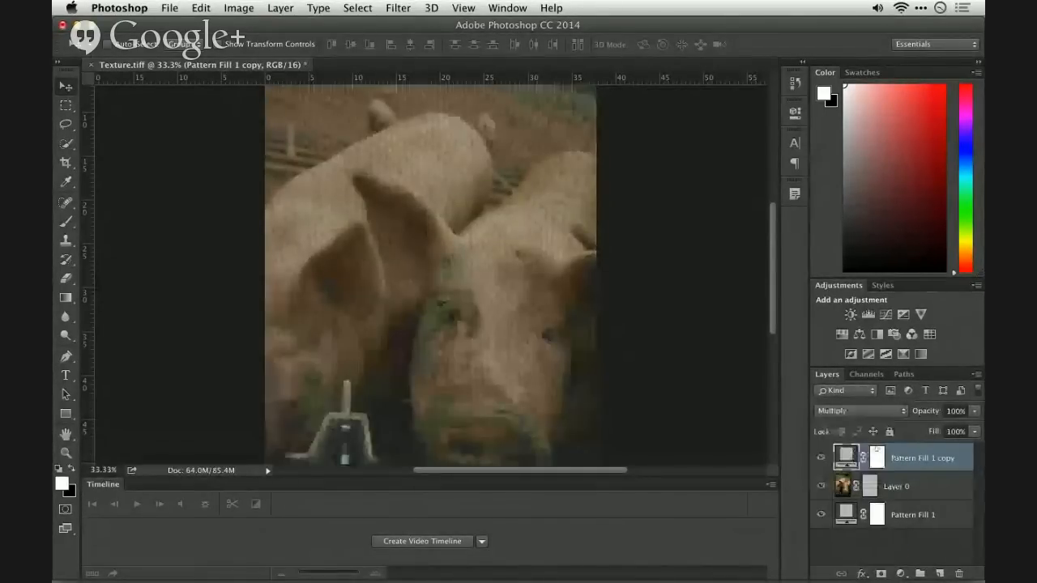
pyautogui.click(865, 411)
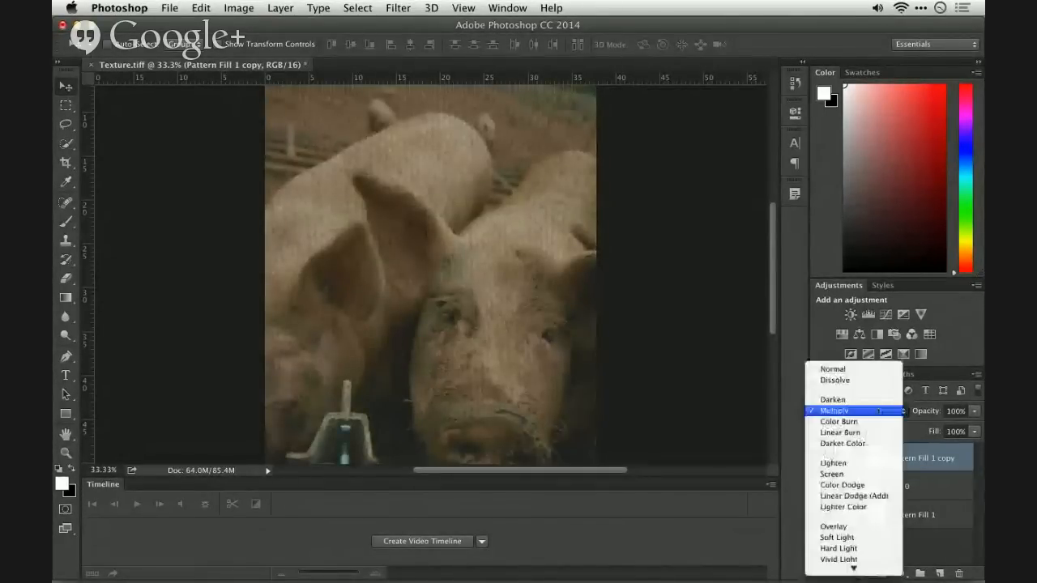
pyautogui.click(869, 526)
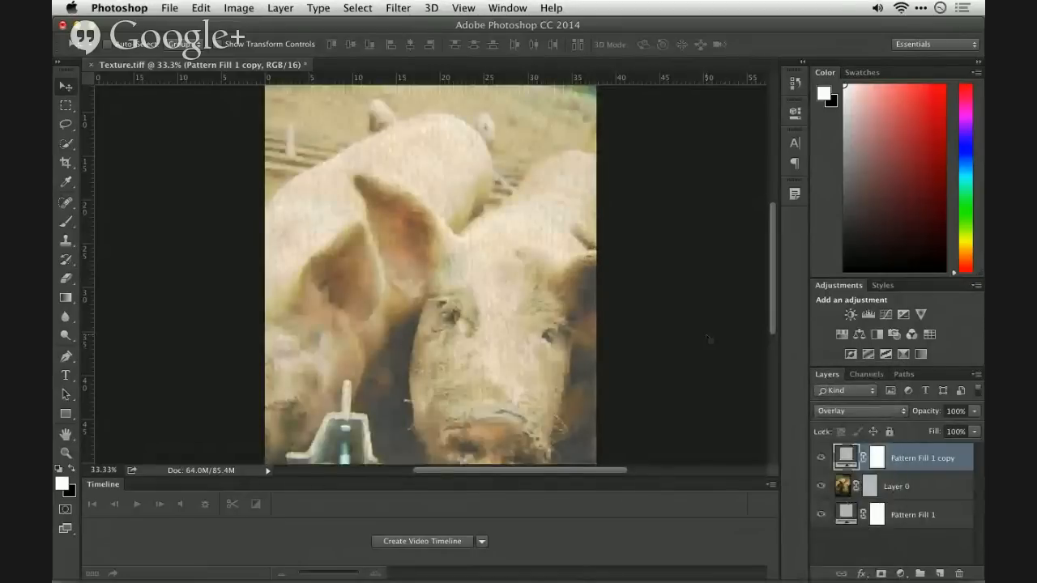
pyautogui.press('super+equal')
pyautogui.press('super+minus')
pyautogui.press('super+minus')
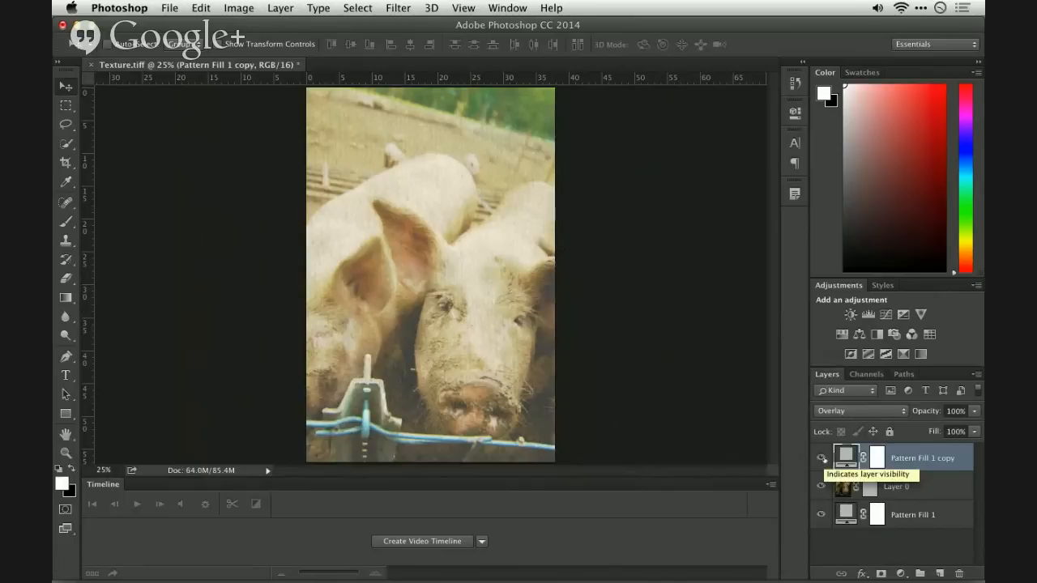
# - Hide Pattern Fill 1 copy, and turn Pattern Fill 1 and Layer 0 off and on to compare their contributions
pyautogui.click(821, 458)
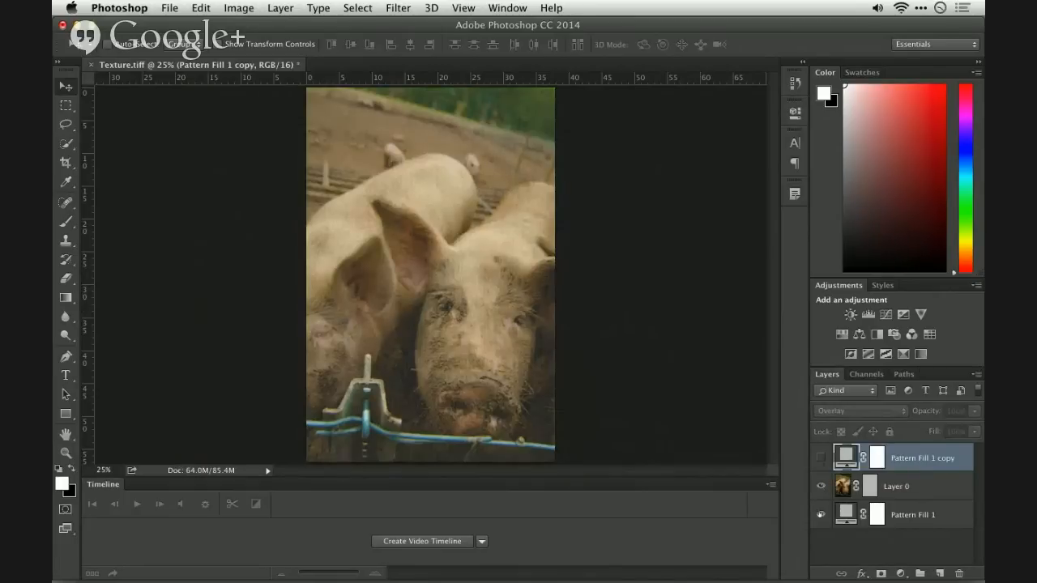
pyautogui.click(820, 515)
pyautogui.click(819, 514)
pyautogui.click(821, 486)
pyautogui.click(820, 486)
# - Switch to Finder and preview Light Fabric Texture.svg in the Market Downloads folder of Creative Cloud Files
pyautogui.press('super+Tab')
pyautogui.press('super+Tab')
pyautogui.press('super+Tab')
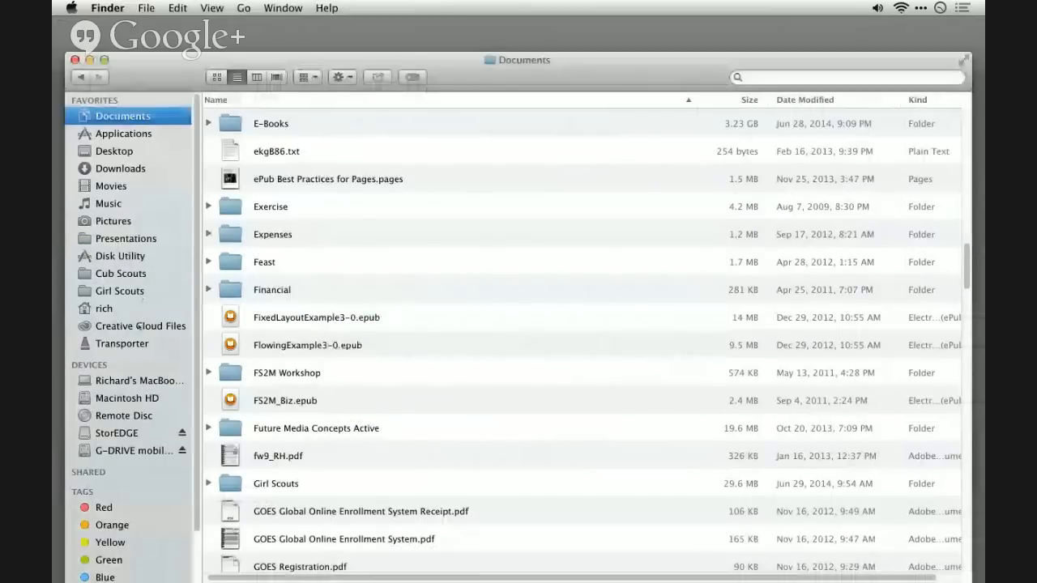
pyautogui.click(134, 326)
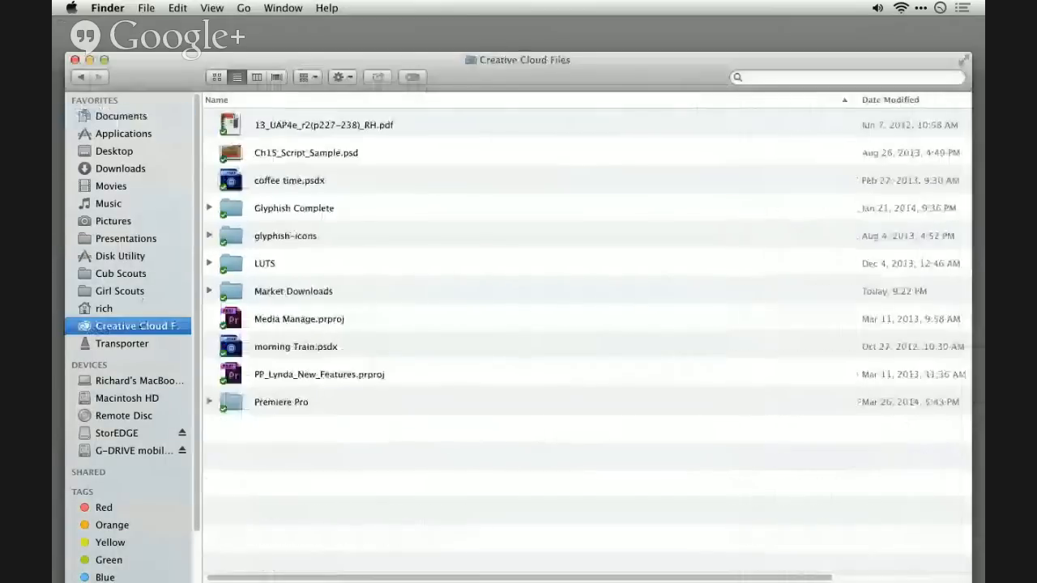
pyautogui.doubleClick(291, 291)
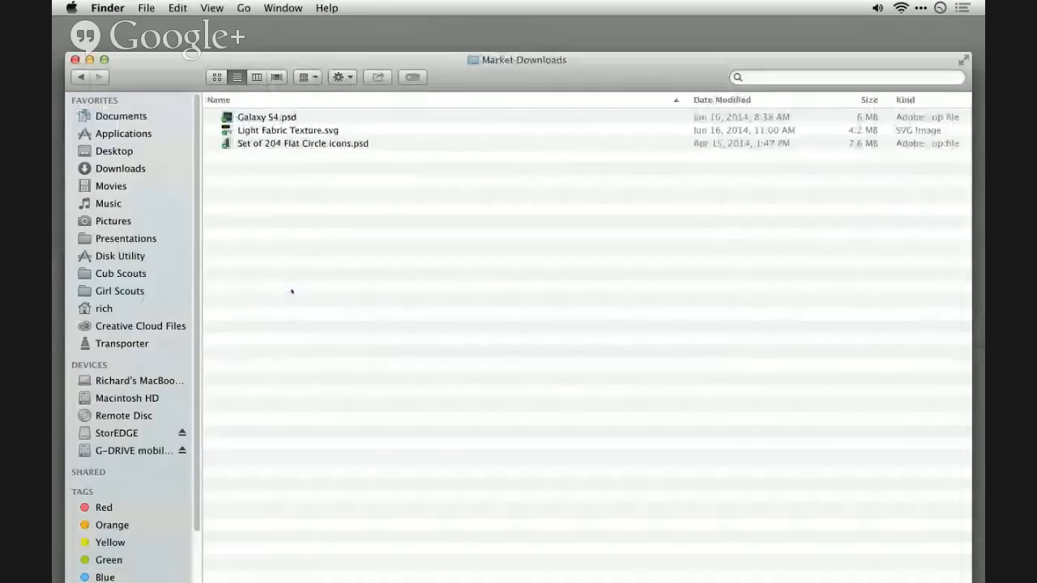
pyautogui.click(279, 131)
pyautogui.press('space')
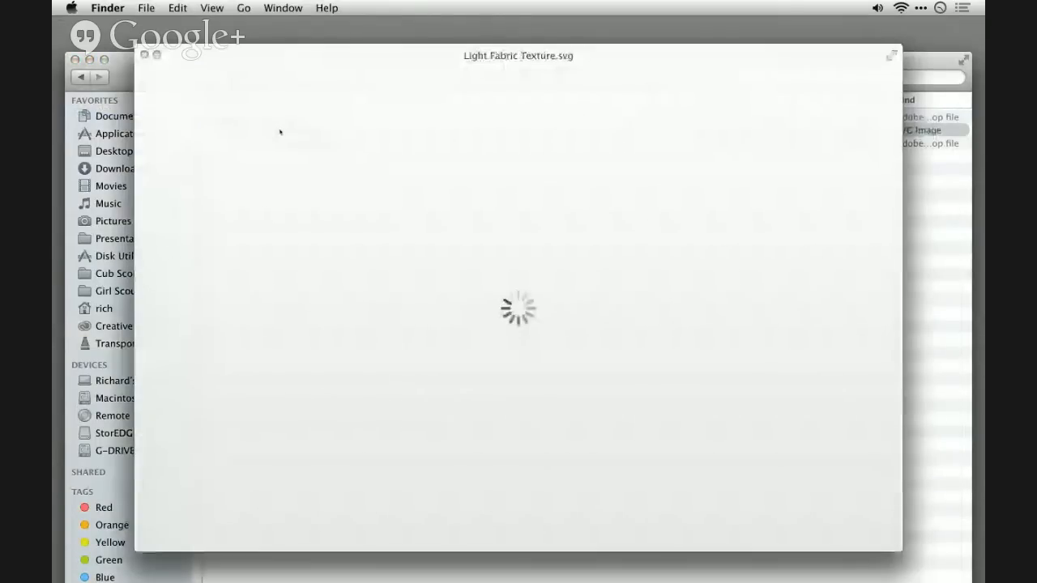
pyautogui.press('space')
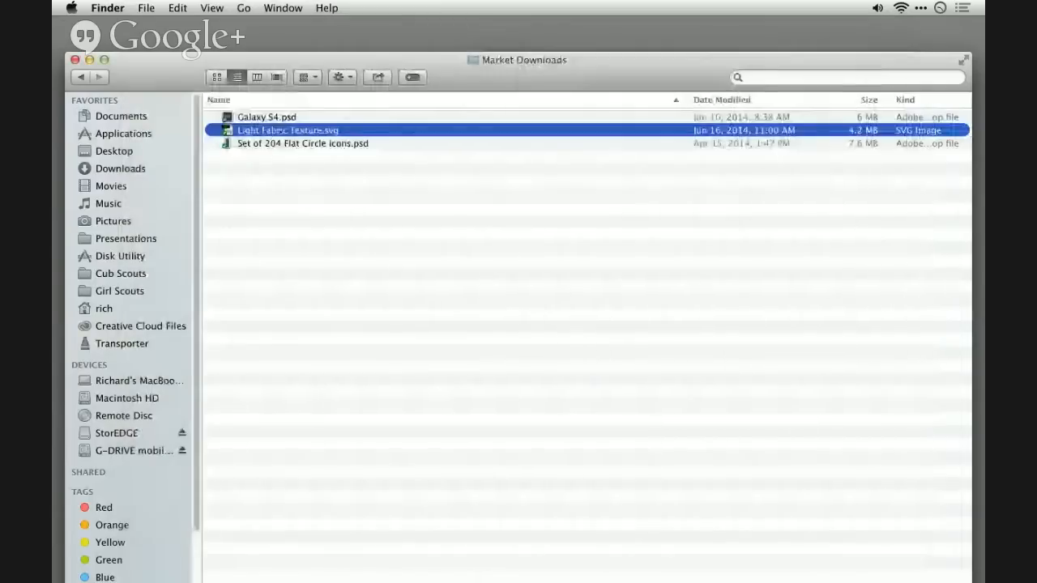
# - Try to open Light Fabric Texture.svg in Photoshop from the Market Downloads folder of Creative Cloud Files
pyautogui.moveTo(284, 131); pyautogui.dragTo(490, 564)
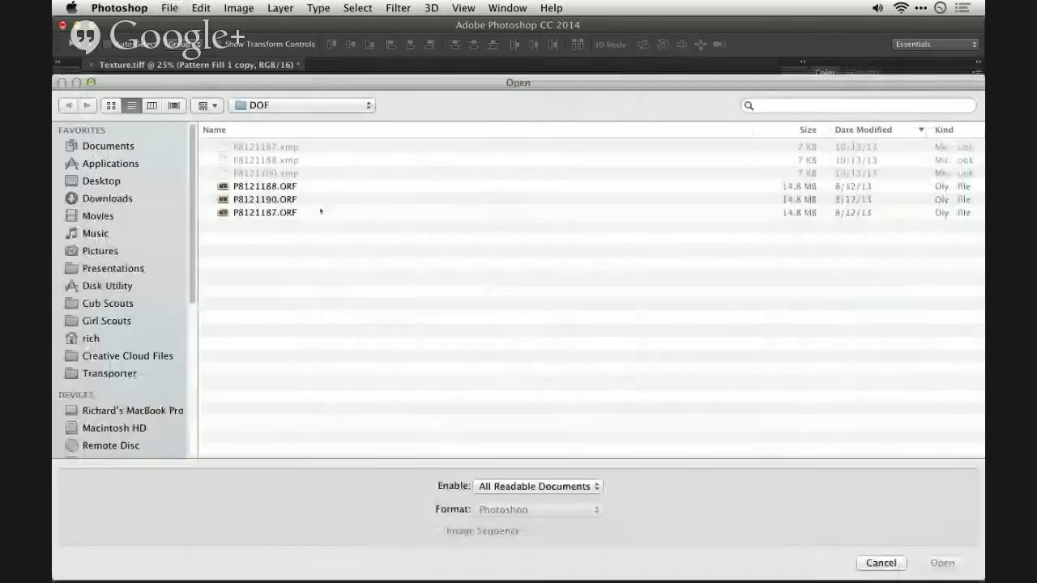
pyautogui.scroll(-5, 141, 338)
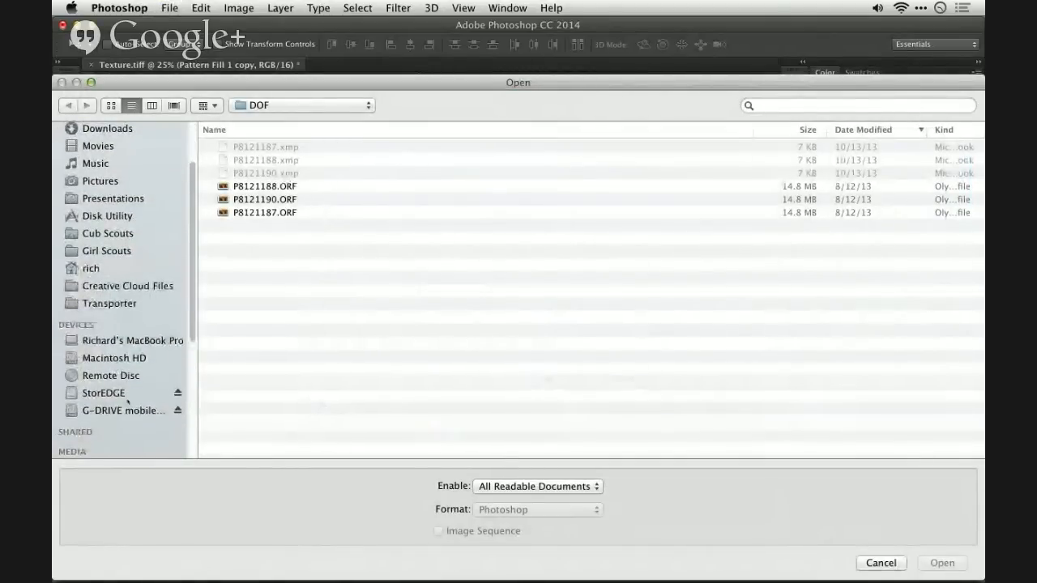
pyautogui.scroll(3, 142, 340)
pyautogui.click(128, 317)
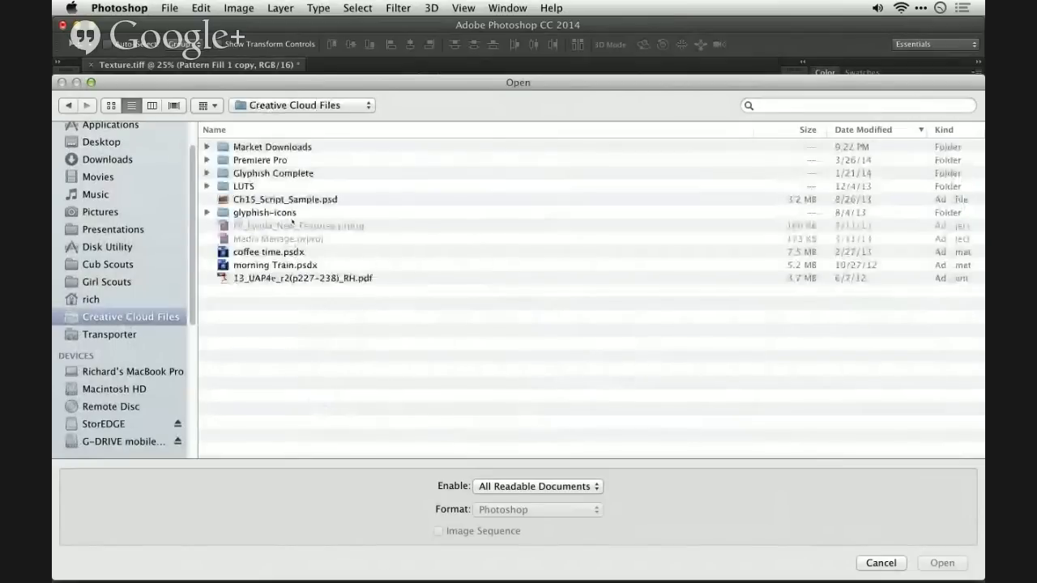
pyautogui.doubleClick(265, 147)
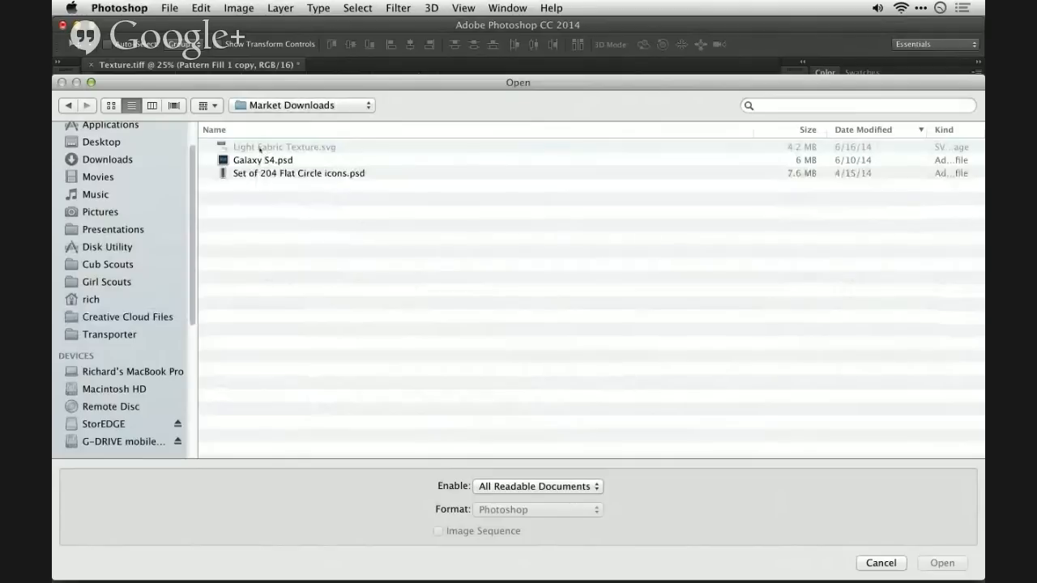
pyautogui.click(258, 161)
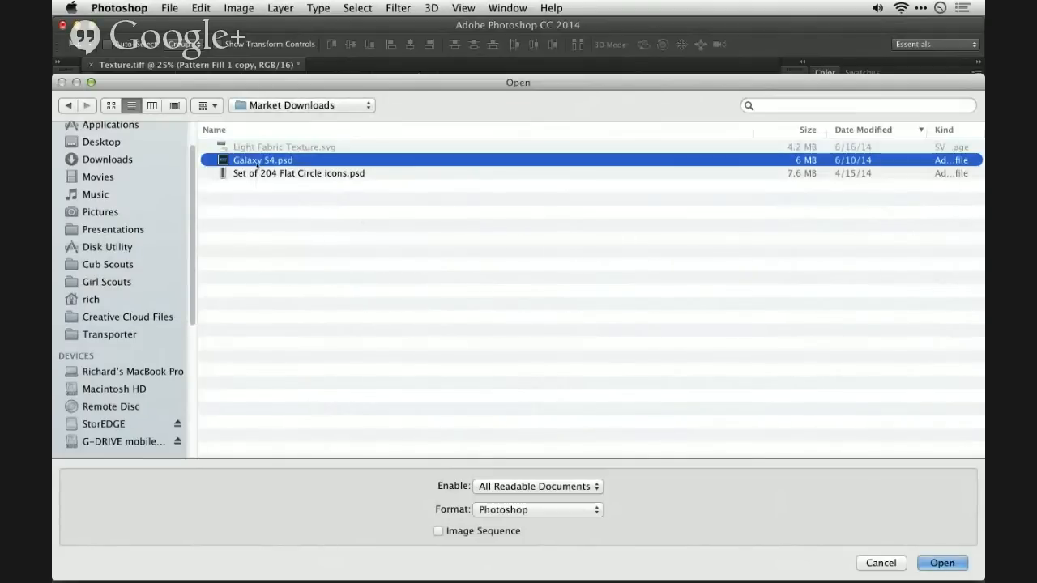
pyautogui.click(864, 562)
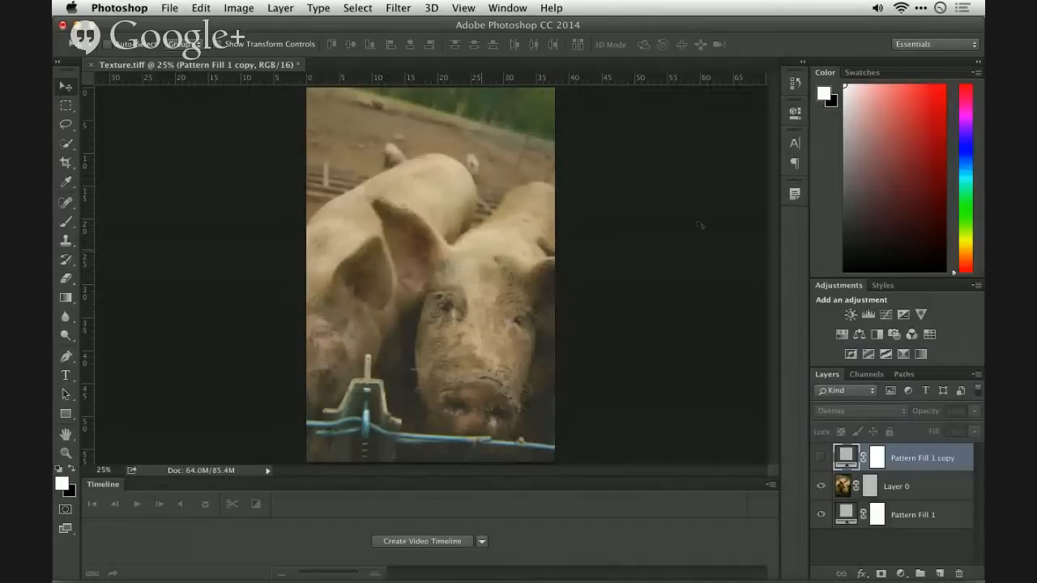
pyautogui.click(821, 458)
pyautogui.doubleClick(848, 455)
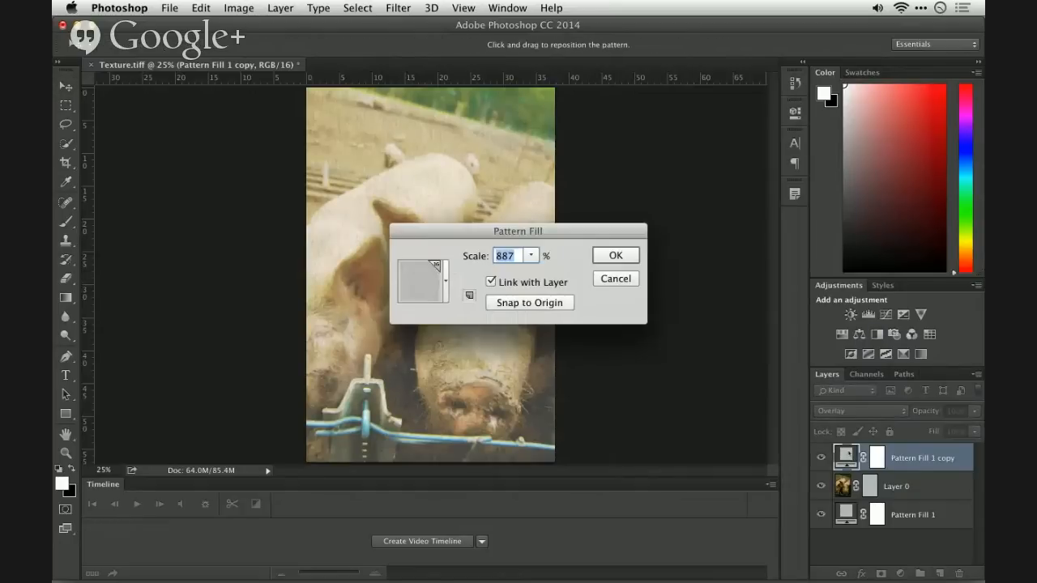
pyautogui.click(531, 256)
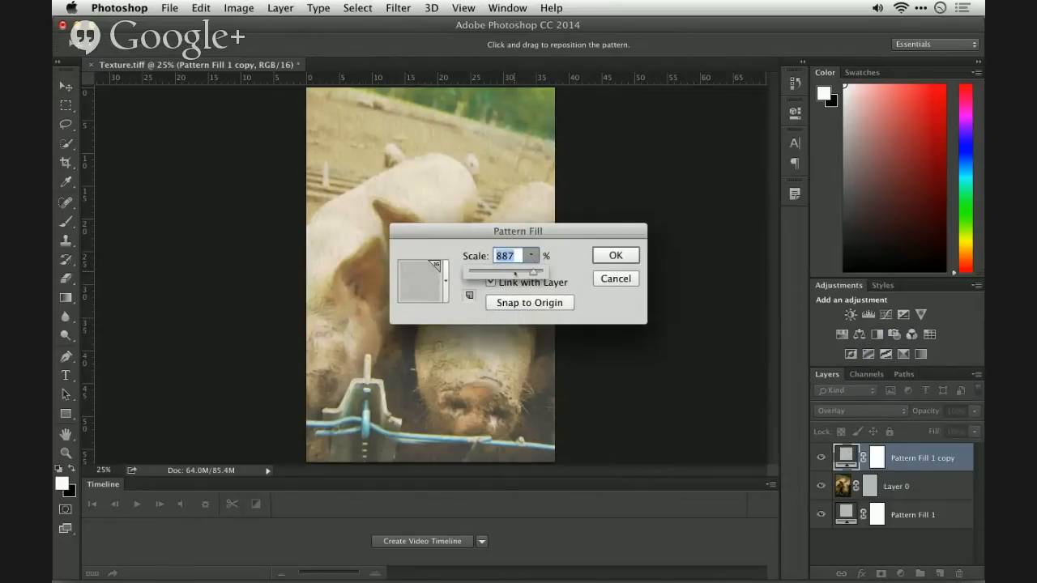
pyautogui.click(613, 278)
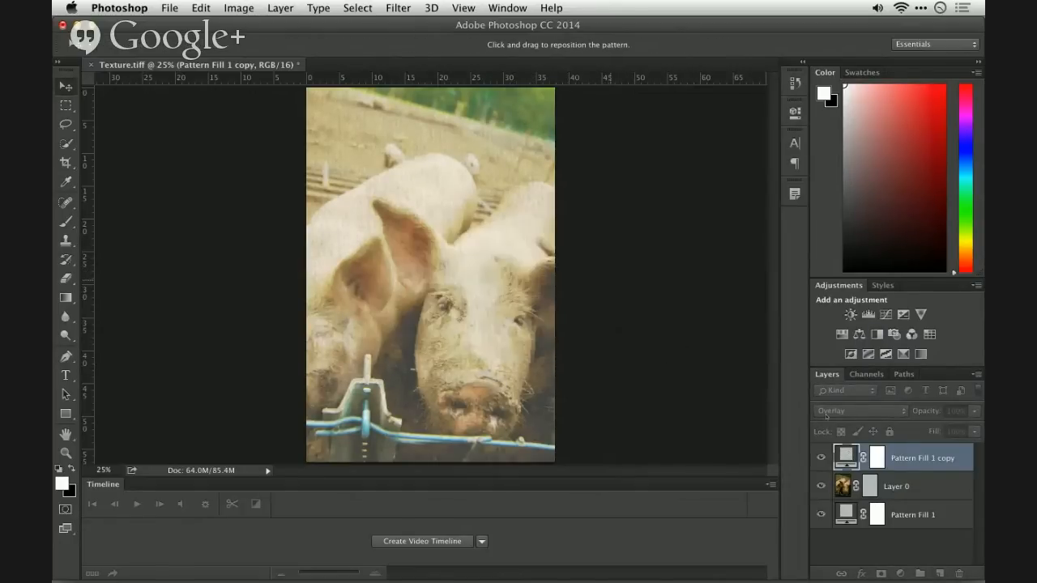
# - Hide Pattern Fill 1 copy and Layer 0, and change Pattern Fill 1 to the dark woven pattern in the fourth row, third column
pyautogui.click(821, 459)
pyautogui.click(821, 486)
pyautogui.doubleClick(843, 512)
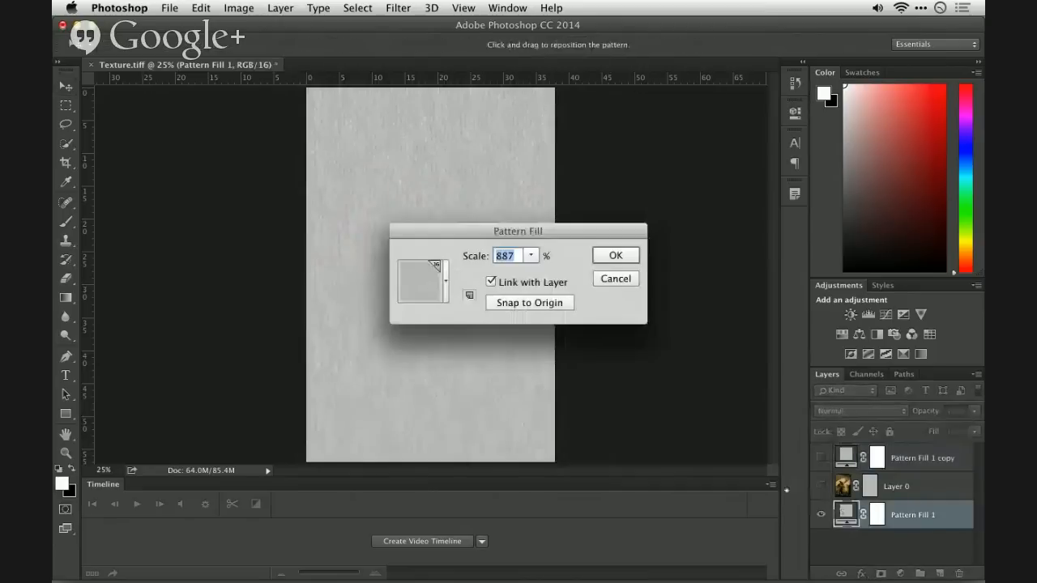
pyautogui.click(445, 284)
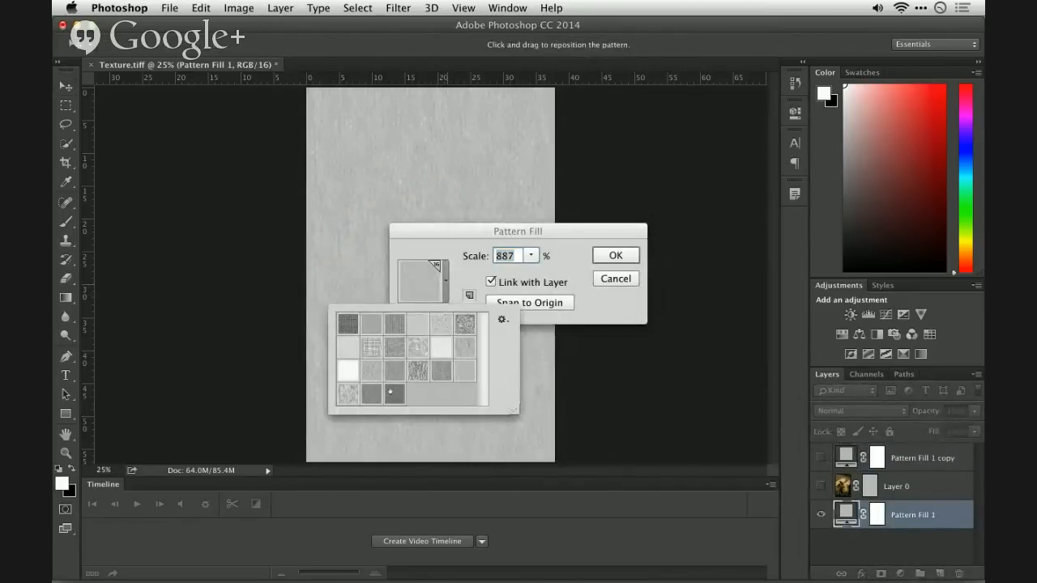
pyautogui.click(393, 394)
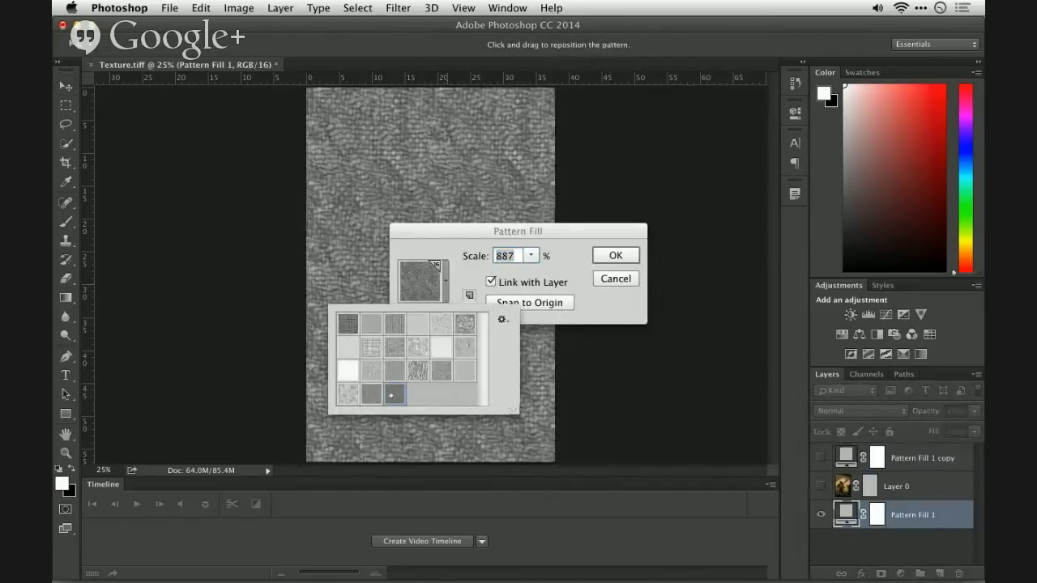
# - Set the pattern scale of Pattern Fill 1 to 979%, shift the pattern sideways on the canvas, and apply the fill
pyautogui.click(531, 257)
pyautogui.moveTo(536, 272); pyautogui.dragTo(542, 274)
pyautogui.click(484, 202)
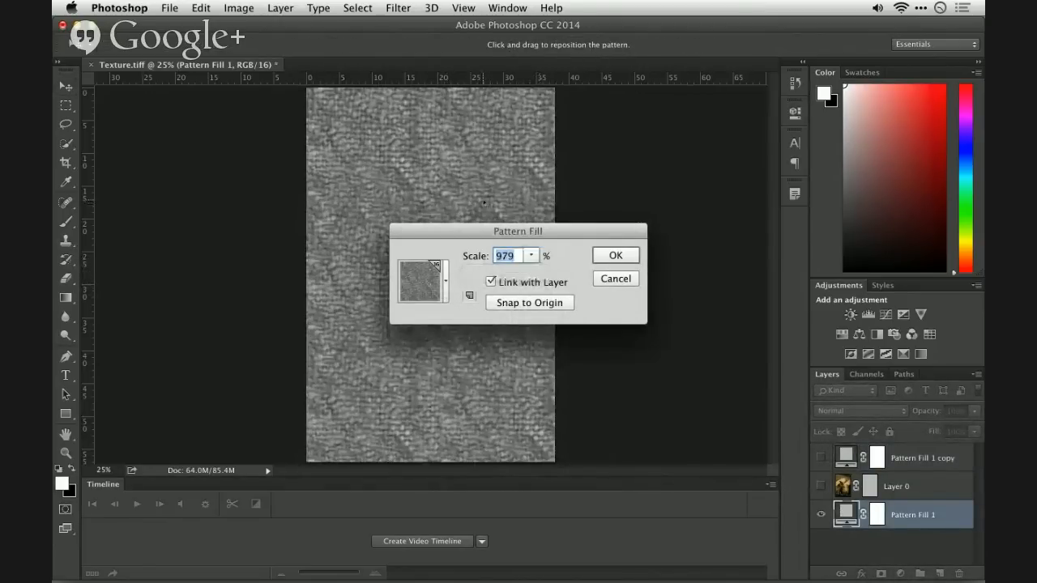
pyautogui.moveTo(485, 203); pyautogui.dragTo(342, 202)
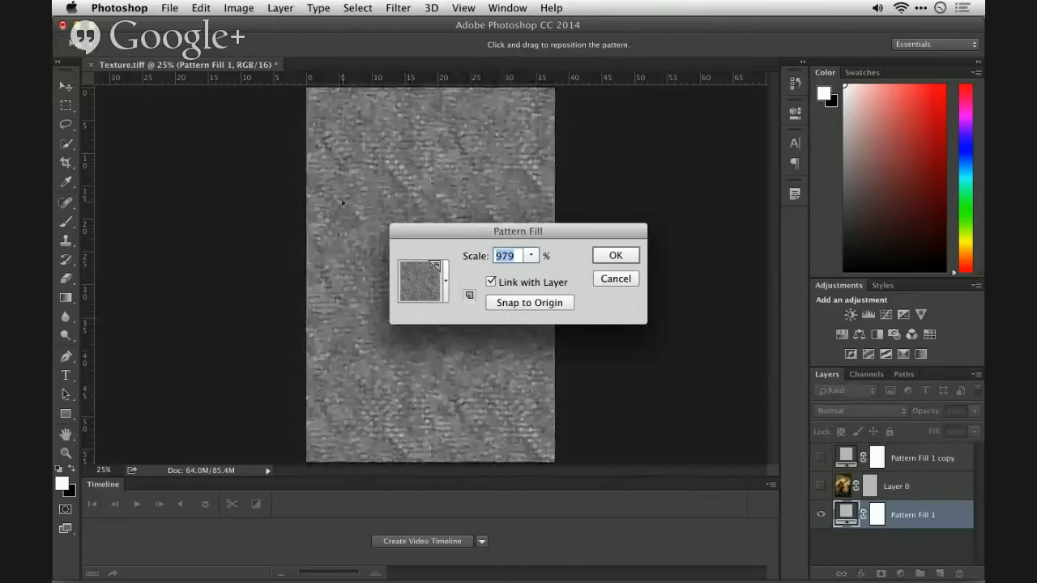
pyautogui.click(617, 256)
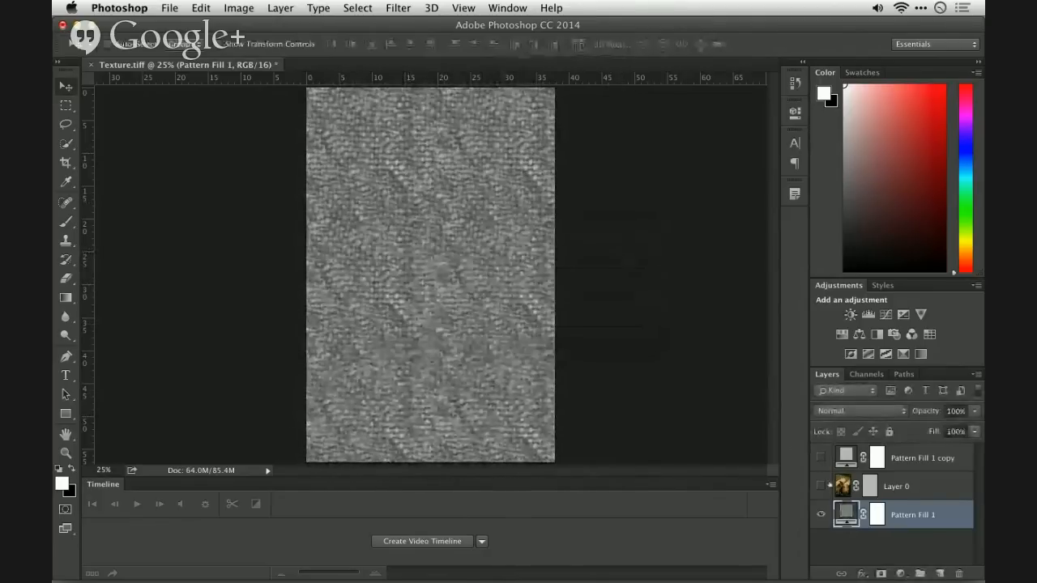
# - Show Layer 0 again and inspect the woven texture on the pigs up close
pyautogui.click(822, 486)
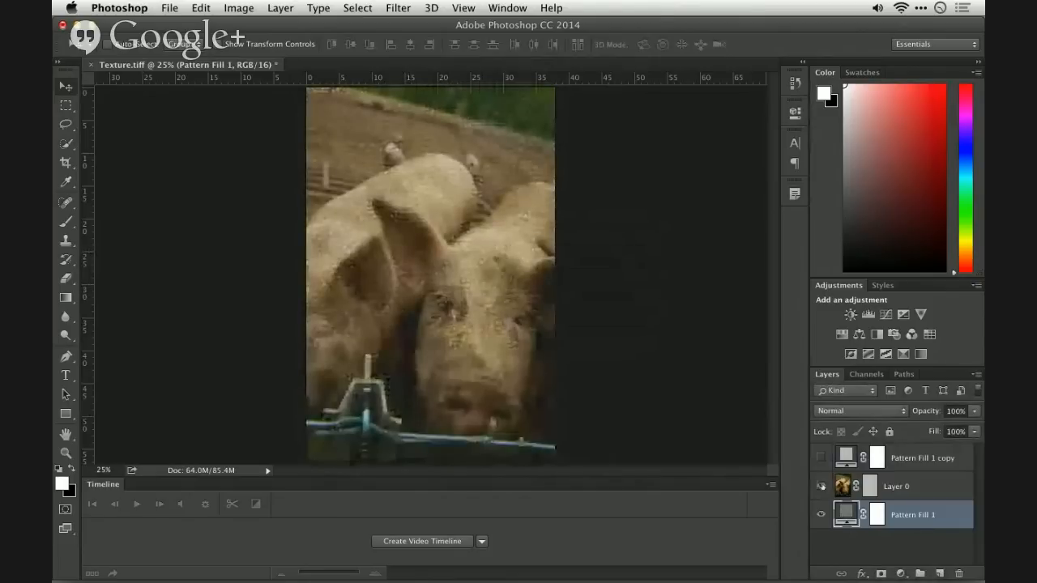
pyautogui.press('super+equal')
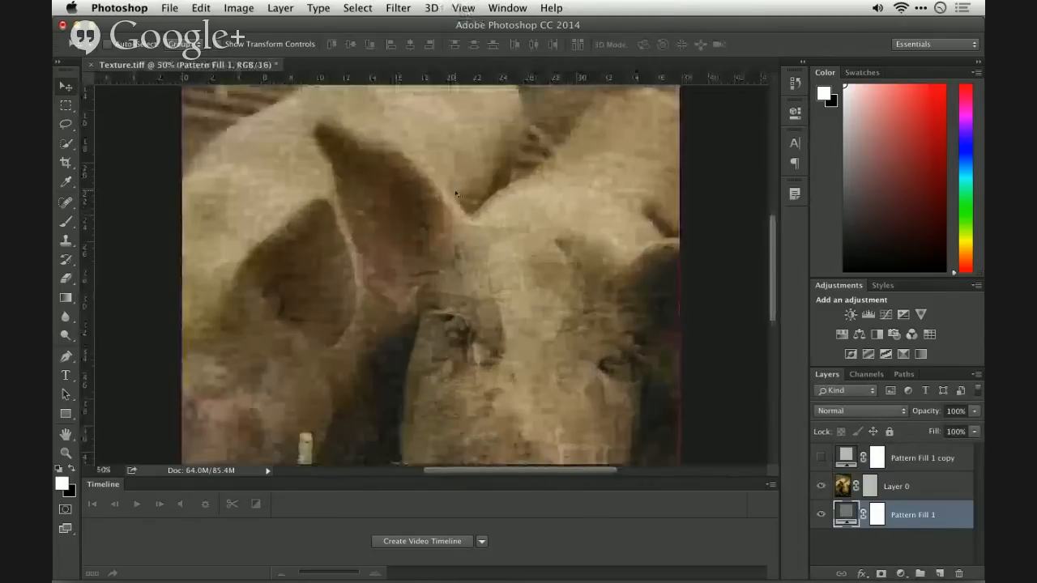
# - Examine the woven texture on the pigs up close and across the whole image, and select Layer 0
pyautogui.press('super+equal')
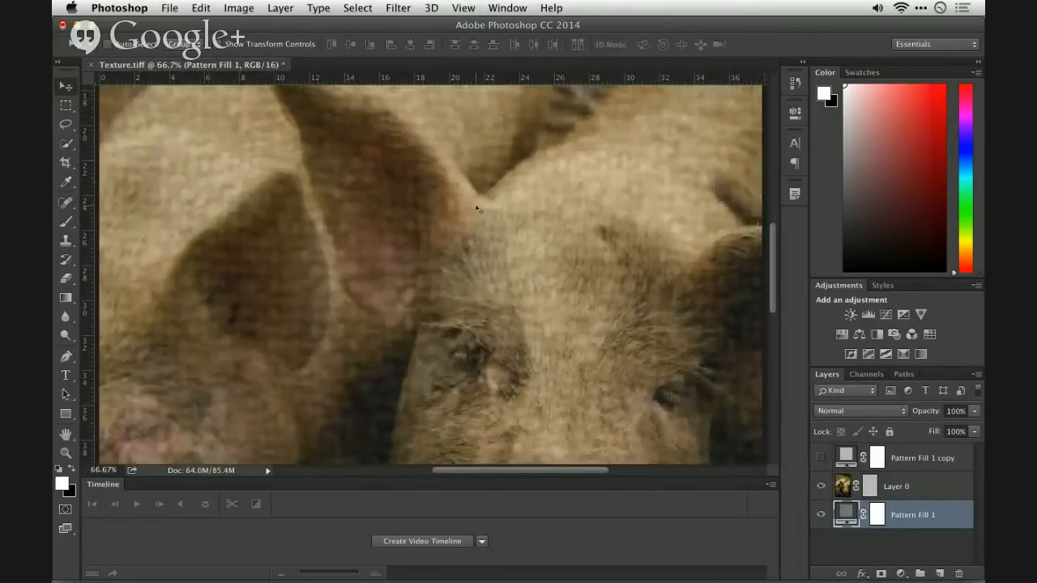
pyautogui.scroll(-5, 478, 209)
pyautogui.scroll(10, 477, 209)
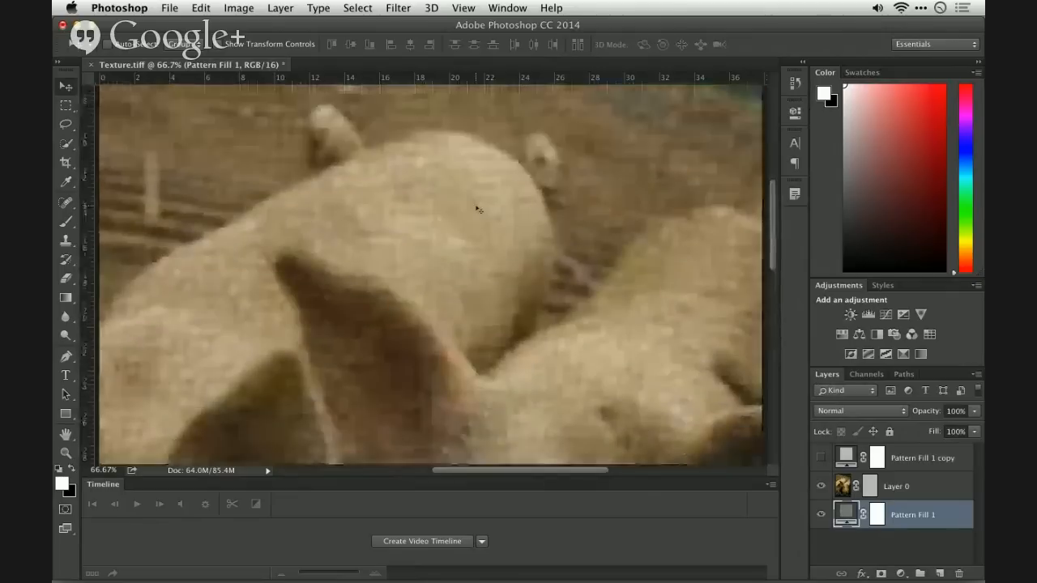
pyautogui.press('super+0')
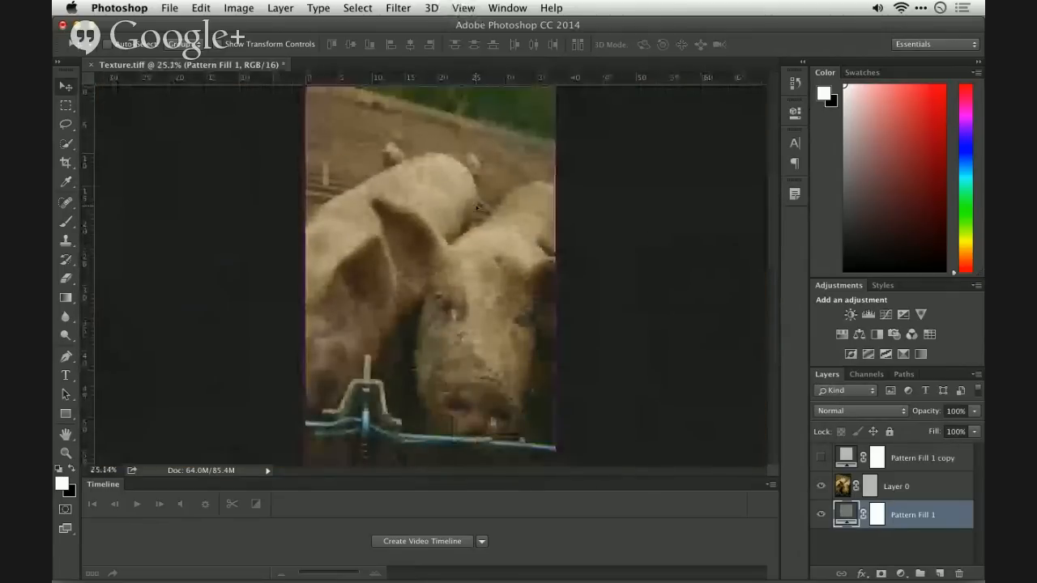
pyautogui.click(916, 487)
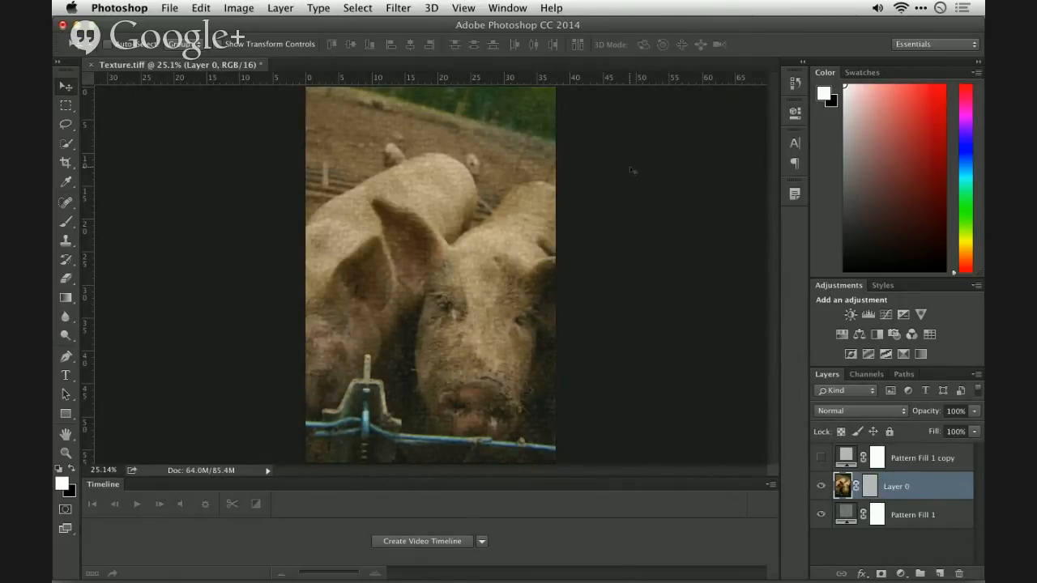
# - Switch to Finder and search This Mac for files whose names match "texture"
pyautogui.press('super+Tab')
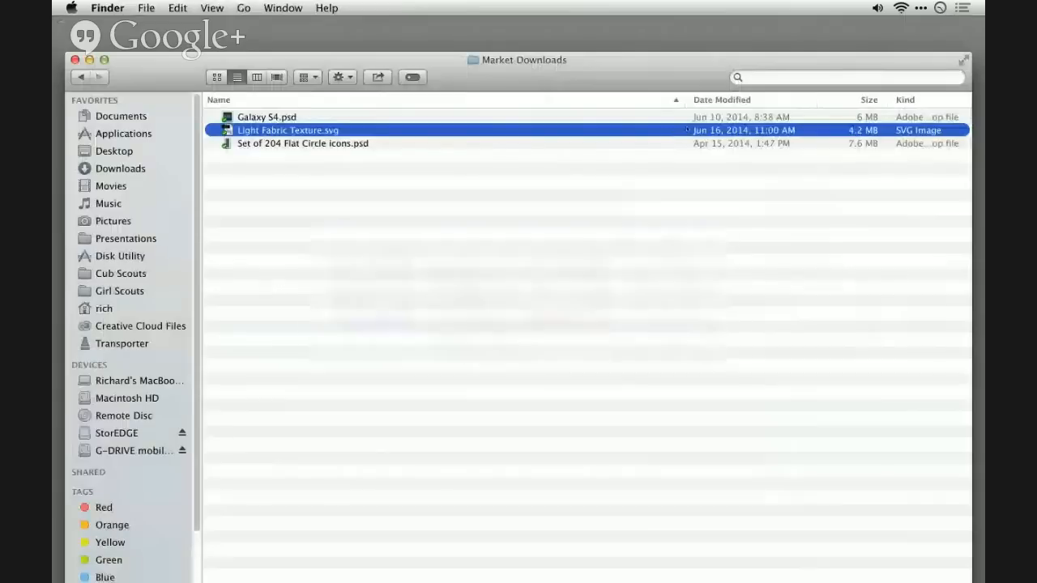
pyautogui.click(786, 78)
pyautogui.write('tex')
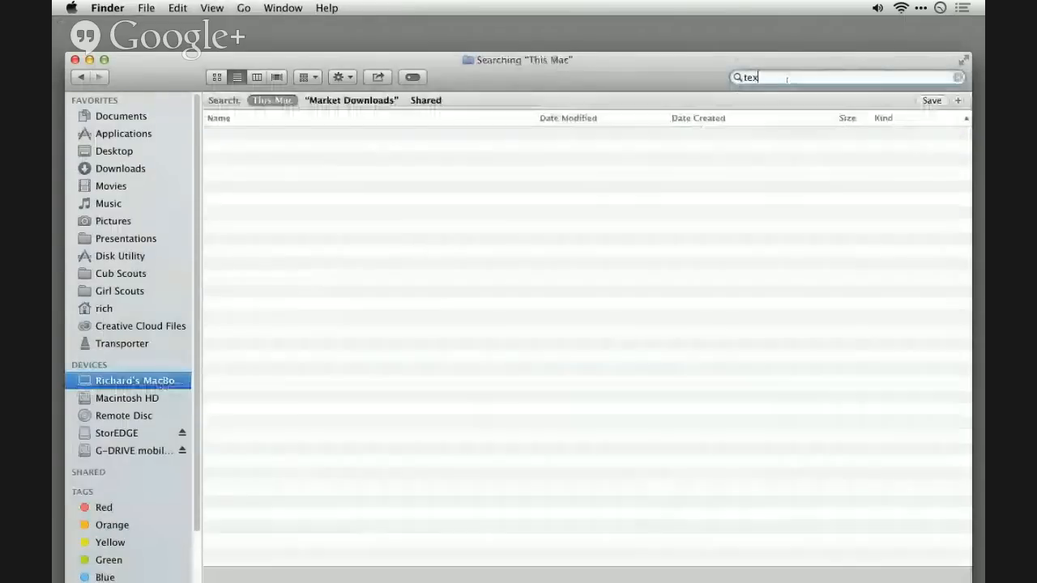
pyautogui.write('ture')
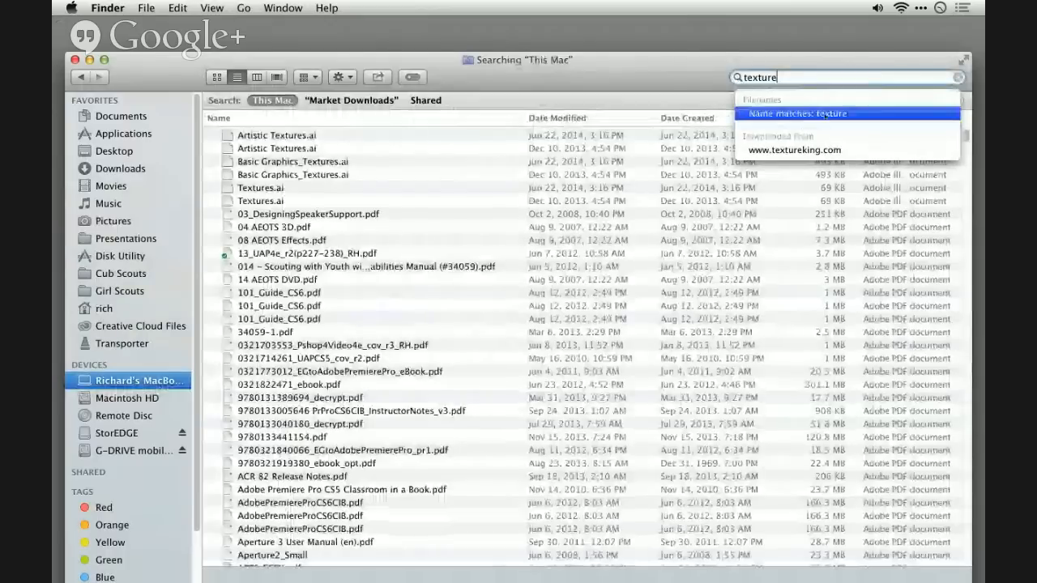
pyautogui.press('Return')
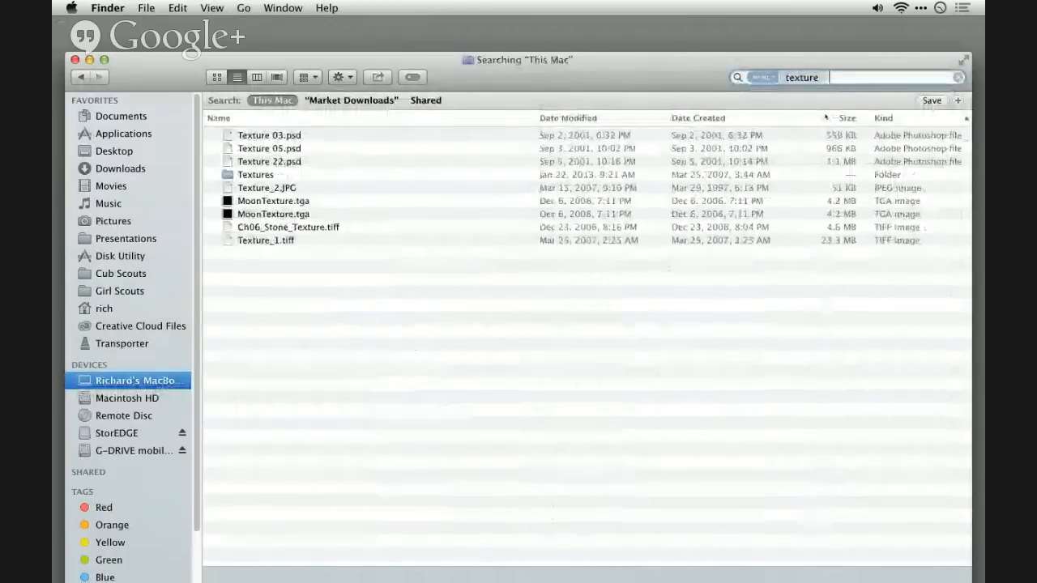
# - Preview Texture_1.tiff from the search results and open it in Photoshop
pyautogui.click(366, 176)
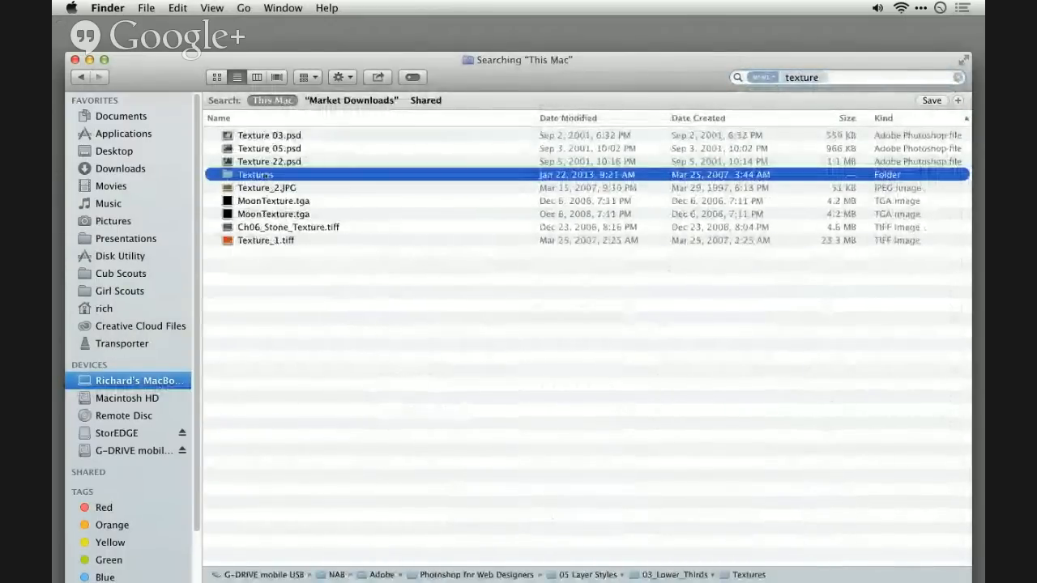
pyautogui.click(273, 241)
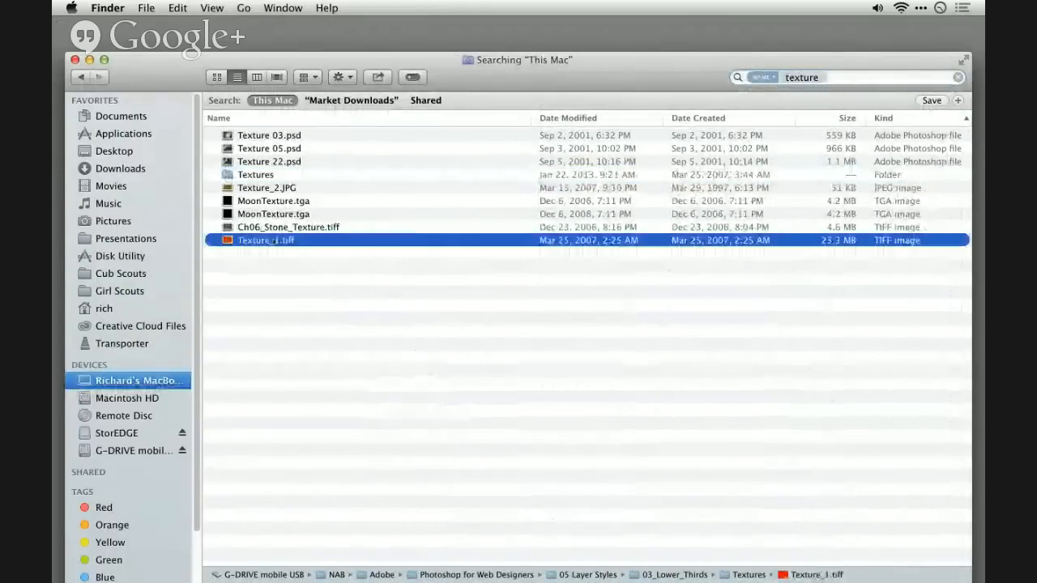
pyautogui.press('space')
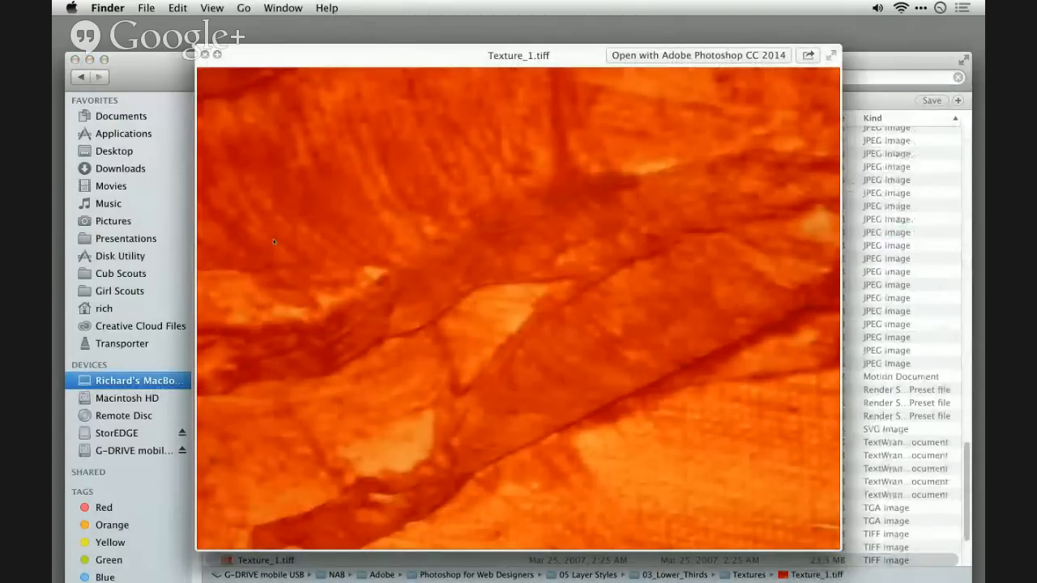
pyautogui.press('space')
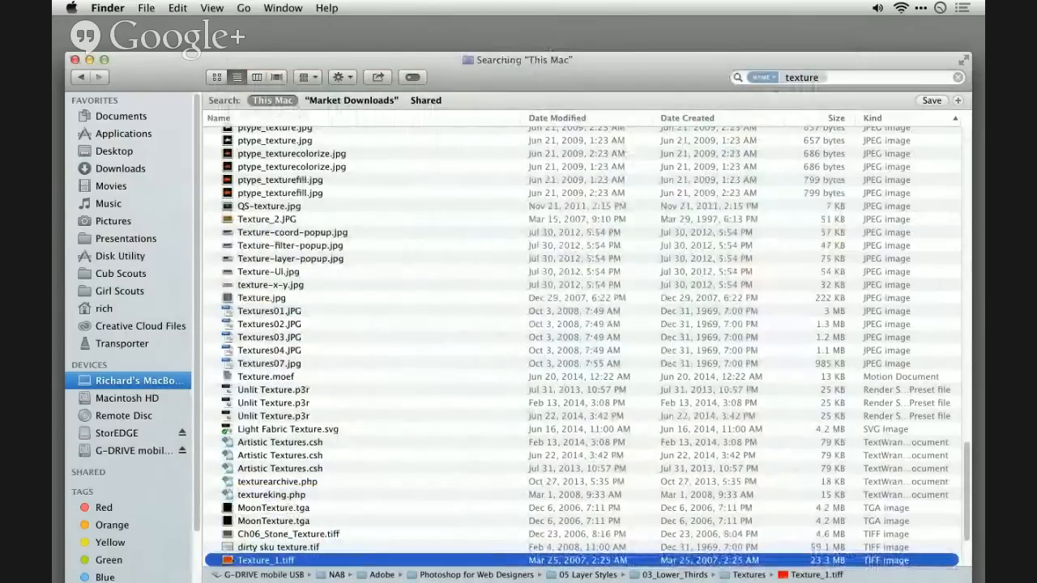
pyautogui.moveTo(231, 561); pyautogui.dragTo(484, 565)
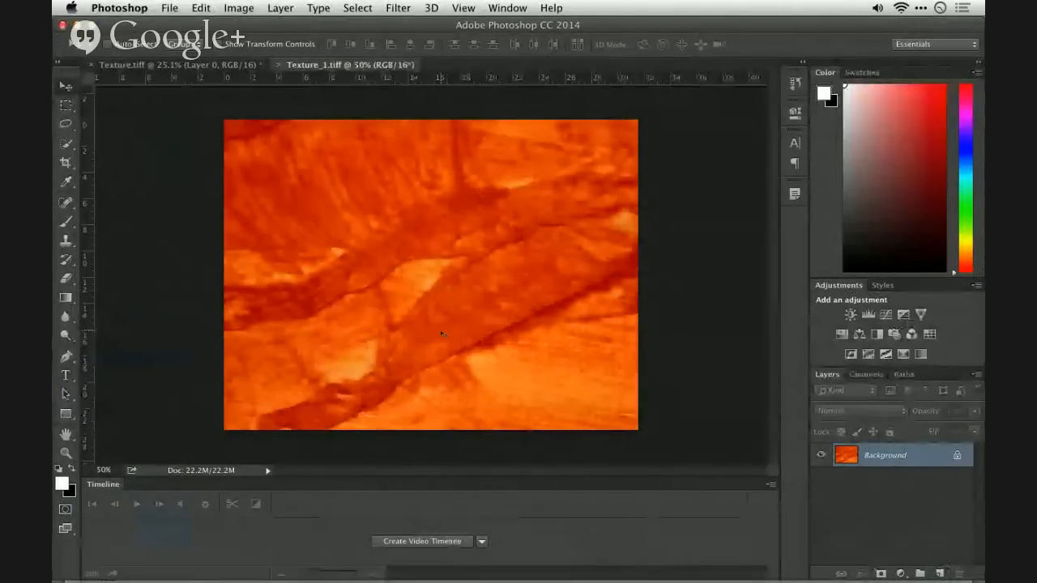
# - Define the entire Texture_1.tiff image as a pattern named OrangeRough and deselect
pyautogui.press('super+a')
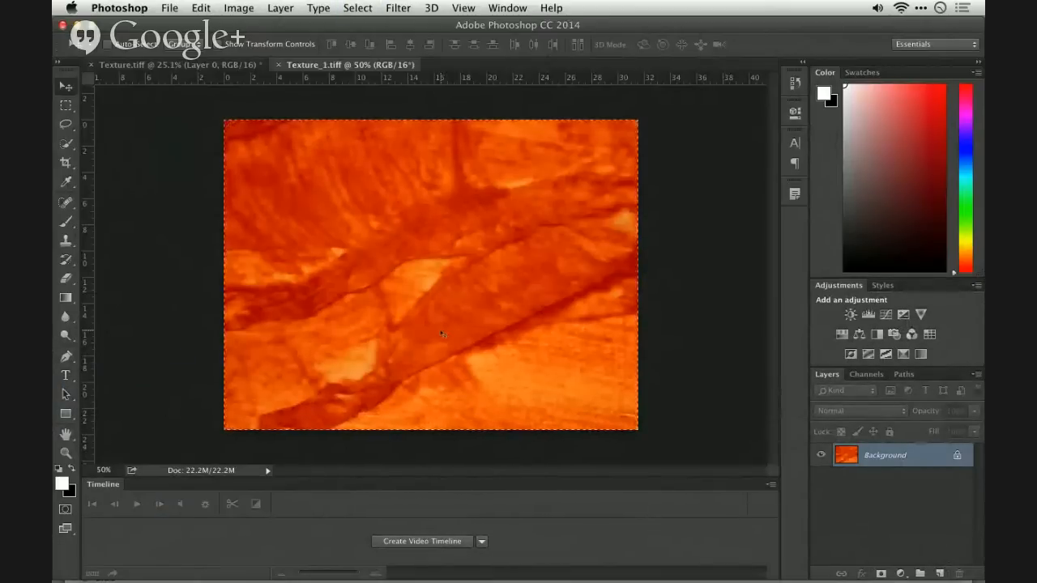
pyautogui.click(201, 8)
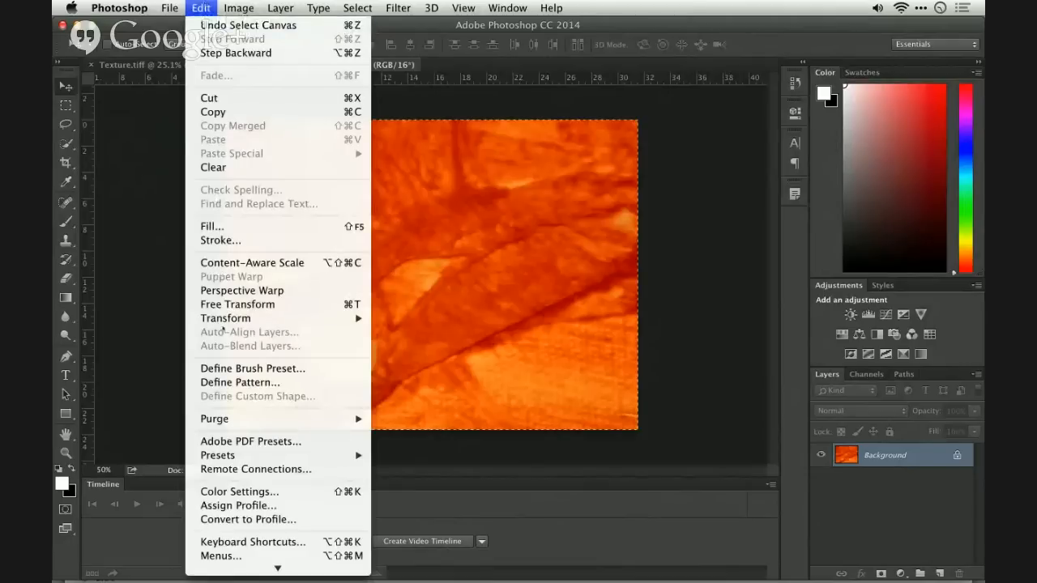
pyautogui.click(230, 382)
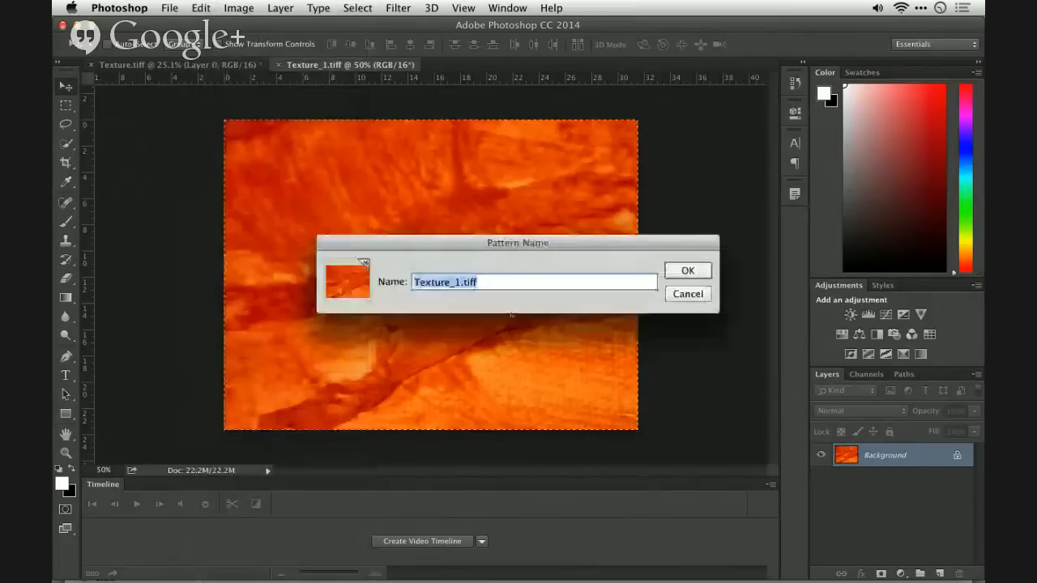
pyautogui.write('Oragne')
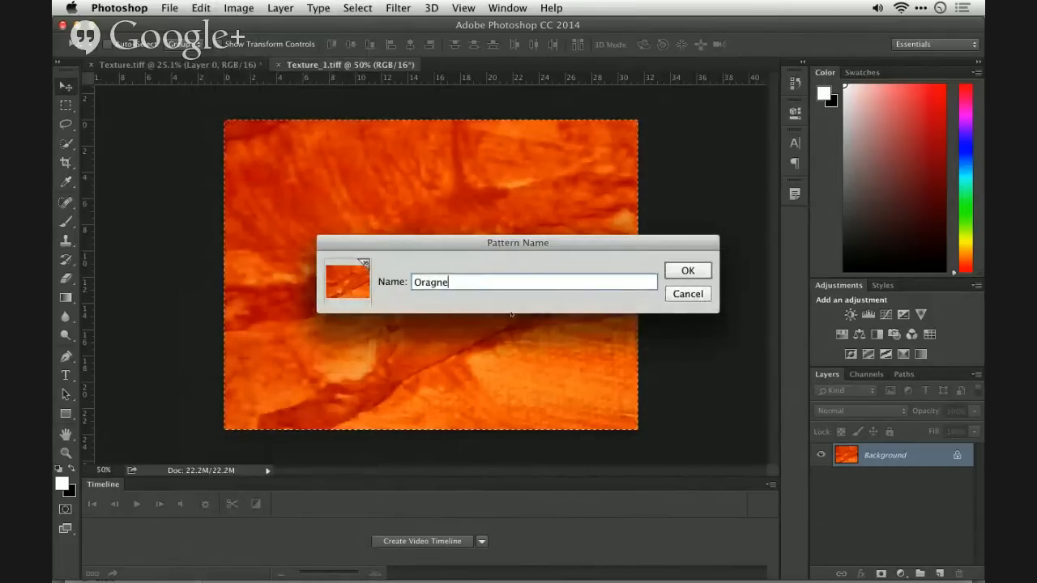
pyautogui.press('BackSpace')
pyautogui.press('BackSpace')
pyautogui.press('BackSpace')
pyautogui.write('ngeRough')
pyautogui.press('Return')
pyautogui.hotkey('ctrl', 'd')
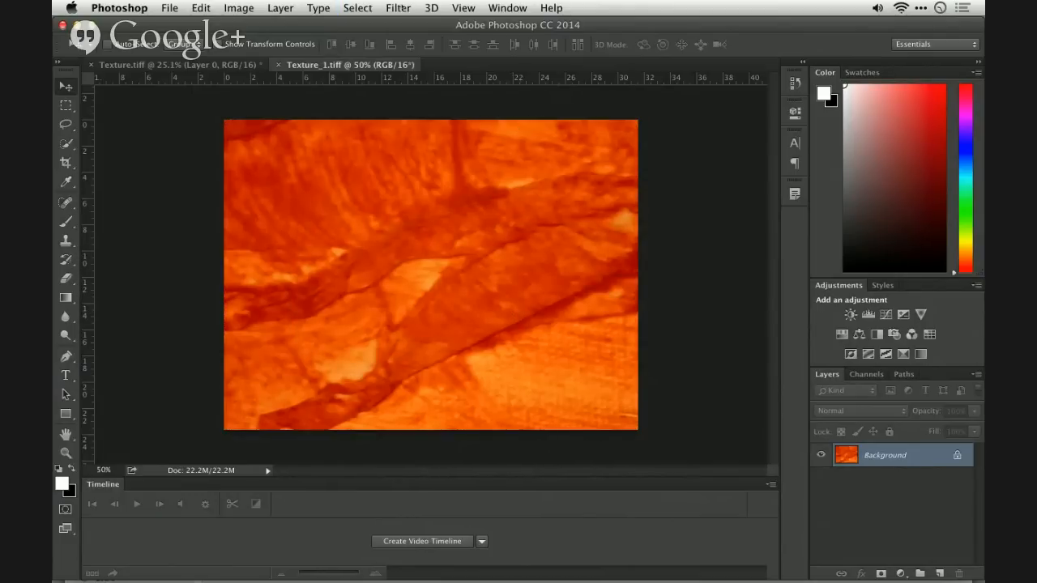
# - Apply the Offset filter with Wrap Around, shifting the orange texture +1074 pixels horizontally and roughly half its height vertically
pyautogui.click(398, 8)
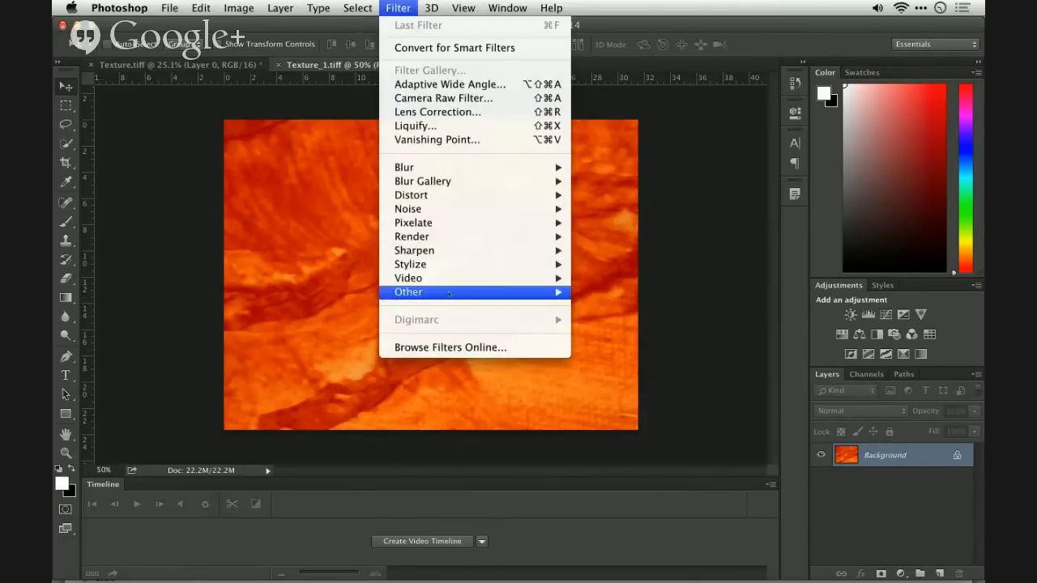
pyautogui.moveTo(448, 293)
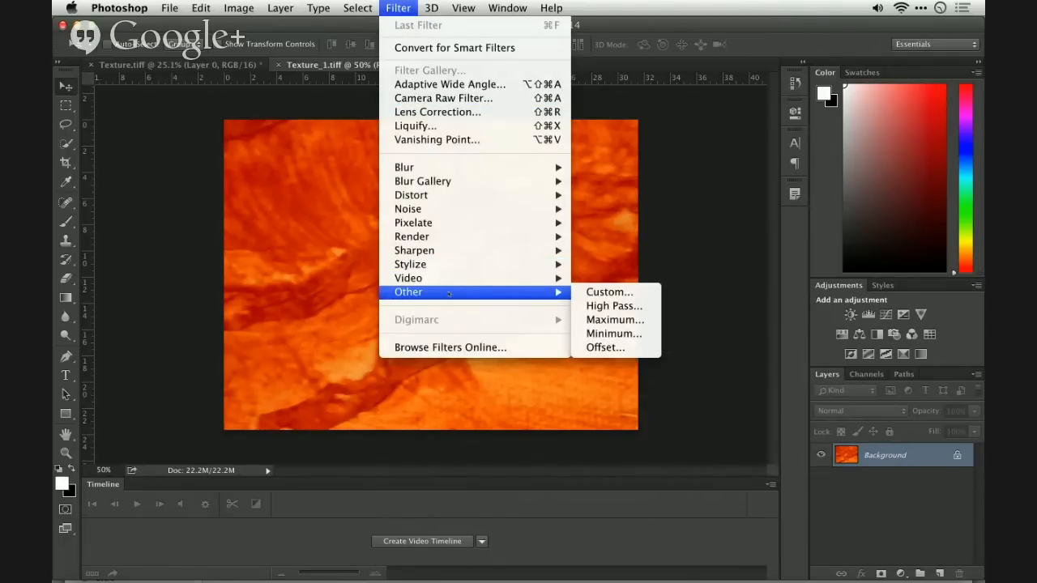
pyautogui.click(605, 347)
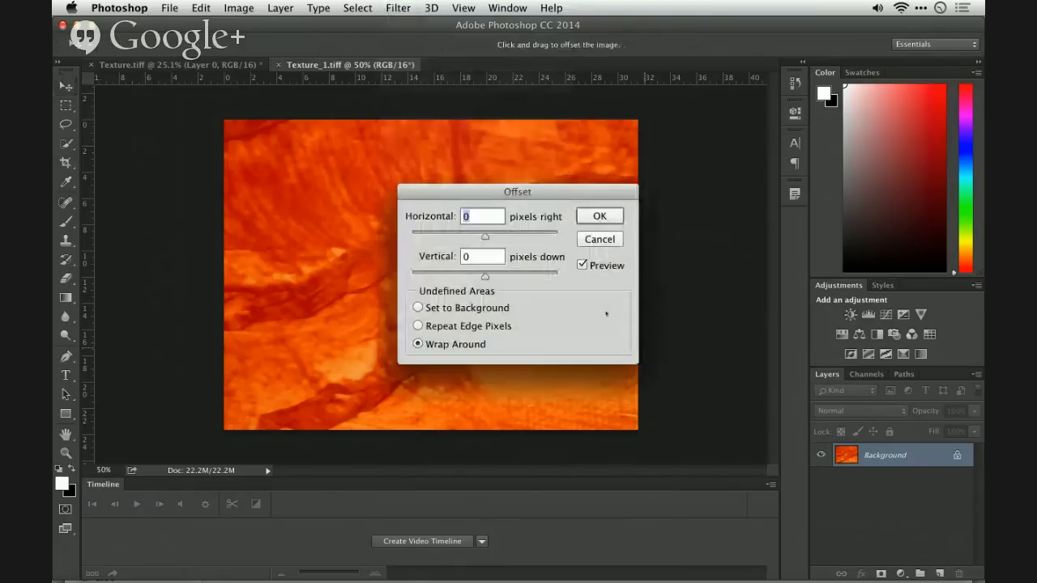
pyautogui.moveTo(511, 237)
pyautogui.mouseDown()
pyautogui.moveTo(522, 236)
pyautogui.moveTo(506, 236)
pyautogui.mouseUp()
pyautogui.click(505, 275)
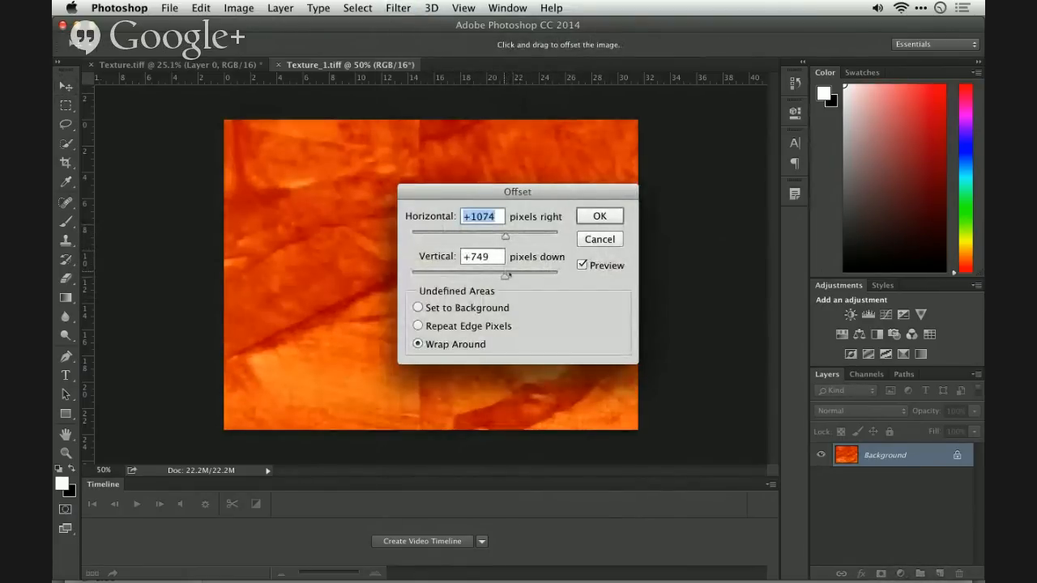
pyautogui.moveTo(507, 275); pyautogui.dragTo(509, 276)
pyautogui.click(597, 216)
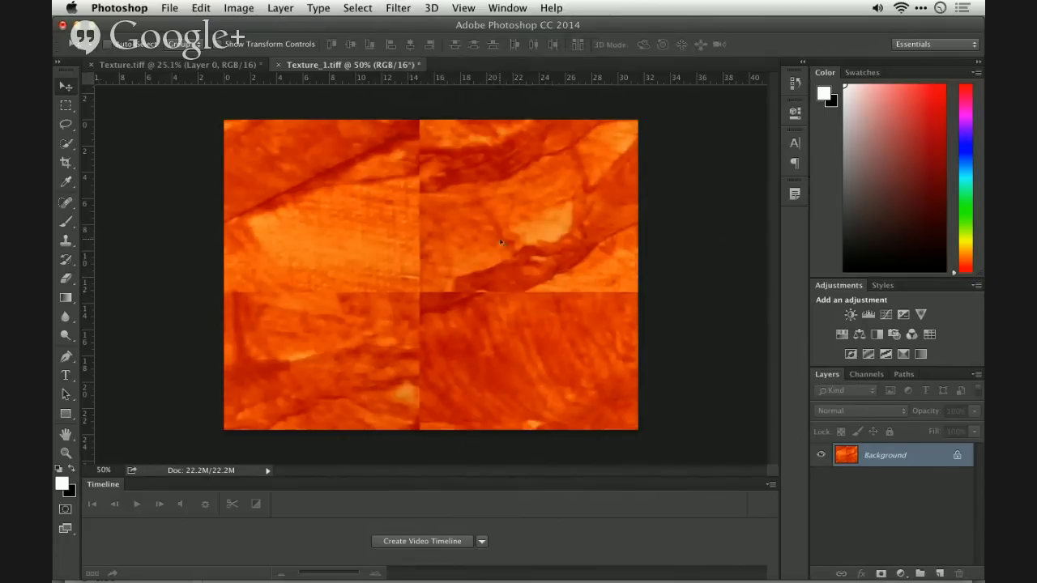
# - Clone out the horizontal seam across the middle of the orange texture using the Clone Stamp with an enlarged brush
pyautogui.press('s')
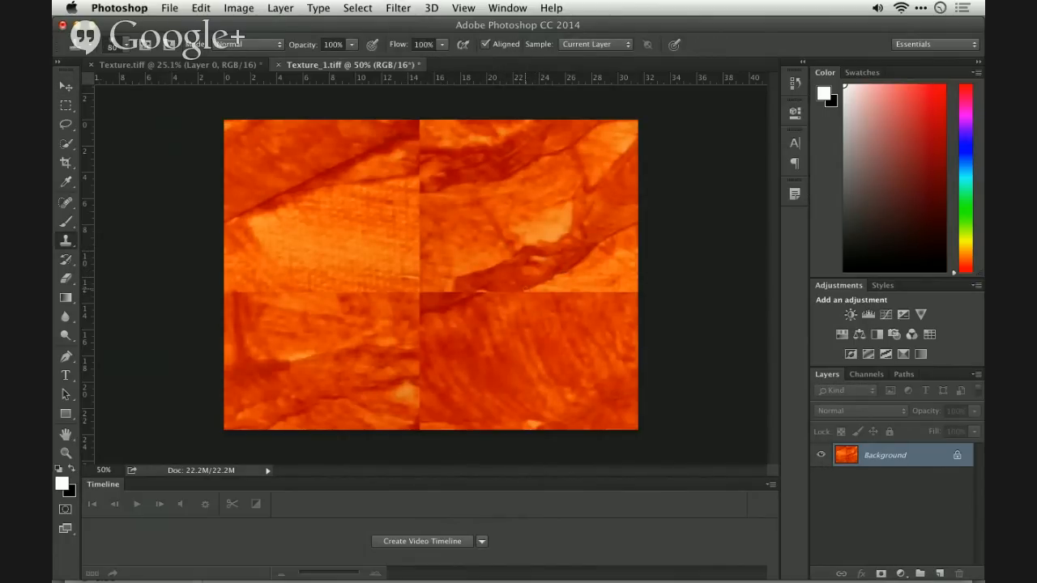
pyautogui.press(']')
pyautogui.moveTo(521, 292)
pyautogui.mouseDown()
pyautogui.moveTo(429, 297)
pyautogui.moveTo(463, 307)
pyautogui.moveTo(426, 293)
pyautogui.mouseUp()
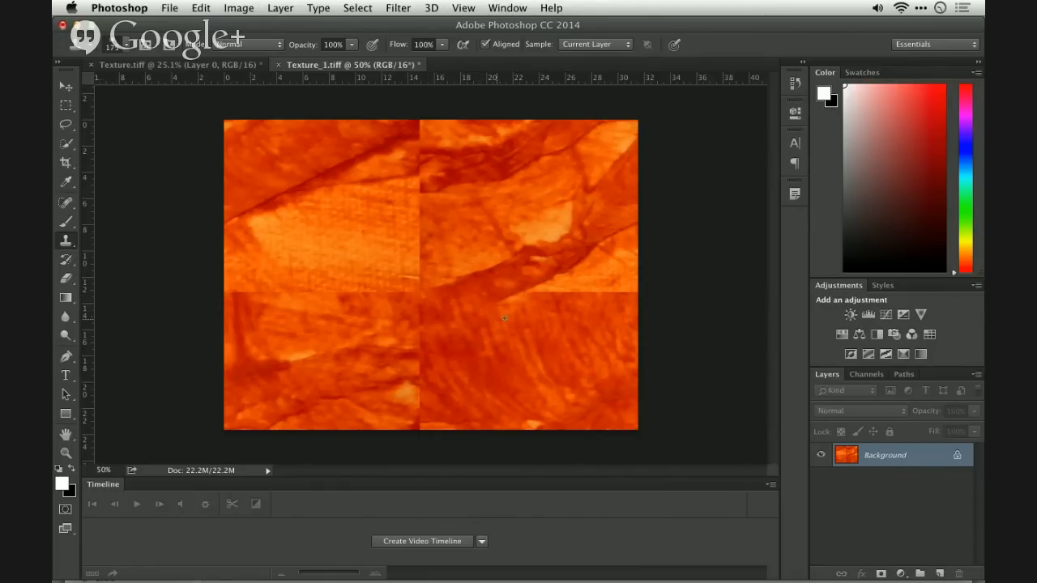
pyautogui.moveTo(552, 297); pyautogui.dragTo(620, 285)
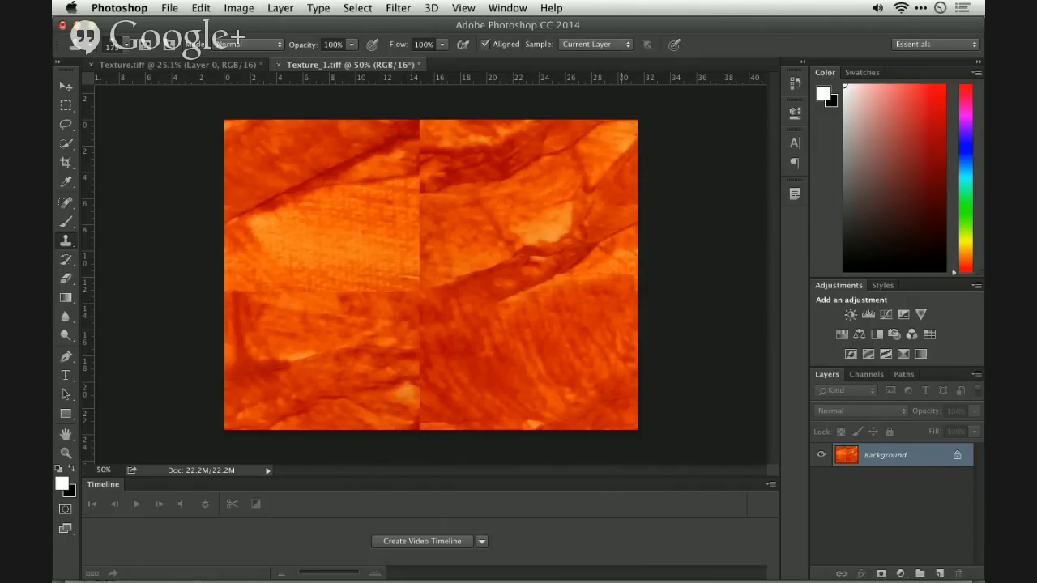
pyautogui.moveTo(341, 297); pyautogui.dragTo(405, 298)
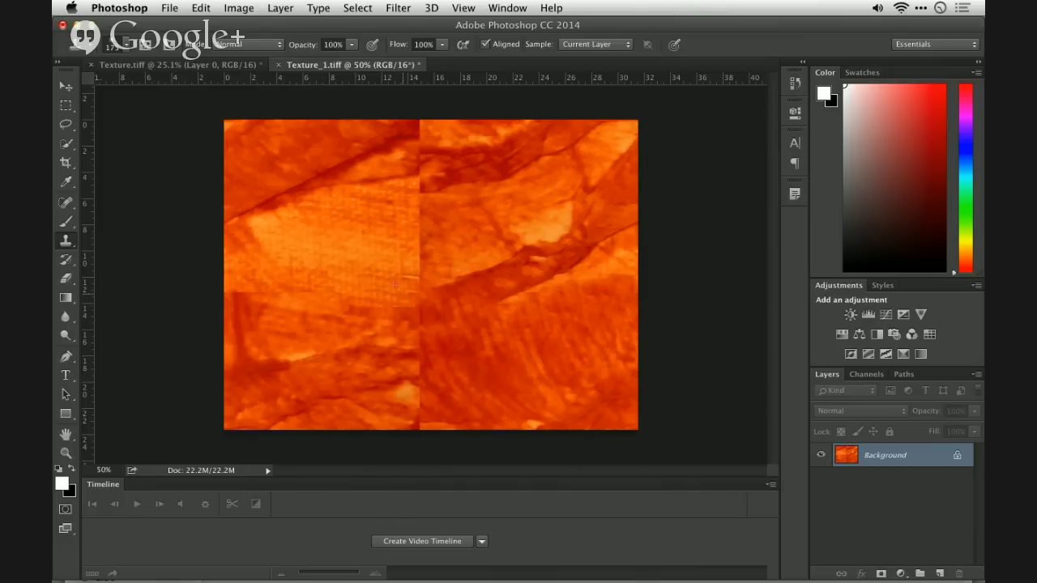
pyautogui.moveTo(294, 290)
pyautogui.mouseDown()
pyautogui.moveTo(249, 295)
pyautogui.moveTo(243, 283)
pyautogui.mouseUp()
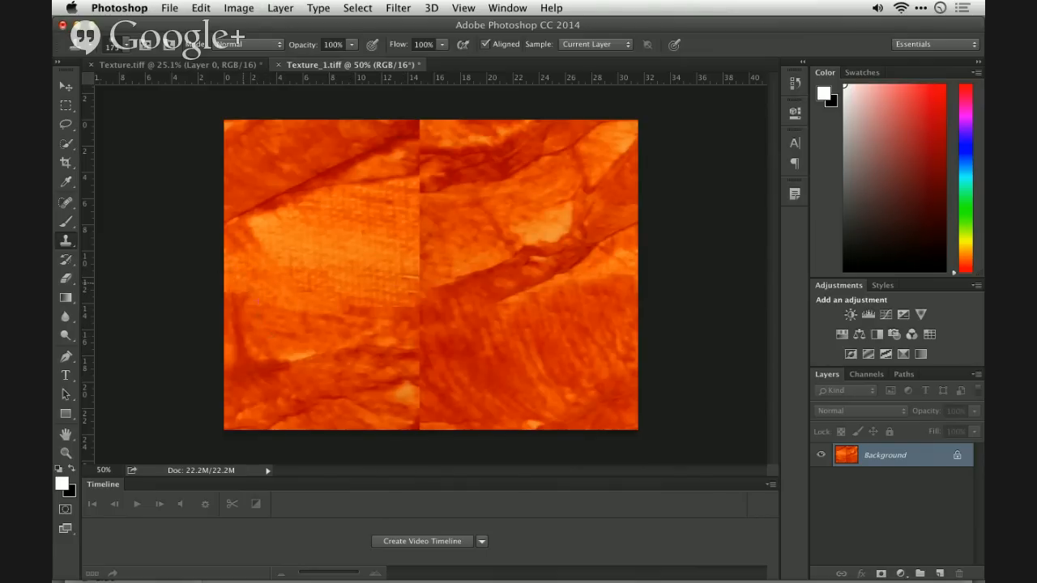
pyautogui.click(224, 285)
# - Clone nearby texture over the vertical seam, covering it from the image's upper edge to its lower edge
pyautogui.keyDown('alt'); pyautogui.click(385, 177); pyautogui.keyUp('alt')
pyautogui.moveTo(419, 176); pyautogui.dragTo(418, 252)
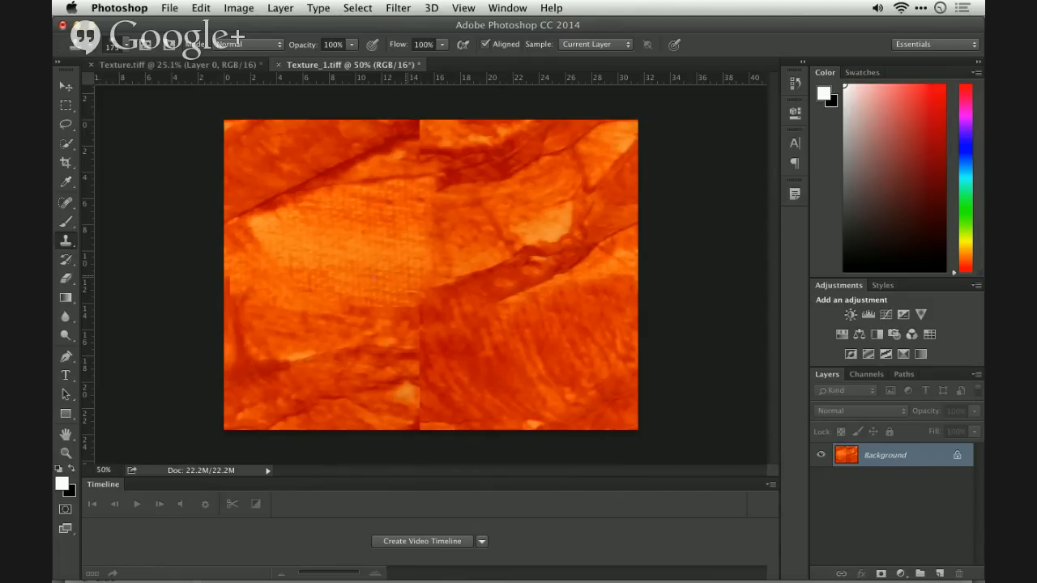
pyautogui.keyDown('alt'); pyautogui.click(440, 149); pyautogui.keyUp('alt')
pyautogui.moveTo(426, 145); pyautogui.dragTo(420, 131)
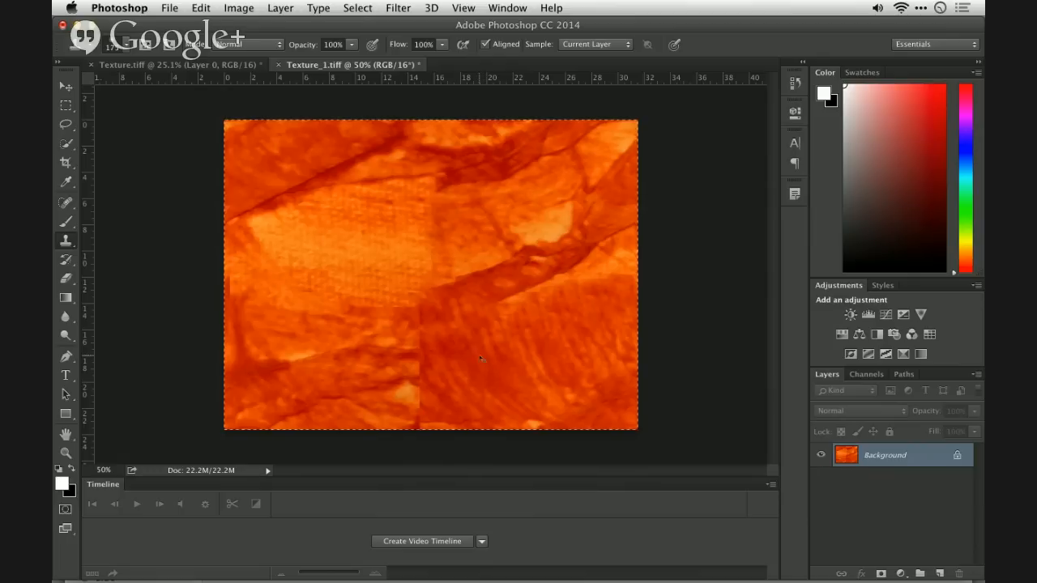
pyautogui.moveTo(426, 359)
pyautogui.mouseDown()
pyautogui.moveTo(446, 382)
pyautogui.moveTo(416, 411)
pyautogui.mouseUp()
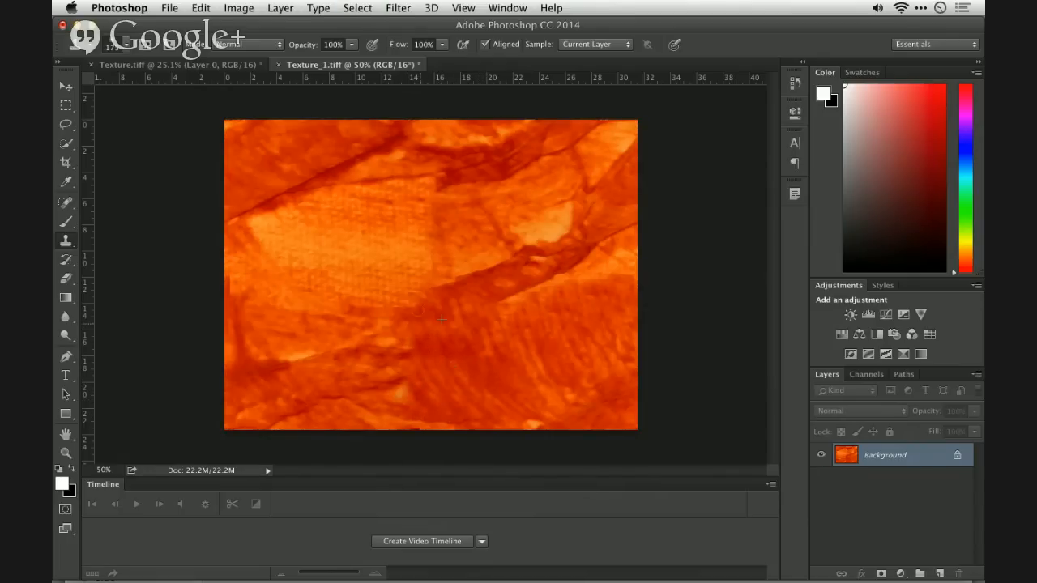
# - Define the entire retouched orange texture as a new pattern named OrangeRough2
pyautogui.press('super+a')
pyautogui.click(209, 7)
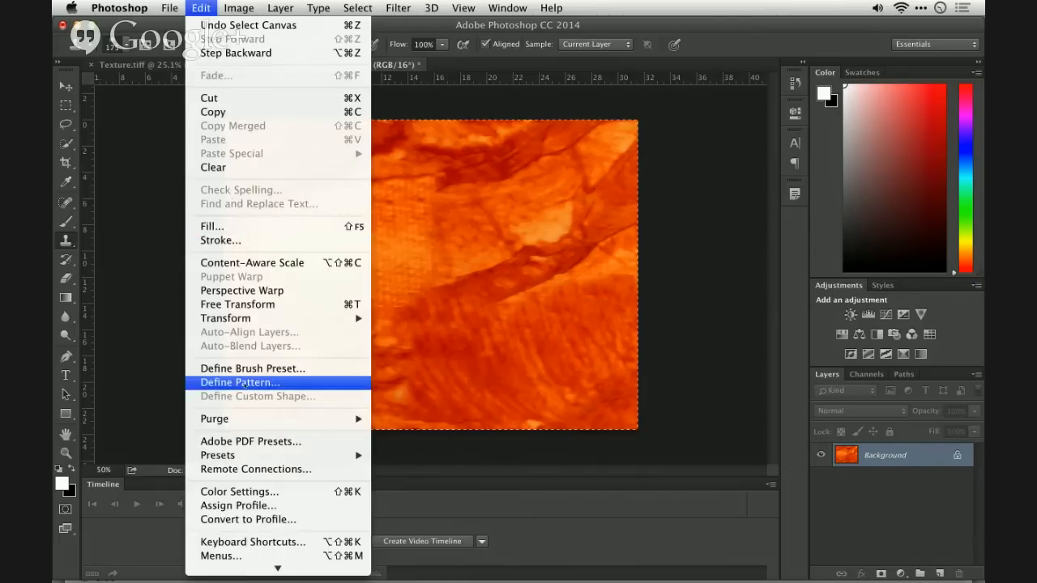
pyautogui.click(241, 383)
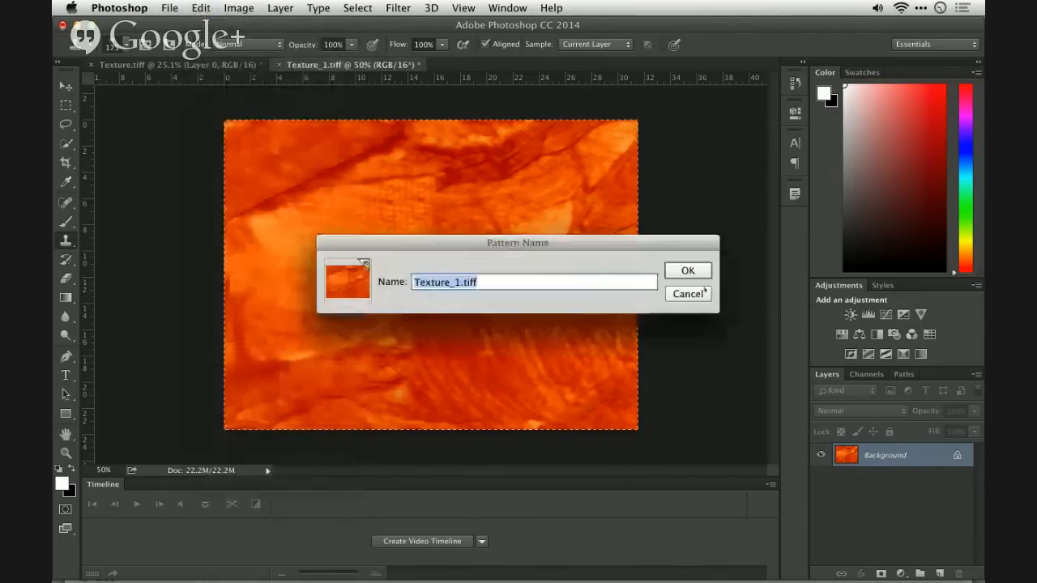
pyautogui.write('O')
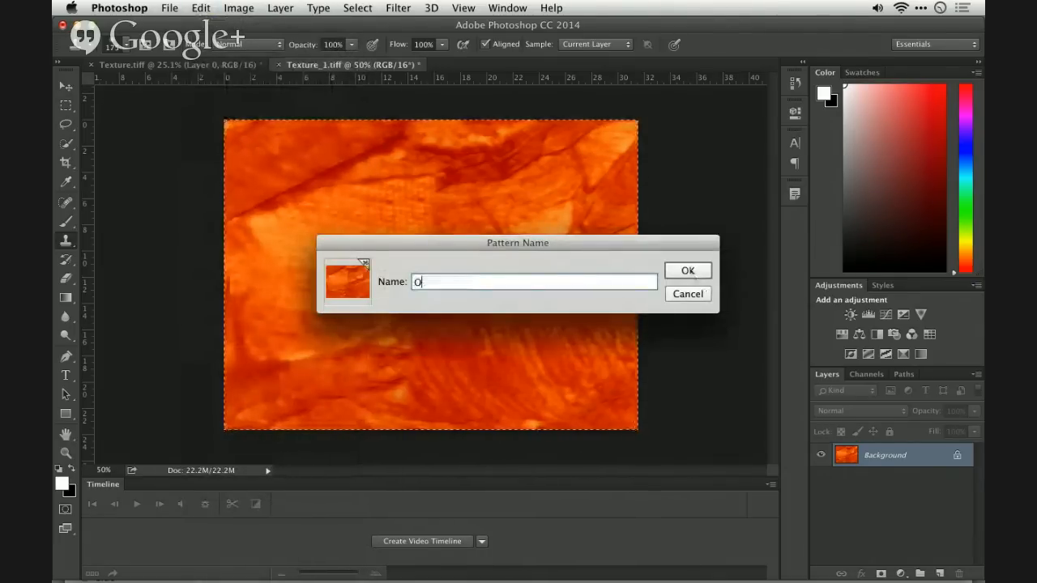
pyautogui.write('rangeRough2')
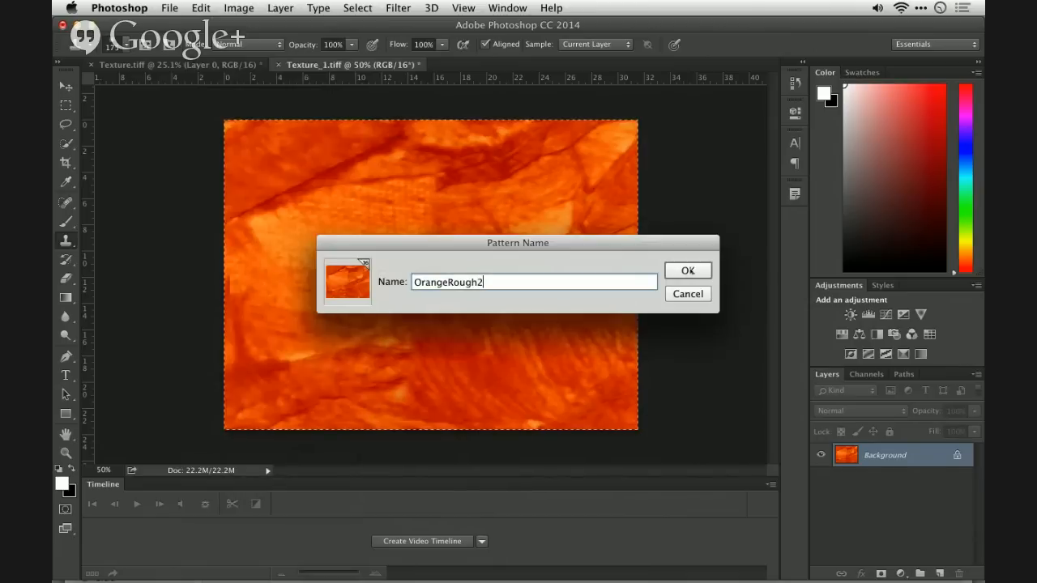
pyautogui.click(687, 270)
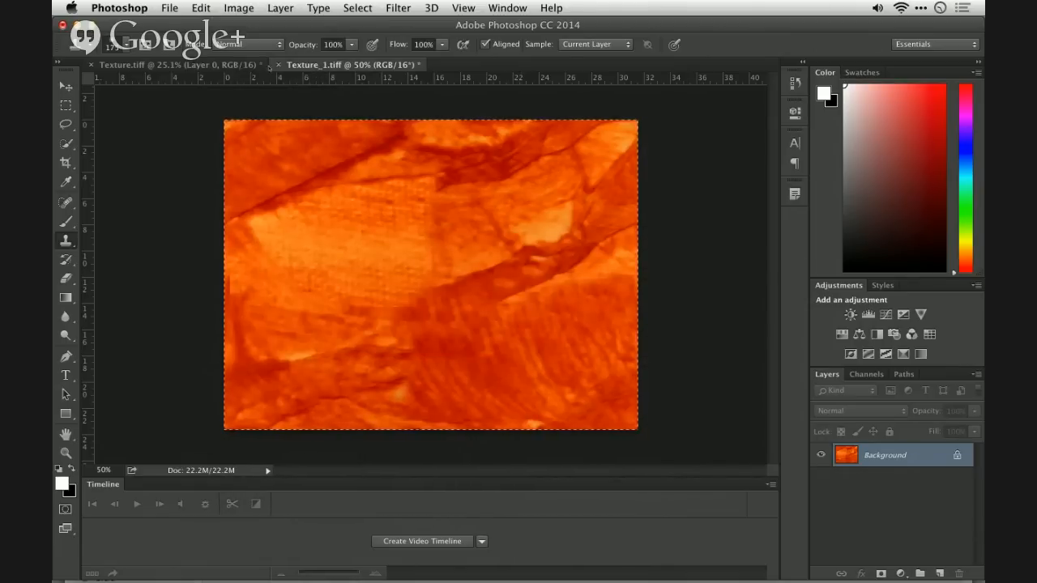
# - In Texture.tiff, add a pattern fill layer above Layer 0 using the new orange pattern at 100% scale
pyautogui.click(251, 64)
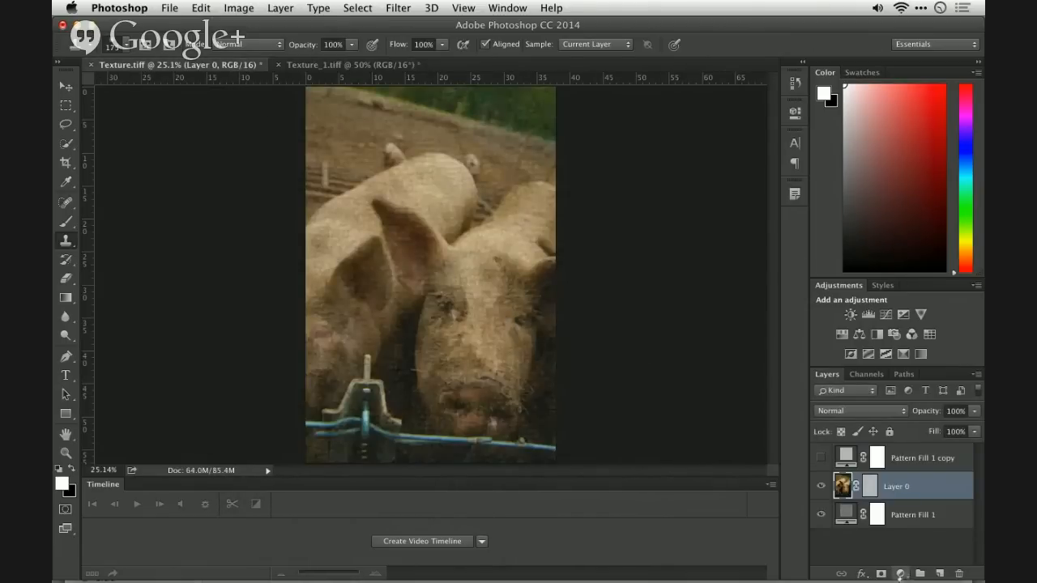
pyautogui.click(900, 573)
pyautogui.click(896, 347)
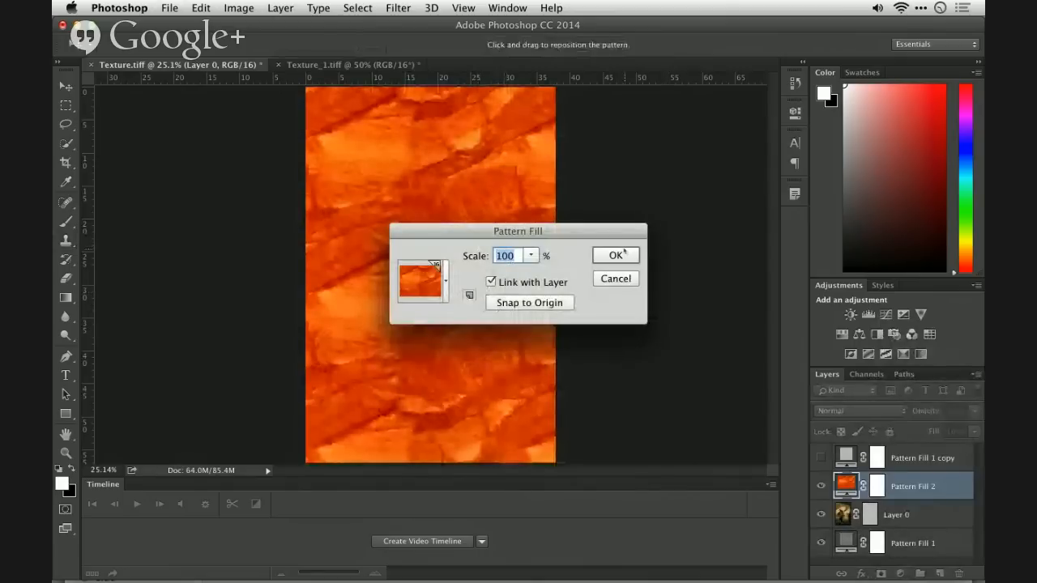
pyautogui.click(616, 255)
pyautogui.press('s')
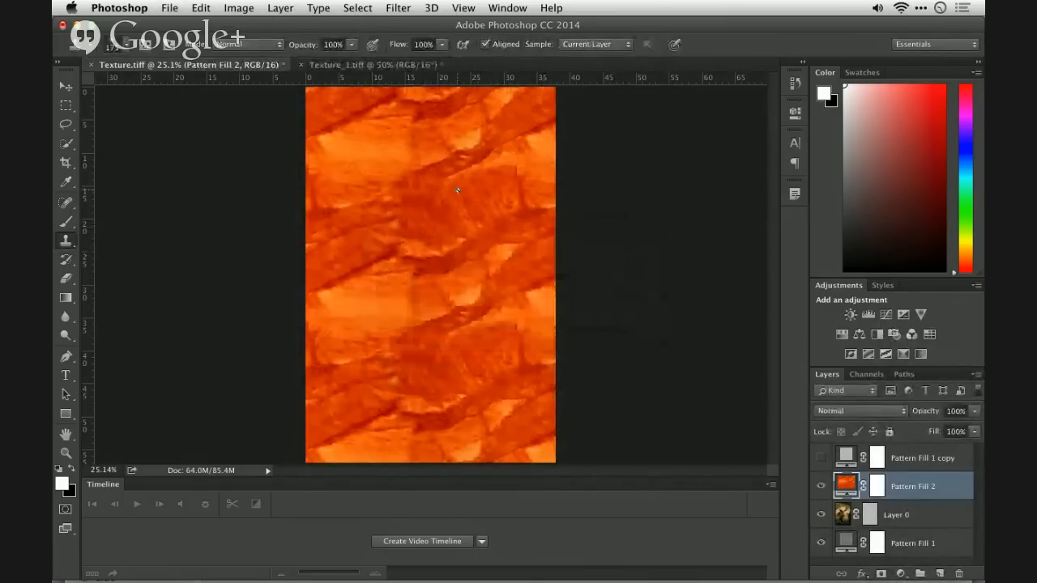
# - Scale the orange pattern fill to 83% and reposition the pattern on the canvas
pyautogui.doubleClick(847, 486)
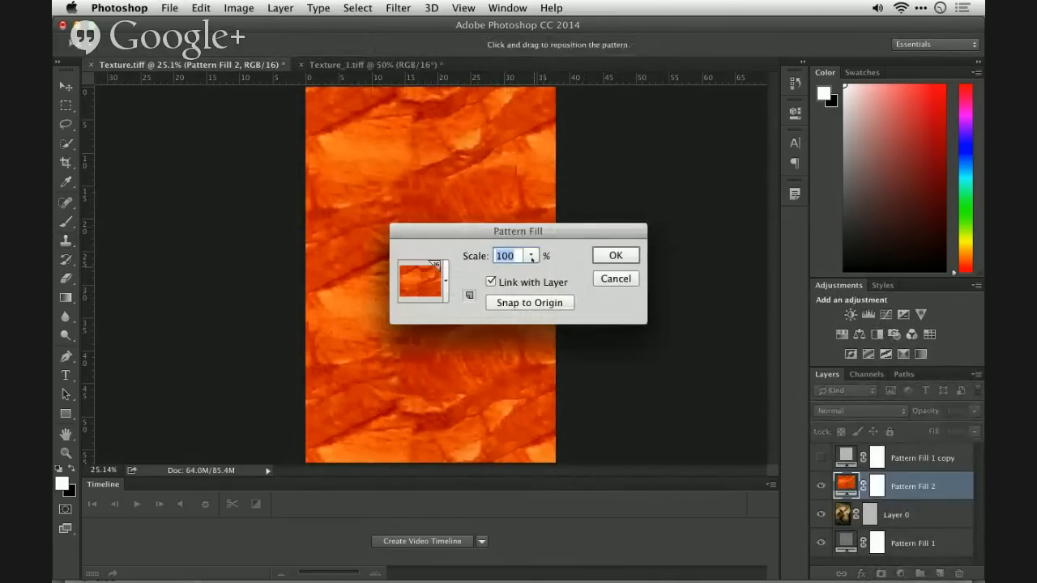
pyautogui.click(531, 255)
pyautogui.moveTo(533, 272); pyautogui.dragTo(531, 273)
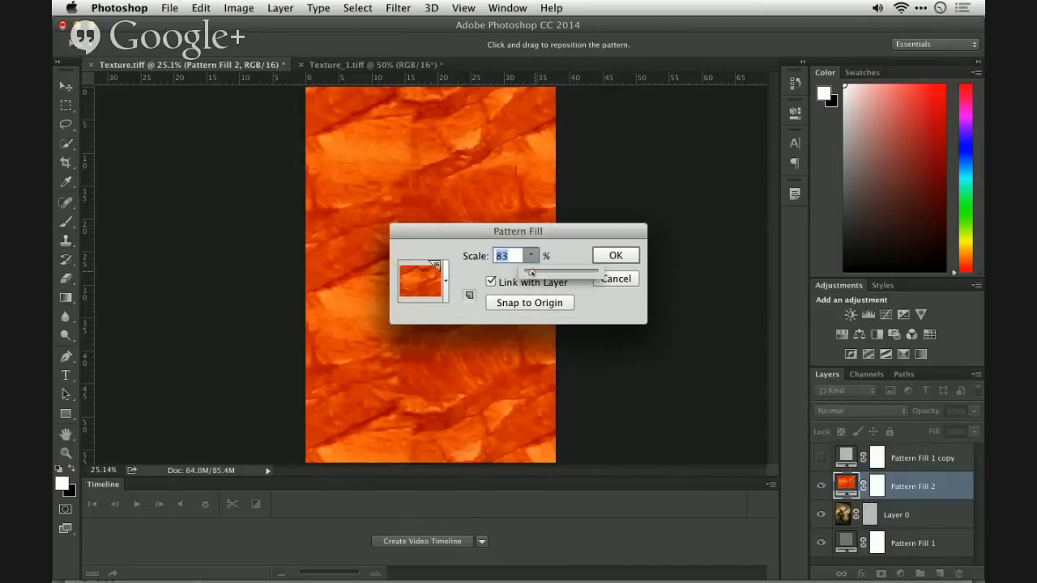
pyautogui.click(505, 165)
pyautogui.moveTo(505, 164); pyautogui.dragTo(431, 141)
pyautogui.click(612, 255)
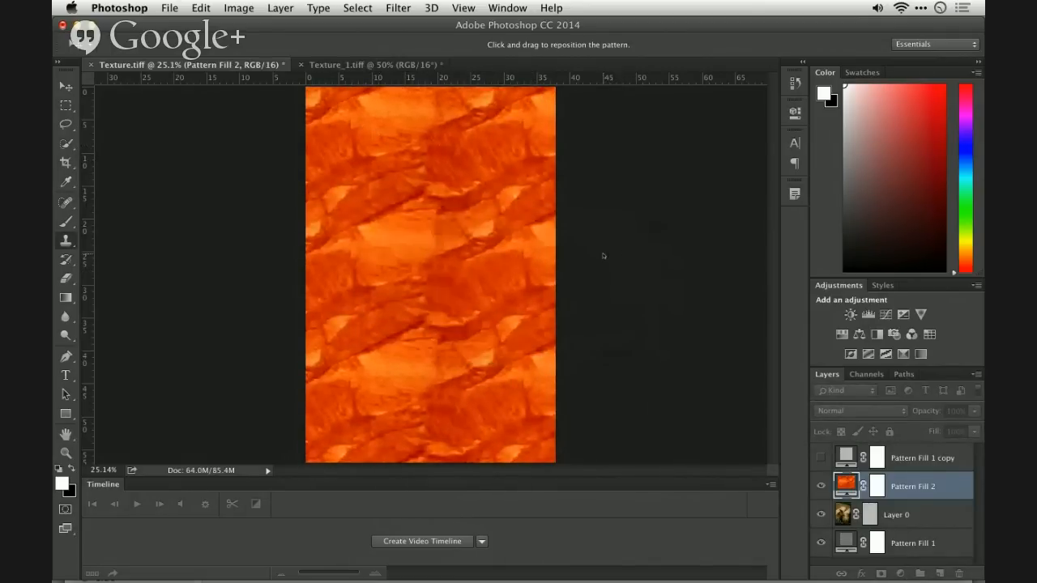
pyautogui.press('s')
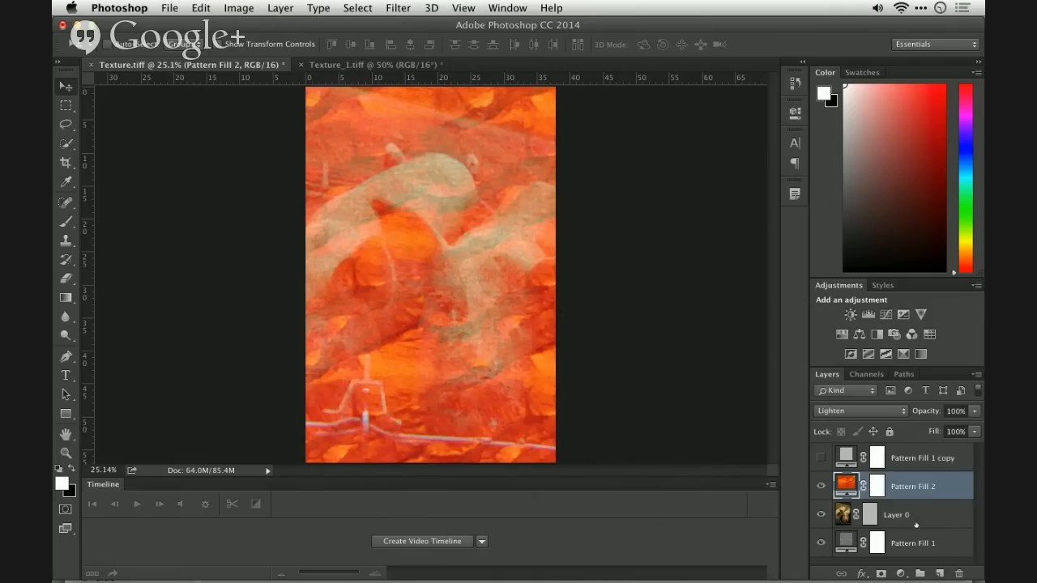
# - Close both Texture.tiff and Texture_1.tiff without saving the changes
pyautogui.click(916, 525)
pyautogui.press('super+w')
pyautogui.press('d')
pyautogui.press('super+w')
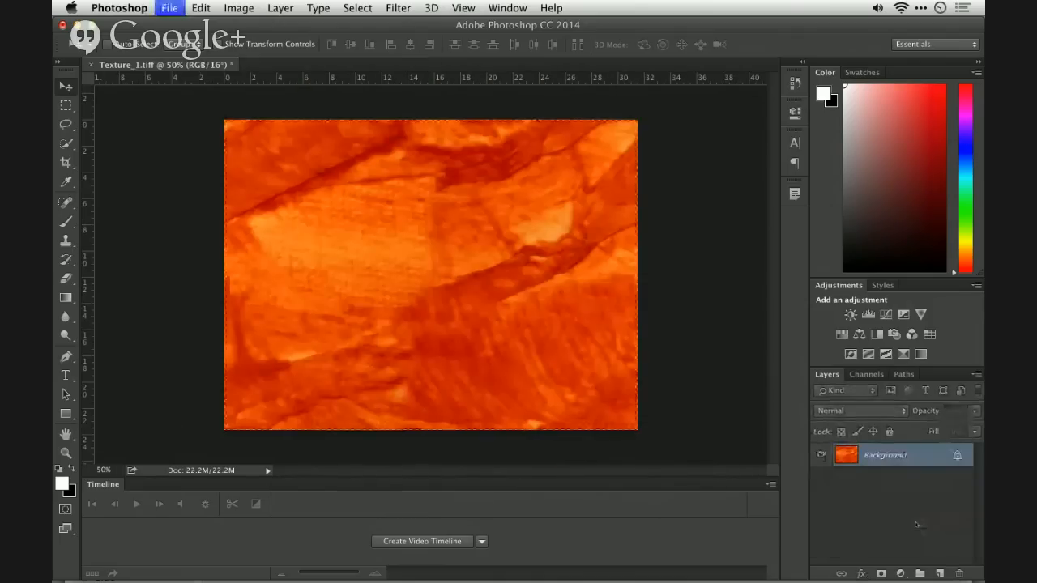
pyautogui.press('d')
# - Switch to Adobe Bridge and open Spot_Color_BW.tif with Adobe Photoshop CC 2014
pyautogui.press('super+Tab')
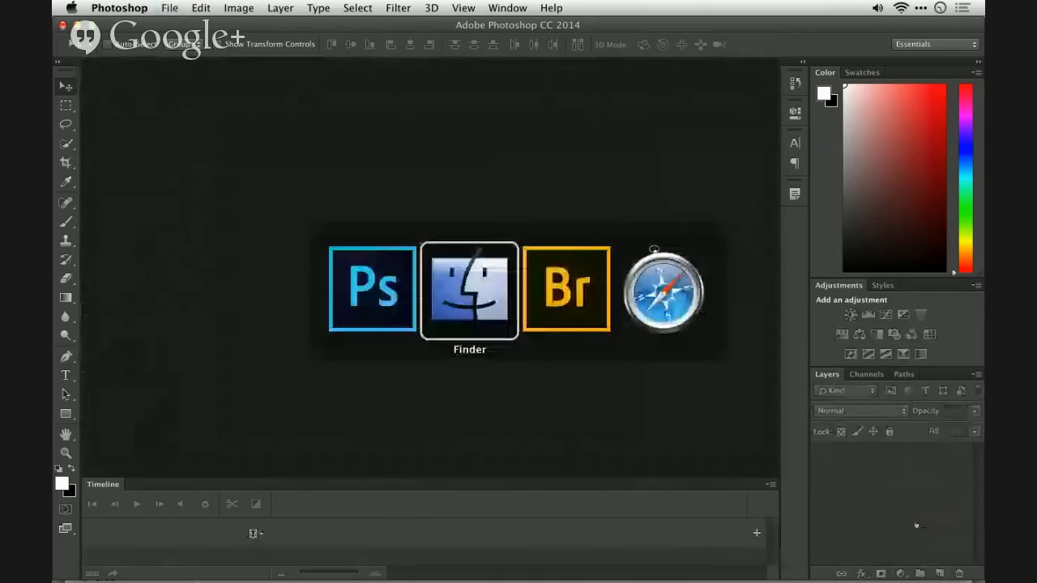
pyautogui.press('super+Tab')
pyautogui.click(316, 243)
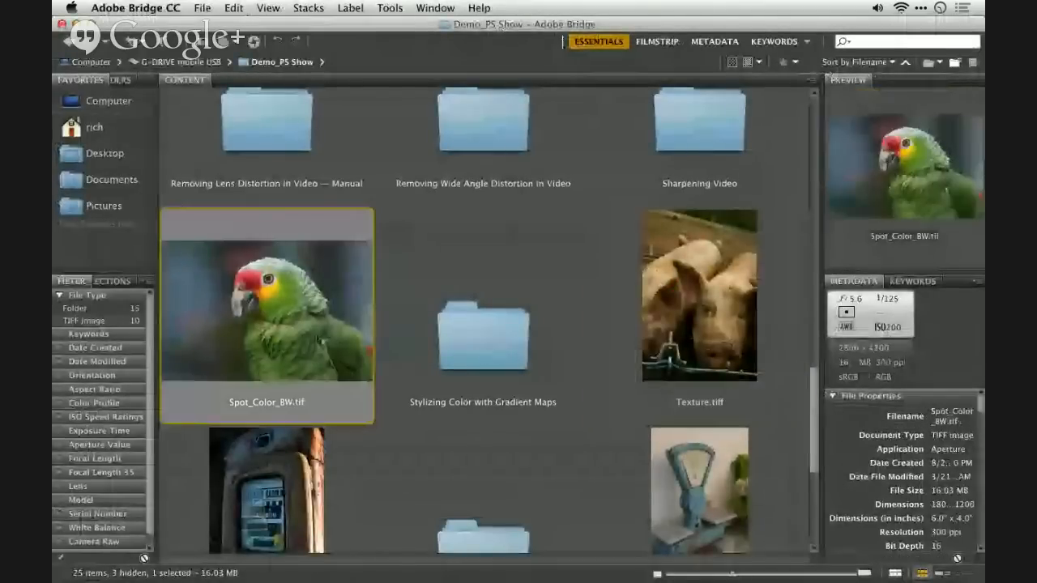
pyautogui.rightClick(321, 228)
pyautogui.moveTo(360, 250)
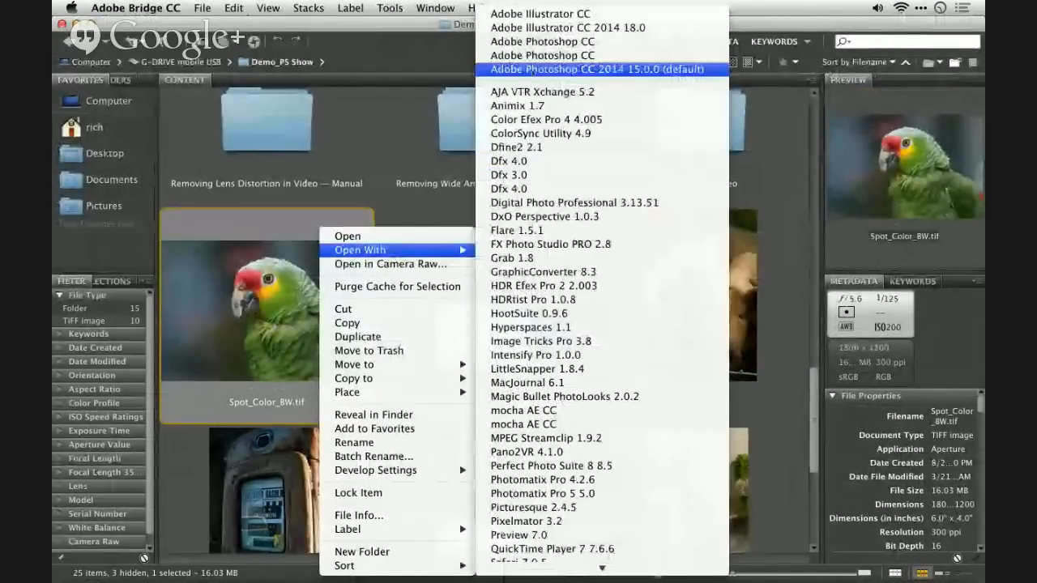
pyautogui.click(535, 69)
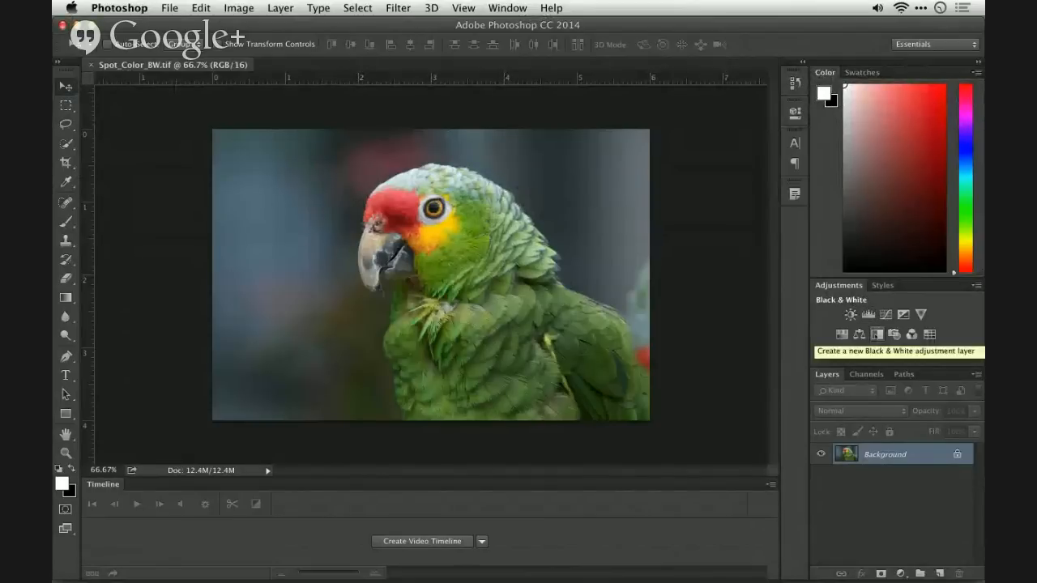
# - Add a Black & White adjustment layer and adjust tones directly on the parrot to Reds 63, Yellows 105 and Greens -2
pyautogui.click(876, 334)
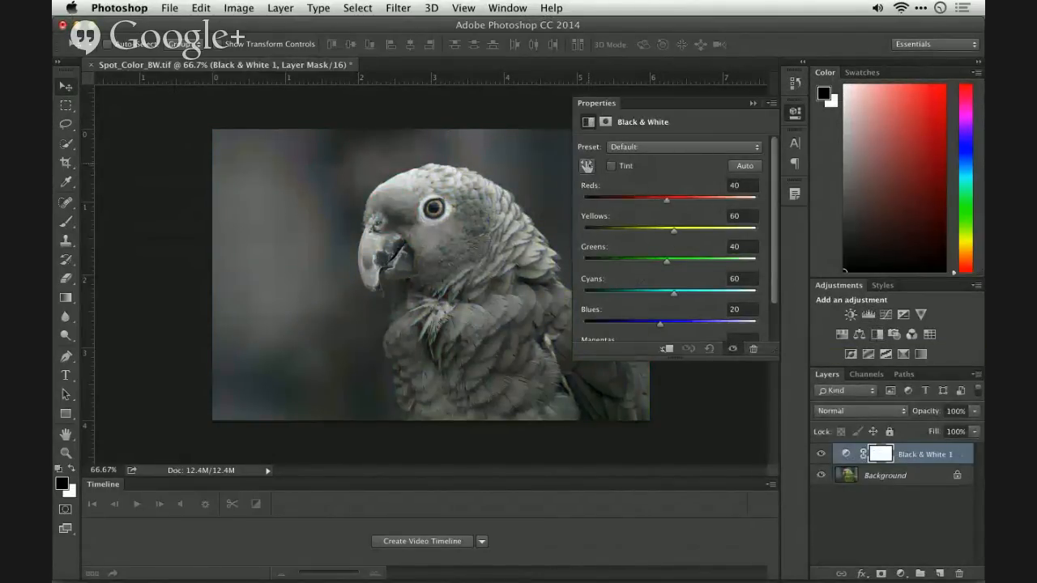
pyautogui.click(587, 165)
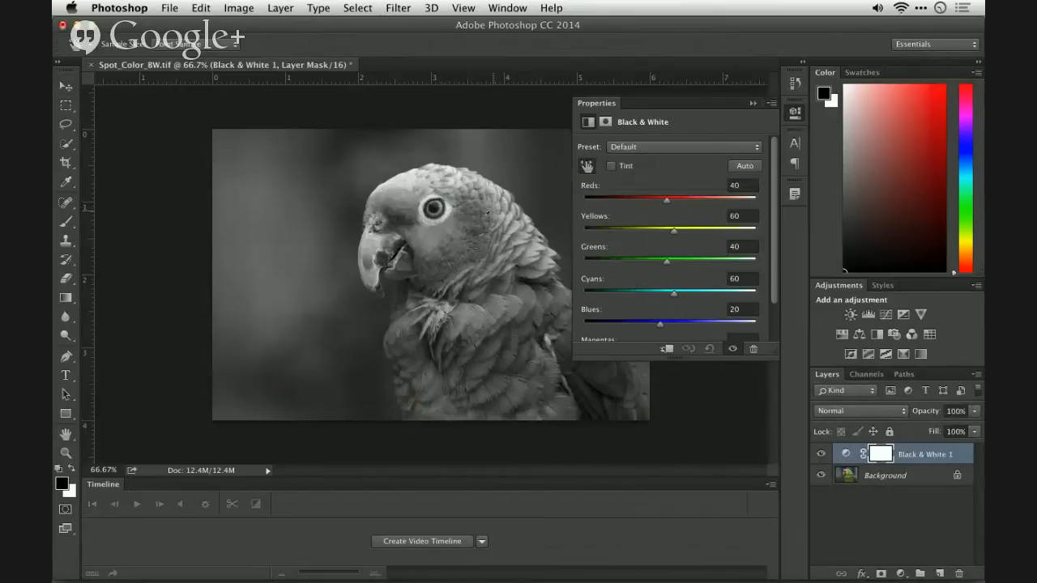
pyautogui.moveTo(482, 228); pyautogui.dragTo(453, 238)
pyautogui.moveTo(387, 216); pyautogui.dragTo(466, 232)
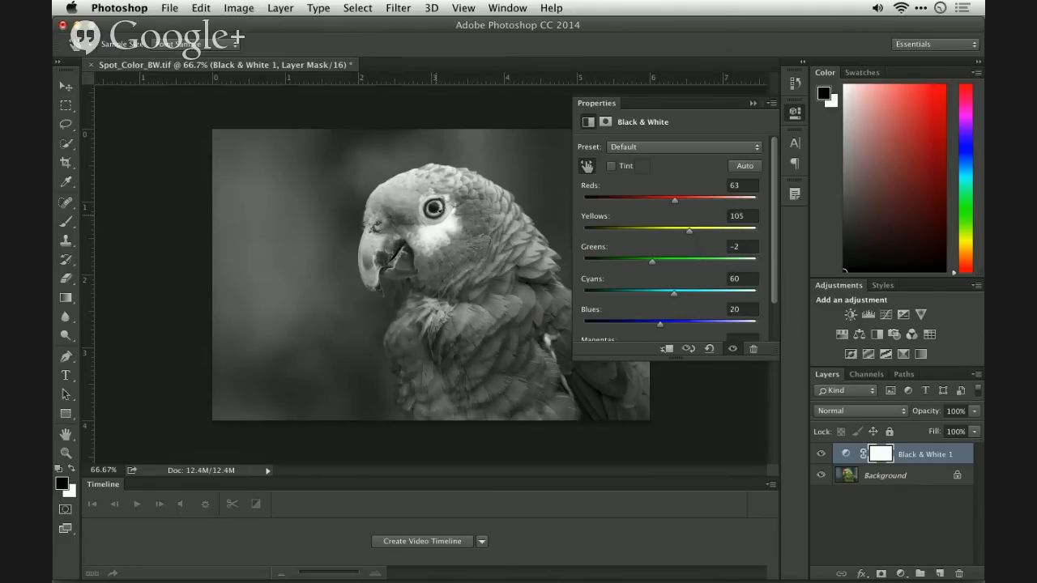
# - Set the Black & White layer's blend mode to Lighten and reset its color values to the defaults
pyautogui.click(858, 411)
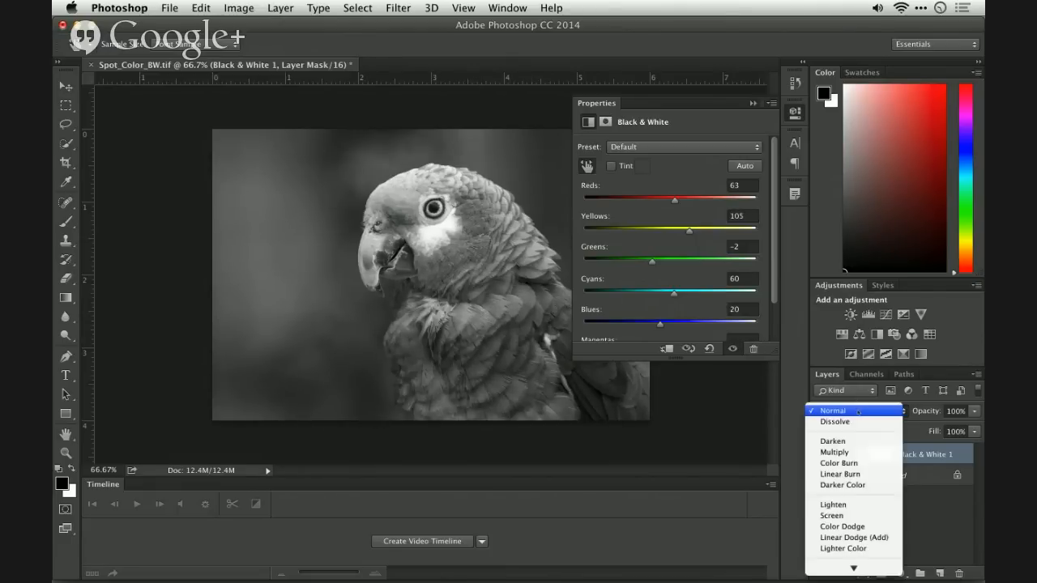
pyautogui.click(859, 504)
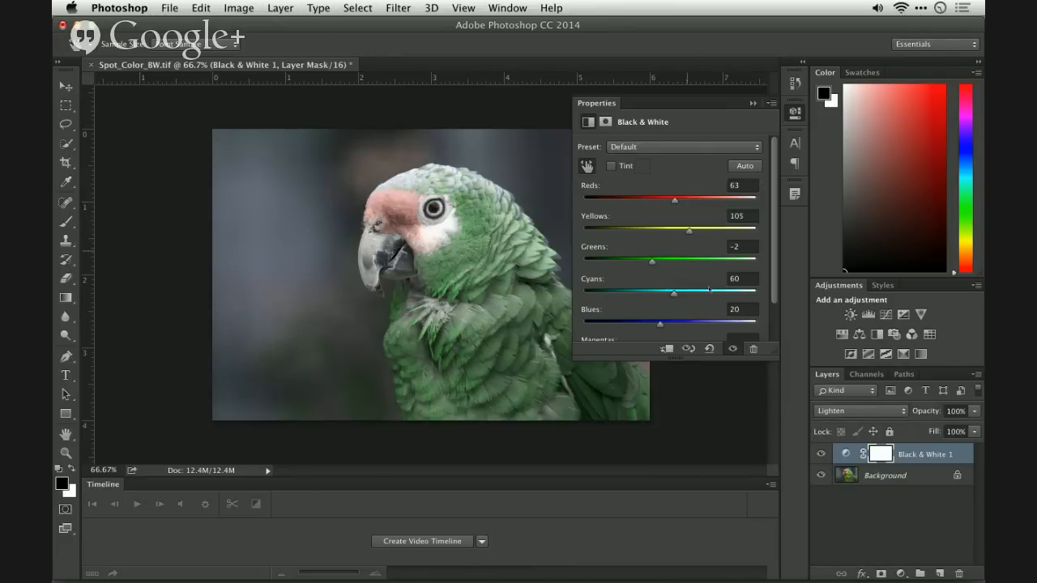
pyautogui.click(710, 349)
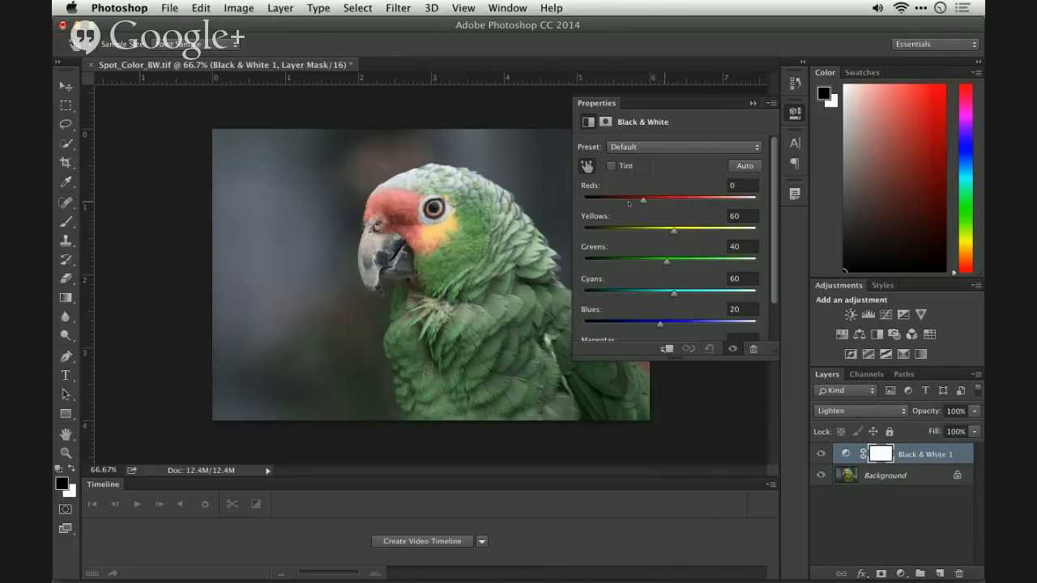
# - Isolate the parrot's red forehead by setting the Black & White Reds to -156, Yellows to 184 and Greens to 132
pyautogui.moveTo(628, 203); pyautogui.dragTo(598, 202)
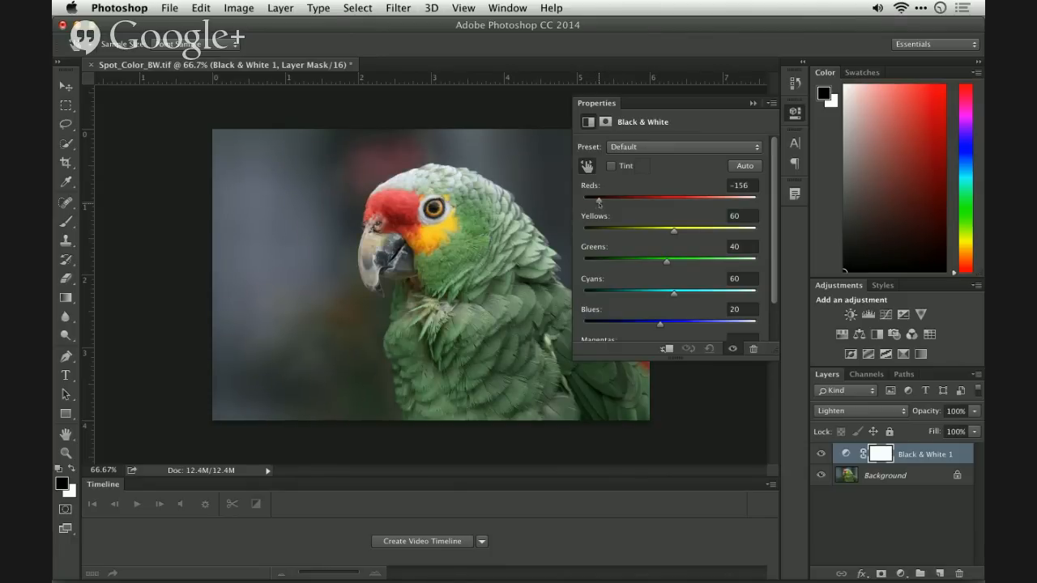
pyautogui.moveTo(676, 234); pyautogui.dragTo(716, 232)
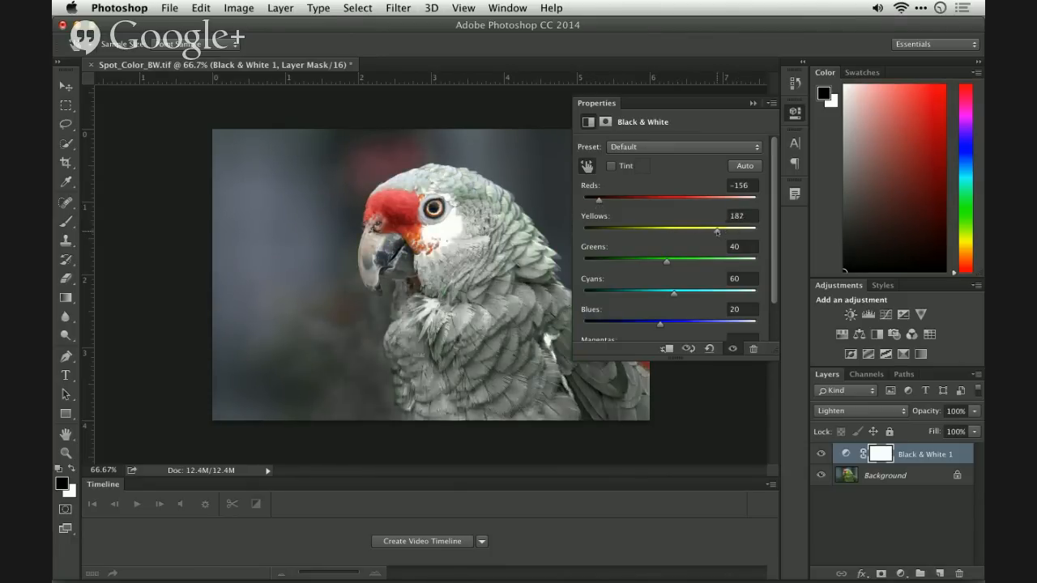
pyautogui.moveTo(667, 262); pyautogui.dragTo(699, 263)
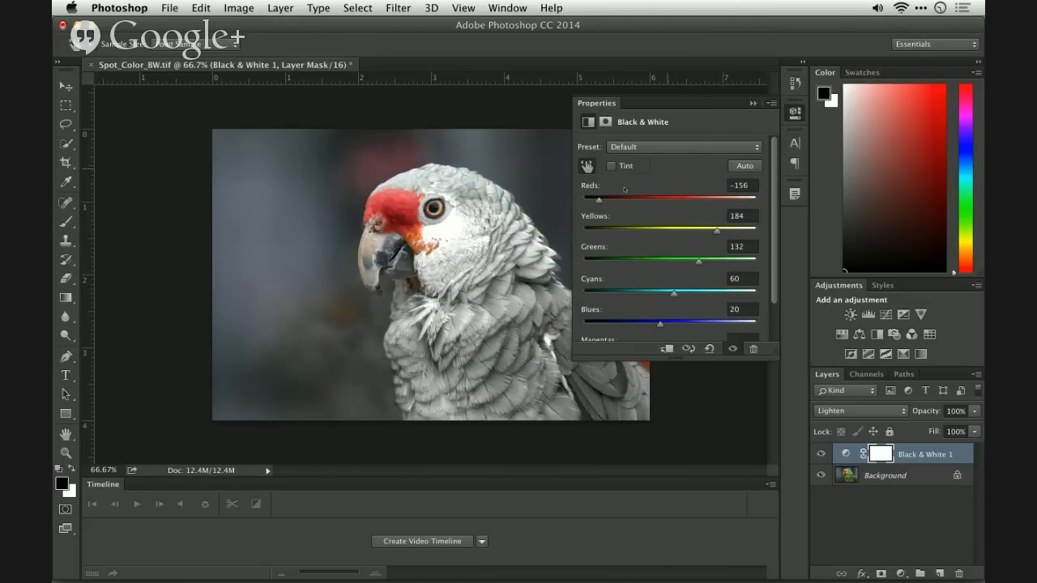
# - Keep only the green feathers colored by setting Reds to 161, Greens to -93, Cyans to 205, Blues to 159 and Yellows to 96
pyautogui.moveTo(603, 205); pyautogui.dragTo(709, 209)
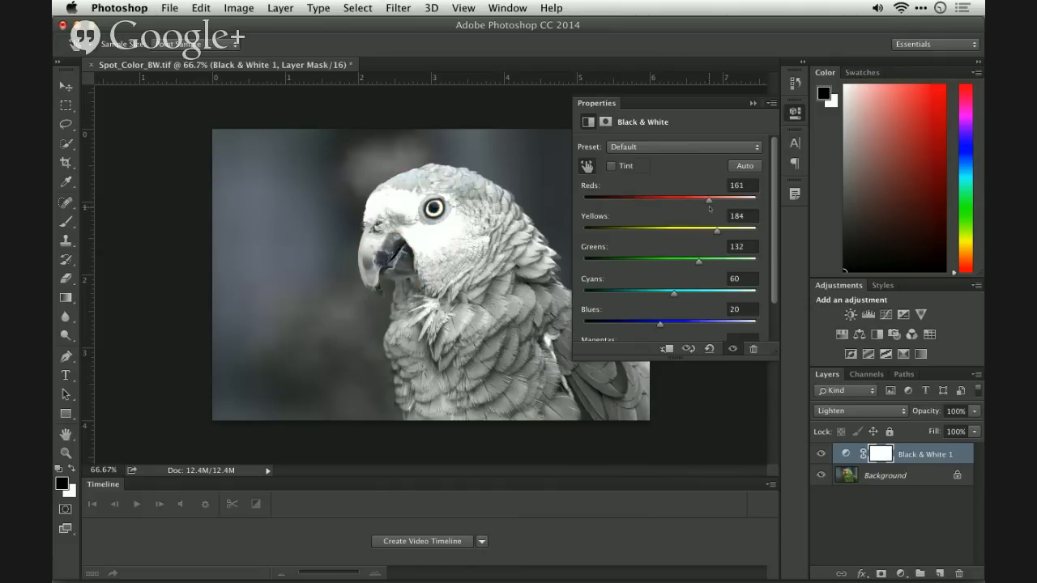
pyautogui.moveTo(669, 264); pyautogui.dragTo(621, 266)
pyautogui.moveTo(690, 296); pyautogui.dragTo(723, 293)
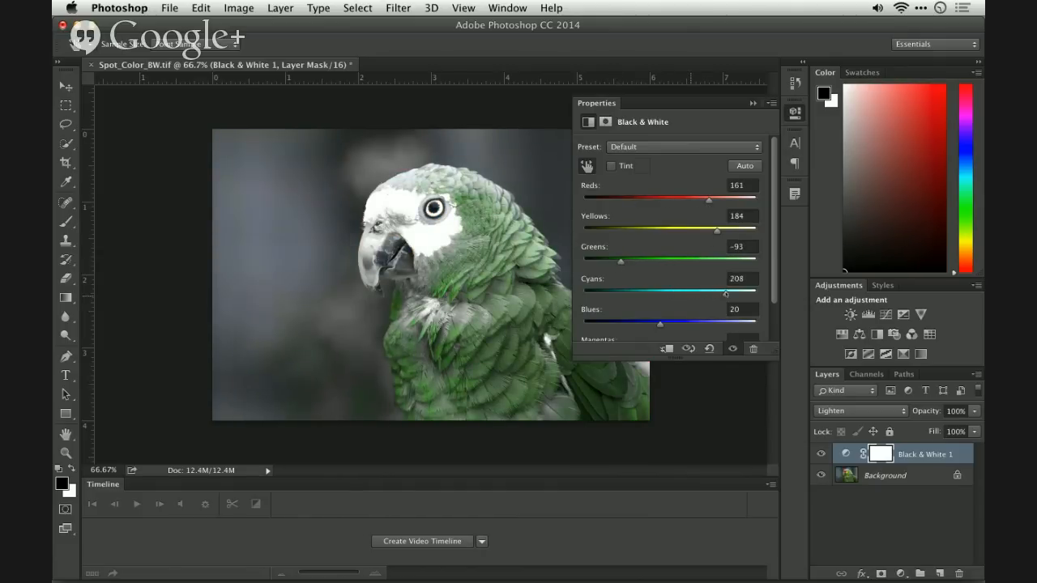
pyautogui.click(709, 323)
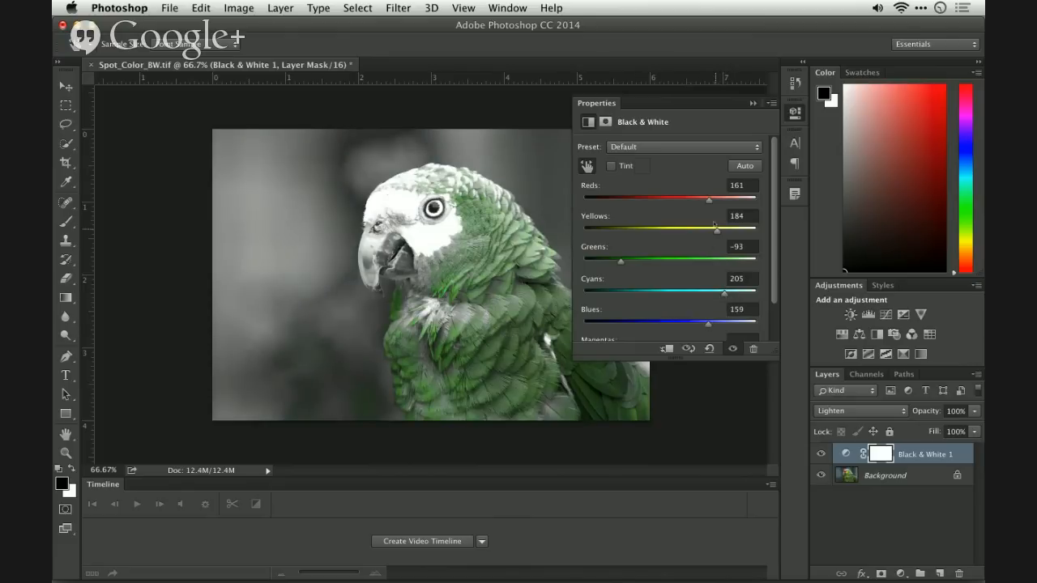
pyautogui.moveTo(716, 230); pyautogui.dragTo(687, 234)
# - Set the Black & White layer's blend mode to Darken, with Yellows at -13, Blues at 82 and Cyans at -99
pyautogui.click(866, 413)
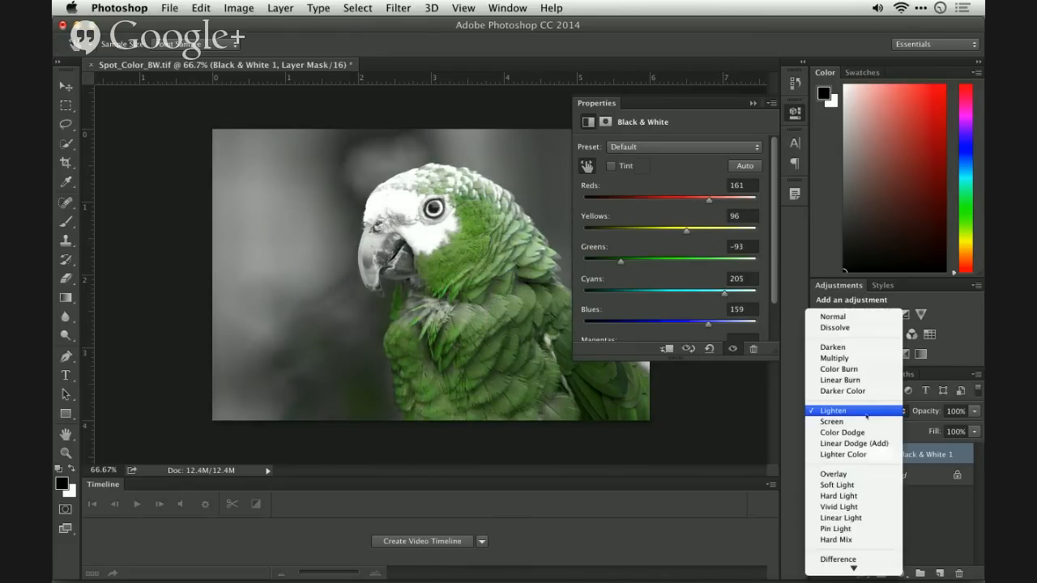
pyautogui.click(867, 347)
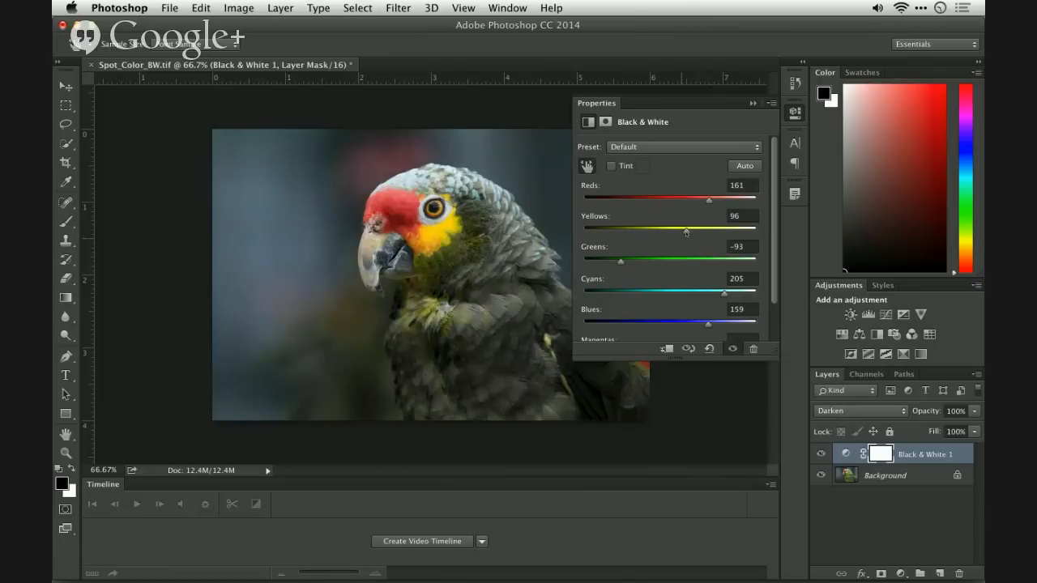
pyautogui.moveTo(686, 233); pyautogui.dragTo(648, 232)
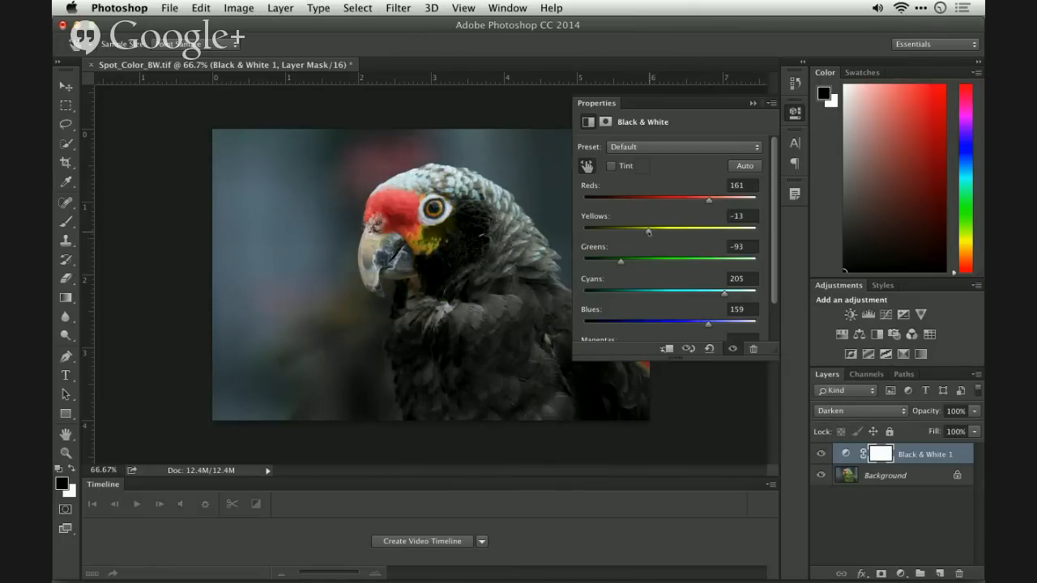
pyautogui.click(682, 321)
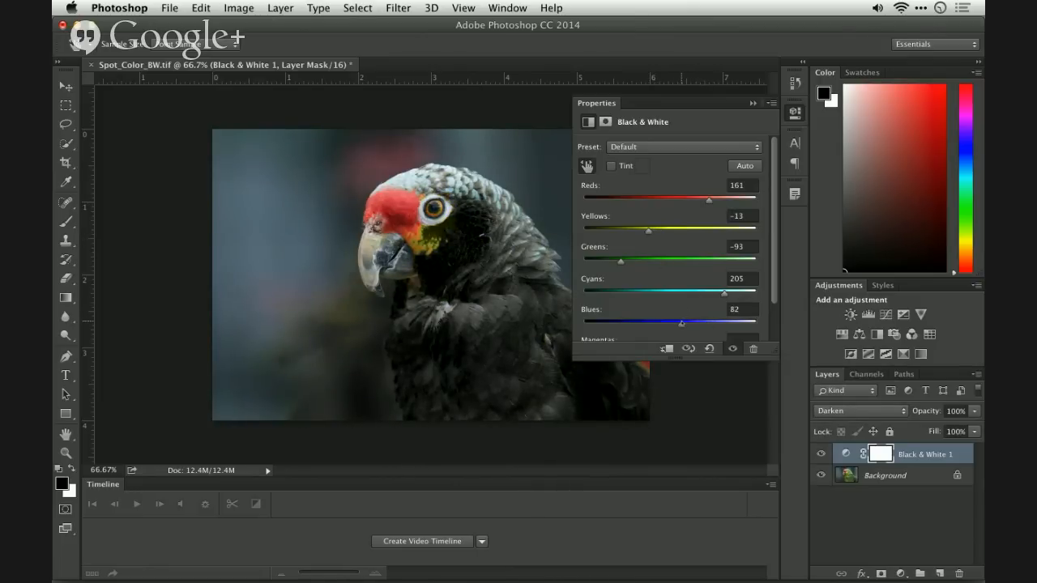
pyautogui.click(630, 290)
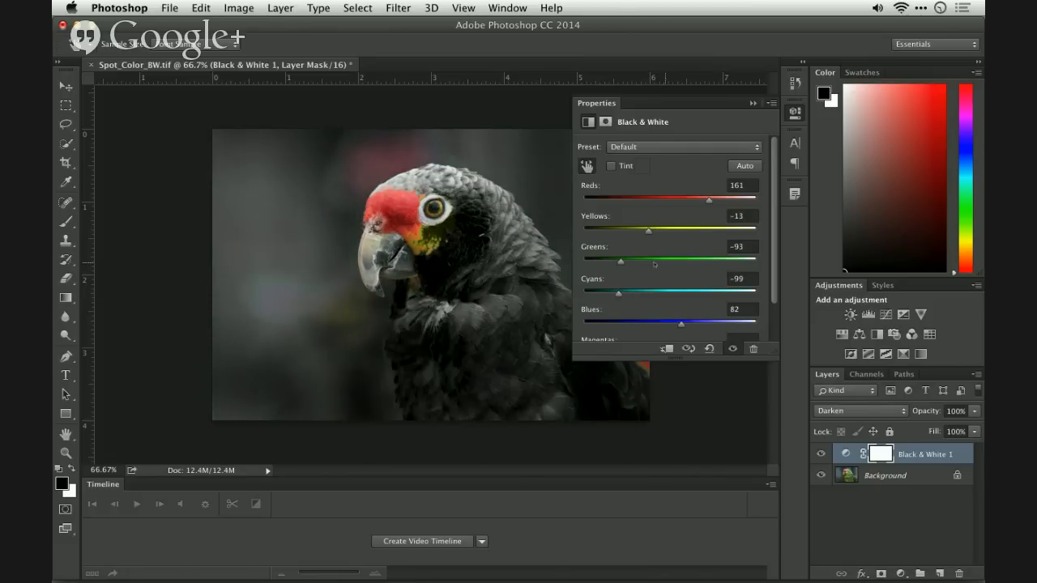
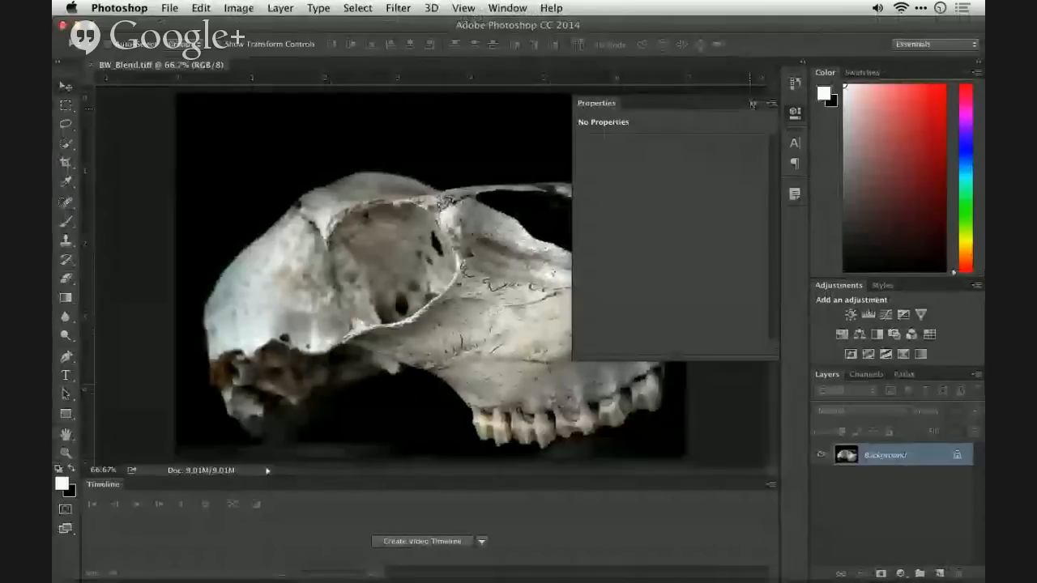
# - Add a Black & White adjustment layer above the skull image and apply its Auto color values
pyautogui.click(753, 104)
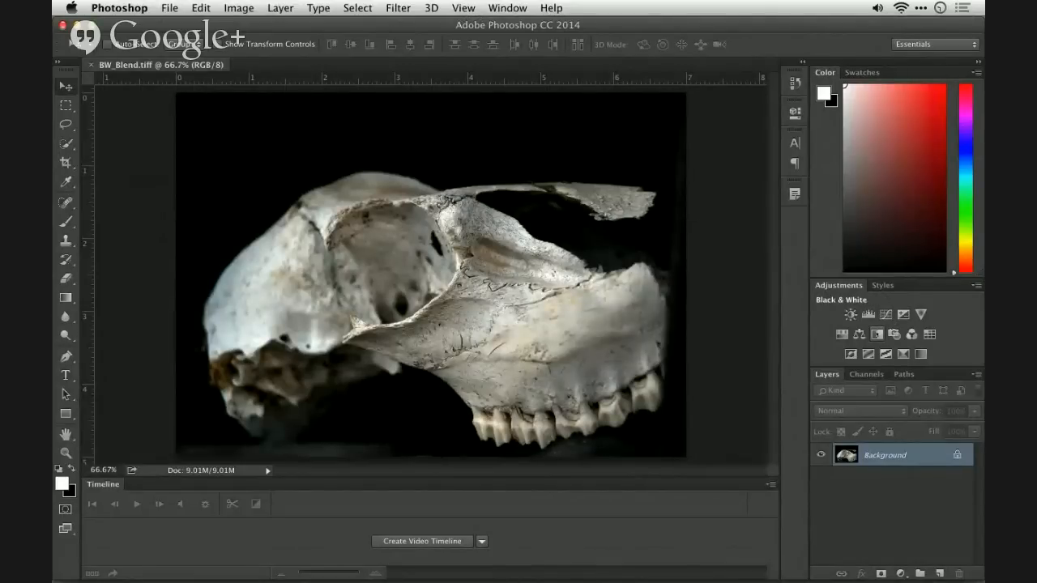
pyautogui.click(877, 333)
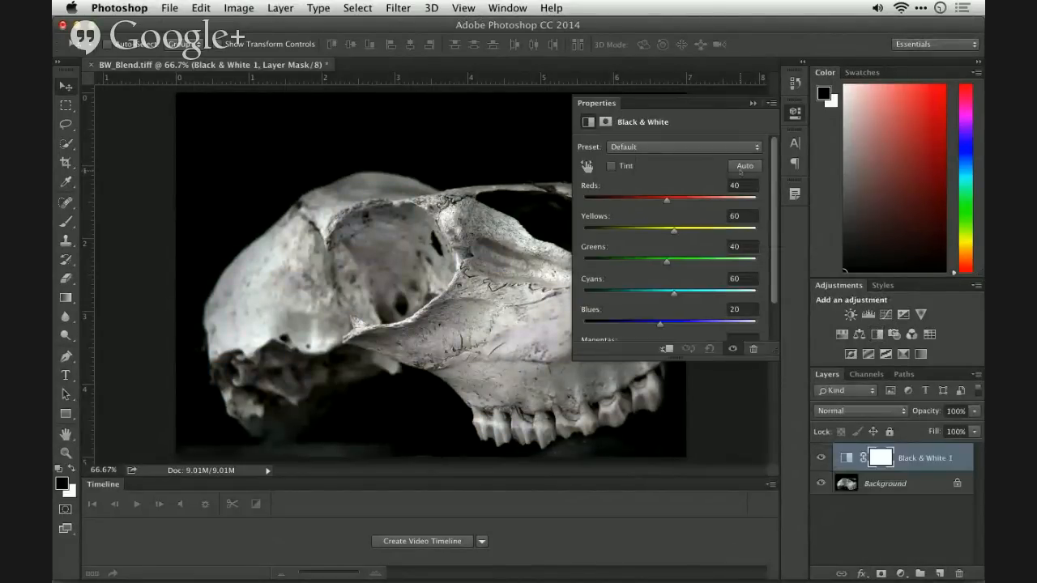
pyautogui.click(740, 167)
pyautogui.click(754, 104)
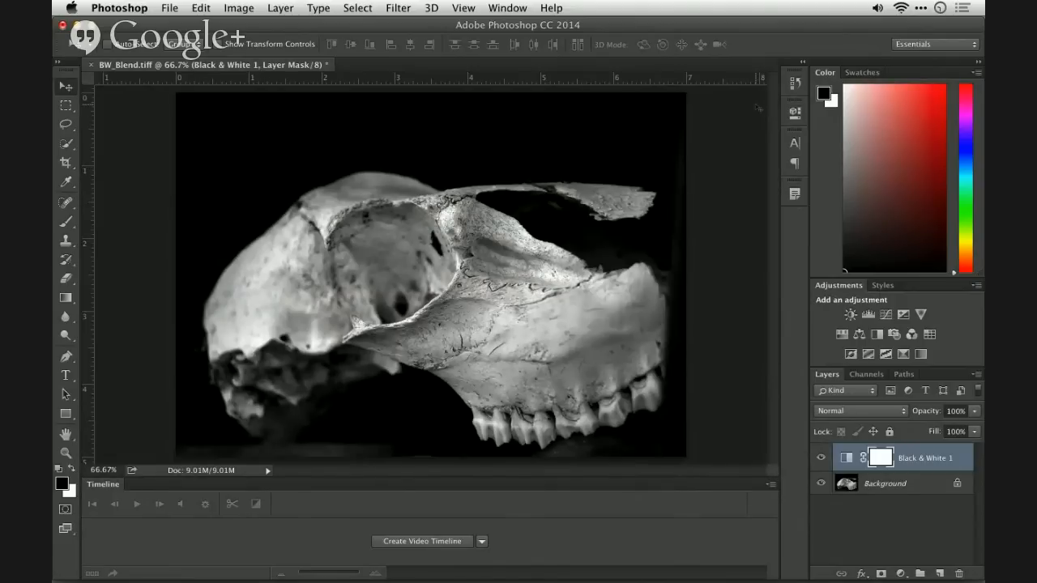
# - Set the Black & White layer's blend mode to Multiply and compare the skull with the layer hidden and shown
pyautogui.click(887, 411)
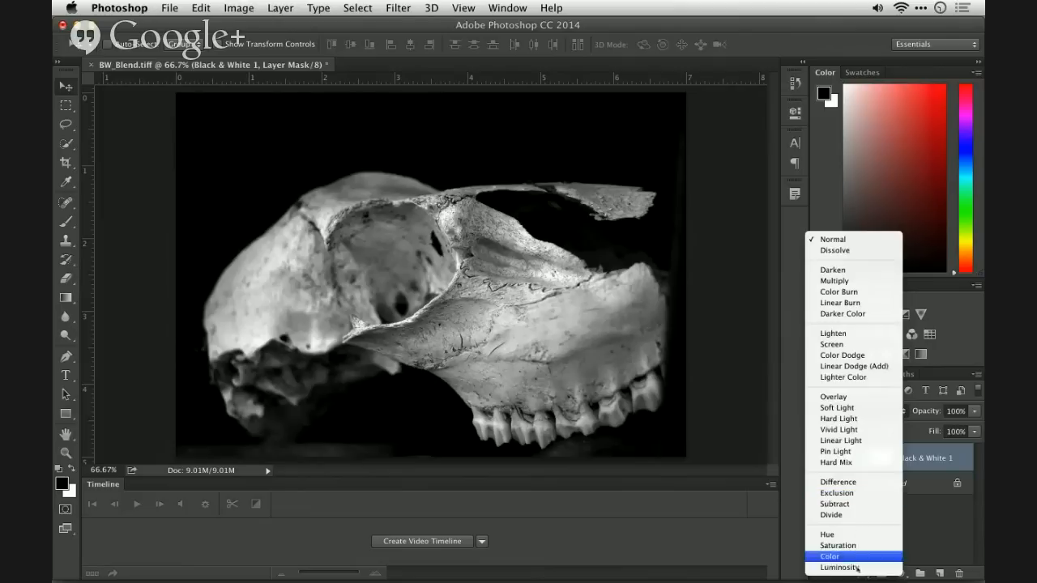
pyautogui.click(917, 535)
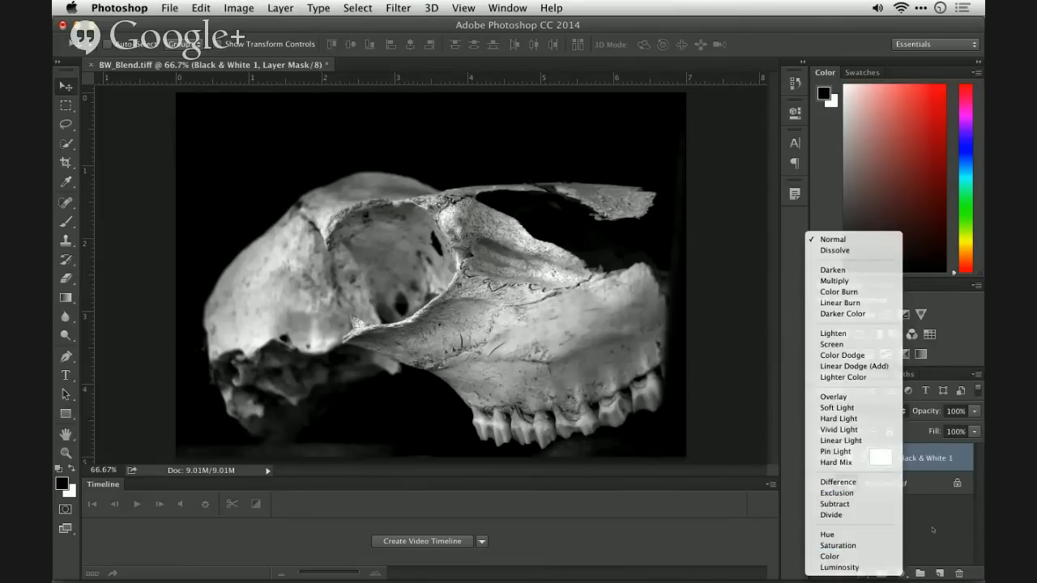
pyautogui.click(929, 458)
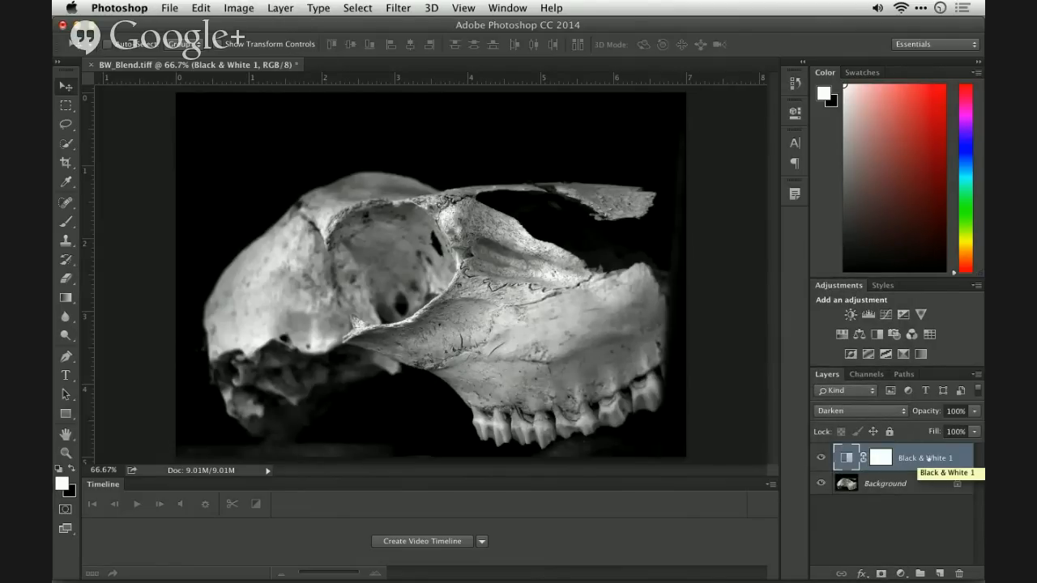
pyautogui.hotkey('shift', '+')
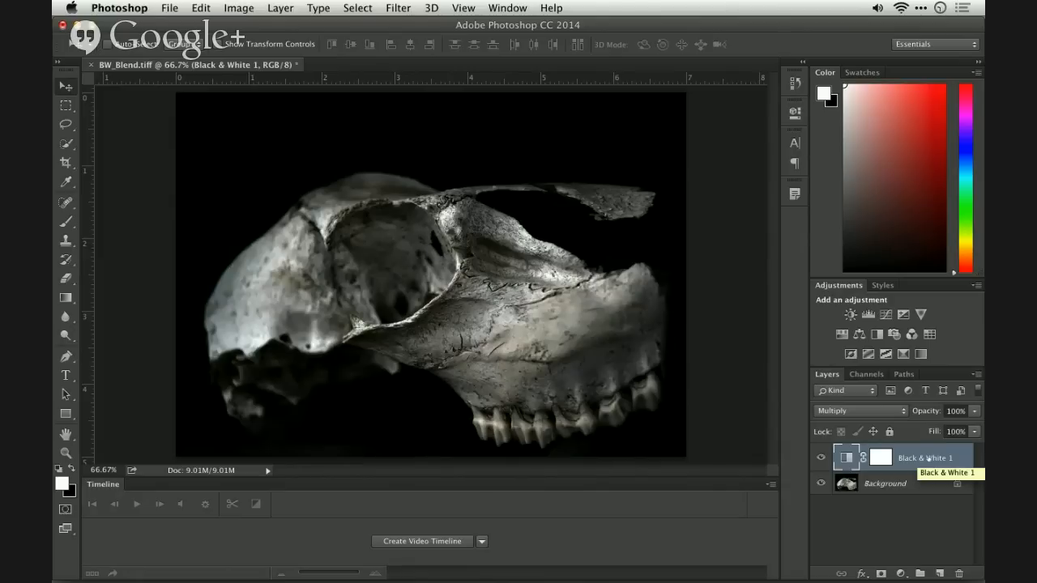
pyautogui.click(821, 457)
pyautogui.click(821, 457)
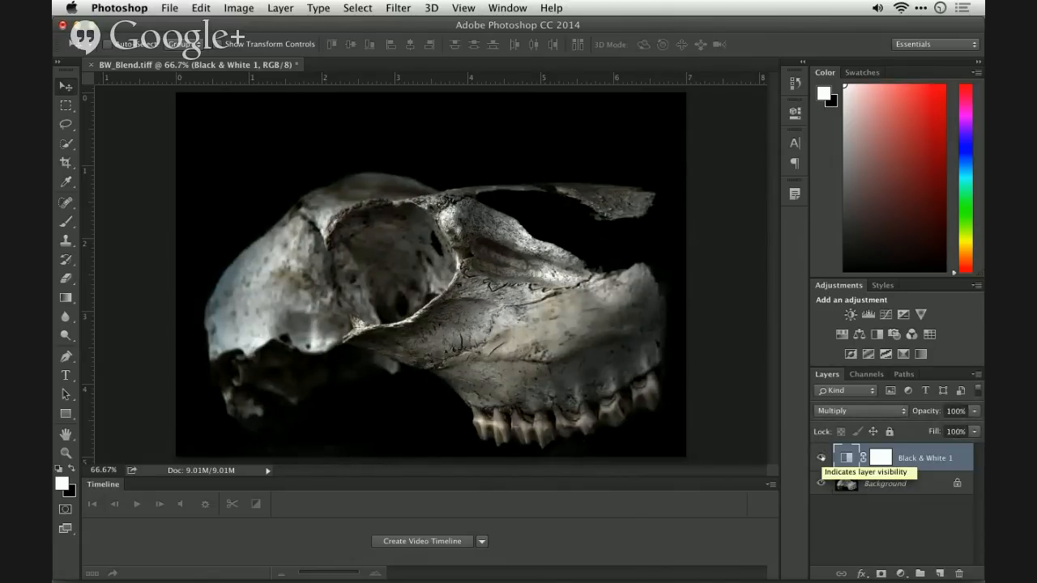
# - Step the Black & White layer through the blend modes after Multiply, including Darker Color, Screen, Lighter Color, Overlay, Soft Light and Hard Light
pyautogui.hotkey('shift', '+')
pyautogui.hotkey('shift', '+')
pyautogui.hotkey('shift', '+')
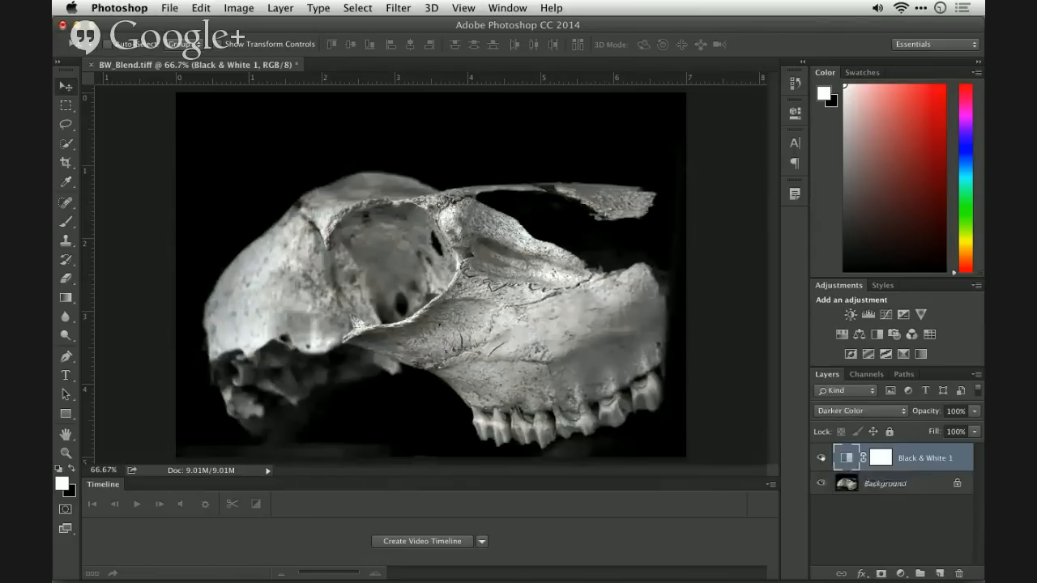
pyautogui.hotkey('shift', '+')
pyautogui.hotkey('shift', '+')
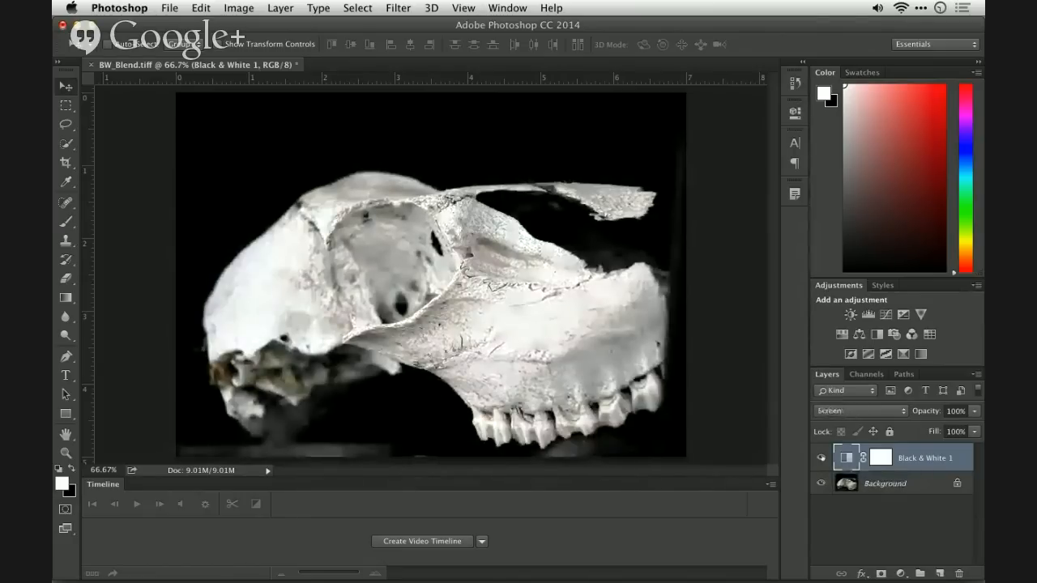
pyautogui.hotkey('shift', '+')
pyautogui.hotkey('shift', '+')
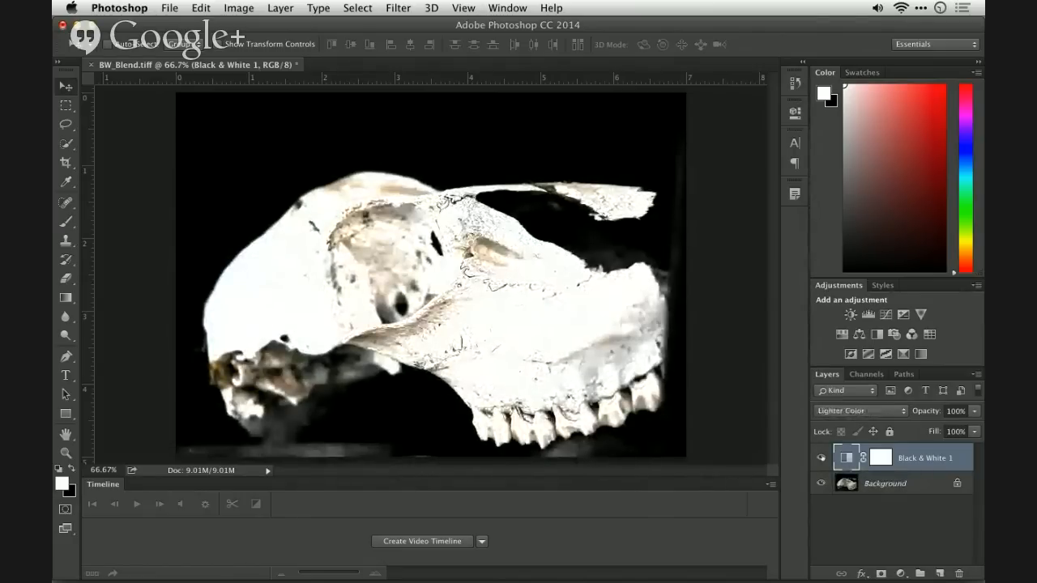
pyautogui.hotkey('shift', '+')
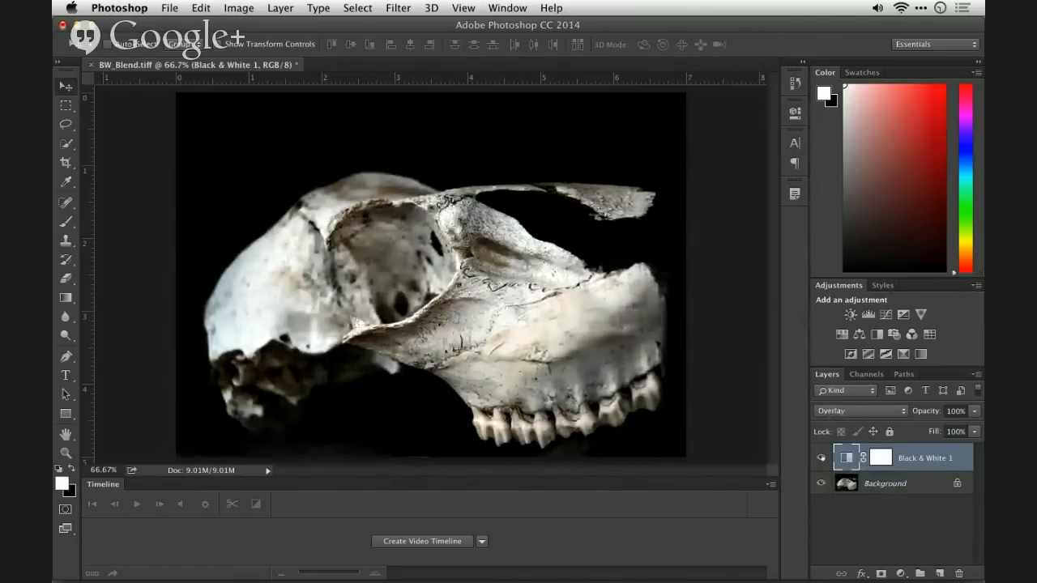
pyautogui.hotkey('shift', '+')
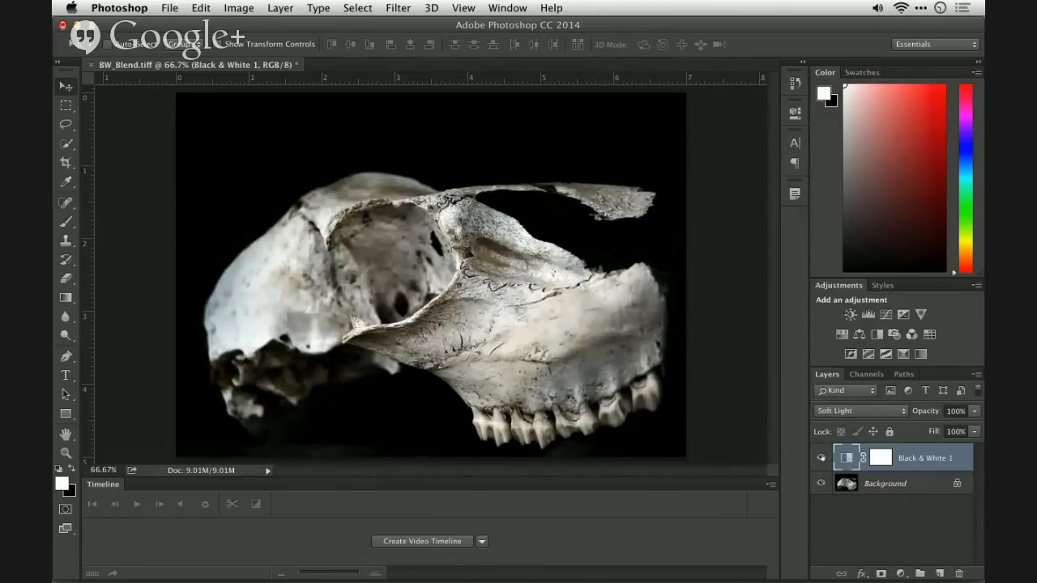
pyautogui.hotkey('shift', '+')
pyautogui.hotkey('shift', '+')
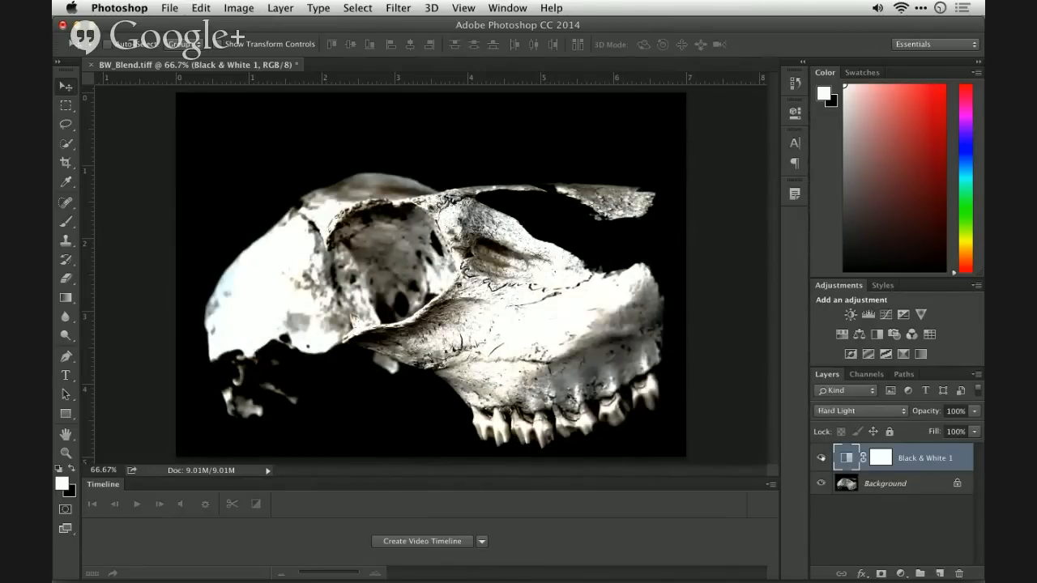
# - Replace the Black & White layer with a Color Lookup adjustment using the FallColors.look 3D LUT
pyautogui.moveTo(901, 460); pyautogui.dragTo(911, 566)
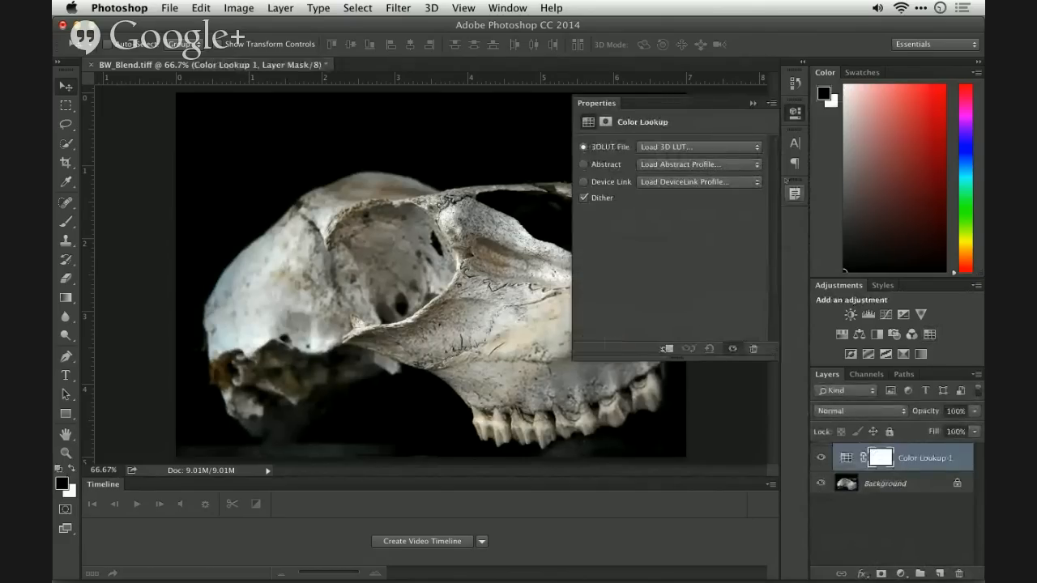
pyautogui.click(698, 147)
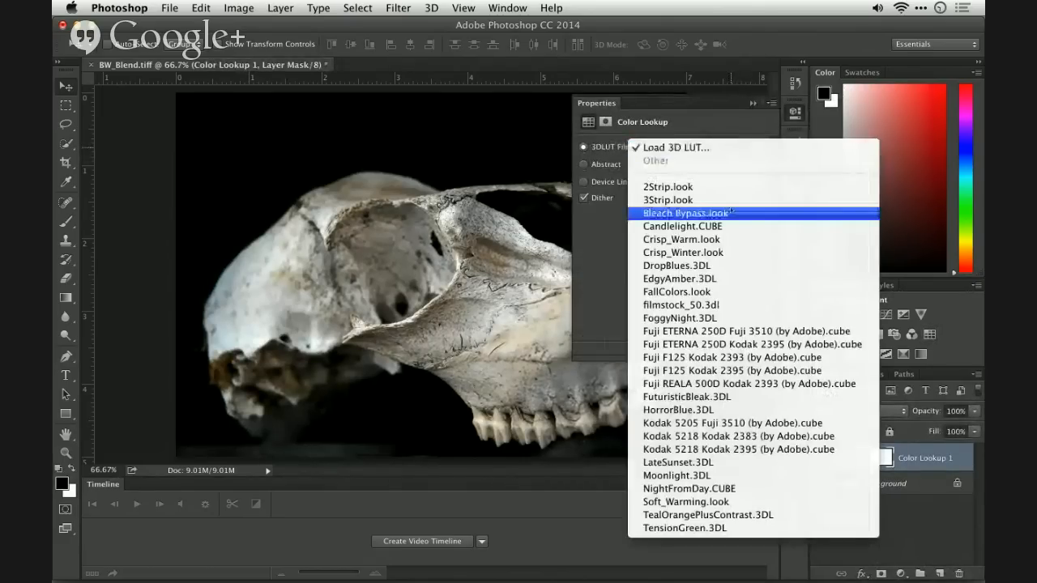
pyautogui.click(729, 292)
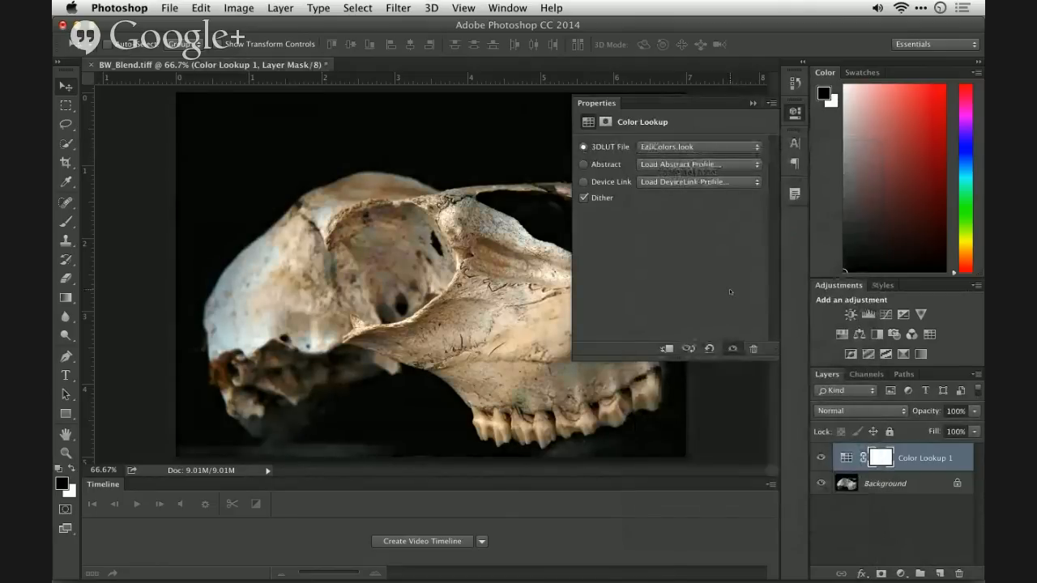
# - Set the Color Lookup layer's blend mode to Multiply and compare the skull with the effect off and on
pyautogui.hotkey('shift', '+')
pyautogui.hotkey('shift', '+')
pyautogui.hotkey('shift', '+')
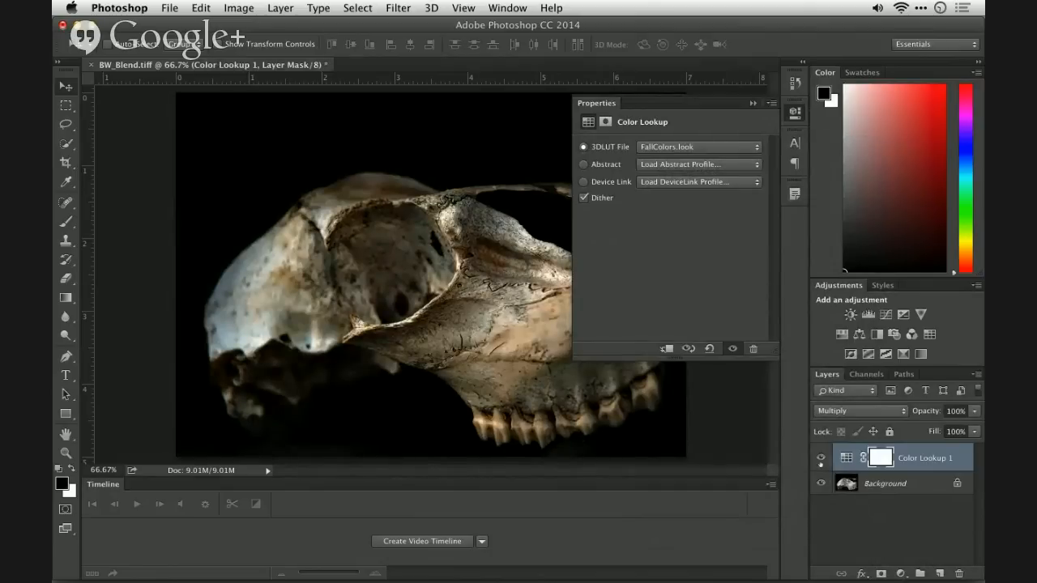
pyautogui.click(821, 457)
pyautogui.click(821, 457)
pyautogui.click(753, 103)
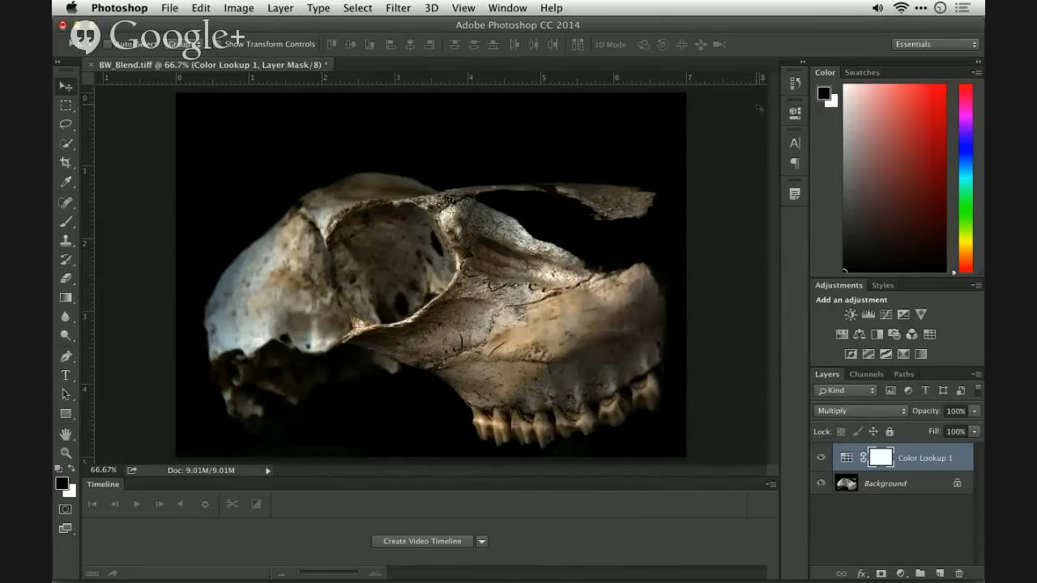
# - Switch the Color Lookup layer to Normal and back to Multiply, toggling its visibility to compare the results
pyautogui.click(889, 411)
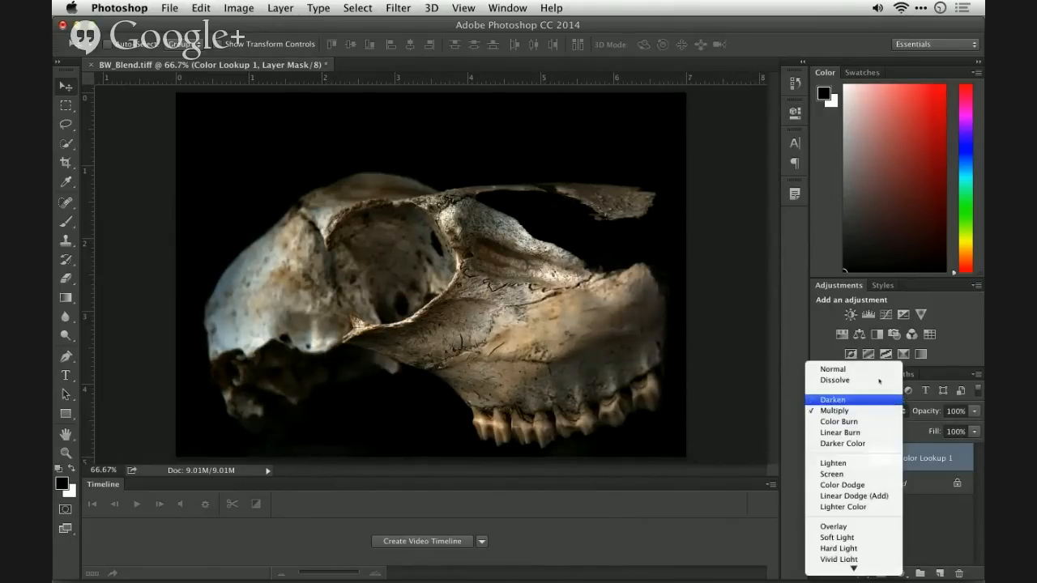
pyautogui.click(875, 371)
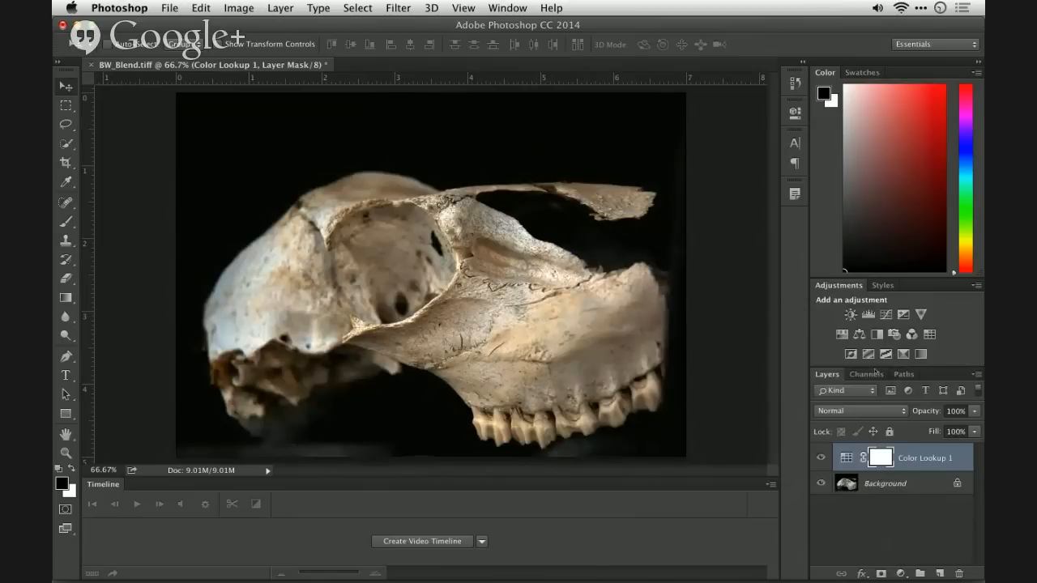
pyautogui.click(895, 414)
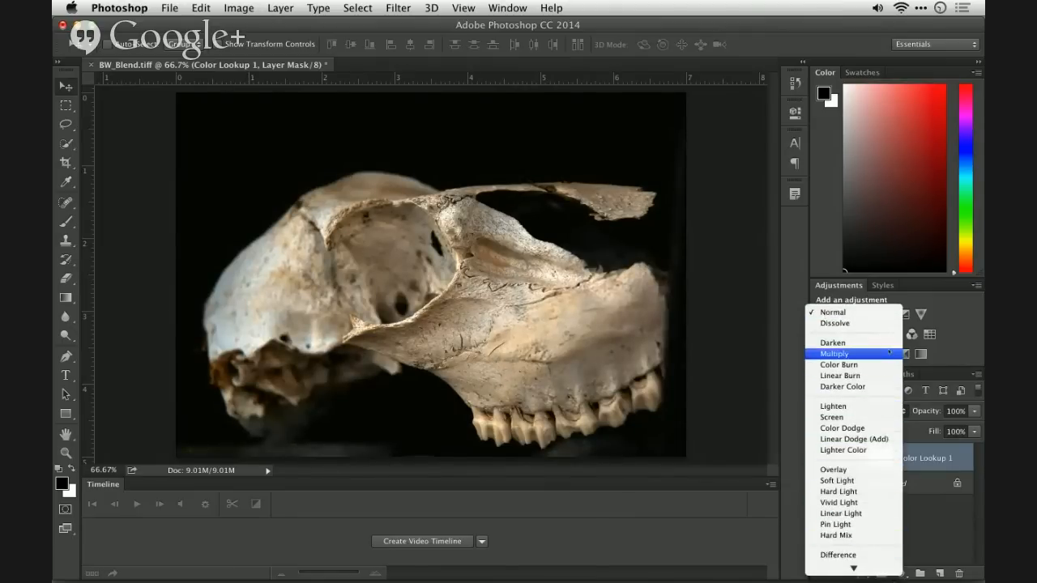
pyautogui.click(858, 354)
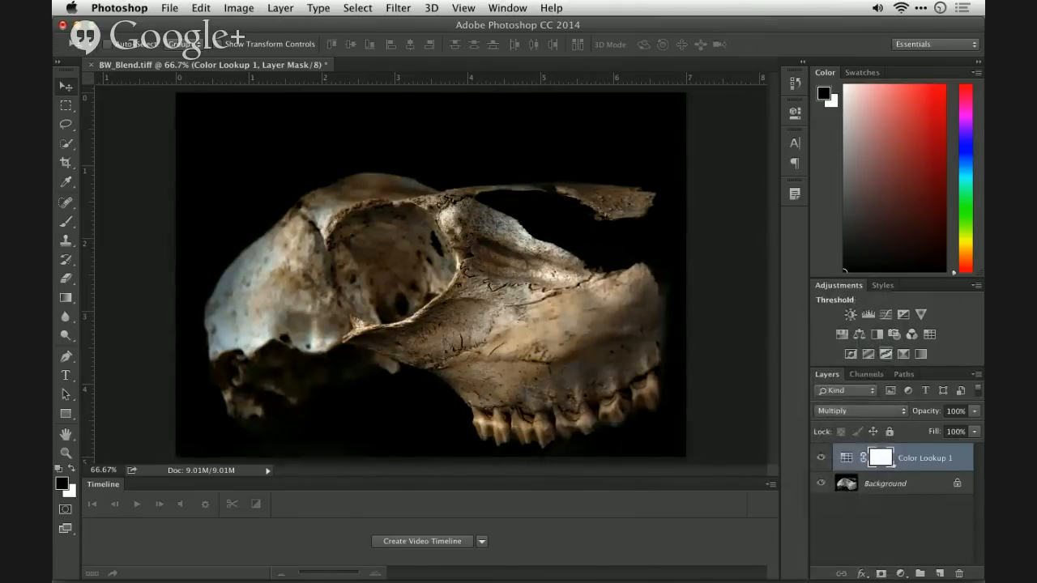
pyautogui.click(821, 458)
pyautogui.click(821, 458)
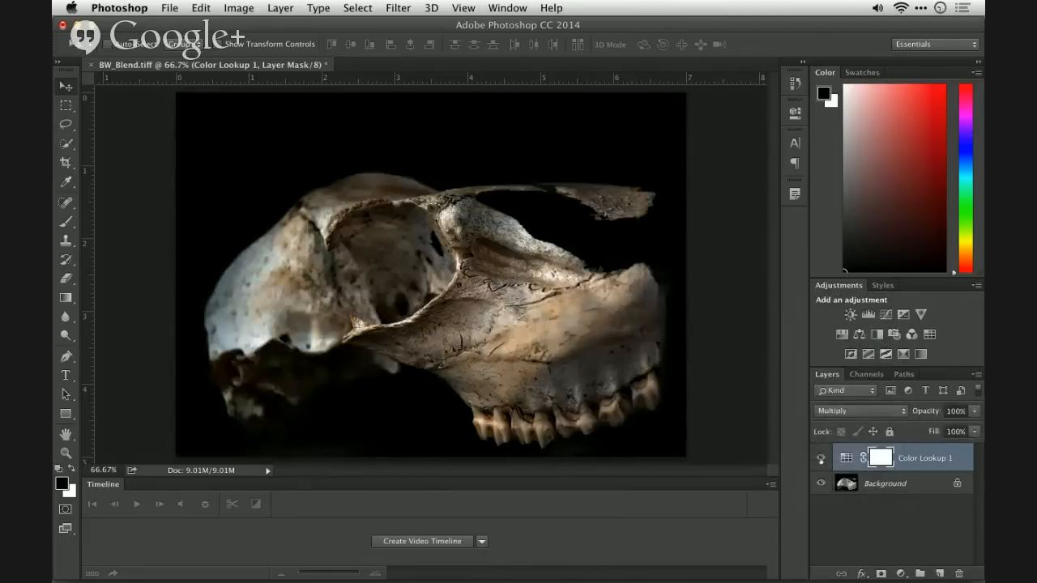
# - Change the Color Lookup layer's 3D LUT to HorrorBlue.3DL
pyautogui.doubleClick(846, 457)
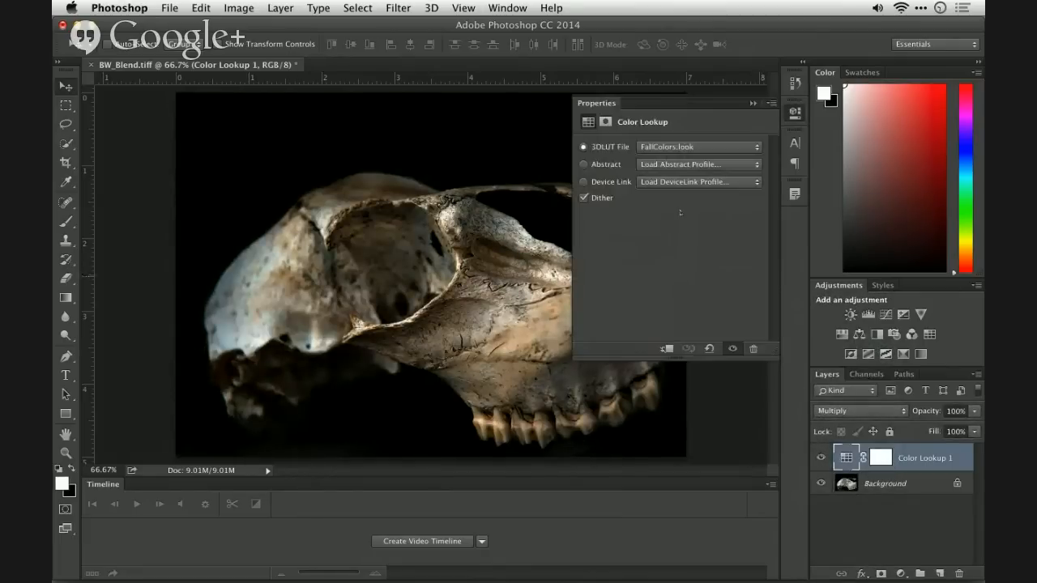
pyautogui.click(669, 146)
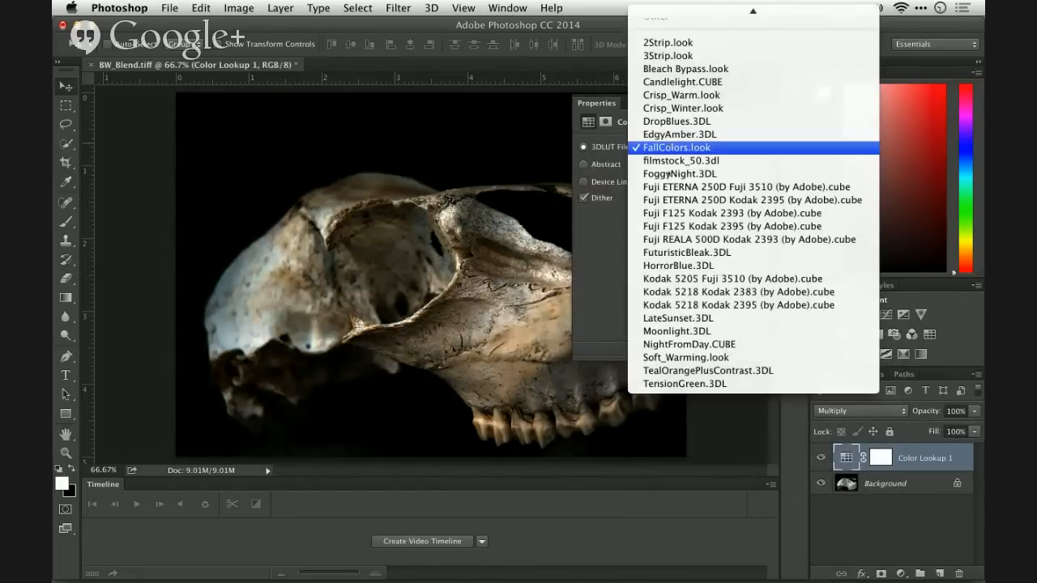
pyautogui.click(669, 266)
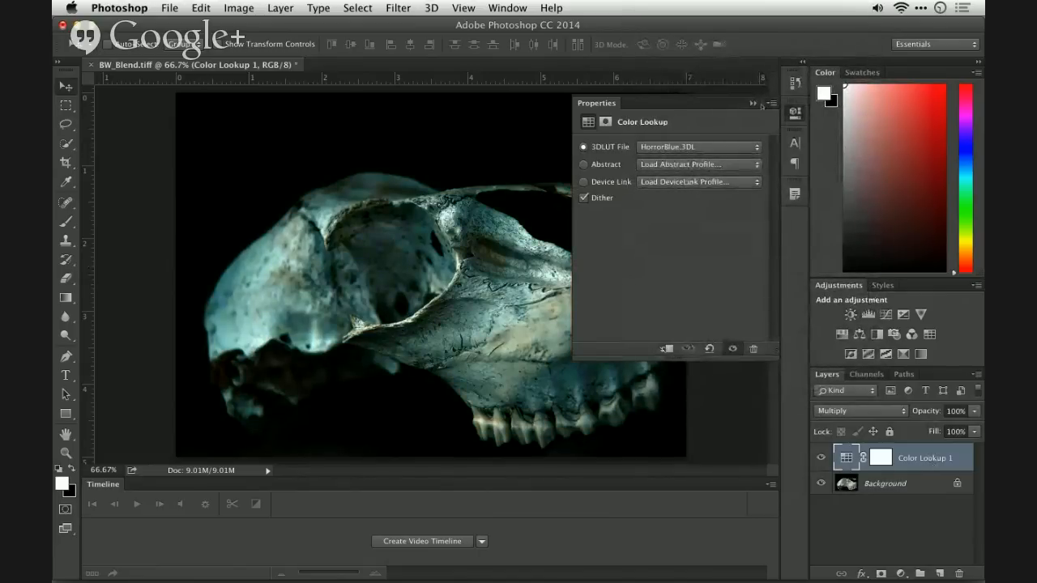
pyautogui.click(752, 103)
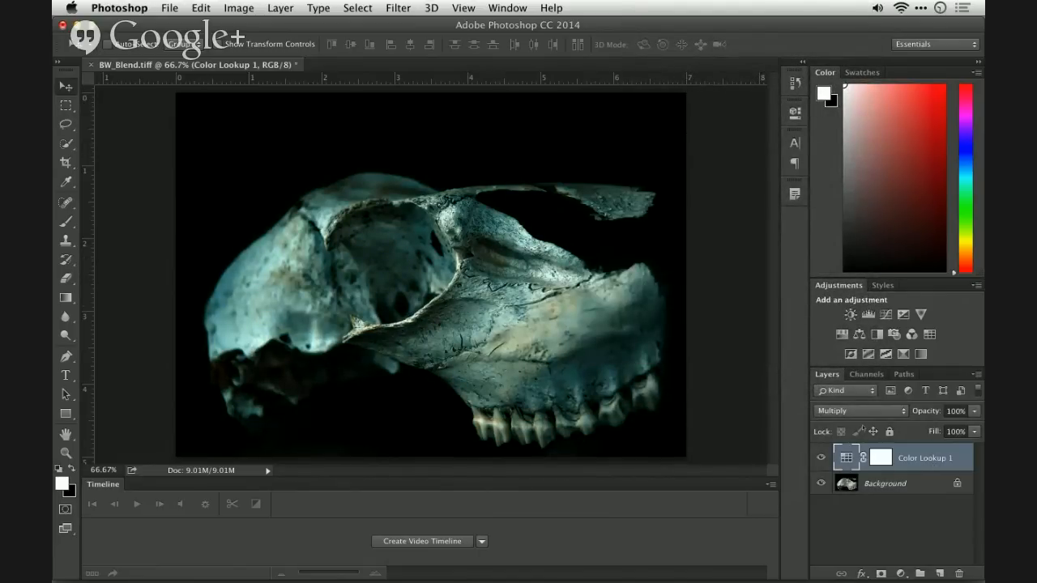
# - Set the HorrorBlue Color Lookup layer's blend mode to Soft Light and compare it with the layer hidden
pyautogui.click(874, 412)
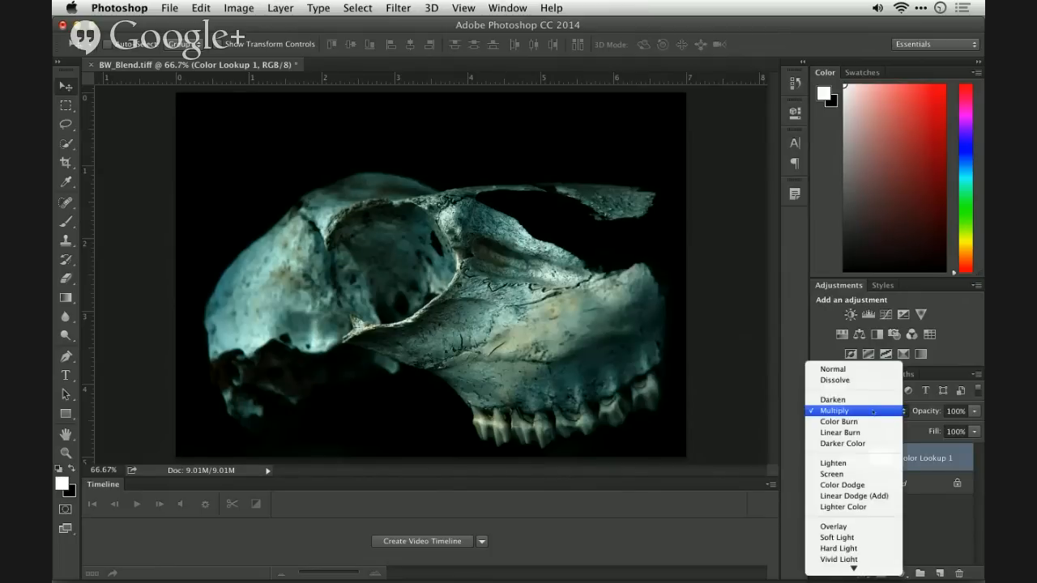
pyautogui.click(858, 537)
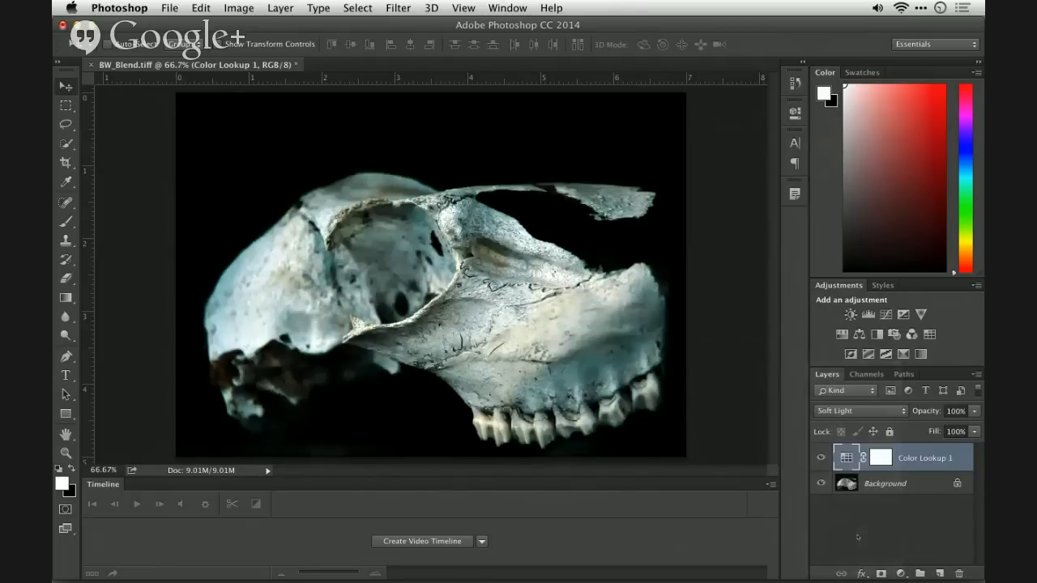
pyautogui.click(821, 459)
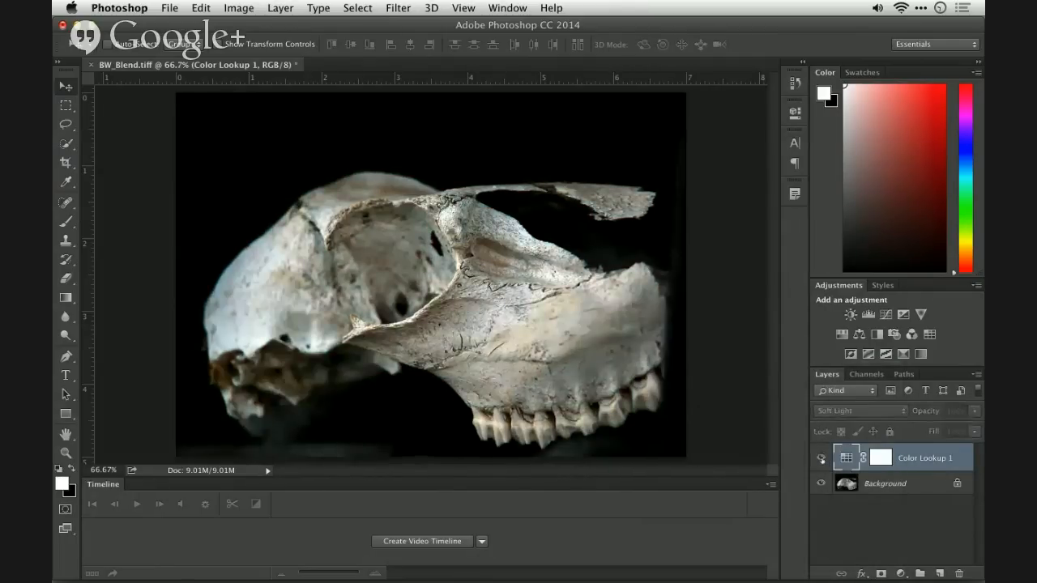
pyautogui.click(820, 459)
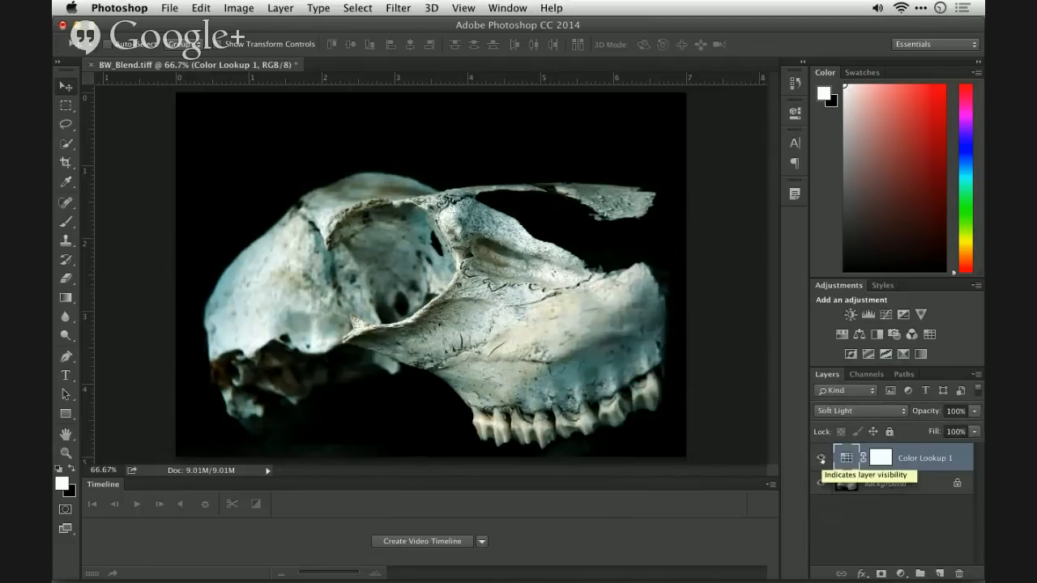
# - Review the available blend modes without changing the current one, and delete the Color Lookup layer
pyautogui.click(852, 413)
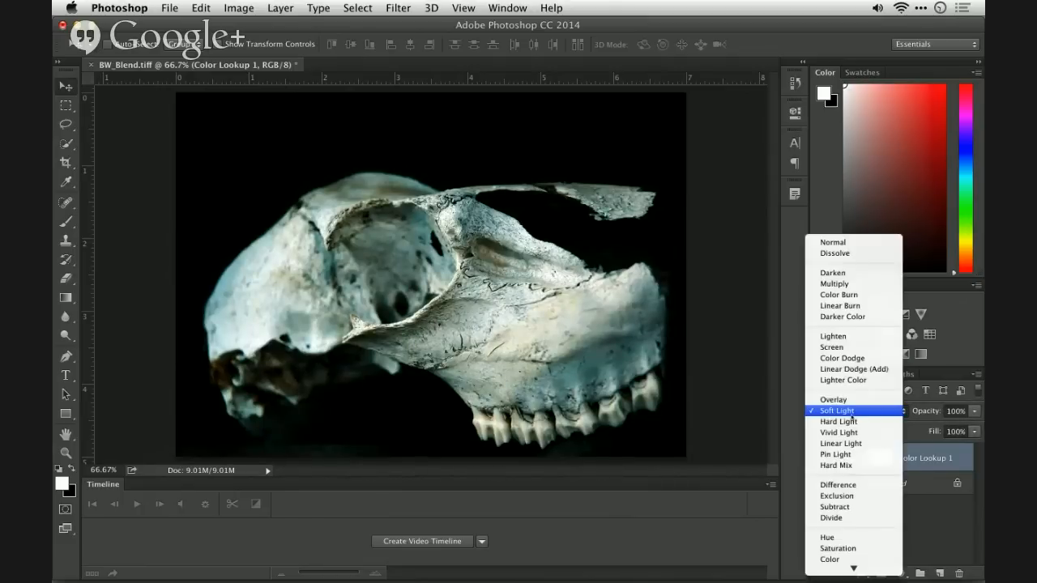
pyautogui.click(734, 303)
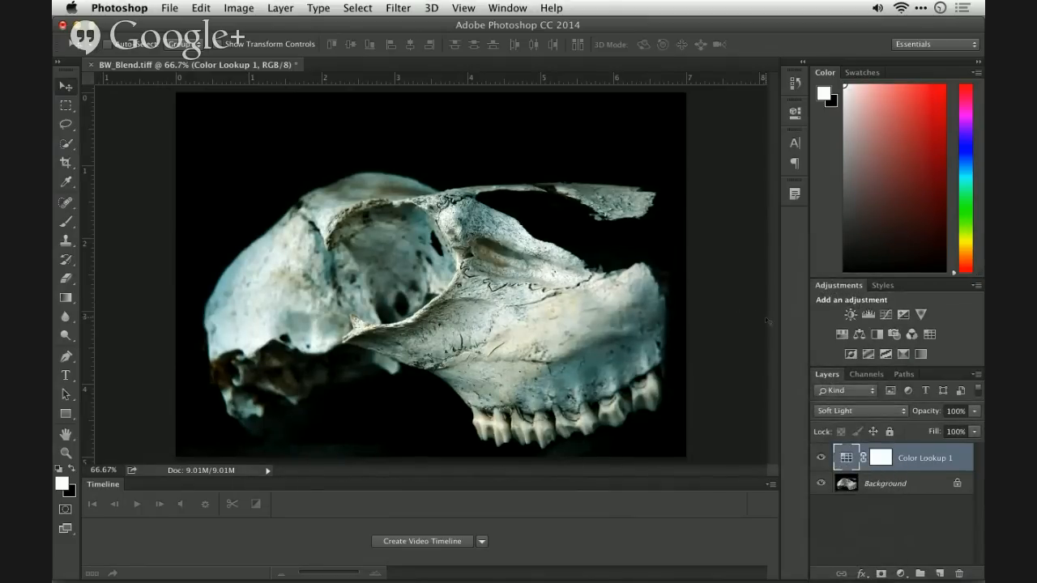
pyautogui.moveTo(907, 460); pyautogui.dragTo(957, 572)
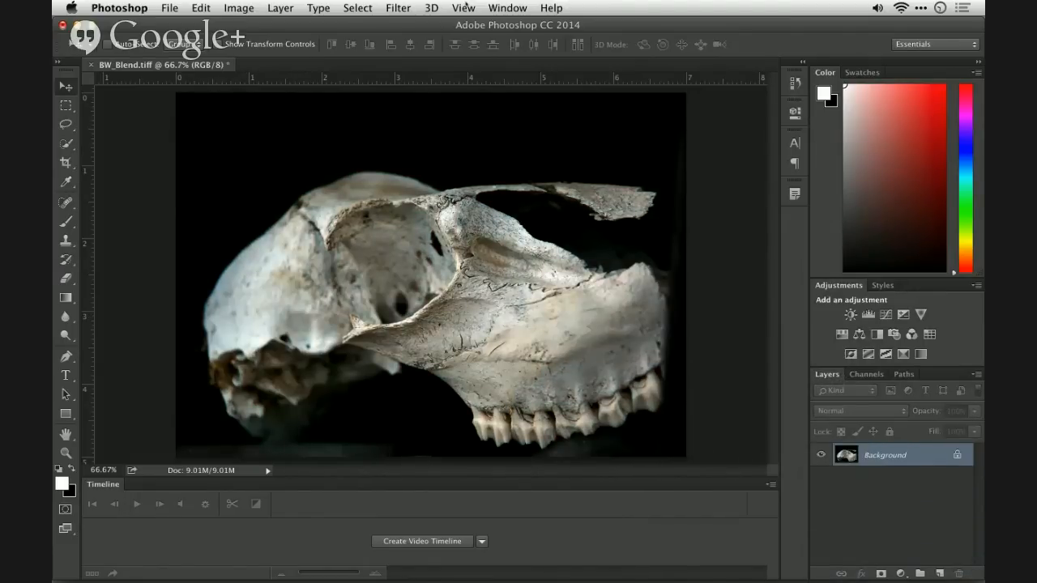
# - Open the Filter Gallery and expand the Sketch, Distort, Brush Strokes and Stylize filter categories
pyautogui.click(399, 8)
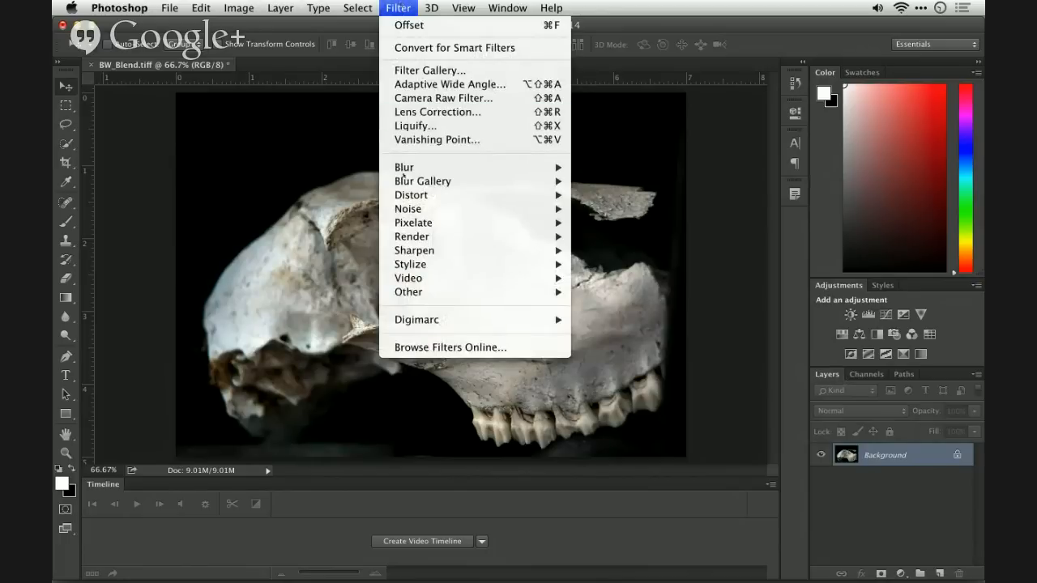
pyautogui.moveTo(518, 167)
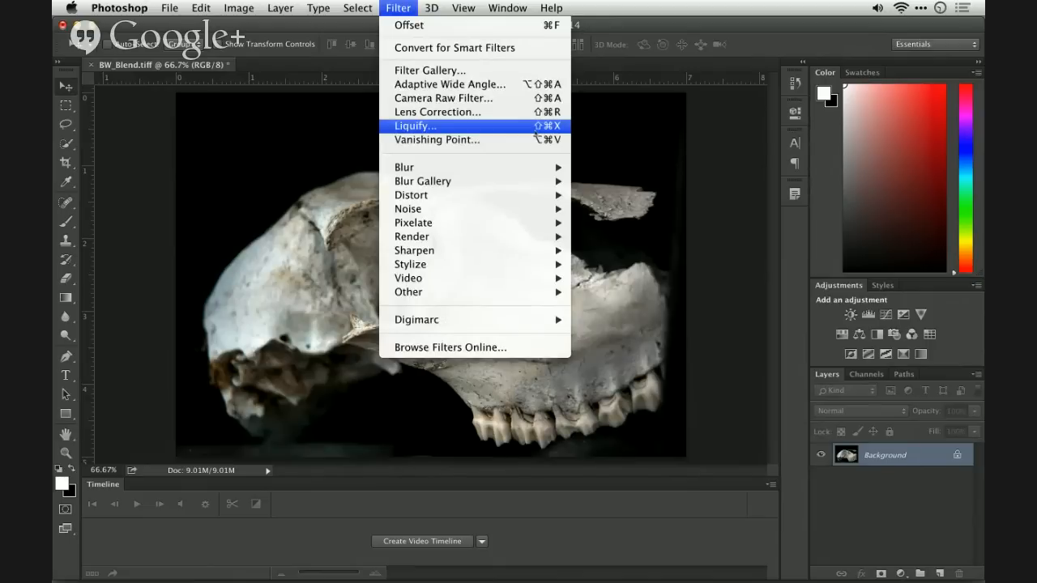
pyautogui.click(523, 74)
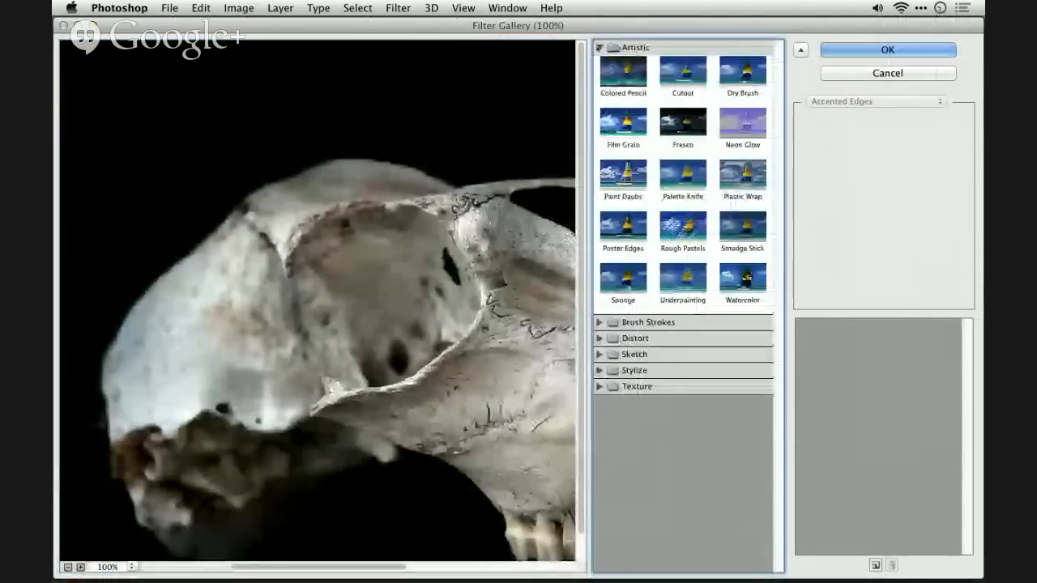
pyautogui.click(598, 355)
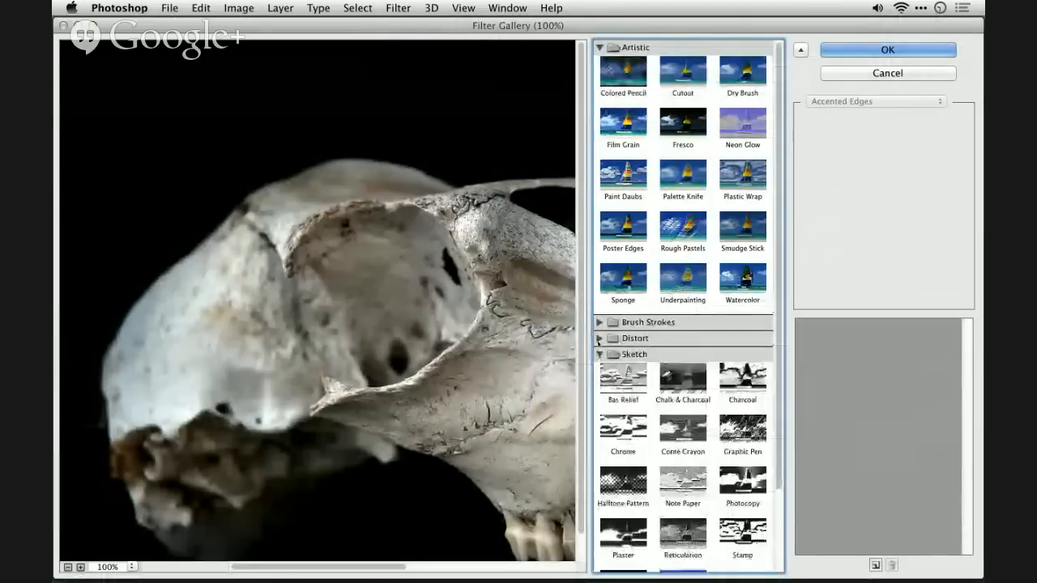
pyautogui.click(599, 338)
pyautogui.click(598, 322)
pyautogui.scroll(-5, 599, 341)
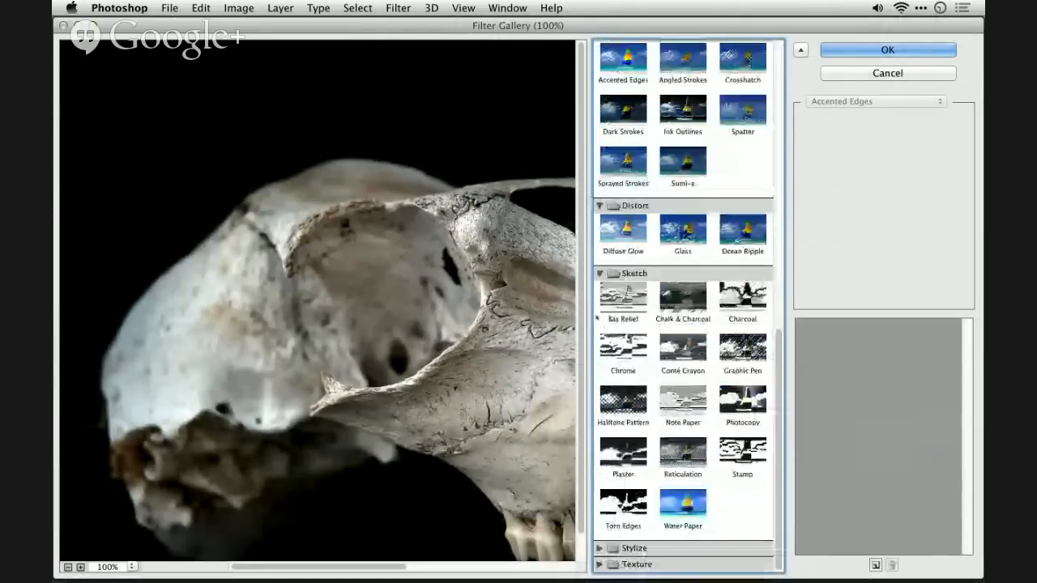
pyautogui.click(599, 548)
pyautogui.scroll(-2, 684, 324)
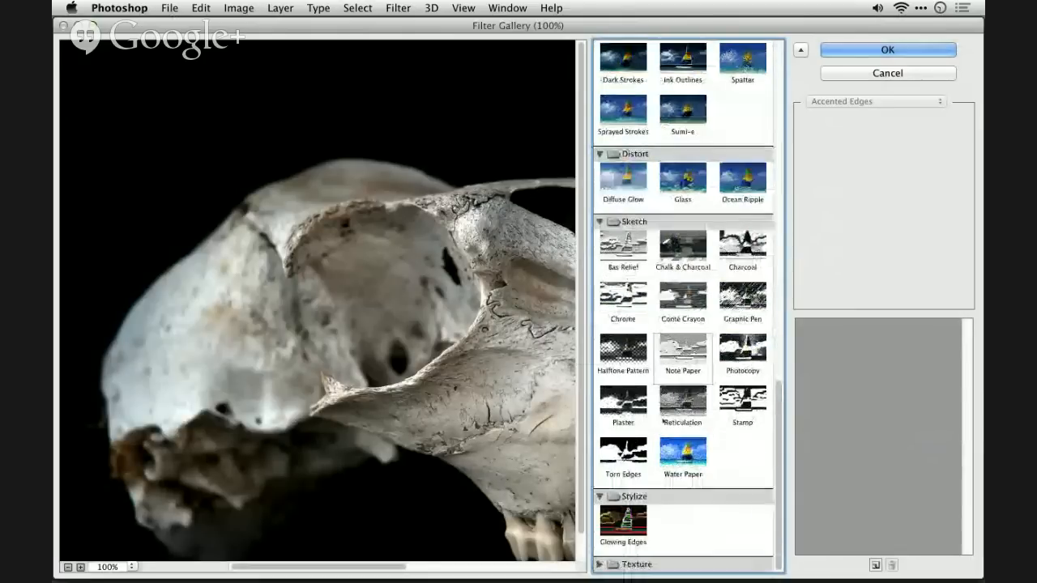
# - Apply Glowing Edges to the Background with Edge Width 4 and Edge Brightness 9
pyautogui.click(623, 522)
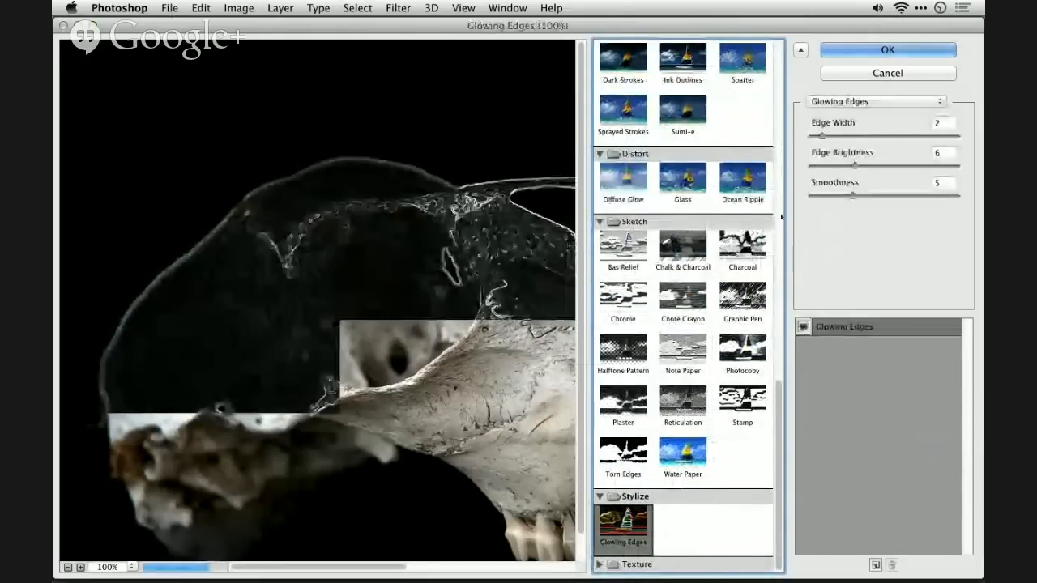
pyautogui.moveTo(821, 136); pyautogui.dragTo(844, 136)
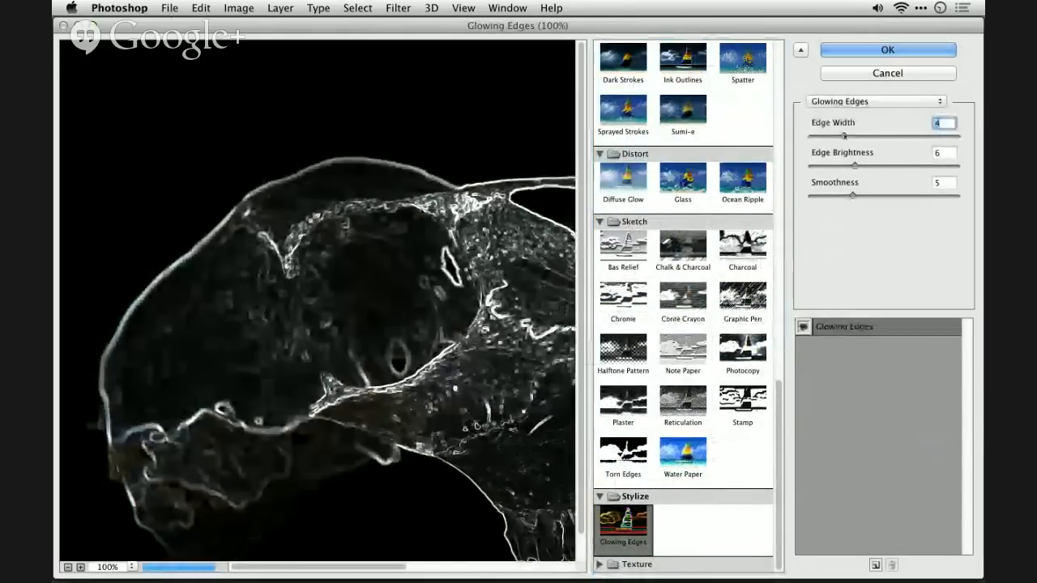
pyautogui.click(879, 165)
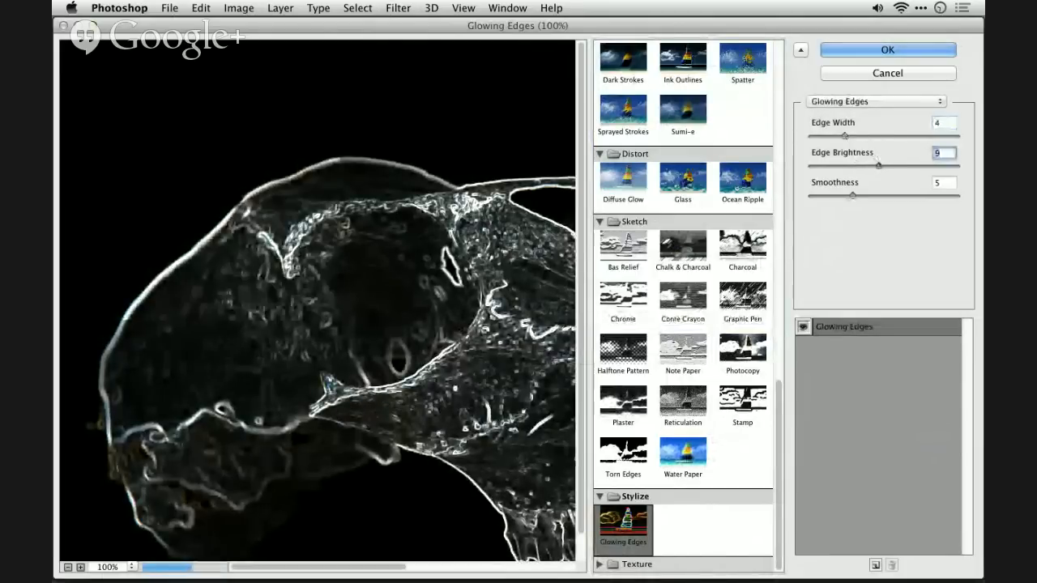
pyautogui.press('Return')
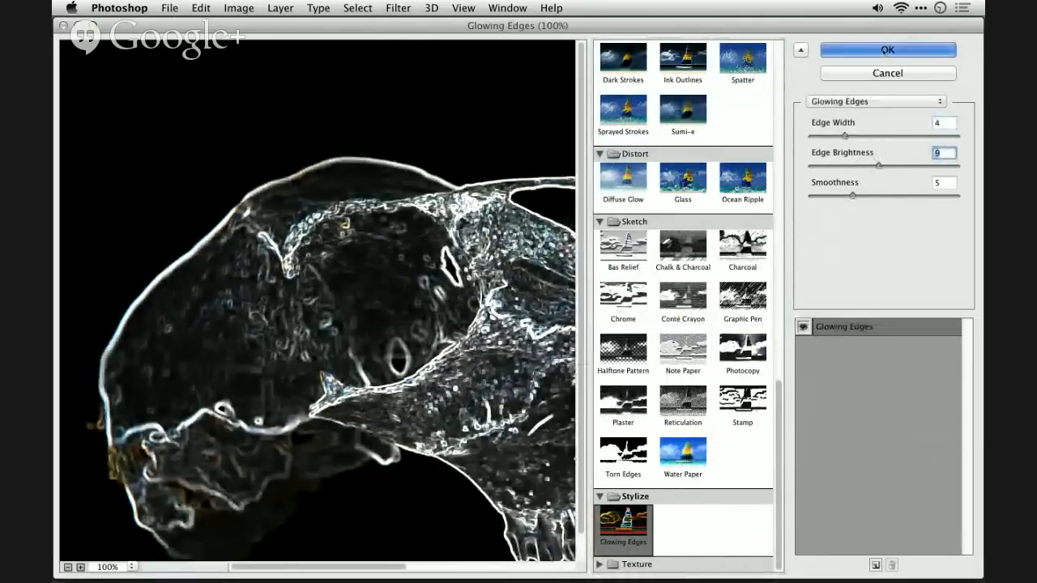
# - Fade the Filter Gallery effect using Screen mode at 100% opacity
pyautogui.click(201, 7)
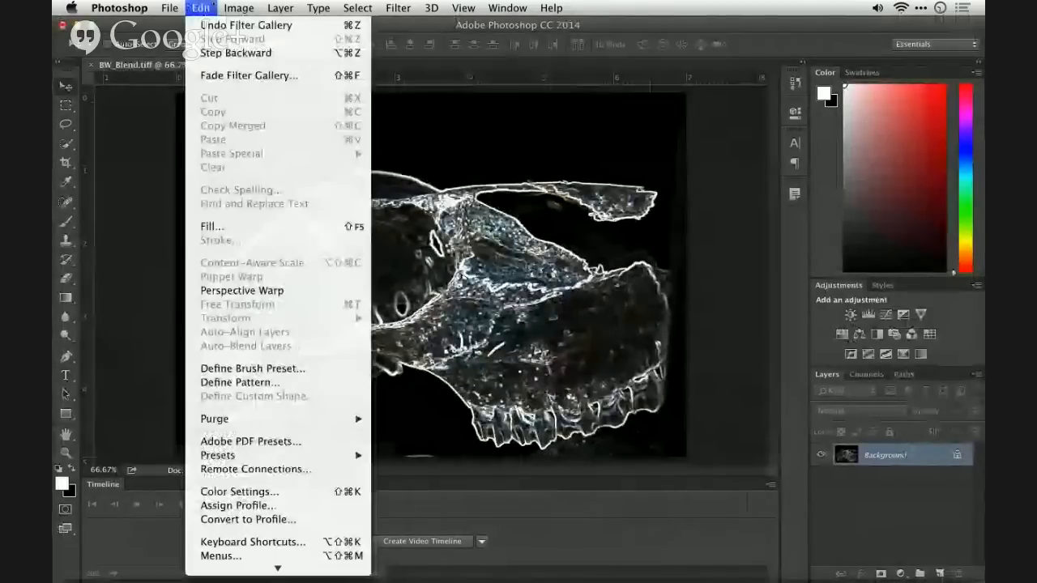
pyautogui.click(243, 74)
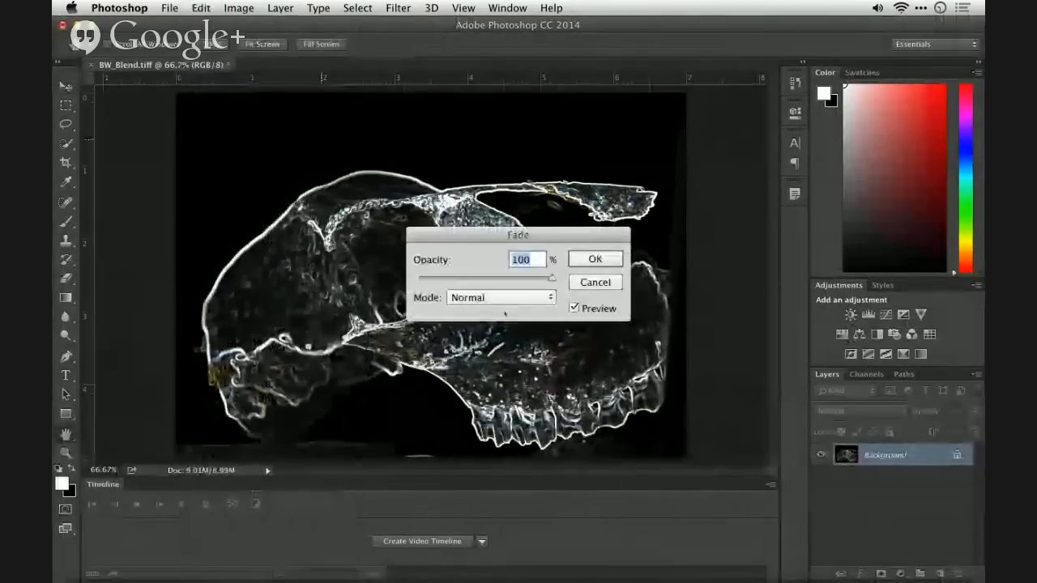
pyautogui.click(478, 298)
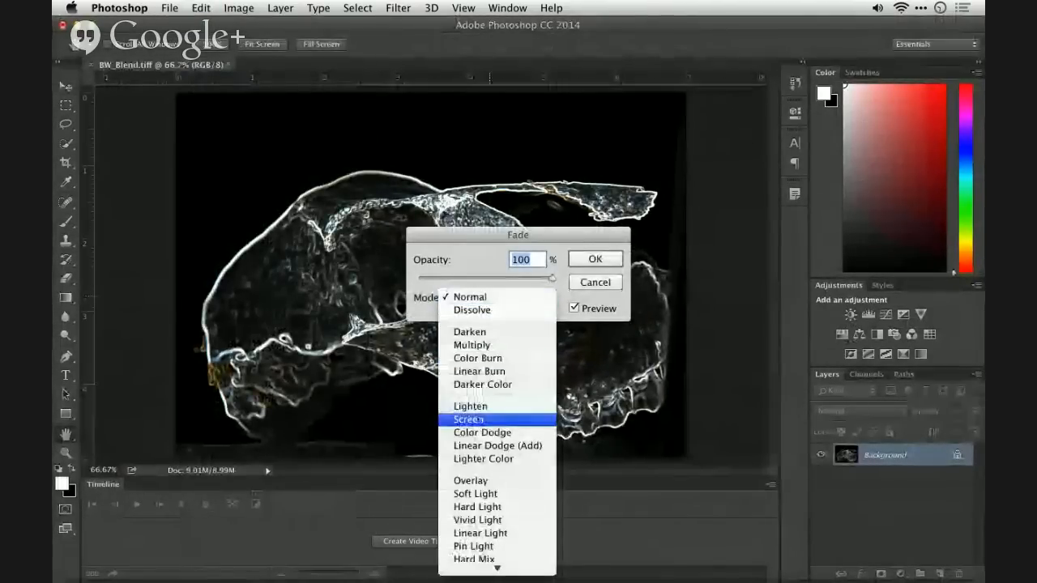
pyautogui.click(468, 419)
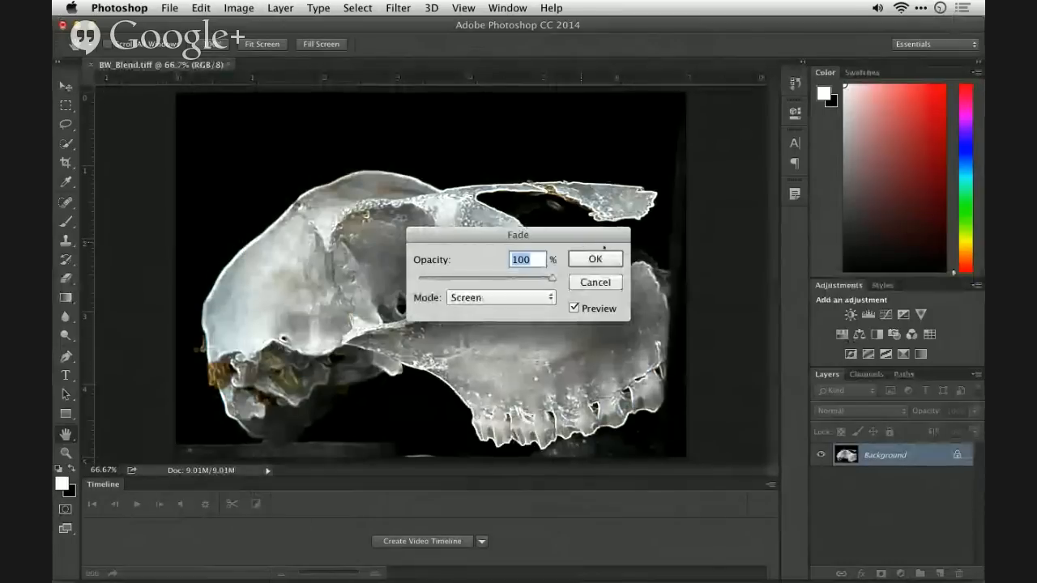
pyautogui.press('Return')
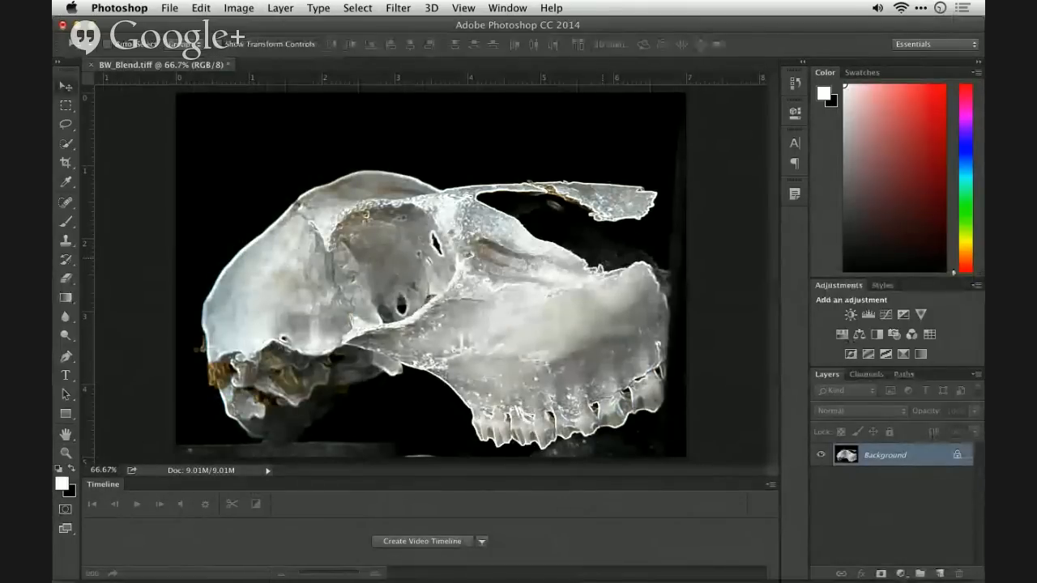
# - Undo the fade and the Glowing Edges filter, and convert the Background layer for Smart Filters
pyautogui.press('super+alt+z')
pyautogui.press('super+alt+z')
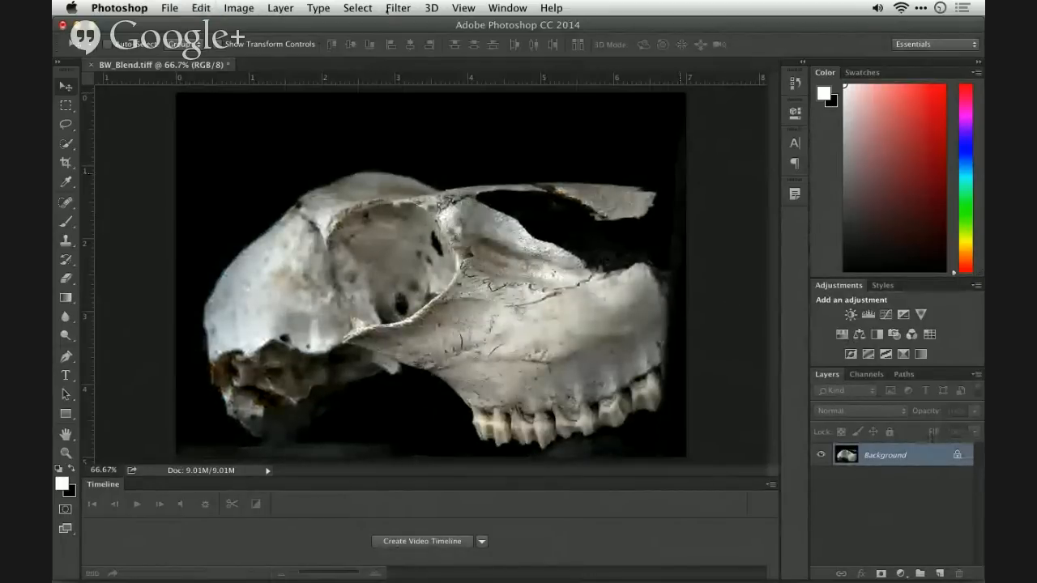
pyautogui.click(397, 8)
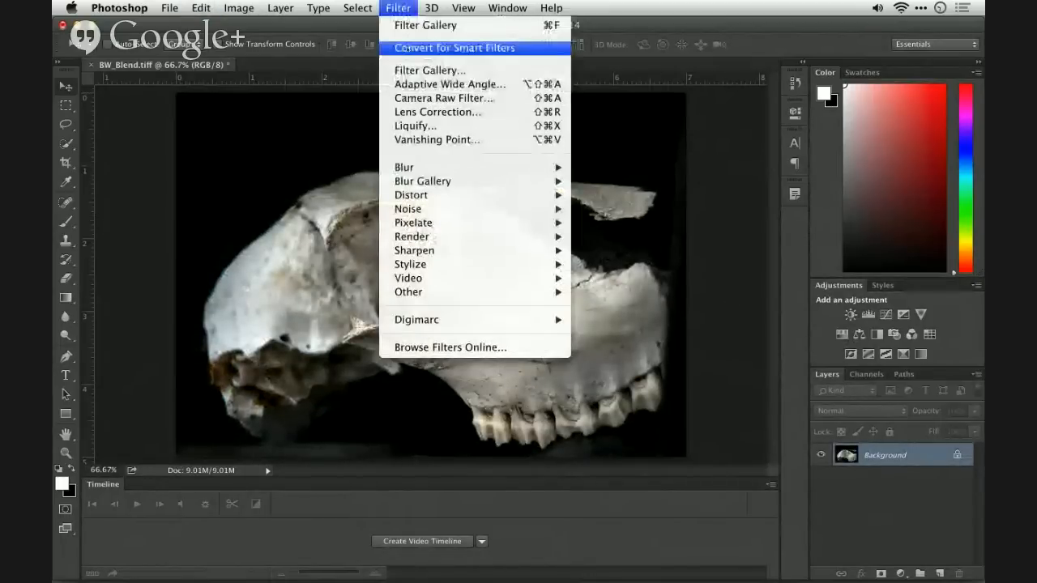
pyautogui.click(502, 47)
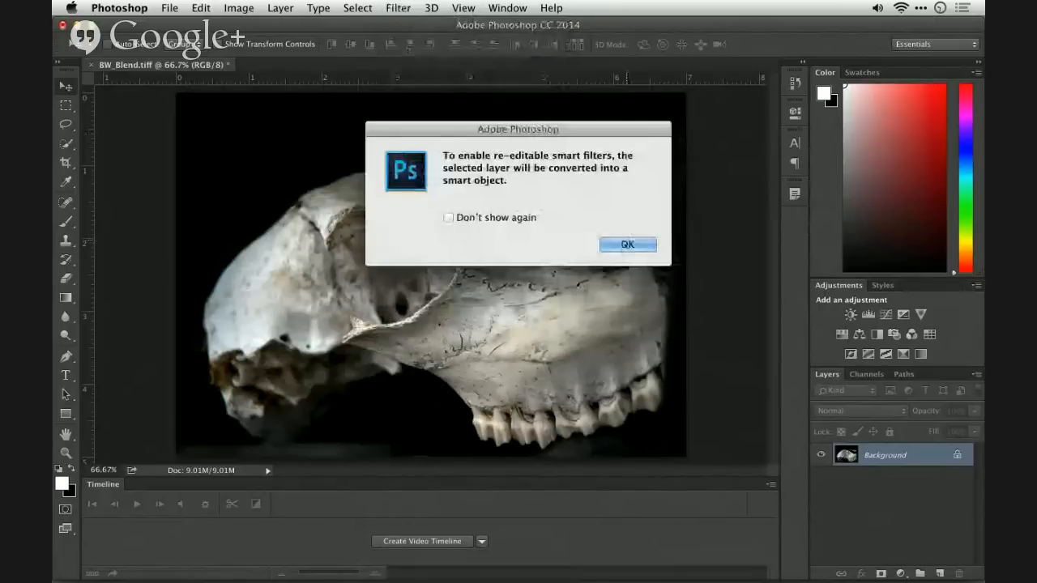
pyautogui.click(627, 243)
# - Reapply Glowing Edges to Layer 0 as a smart filter, keeping Edge Width 4, Edge Brightness 9 and Smoothness 5
pyautogui.click(404, 7)
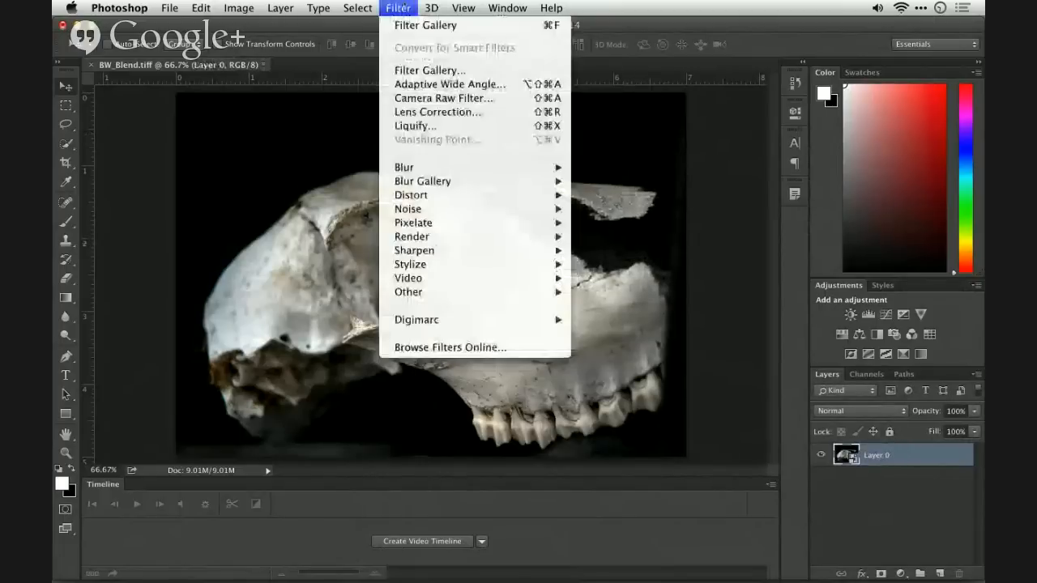
pyautogui.click(404, 22)
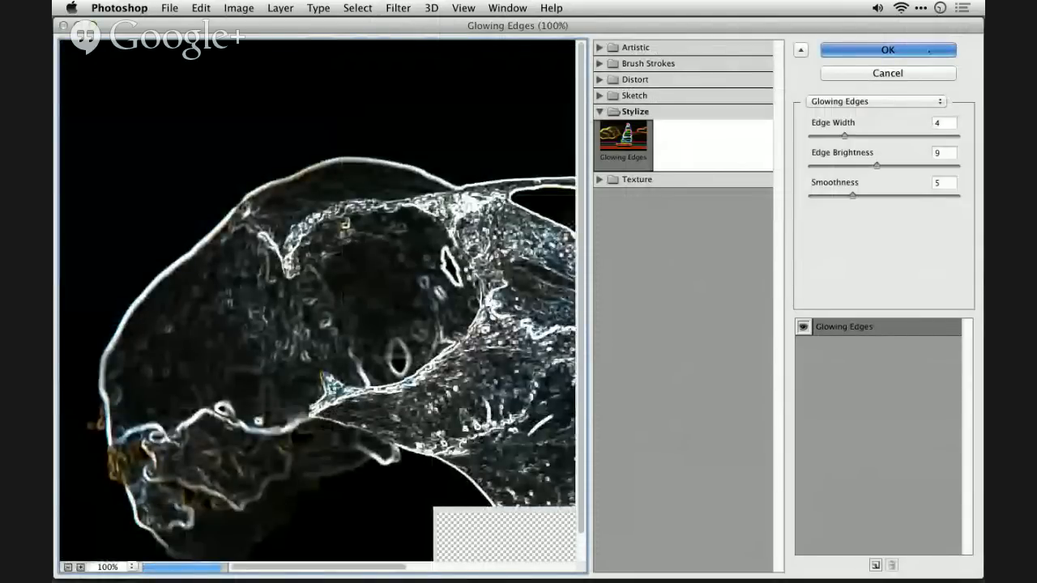
pyautogui.click(929, 50)
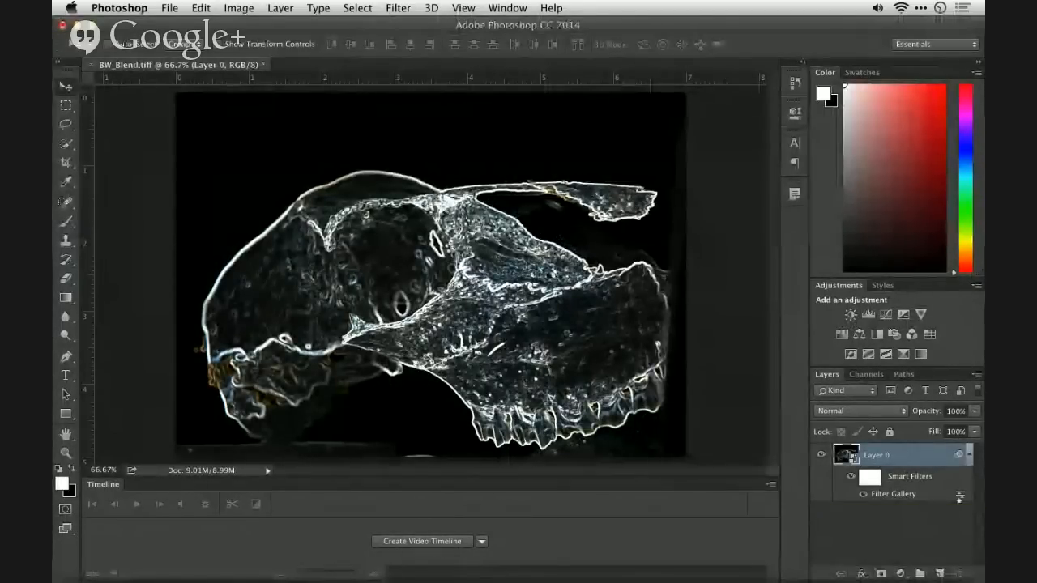
# - Set the Filter Gallery smart filter's blending to Screen at 60% opacity and compare the image with the smart filters hidden
pyautogui.doubleClick(959, 498)
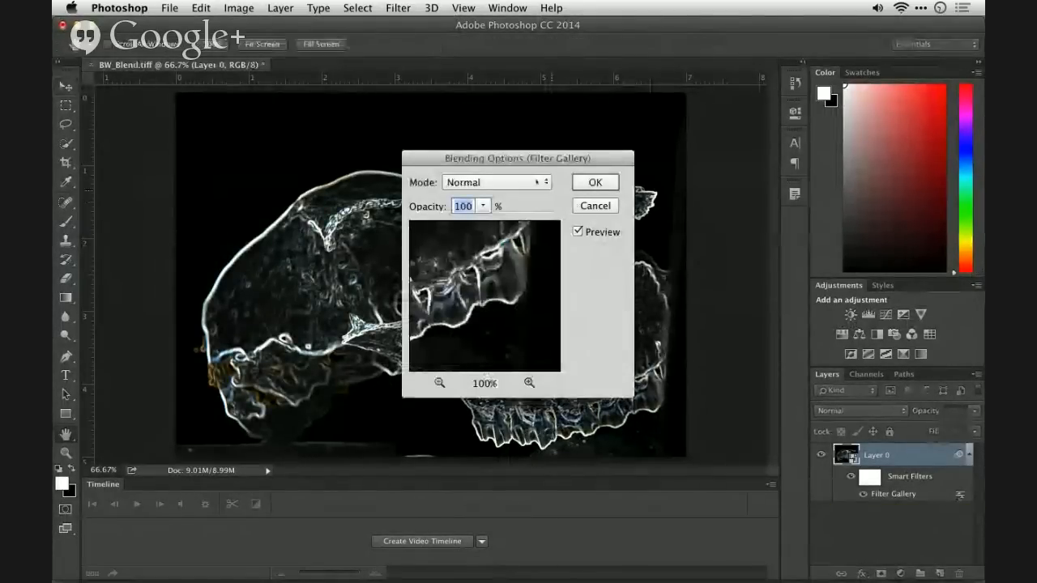
pyautogui.click(499, 182)
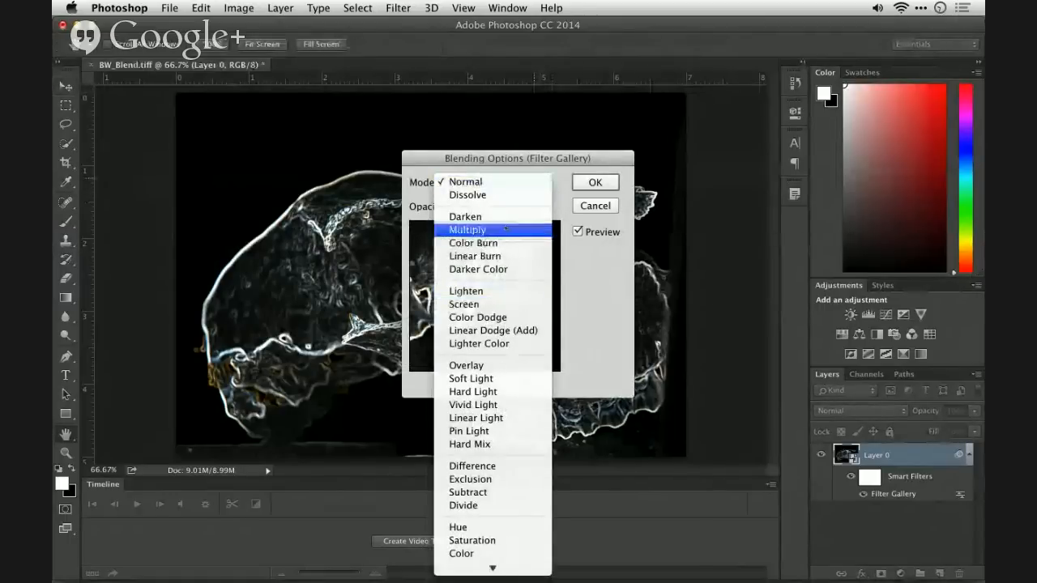
pyautogui.click(469, 304)
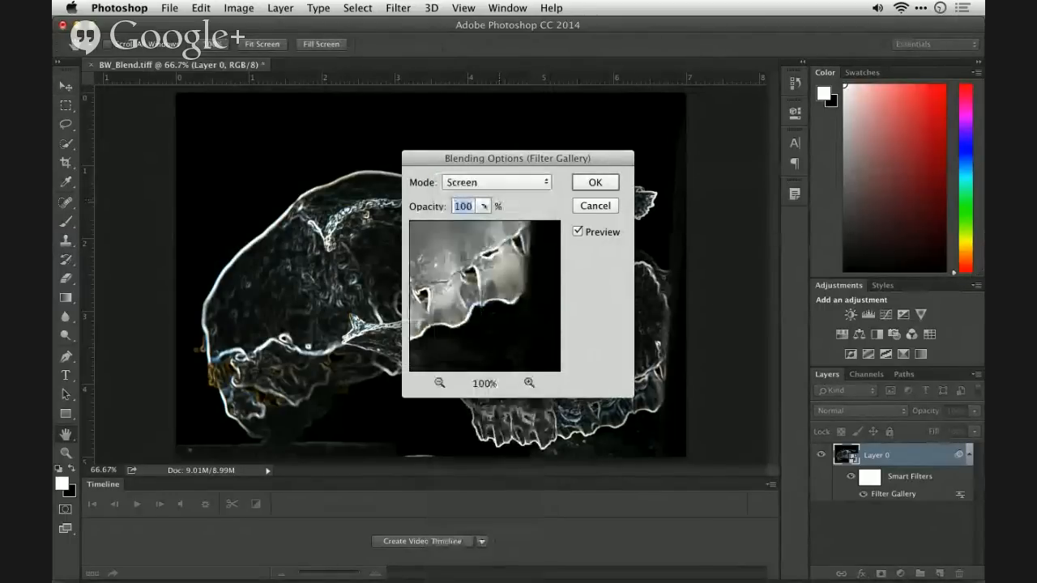
pyautogui.click(483, 207)
pyautogui.moveTo(487, 223); pyautogui.dragTo(457, 224)
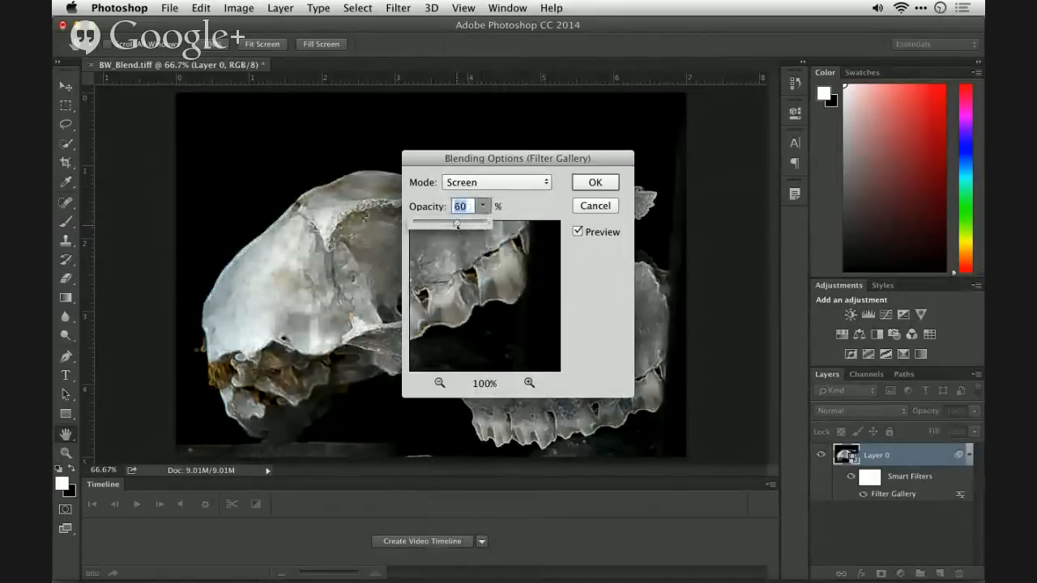
pyautogui.press('Return')
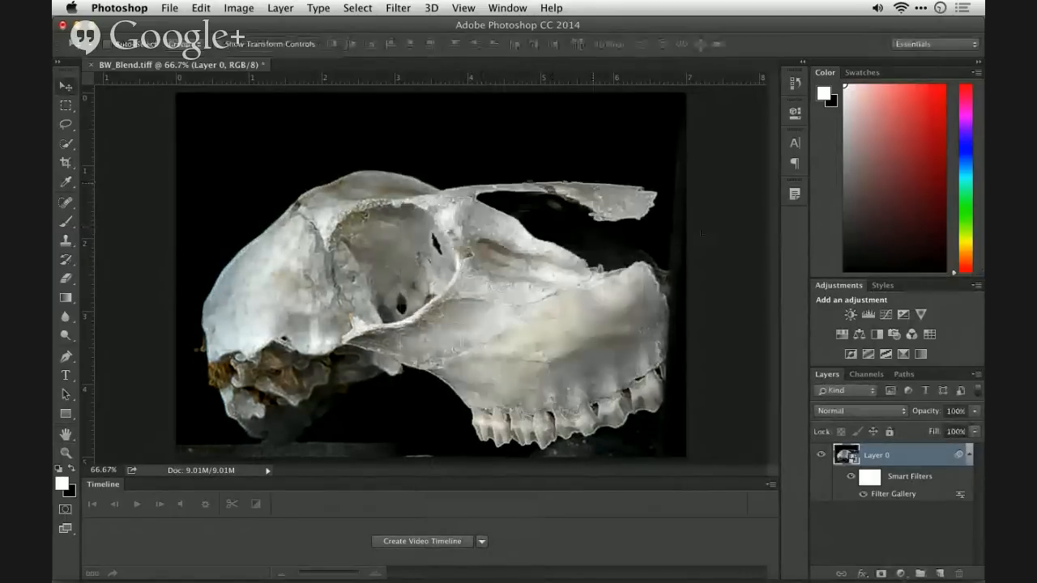
pyautogui.click(852, 476)
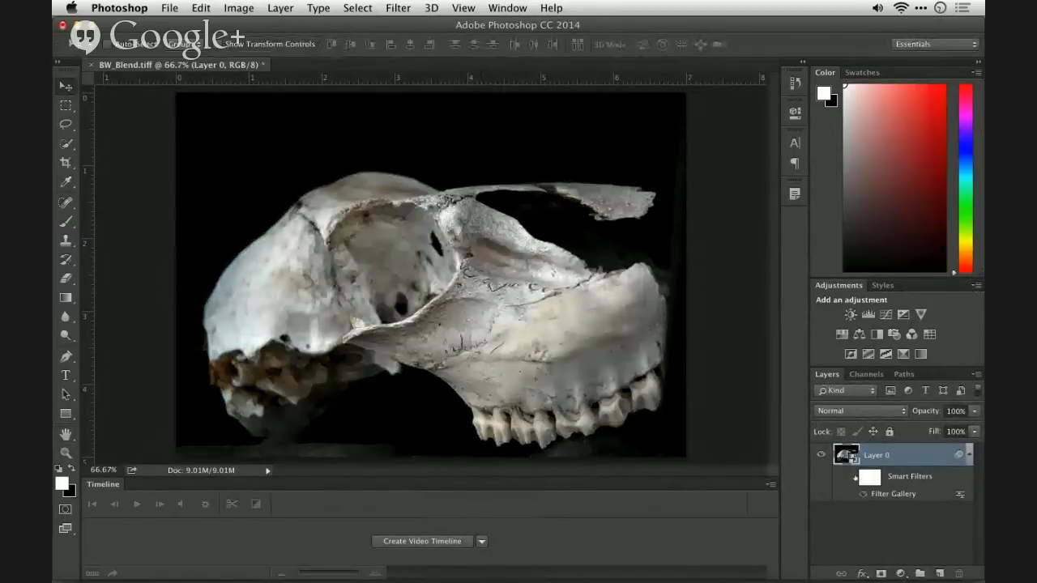
pyautogui.click(851, 477)
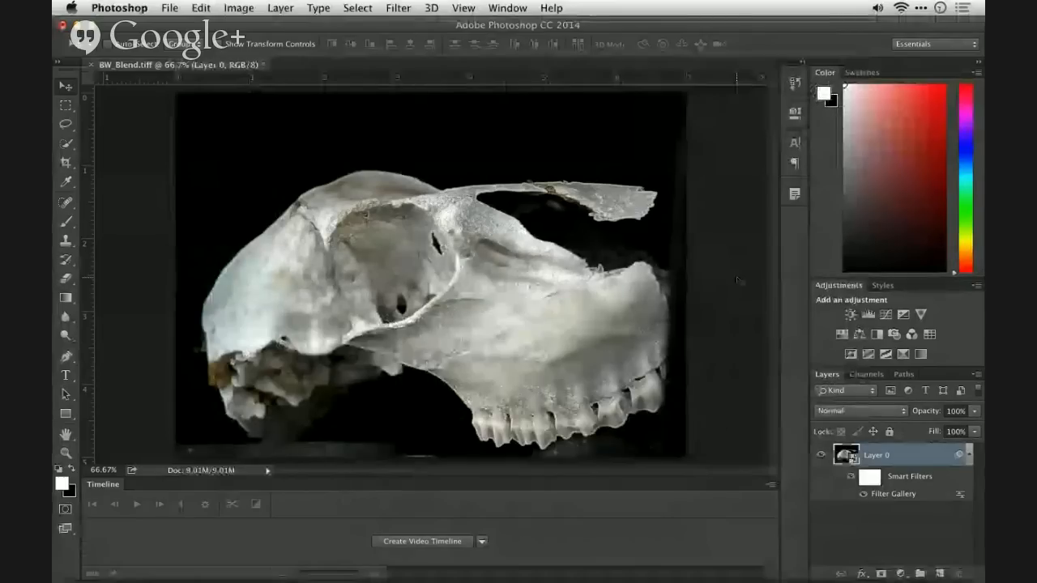
pyautogui.press('super+Tab')
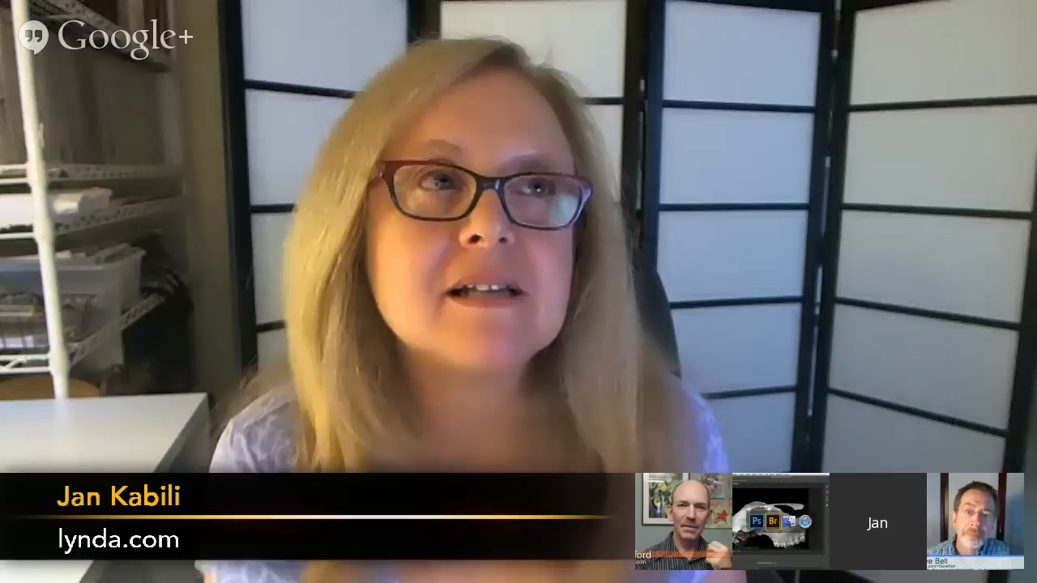
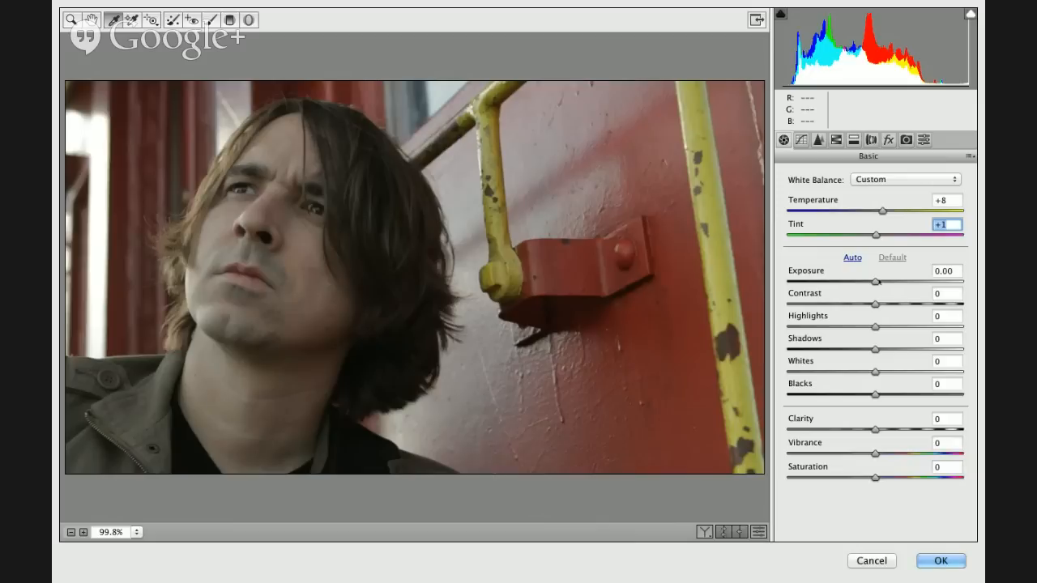
# - Lower the Camera Raw filter's Exposure to -0.55 and Highlights to -26
pyautogui.moveTo(875, 281); pyautogui.dragTo(853, 327)
pyautogui.click(857, 282)
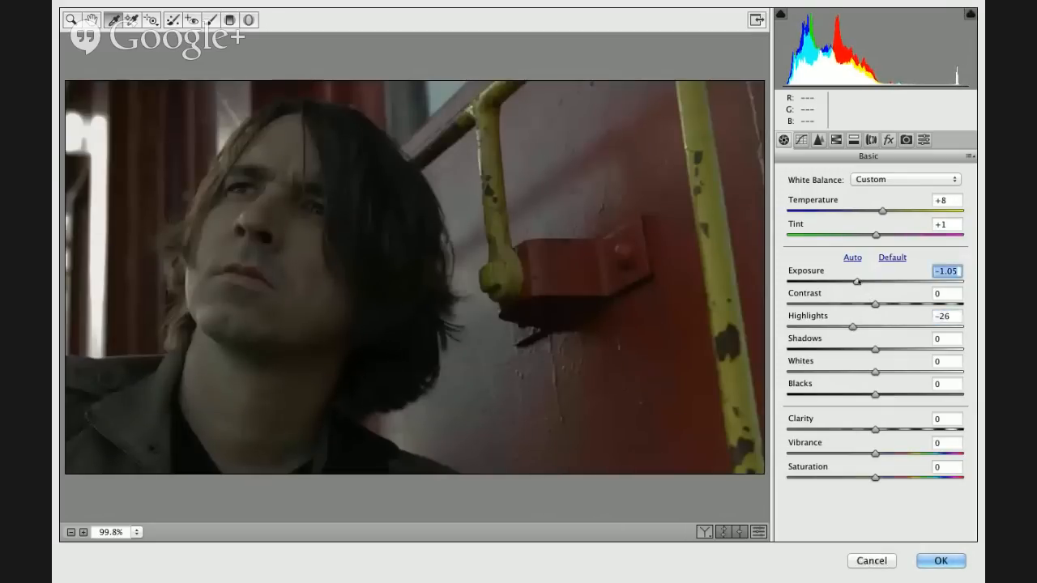
pyautogui.moveTo(857, 282); pyautogui.dragTo(866, 282)
pyautogui.moveTo(852, 327); pyautogui.dragTo(852, 326)
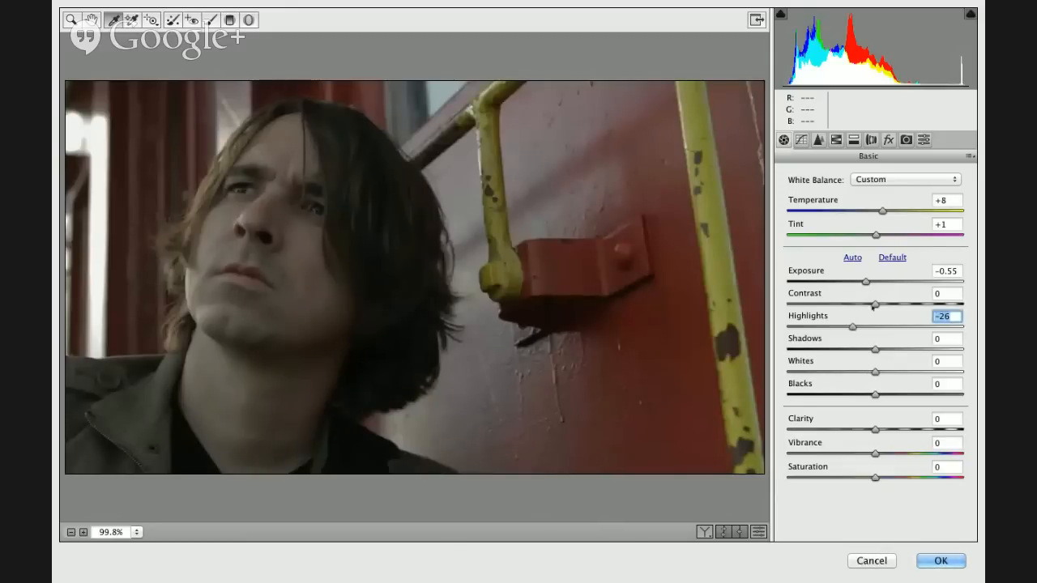
pyautogui.press('alt')
pyautogui.moveTo(865, 281); pyautogui.dragTo(865, 281)
# - Raise Shadows to +69, set Exposure to -0.25 and increase Clarity to +93
pyautogui.moveTo(875, 349); pyautogui.dragTo(936, 348)
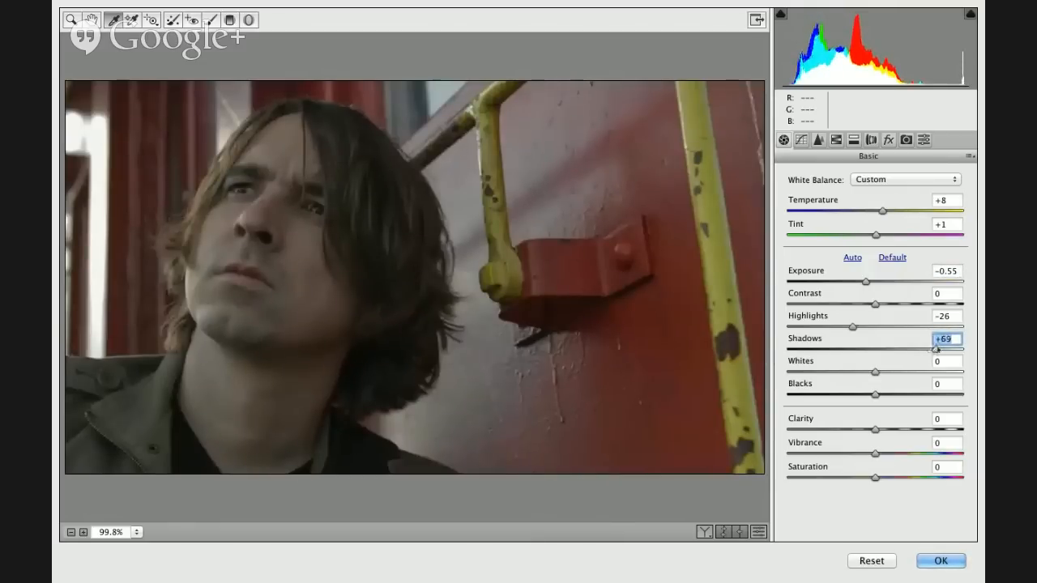
pyautogui.moveTo(865, 281); pyautogui.dragTo(869, 281)
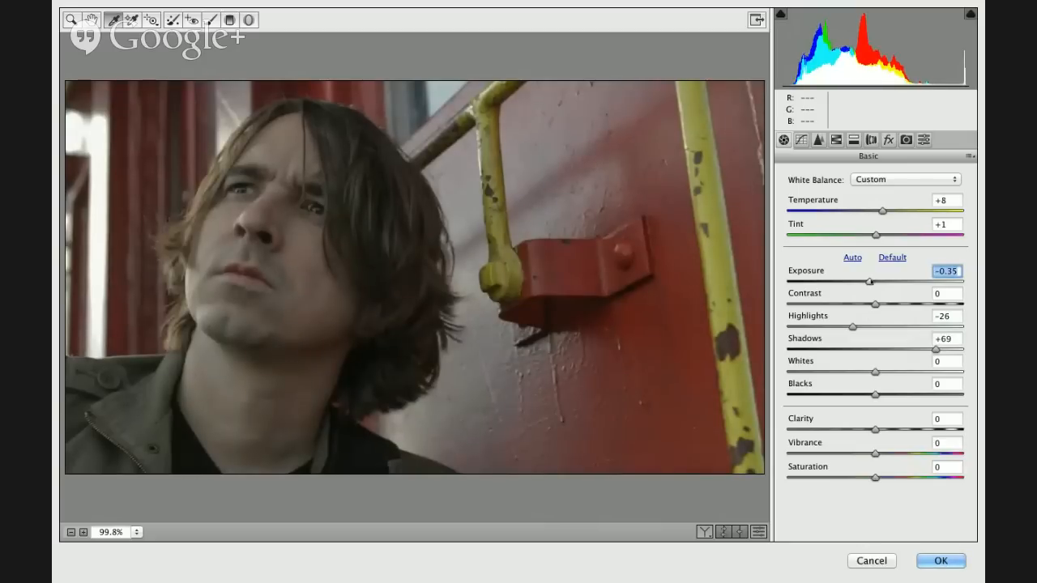
pyautogui.press('Up')
pyautogui.press('Up')
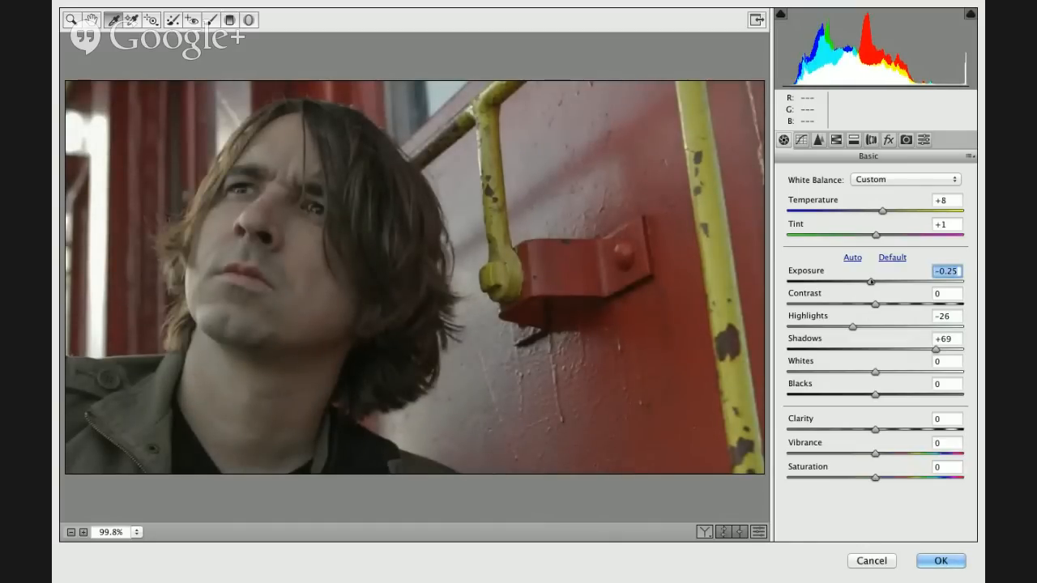
pyautogui.click(875, 430)
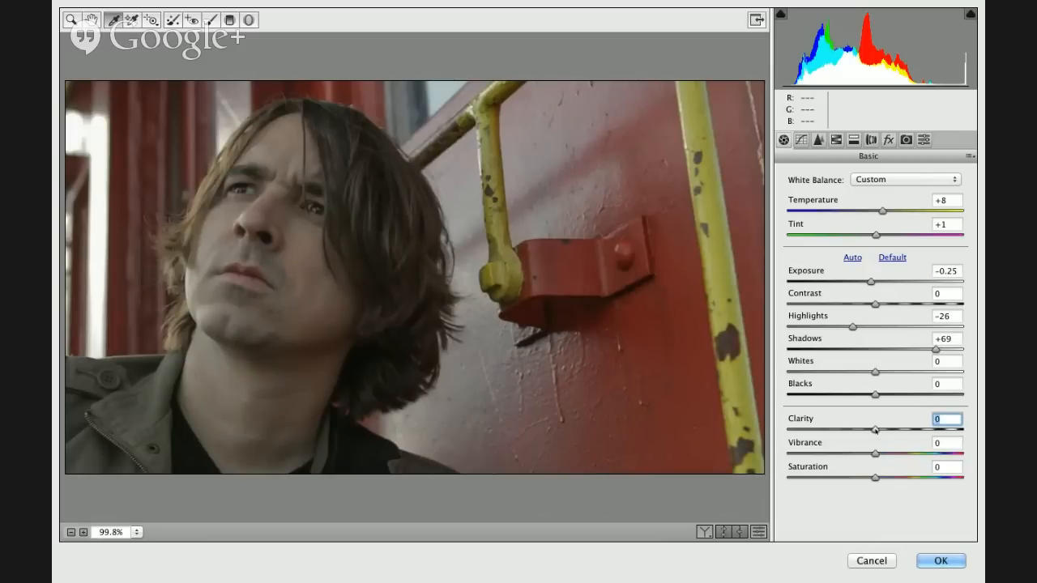
pyautogui.moveTo(875, 430); pyautogui.dragTo(957, 429)
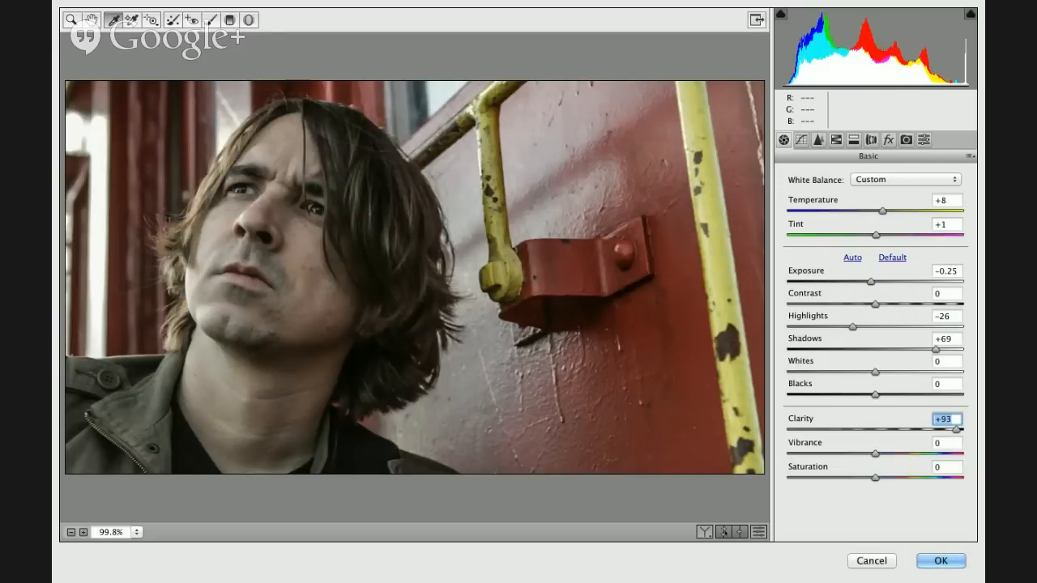
# - Compare before and after views, copy the current settings to the Before state, and show both images with Before/After Left/Right
pyautogui.click(704, 533)
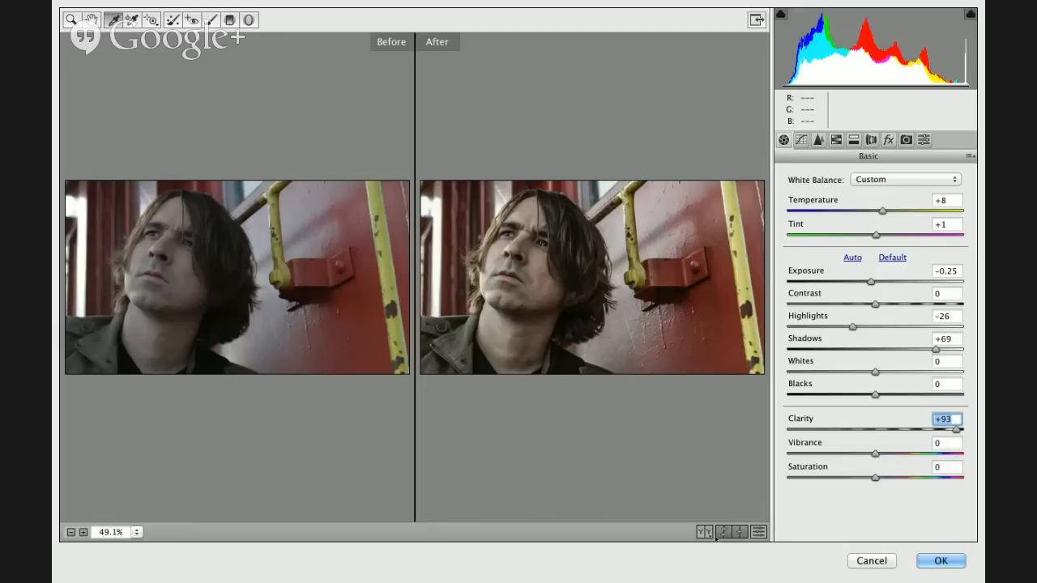
pyautogui.click(740, 532)
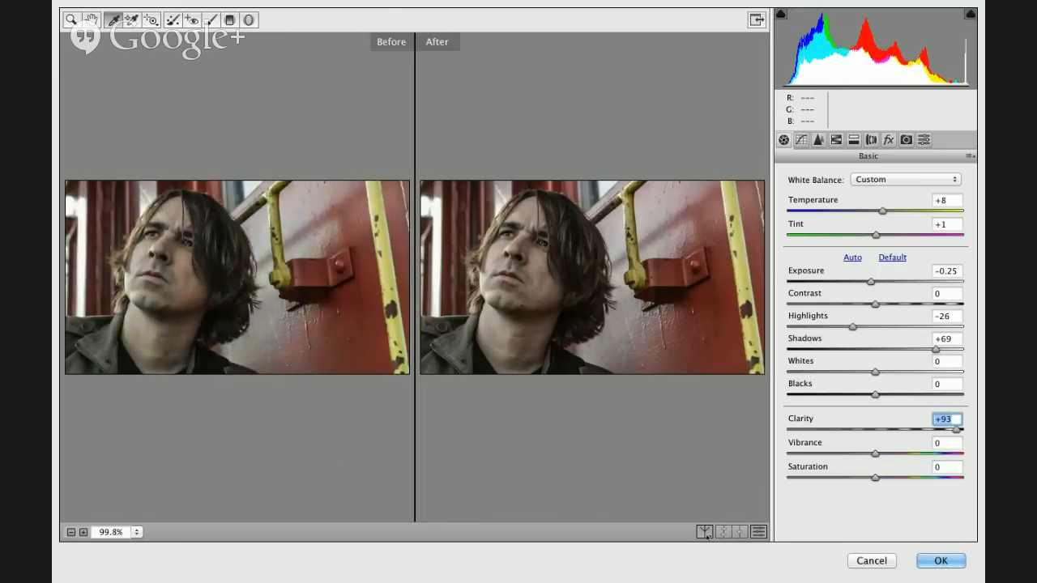
pyautogui.click(704, 532)
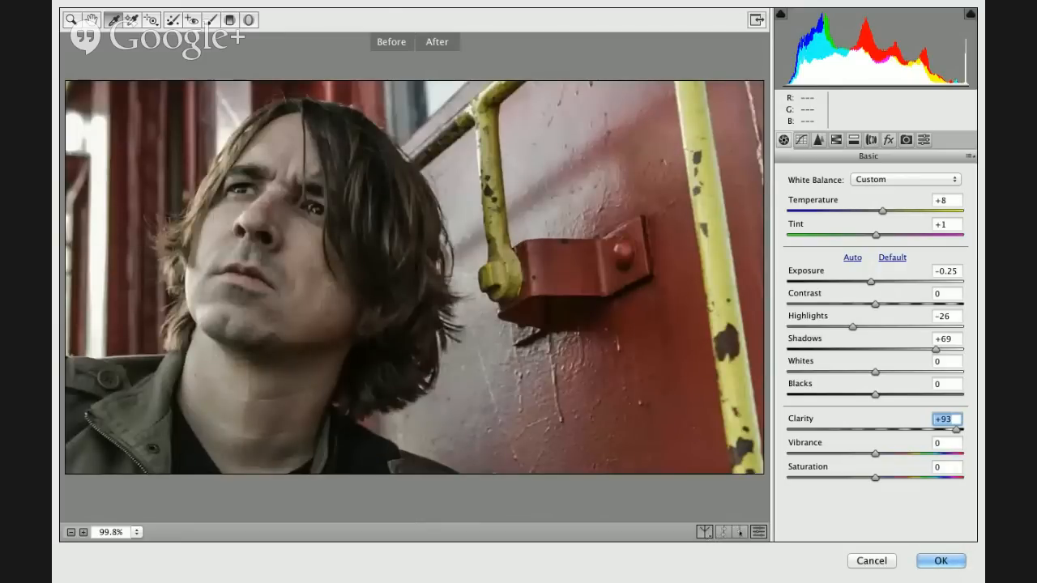
pyautogui.click(704, 532)
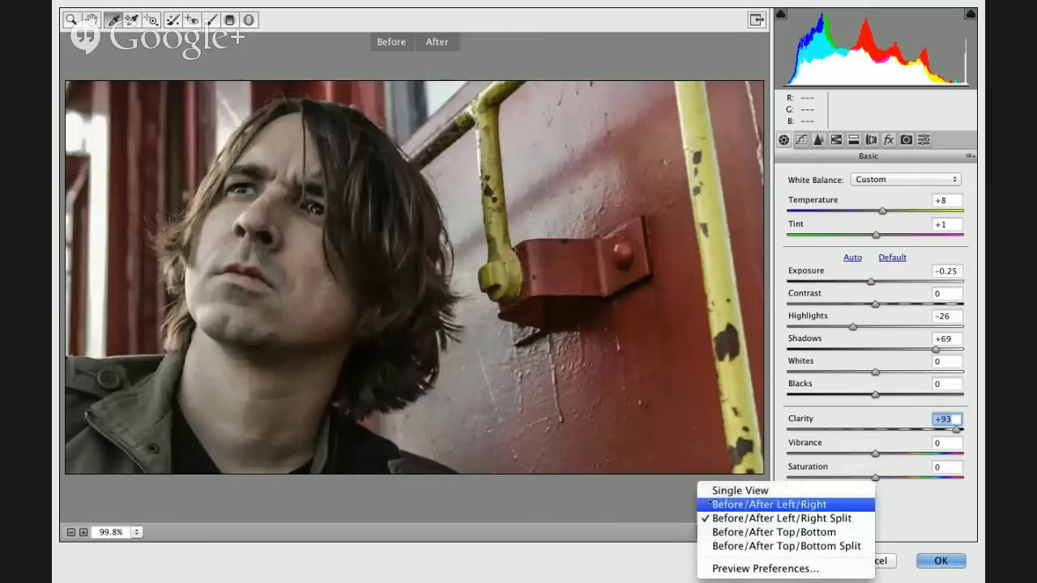
pyautogui.click(710, 504)
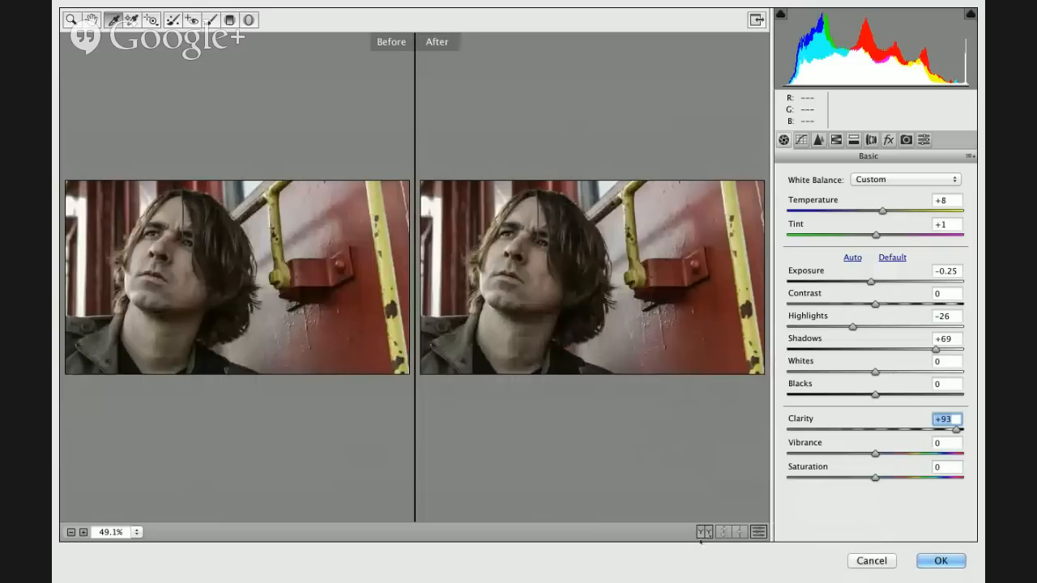
# - Examine the photo in the Top/Bottom Split and Left/Right Split comparisons, ending with the Before/After Top/Bottom view
pyautogui.click(705, 533)
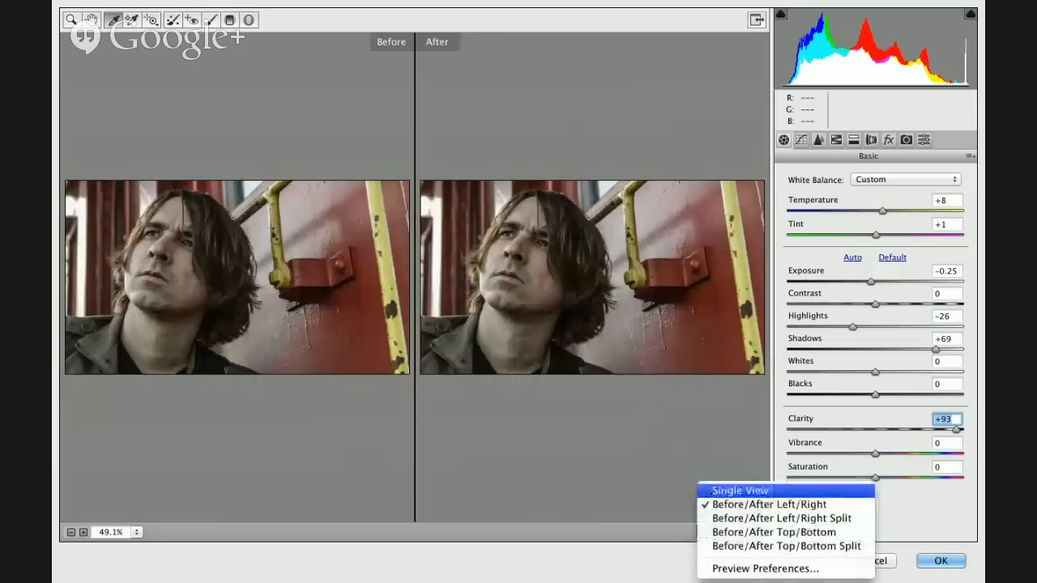
pyautogui.click(712, 547)
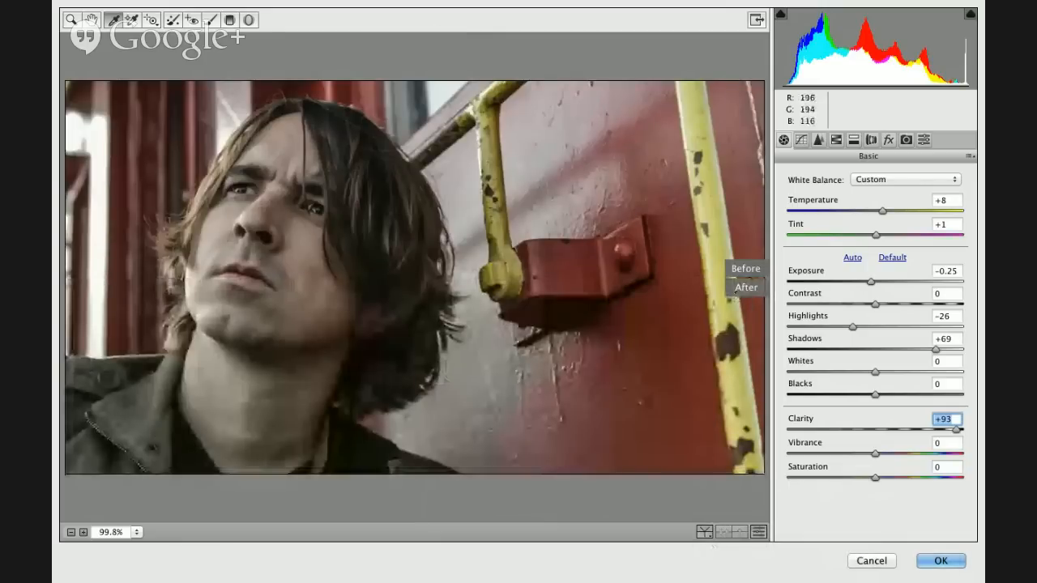
pyautogui.click(705, 532)
pyautogui.click(707, 532)
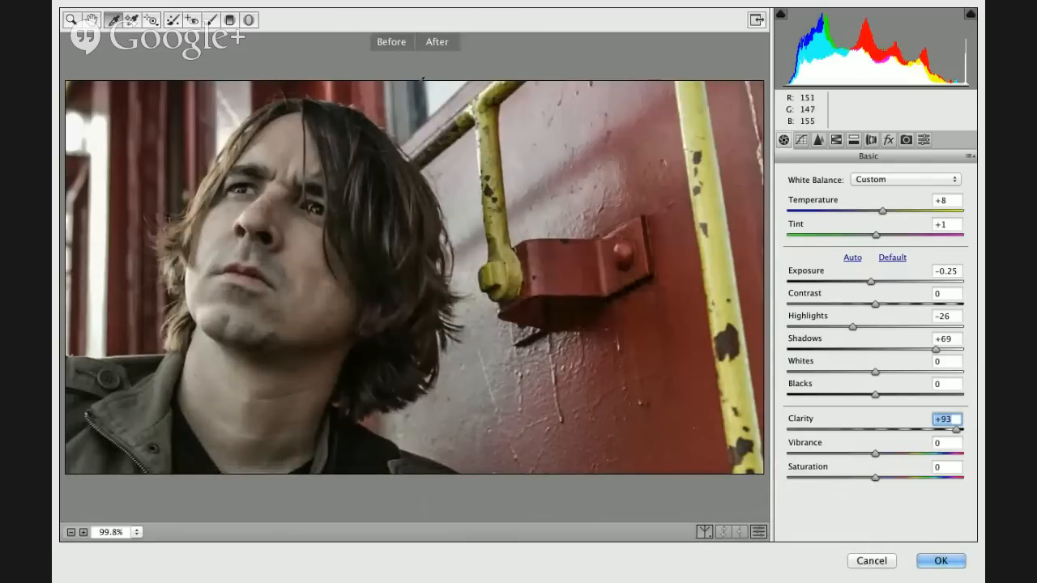
pyautogui.click(392, 41)
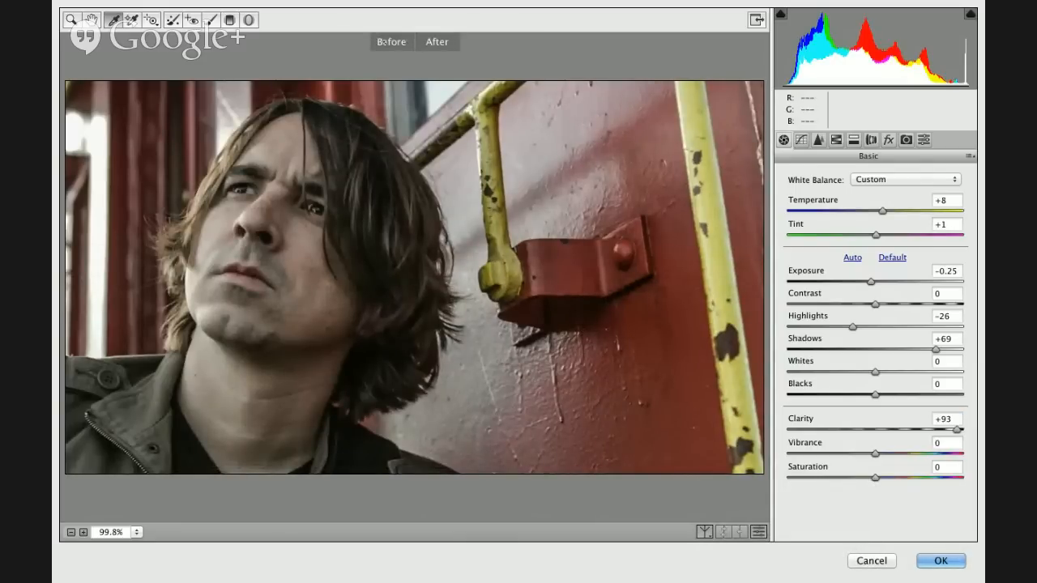
pyautogui.hscroll(5, 745, 492)
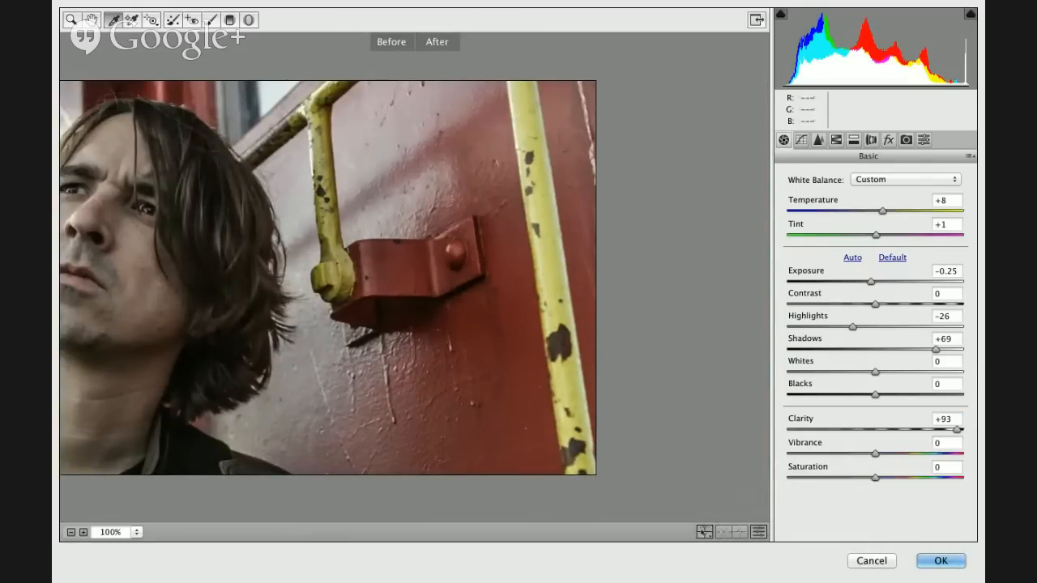
pyautogui.click(703, 532)
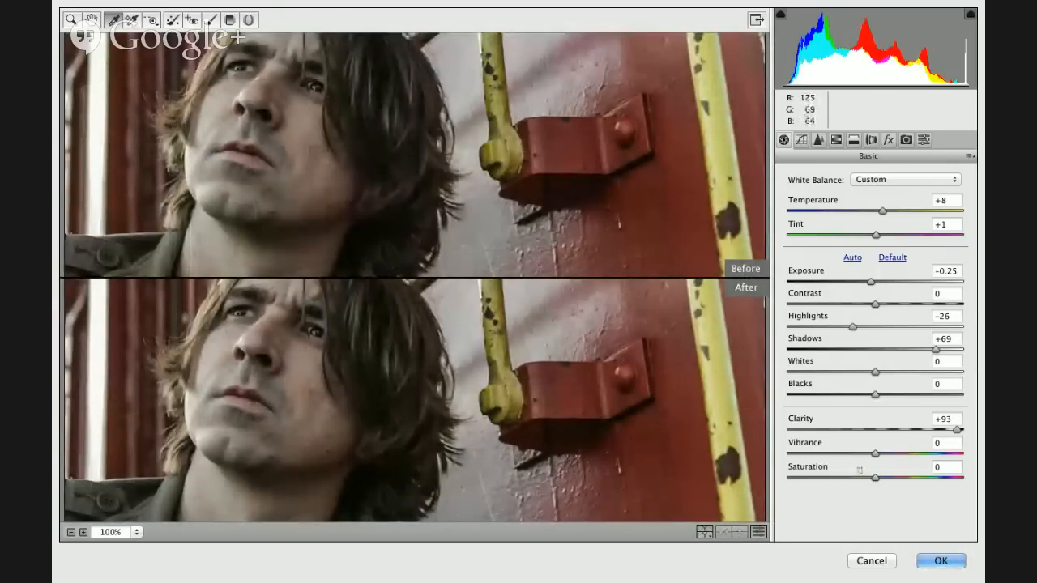
# - Set Vibrance to +74 and Saturation to -33, and return the preview to Single View
pyautogui.moveTo(875, 453); pyautogui.dragTo(940, 454)
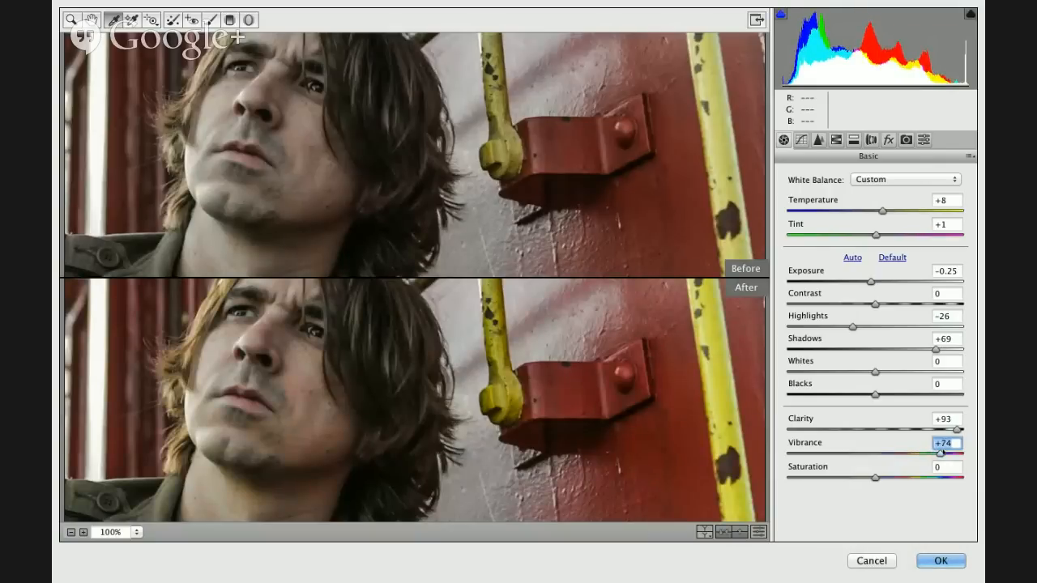
pyautogui.moveTo(854, 479); pyautogui.dragTo(846, 478)
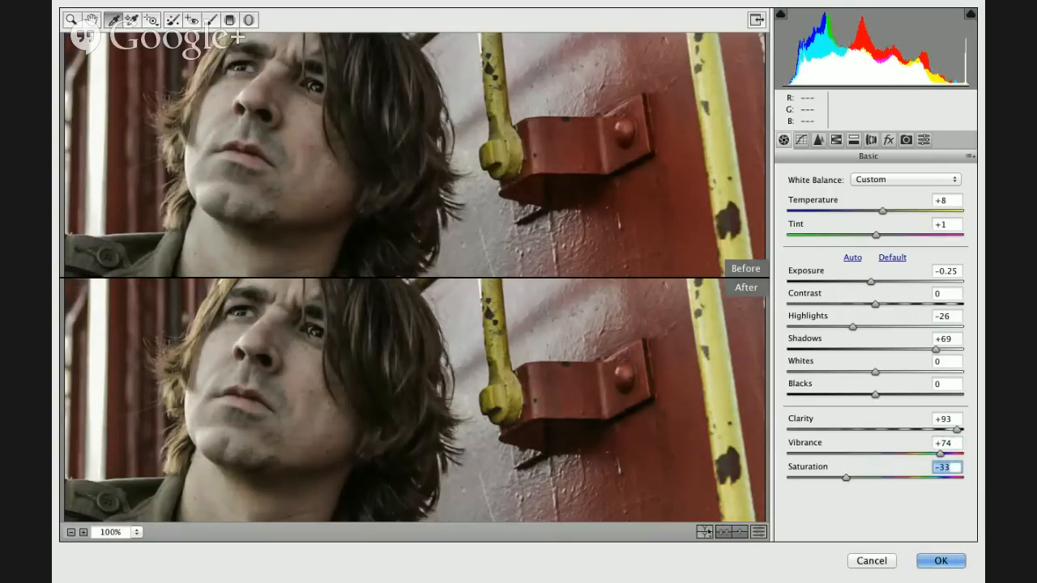
pyautogui.click(704, 532)
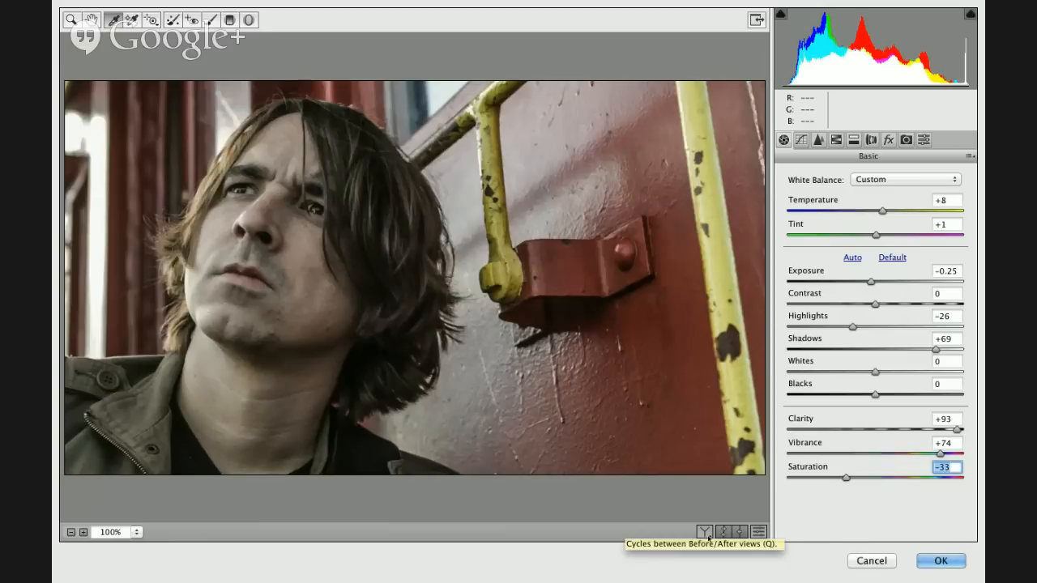
pyautogui.click(706, 533)
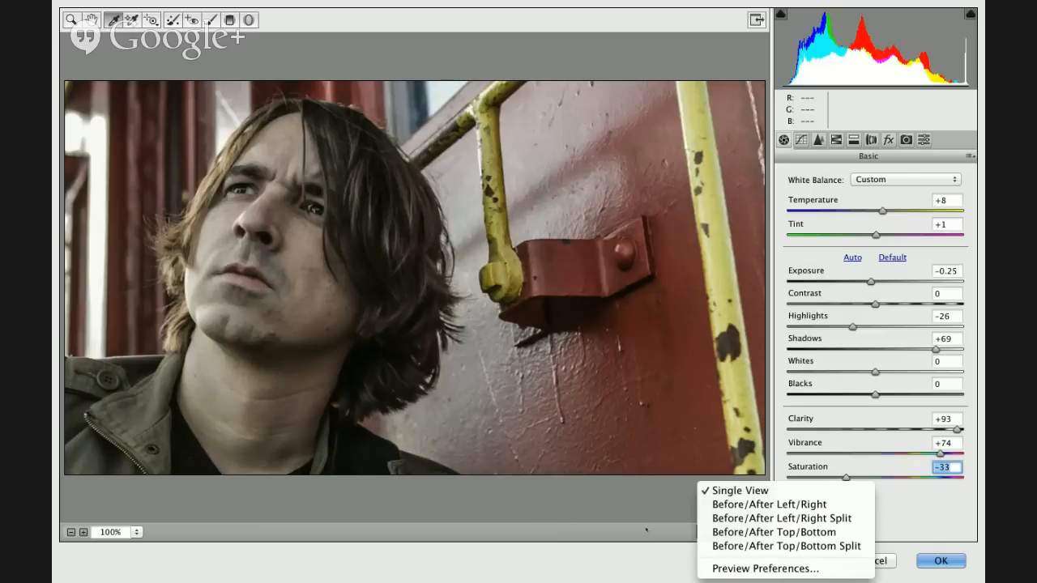
pyautogui.click(646, 531)
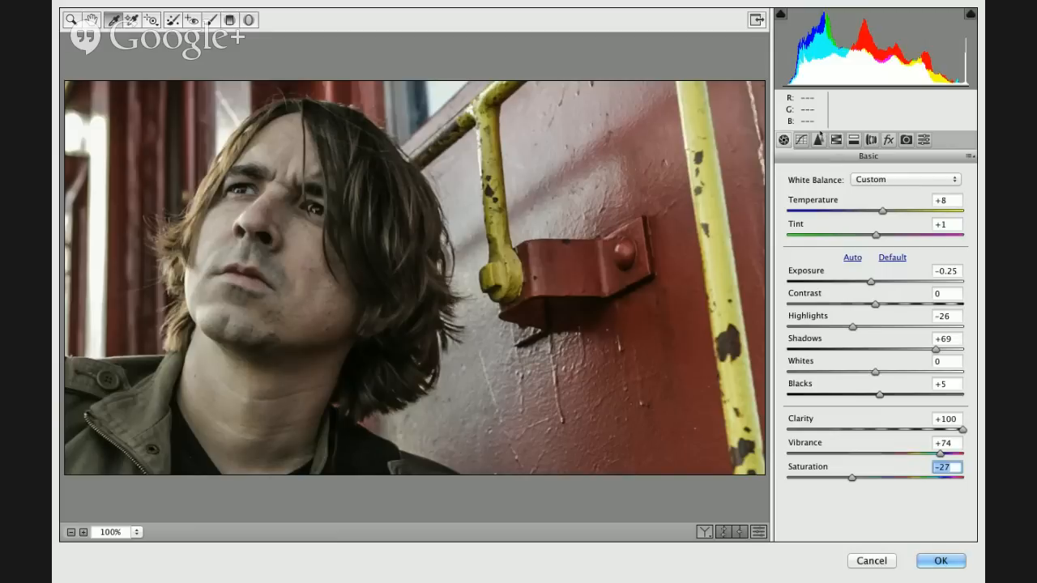
# - Apply the Medium Contrast point curve and adjust its highlight point to 191/203 and its midtone point to 123/130
pyautogui.click(800, 140)
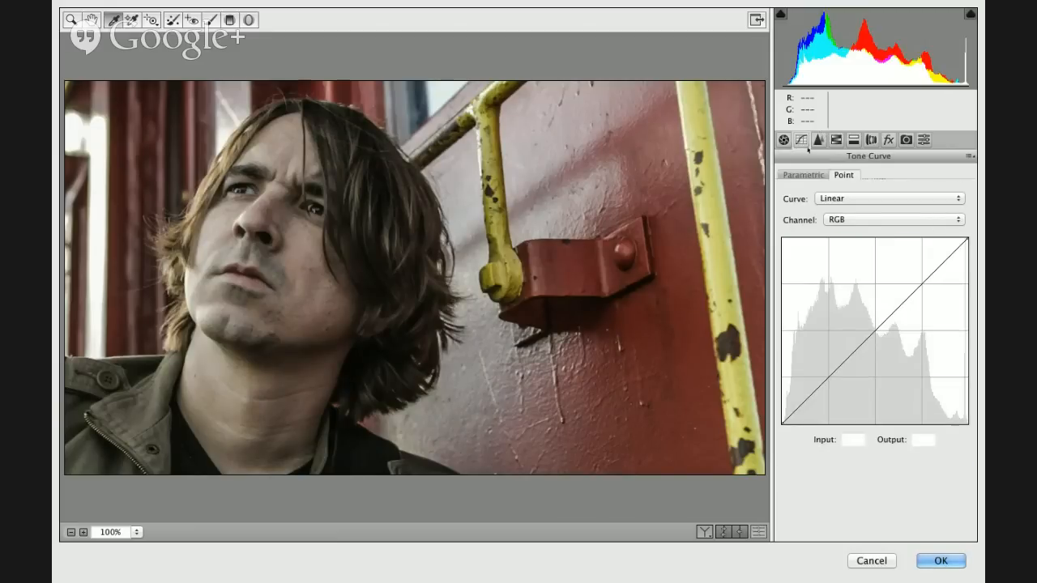
pyautogui.click(835, 199)
pyautogui.click(837, 211)
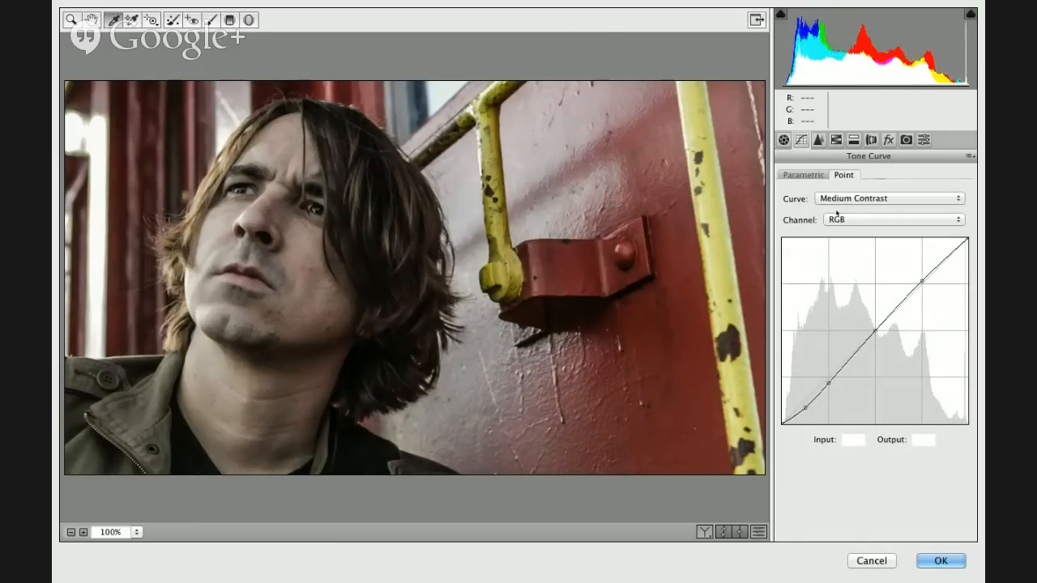
pyautogui.moveTo(921, 281); pyautogui.dragTo(921, 276)
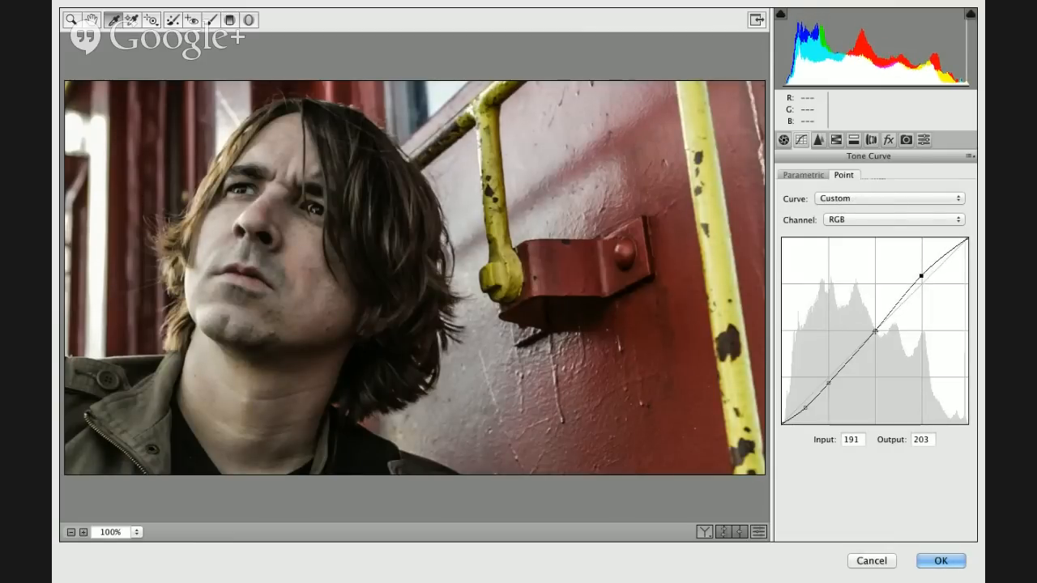
pyautogui.moveTo(874, 332); pyautogui.dragTo(871, 329)
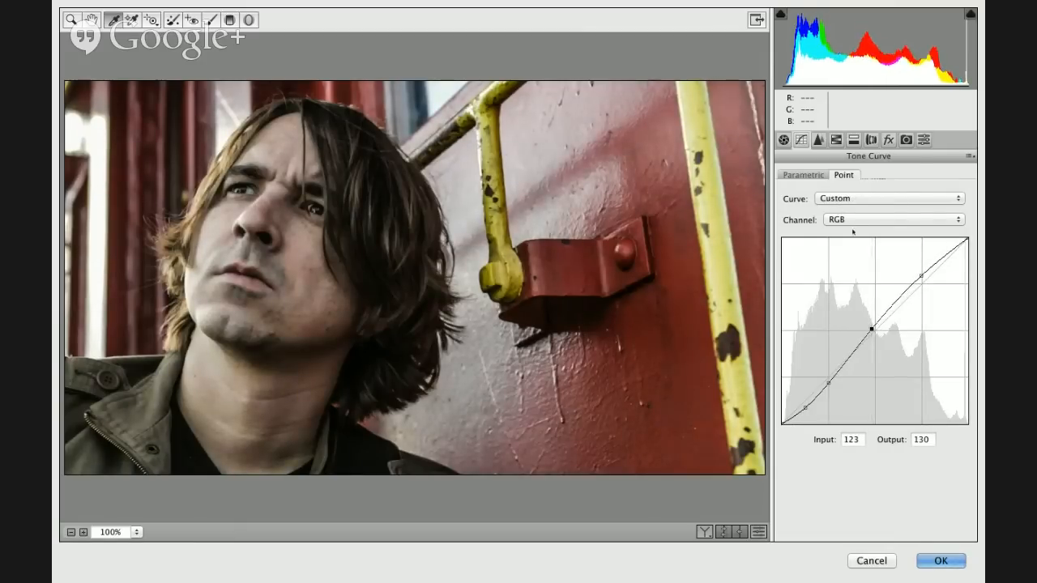
# - Sharpen the photo with Amount 14, Radius 2.3, Detail 50 and Masking 51, previewing the affected edges
pyautogui.click(819, 140)
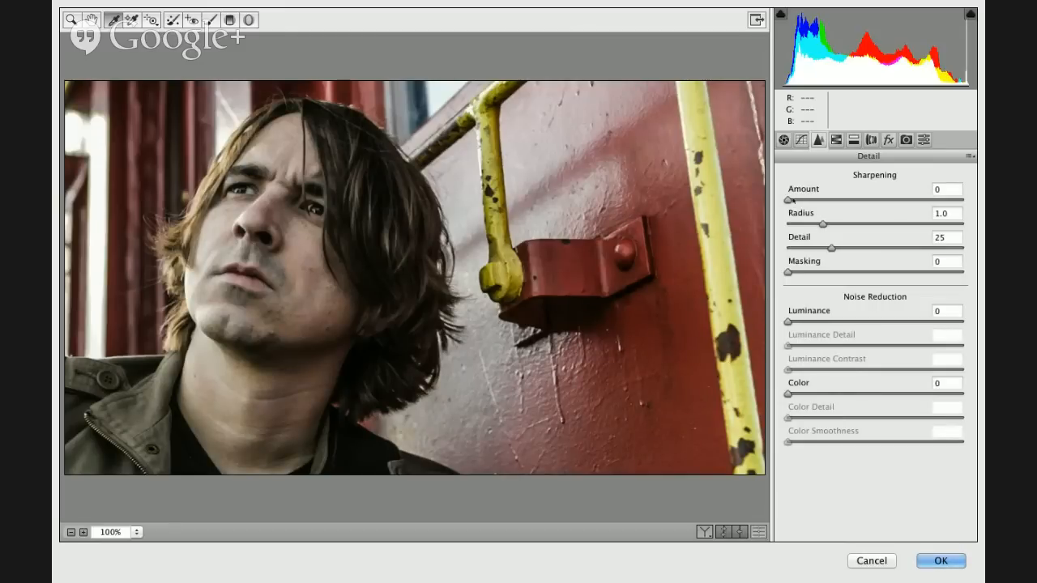
pyautogui.click(792, 200)
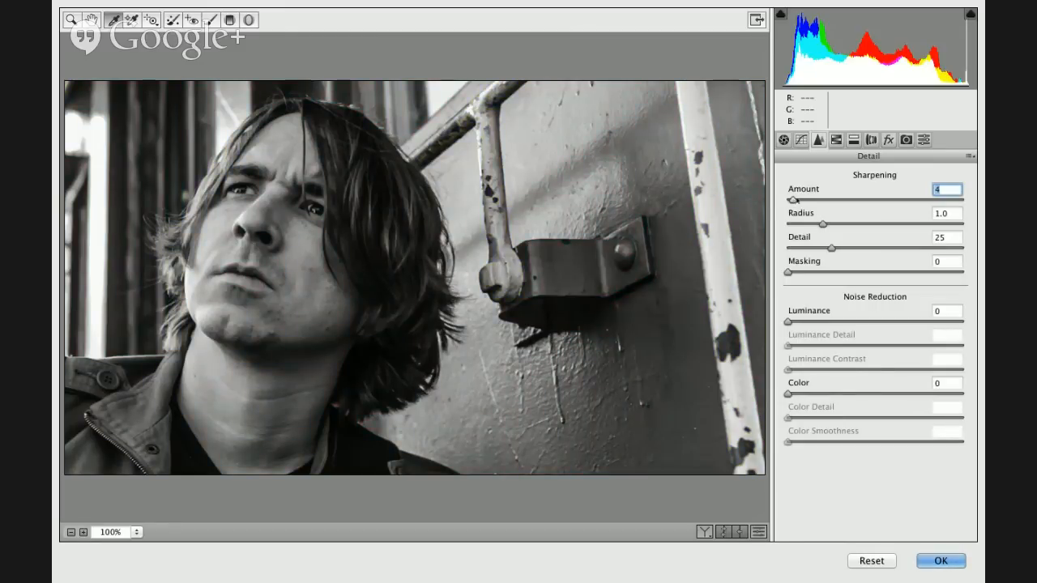
pyautogui.moveTo(793, 200); pyautogui.dragTo(858, 225)
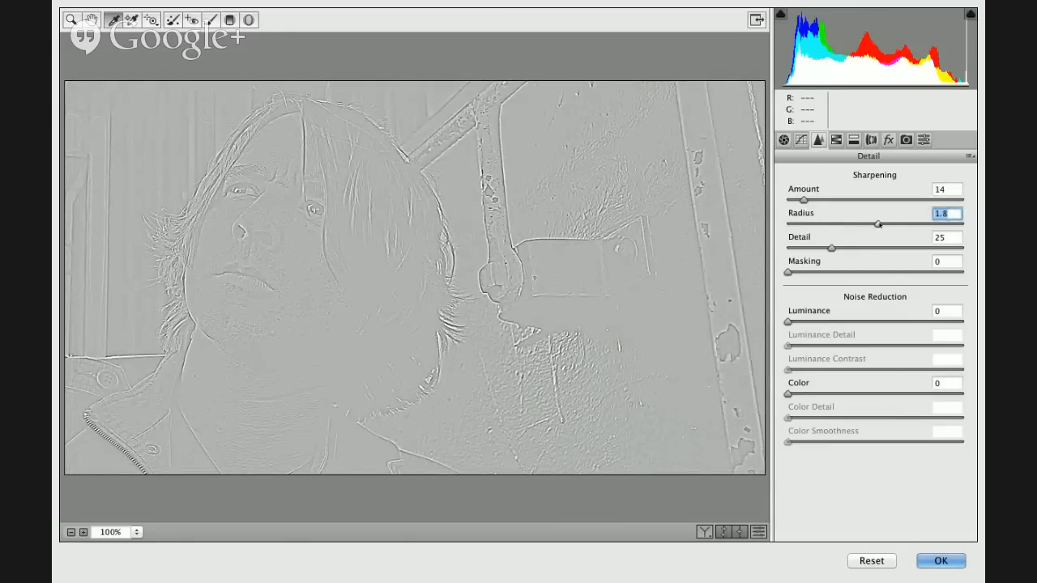
pyautogui.moveTo(878, 223); pyautogui.dragTo(910, 218)
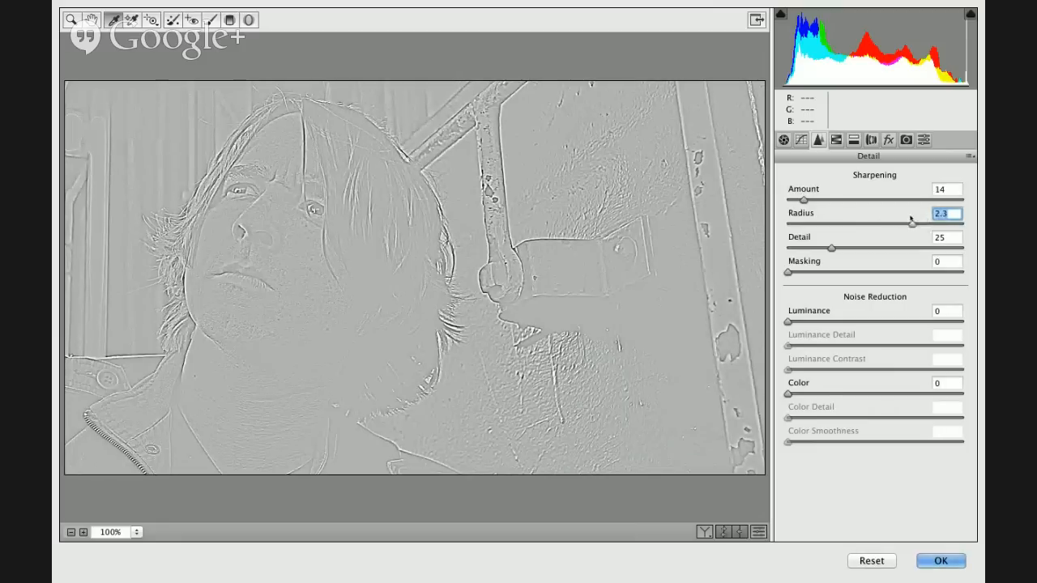
pyautogui.moveTo(832, 248); pyautogui.dragTo(877, 252)
pyautogui.click(789, 272)
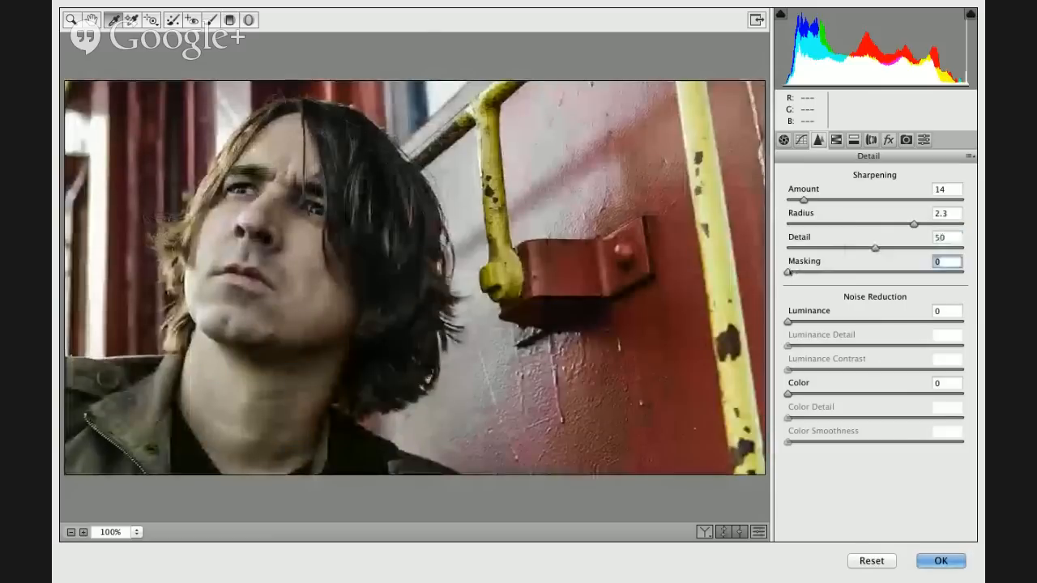
pyautogui.moveTo(789, 272); pyautogui.dragTo(878, 270)
pyautogui.moveTo(877, 269); pyautogui.dragTo(878, 269)
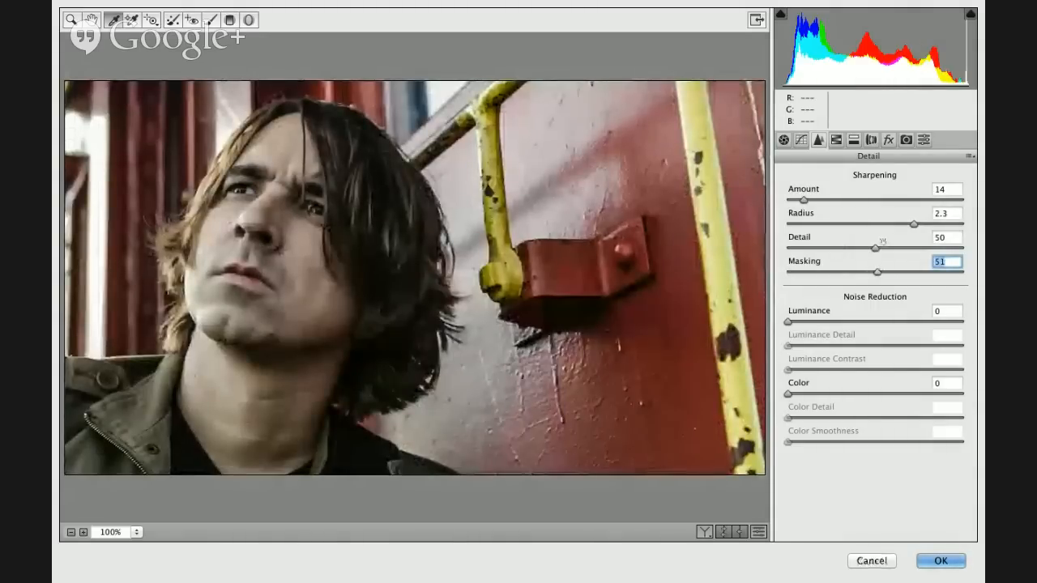
# - Increase the sharpening Amount to 49 and Masking to 74, previewing the mask
pyautogui.click(832, 202)
pyautogui.moveTo(833, 204); pyautogui.dragTo(846, 207)
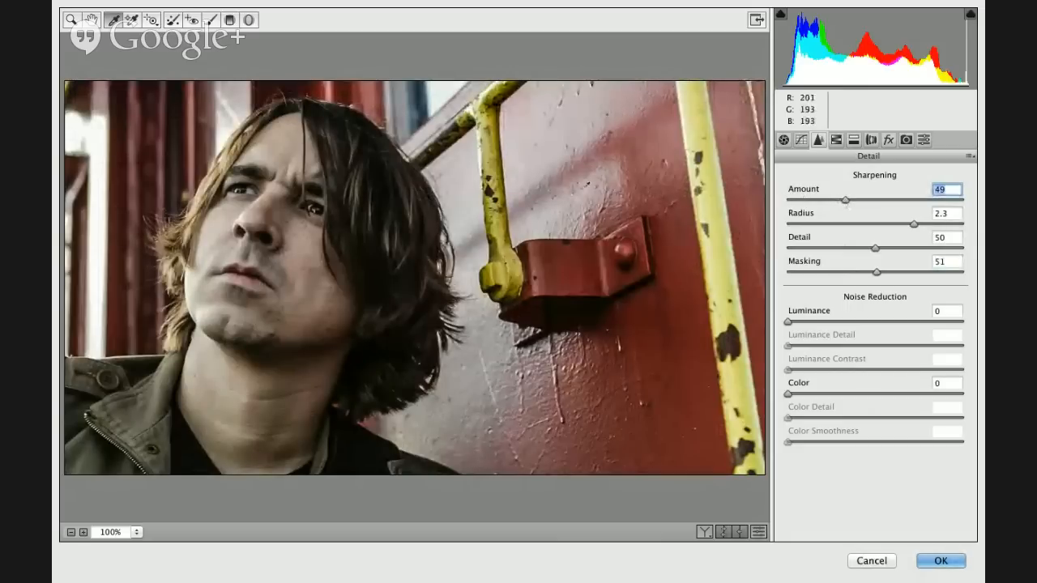
pyautogui.keyDown('alt'); pyautogui.click(877, 272); pyautogui.keyUp('alt')
pyautogui.moveTo(876, 272); pyautogui.dragTo(918, 274)
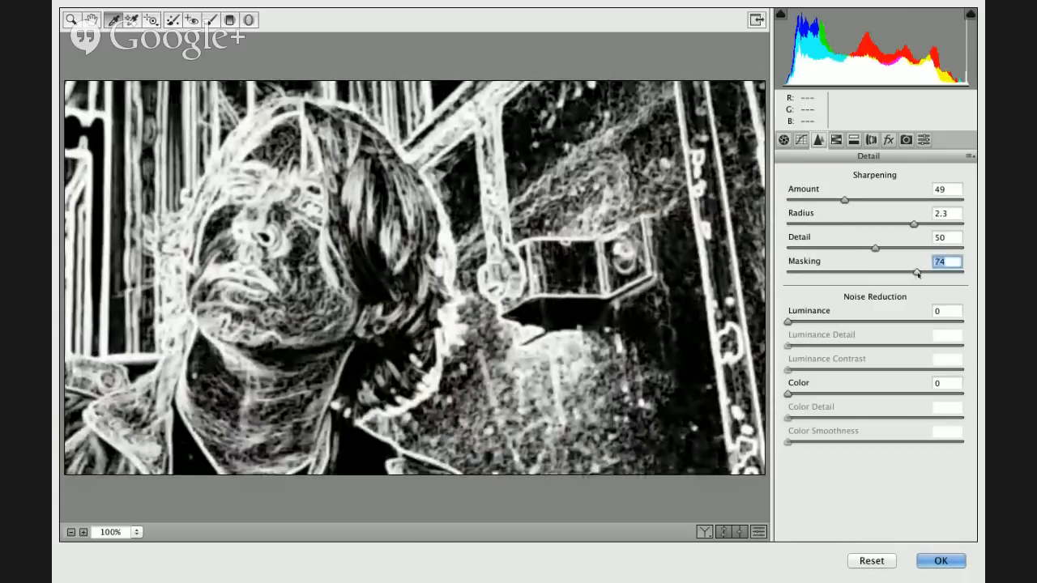
# - Set the sharpening Masking to 75 and the Luminance noise reduction to 34
pyautogui.moveTo(917, 273); pyautogui.dragTo(919, 273)
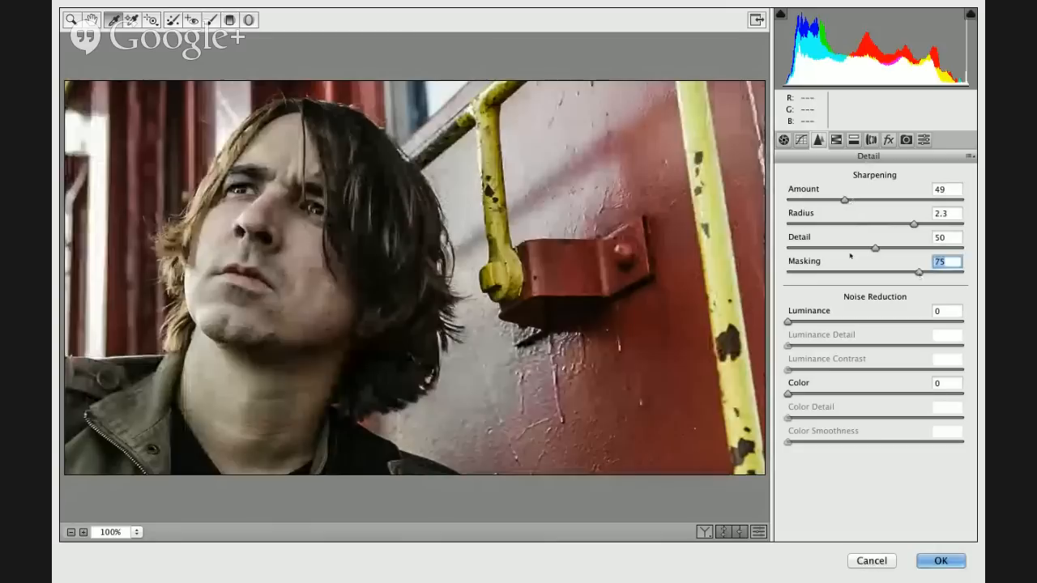
pyautogui.moveTo(787, 322); pyautogui.dragTo(848, 323)
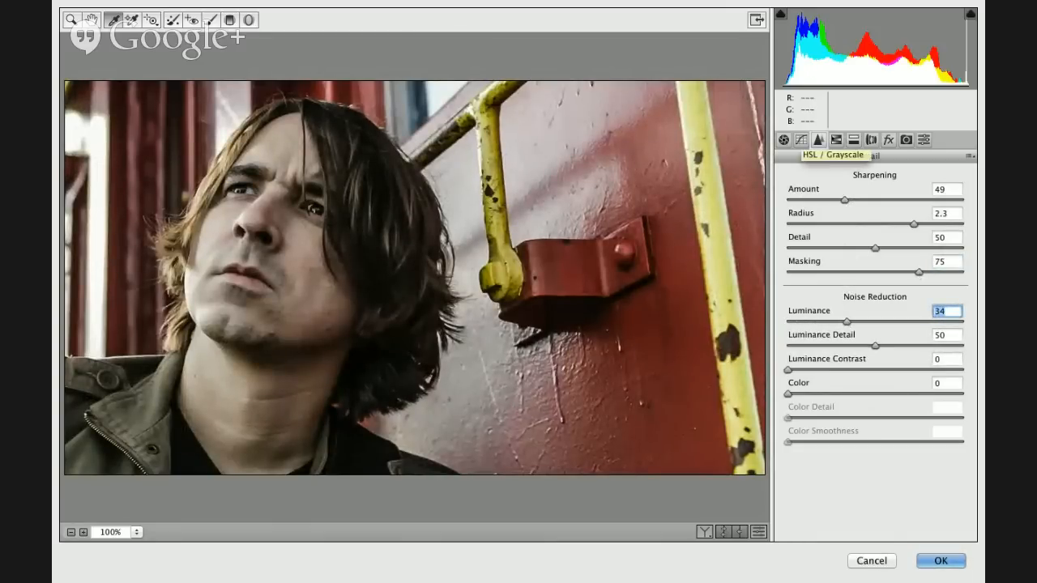
pyautogui.click(832, 143)
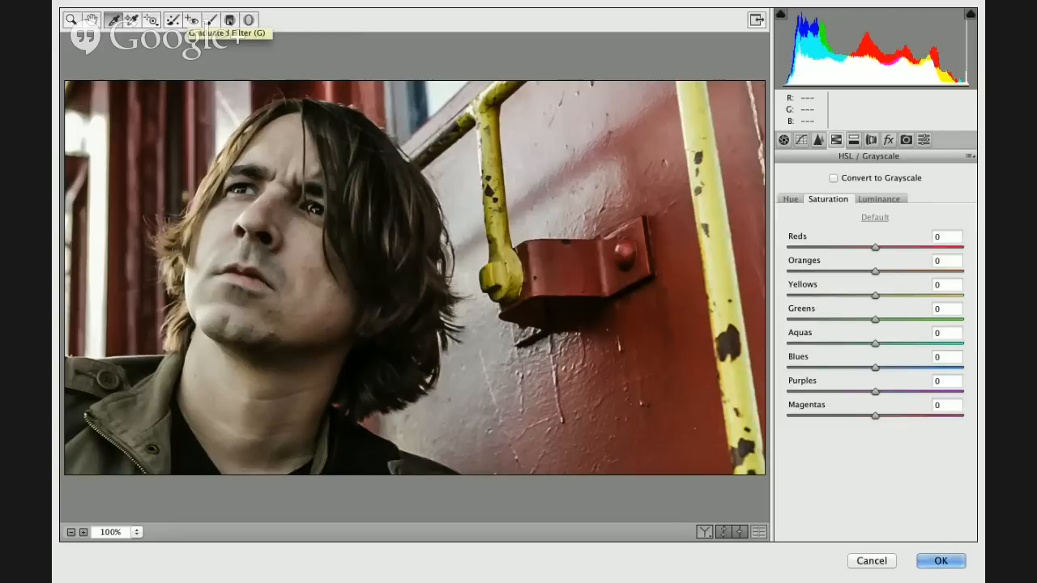
# - Add a graduated filter running from the yellow rail to the man's hair, with Temperature and Tint set to 0
pyautogui.click(230, 20)
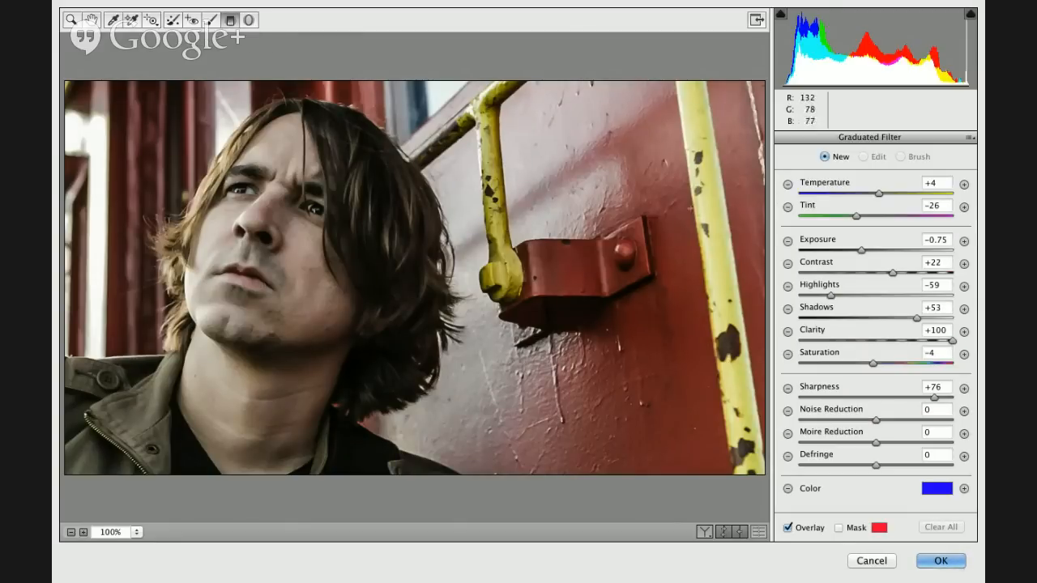
pyautogui.moveTo(730, 209); pyautogui.dragTo(372, 295)
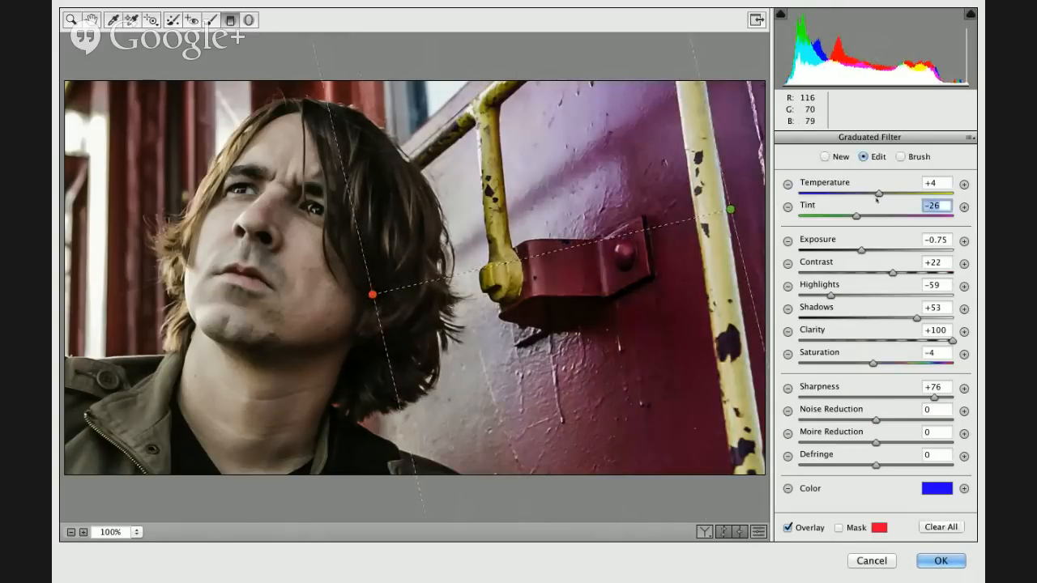
pyautogui.hotkey('shift', 'Tab')
pyautogui.write('0')
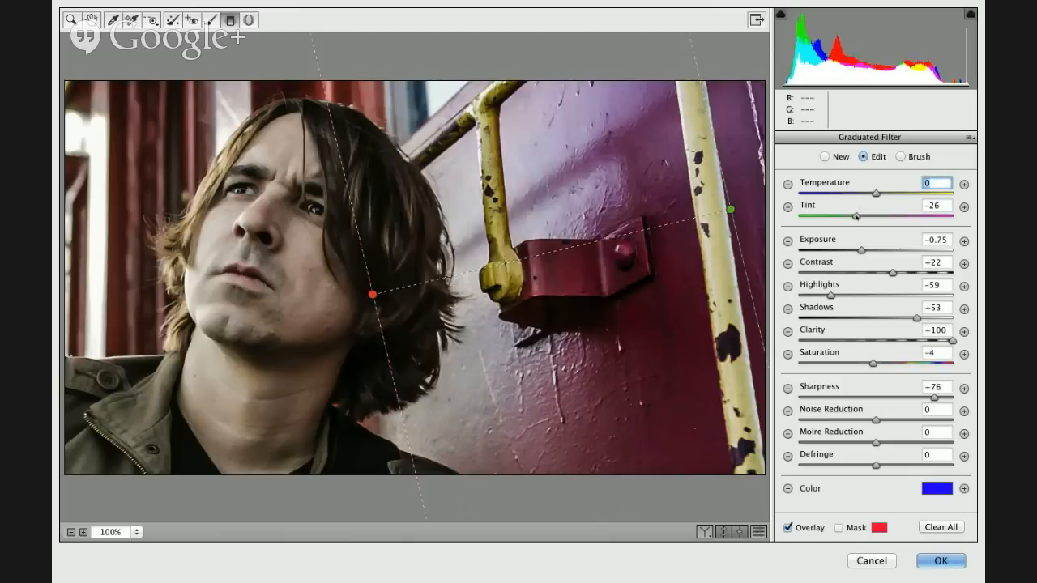
pyautogui.press('Tab')
pyautogui.write('0')
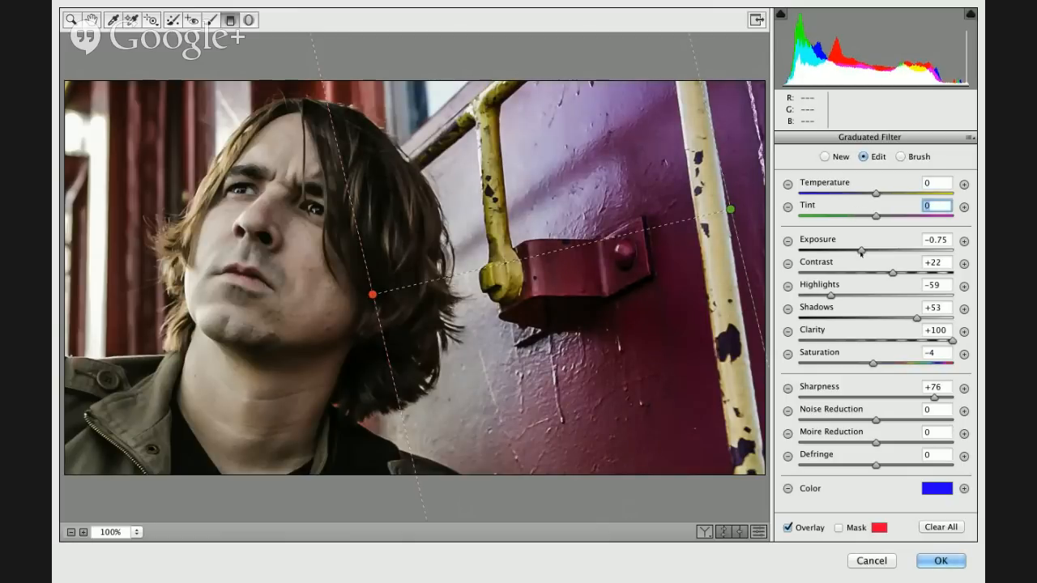
# - Set the graduated filter's Exposure to -2.55, Clarity to -50 and Saturation to -71
pyautogui.press('Tab')
pyautogui.moveTo(860, 250); pyautogui.dragTo(827, 250)
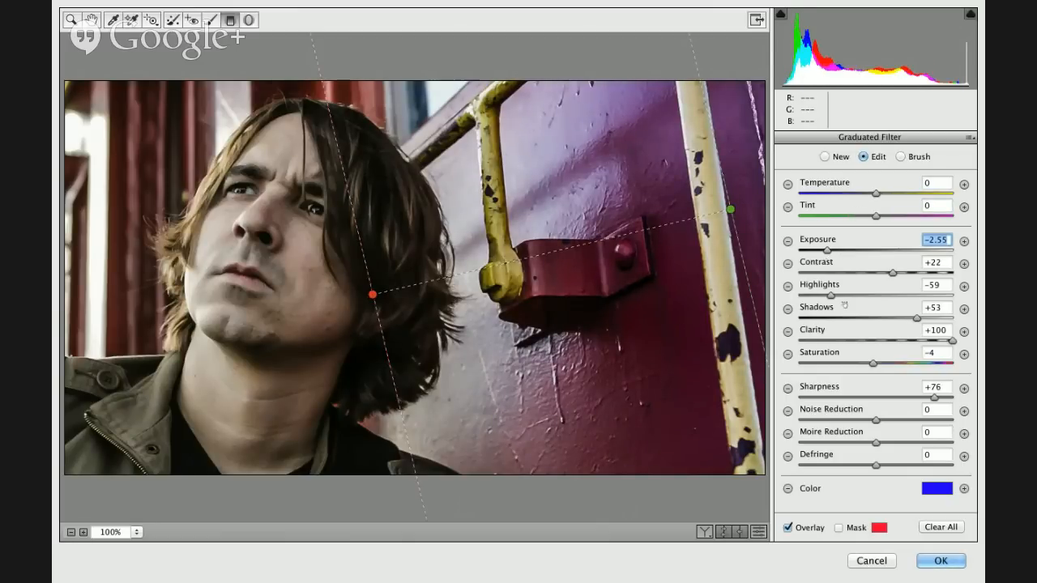
pyautogui.click(837, 340)
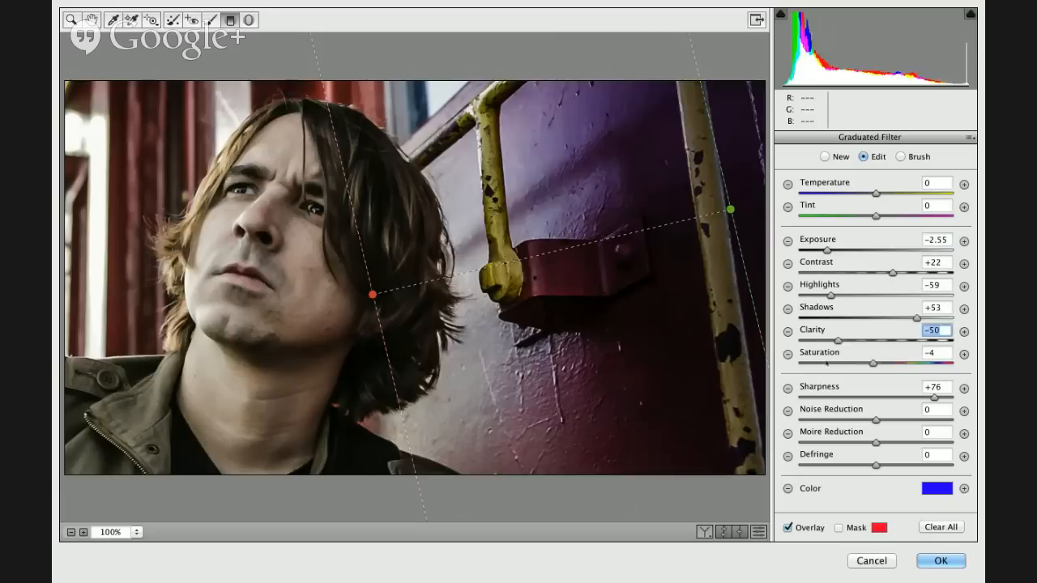
pyautogui.click(821, 363)
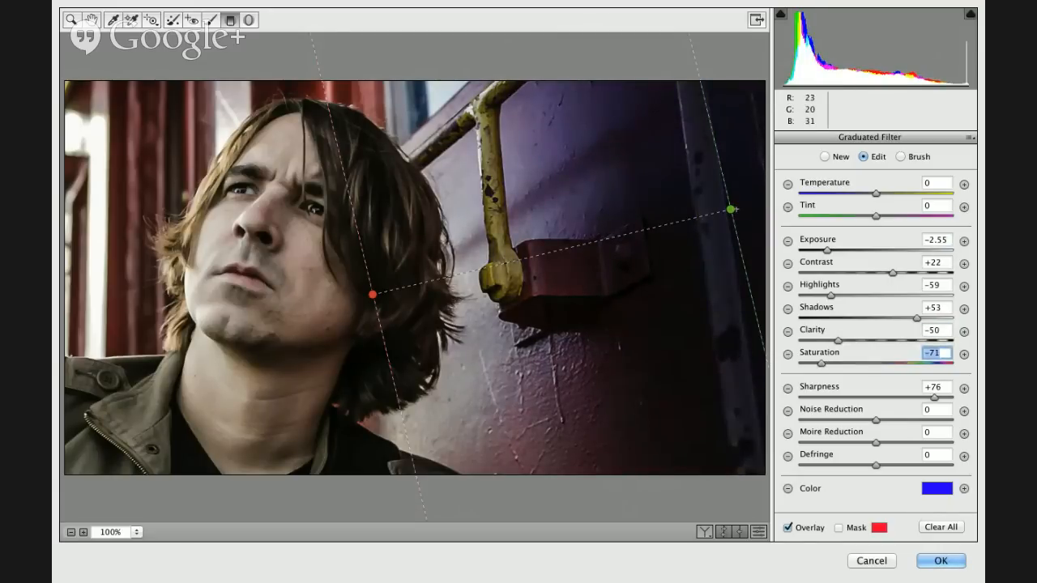
# - Lower the graduated filter's start point slightly, reset all its adjustments to zero and remove its color tint with Saturation 0
pyautogui.moveTo(730, 210); pyautogui.dragTo(729, 235)
pyautogui.click(787, 488)
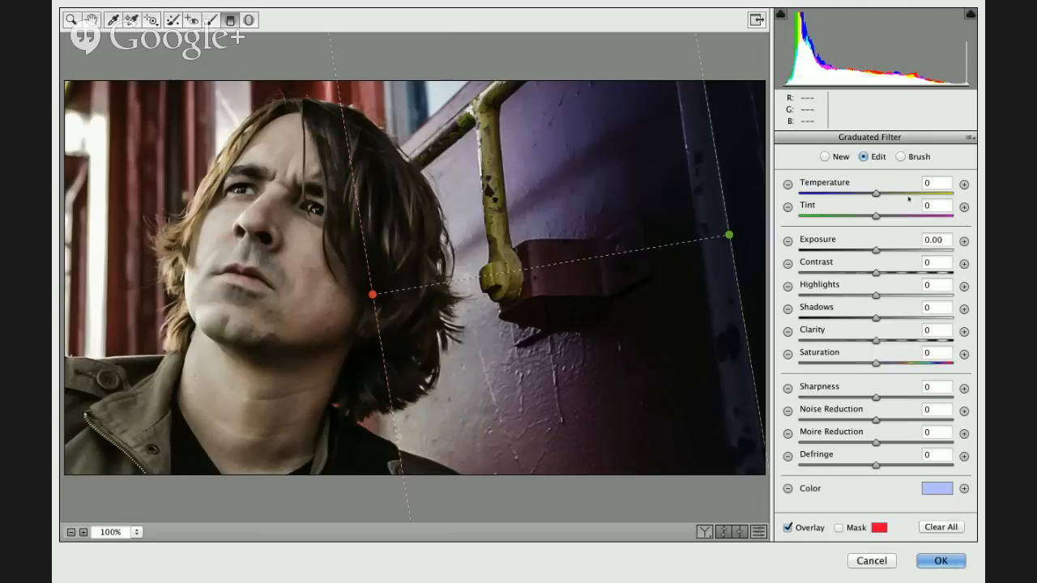
pyautogui.click(948, 492)
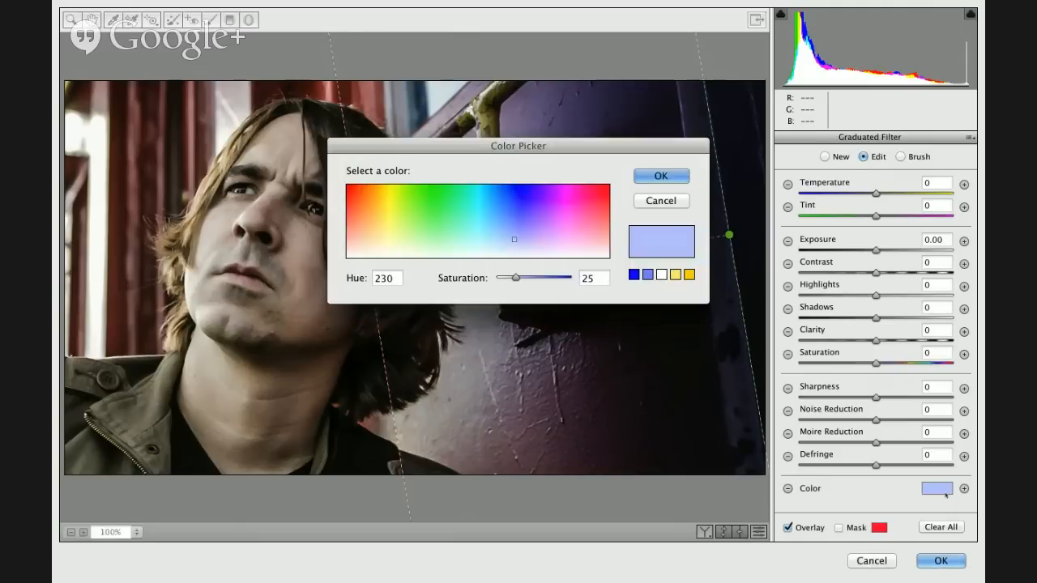
pyautogui.click(467, 252)
pyautogui.moveTo(467, 252); pyautogui.dragTo(463, 266)
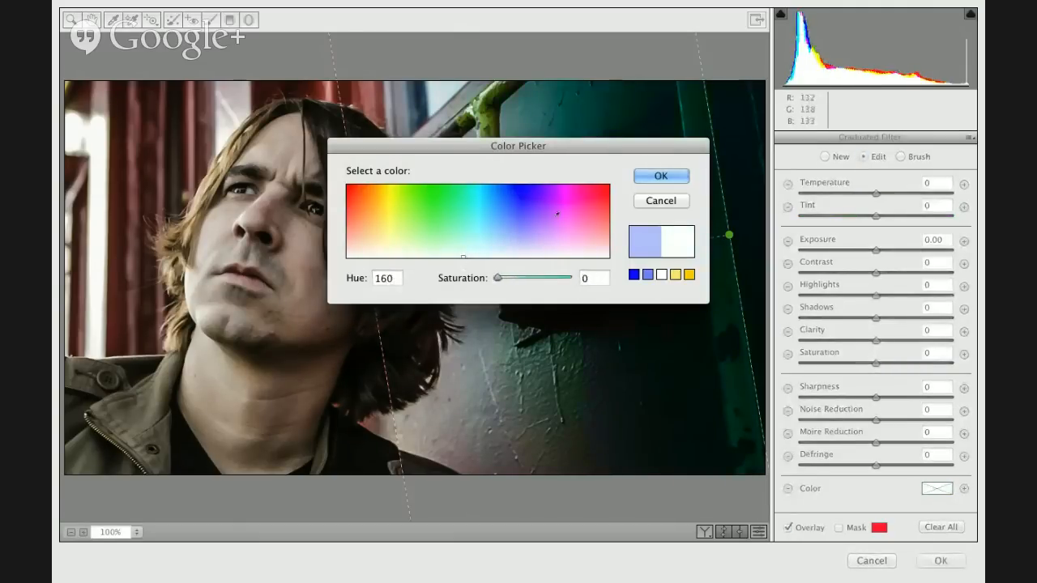
pyautogui.click(658, 177)
# - Darken the filtered area with Exposure -2.65 and Contrast -76, and shift the gradient so it ends at the edge of the hair
pyautogui.moveTo(729, 234)
pyautogui.mouseDown()
pyautogui.moveTo(708, 236)
pyautogui.moveTo(746, 233)
pyautogui.mouseUp()
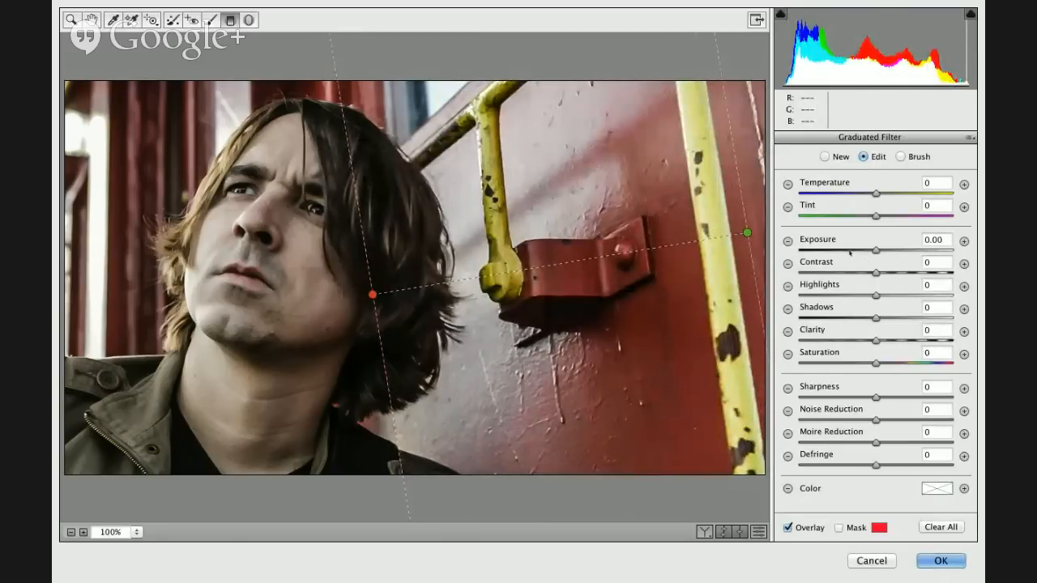
pyautogui.moveTo(850, 253); pyautogui.dragTo(821, 274)
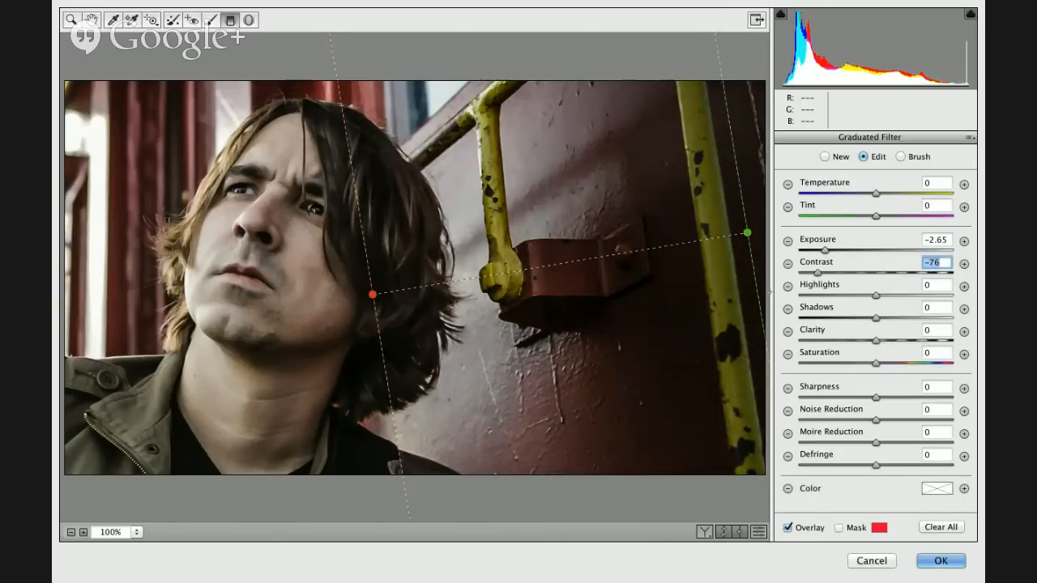
pyautogui.moveTo(376, 295); pyautogui.dragTo(451, 277)
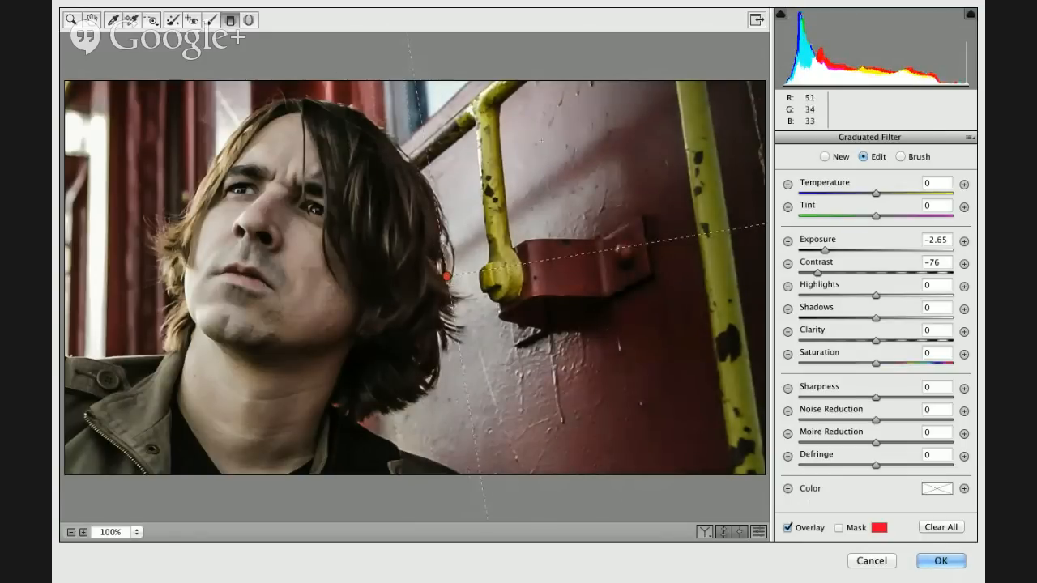
pyautogui.press('h')
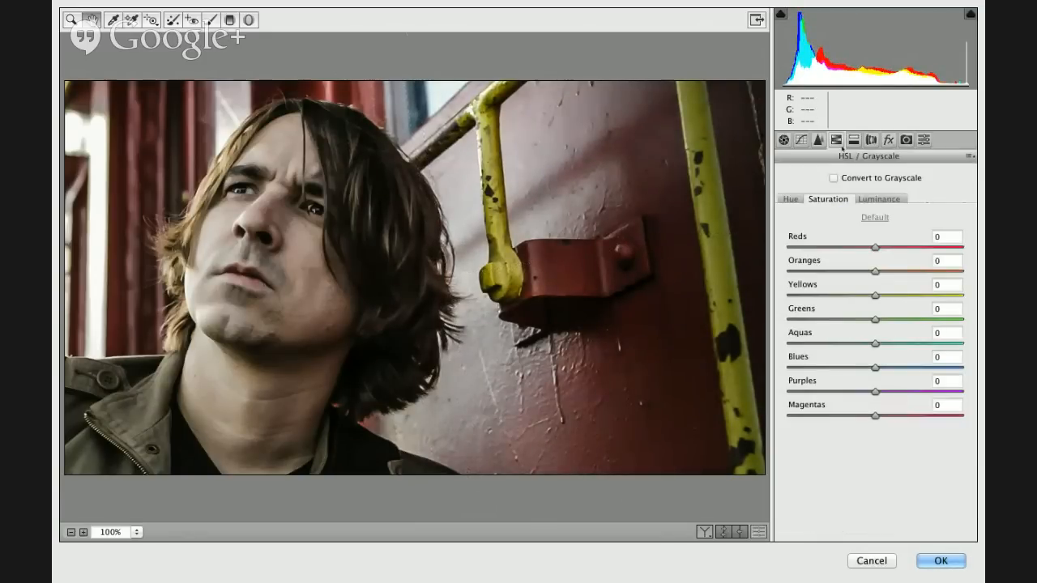
# - Split-tone the photo with highlights at Hue 26 and Saturation 7, and a faint blue tint in the shadows
pyautogui.click(854, 141)
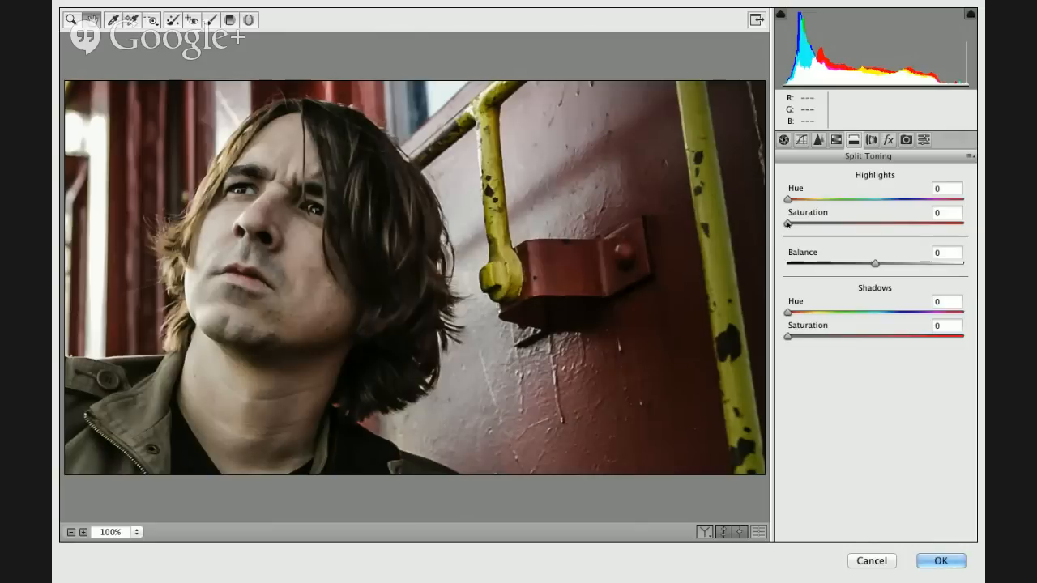
pyautogui.moveTo(788, 223)
pyautogui.mouseDown()
pyautogui.moveTo(816, 225)
pyautogui.moveTo(799, 225)
pyautogui.mouseUp()
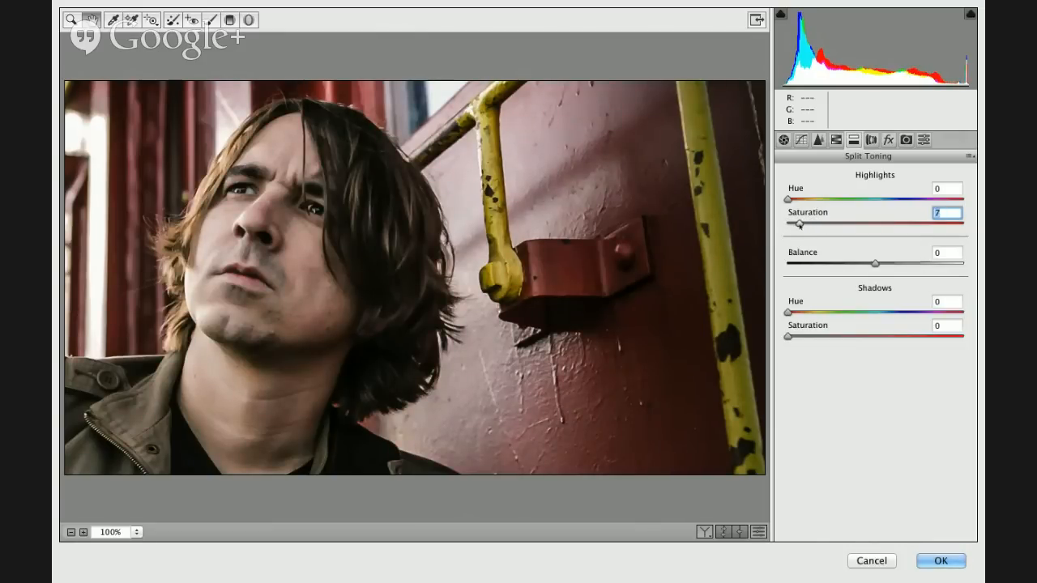
pyautogui.hotkey('shift', 'Tab')
pyautogui.press('Up')
pyautogui.press('Up')
pyautogui.press('Up')
pyautogui.press('Up')
pyautogui.press('Up')
pyautogui.press('Up')
pyautogui.press('Up')
pyautogui.press('Up')
pyautogui.press('Up')
pyautogui.press('Up')
pyautogui.press('Up')
pyautogui.press('Up')
pyautogui.press('Up')
pyautogui.press('Up')
pyautogui.press('Up')
pyautogui.press('Up')
pyautogui.press('Up')
pyautogui.press('Up')
pyautogui.press('Up')
pyautogui.press('Up')
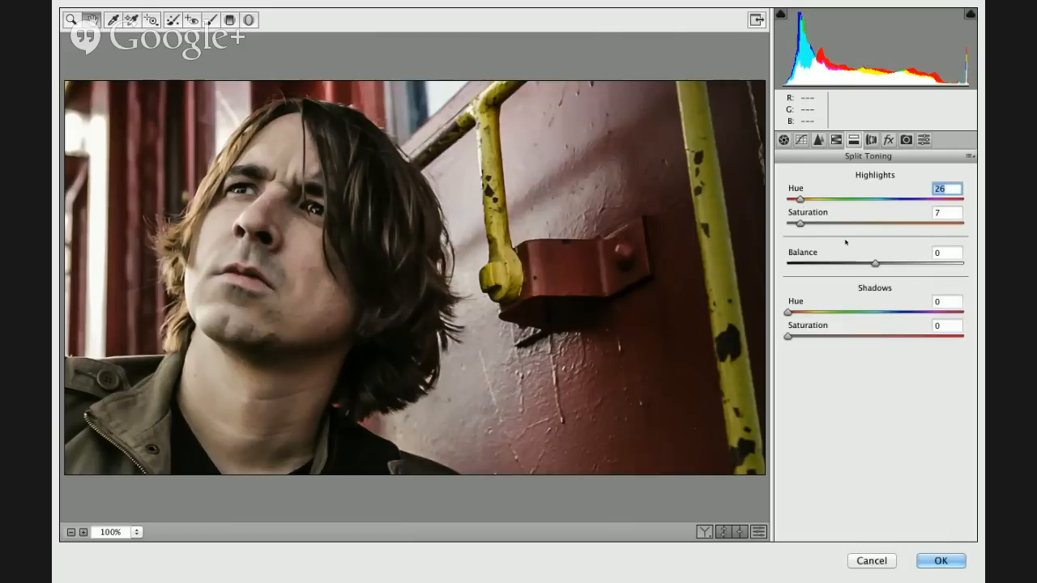
pyautogui.moveTo(791, 313); pyautogui.dragTo(902, 314)
pyautogui.moveTo(790, 337); pyautogui.dragTo(800, 337)
# - Try chromatic aberration removal and apply the Vertical Upright perspective correction
pyautogui.click(871, 140)
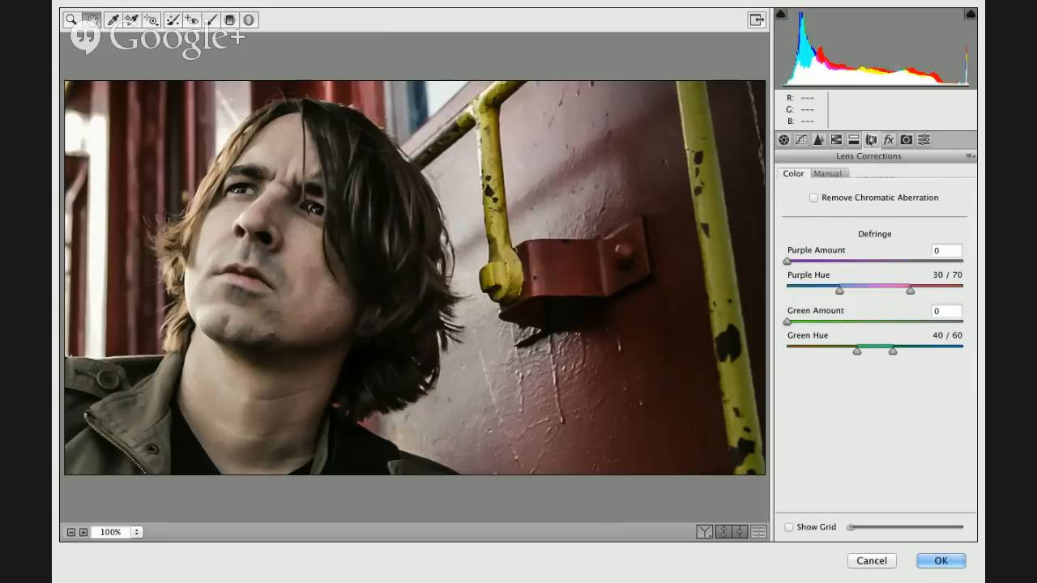
pyautogui.click(843, 197)
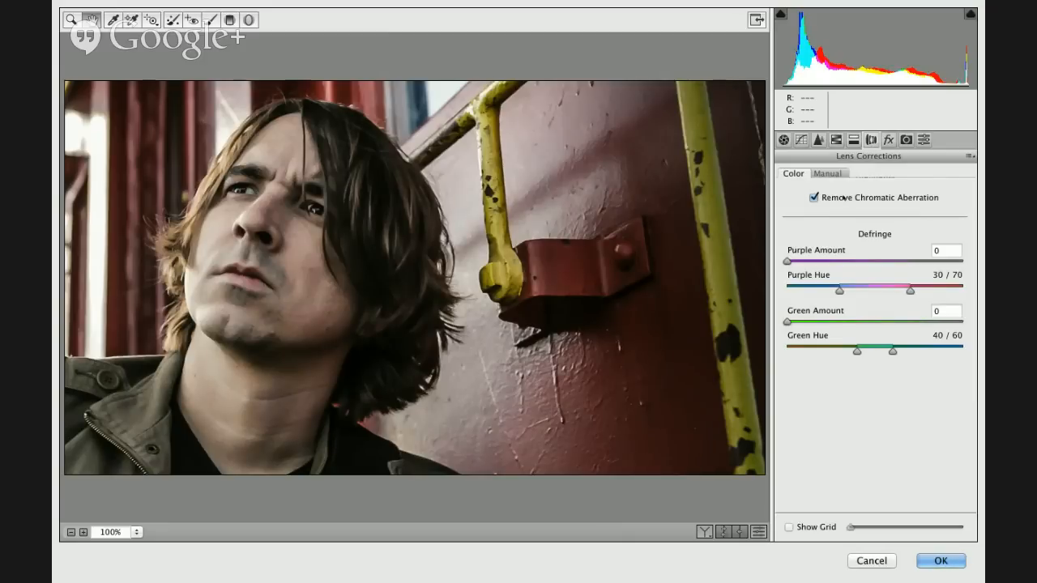
pyautogui.click(843, 197)
pyautogui.click(827, 174)
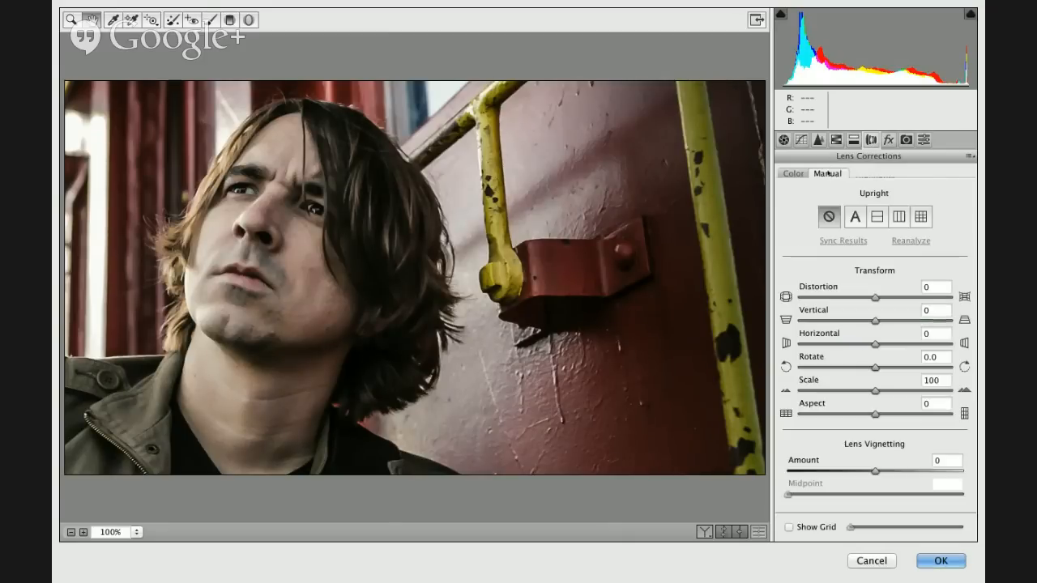
pyautogui.click(897, 217)
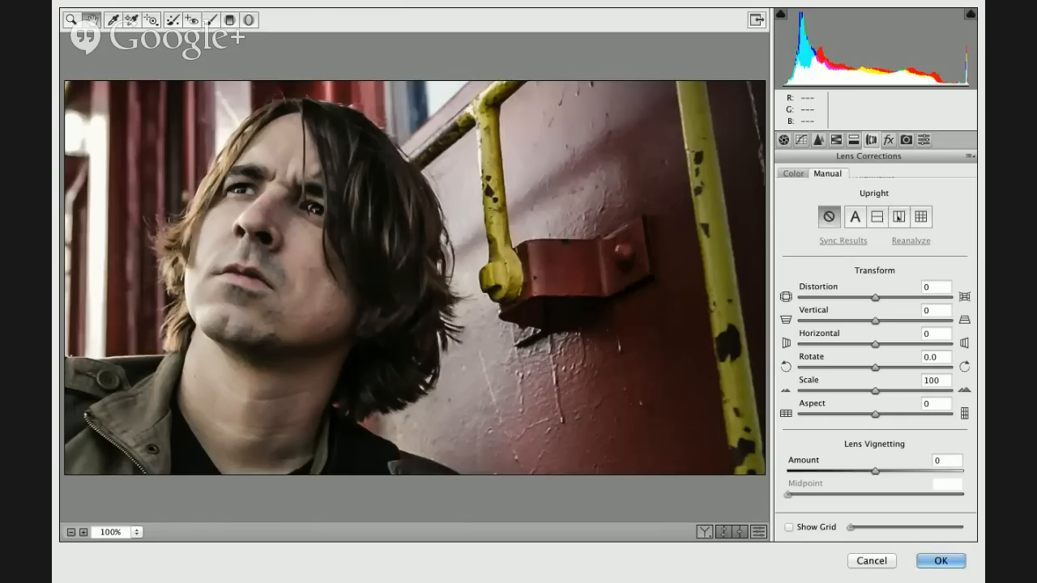
pyautogui.click(897, 217)
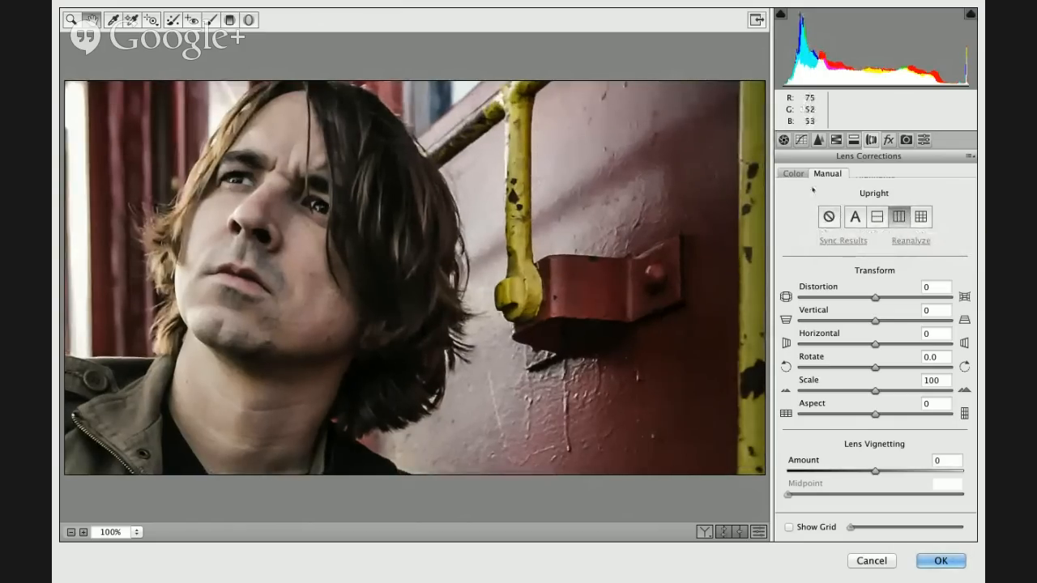
# - Add a Highlight Priority post-crop vignette with Amount -9
pyautogui.click(887, 140)
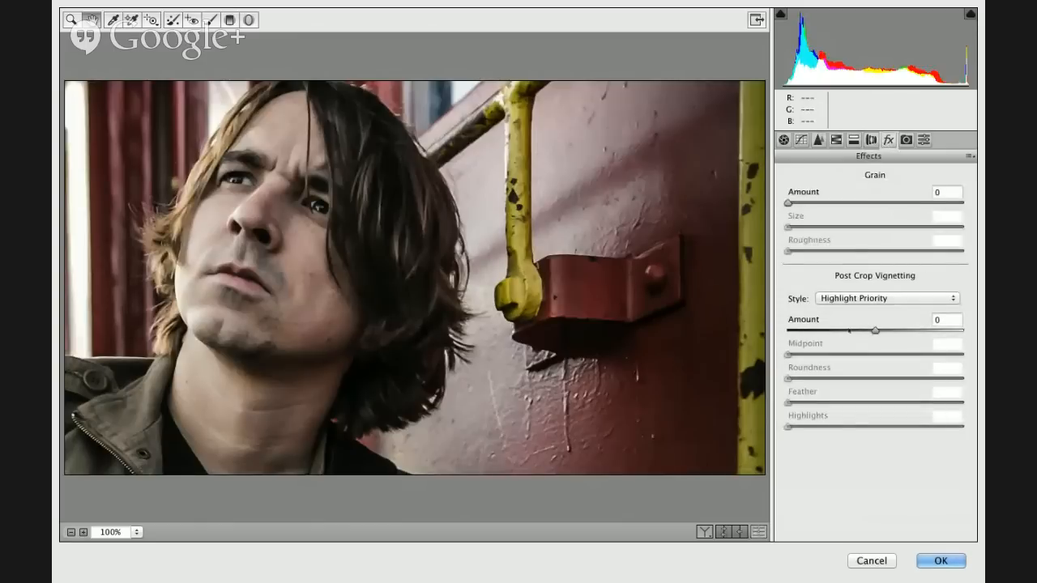
pyautogui.click(849, 331)
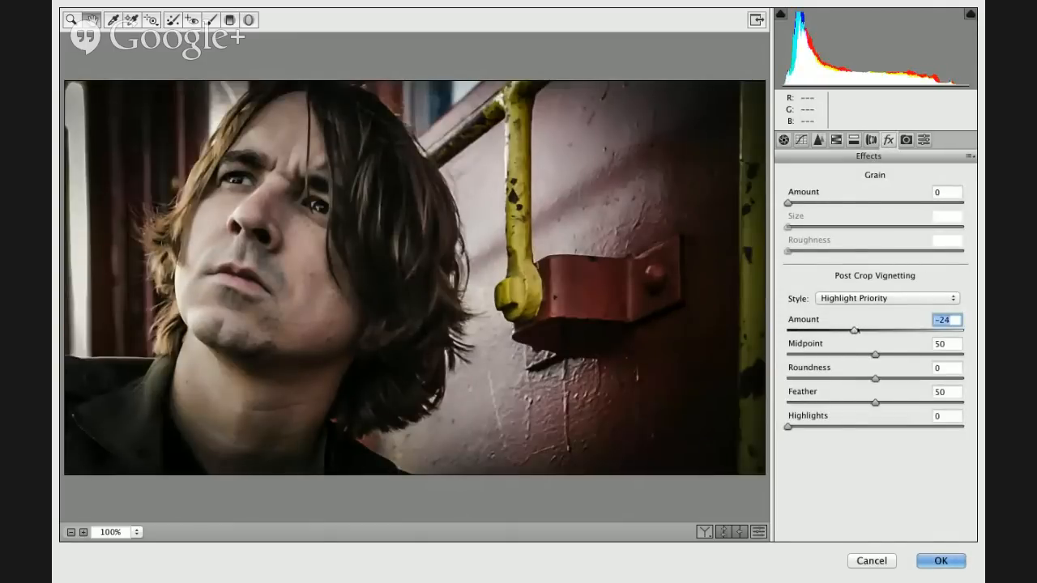
pyautogui.moveTo(853, 331); pyautogui.dragTo(867, 330)
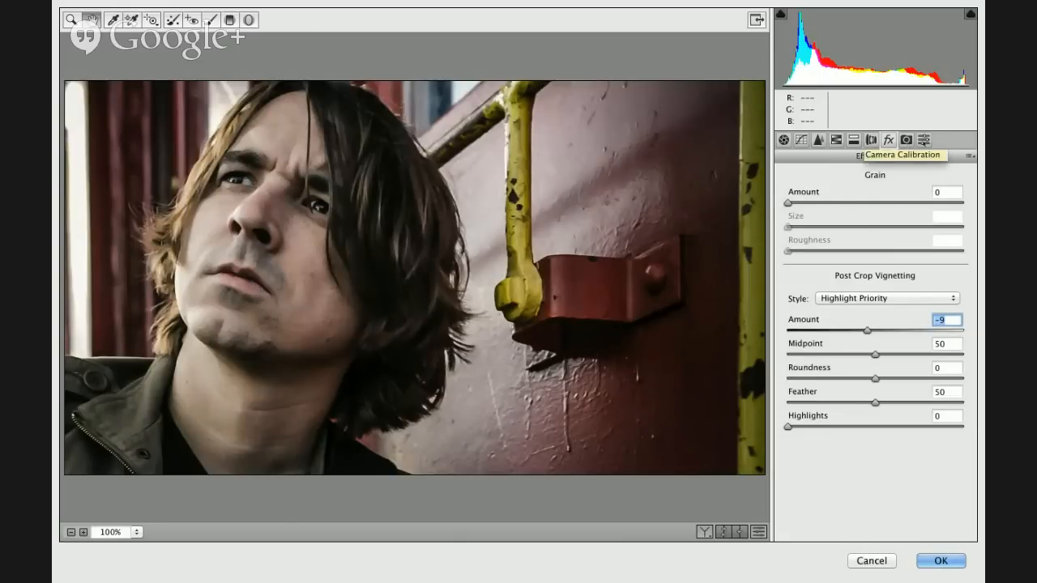
# - Save all the current settings as a new preset named Film Look 3
pyautogui.click(924, 140)
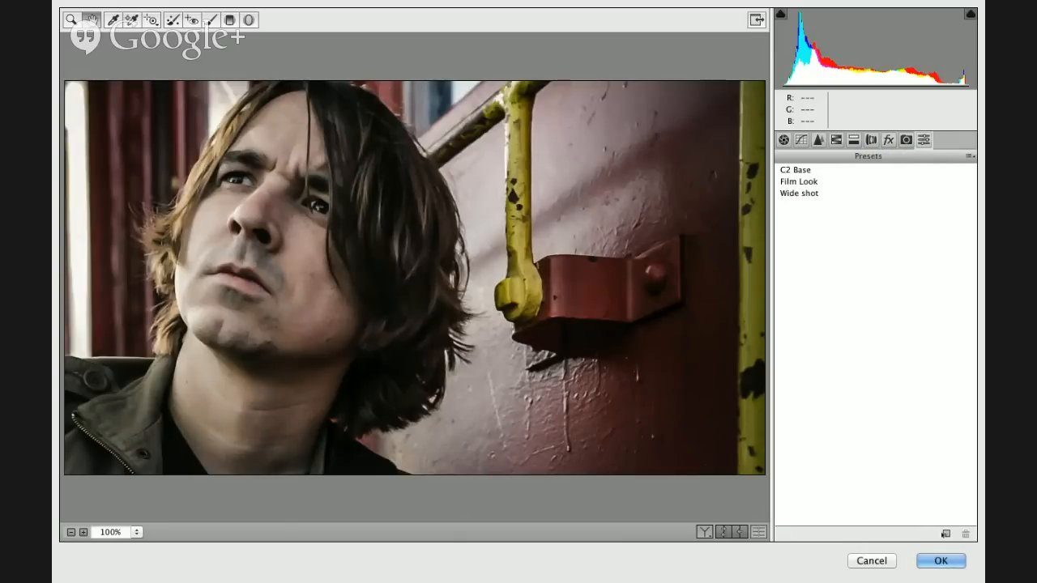
pyautogui.click(945, 535)
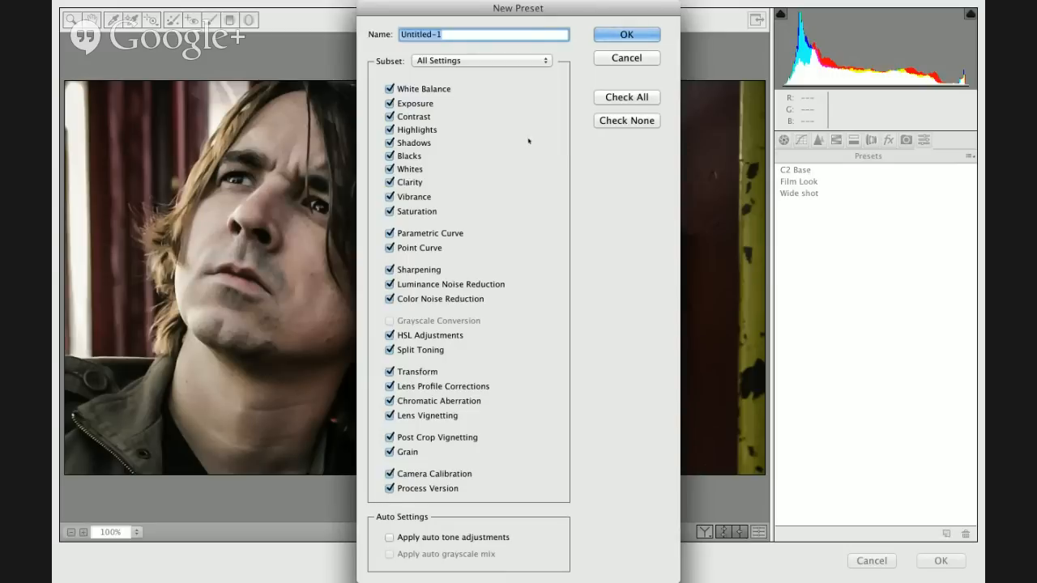
pyautogui.write('Film Look')
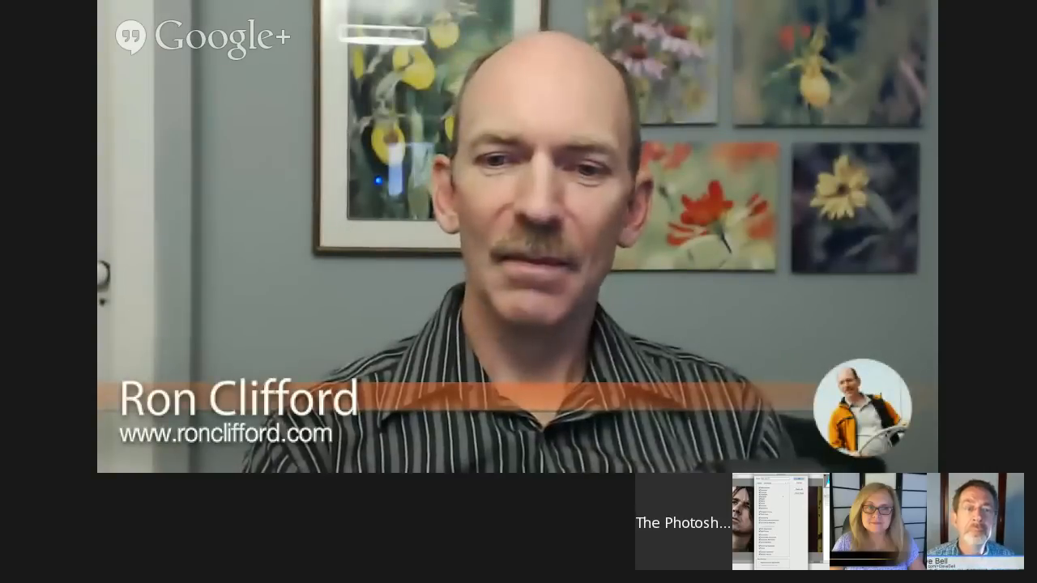
pyautogui.write('3')
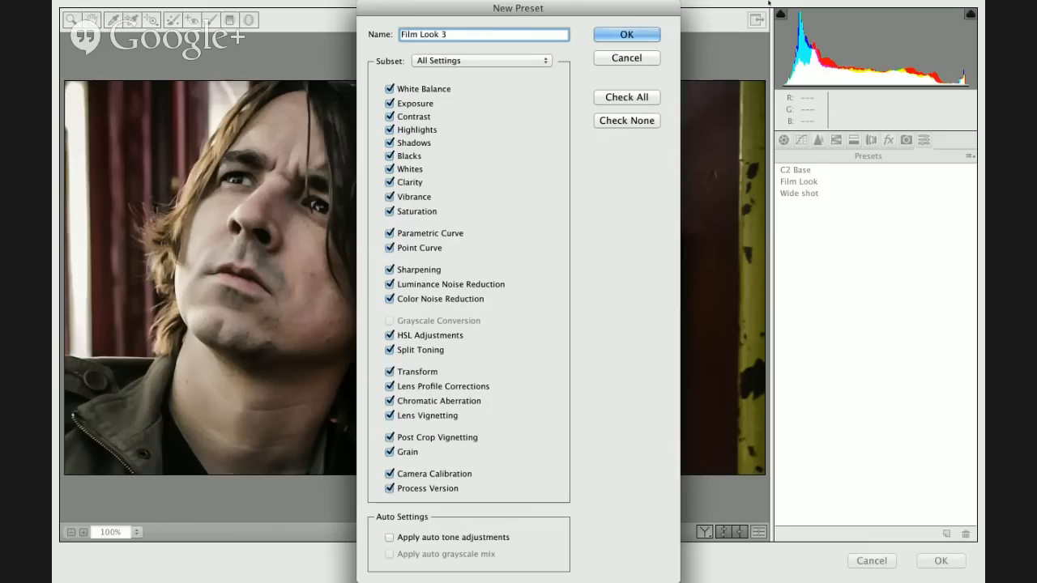
pyautogui.click(631, 34)
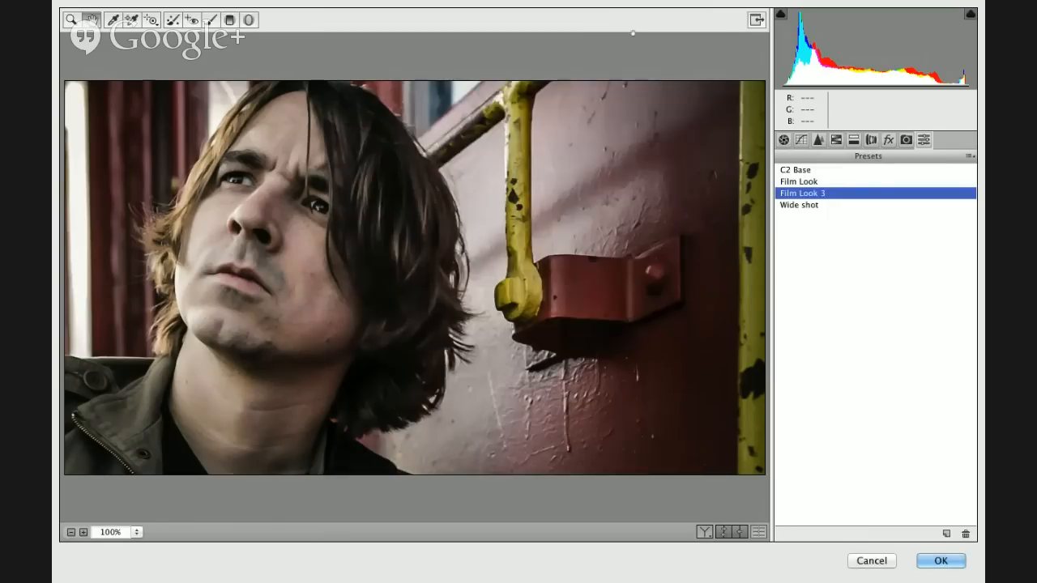
# - Compare the Film Look and Wide shot presets on the photo and reapply Film Look 3
pyautogui.click(813, 184)
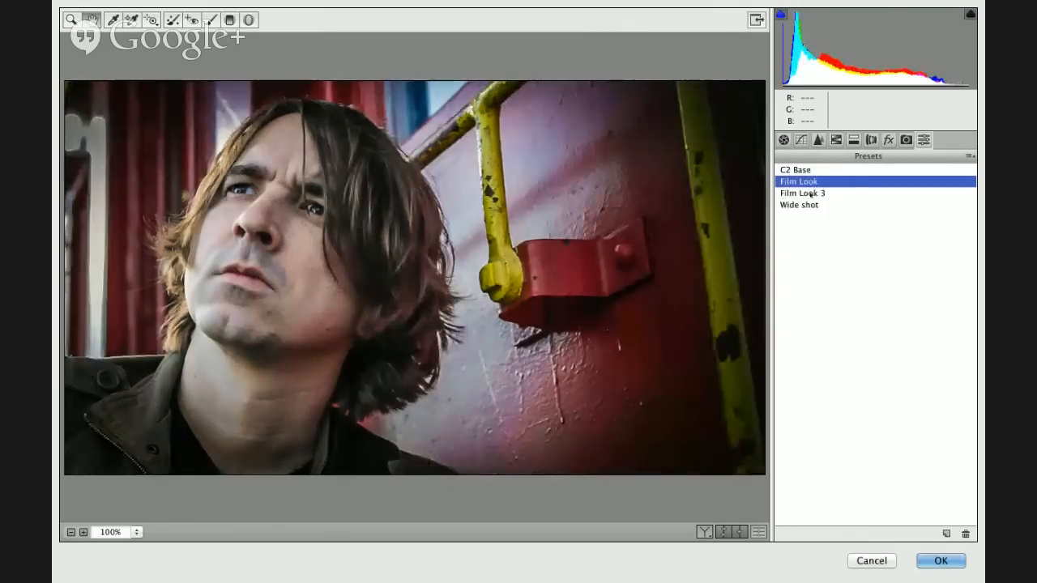
pyautogui.click(806, 206)
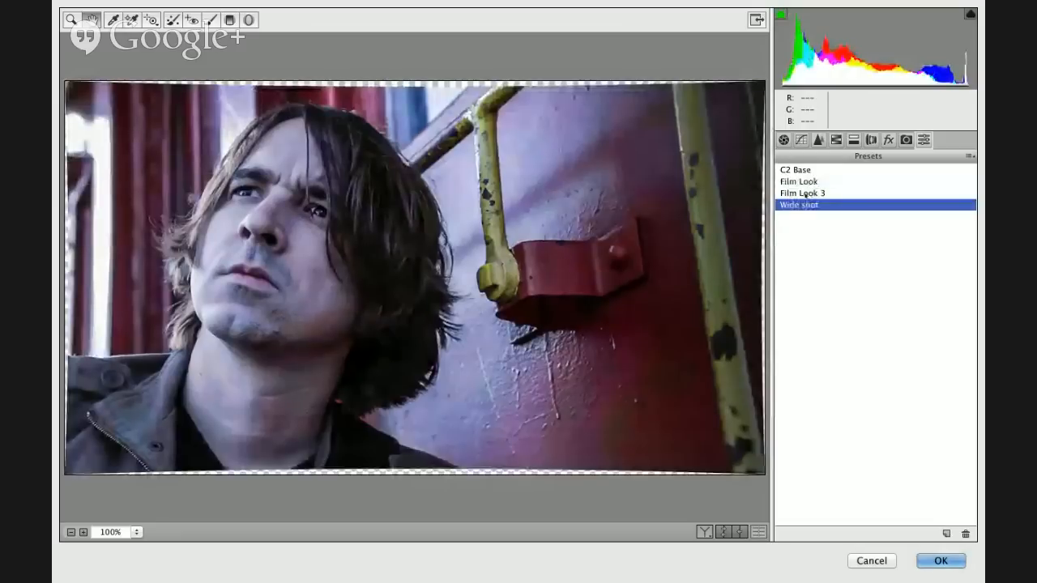
pyautogui.click(806, 194)
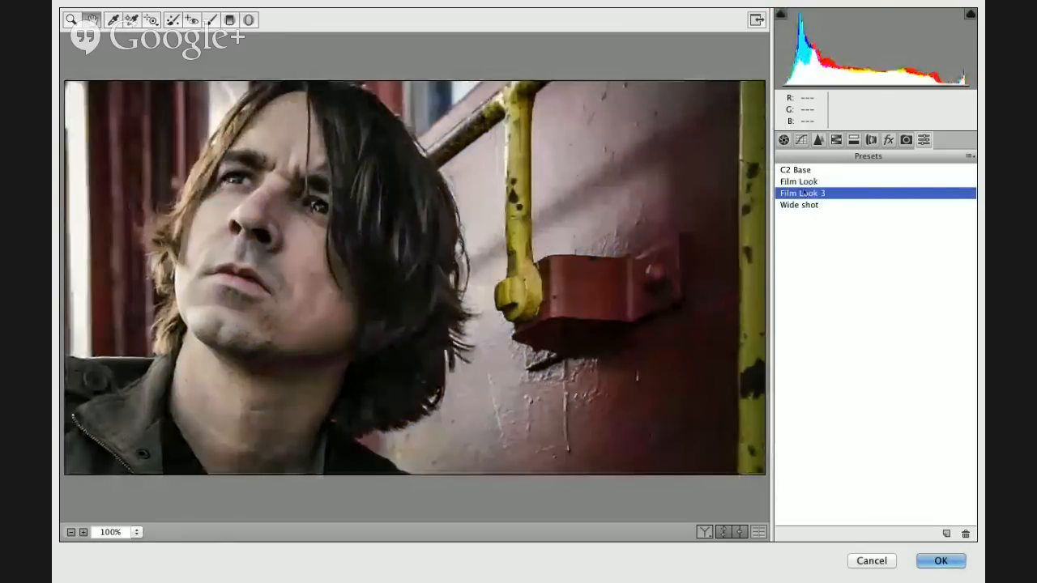
# - Compare the Film Look and Film Look 3 presets on the photo, ending on Film Look 3
pyautogui.click(799, 182)
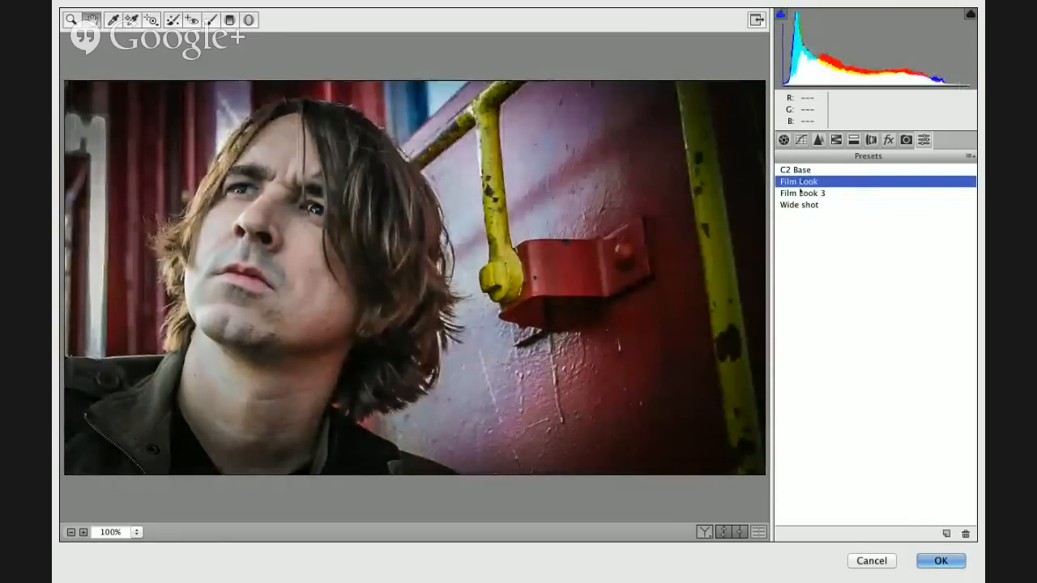
pyautogui.click(800, 192)
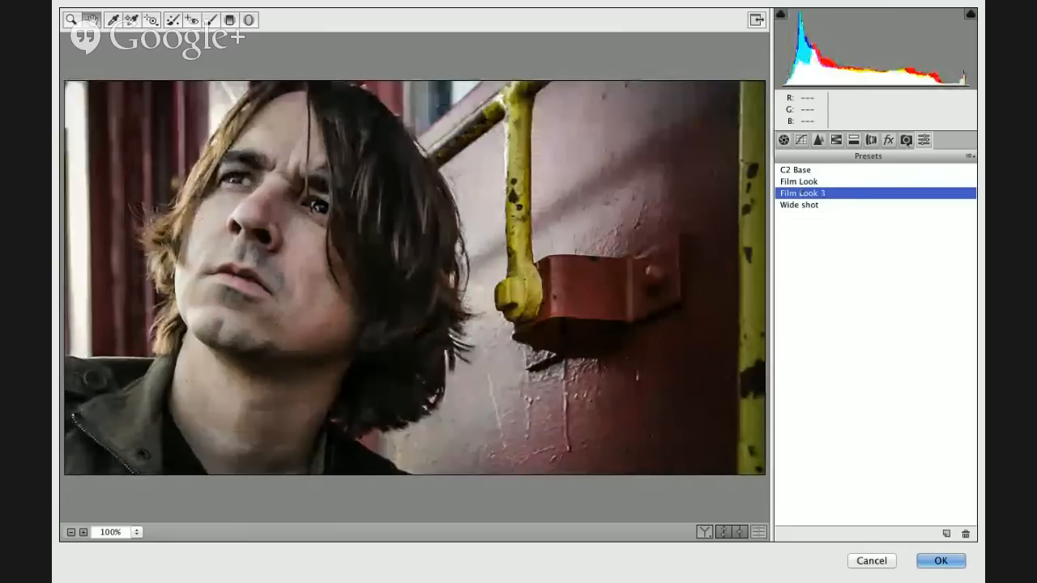
pyautogui.click(798, 183)
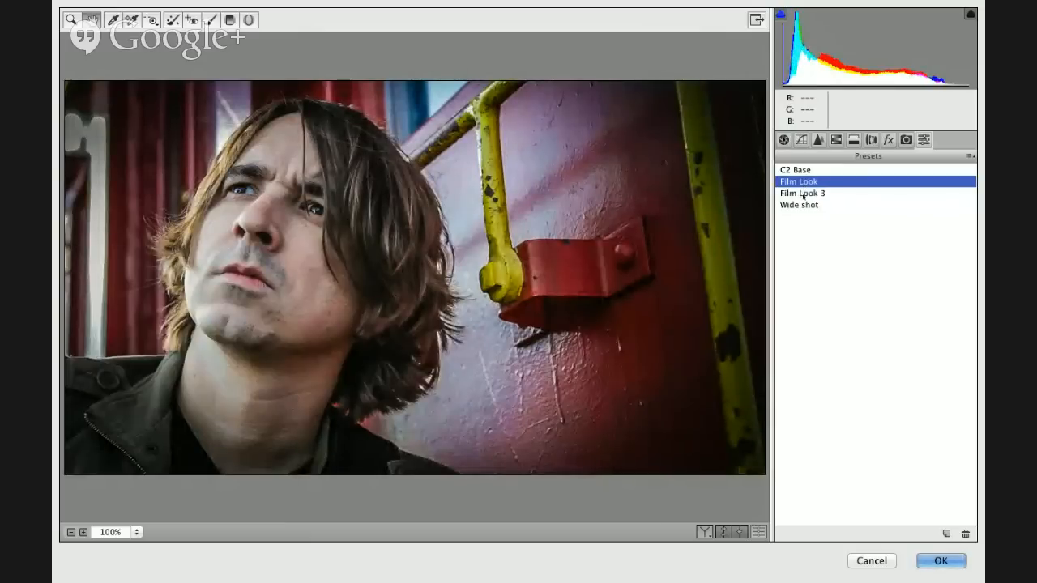
pyautogui.click(804, 195)
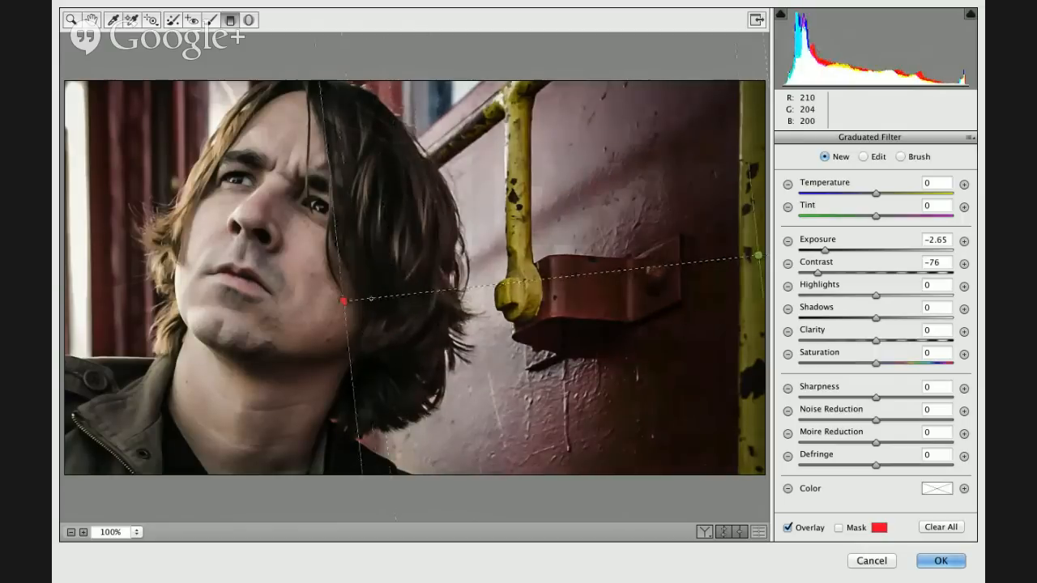
# - Position the darkening graduated filter across the wall, brush its effect over the red bracket and pipe at size 30, and apply the Camera Raw filter
pyautogui.moveTo(371, 299); pyautogui.dragTo(369, 294)
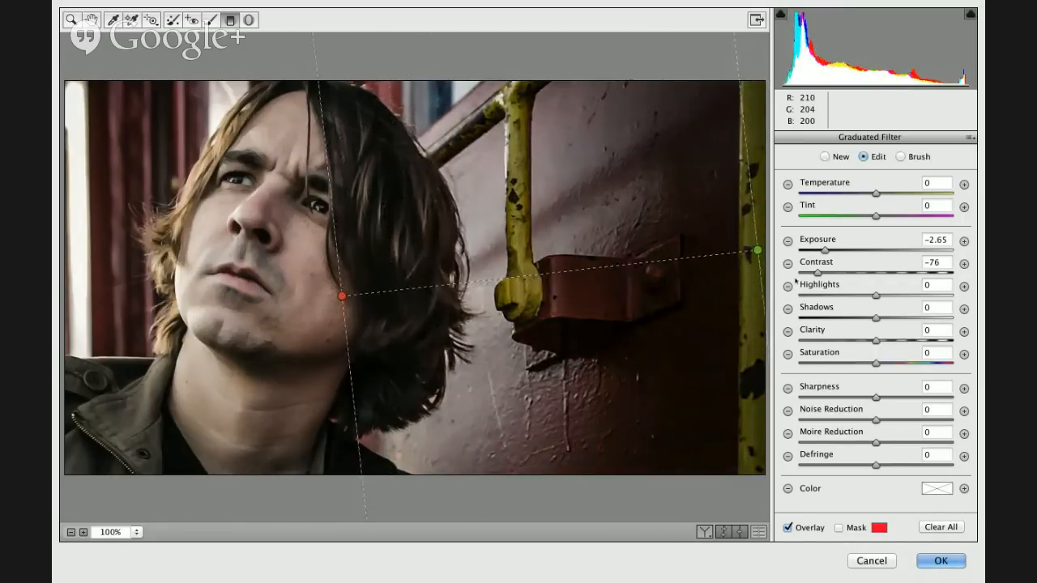
pyautogui.click(900, 156)
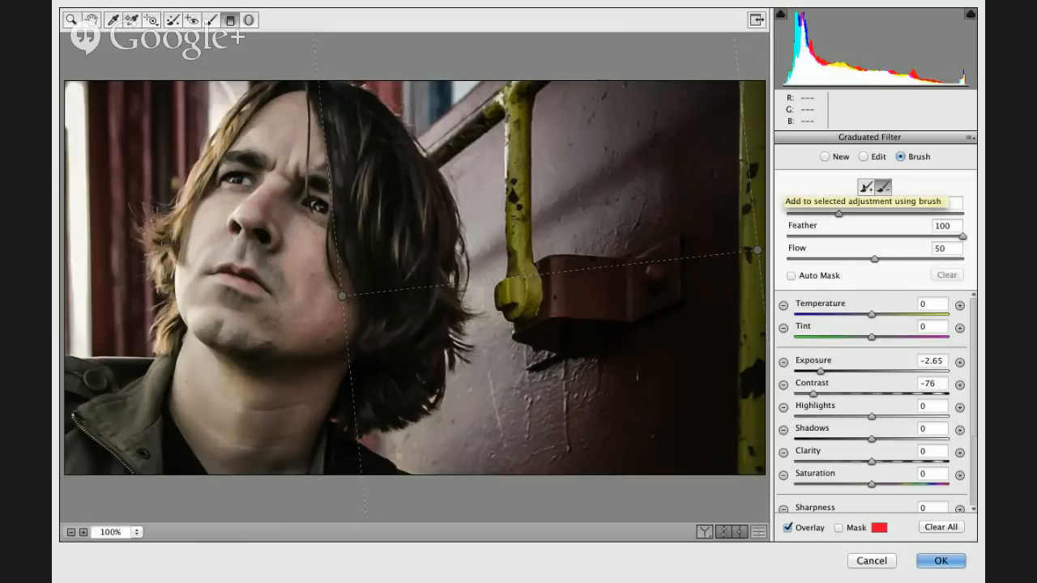
pyautogui.click(867, 187)
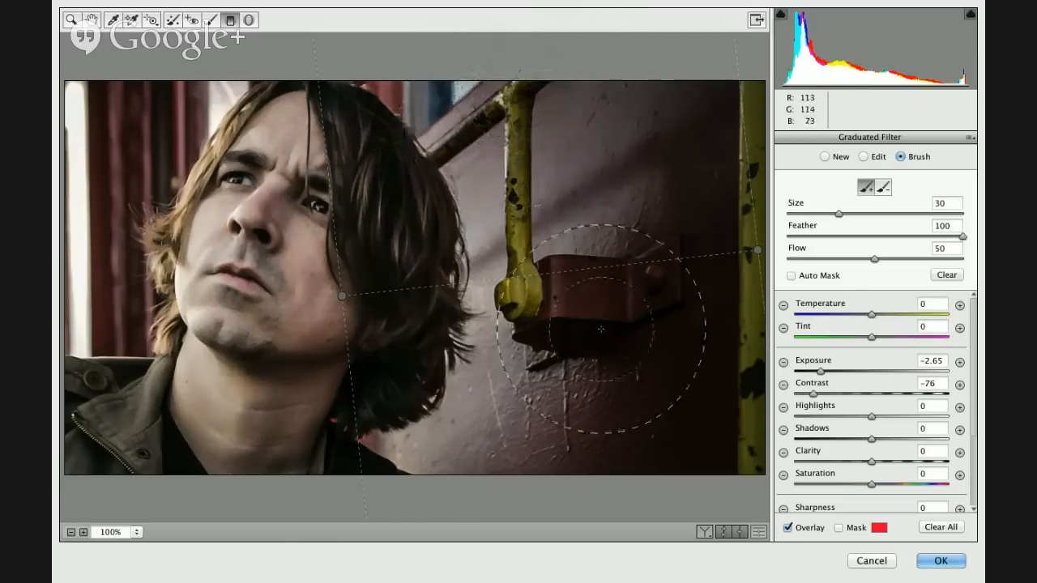
pyautogui.moveTo(613, 313)
pyautogui.mouseDown()
pyautogui.moveTo(590, 381)
pyautogui.moveTo(510, 462)
pyautogui.moveTo(540, 452)
pyautogui.moveTo(486, 463)
pyautogui.moveTo(597, 312)
pyautogui.moveTo(513, 58)
pyautogui.moveTo(474, 84)
pyautogui.moveTo(492, 61)
pyautogui.mouseUp()
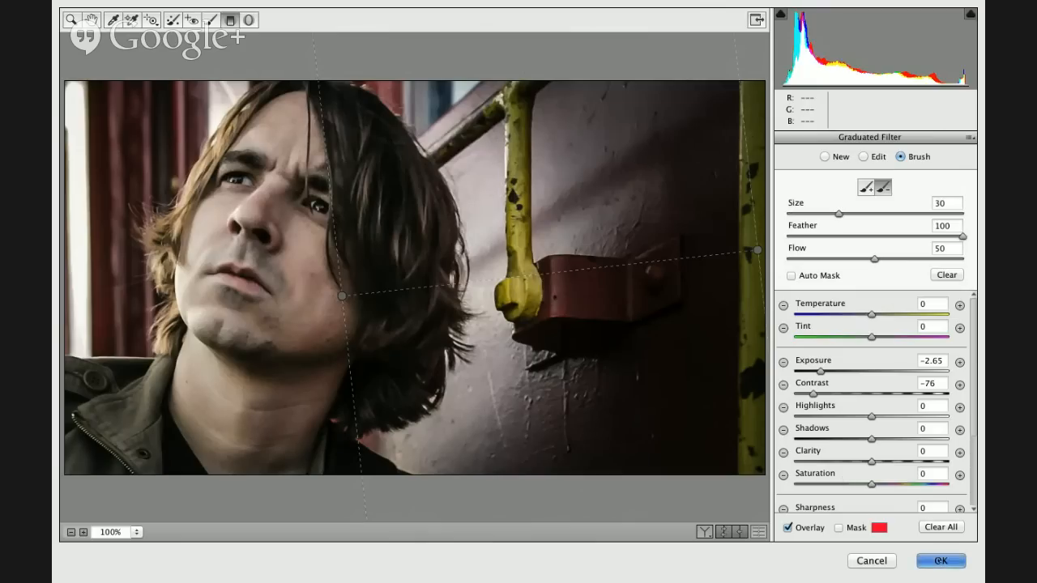
pyautogui.click(938, 560)
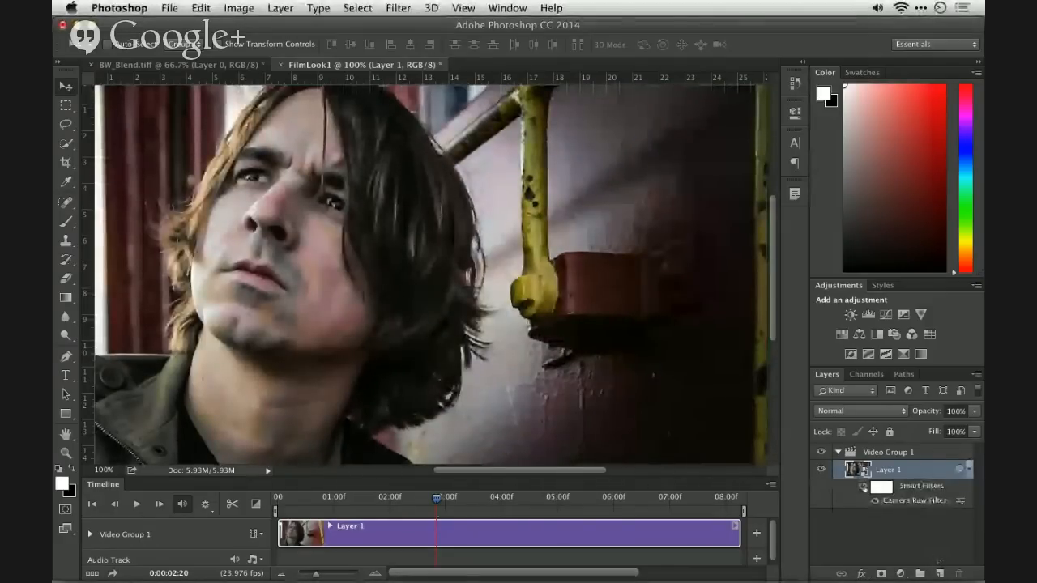
# - Toggle Layer 1's smart filters off and on to compare the clip before and after grading
pyautogui.click(865, 488)
pyautogui.click(864, 487)
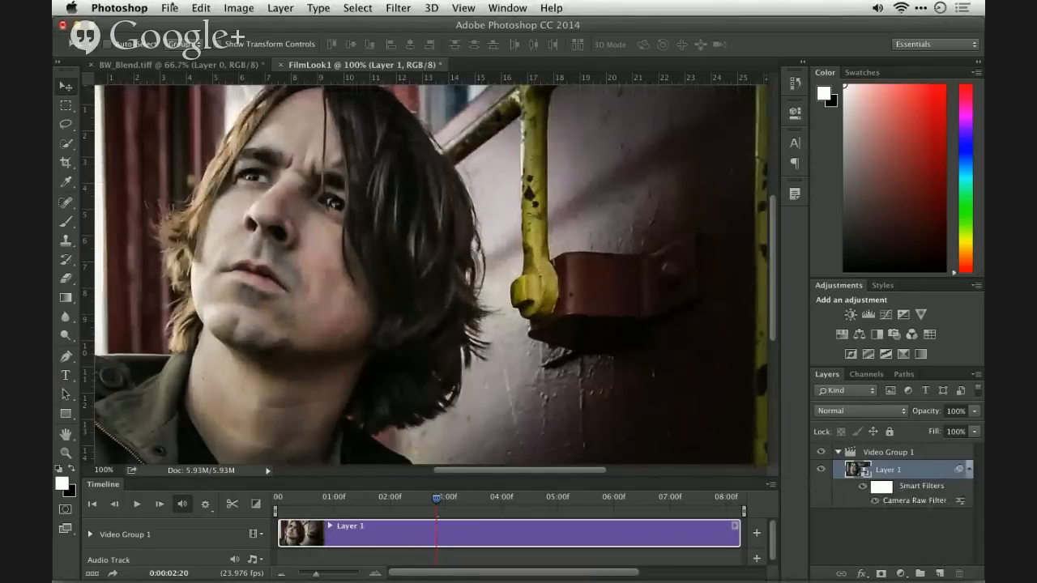
pyautogui.click(170, 7)
pyautogui.click(170, 7)
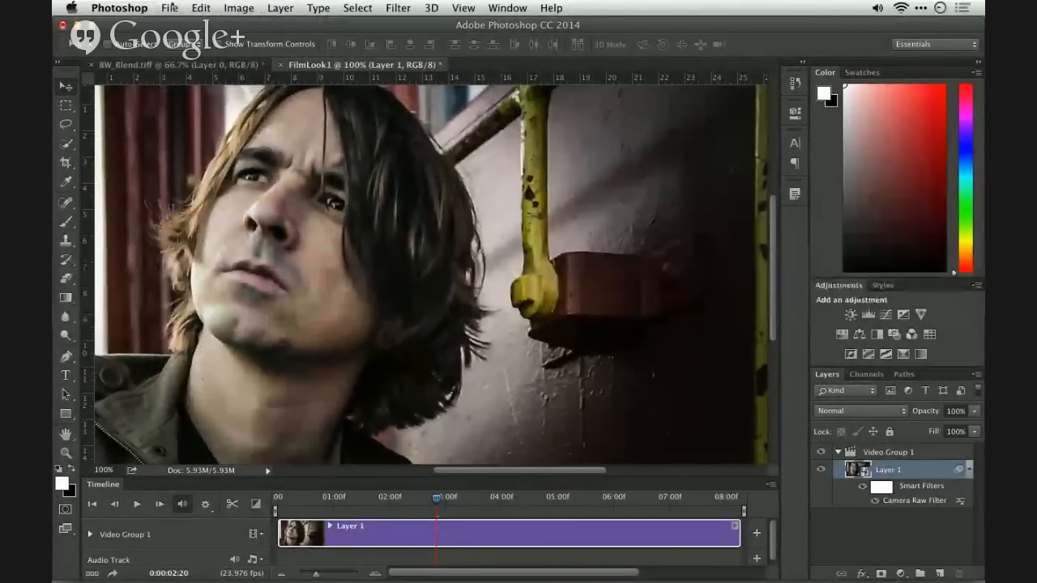
pyautogui.click(394, 7)
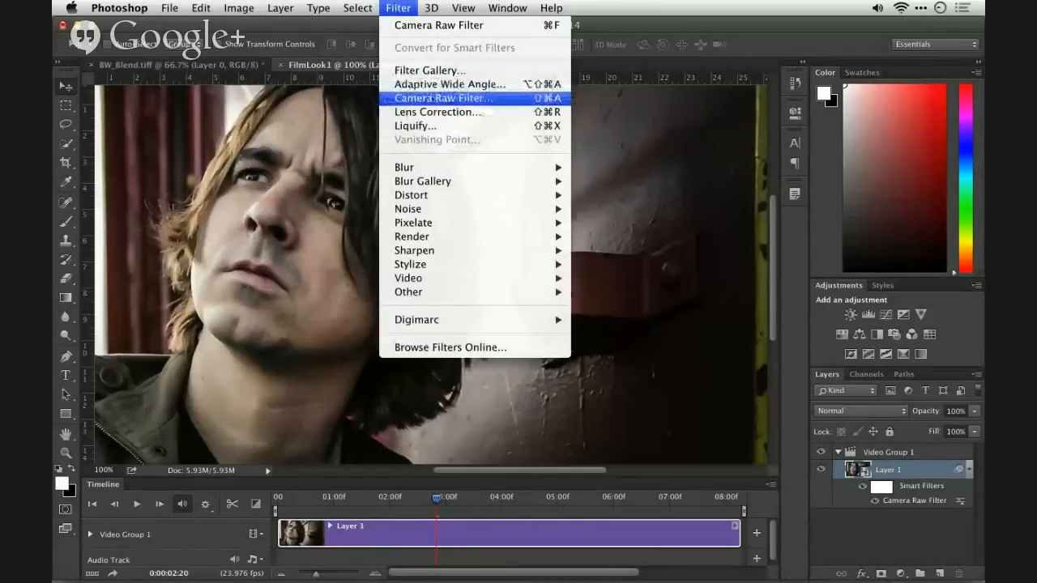
pyautogui.click(415, 6)
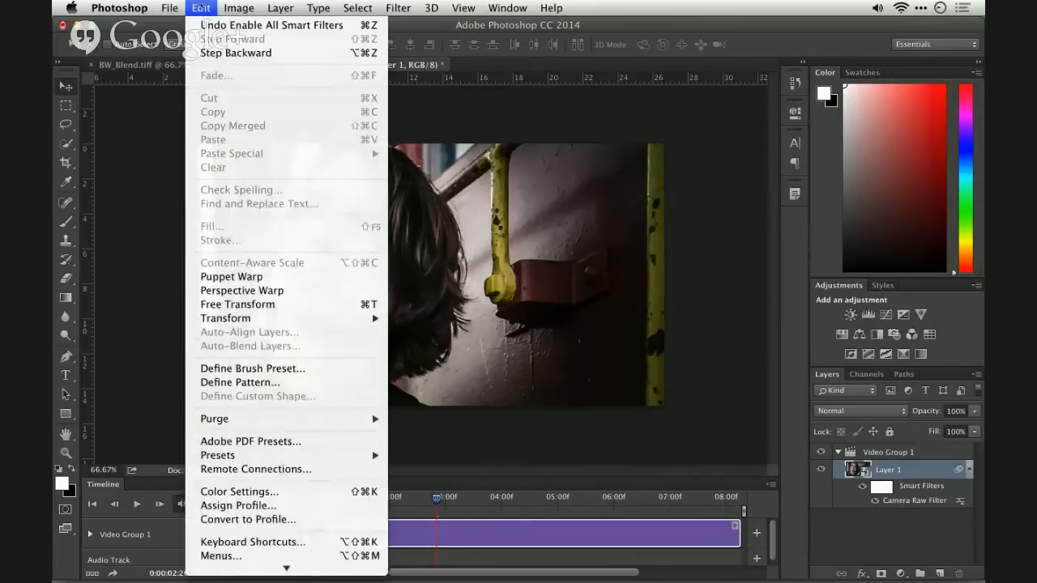
pyautogui.click(201, 8)
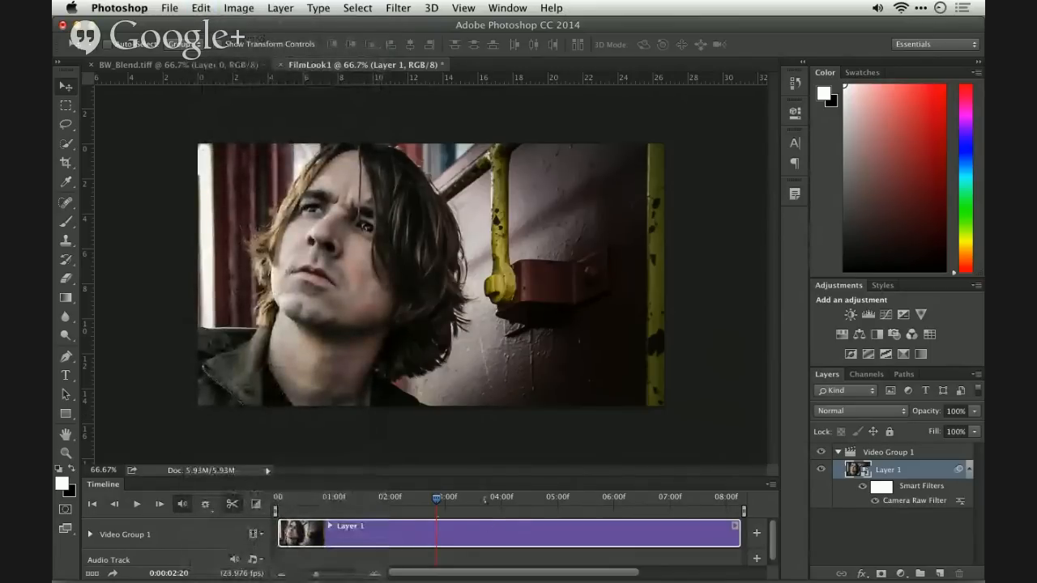
# - Split the Layer 1 video clip at the playhead and play the timeline past the cut
pyautogui.click(233, 504)
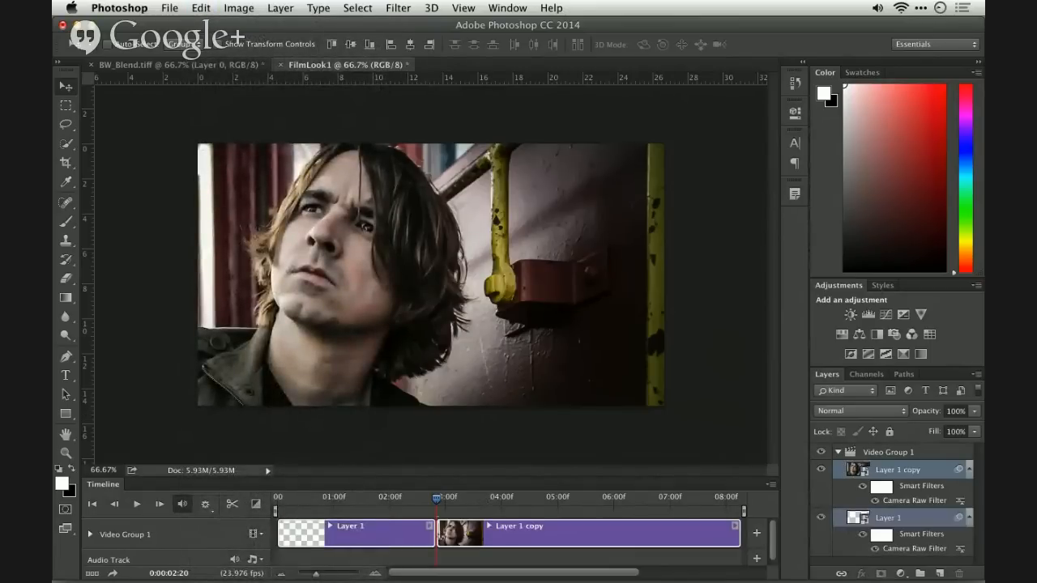
pyautogui.press('space')
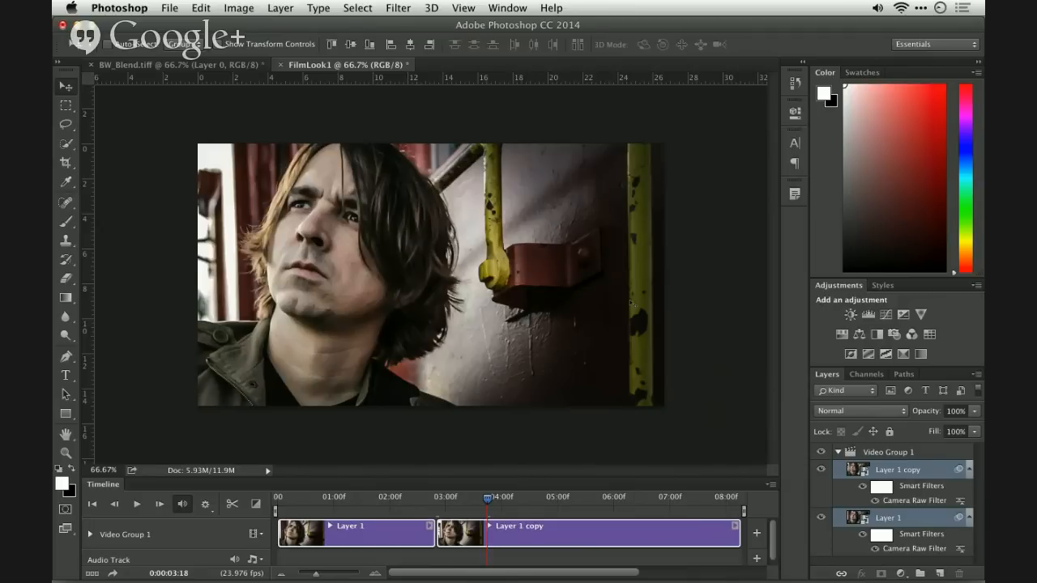
# - Switch to Adobe Bridge and look inside the Removing Distortion with Upright folder of Demo_PS Show
pyautogui.press('super+Tab')
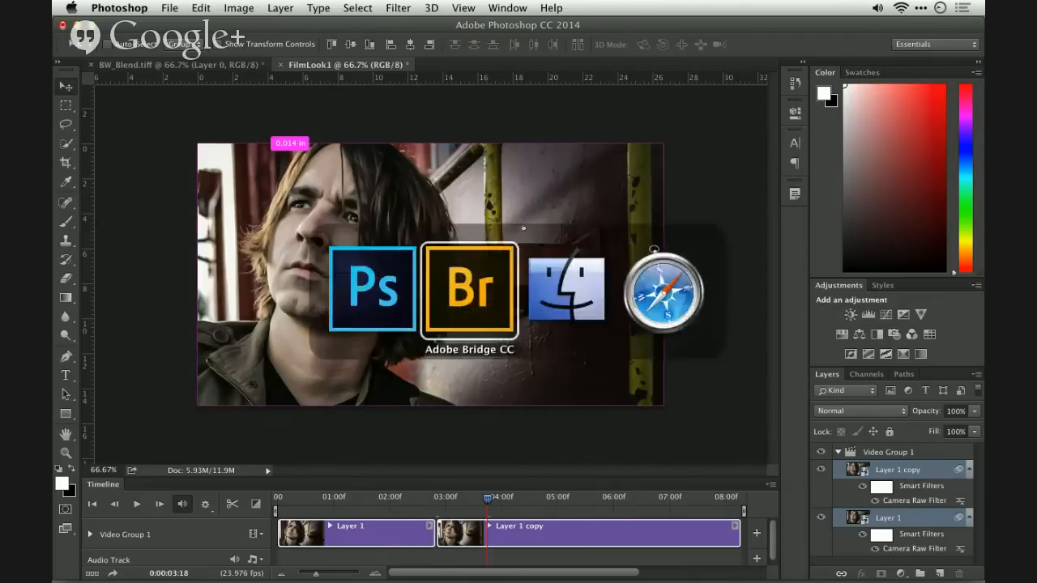
pyautogui.press('super+Up')
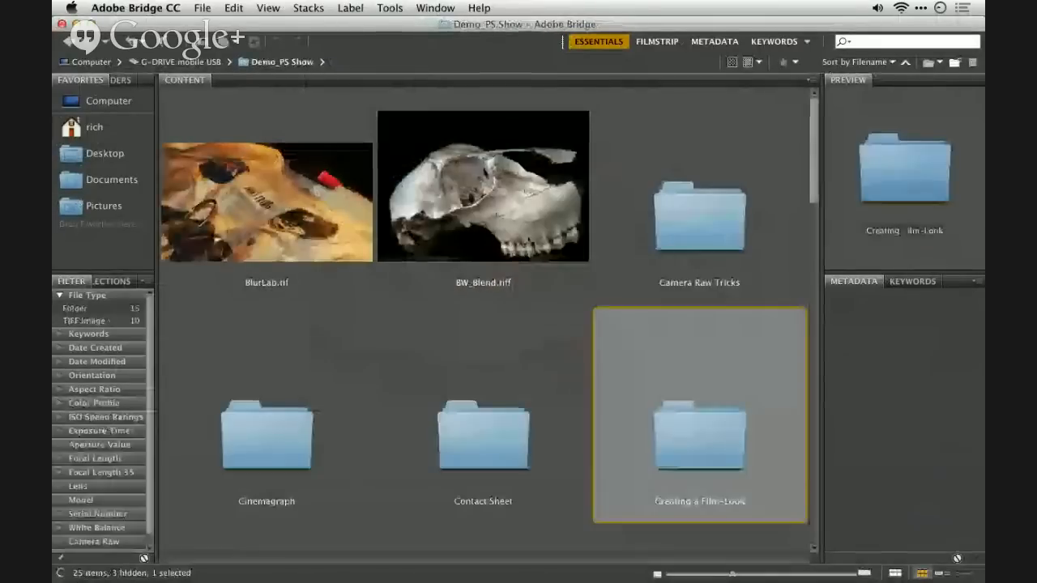
pyautogui.press('Left')
pyautogui.press('Down')
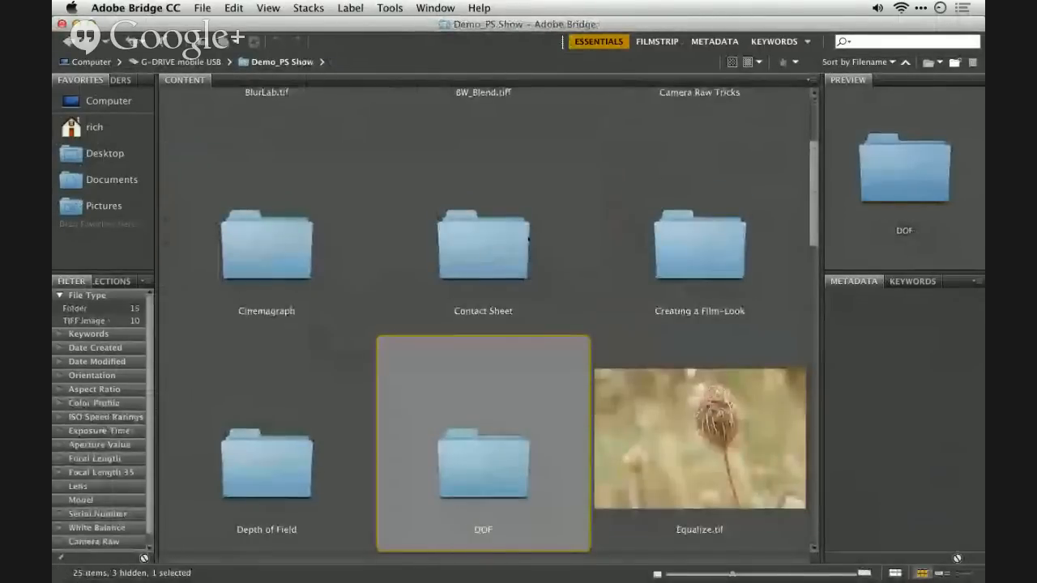
pyautogui.press('Down')
pyautogui.press('Down')
pyautogui.press('Down')
pyautogui.press('Up')
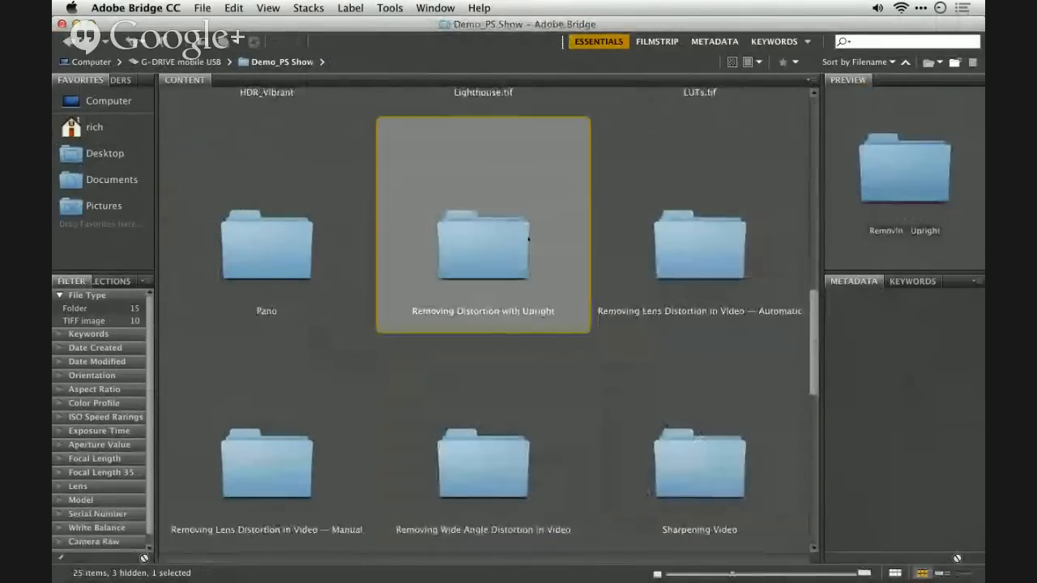
pyautogui.press('super+Down')
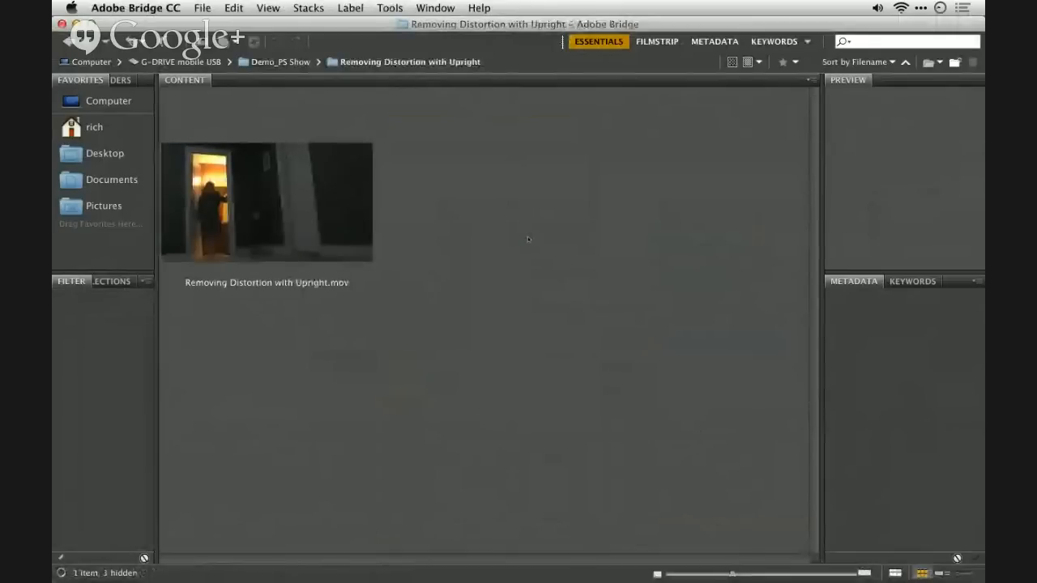
# - Check the contents of the Automatic and Manual versions of the Removing Lens Distortion in Video folder
pyautogui.press('super+Up')
pyautogui.press('Right')
pyautogui.press('super+Down')
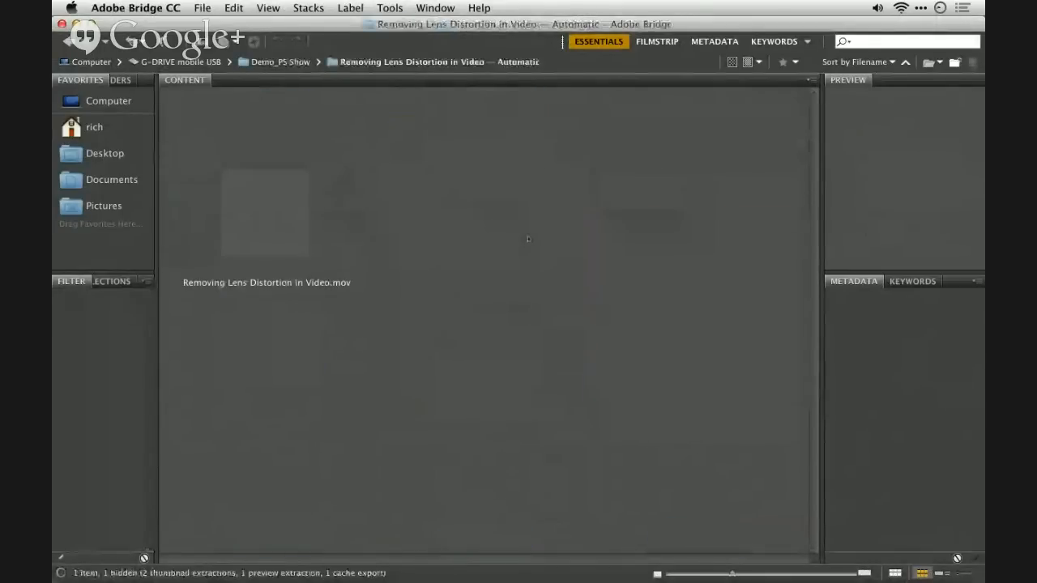
pyautogui.press('super+Up')
pyautogui.press('Left')
pyautogui.press('Left')
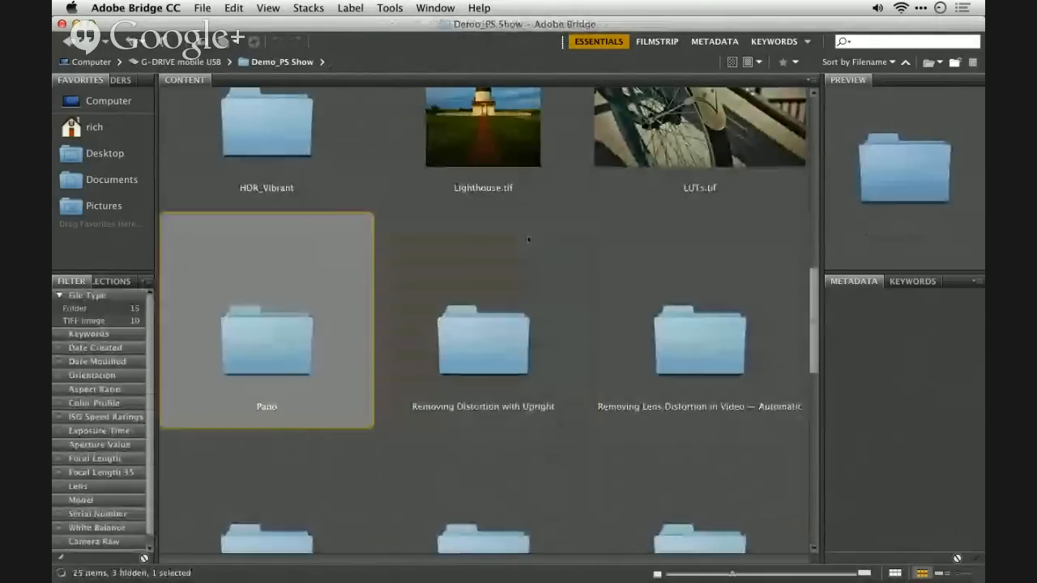
pyautogui.press('Down')
pyautogui.press('super+Down')
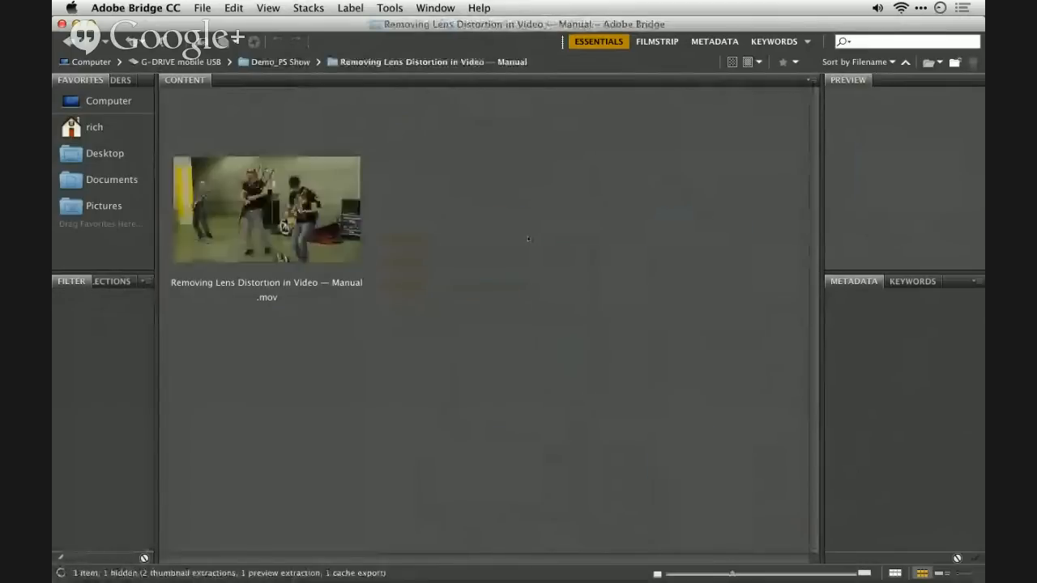
# - Open Removing Wide Angle Distortion in Video.mov from its folder in Photoshop and return to Bridge
pyautogui.press('super+Up')
pyautogui.press('Right')
pyautogui.press('super+Down')
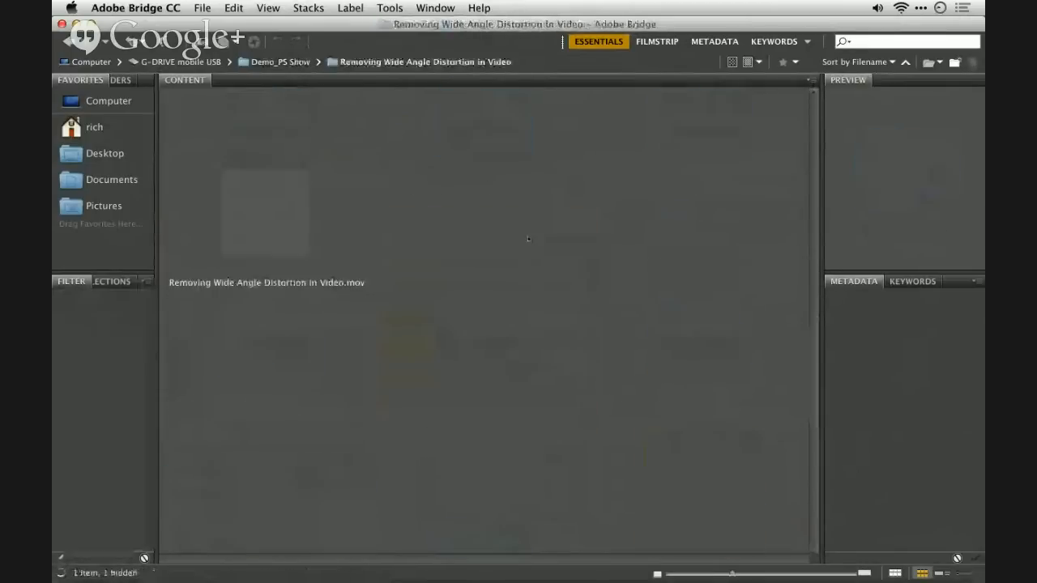
pyautogui.moveTo(290, 225); pyautogui.dragTo(489, 566)
pyautogui.press('super+Tab')
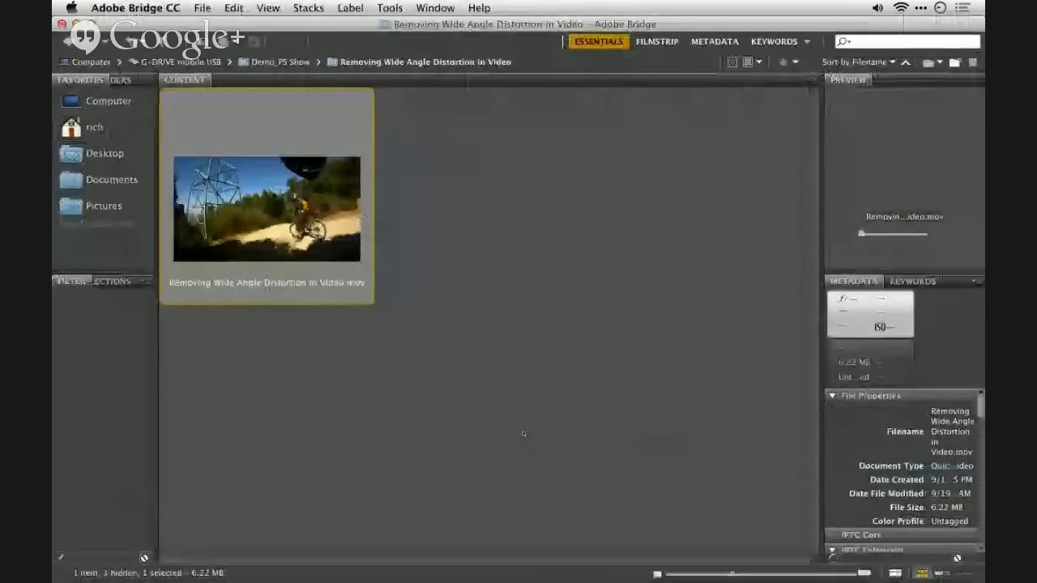
# - Look again inside the Removing Lens Distortion in Video — Manual folder
pyautogui.press('super+Up')
pyautogui.press('Left')
pyautogui.press('super+Down')
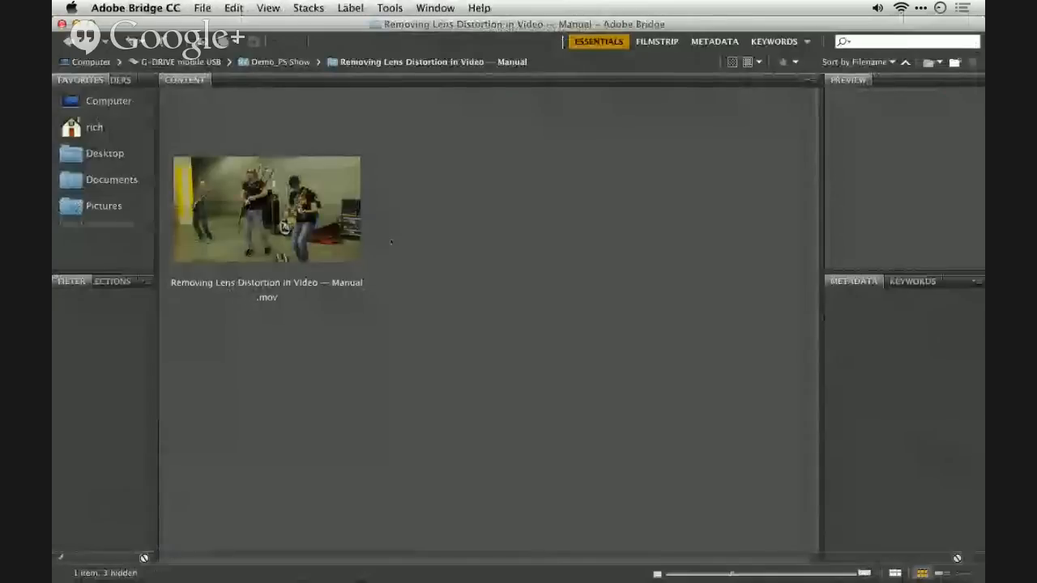
# - Open Removing Lens Distortion in Video.mov from the Removing Lens Distortion in Video — Automatic folder in Photoshop
pyautogui.press('super+Up')
pyautogui.press('Right')
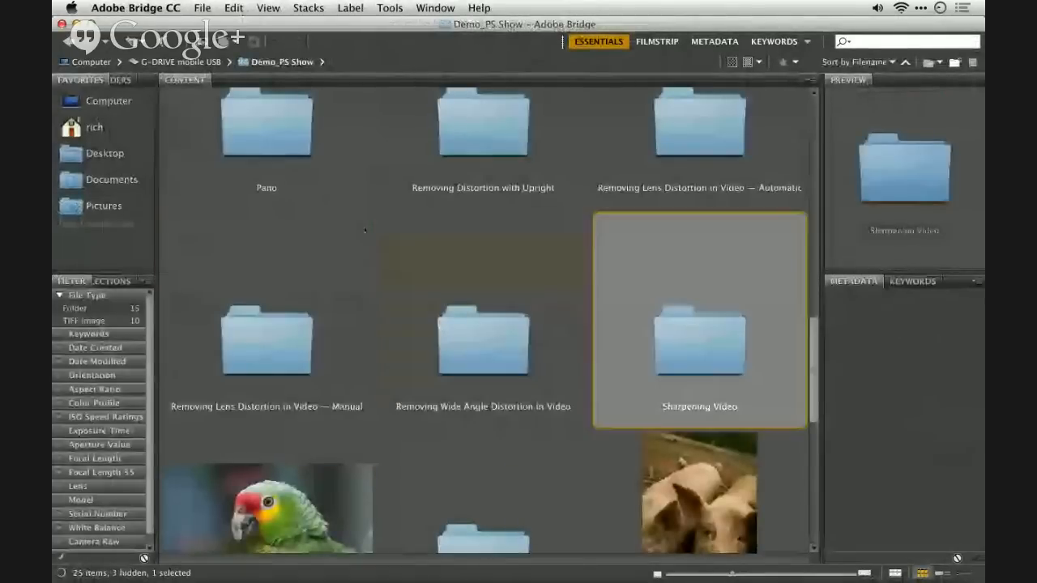
pyautogui.press('Left')
pyautogui.press('Up')
pyautogui.press('Right')
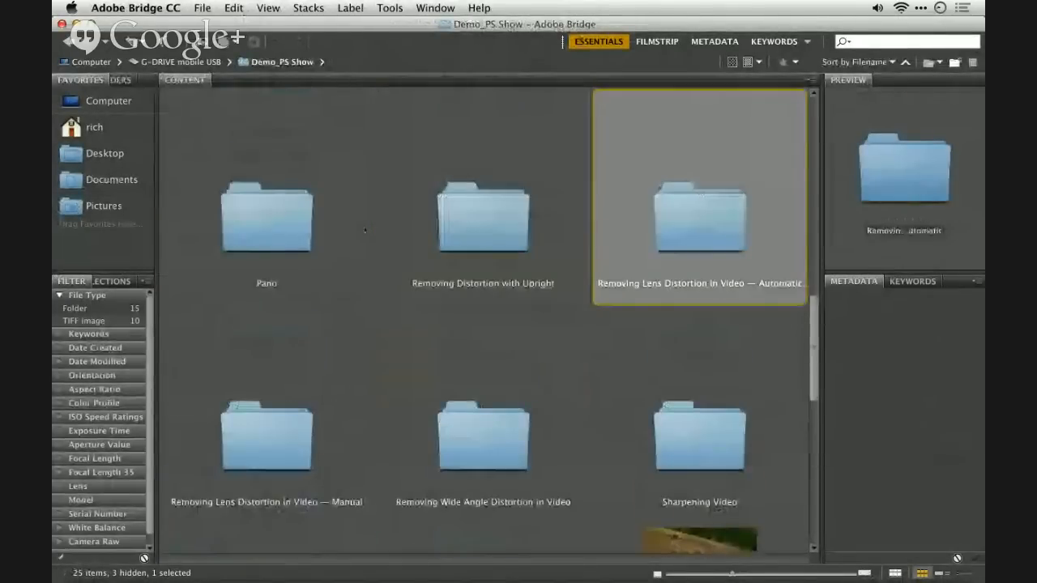
pyautogui.press('super+Down')
pyautogui.moveTo(263, 203); pyautogui.dragTo(491, 574)
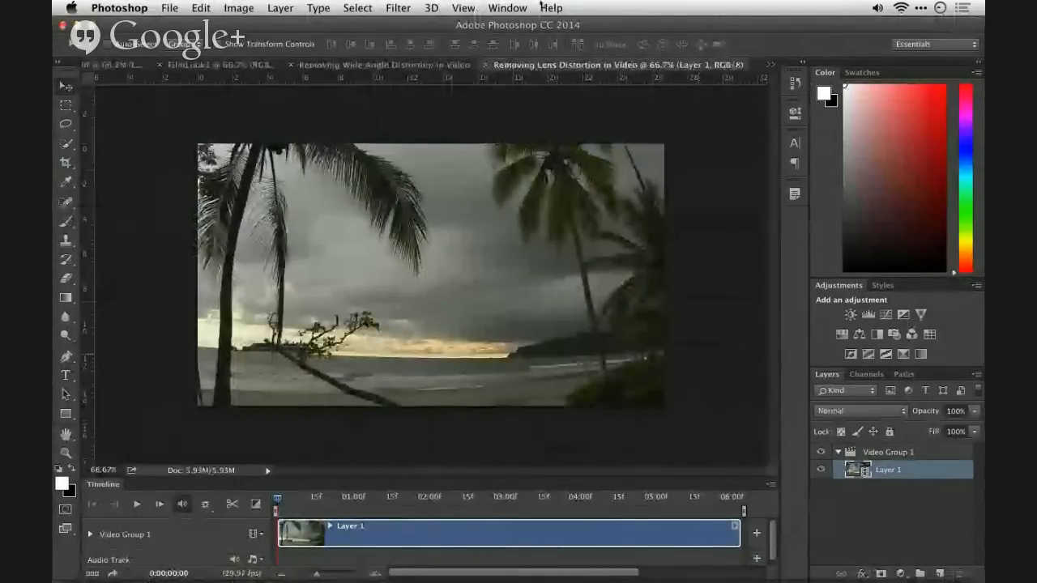
# - Convert the beach video's Layer 1 to a smart object for smart filters
pyautogui.click(398, 7)
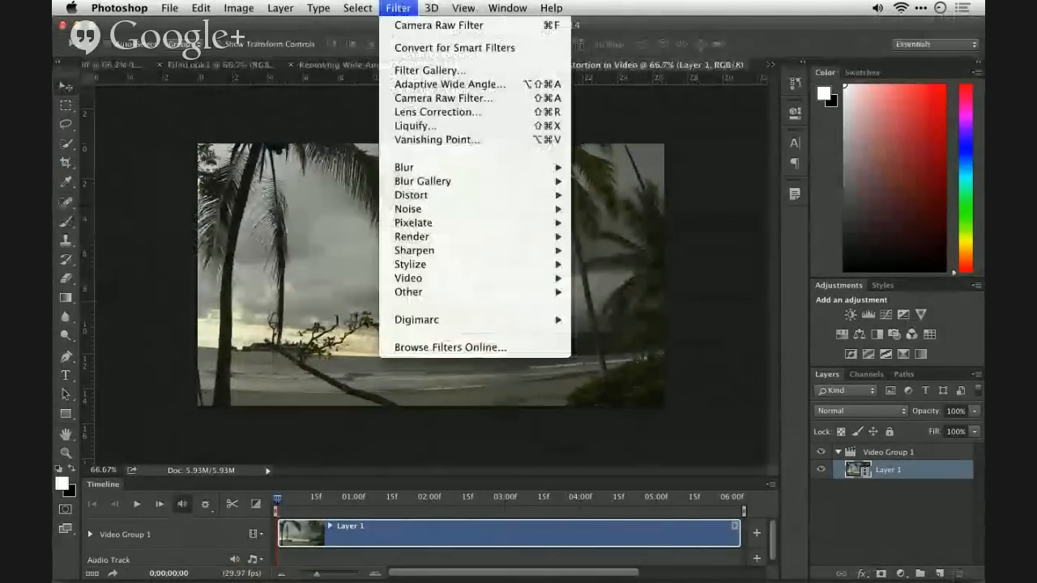
pyautogui.click(454, 48)
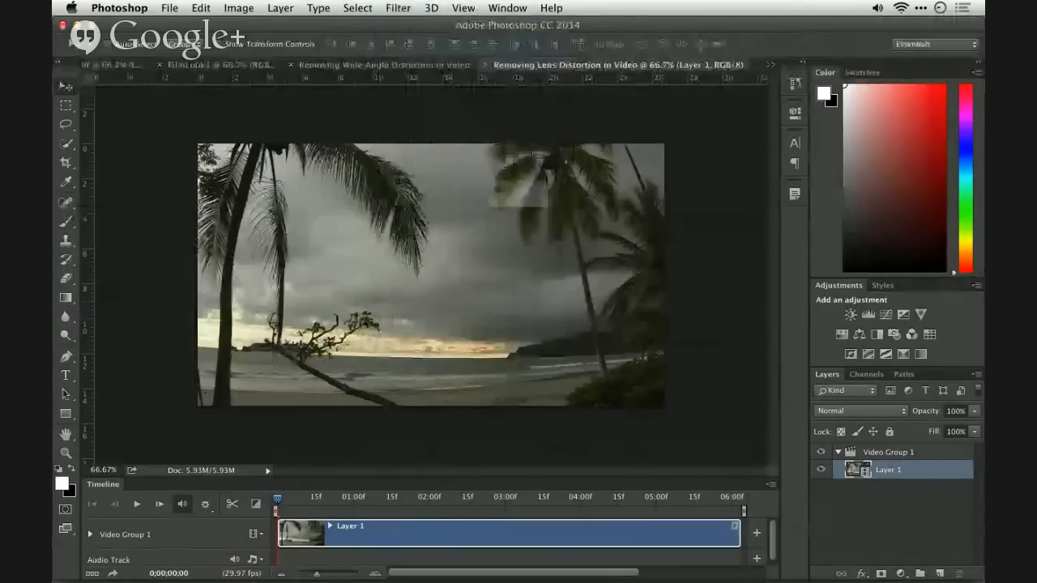
pyautogui.press('Return')
# - Open the Lens Correction filter on the beach clip and choose GoPro as the camera make
pyautogui.click(395, 8)
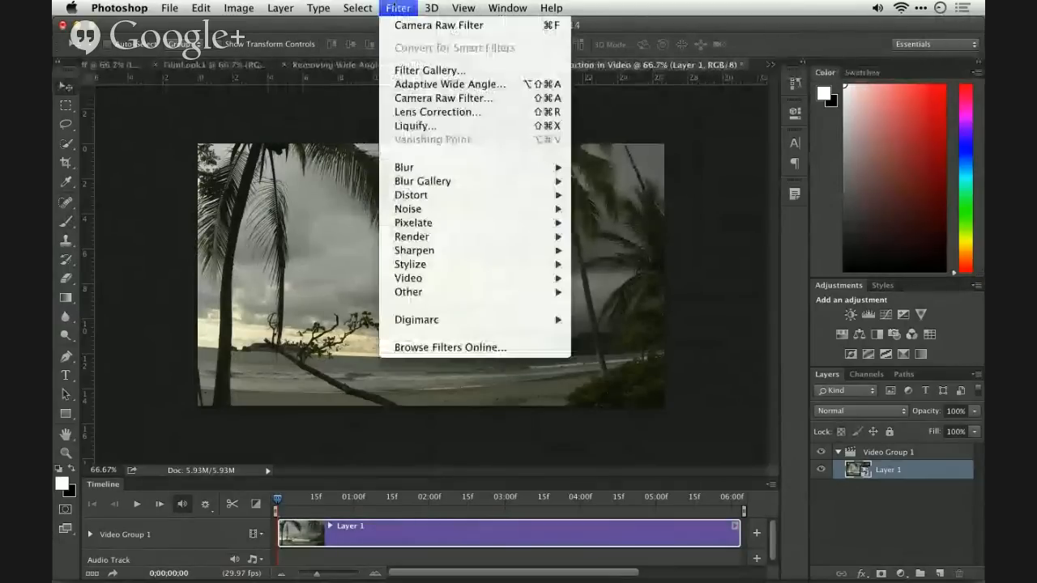
pyautogui.click(410, 113)
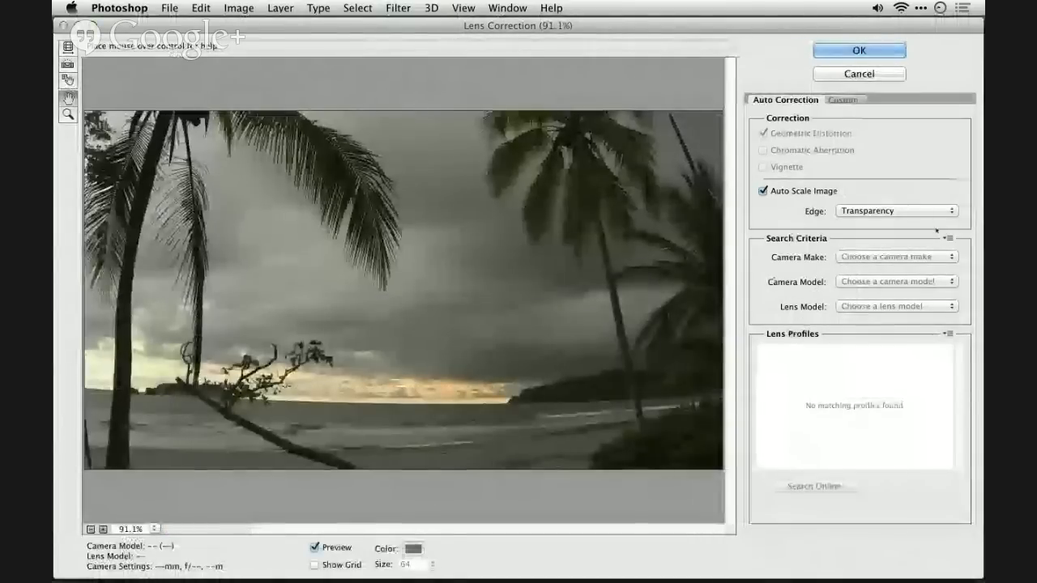
pyautogui.click(891, 257)
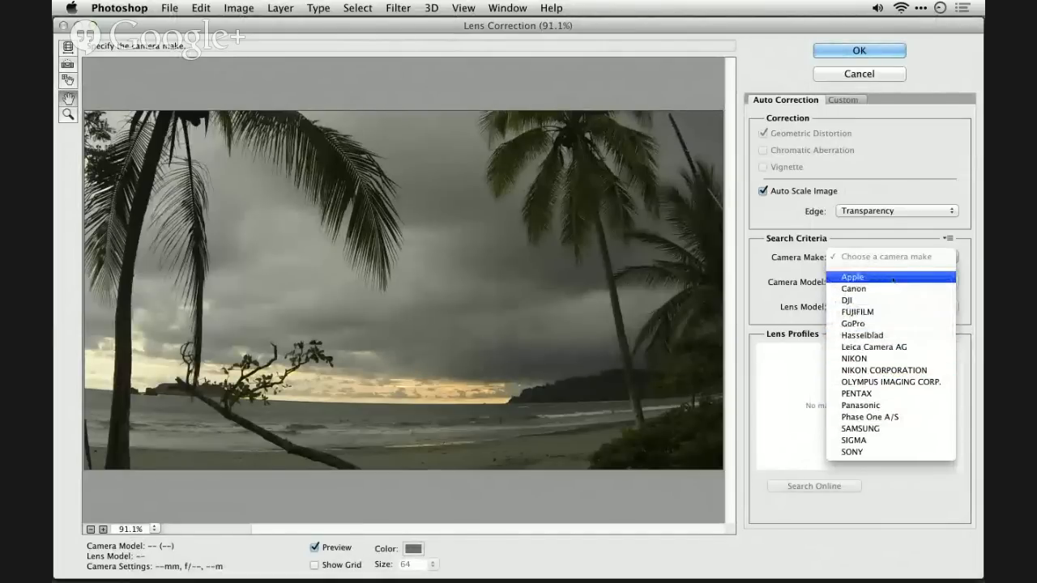
pyautogui.click(889, 323)
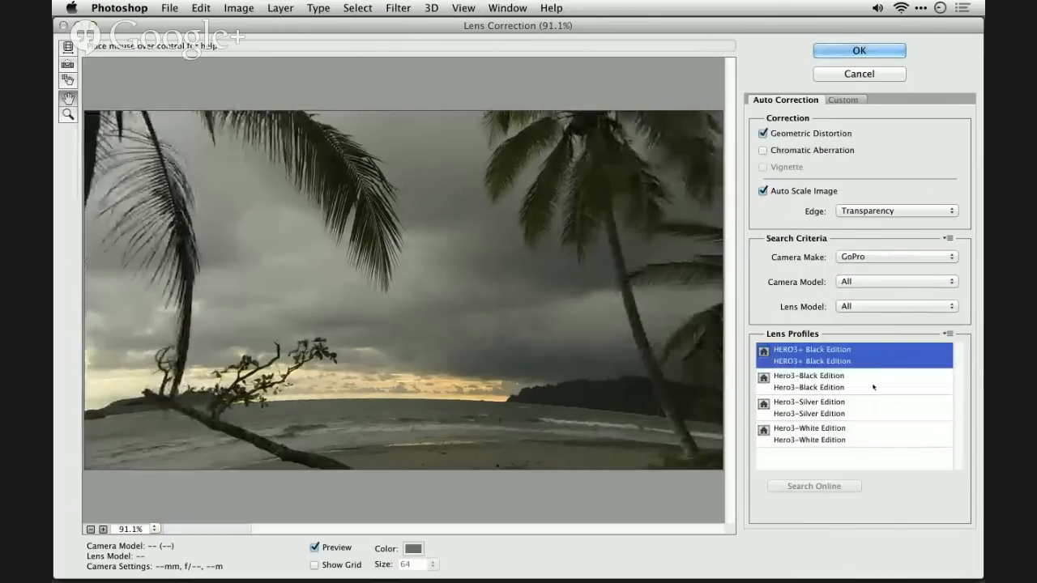
# - Try the Hero3-Black Edition and Hero3-Silver Edition lens profiles on the beach clip, and a custom Remove Distortion value of -21.00
pyautogui.click(874, 387)
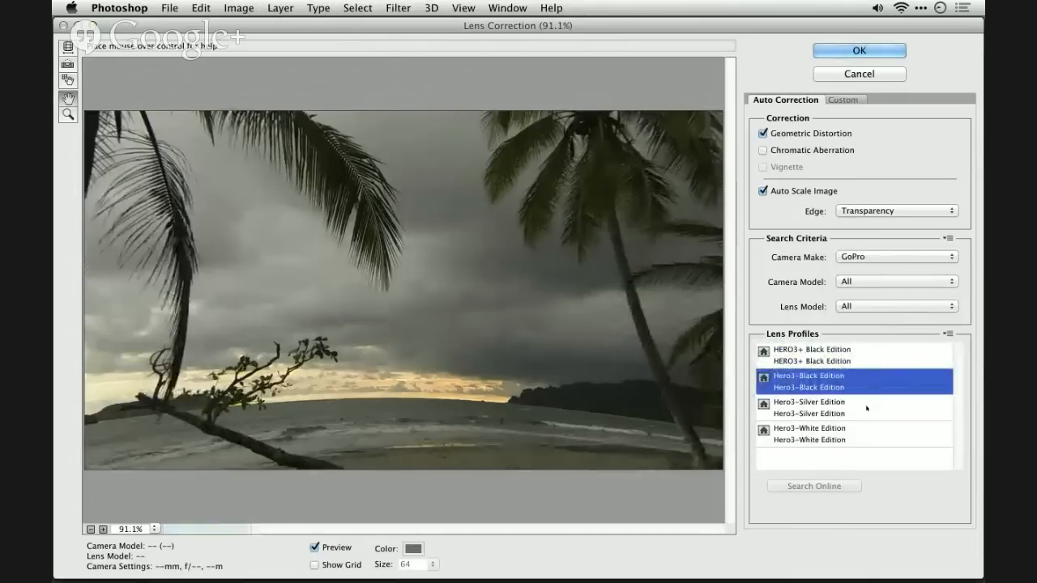
pyautogui.click(866, 408)
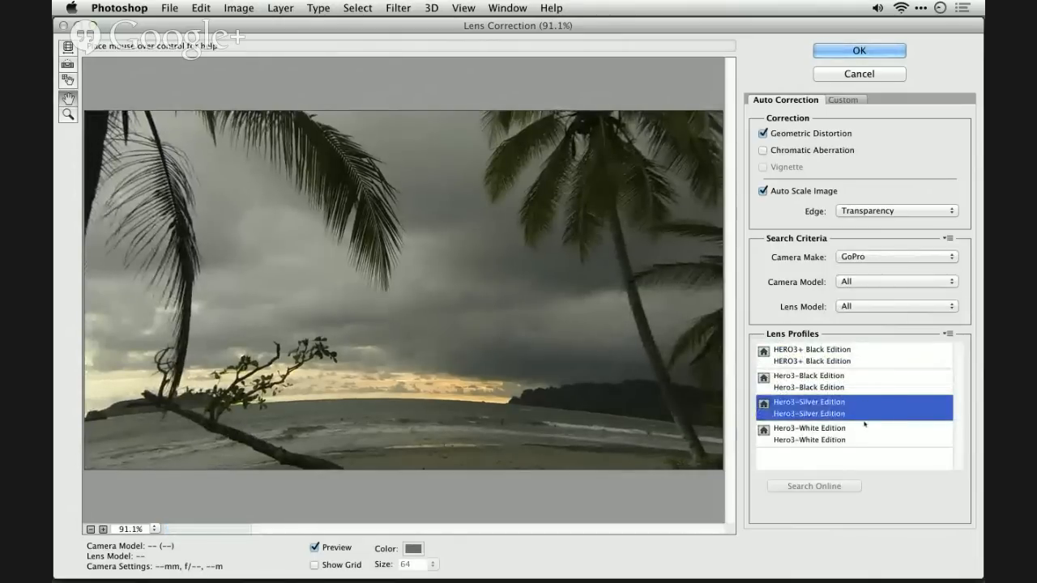
pyautogui.click(845, 101)
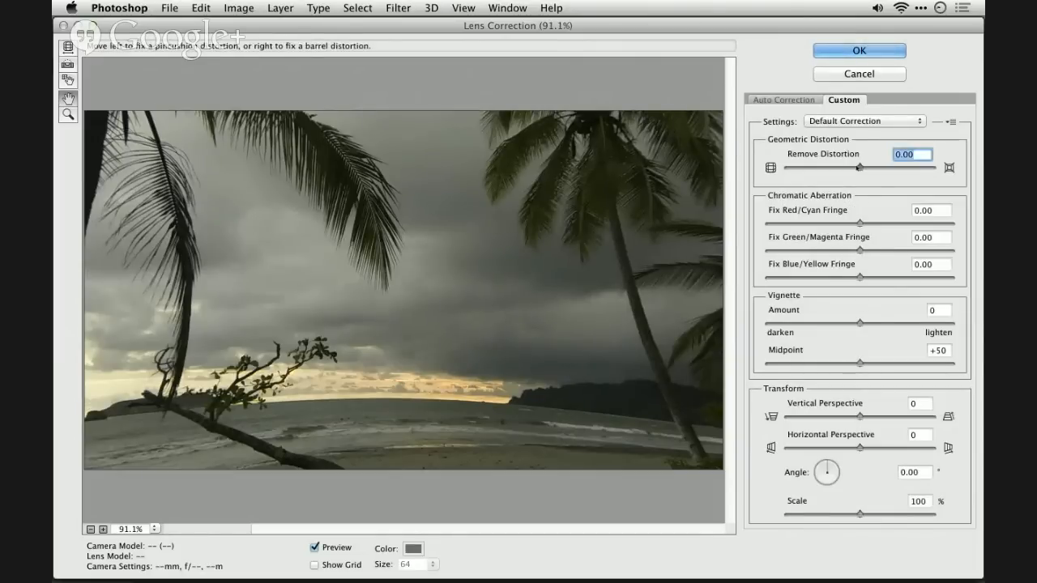
pyautogui.moveTo(859, 167); pyautogui.dragTo(844, 168)
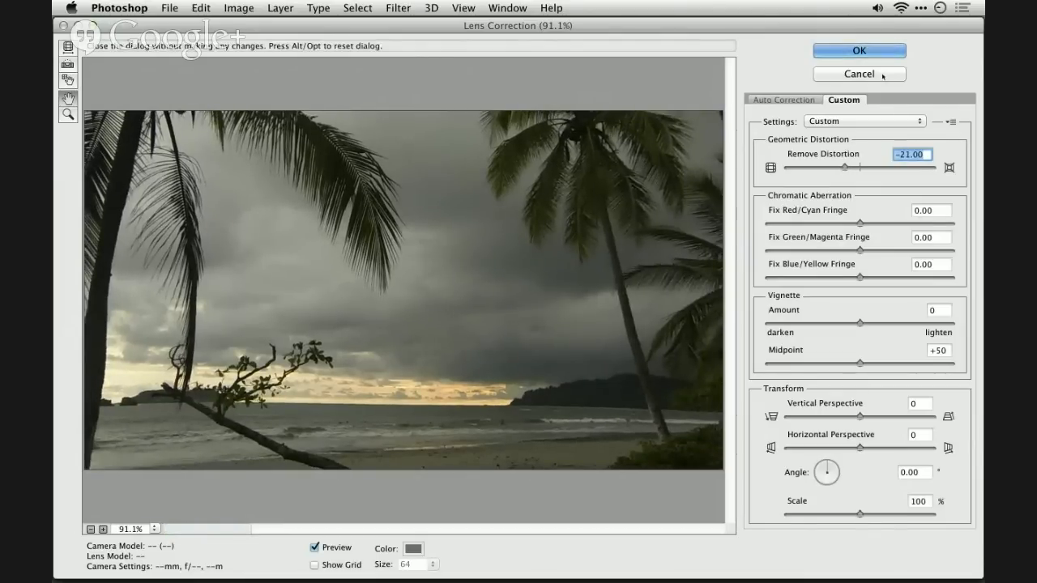
# - Cancel the lens correction and close the Removing Lens Distortion in Video document without saving changes
pyautogui.click(885, 78)
pyautogui.press('super+w')
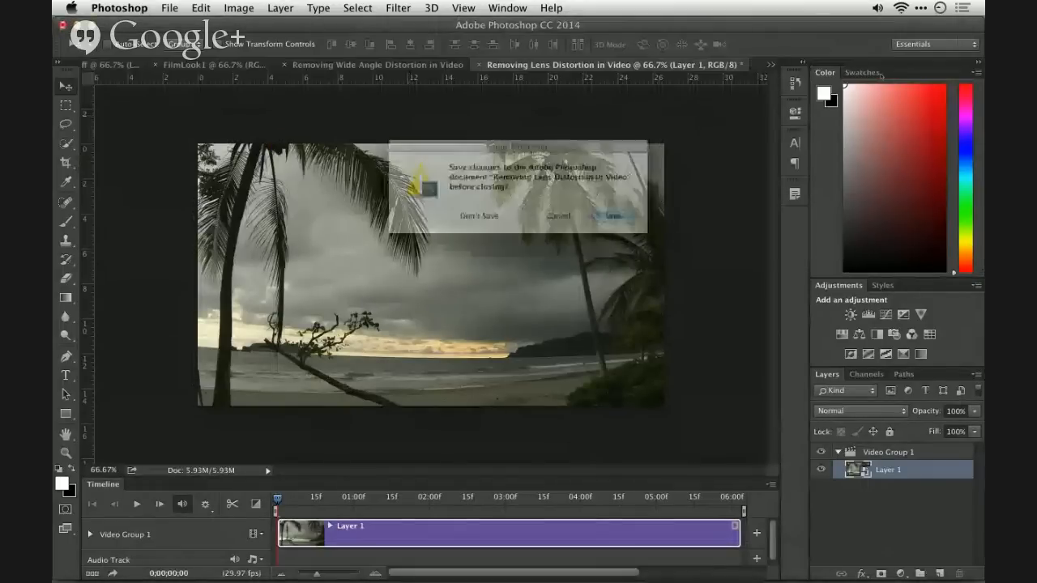
pyautogui.press('d')
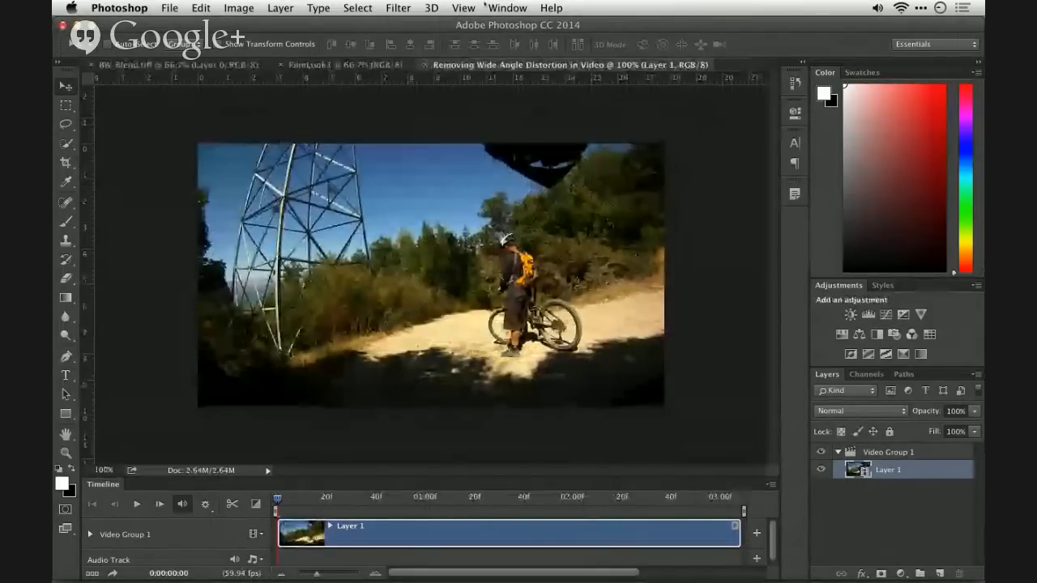
# - Convert the mountain bike clip's Layer 1 for smart filters and open the Adaptive Wide Angle filter on it
pyautogui.click(398, 8)
pyautogui.click(398, 50)
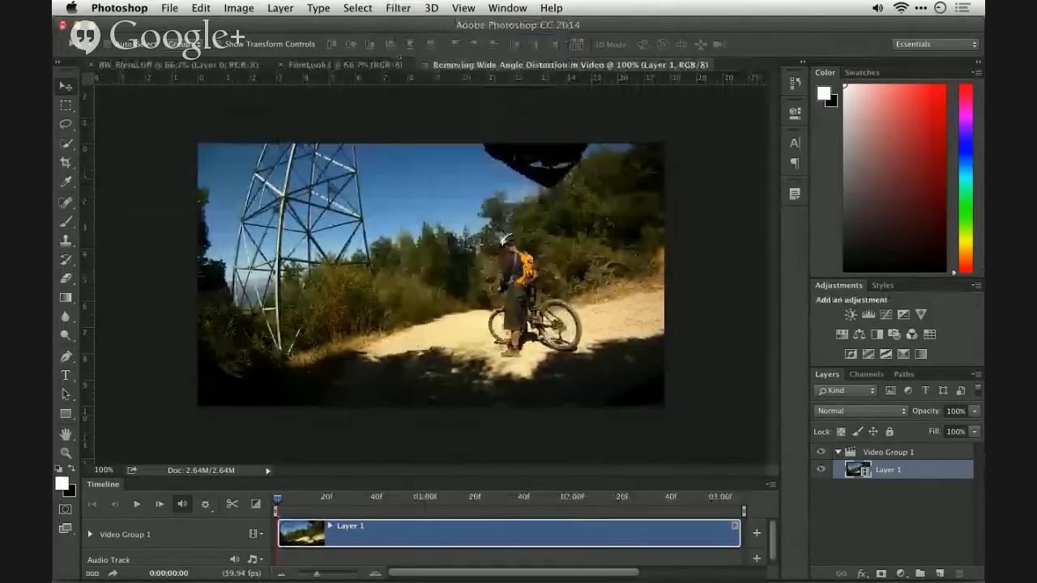
pyautogui.press('Return')
pyautogui.click(398, 7)
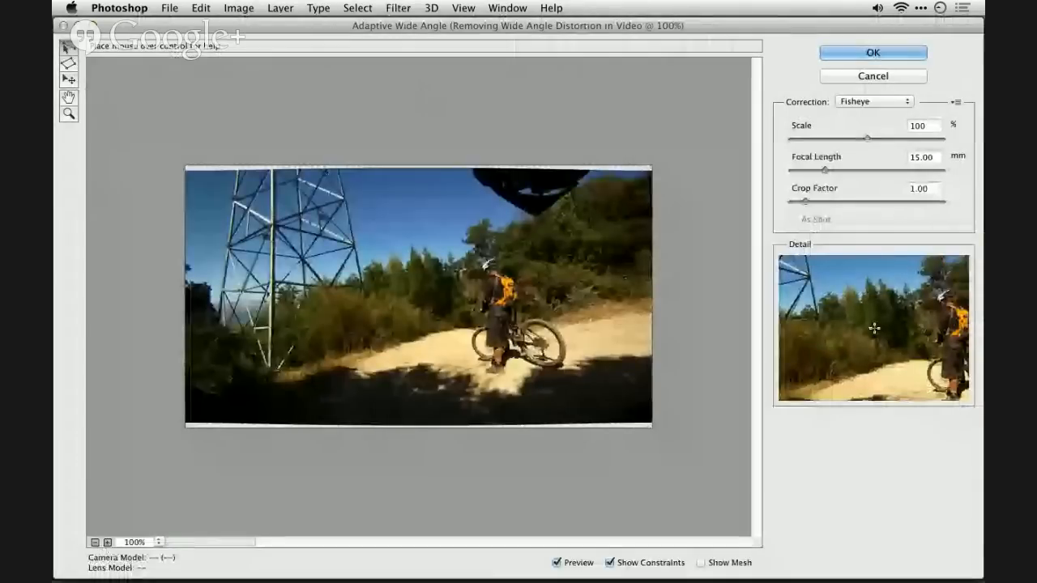
# - Try the Auto correction model for the mountain bike clip
pyautogui.click(880, 104)
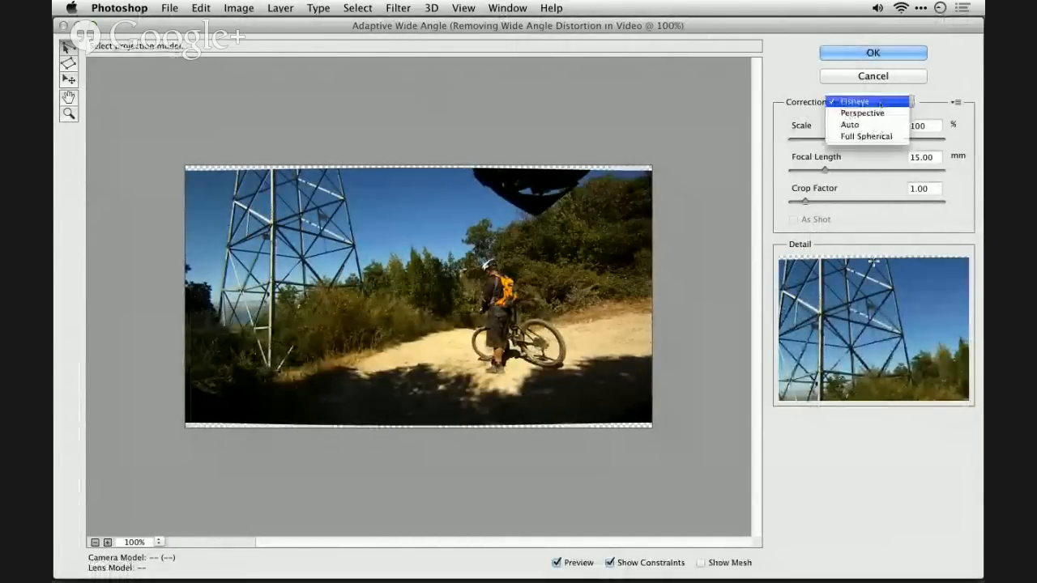
pyautogui.click(880, 124)
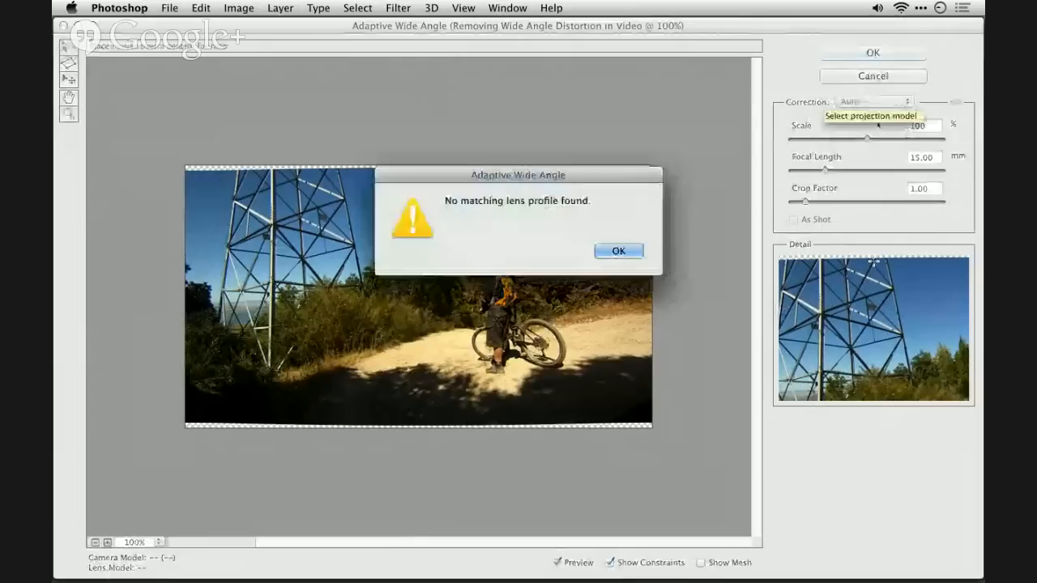
pyautogui.press('Return')
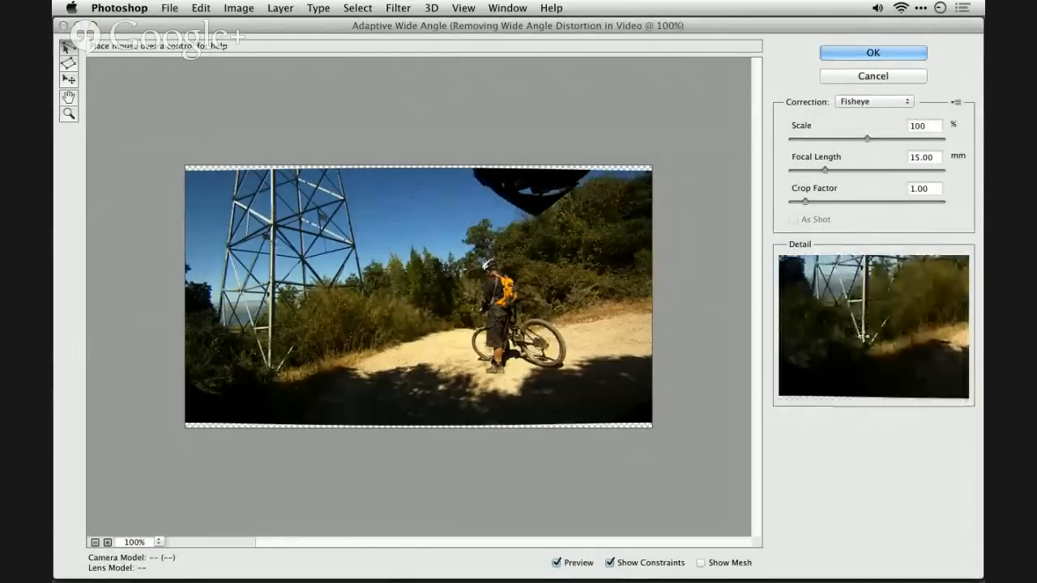
# - Draw a straightening constraint along the tower's long central leg from base to top, and adjust its curve to follow the leg
pyautogui.click(270, 368)
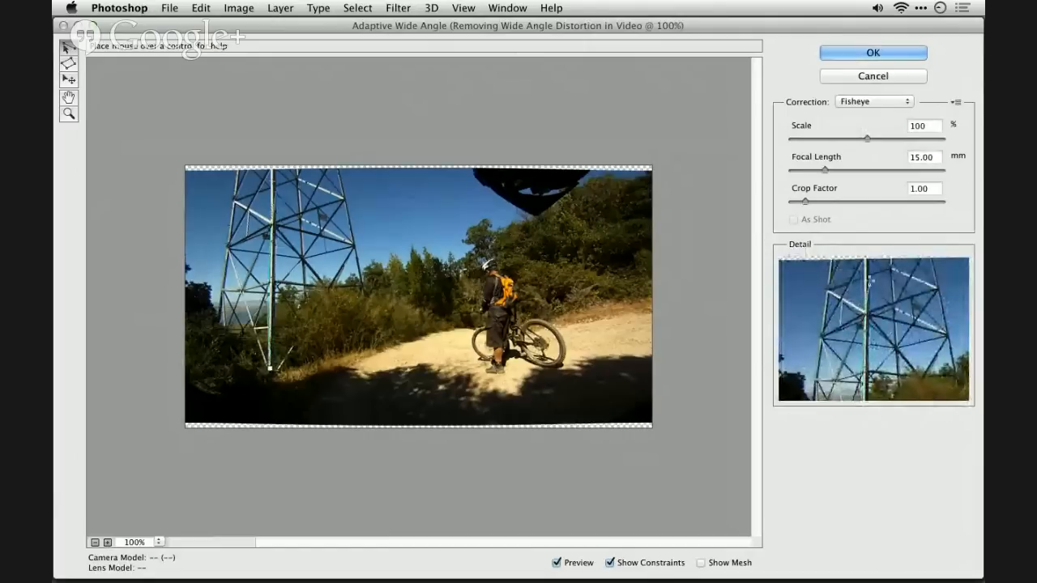
pyautogui.click(272, 170)
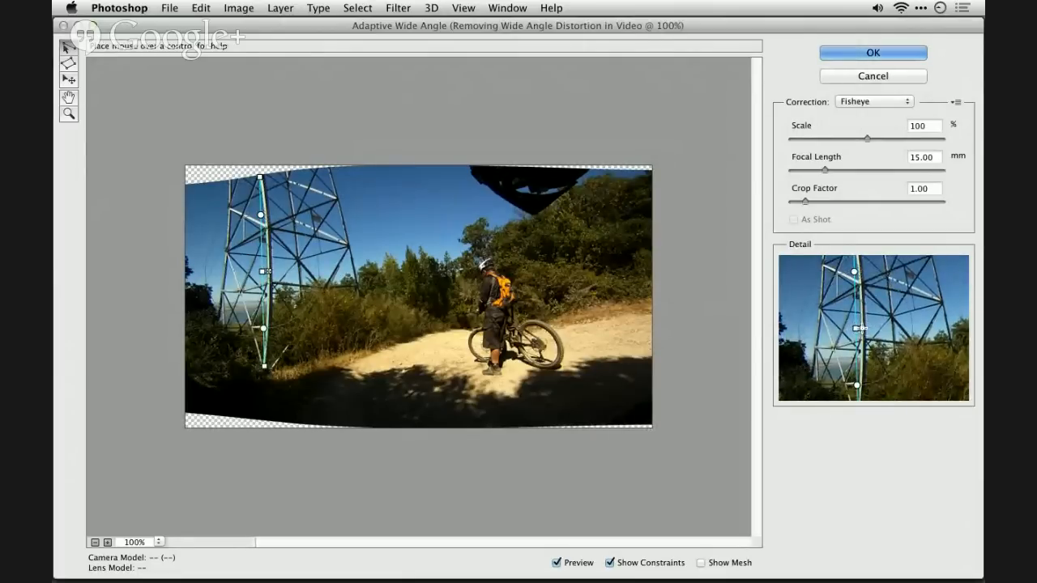
pyautogui.moveTo(268, 271); pyautogui.dragTo(269, 271)
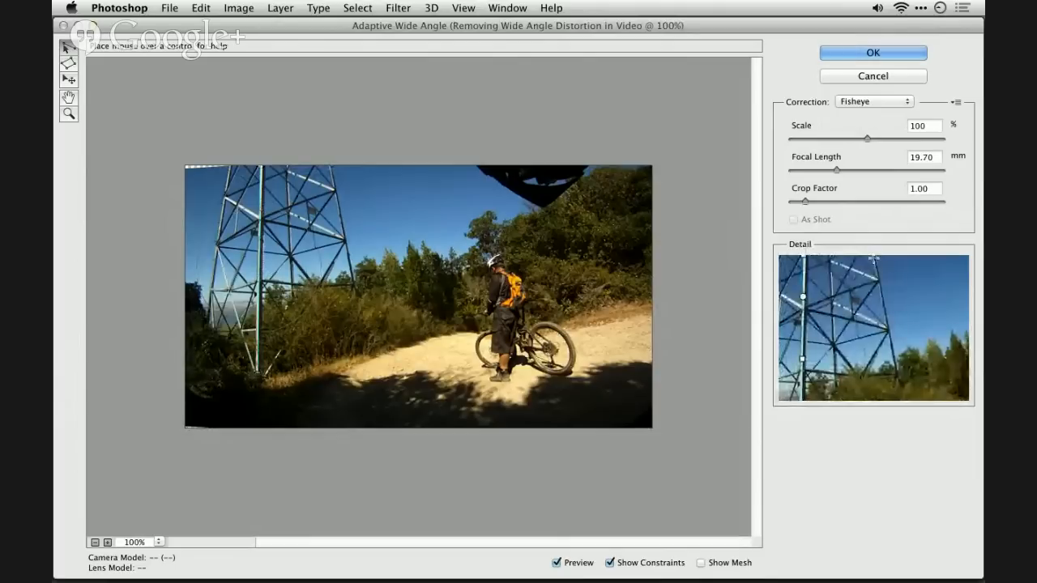
# - Add a constraint down the tower's right leg to the bushes and rotate it slightly to correct the leg's angle
pyautogui.click(330, 169)
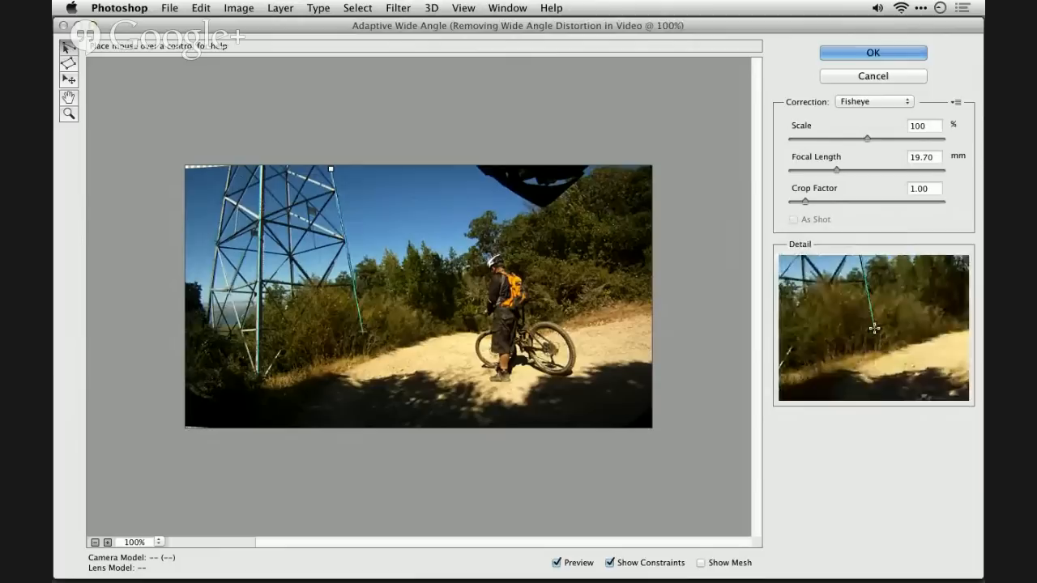
pyautogui.click(363, 331)
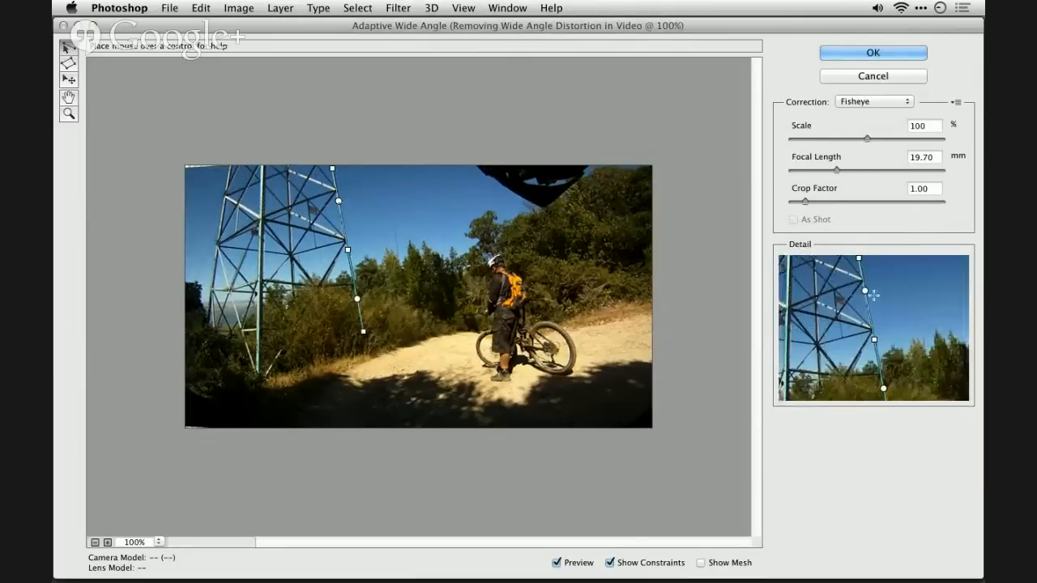
pyautogui.moveTo(340, 201)
pyautogui.moveTo(339, 201); pyautogui.dragTo(343, 199)
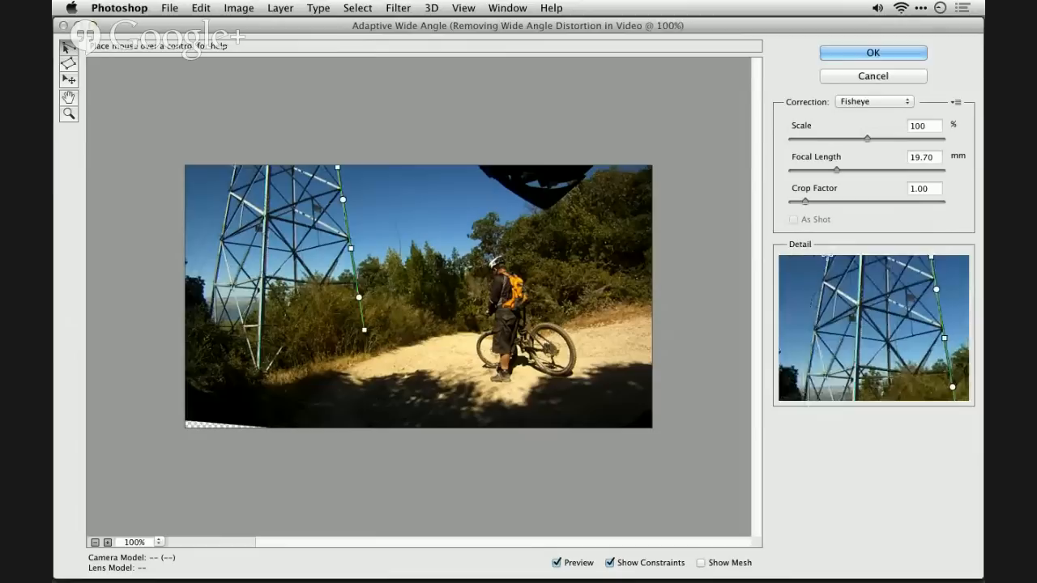
# - Add a constraint down the tower's left leg to the ground and rotate it slightly to correct the leg's angle
pyautogui.click(234, 167)
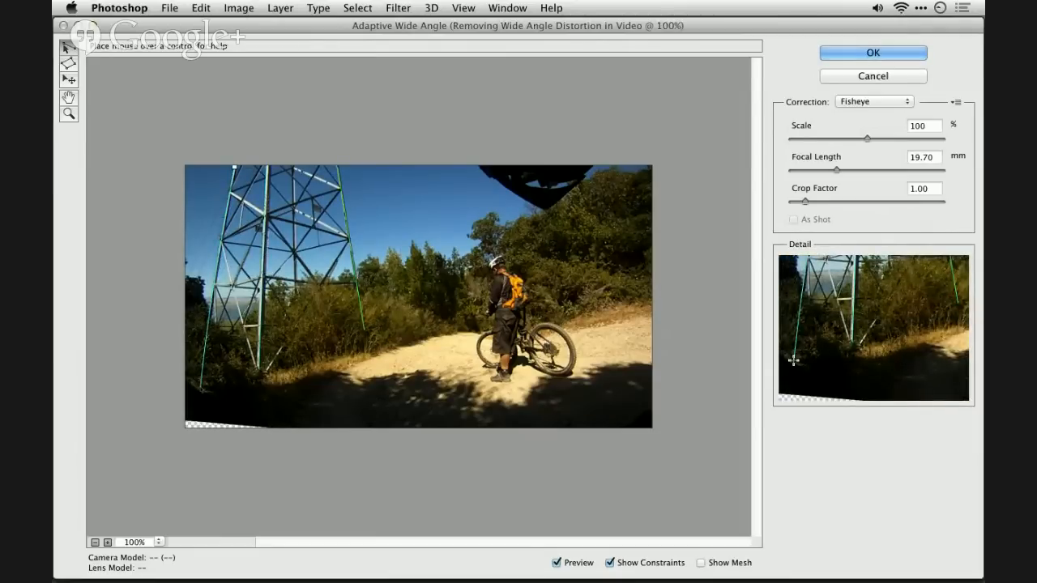
pyautogui.click(201, 387)
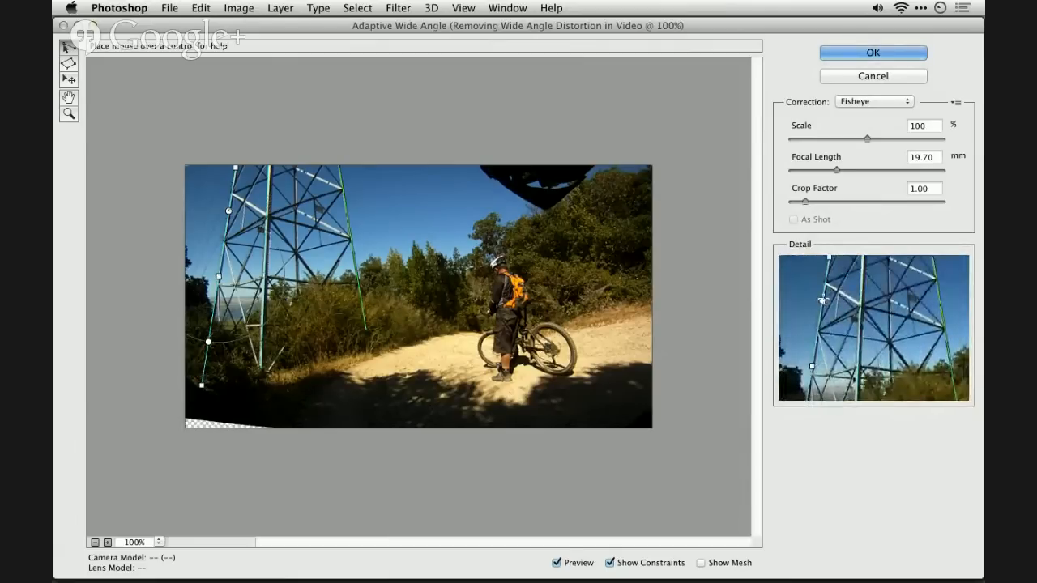
pyautogui.moveTo(228, 211); pyautogui.dragTo(231, 210)
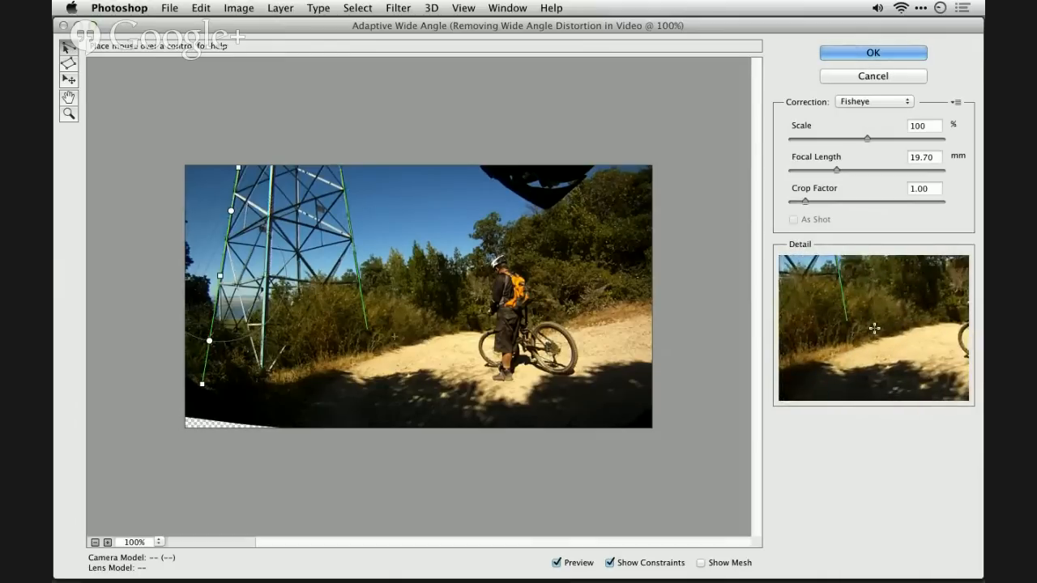
# - Add a roughly horizontal constraint across the dirt path behind the cyclist to the frame's edge, and rotate it slightly to level the ground
pyautogui.click(394, 334)
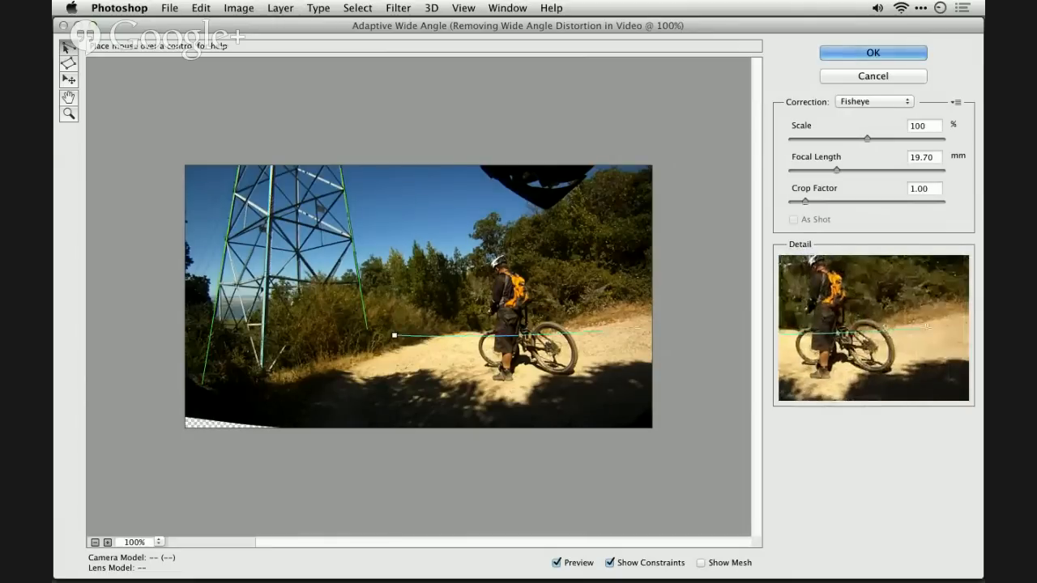
pyautogui.click(649, 331)
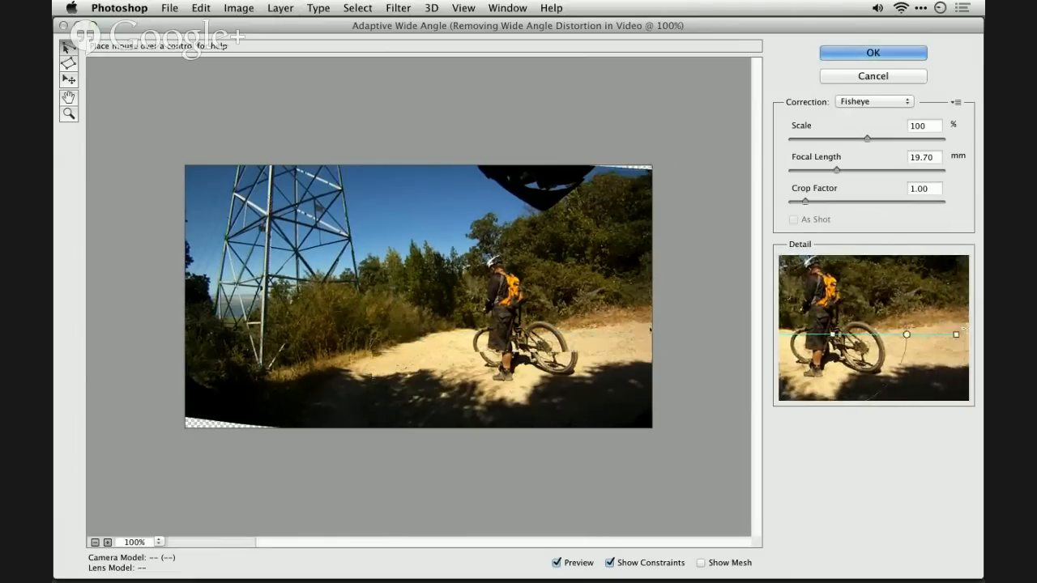
pyautogui.moveTo(589, 334); pyautogui.dragTo(590, 332)
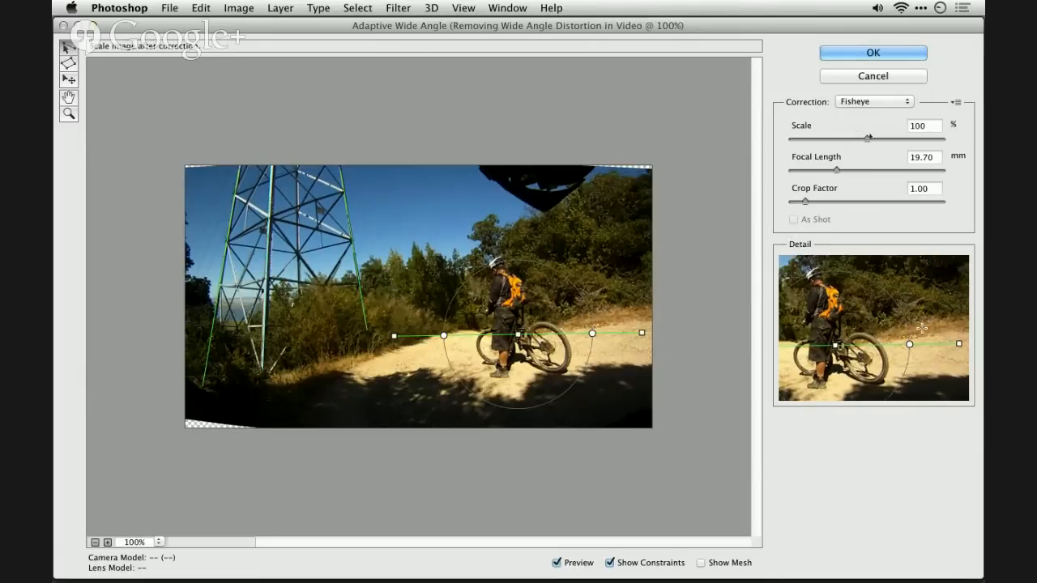
# - Set the corrected image's scale to 104% and apply the Adaptive Wide Angle filter
pyautogui.moveTo(872, 141); pyautogui.dragTo(875, 141)
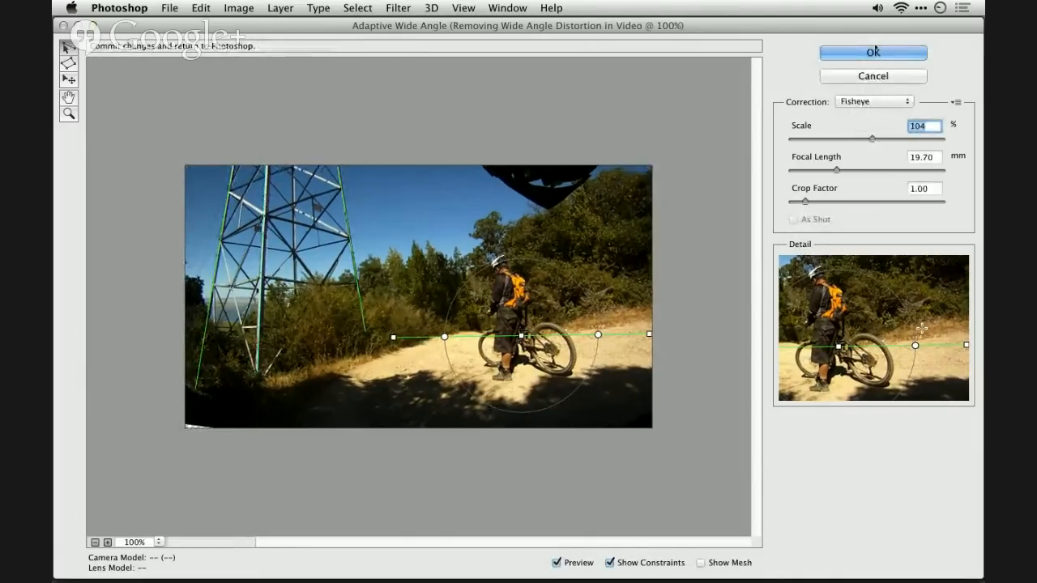
pyautogui.click(873, 52)
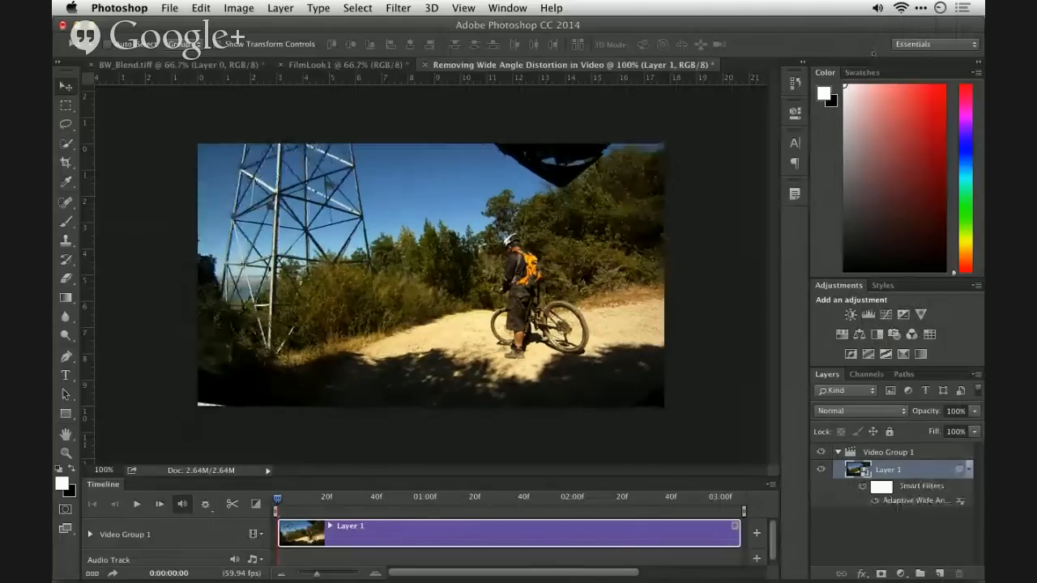
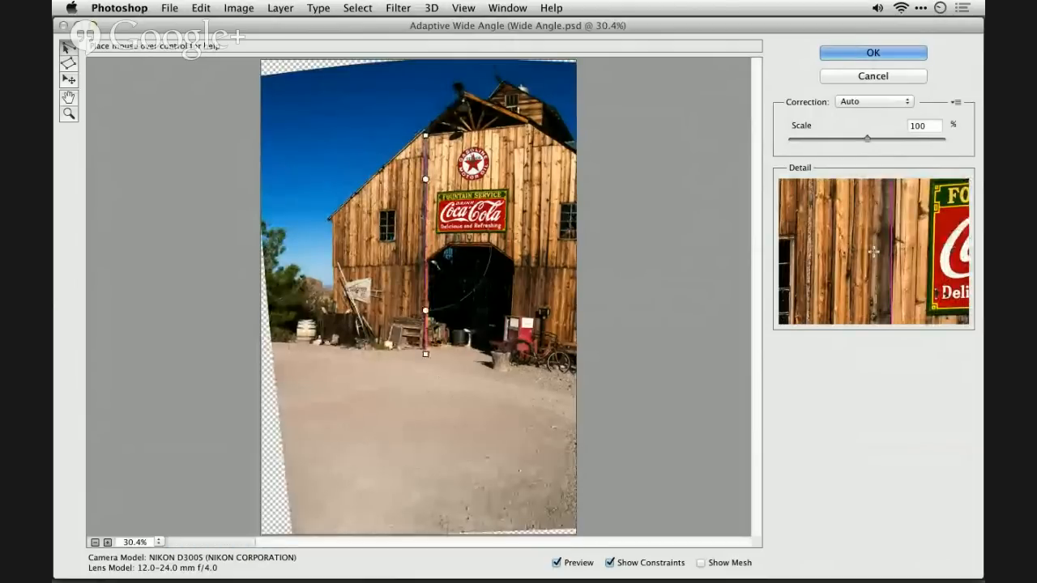
# - Straighten the constraint along the barn door's left side, and add a constraint along the door's right side, adjusting its angle slightly off vertical
pyautogui.click(425, 179)
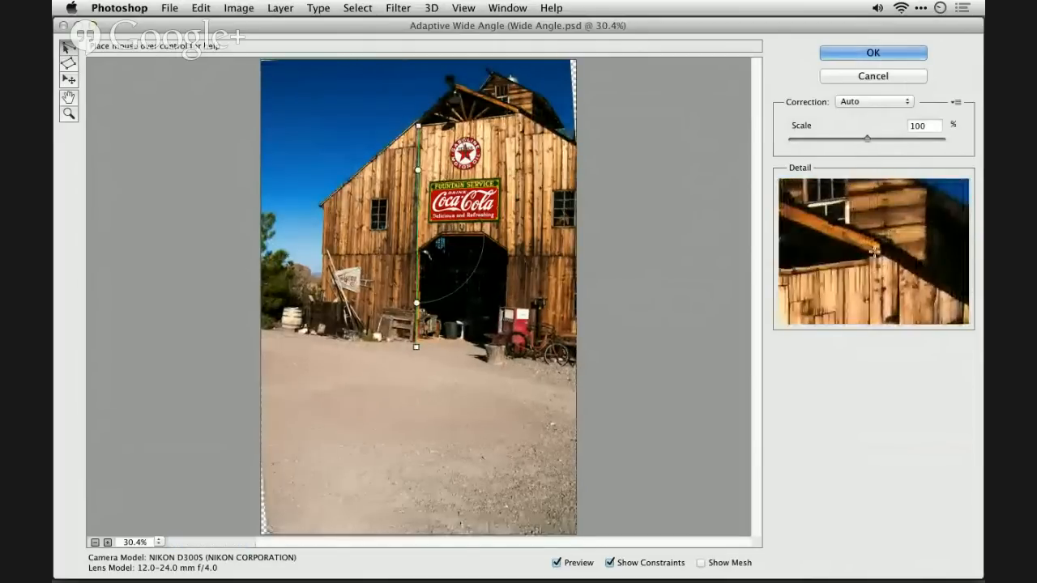
pyautogui.click(506, 116)
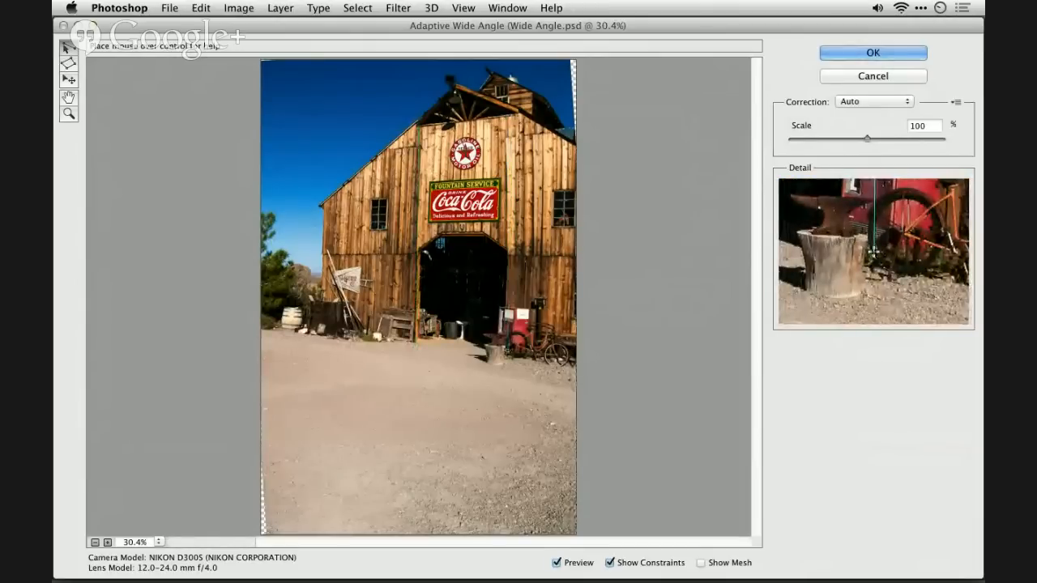
pyautogui.click(507, 350)
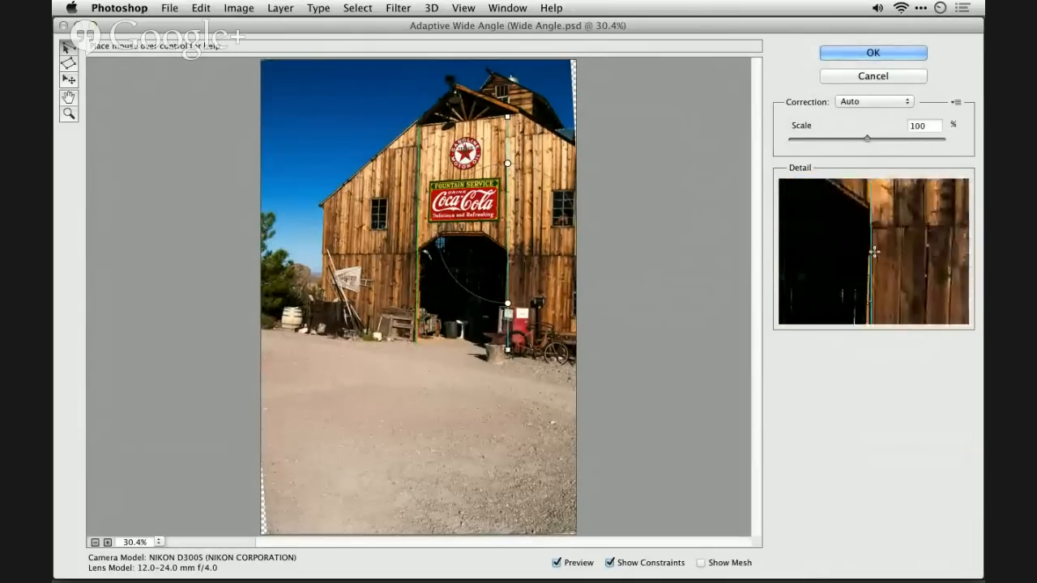
pyautogui.keyDown('shift'); pyautogui.click(508, 260); pyautogui.keyUp('shift')
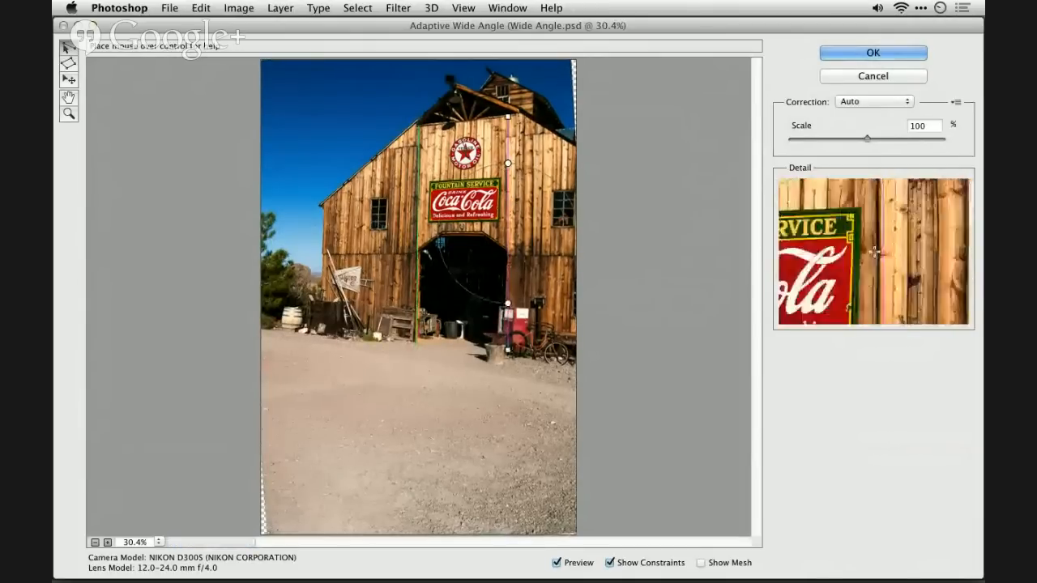
pyautogui.moveTo(508, 163); pyautogui.dragTo(510, 164)
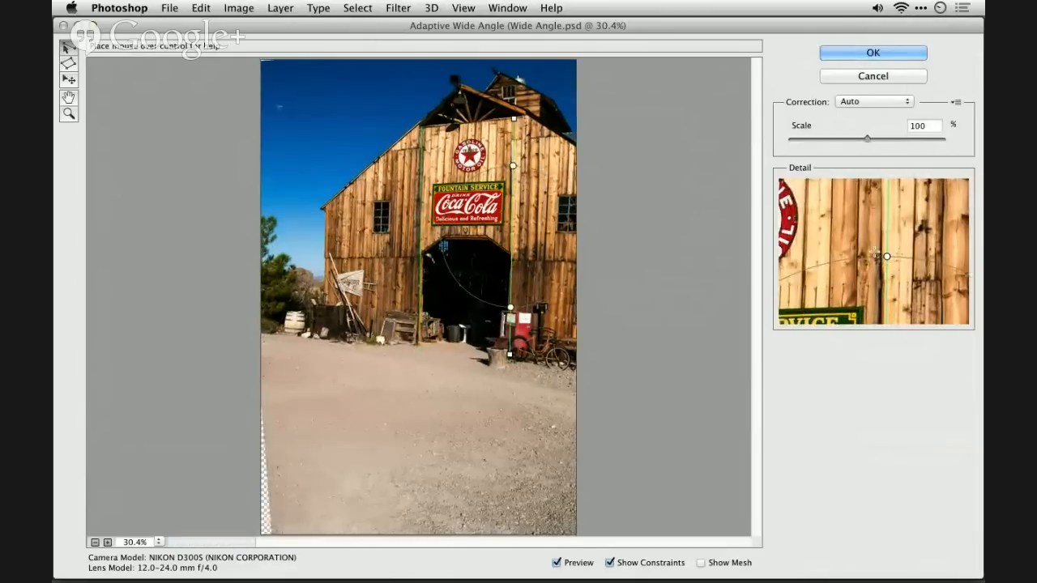
# - Enclose the Coca-Cola sign in a polygon constraint and set its upper and lower edges horizontal and its side edges vertical
pyautogui.click(70, 63)
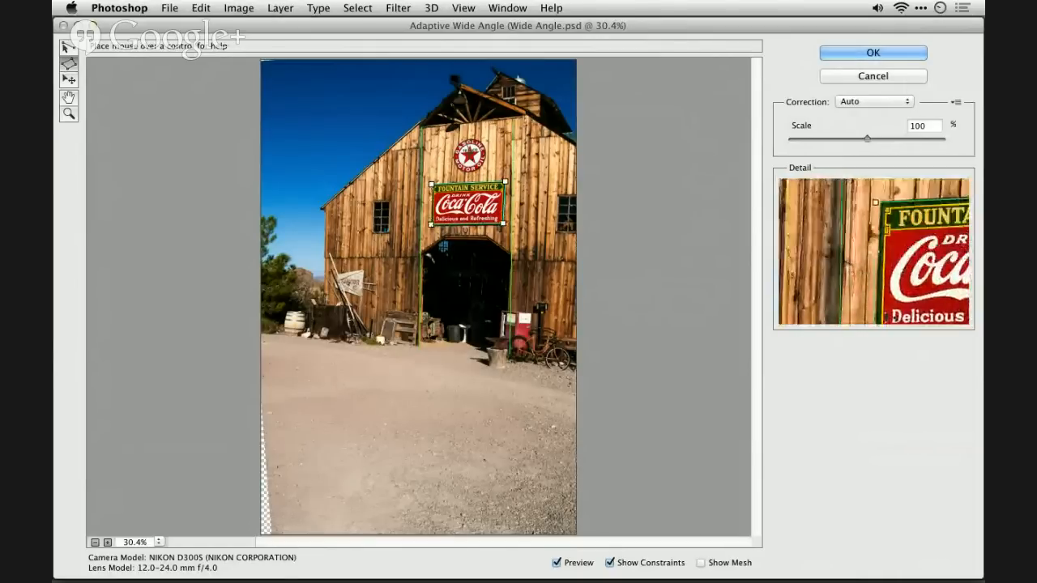
pyautogui.click(431, 186)
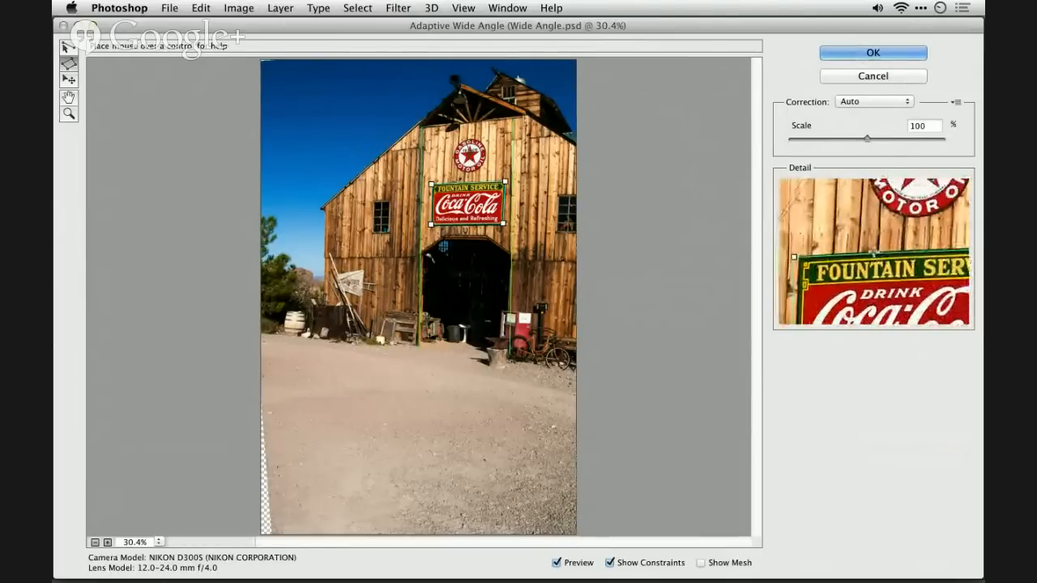
pyautogui.keyDown('shift'); pyautogui.click(457, 183); pyautogui.keyUp('shift')
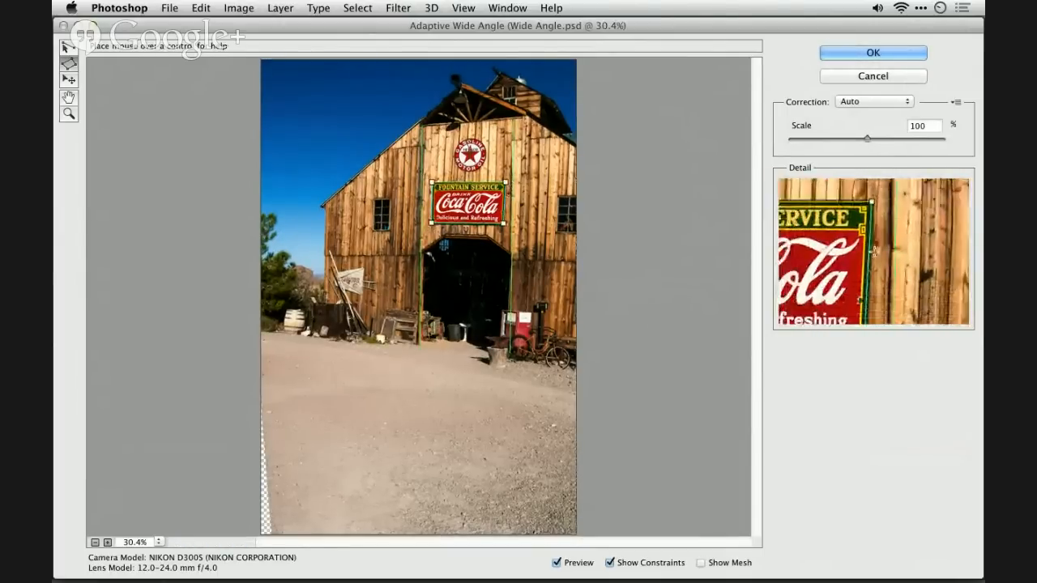
pyautogui.keyDown('shift'); pyautogui.click(504, 197); pyautogui.keyUp('shift')
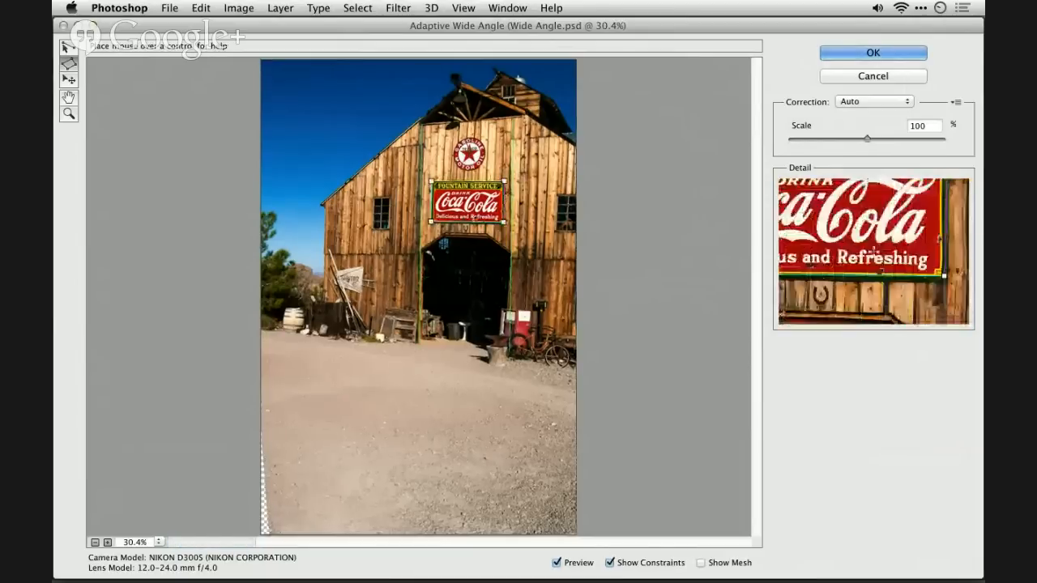
pyautogui.keyDown('shift'); pyautogui.click(468, 222); pyautogui.keyUp('shift')
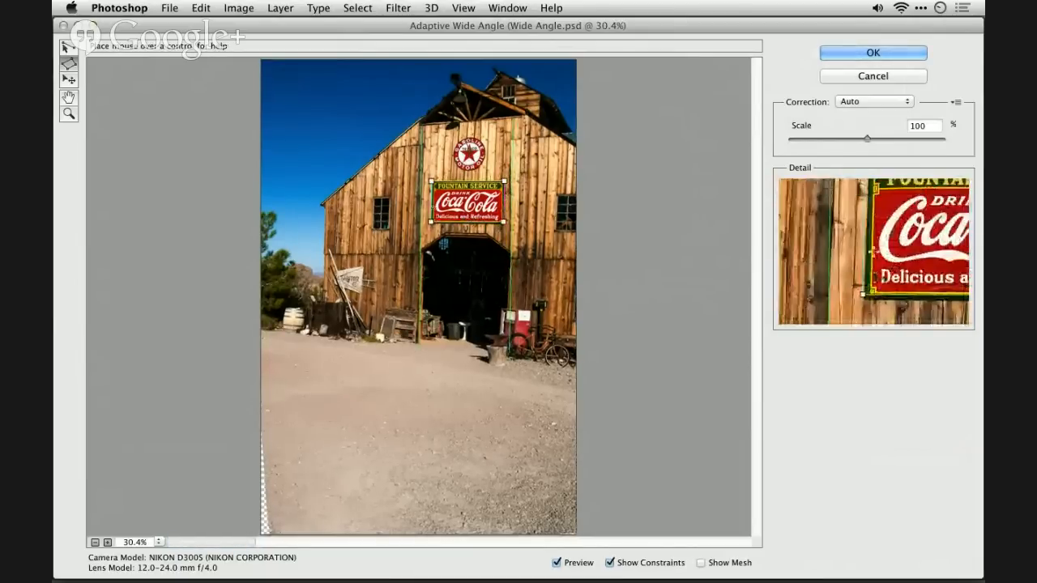
pyautogui.keyDown('shift'); pyautogui.click(432, 206); pyautogui.keyUp('shift')
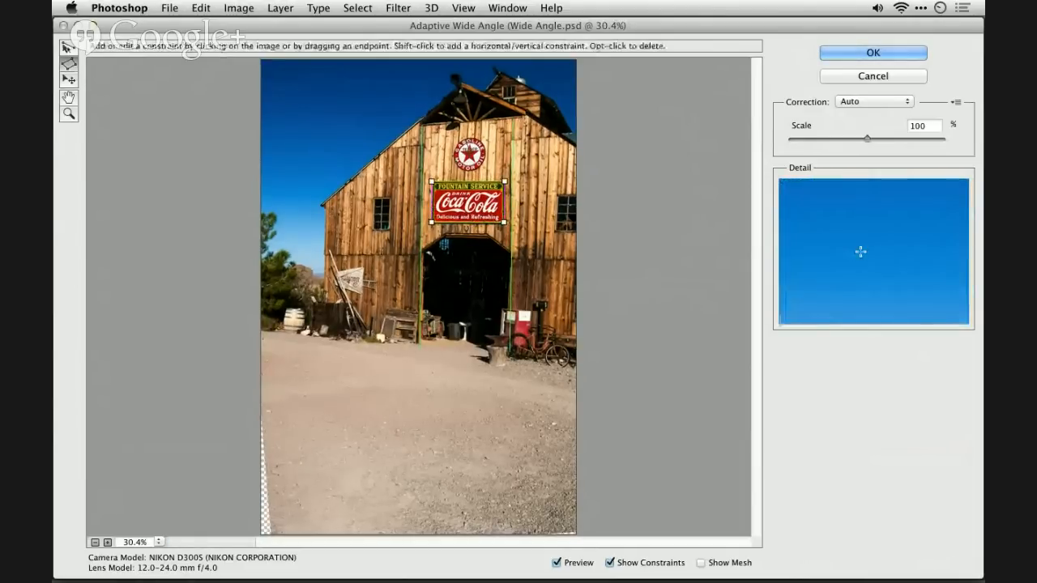
# - Add a line constraint along the ground at the barn's base to the image's right edge, and rotate it to level the ground
pyautogui.click(68, 47)
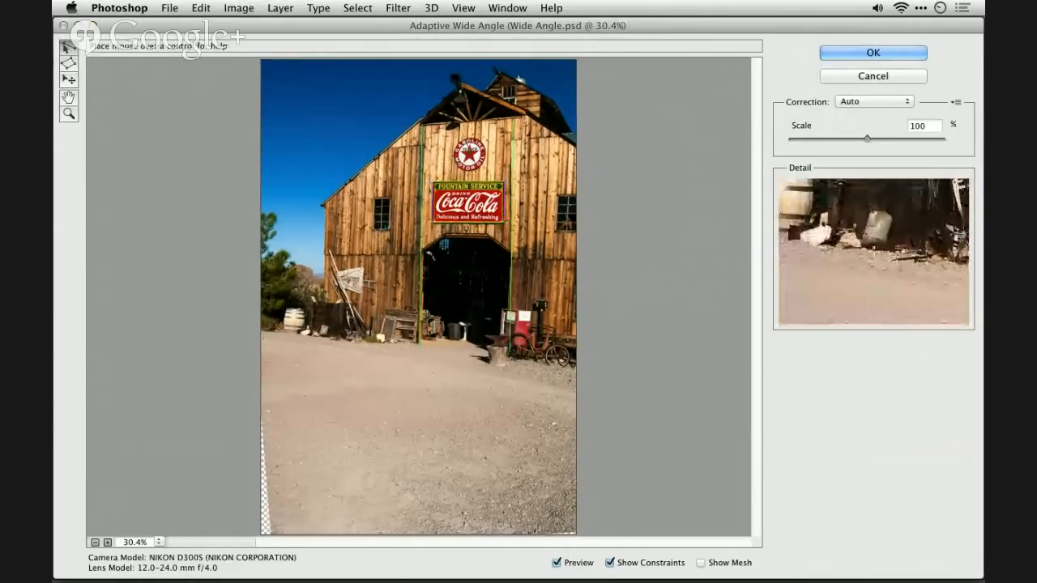
pyautogui.click(326, 333)
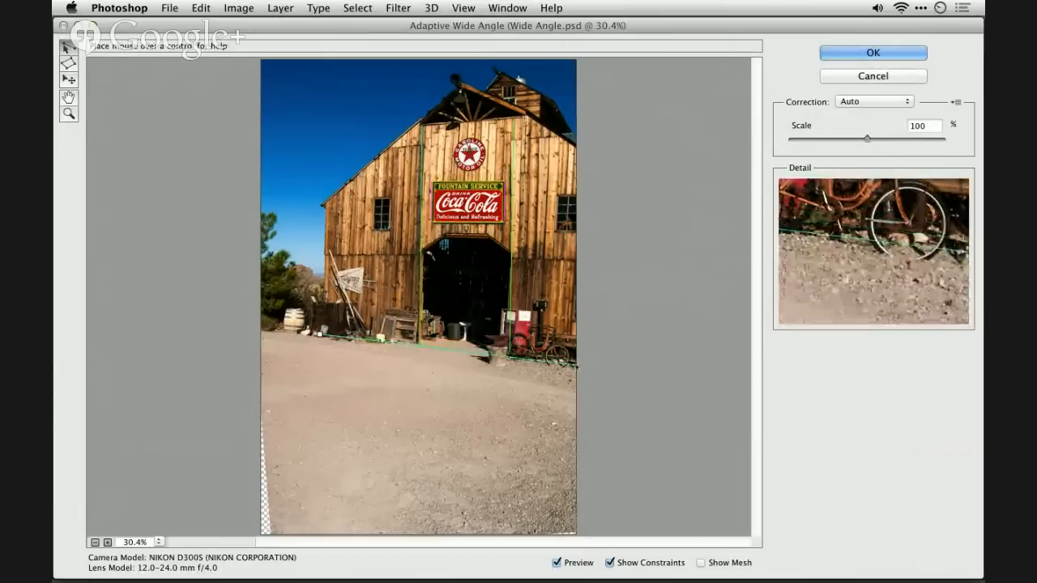
pyautogui.click(575, 365)
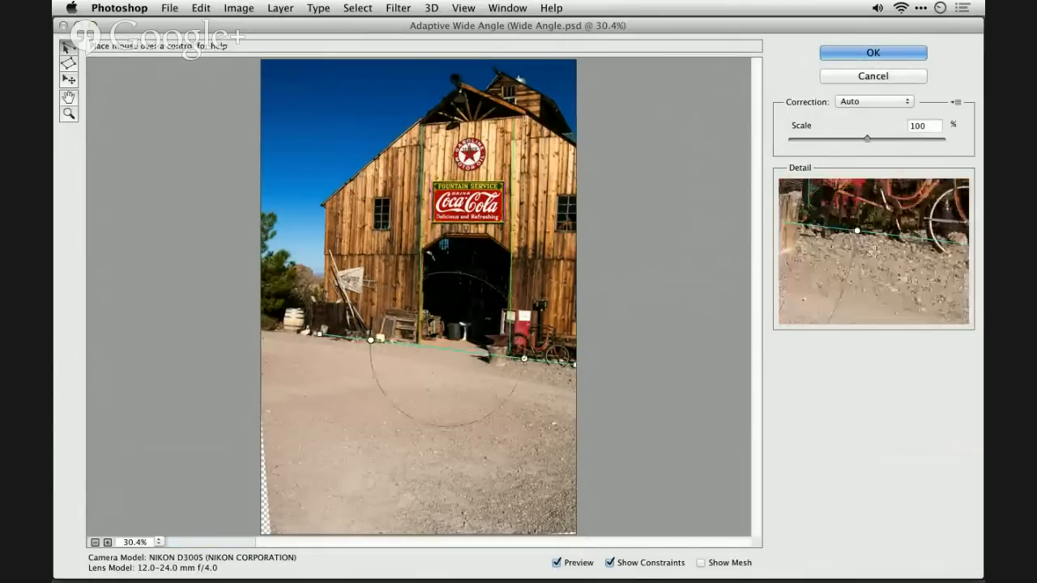
pyautogui.moveTo(524, 358); pyautogui.dragTo(525, 349)
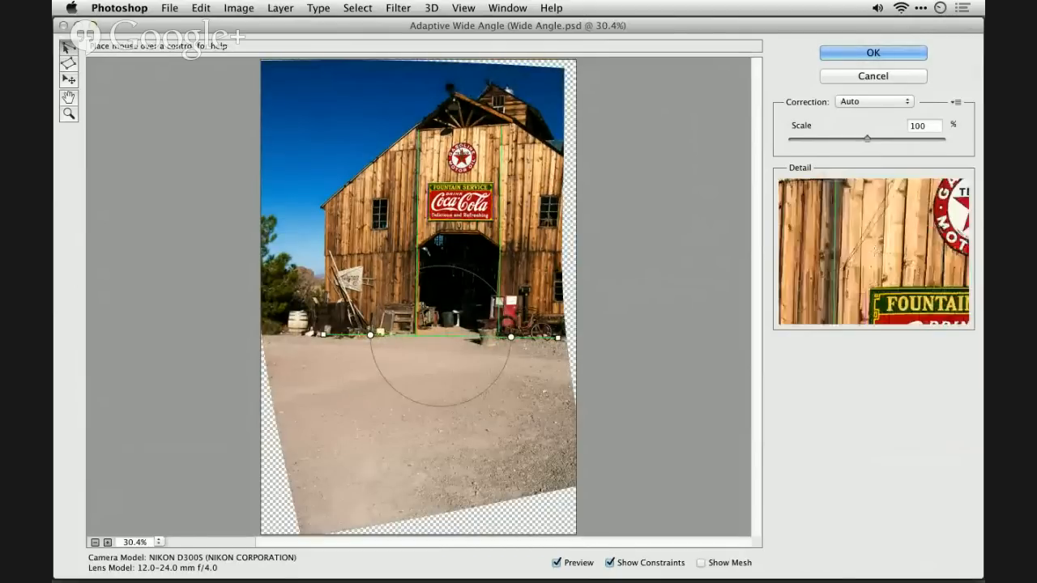
# - Add a constraint along the barn roof's left slope from the eave to the peak and rotate it slightly
pyautogui.click(321, 205)
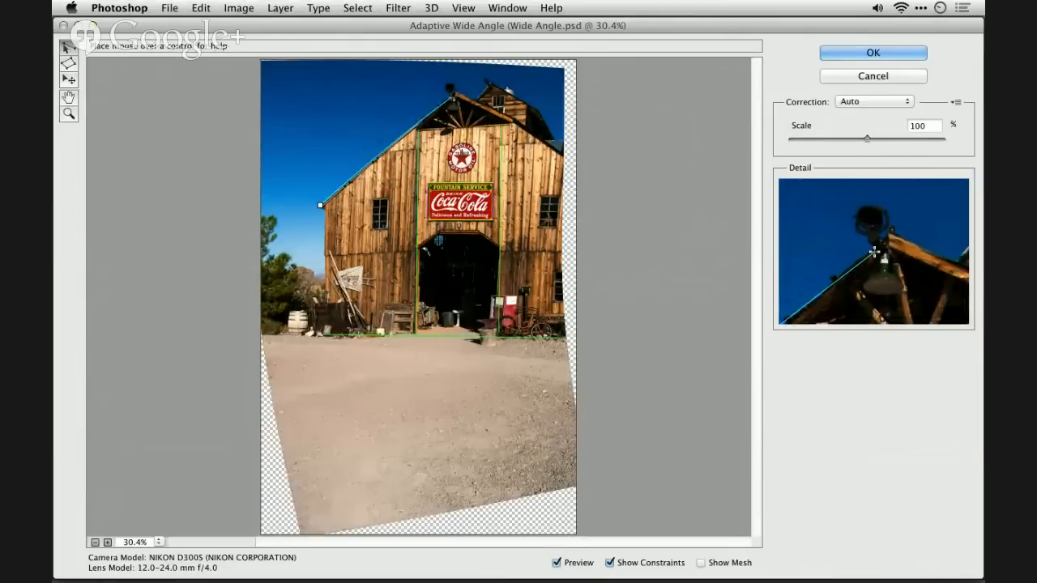
pyautogui.click(451, 98)
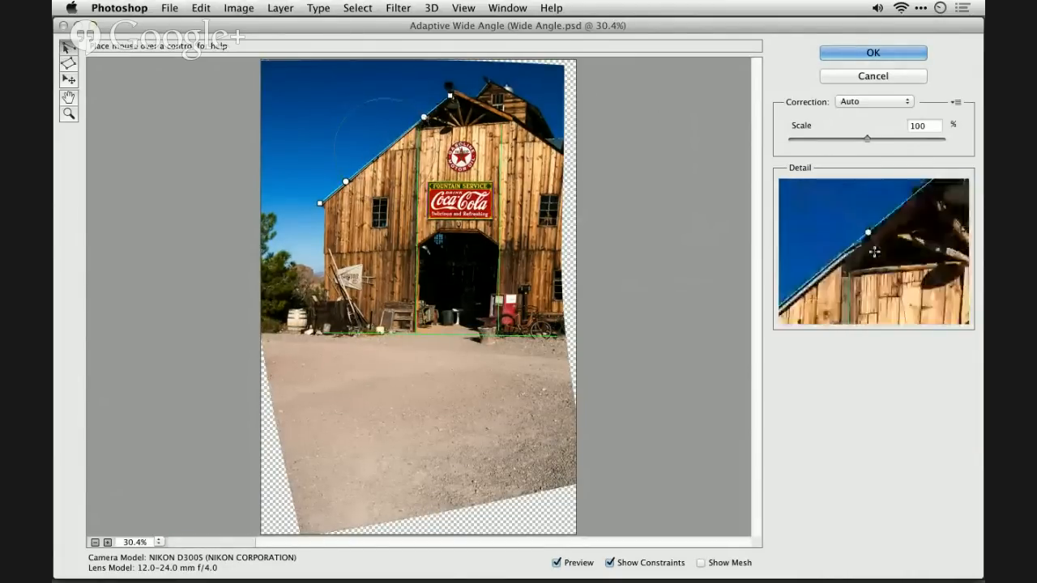
pyautogui.moveTo(425, 118); pyautogui.dragTo(422, 117)
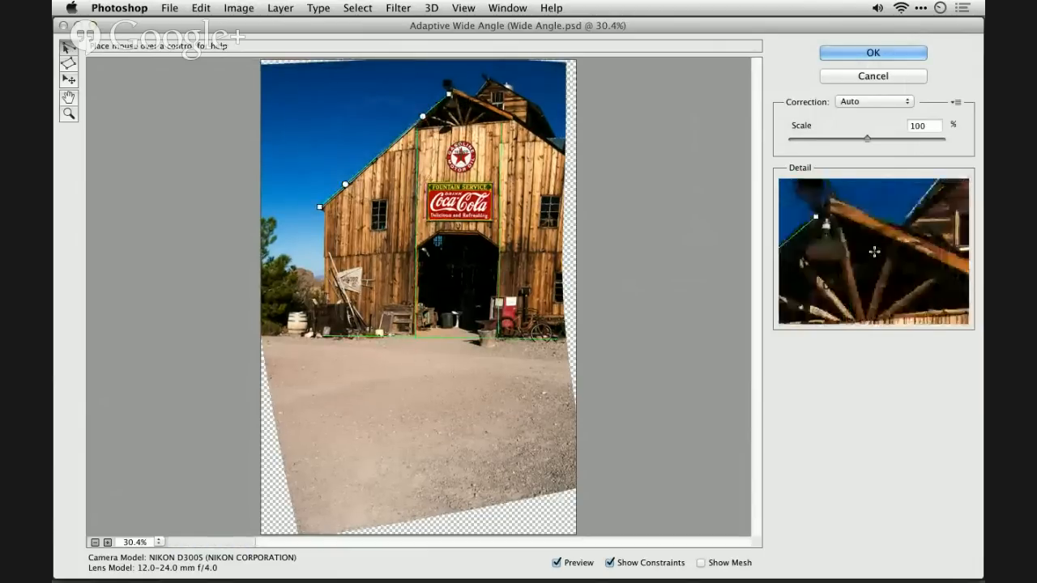
# - Add a constraint down the barn roof's right slope from the peak to the image edge and fine-tune its angle
pyautogui.click(450, 94)
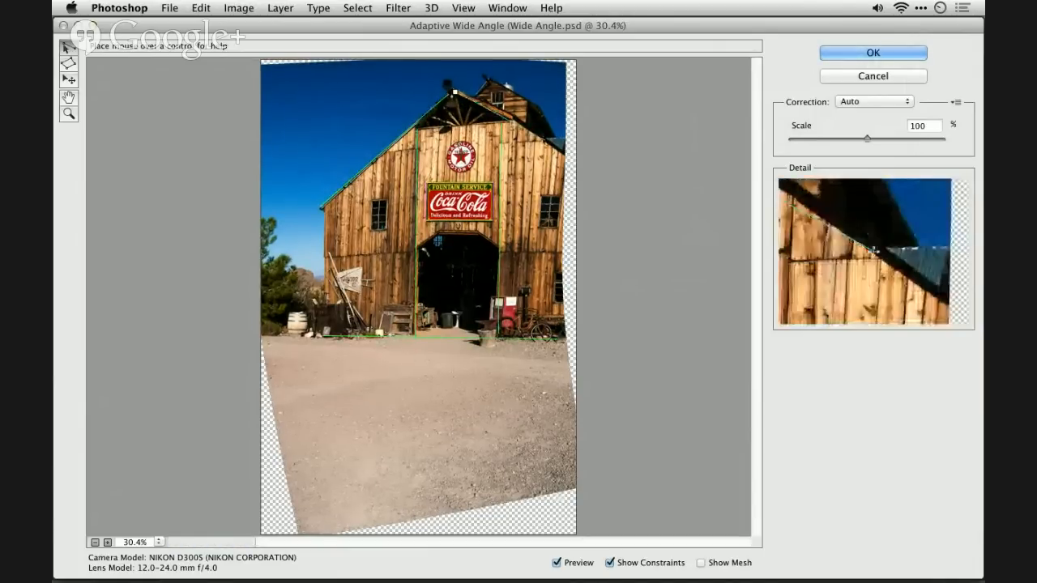
pyautogui.click(561, 150)
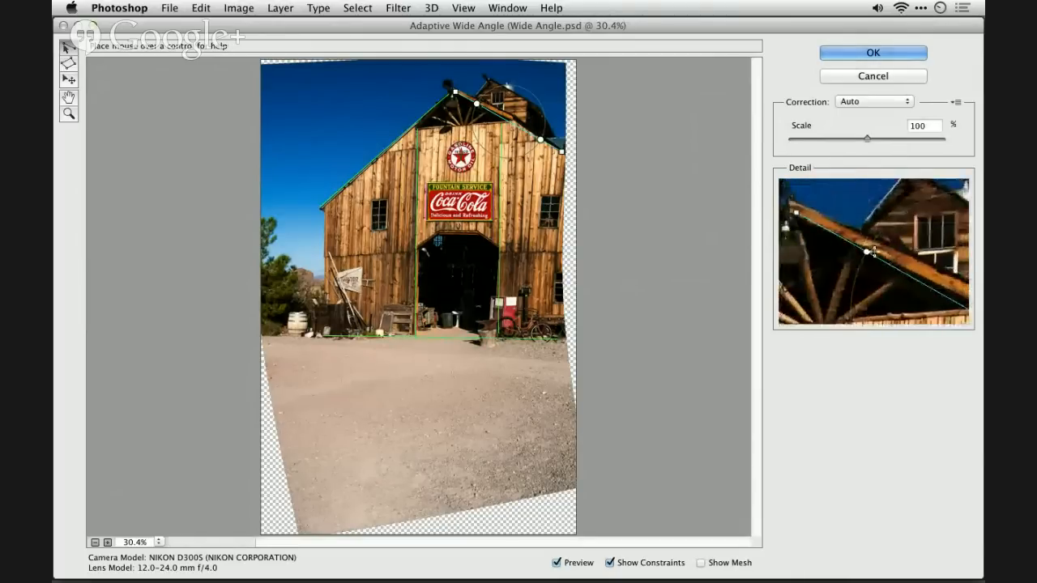
pyautogui.moveTo(477, 103); pyautogui.dragTo(478, 104)
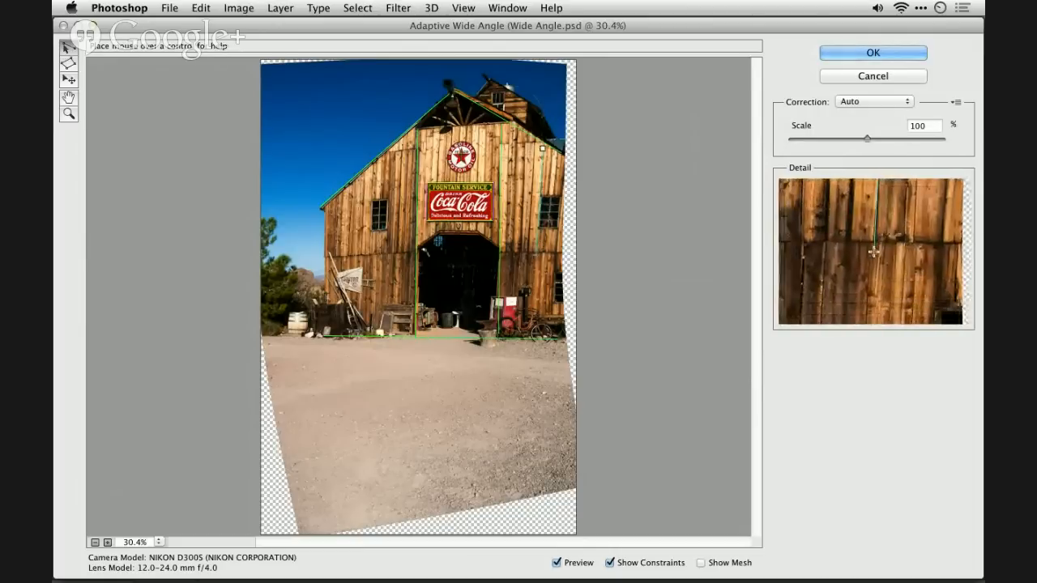
# - Add a near-vertical constraint on the barn's right wall beside the window, and a vertical constraint along the left wall's outer edge
pyautogui.moveTo(536, 255); pyautogui.dragTo(532, 322)
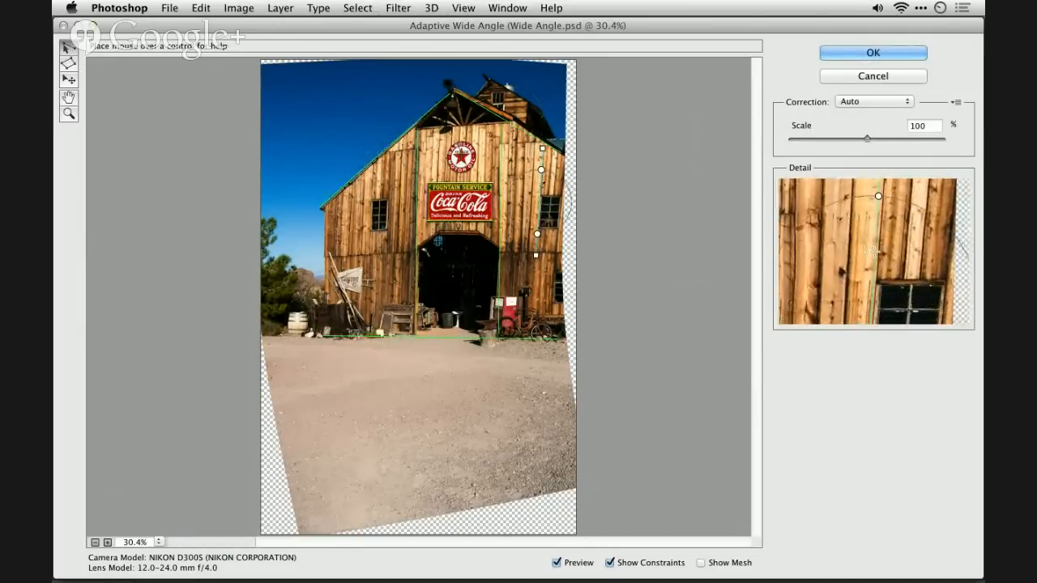
pyautogui.keyDown('shift'); pyautogui.click(538, 186); pyautogui.keyUp('shift')
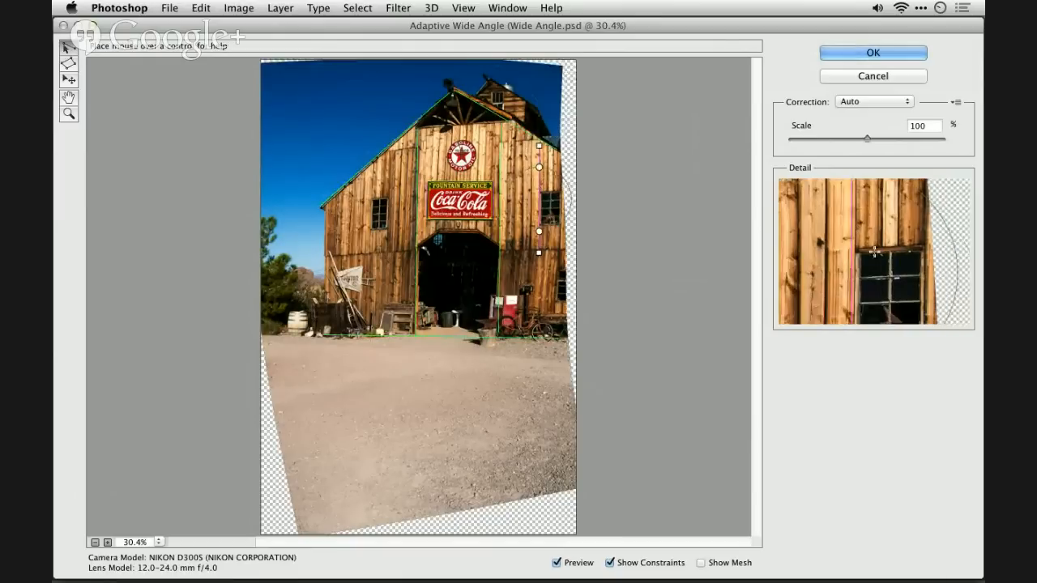
pyautogui.moveTo(539, 167); pyautogui.dragTo(537, 167)
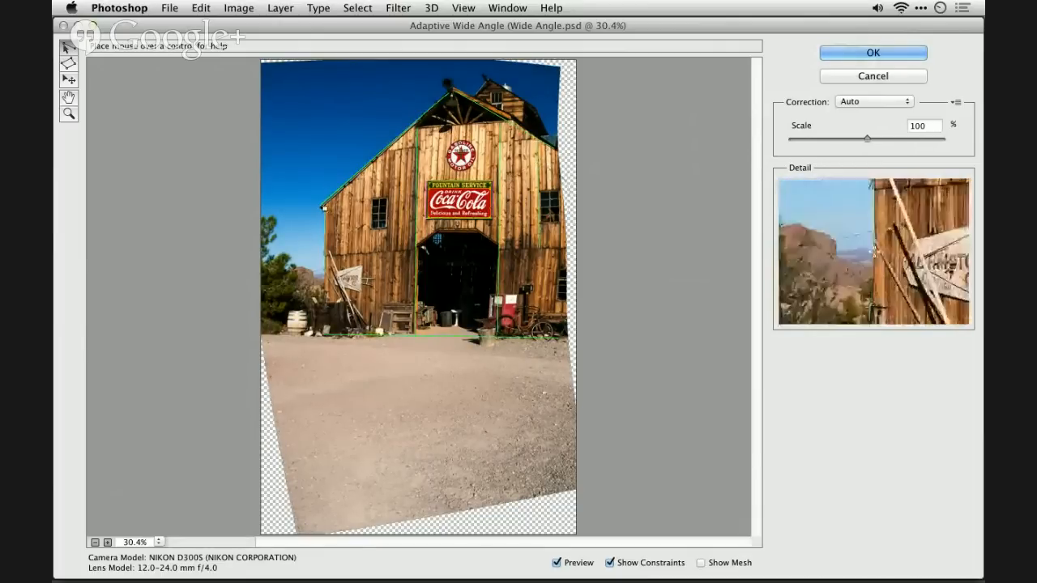
pyautogui.click(324, 332)
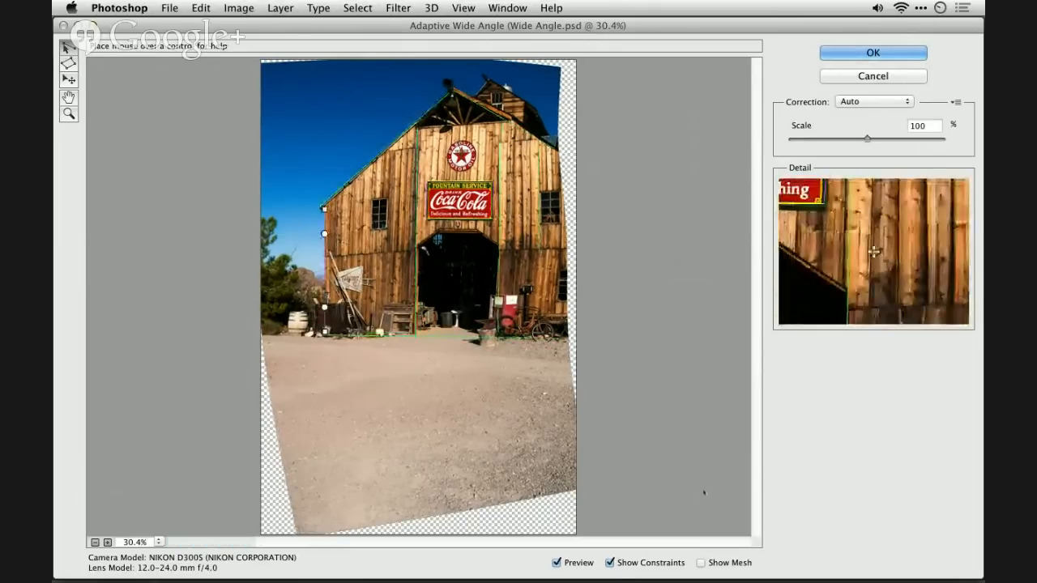
# - Compare the correction with the original image and apply the Adaptive Wide Angle filter
pyautogui.click(580, 563)
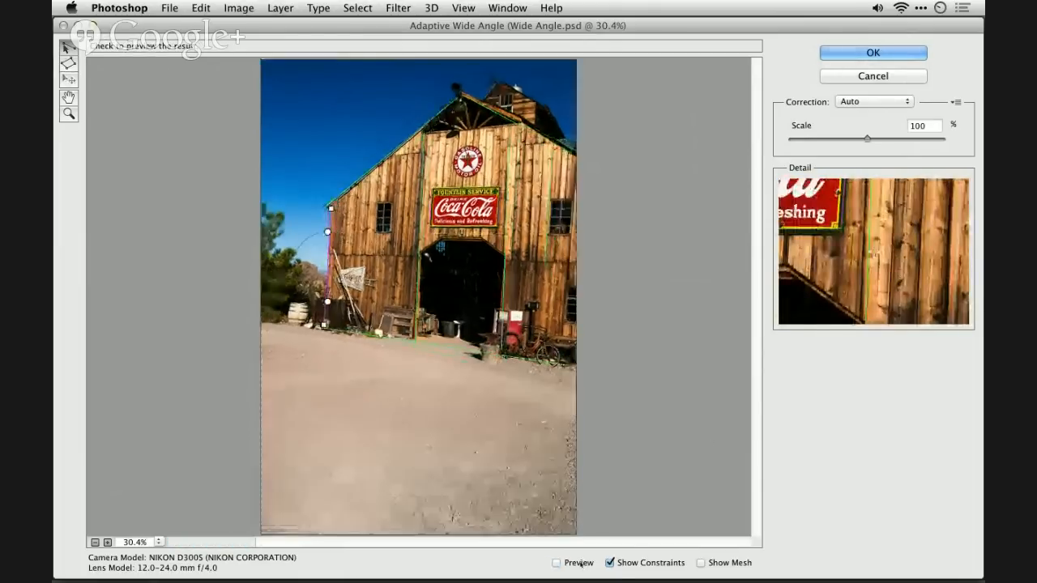
pyautogui.click(580, 563)
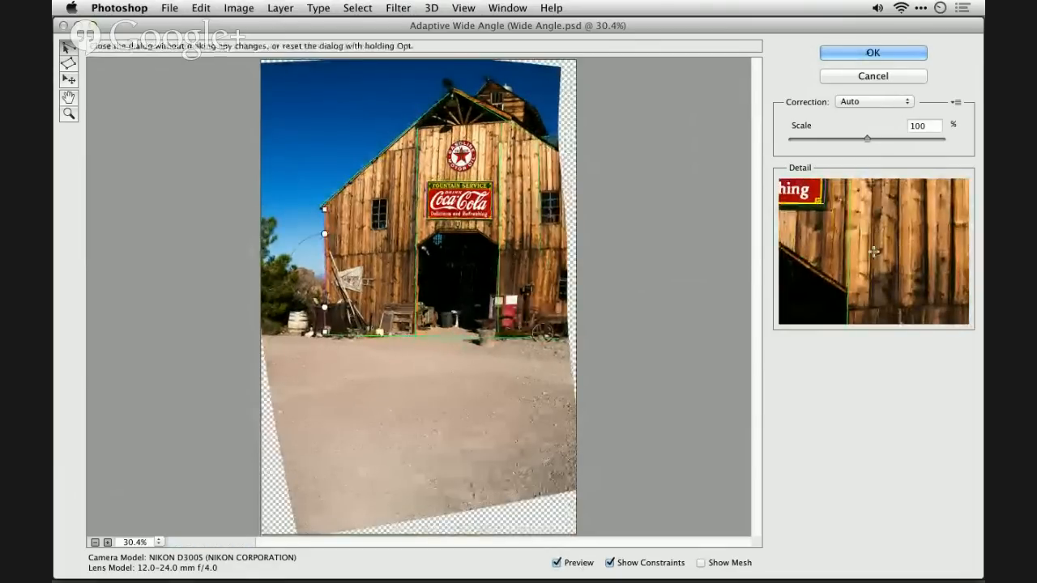
pyautogui.click(871, 52)
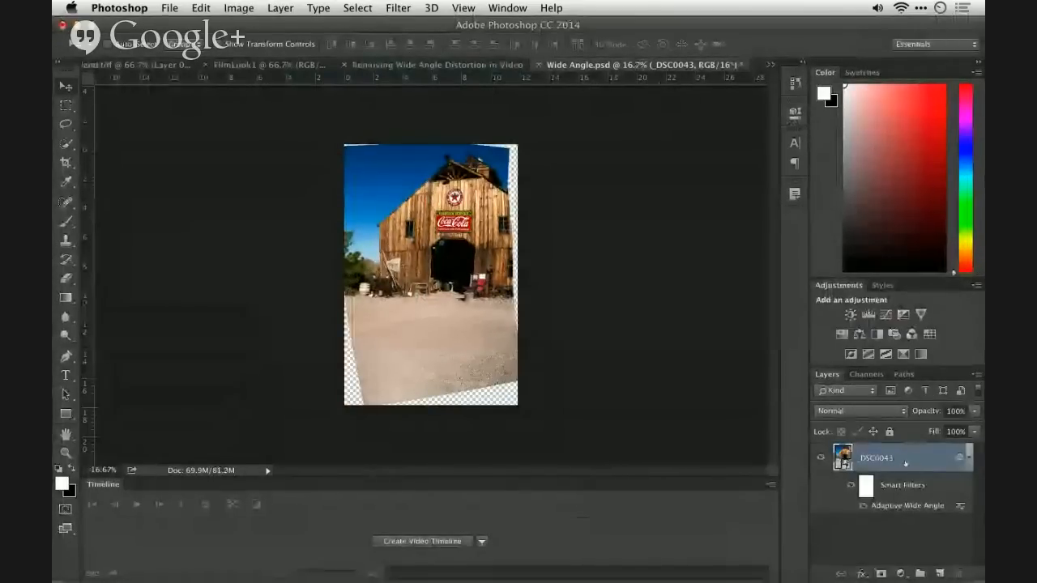
# - Duplicate the corrected barn layer and rasterize the copy
pyautogui.press('super+j')
pyautogui.rightClick(906, 460)
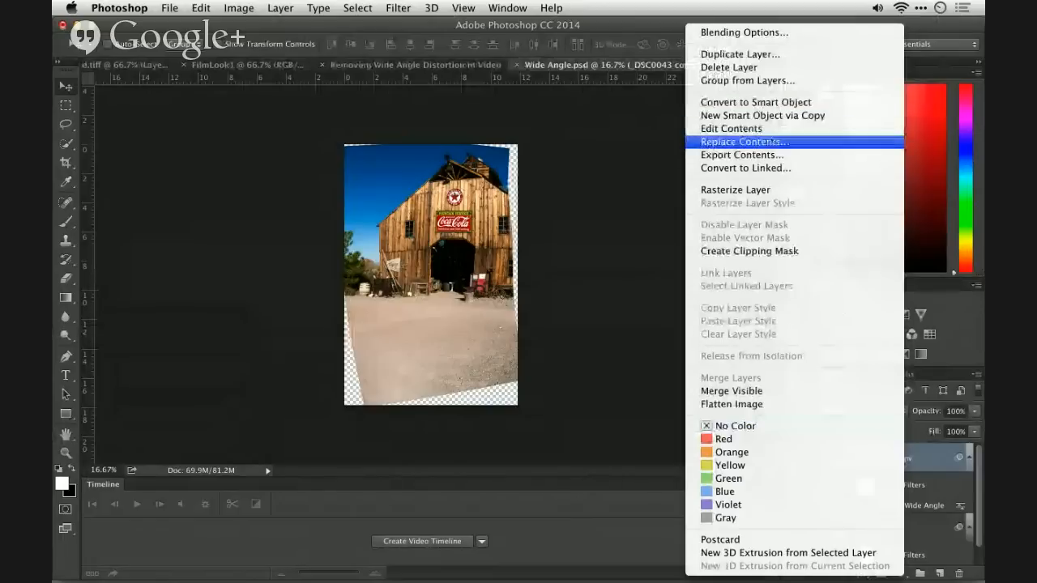
pyautogui.click(766, 189)
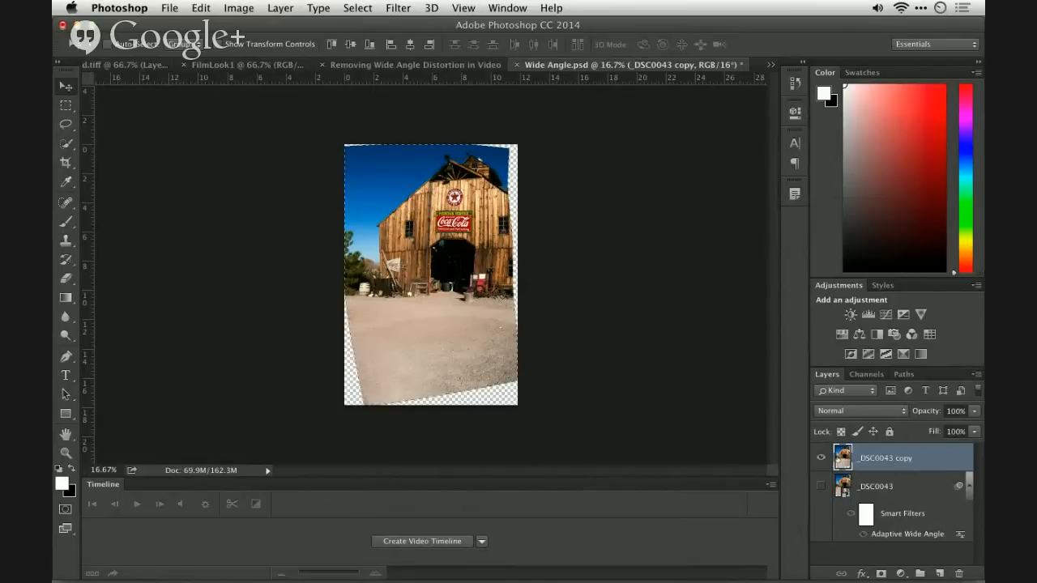
# - Invert the selection of the copied layer's pixels to target the transparent borders, and expand it by 10 pixels
pyautogui.click(362, 8)
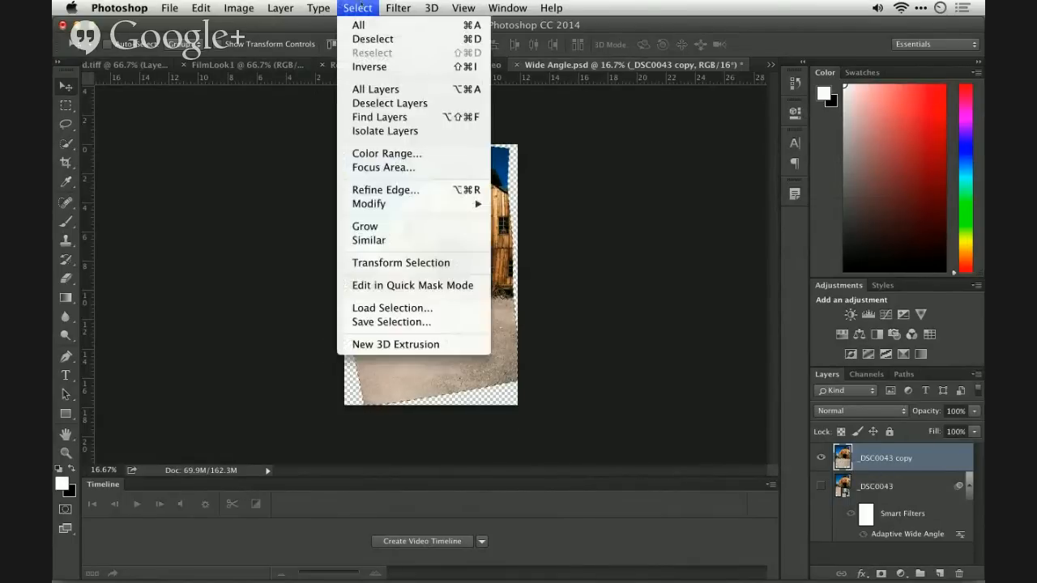
pyautogui.click(369, 66)
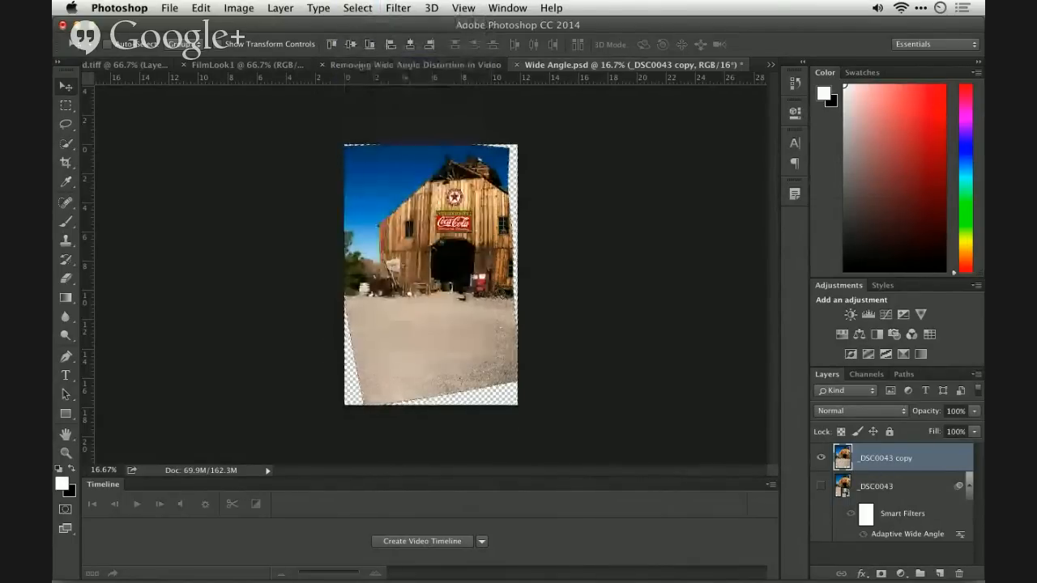
pyautogui.click(350, 7)
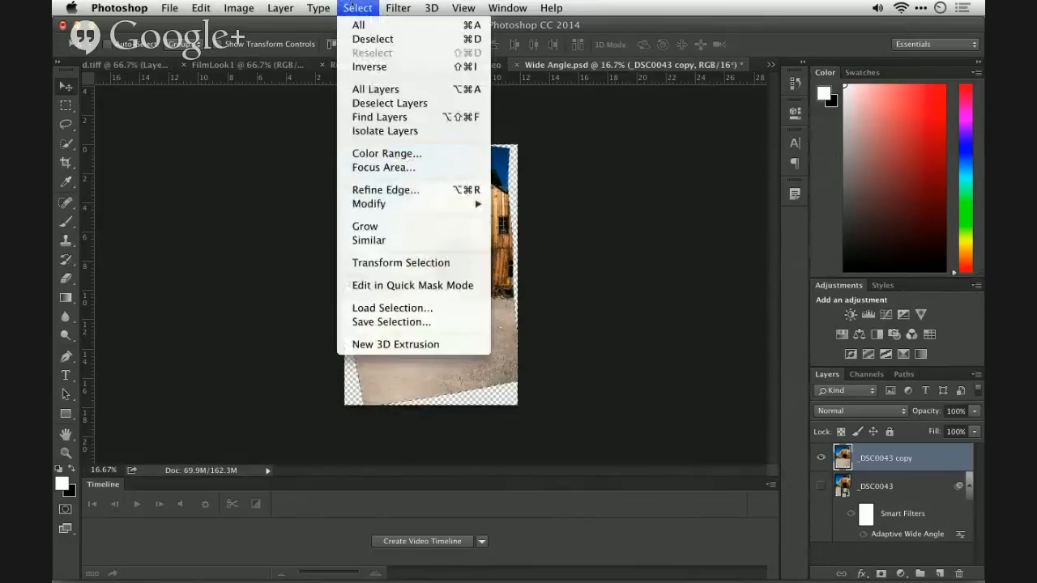
pyautogui.moveTo(453, 204)
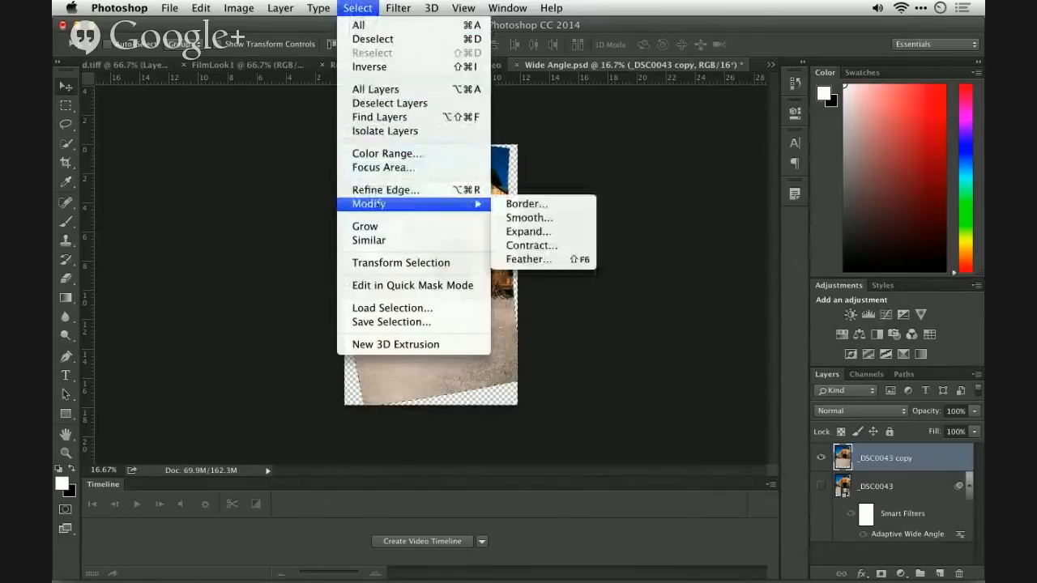
pyautogui.click(549, 233)
pyautogui.write('10')
pyautogui.press('Return')
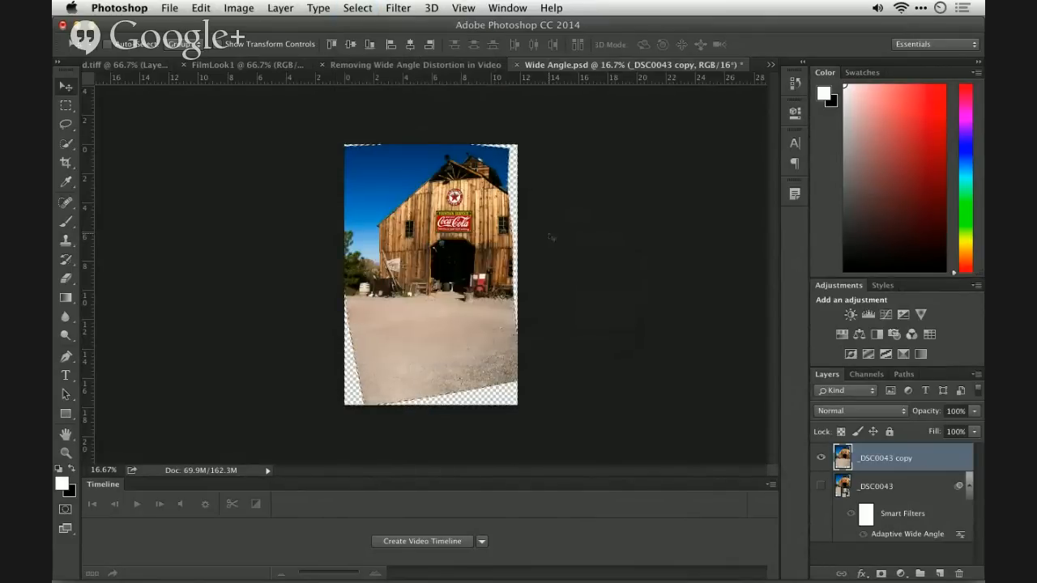
# - Fill the selected borders using Content-Aware in Normal mode at 100% opacity, clear the selection, and move the _DSC0043 layer above its copy
pyautogui.click(202, 8)
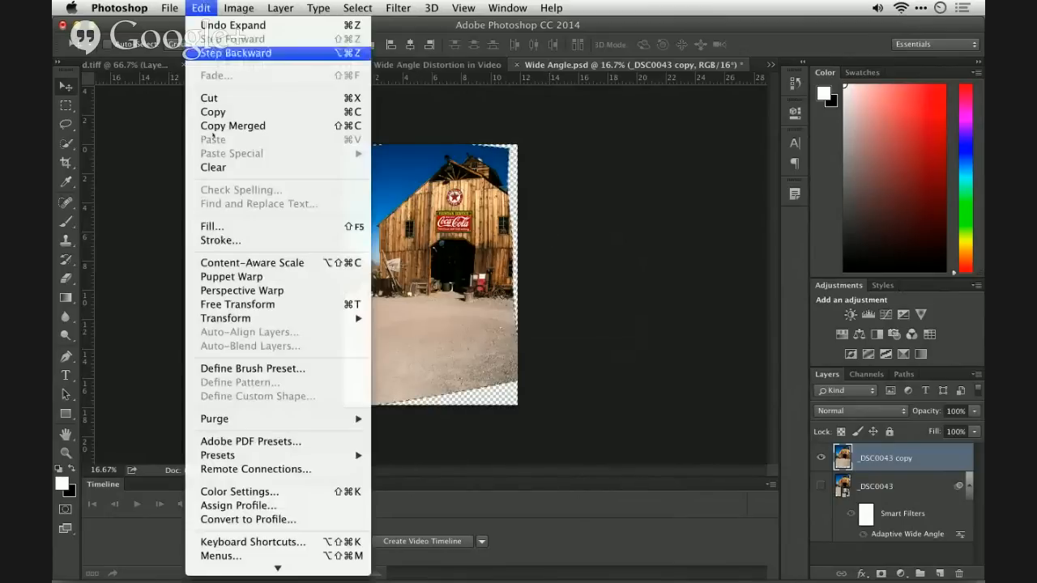
pyautogui.click(209, 224)
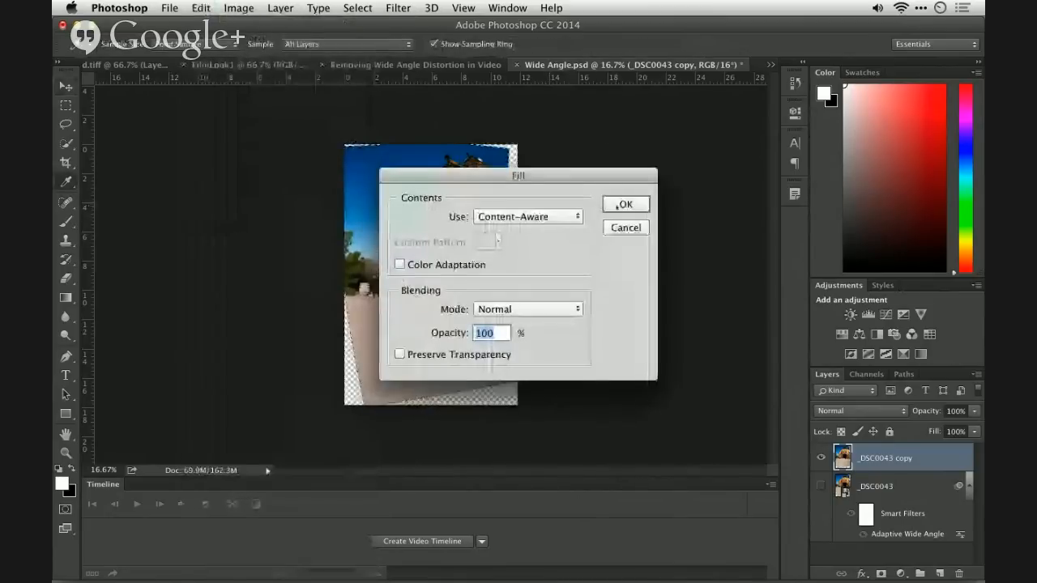
pyautogui.click(626, 204)
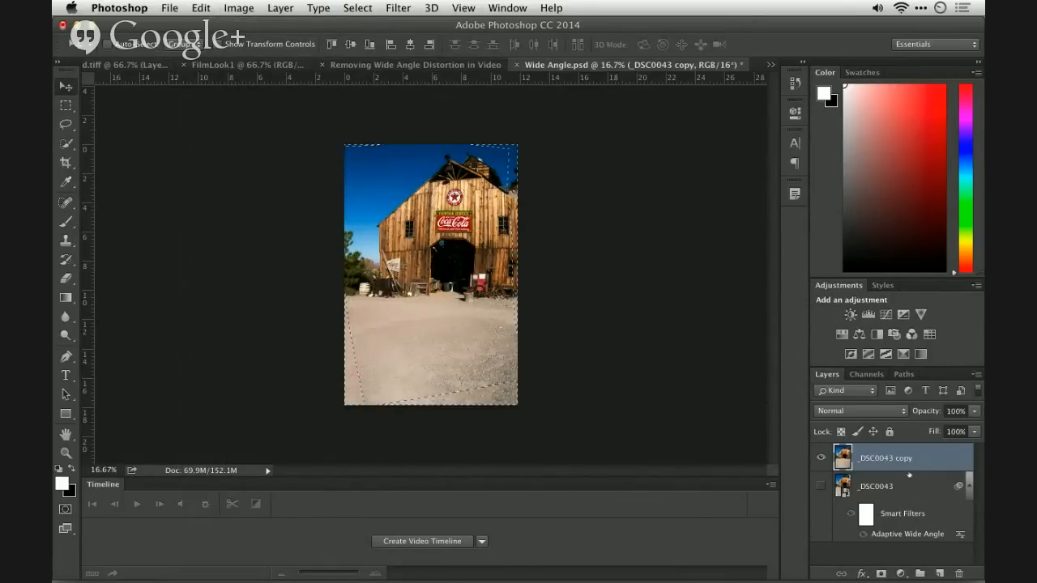
pyautogui.moveTo(905, 474); pyautogui.dragTo(901, 453)
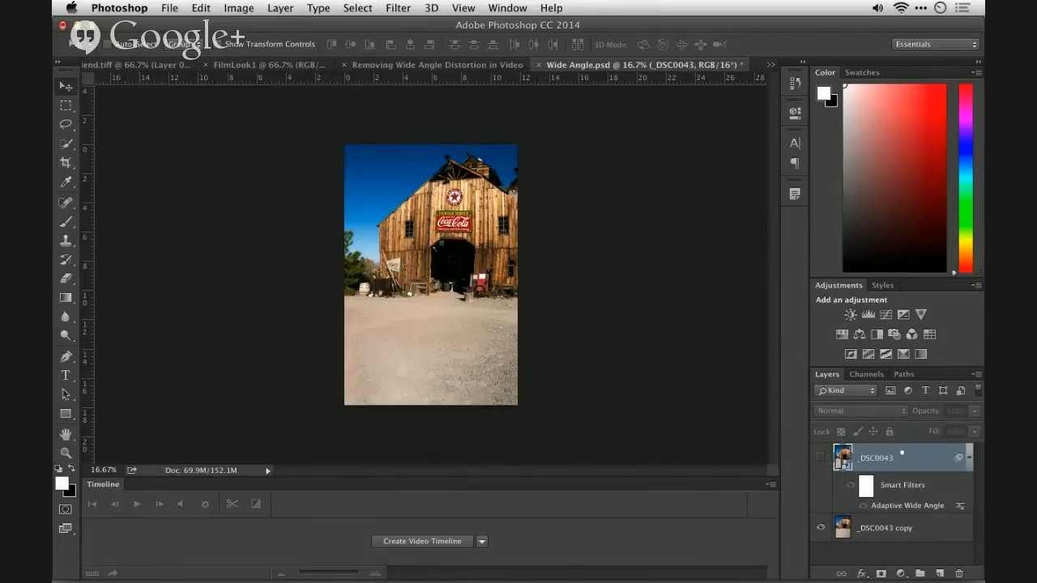
# - Clear the preset crop size and crop the barn photo to its full height, trimming a narrow strip off its right edge
pyautogui.press('c')
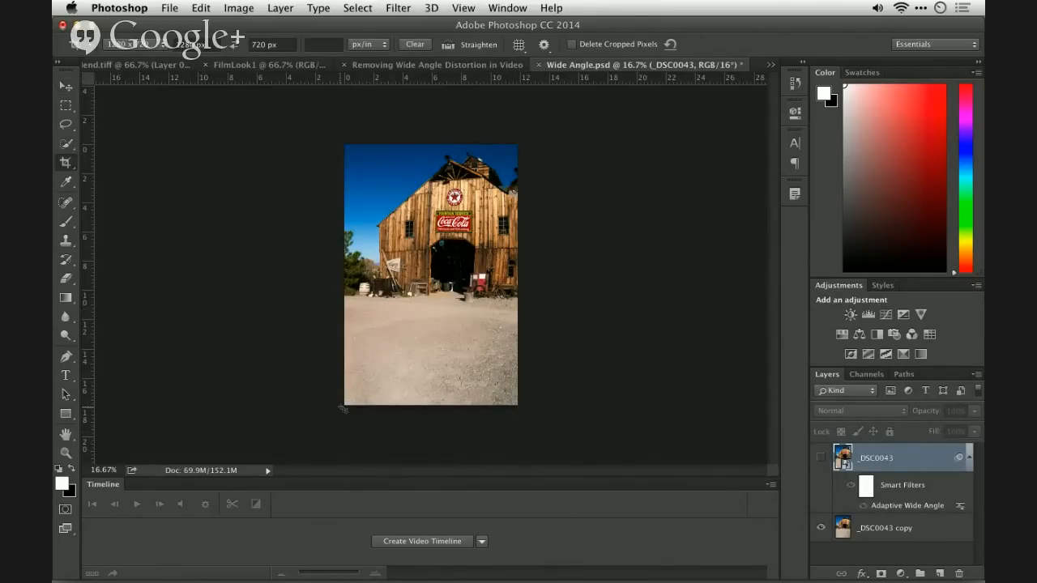
pyautogui.moveTo(344, 409); pyautogui.dragTo(471, 334)
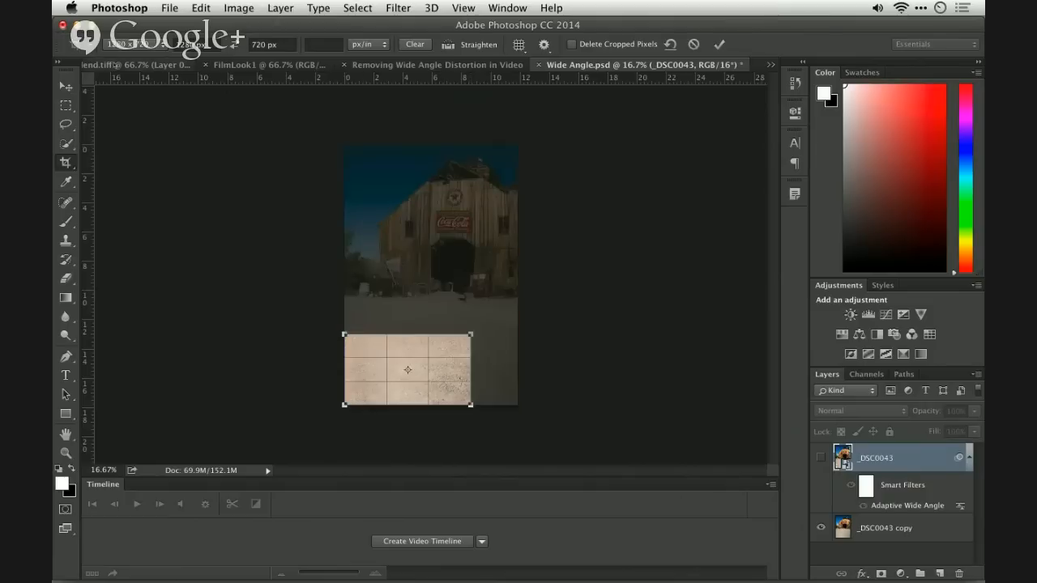
pyautogui.click(414, 47)
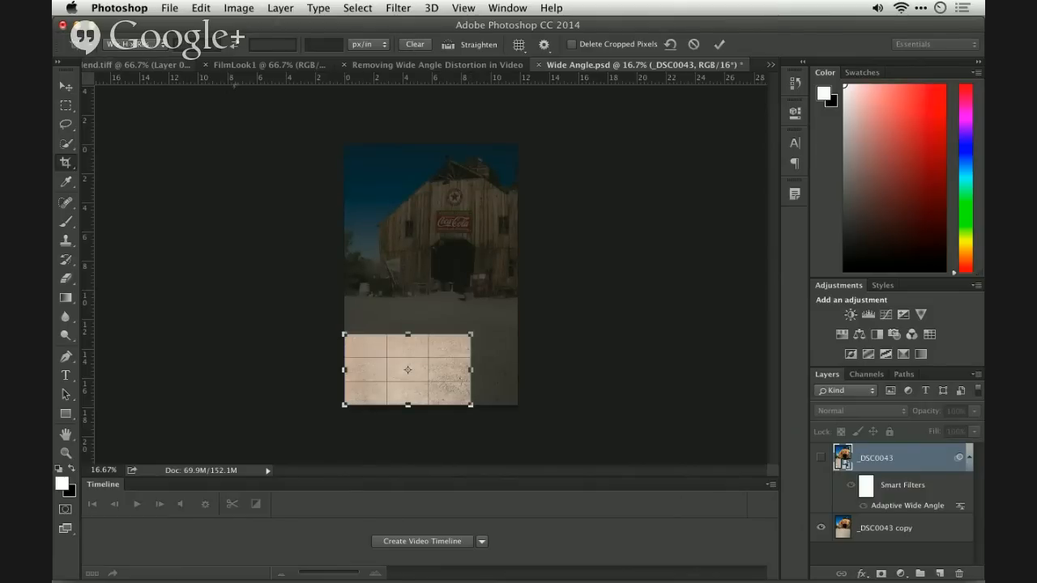
pyautogui.moveTo(408, 334); pyautogui.dragTo(411, 144)
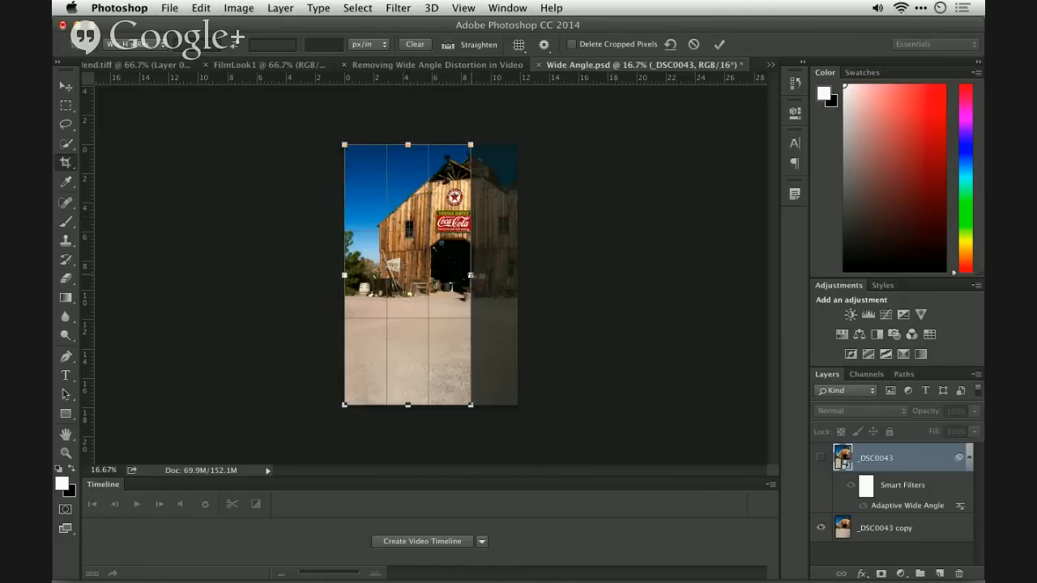
pyautogui.moveTo(471, 275); pyautogui.dragTo(509, 251)
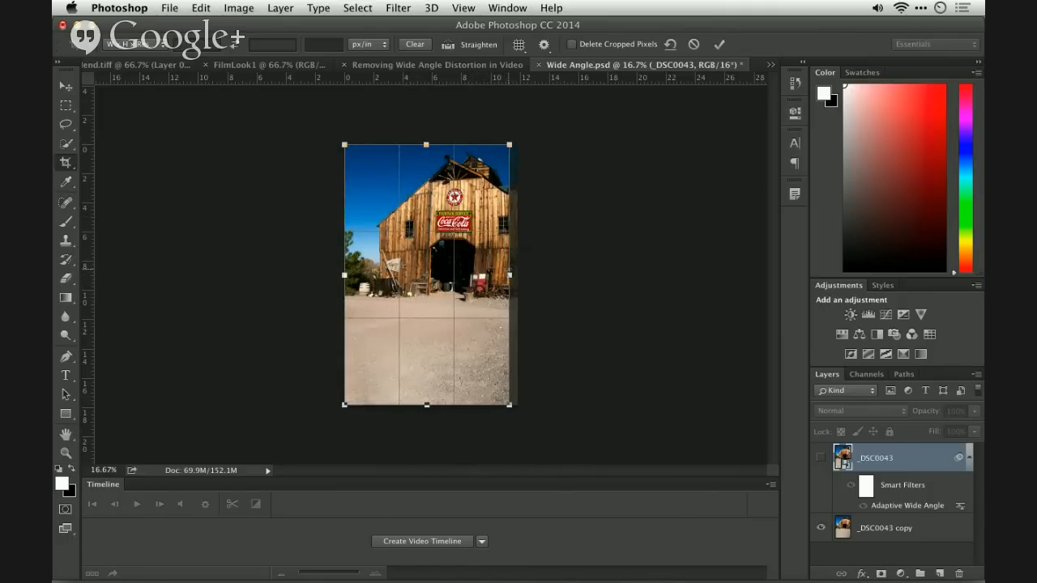
pyautogui.press('Return')
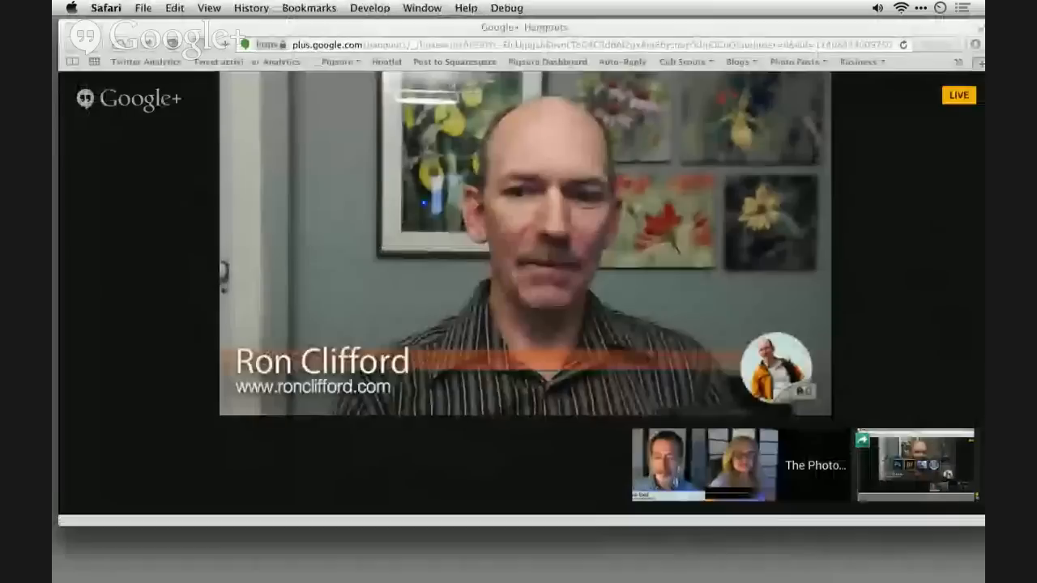
# - Switch to Adobe Bridge and open the Pano folder inside Demo_PS Show
pyautogui.press('super+Tab')
pyautogui.press('super+Tab')
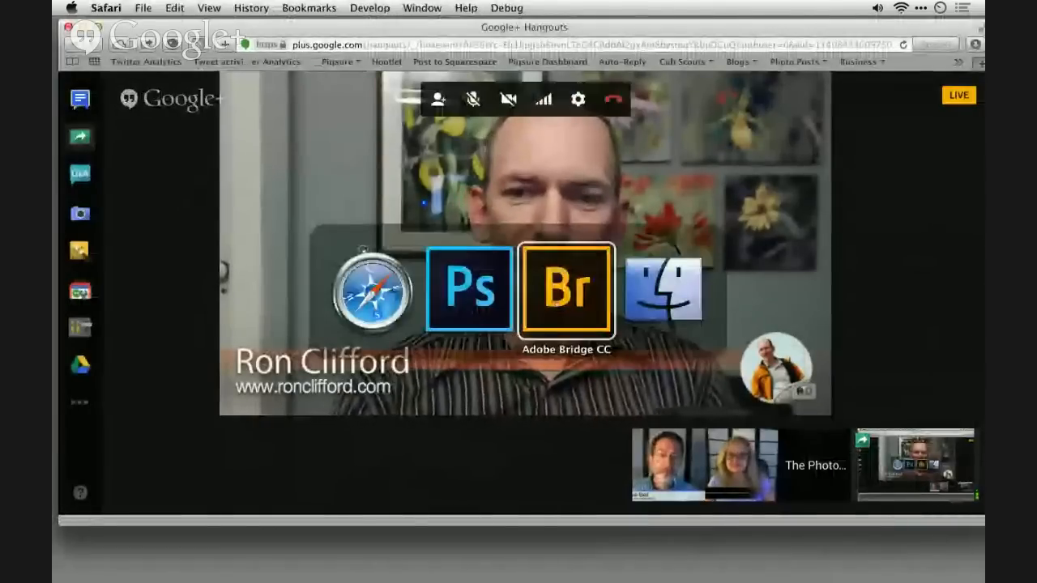
pyautogui.press('super+Up')
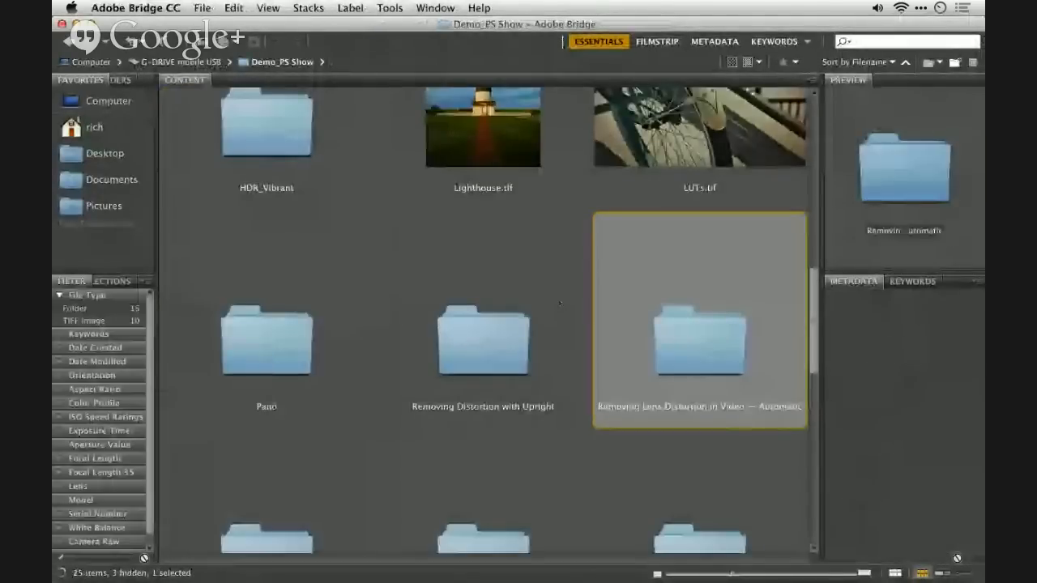
pyautogui.press('Left')
pyautogui.press('Left')
pyautogui.press('Down')
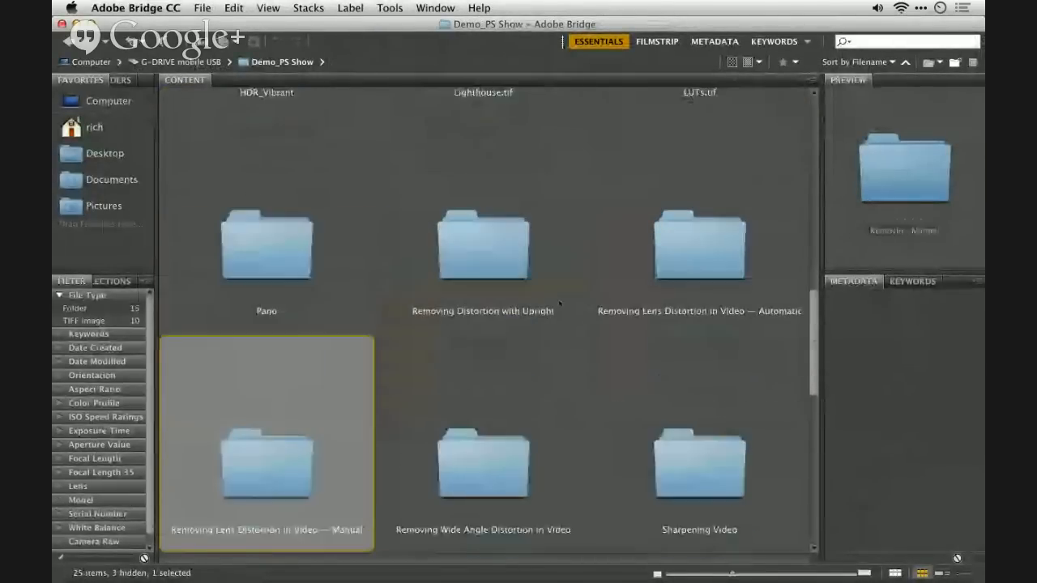
pyautogui.press('Up')
pyautogui.press('super+Down')
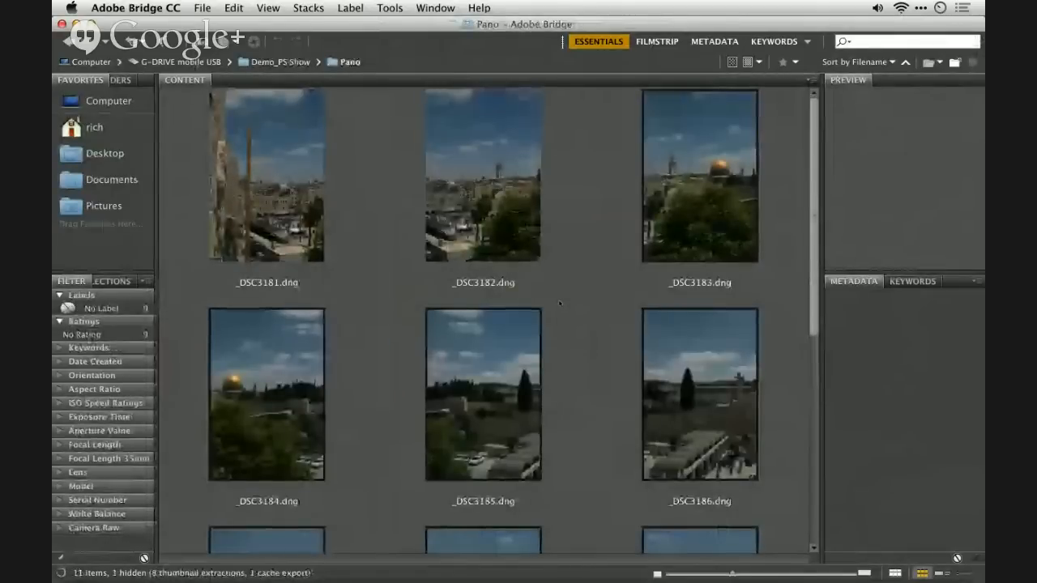
# - Select all the images in the Pano folder and look through them full screen
pyautogui.press('Right')
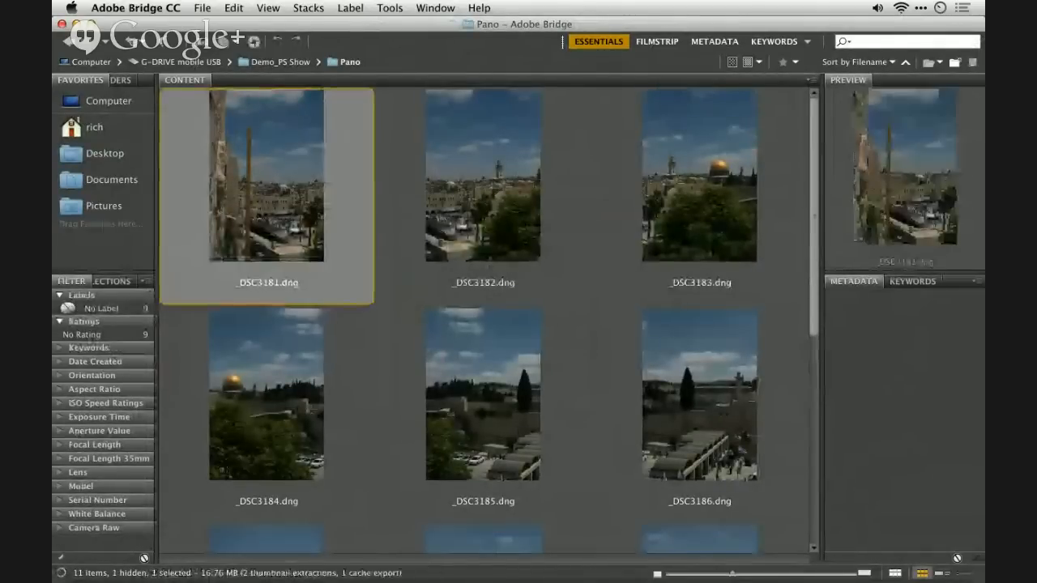
pyautogui.press('super+a')
pyautogui.scroll(-5, 484, 320)
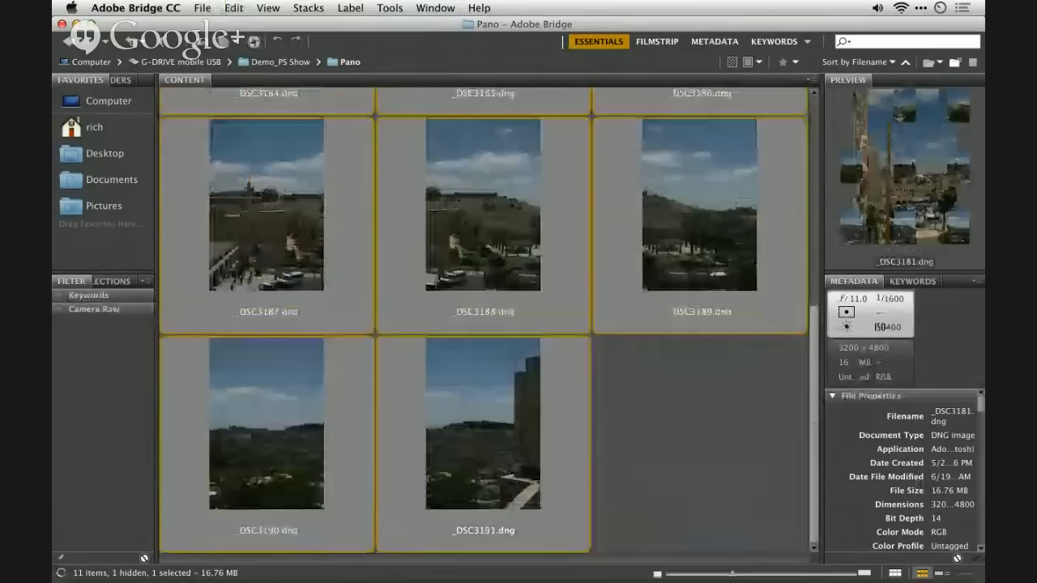
pyautogui.scroll(2, 483, 320)
pyautogui.scroll(2, 484, 320)
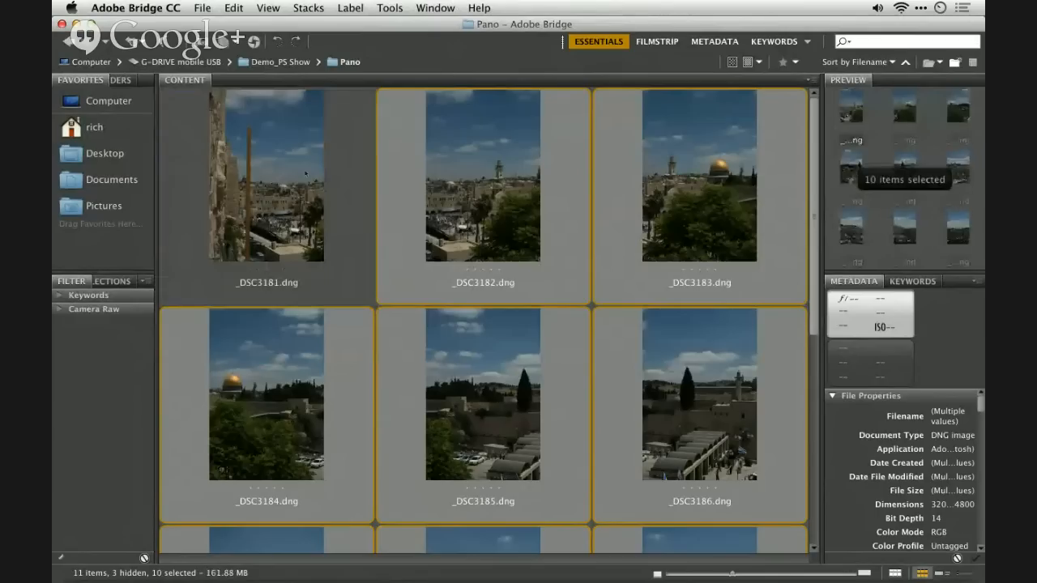
pyautogui.click(306, 172)
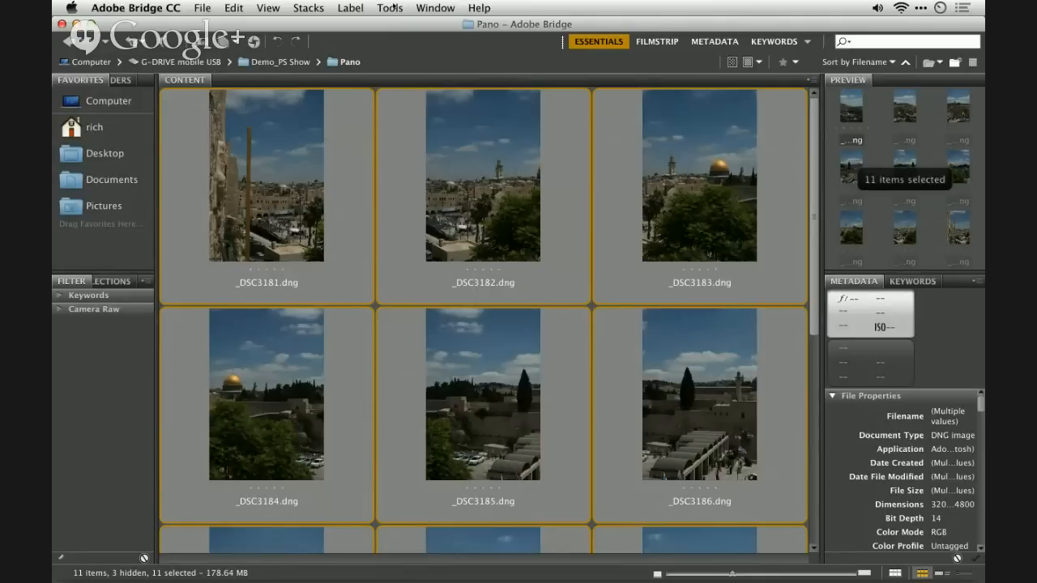
pyautogui.click(390, 7)
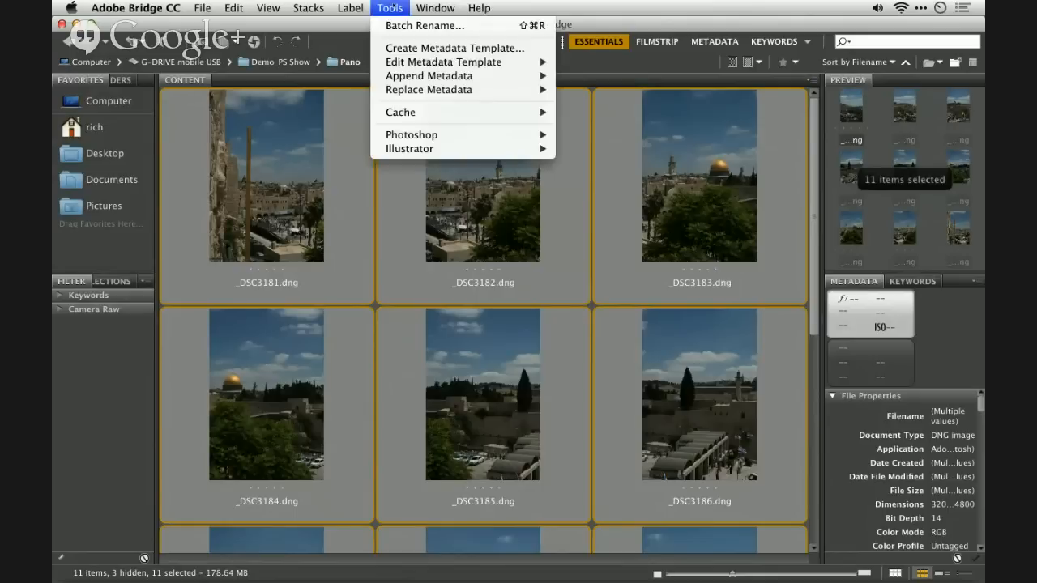
pyautogui.click(312, 114)
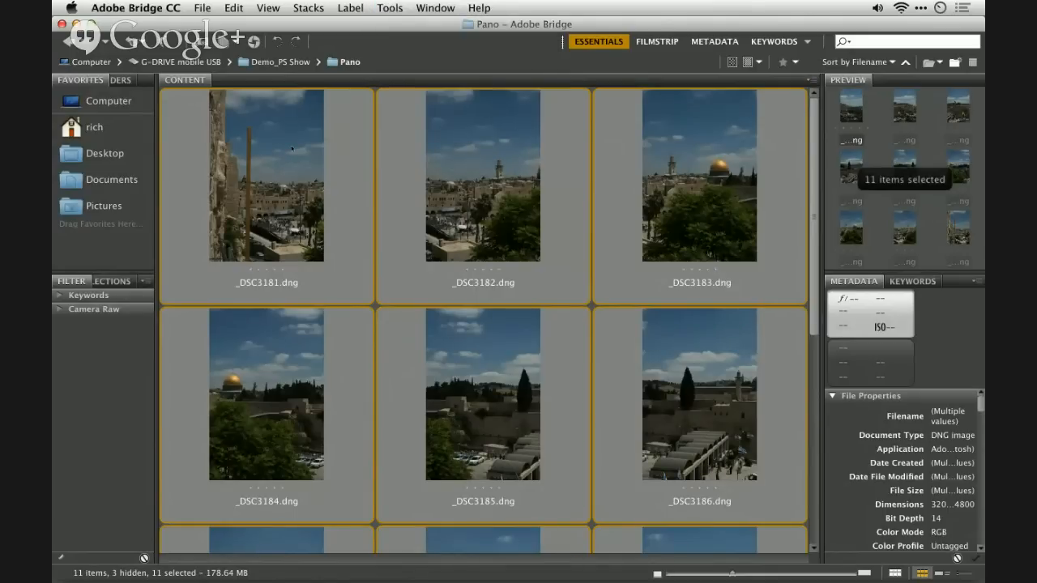
pyautogui.press('super+l')
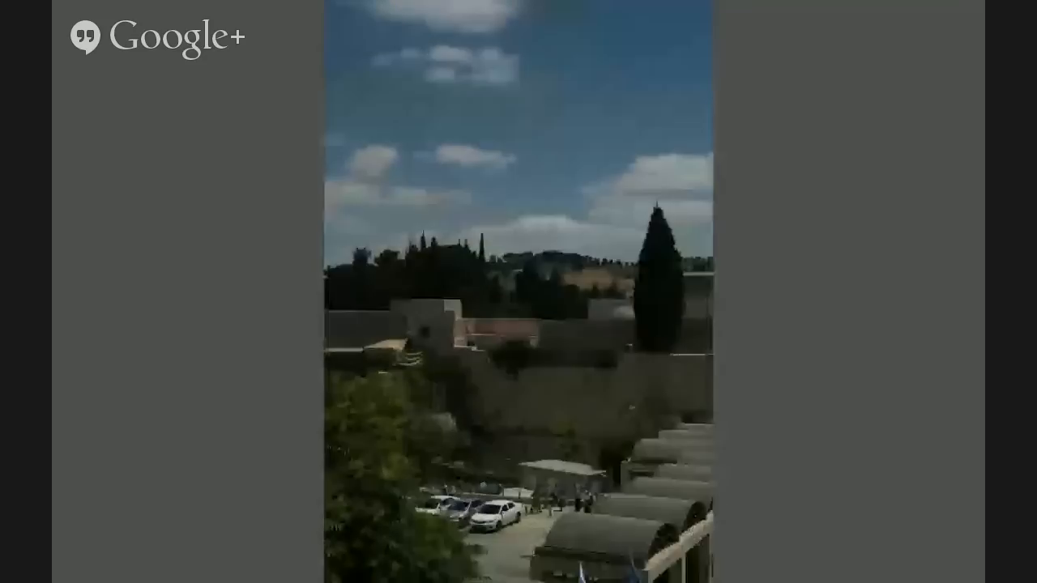
pyautogui.press('Escape')
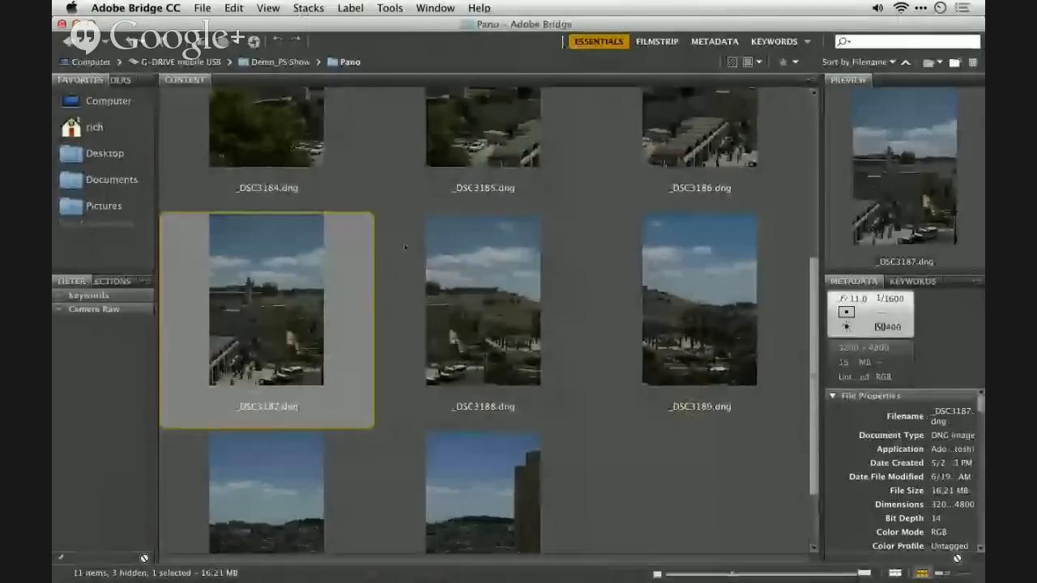
# - Select all the DNG images in the Pano folder and open them together in Camera Raw
pyautogui.press('super+a')
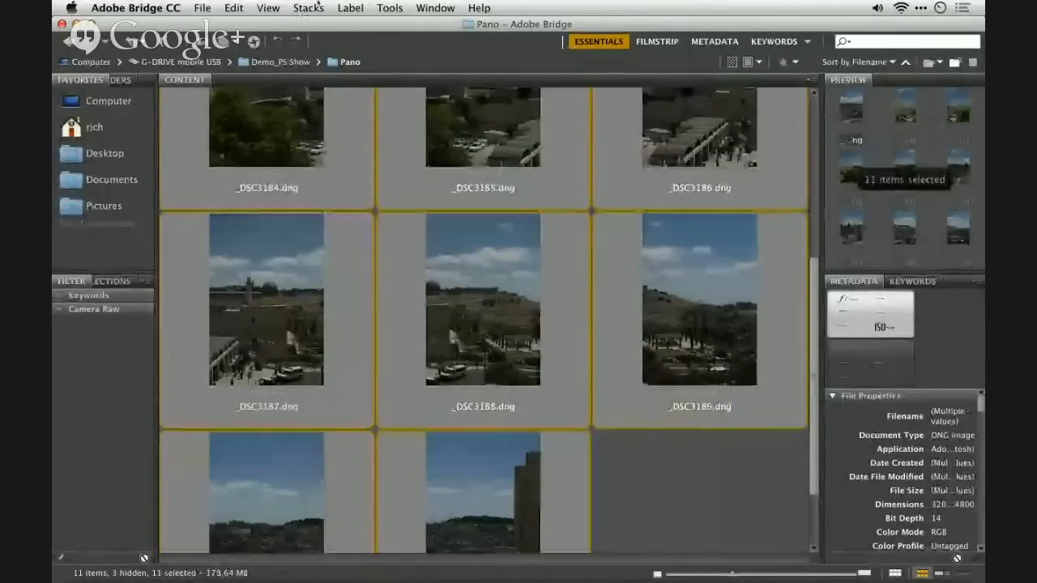
pyautogui.scroll(3, 347, 284)
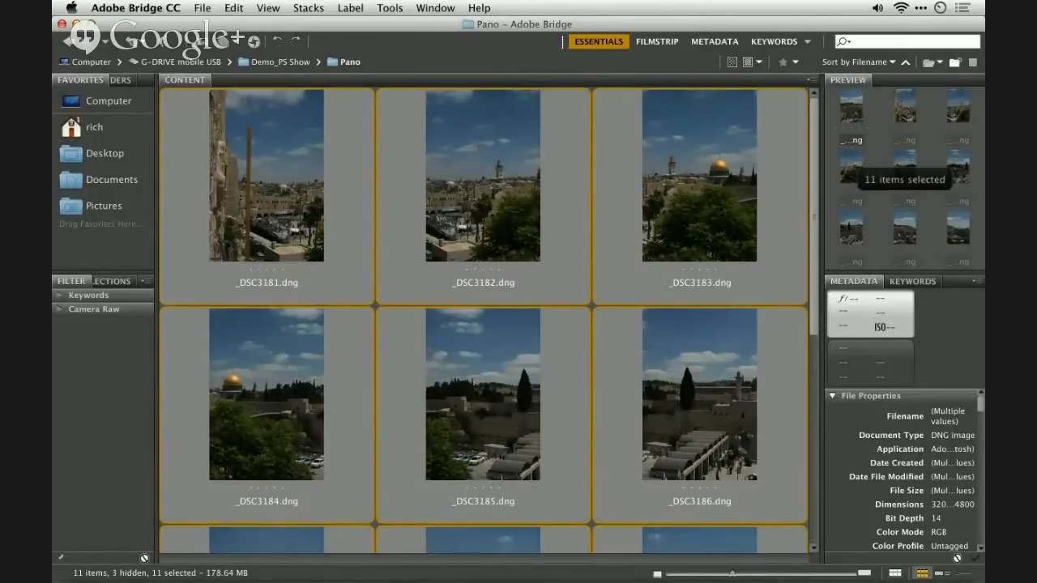
pyautogui.click(267, 177)
pyautogui.press('super+a')
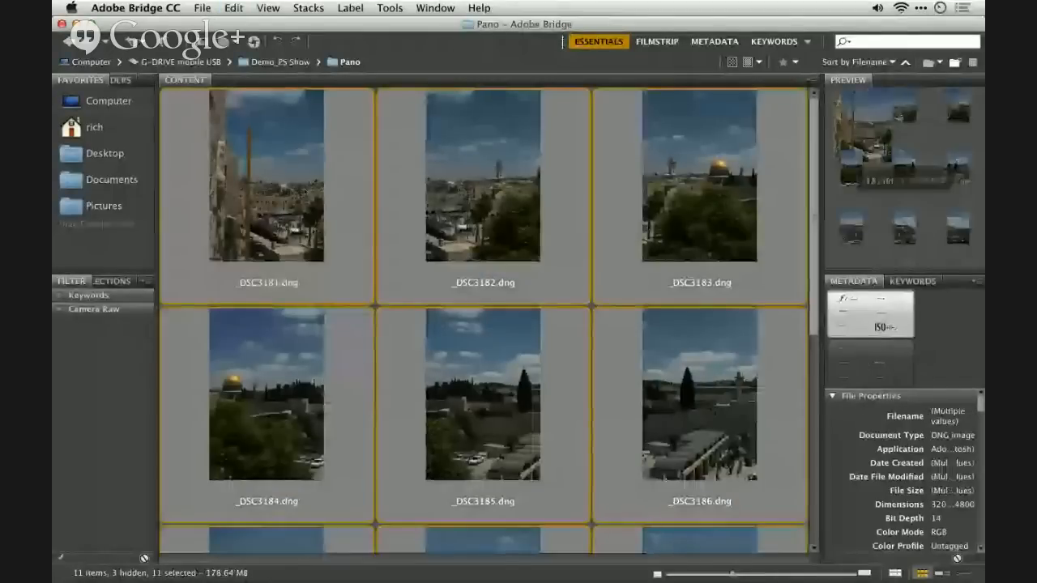
pyautogui.rightClick(296, 183)
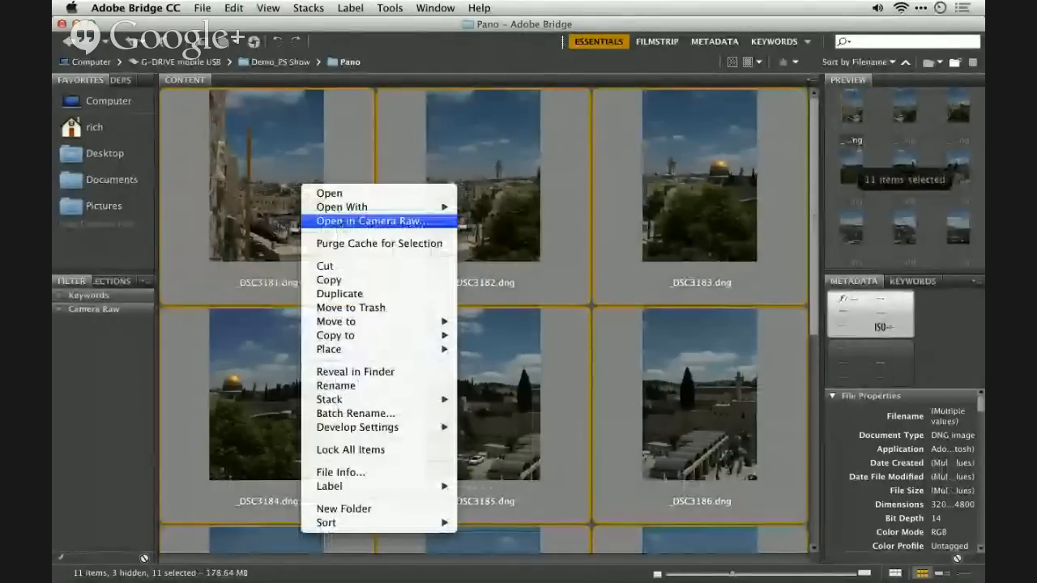
pyautogui.click(341, 220)
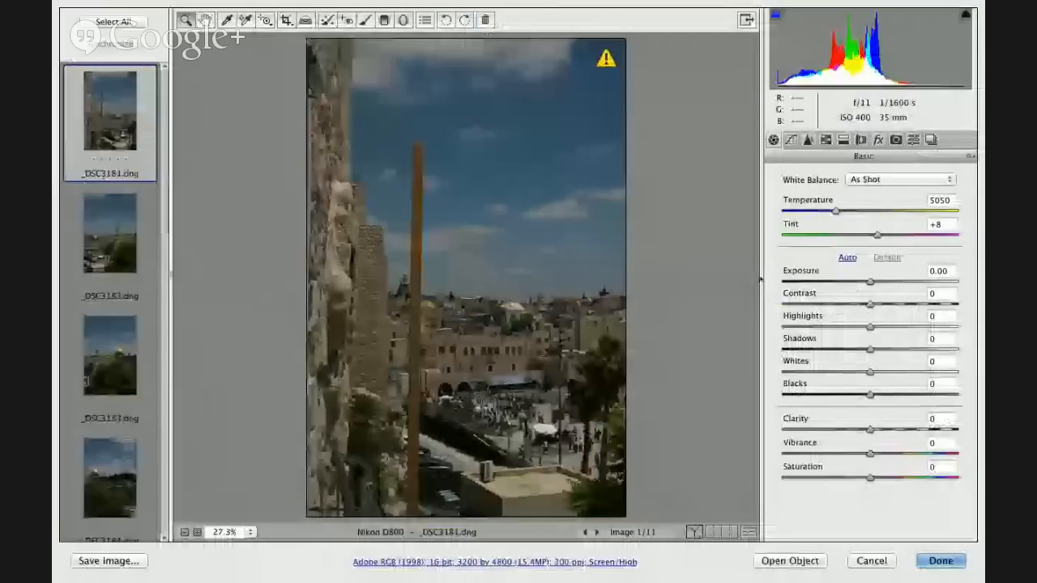
# - Apply Auto tone to _DSC3181.dng, and set Contrast to -16, Highlights -66, Shadows +12, Clarity +56 and Vibrance +73
pyautogui.click(846, 257)
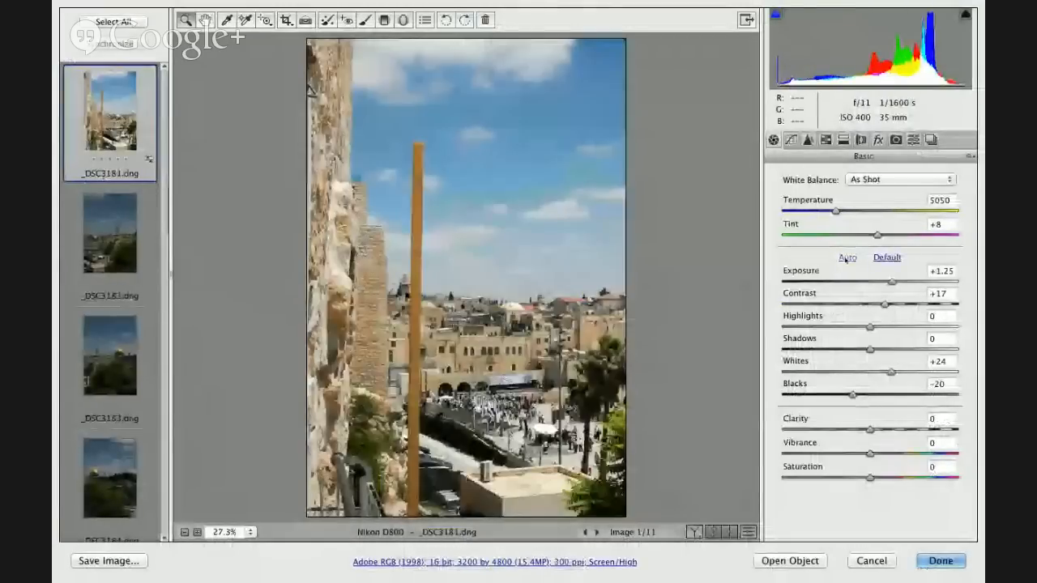
pyautogui.click(857, 303)
pyautogui.moveTo(870, 327); pyautogui.dragTo(813, 326)
pyautogui.click(881, 349)
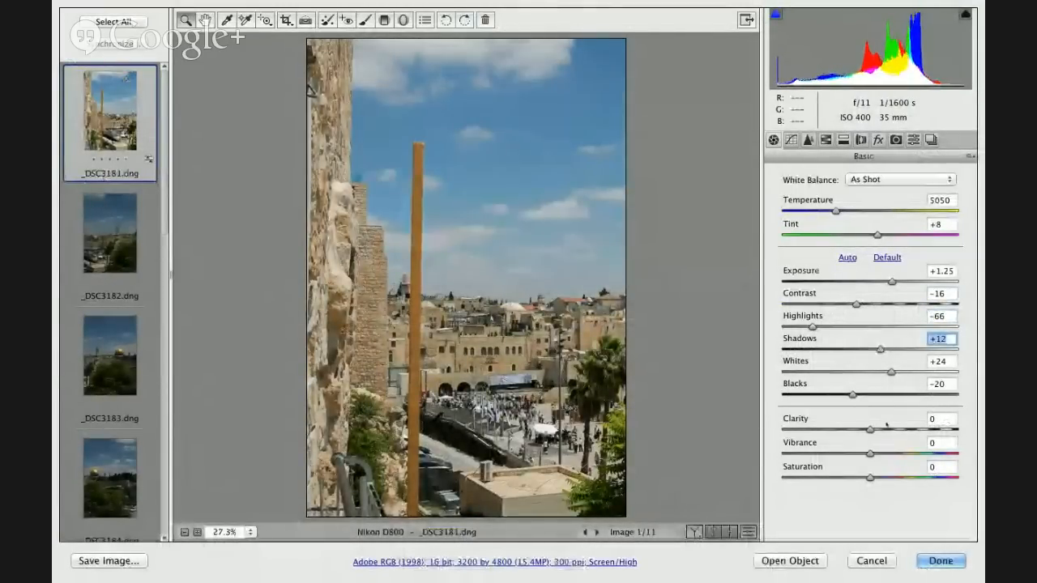
pyautogui.moveTo(870, 430); pyautogui.dragTo(933, 452)
pyautogui.click(912, 453)
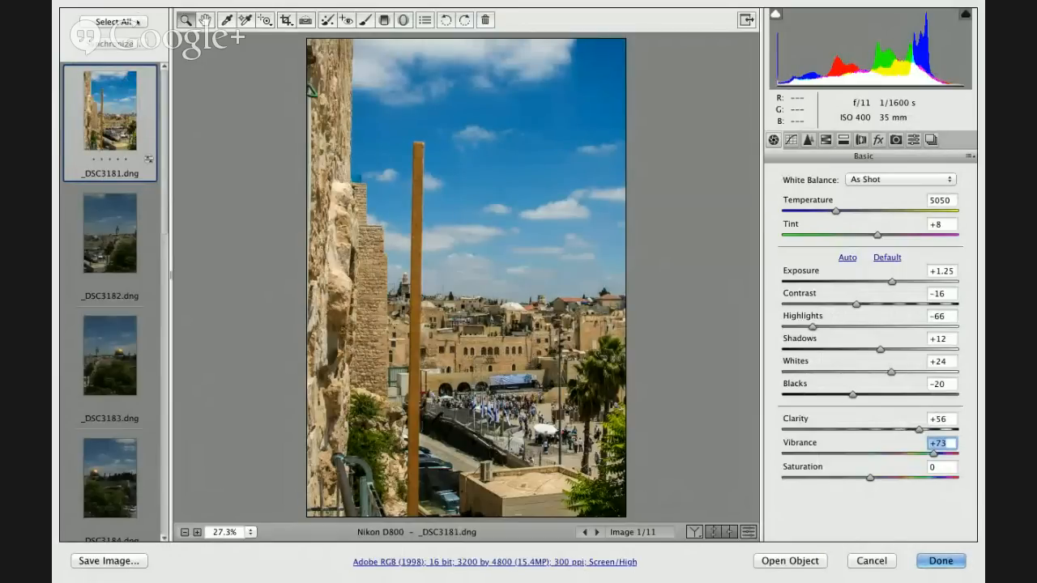
# - Synchronize the first photo's settings across all the images, excluding Crop, Spot Removal and Local Adjustments, and finish the Camera Raw edits
pyautogui.click(136, 22)
pyautogui.click(113, 43)
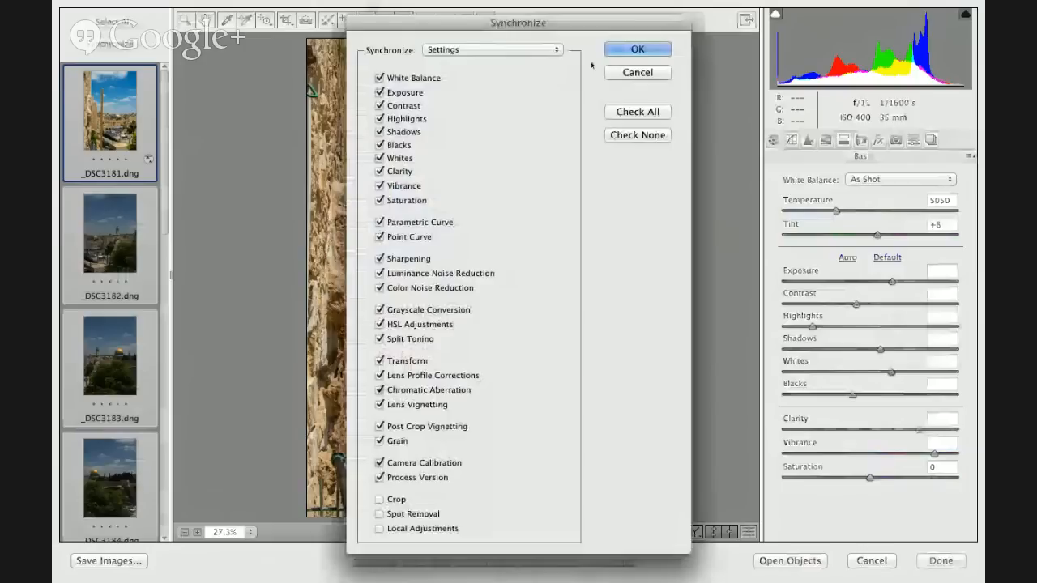
pyautogui.click(637, 49)
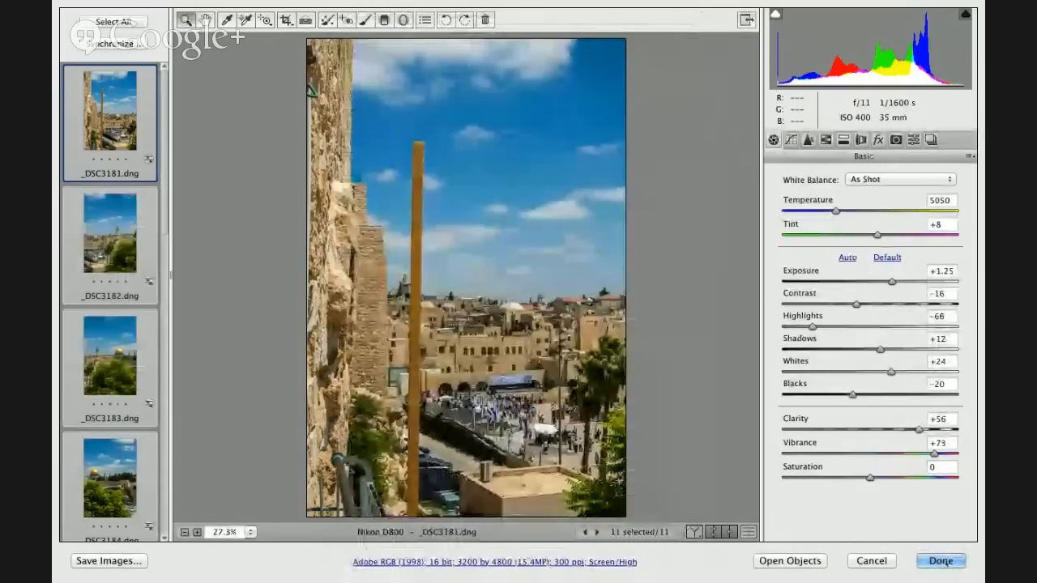
pyautogui.press('Return')
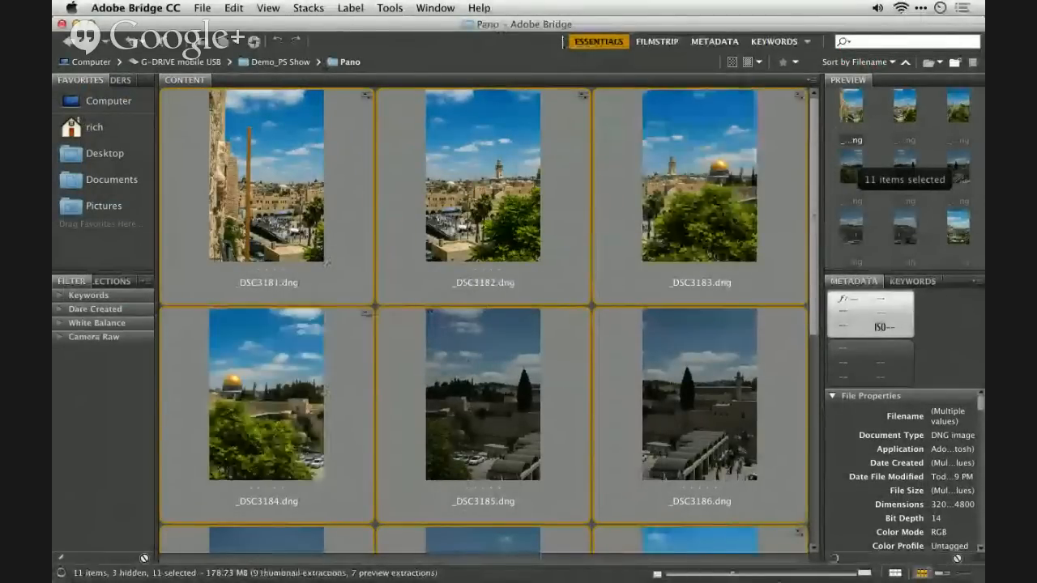
pyautogui.moveTo(764, 575)
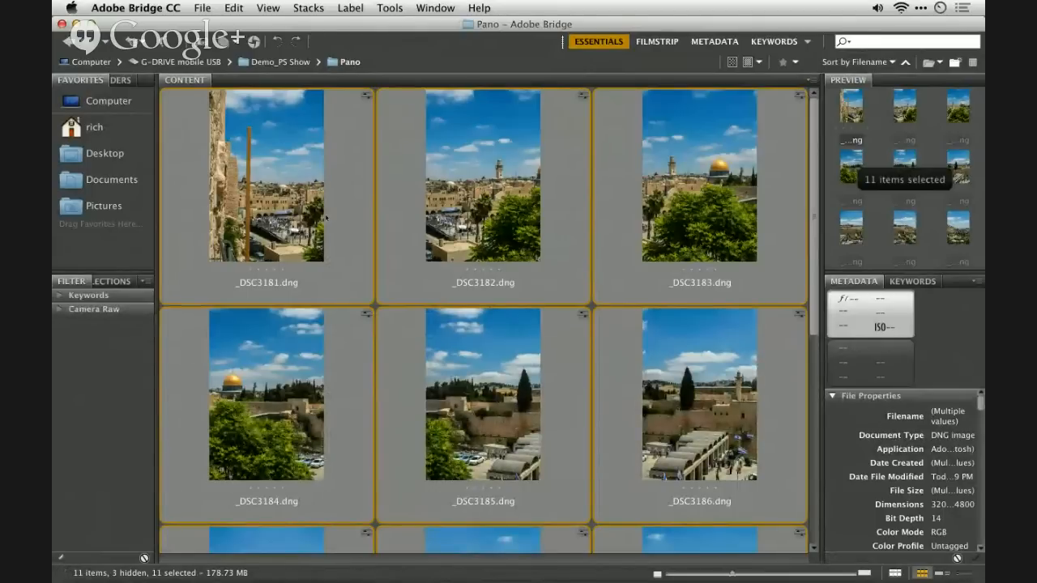
pyautogui.click(390, 7)
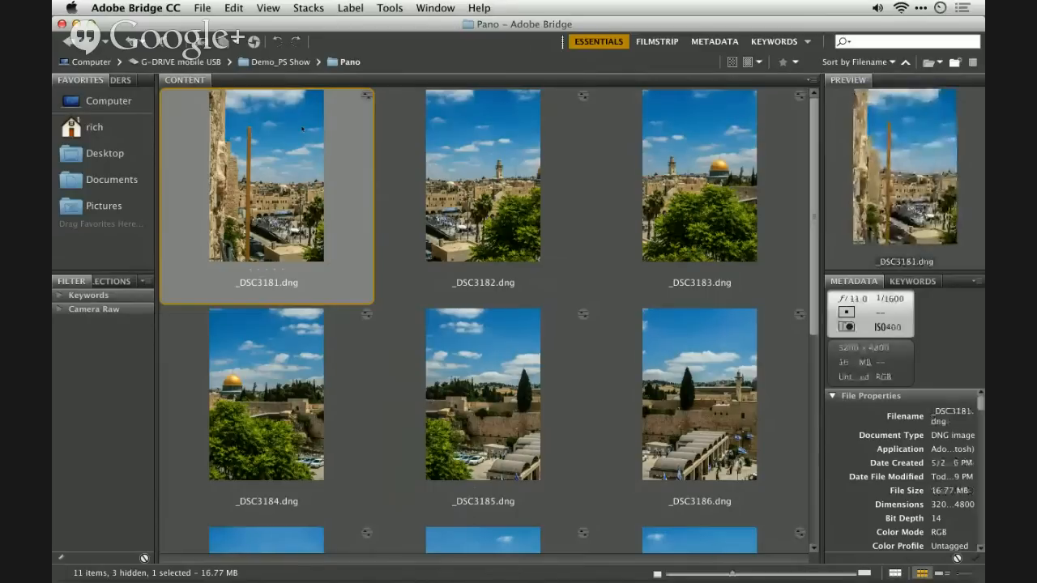
# - Open all the DNG images in the Pano folder together in Camera Raw and select every photo in the filmstrip
pyautogui.press('super+a')
pyautogui.rightClick(303, 128)
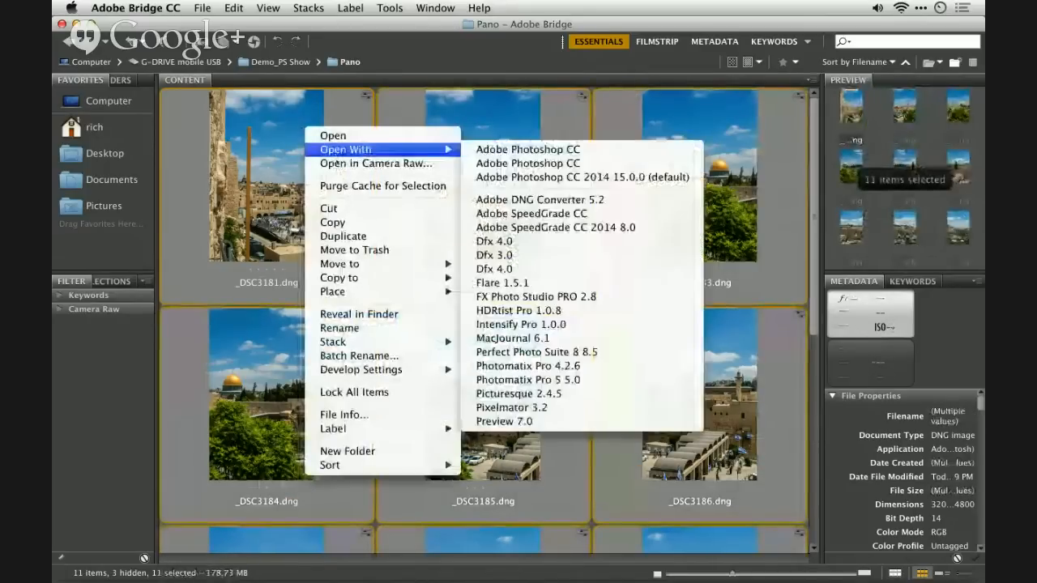
pyautogui.click(339, 164)
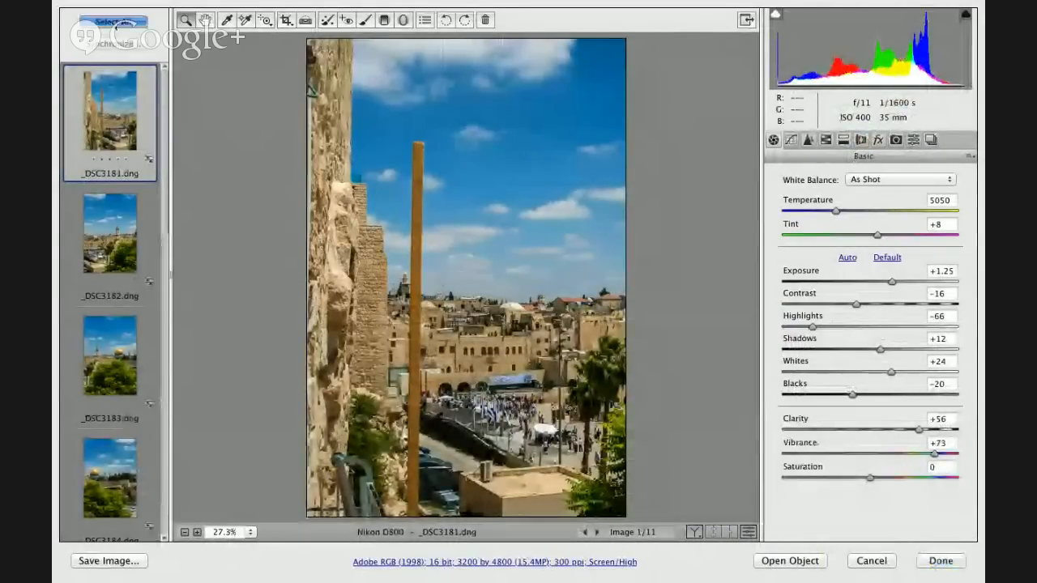
pyautogui.press('super+a')
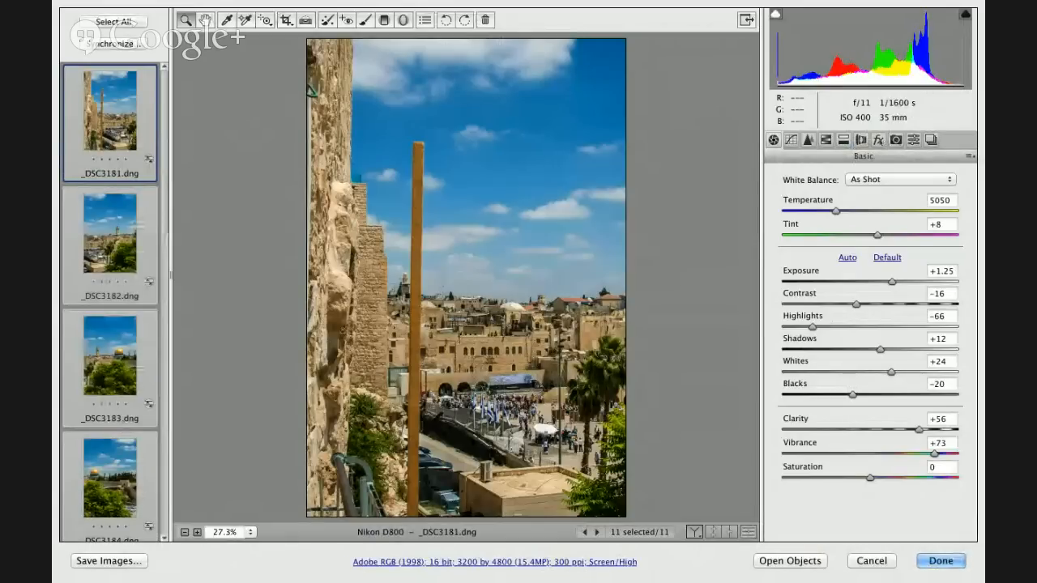
# - Apply the vertical Upright correction to the selected photos, sync its results, and enable lens profile corrections
pyautogui.click(861, 140)
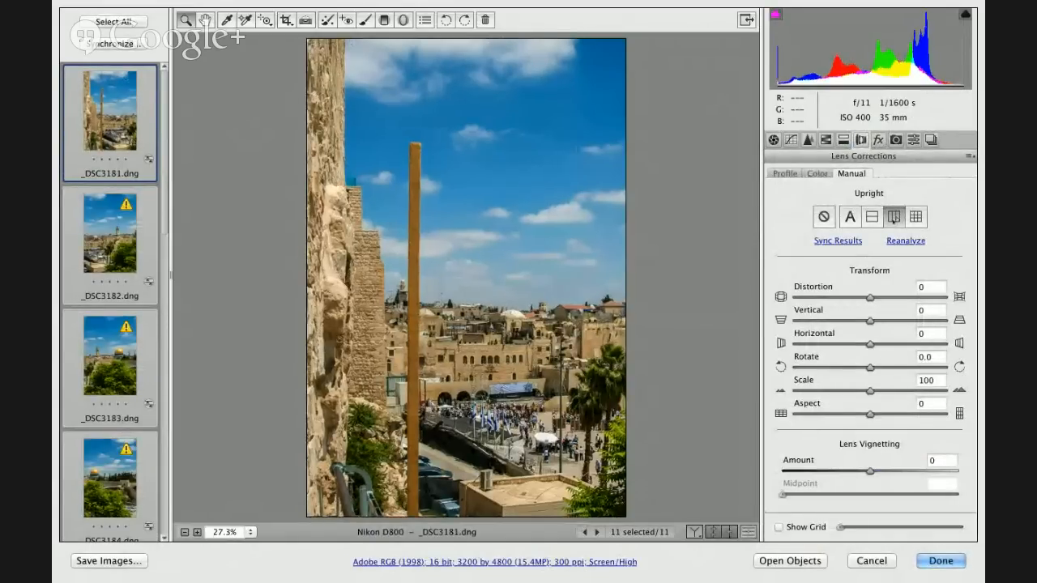
pyautogui.click(847, 241)
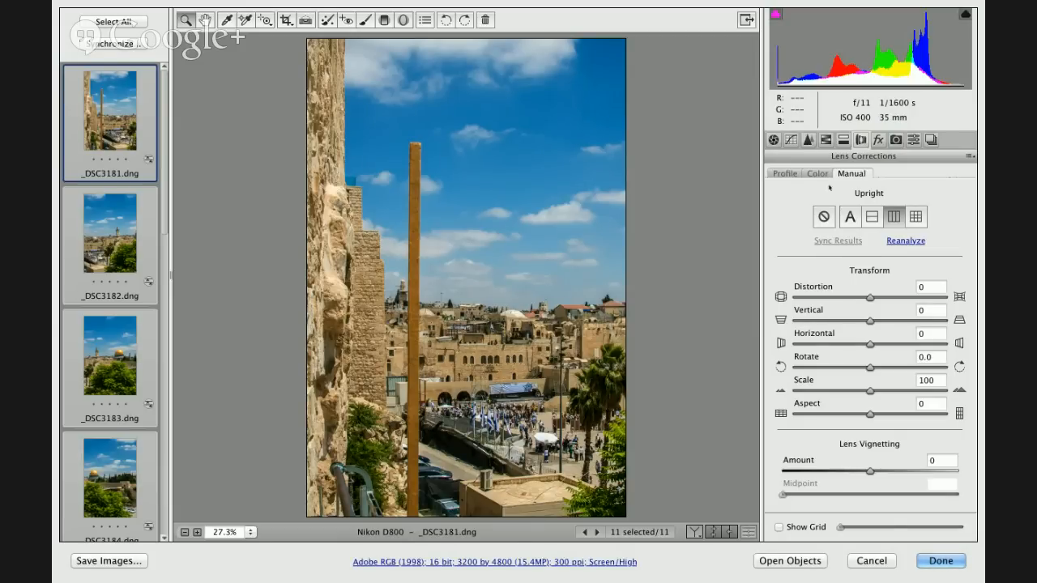
pyautogui.click(785, 173)
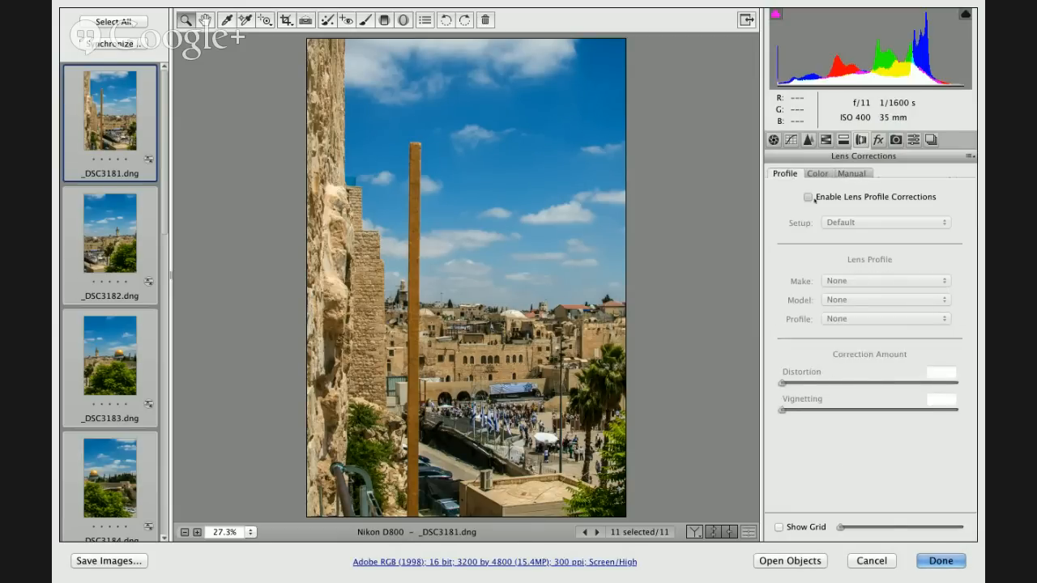
pyautogui.click(808, 196)
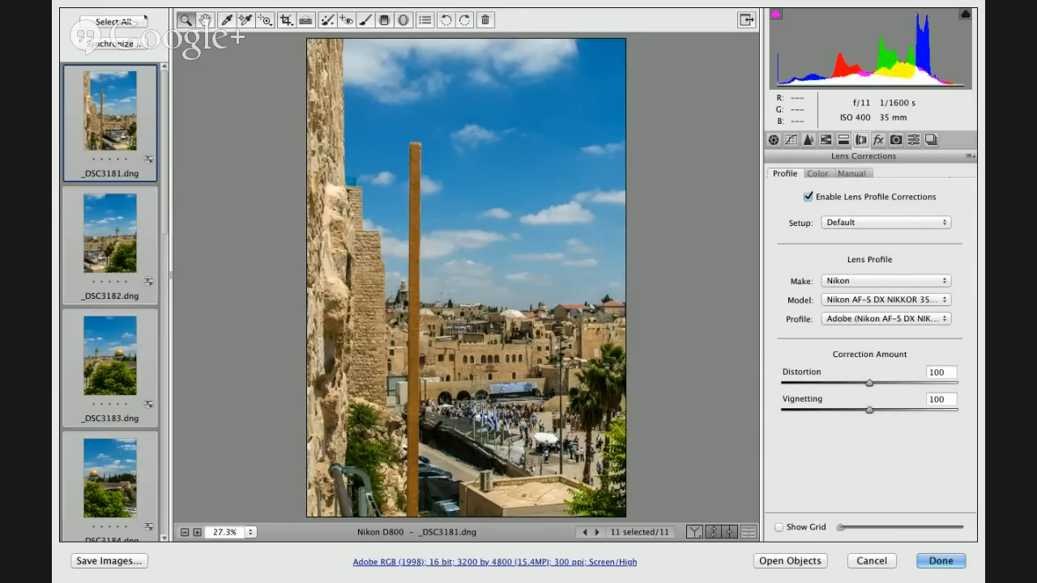
pyautogui.click(851, 173)
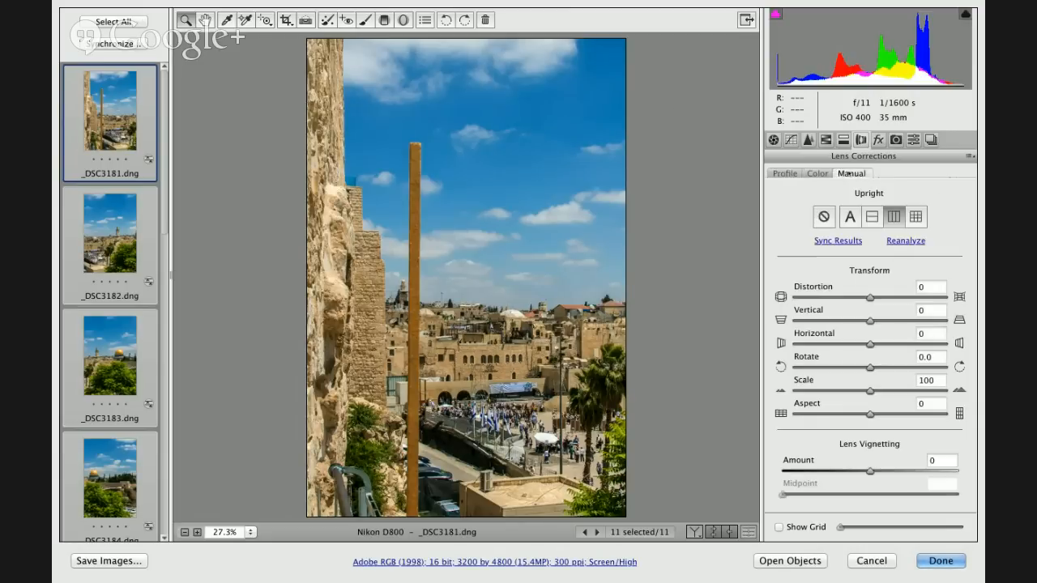
# - Compare the photo up close with and without chromatic aberration removal, keep the removal enabled, and finish the Camera Raw edits
pyautogui.click(819, 174)
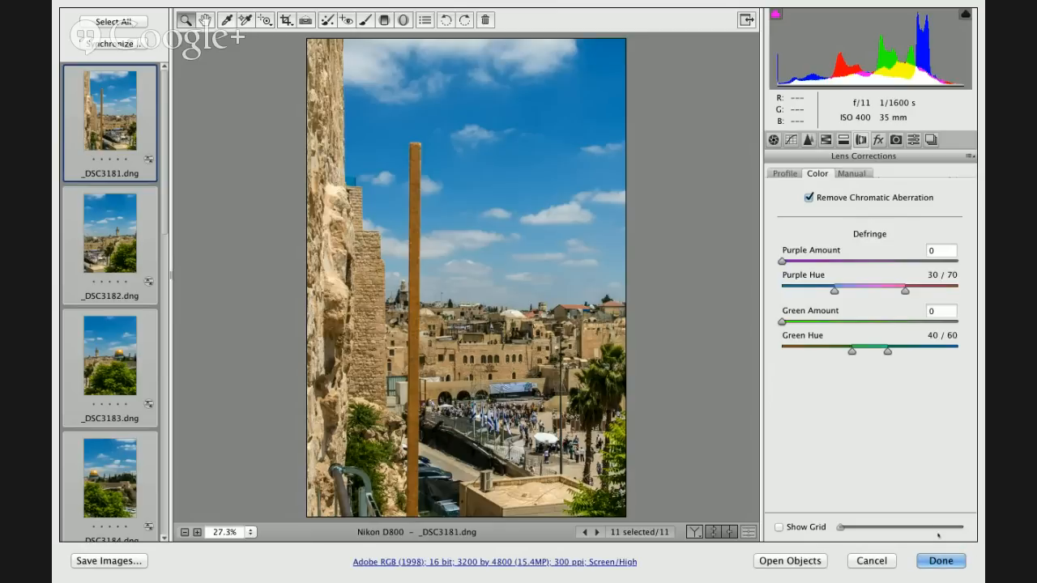
pyautogui.press('super+equal')
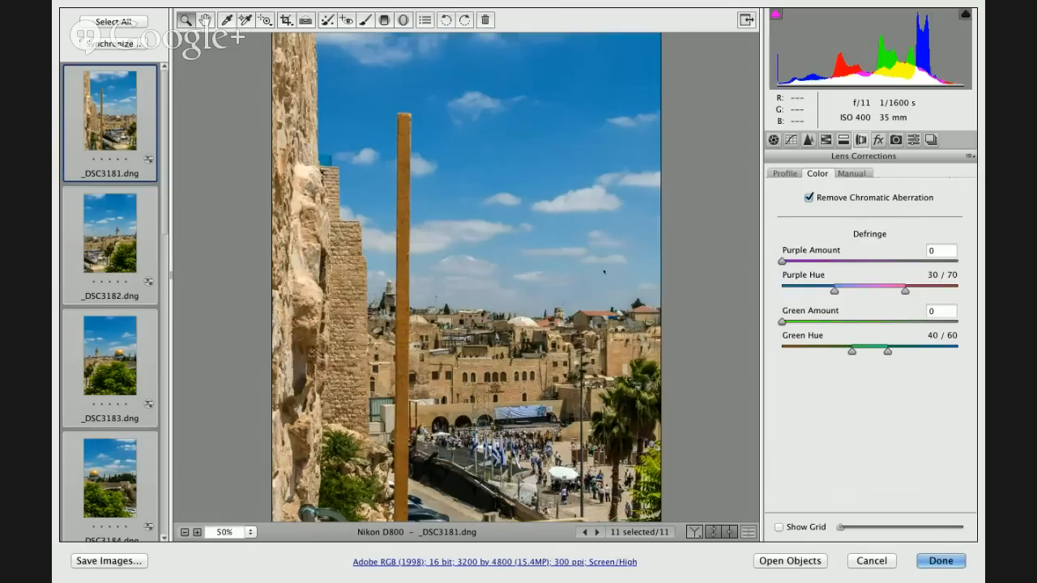
pyautogui.press('super+equal')
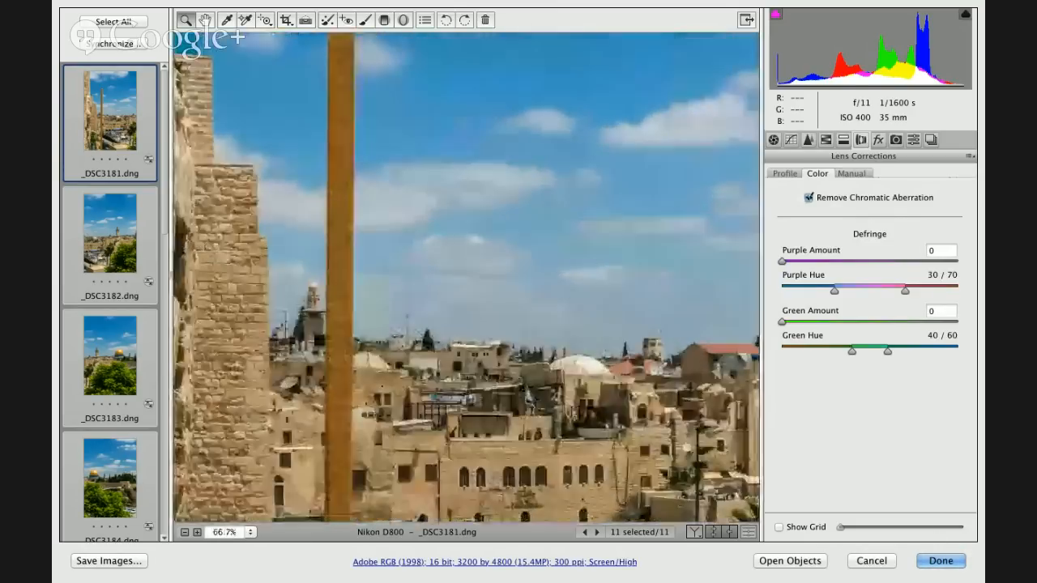
pyautogui.click(809, 198)
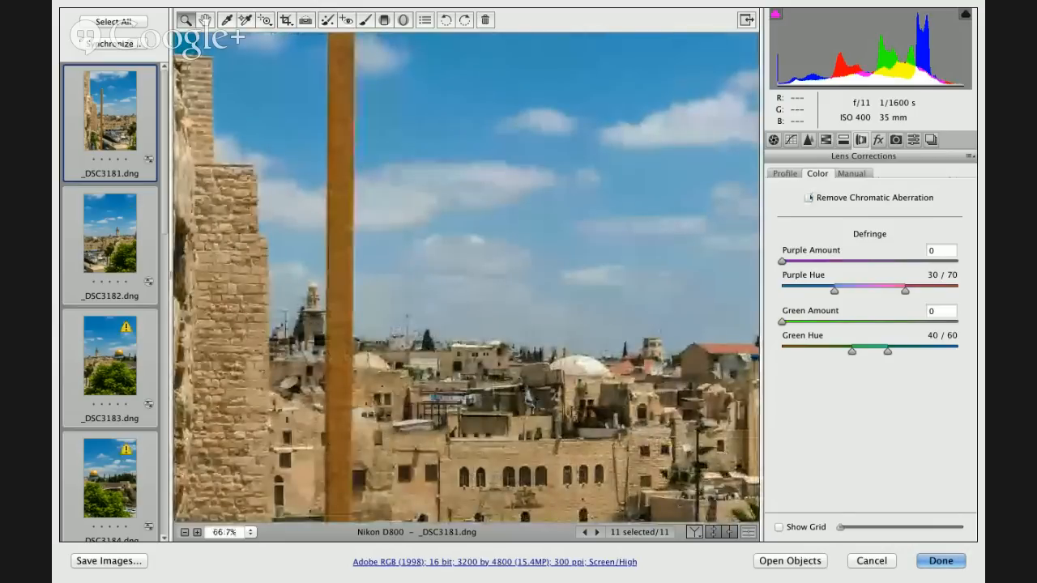
pyautogui.click(809, 197)
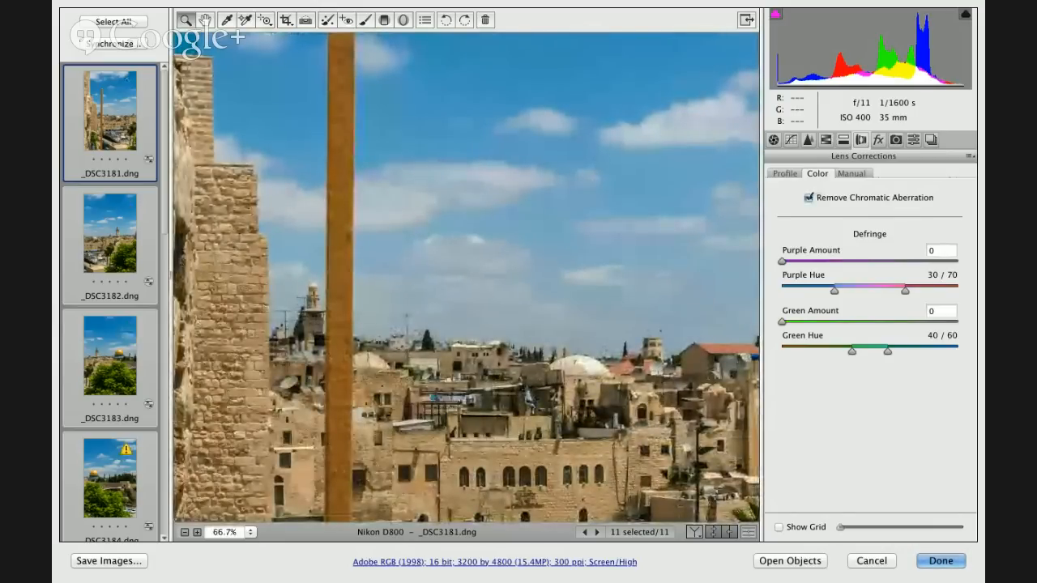
pyautogui.click(939, 559)
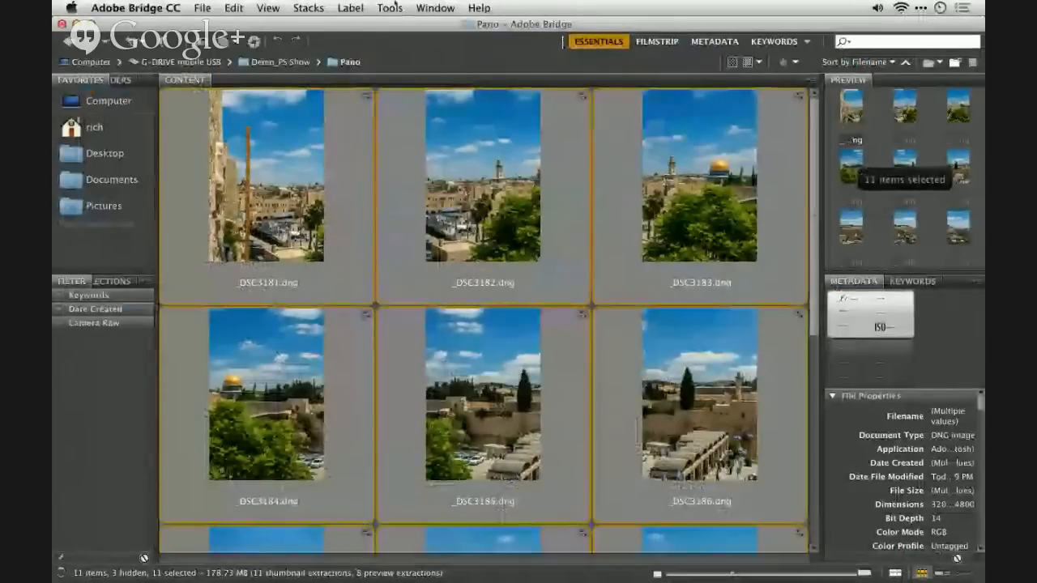
# - Merge the selected DNG images with Photomerge, using Auto layout, image blending and geometric distortion correction
pyautogui.click(392, 7)
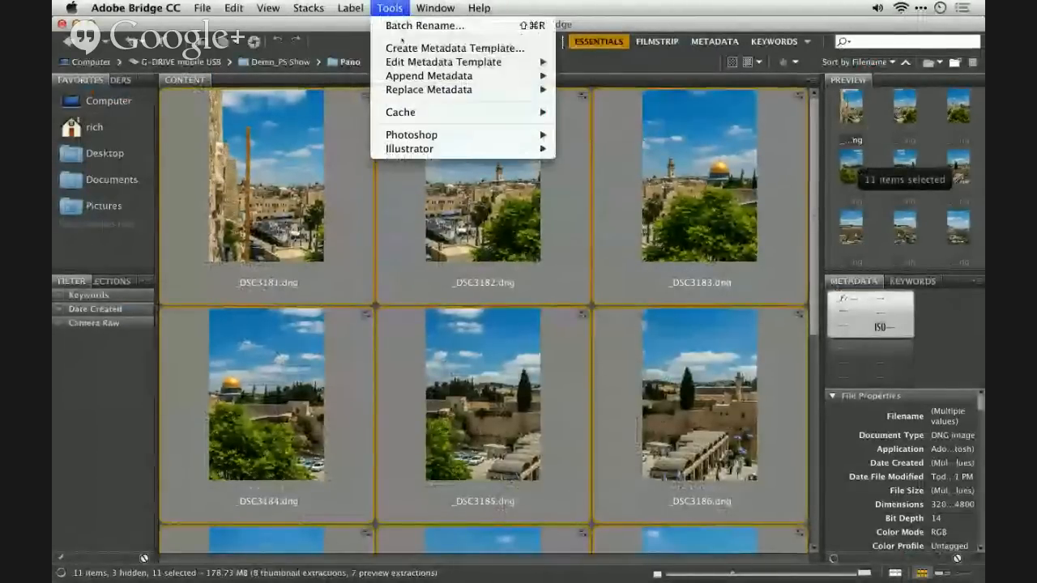
pyautogui.moveTo(454, 134)
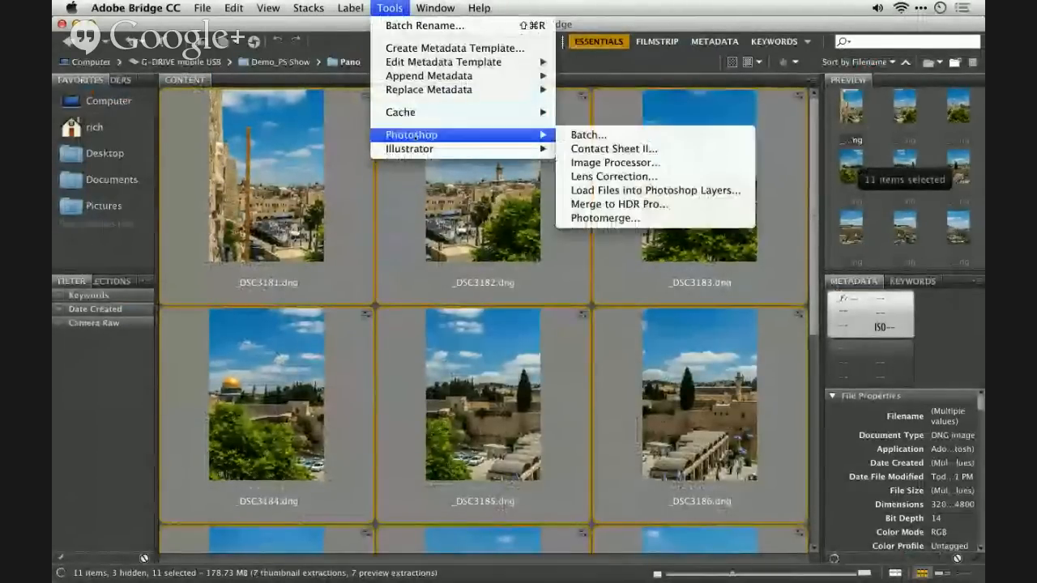
pyautogui.click(616, 218)
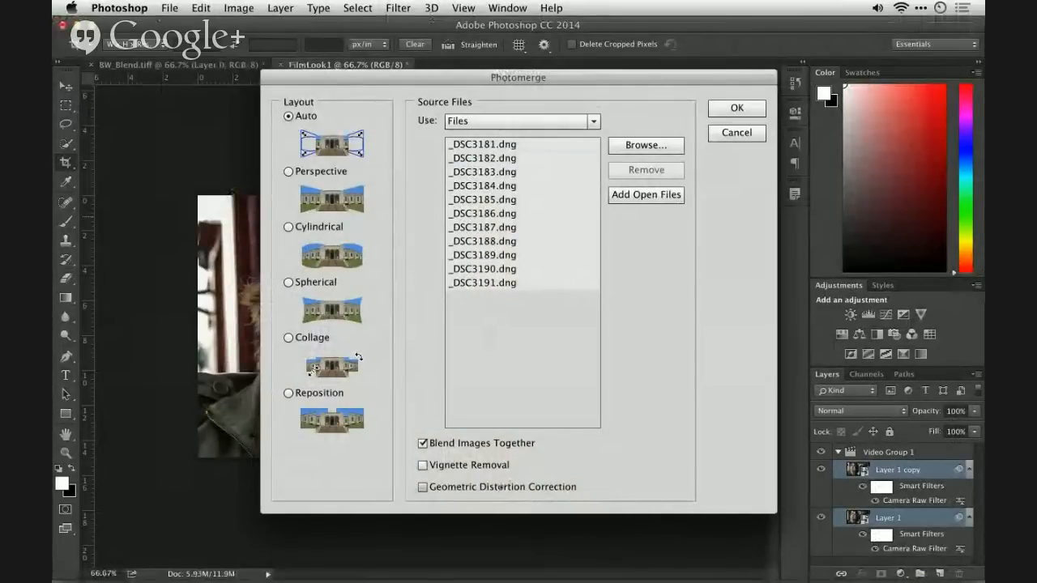
pyautogui.click(500, 488)
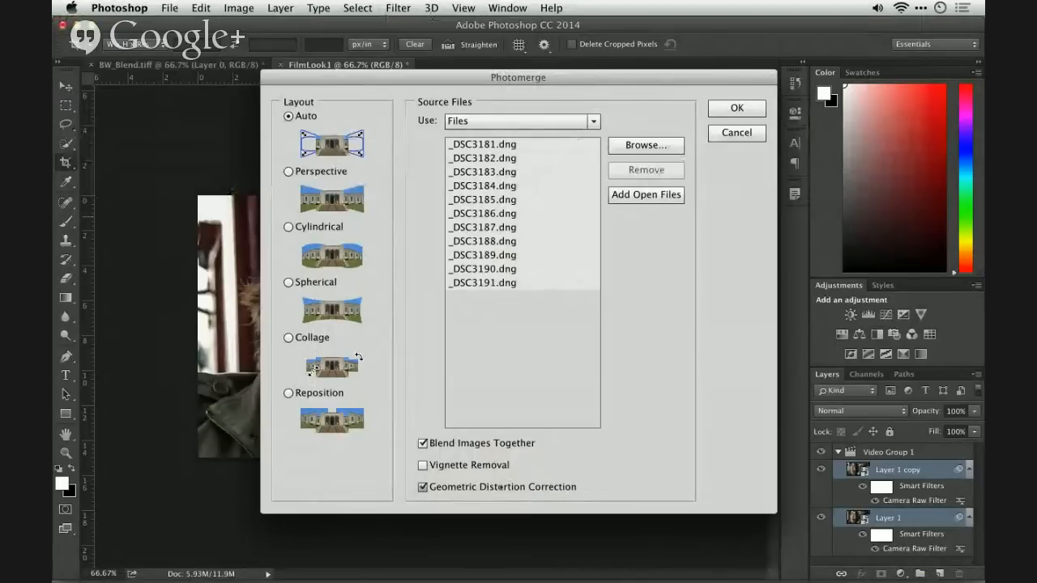
pyautogui.click(735, 107)
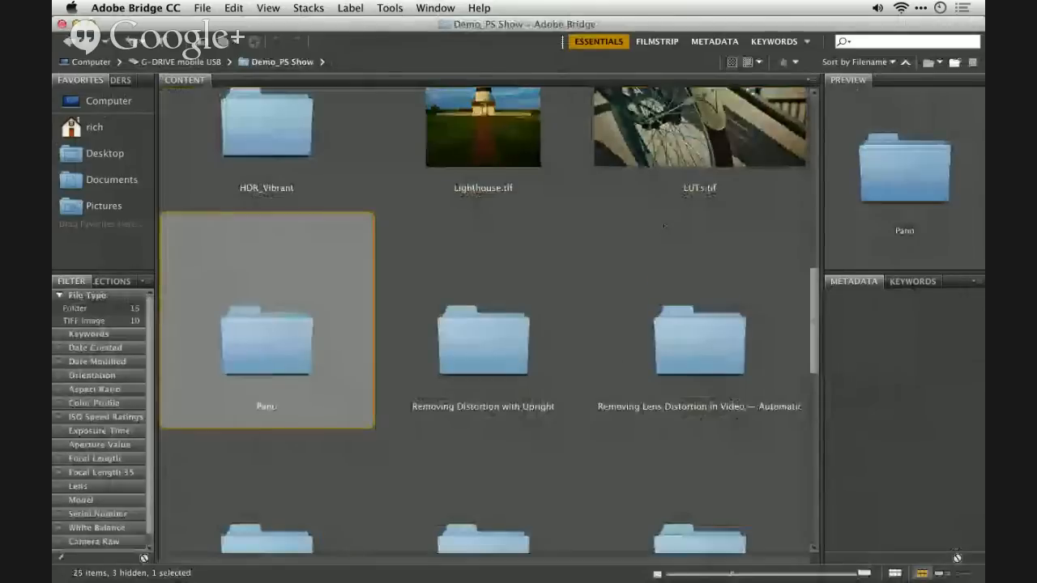
# - Browse the Demo_PS Show folder in Bridge and check the panorama merge's progress in Photoshop
pyautogui.click(483, 340)
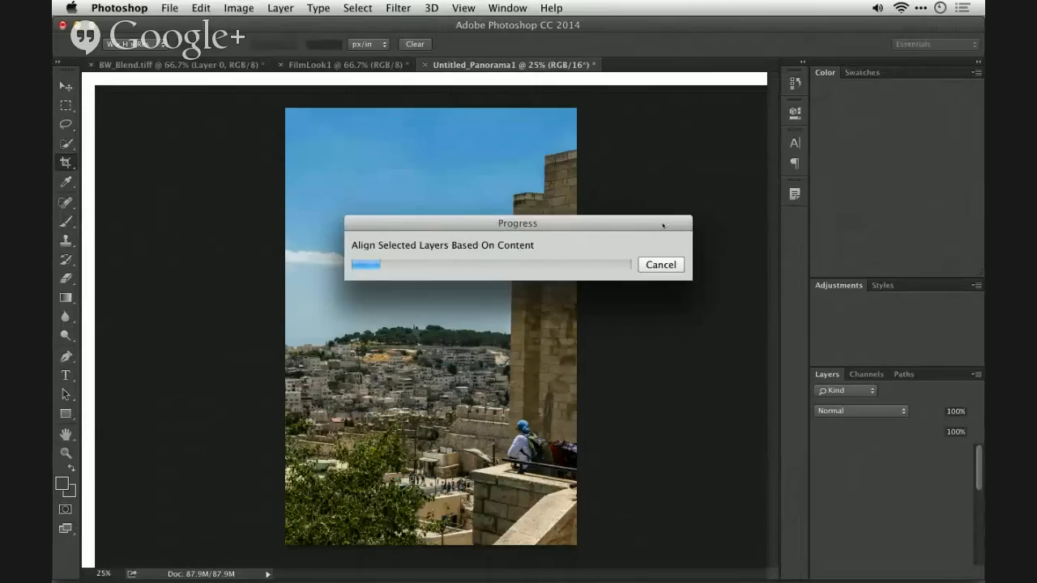
pyautogui.press('super+Tab')
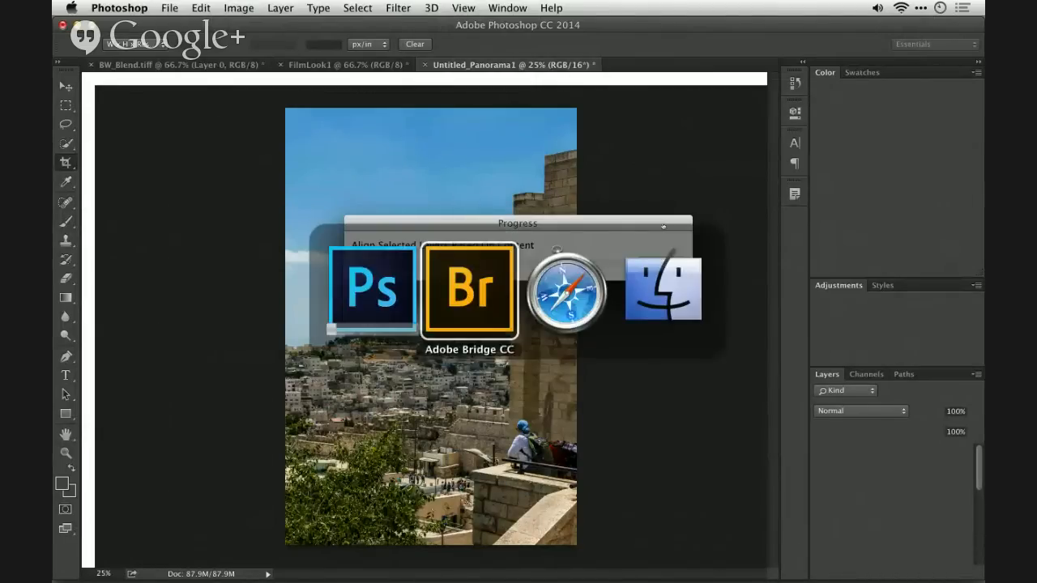
pyautogui.scroll(3, 668, 243)
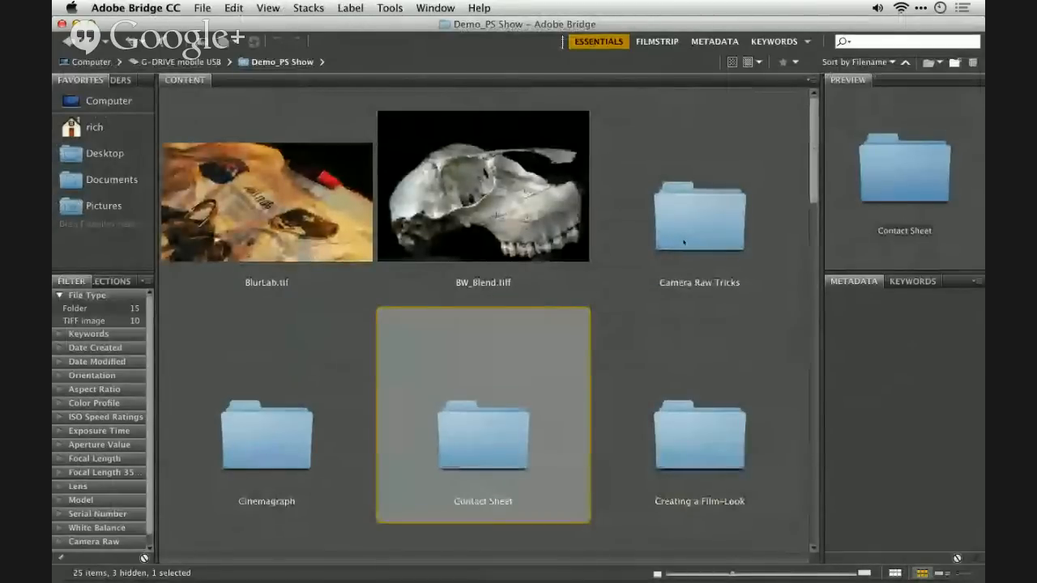
pyautogui.press('super+Tab')
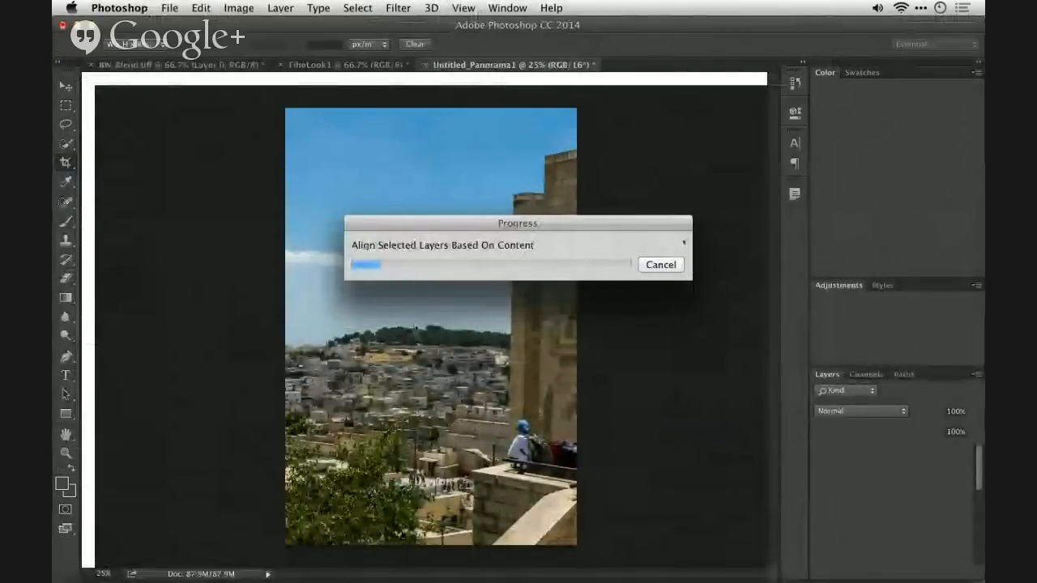
# - Switch to Bridge and open all three NEF images of the Camera Raw Tricks folder in Camera Raw
pyautogui.press('super+Tab')
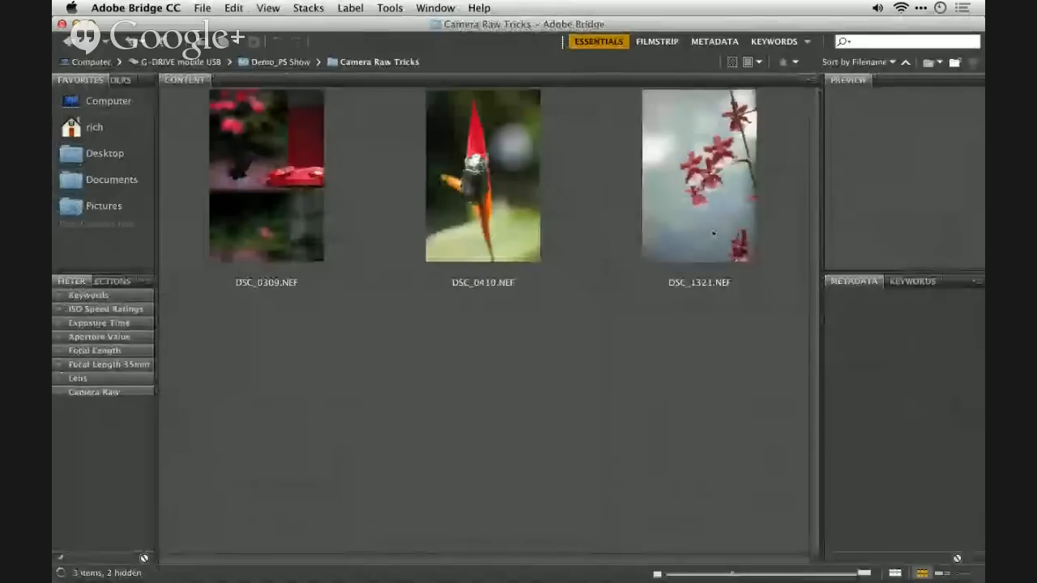
pyautogui.press('super+a')
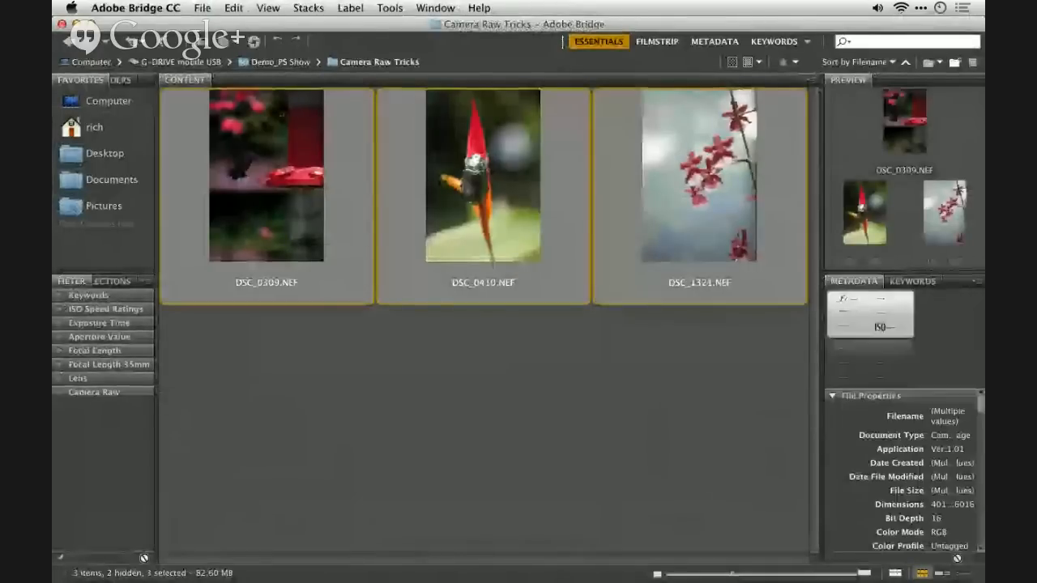
pyautogui.rightClick(284, 113)
pyautogui.click(340, 148)
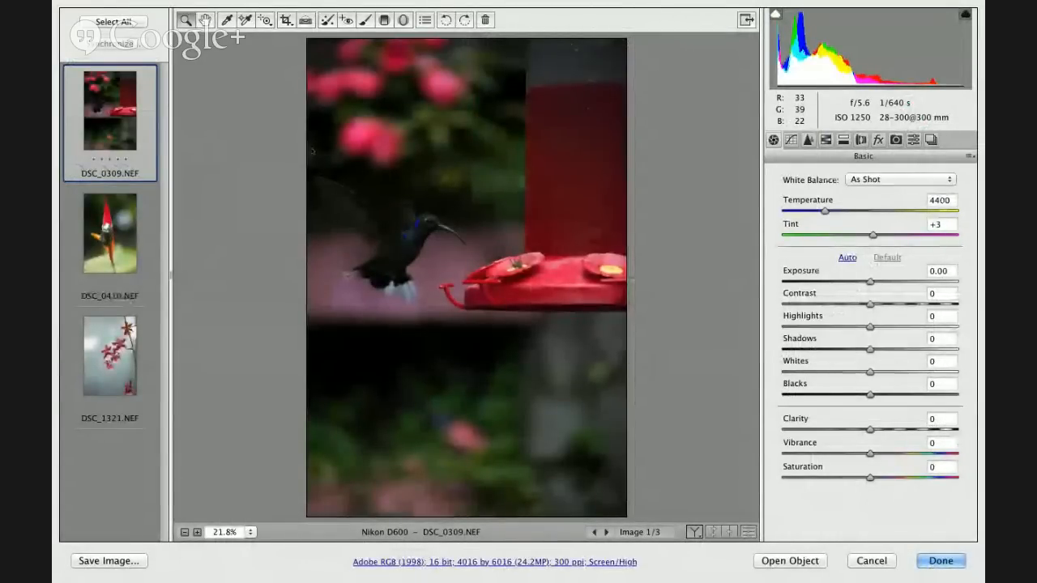
# - Apply Auto tone to the orchid photo DSC_1321.NEF and set its Clarity to +59
pyautogui.click(115, 341)
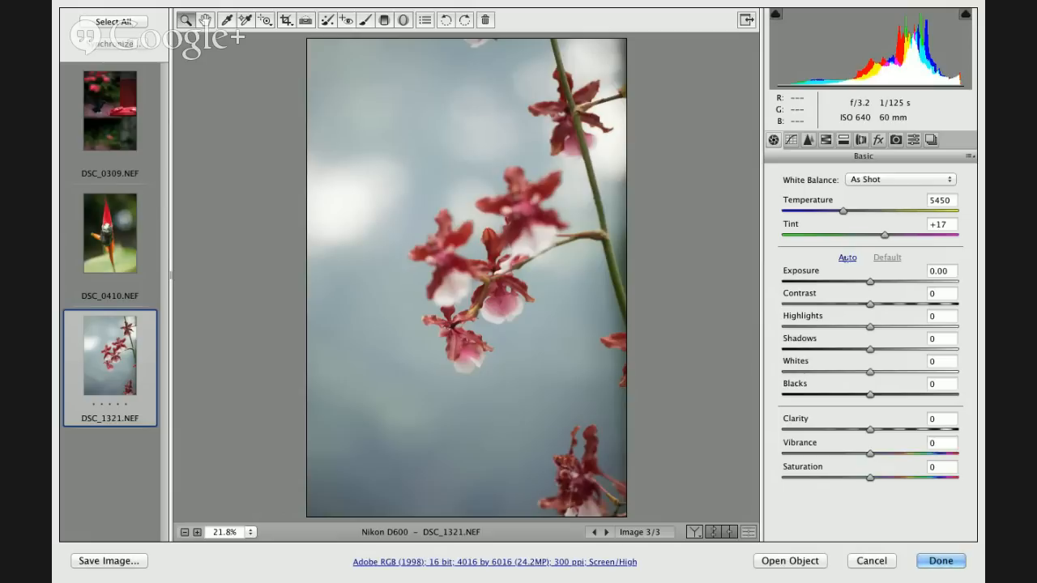
pyautogui.click(847, 257)
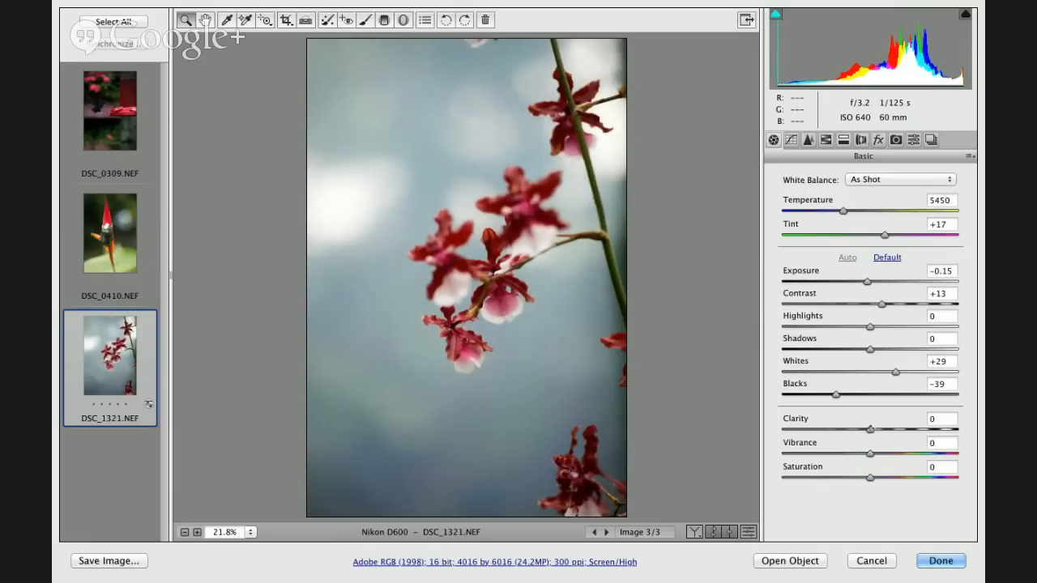
pyautogui.click(941, 419)
pyautogui.moveTo(870, 430); pyautogui.dragTo(922, 430)
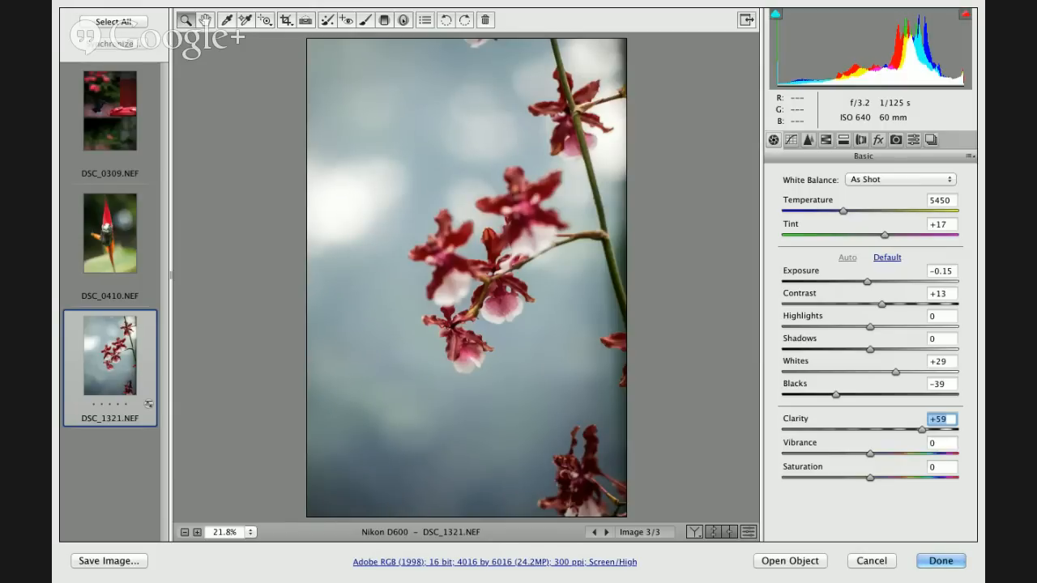
# - Add a tall elliptical Radial Filter centered on the orchid blooms and set its effect to Outside
pyautogui.press('j')
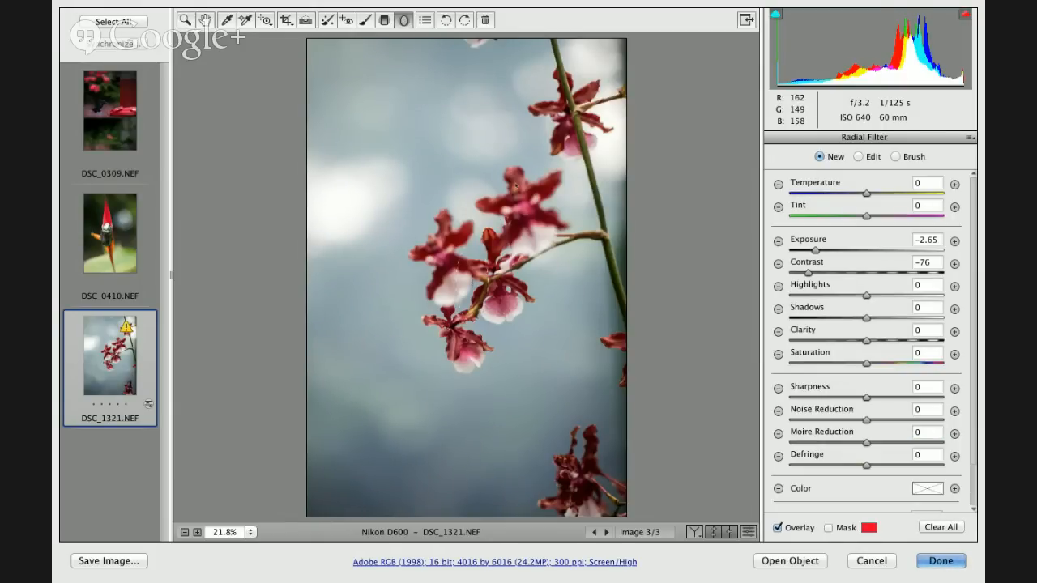
pyautogui.moveTo(472, 301)
pyautogui.mouseDown()
pyautogui.moveTo(542, 122)
pyautogui.moveTo(570, 123)
pyautogui.mouseUp()
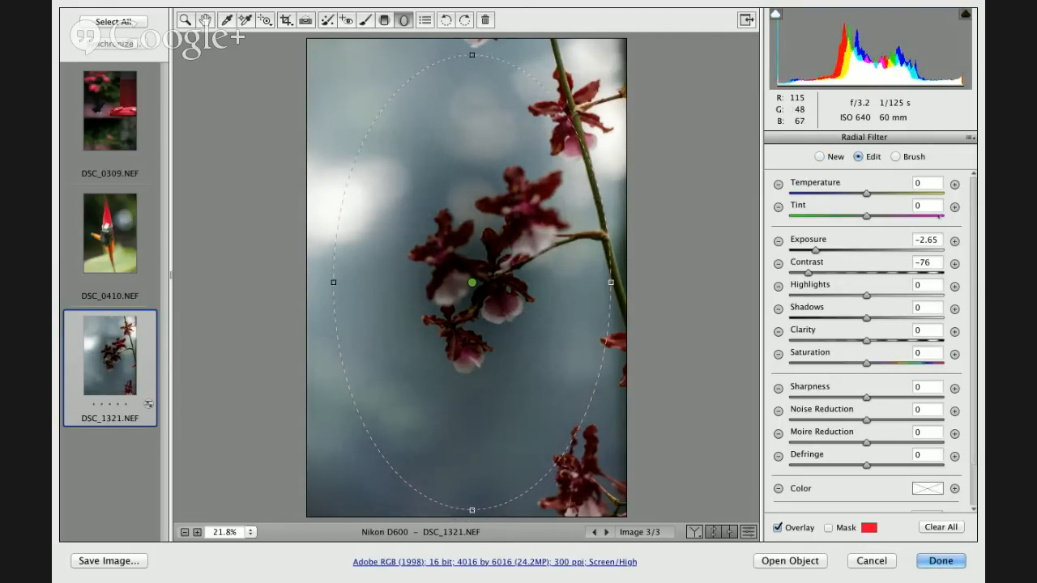
pyautogui.scroll(-3, 882, 405)
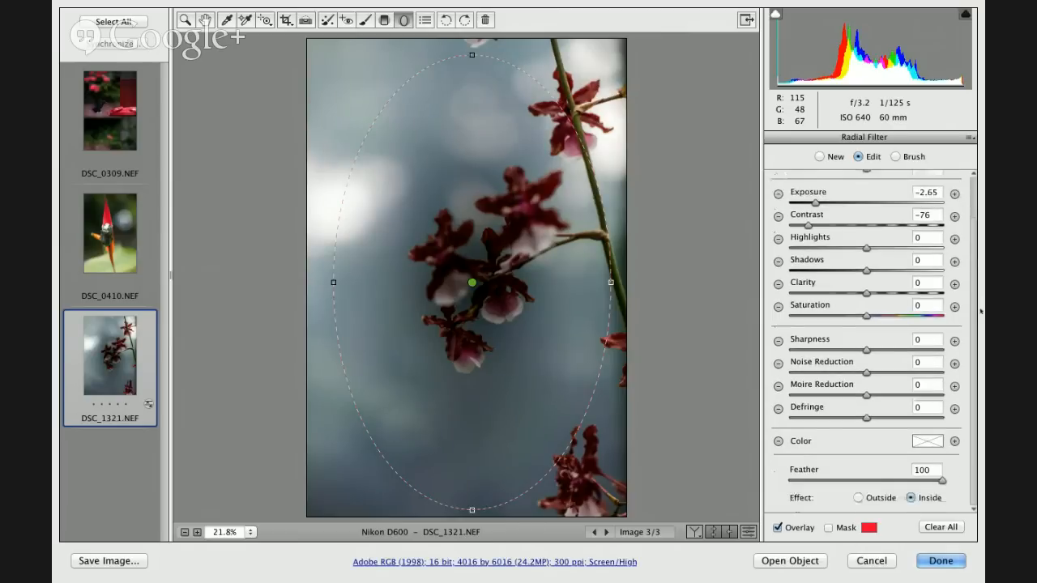
pyautogui.click(857, 498)
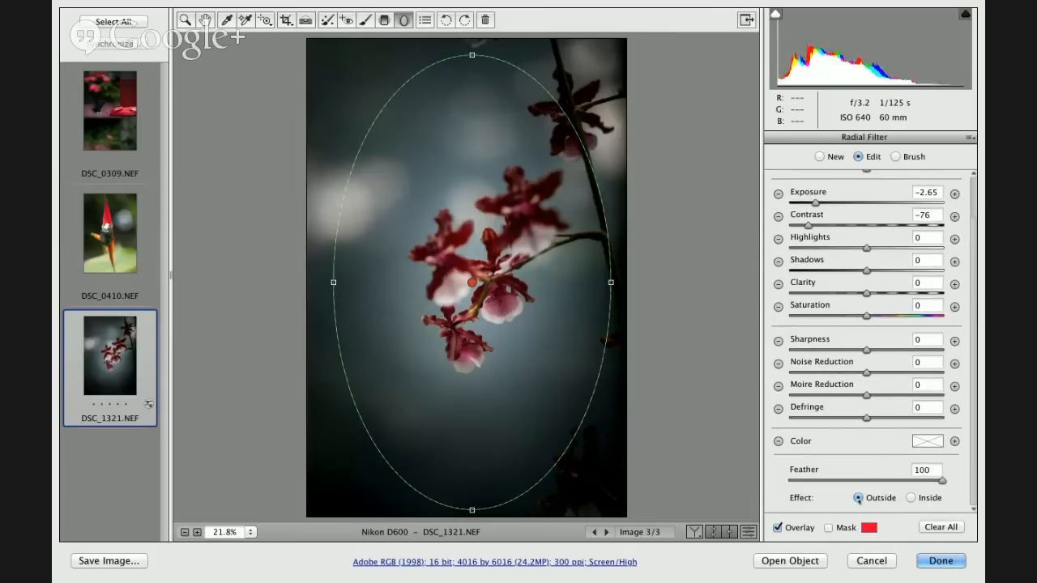
# - Set the radial filter's Exposure to -1.75 and its Clarity to -100
pyautogui.click(820, 205)
pyautogui.moveTo(821, 206); pyautogui.dragTo(836, 207)
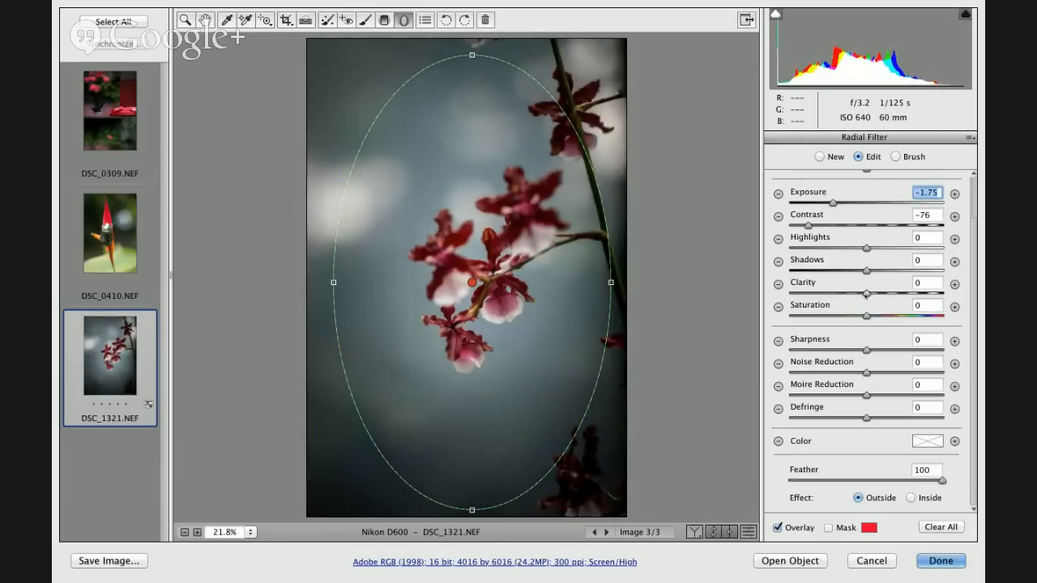
pyautogui.moveTo(866, 295); pyautogui.dragTo(787, 298)
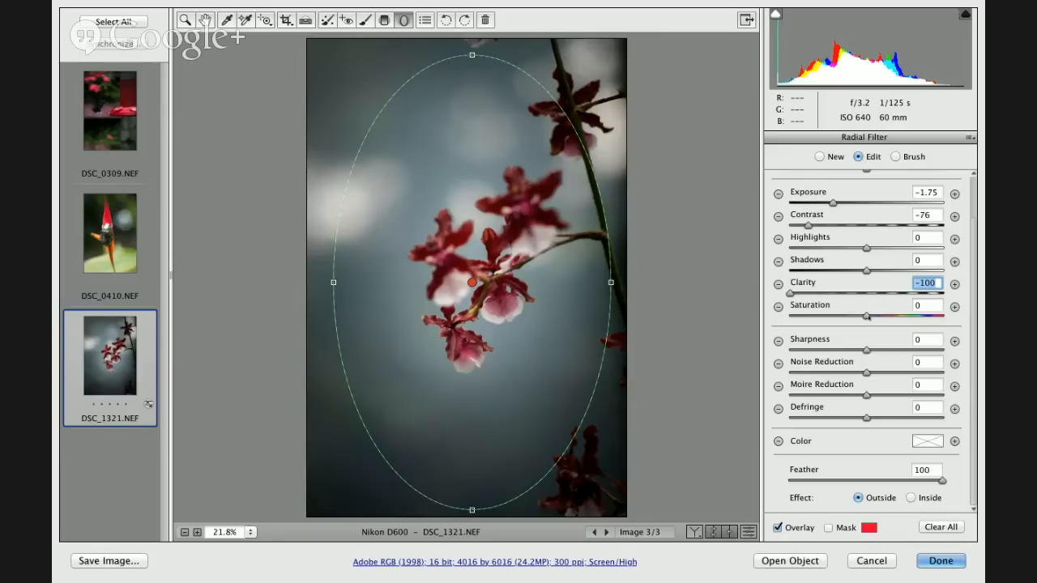
# - Set the radial filter's Highlights to +19 and Saturation to -82, and shift its ellipse slightly upward on the orchid photo
pyautogui.moveTo(867, 315); pyautogui.dragTo(805, 324)
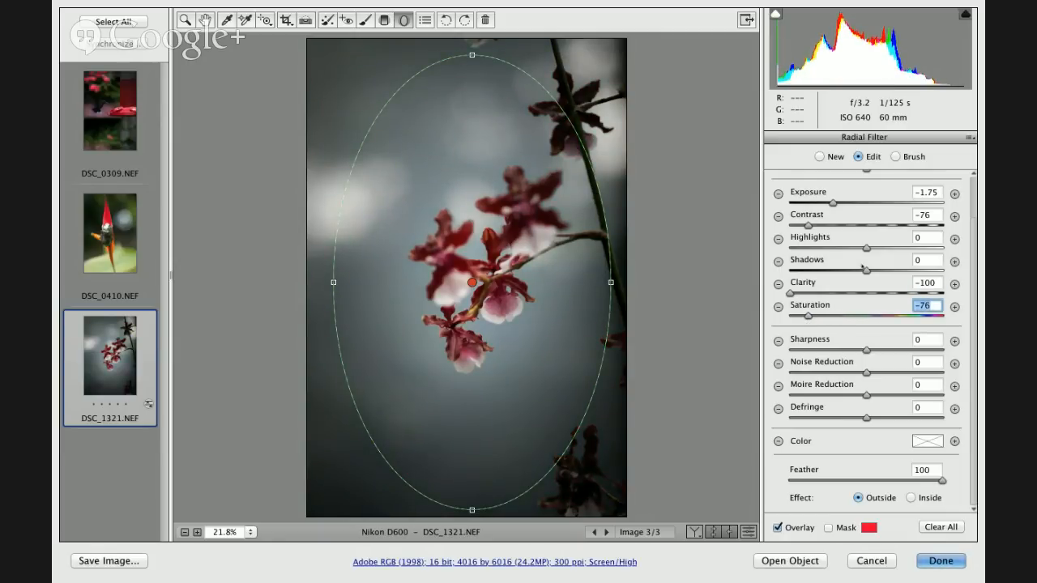
pyautogui.moveTo(867, 249)
pyautogui.mouseDown()
pyautogui.moveTo(899, 248)
pyautogui.moveTo(843, 249)
pyautogui.moveTo(882, 249)
pyautogui.mouseUp()
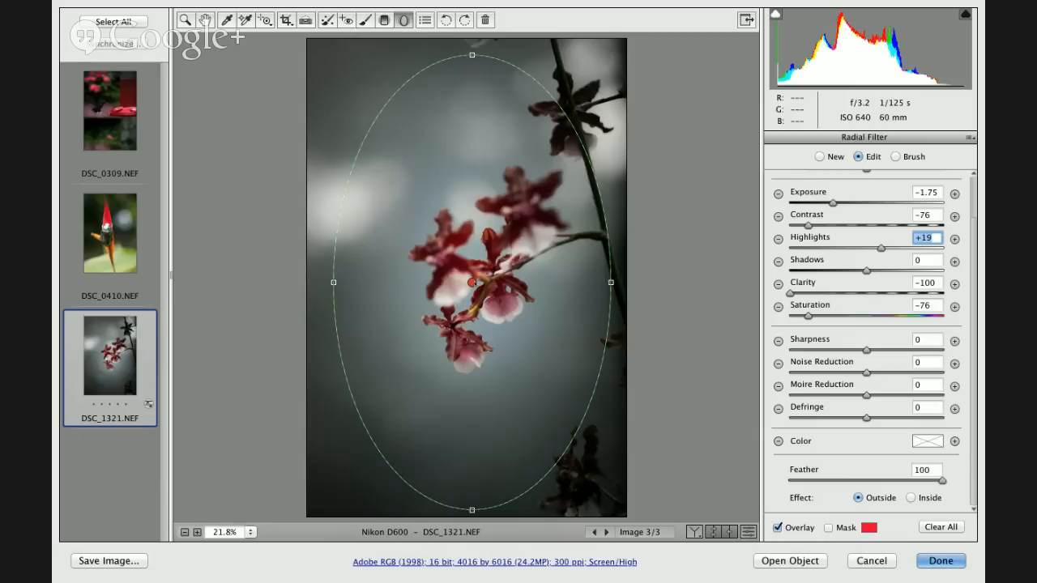
pyautogui.moveTo(474, 271); pyautogui.dragTo(473, 258)
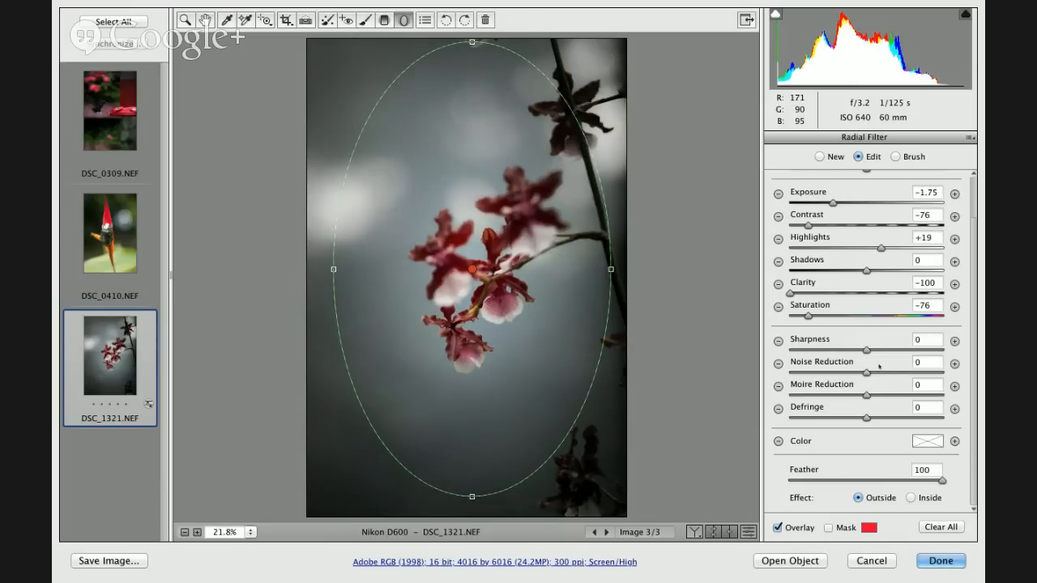
pyautogui.moveTo(808, 316)
pyautogui.mouseDown()
pyautogui.moveTo(846, 317)
pyautogui.moveTo(805, 316)
pyautogui.mouseUp()
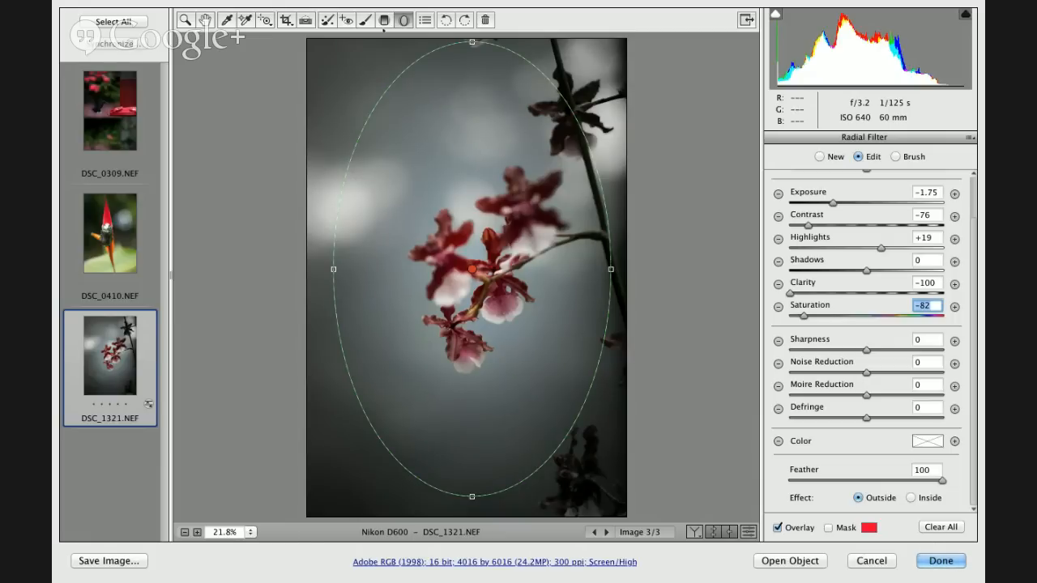
pyautogui.click(205, 20)
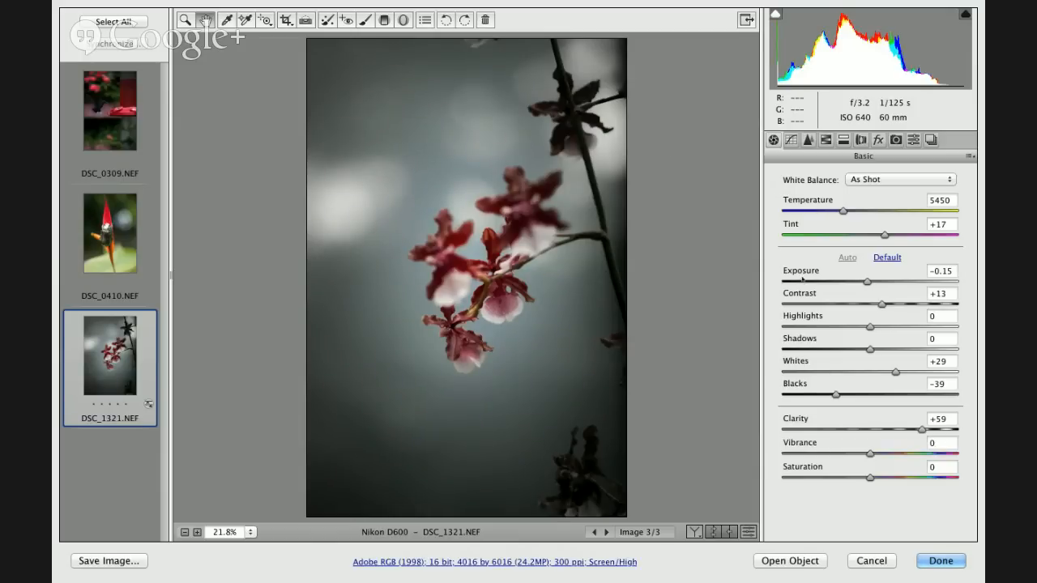
# - Set the orchid photo's overall Vibrance to +83, Saturation to +17 and Exposure to +0.25
pyautogui.moveTo(893, 454); pyautogui.dragTo(943, 456)
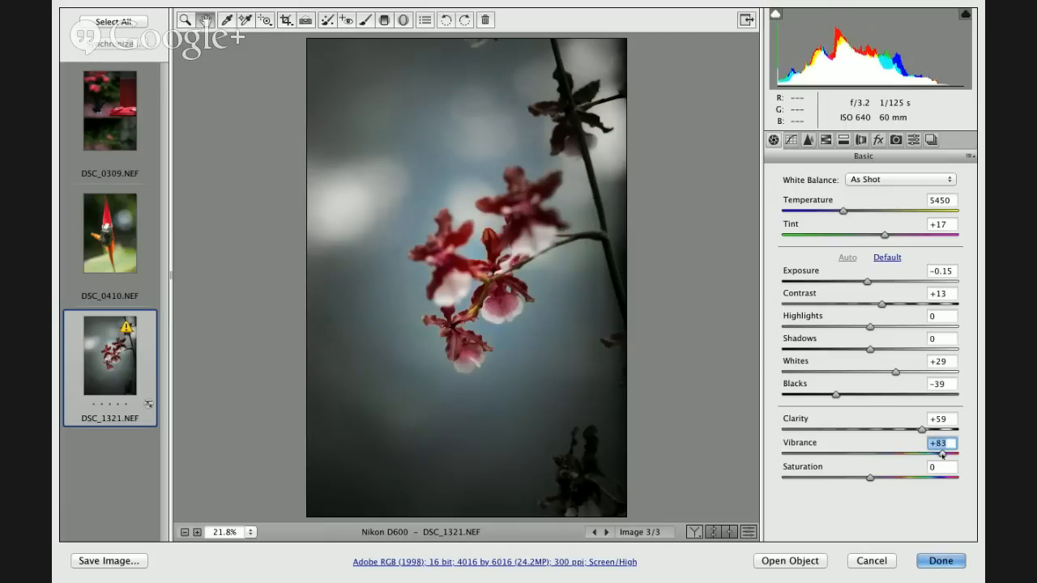
pyautogui.click(885, 478)
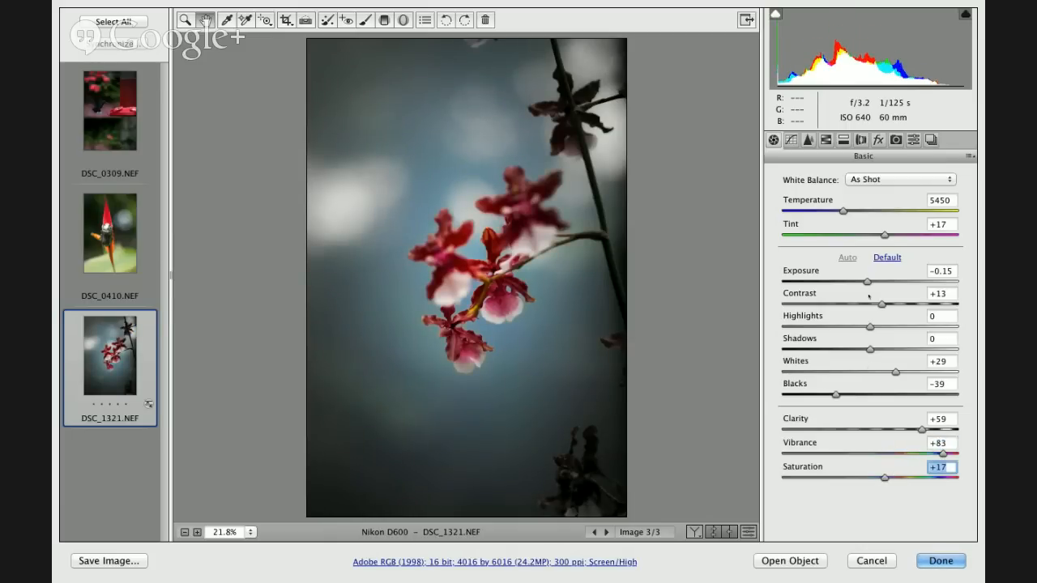
pyautogui.moveTo(867, 281); pyautogui.dragTo(874, 281)
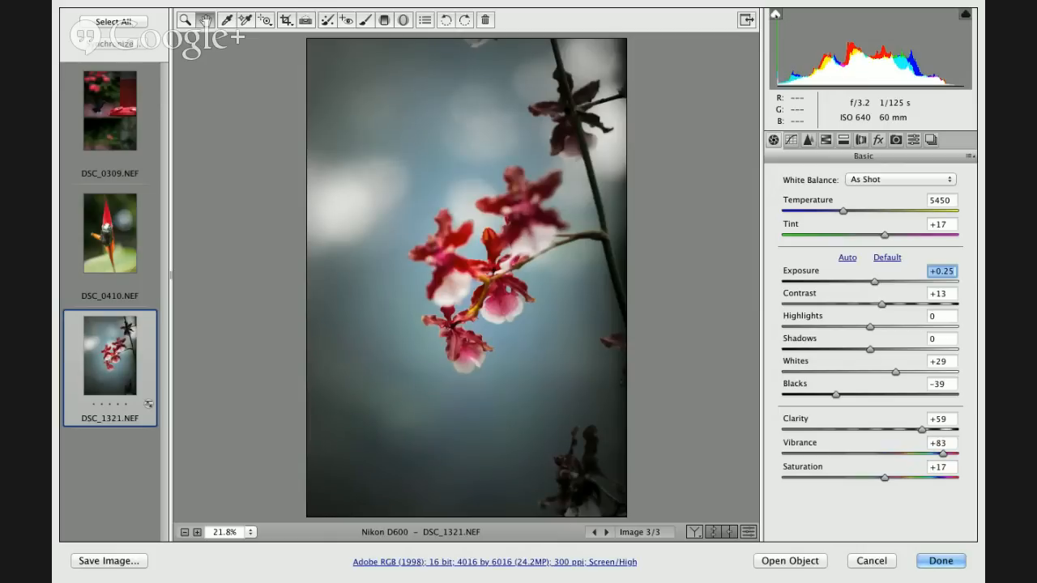
# - Turn on the shadow clipping warning and set the orchid photo's Shadows to +33 and Blacks to -19
pyautogui.click(776, 13)
pyautogui.press('alt')
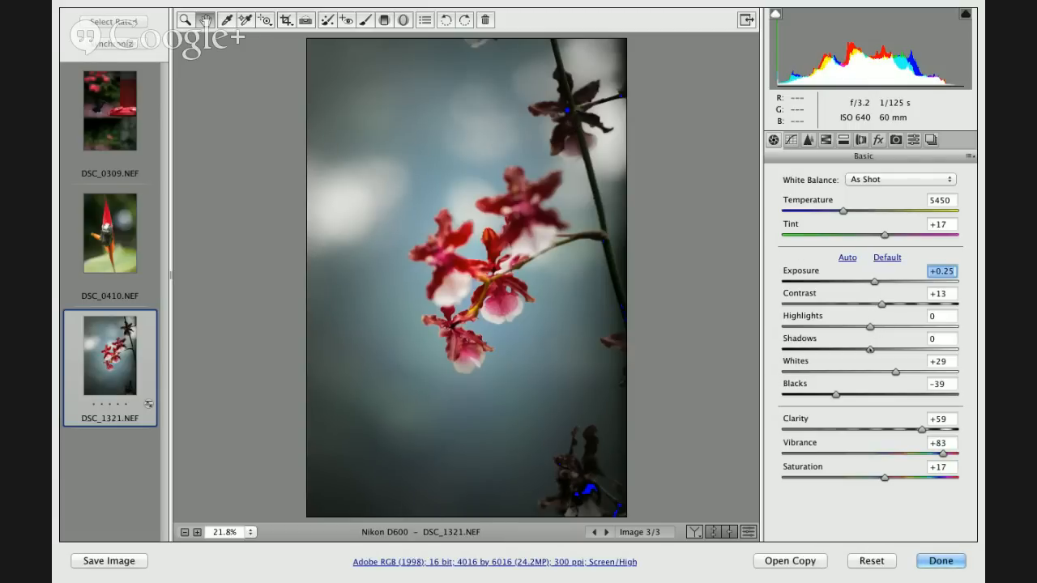
pyautogui.keyDown('alt'); pyautogui.click(870, 349); pyautogui.keyUp('alt')
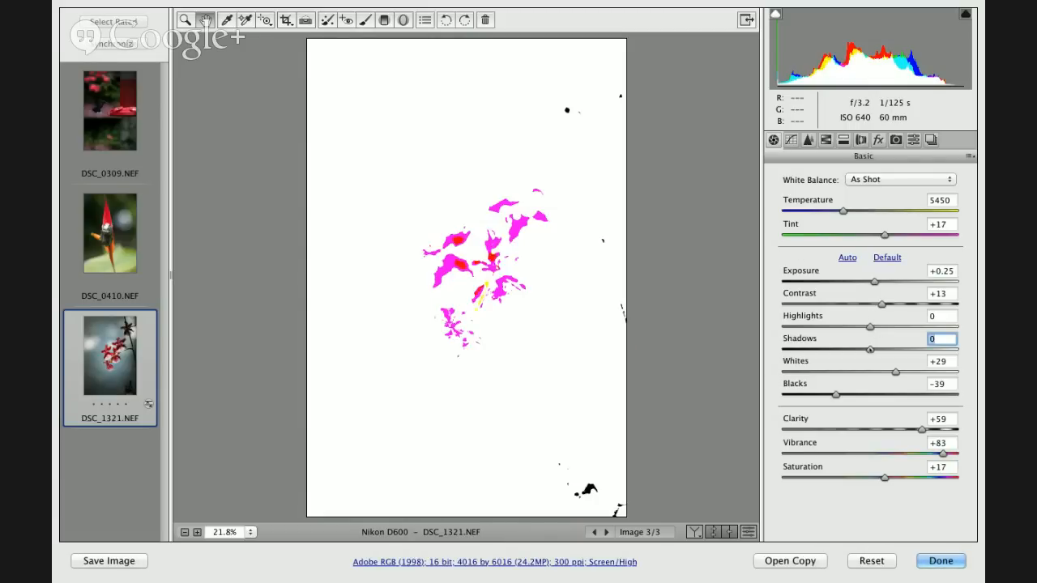
pyautogui.moveTo(869, 350); pyautogui.dragTo(899, 349)
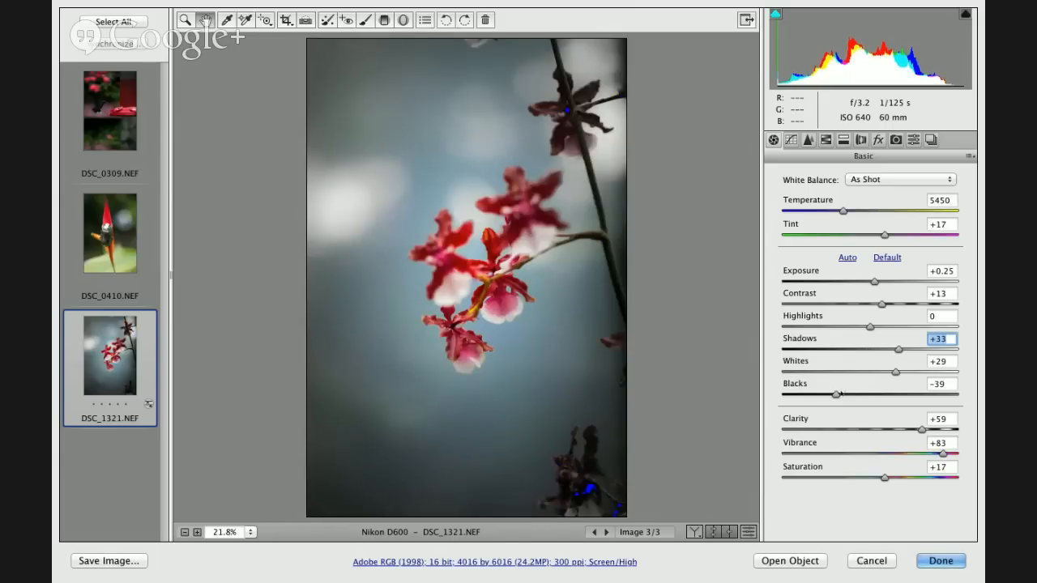
pyautogui.moveTo(836, 395); pyautogui.dragTo(855, 396)
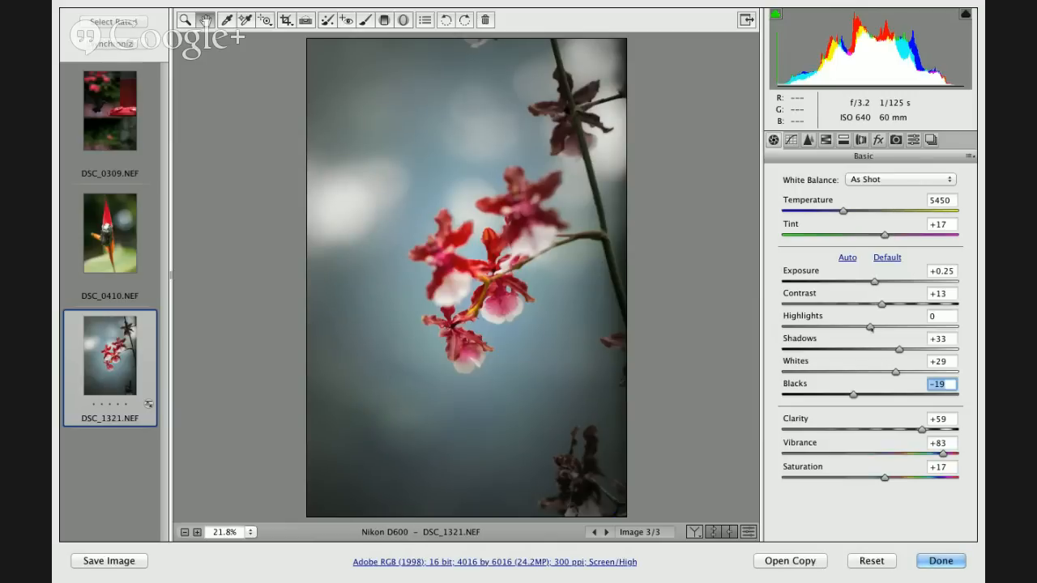
# - Brighten the orchid photo by setting its Exposure to +1.35 and Highlights to +49
pyautogui.moveTo(874, 327); pyautogui.dragTo(927, 328)
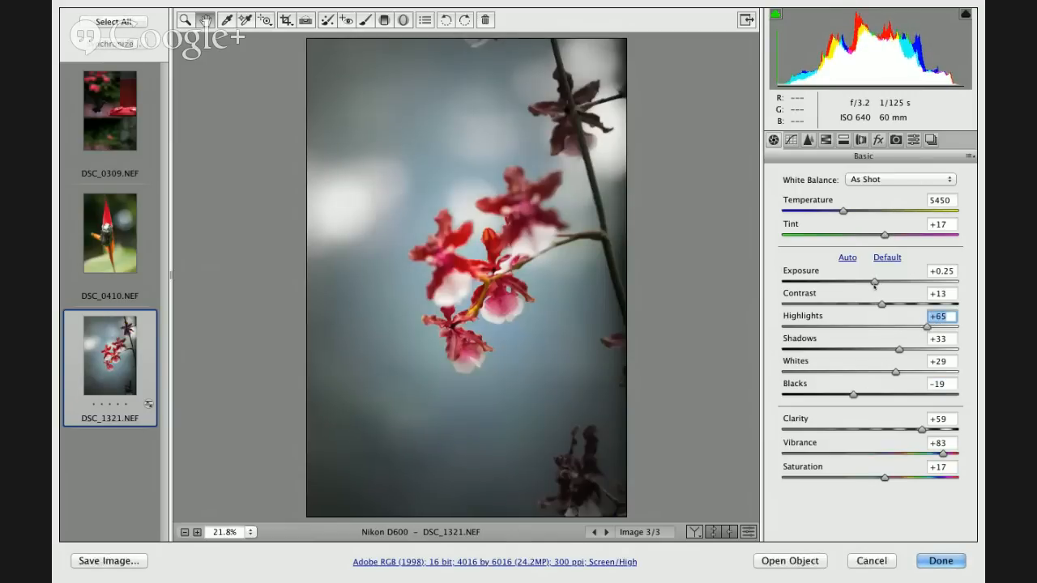
pyautogui.moveTo(874, 282); pyautogui.dragTo(894, 285)
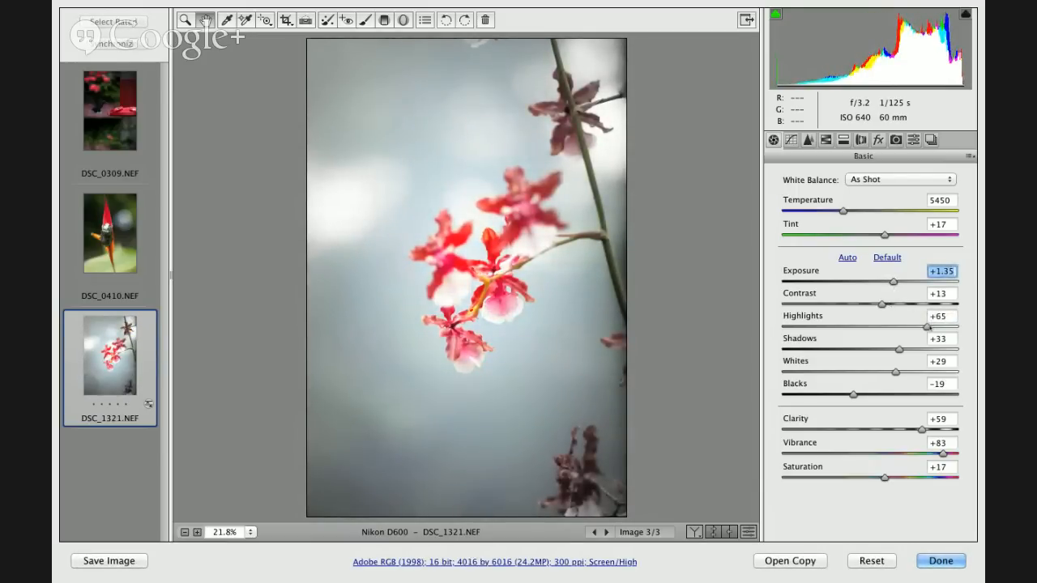
pyautogui.keyDown('alt'); pyautogui.click(927, 326); pyautogui.keyUp('alt')
pyautogui.moveTo(927, 325)
pyautogui.mouseDown()
pyautogui.moveTo(966, 326)
pyautogui.moveTo(913, 327)
pyautogui.mouseUp()
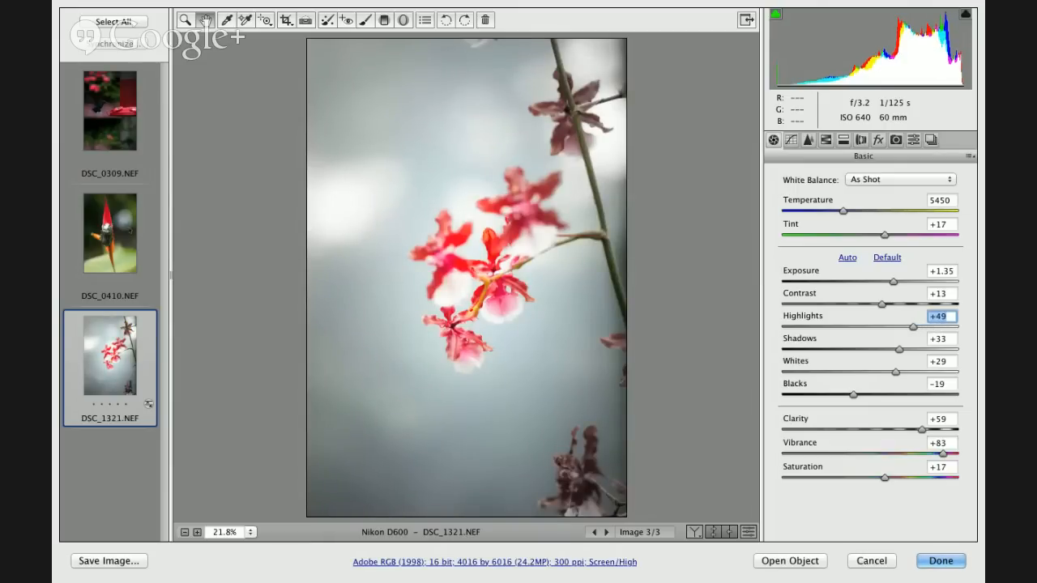
# - Select the beetle photo DSC_0410.NEF and set its Whites to -49 using the clipping preview
pyautogui.click(118, 231)
pyautogui.press('super+Tab')
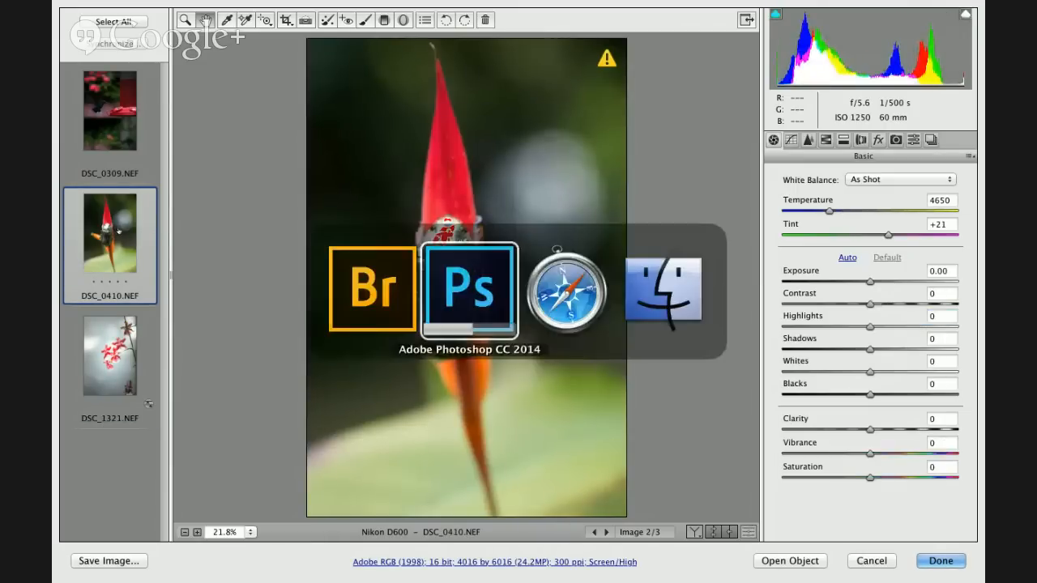
pyautogui.press('super+Tab')
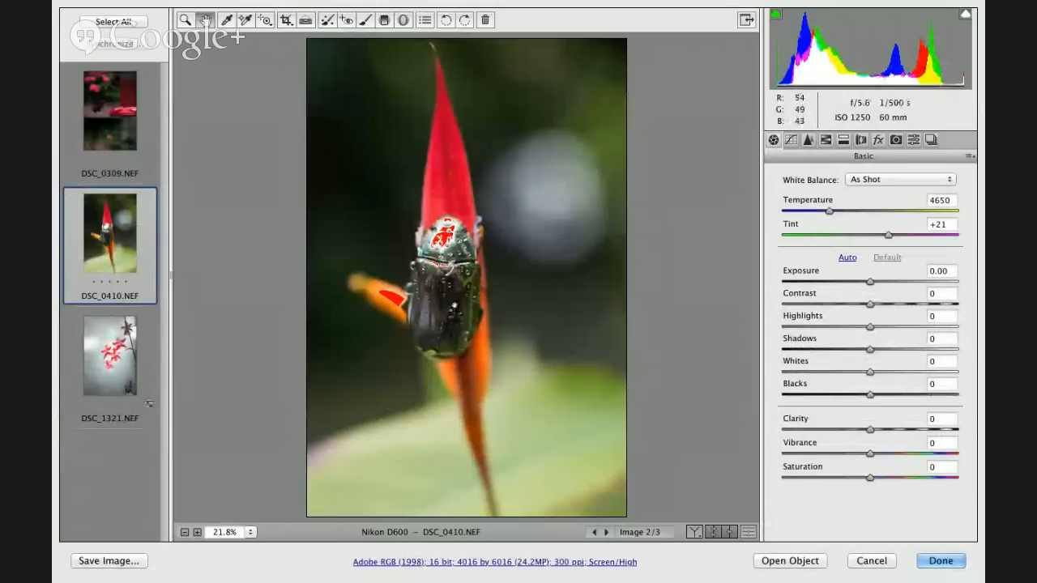
pyautogui.press('super+equal')
pyautogui.press('super+equal')
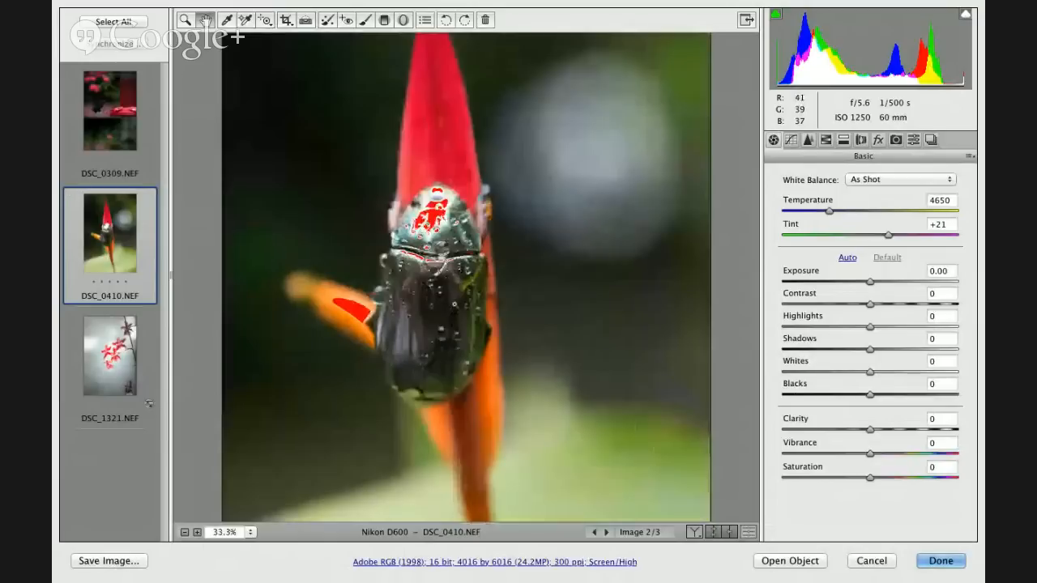
pyautogui.press('super+equal')
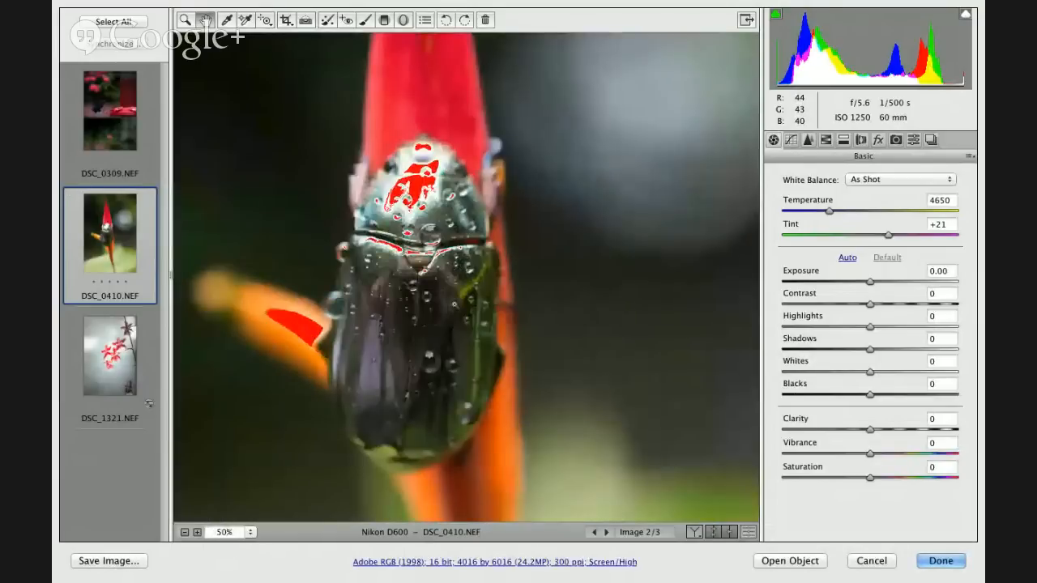
pyautogui.press('super+equal')
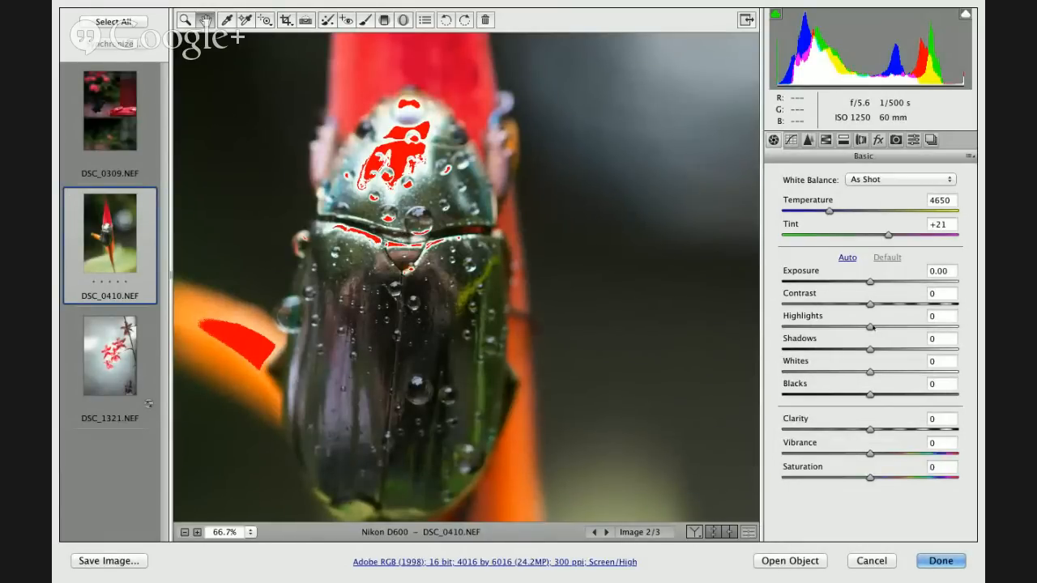
pyautogui.keyDown('alt'); pyautogui.click(870, 371); pyautogui.keyUp('alt')
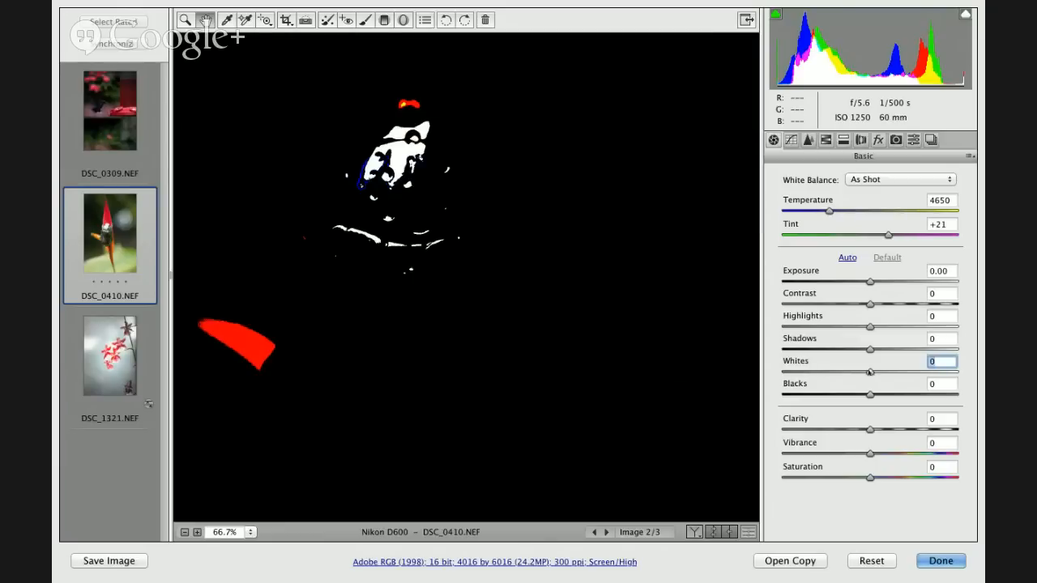
pyautogui.moveTo(869, 371); pyautogui.dragTo(827, 371)
# - Set the beetle photo's Highlights to -15 using the clipping preview
pyautogui.keyDown('alt'); pyautogui.click(870, 328); pyautogui.keyUp('alt')
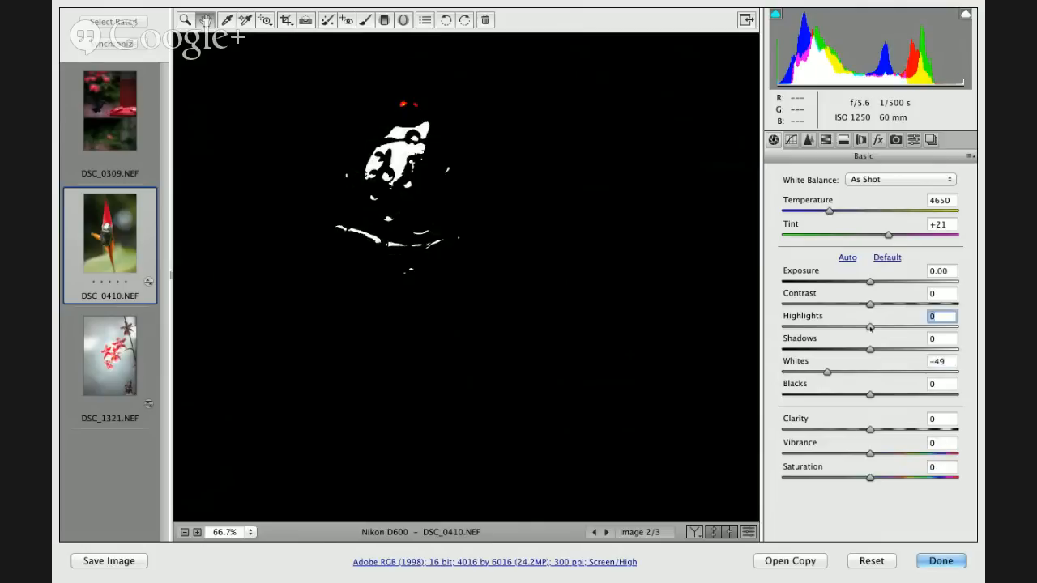
pyautogui.moveTo(870, 327); pyautogui.dragTo(856, 327)
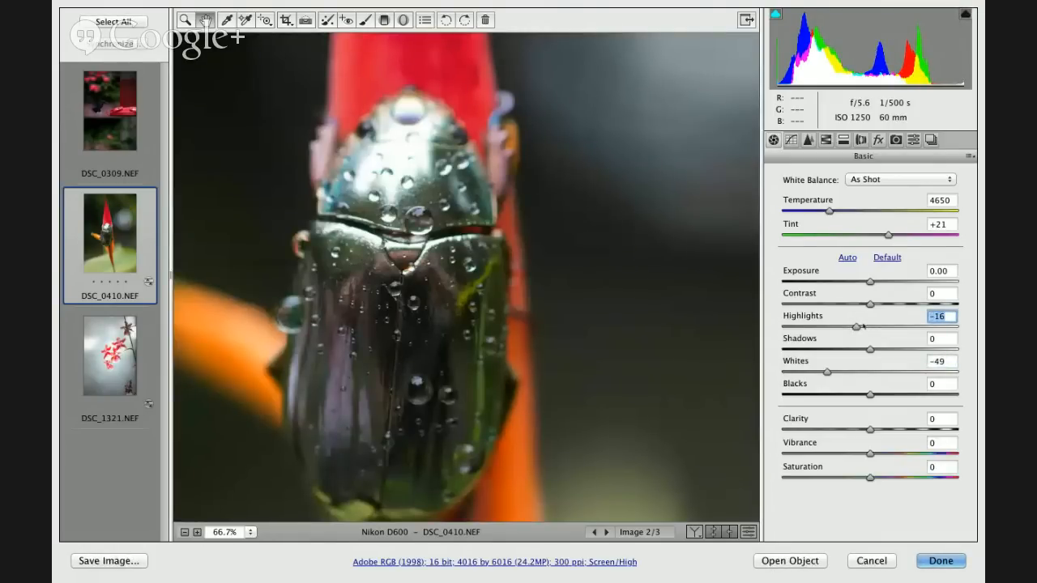
pyautogui.press('alt')
pyautogui.moveTo(856, 327)
pyautogui.mouseDown()
pyautogui.moveTo(867, 327)
pyautogui.moveTo(857, 327)
pyautogui.mouseUp()
# - Paint an Adjustment Brush mask over the right half of the beetle's body, with Auto Mask and the mask overlay on
pyautogui.press('super+minus')
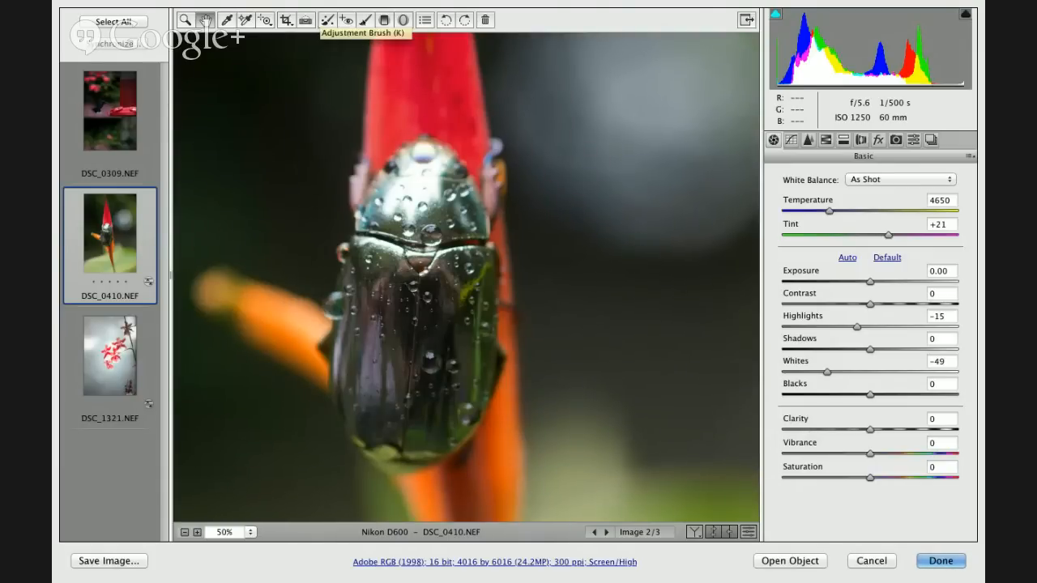
pyautogui.click(365, 19)
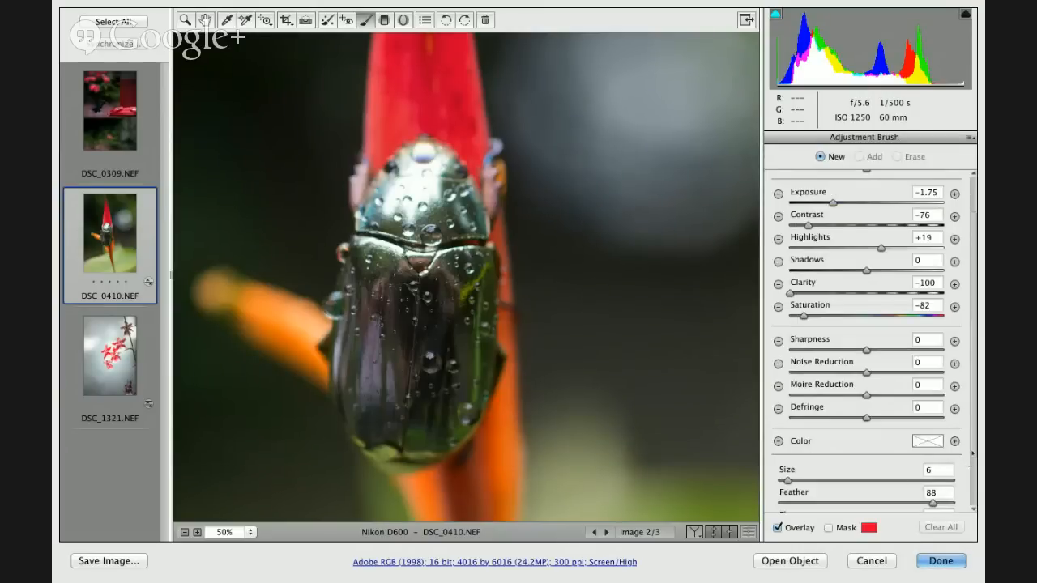
pyautogui.scroll(-3, 973, 452)
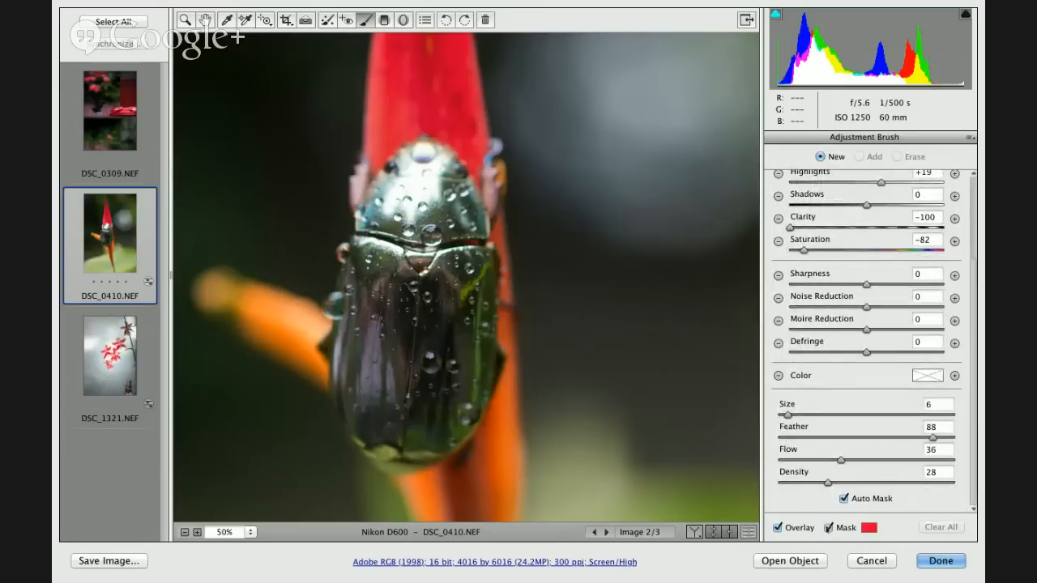
pyautogui.moveTo(448, 293)
pyautogui.mouseDown()
pyautogui.moveTo(440, 340)
pyautogui.moveTo(466, 342)
pyautogui.mouseUp()
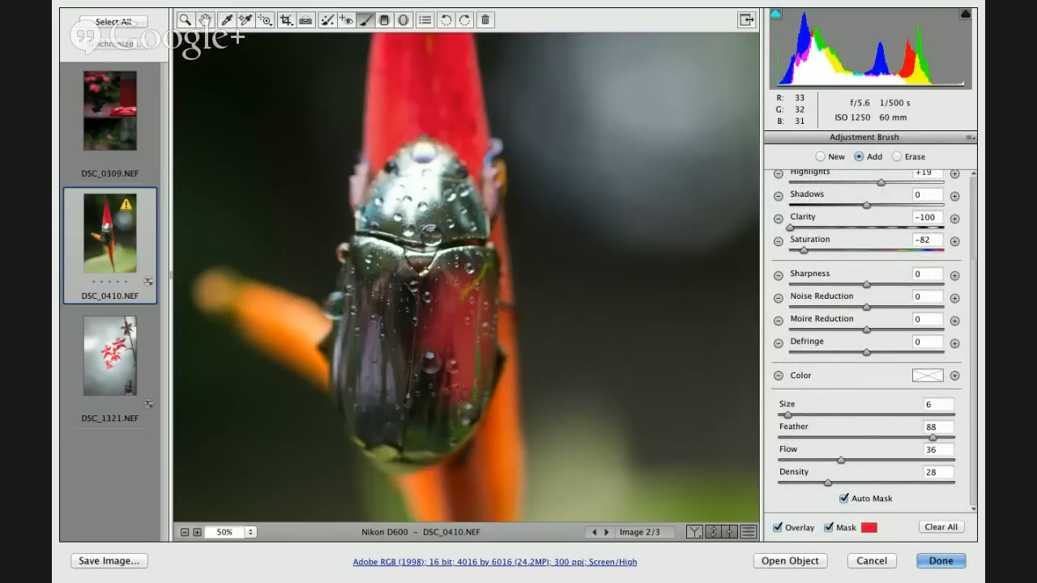
pyautogui.moveTo(468, 395)
pyautogui.mouseDown()
pyautogui.moveTo(463, 215)
pyautogui.moveTo(428, 164)
pyautogui.moveTo(402, 210)
pyautogui.mouseUp()
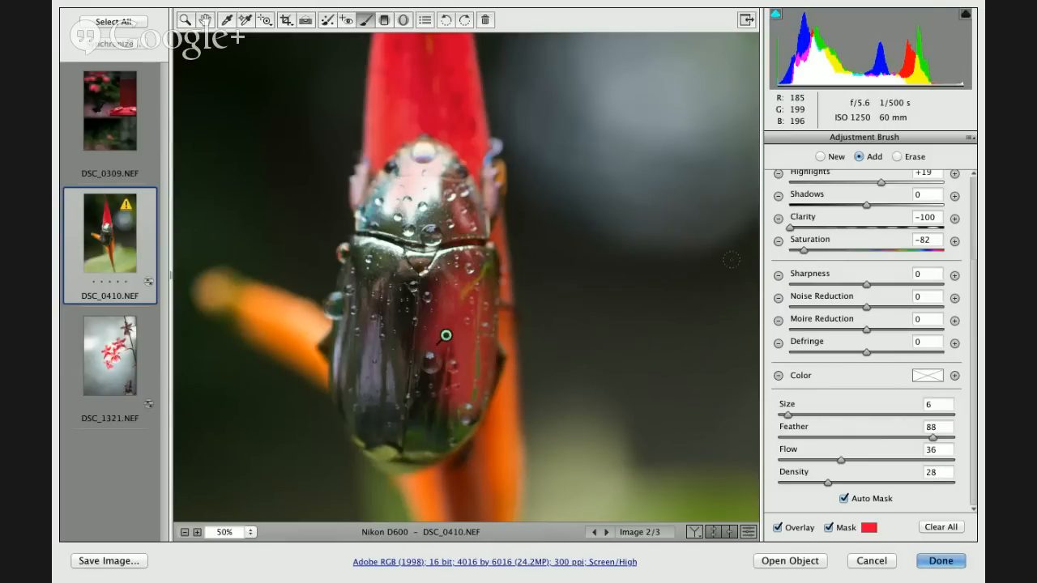
# - Extend the brush mask over the rest of the beetle with size 10 and feather 20, erase the overspill, and hide the mask
pyautogui.scroll(3, 979, 192)
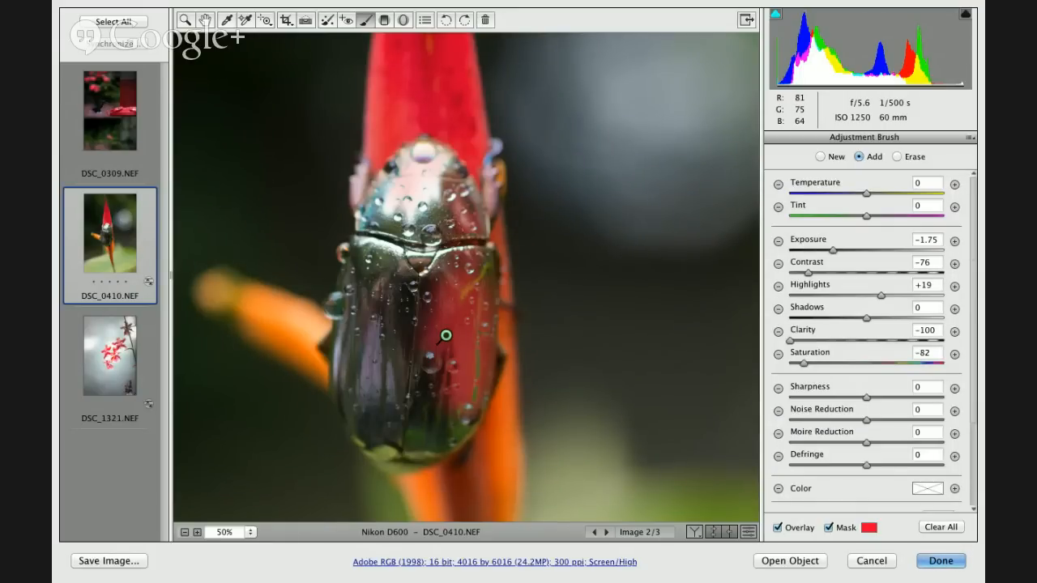
pyautogui.press('shift')
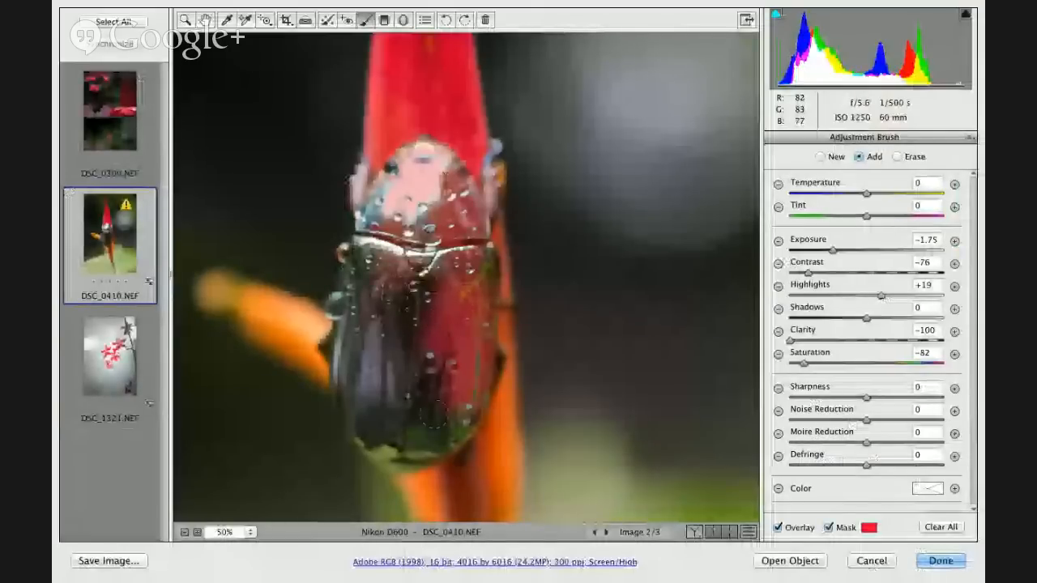
pyautogui.moveTo(433, 415)
pyautogui.mouseDown()
pyautogui.moveTo(385, 324)
pyautogui.moveTo(389, 417)
pyautogui.moveTo(369, 349)
pyautogui.moveTo(366, 393)
pyautogui.moveTo(358, 324)
pyautogui.moveTo(374, 430)
pyautogui.moveTo(361, 421)
pyautogui.moveTo(377, 438)
pyautogui.moveTo(444, 425)
pyautogui.moveTo(469, 381)
pyautogui.moveTo(478, 292)
pyautogui.moveTo(425, 188)
pyautogui.moveTo(398, 203)
pyautogui.moveTo(393, 189)
pyautogui.moveTo(367, 317)
pyautogui.moveTo(337, 306)
pyautogui.moveTo(377, 207)
pyautogui.moveTo(405, 185)
pyautogui.moveTo(340, 234)
pyautogui.mouseUp()
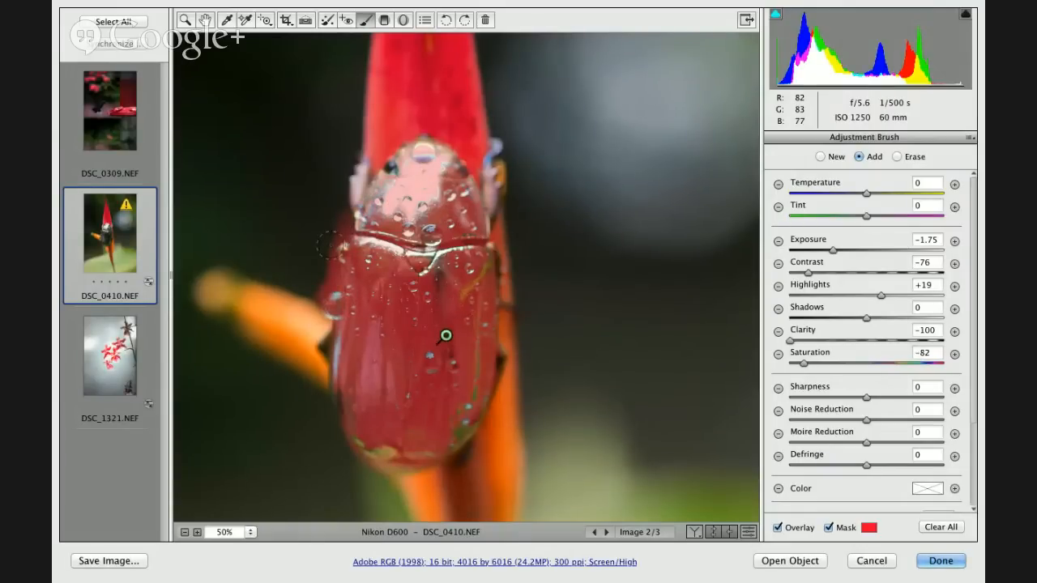
pyautogui.press('alt')
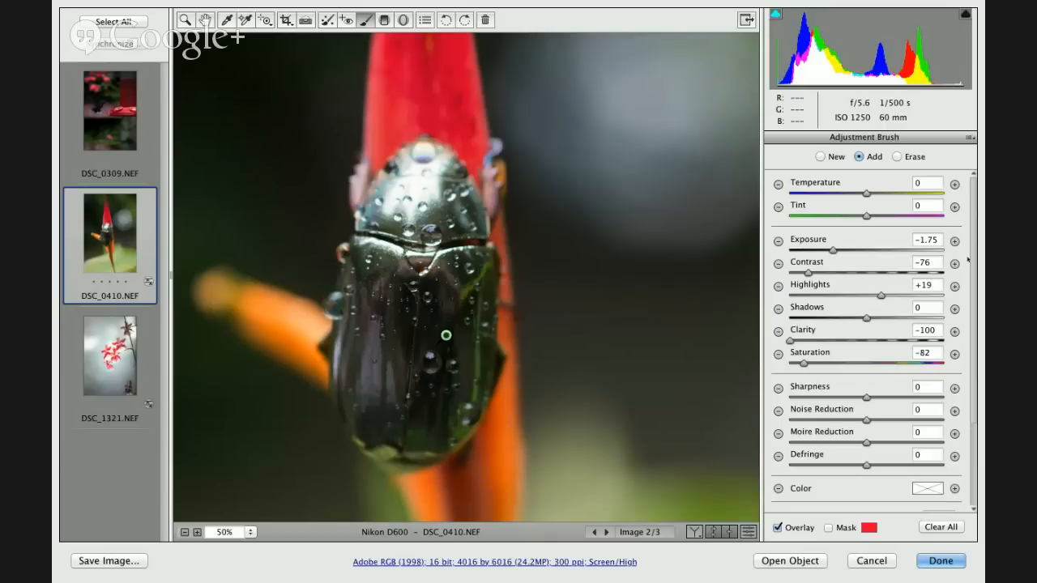
# - Set the beetle brush adjustment's Sharpness to +83 and Clarity to +47
pyautogui.scroll(-3, 975, 258)
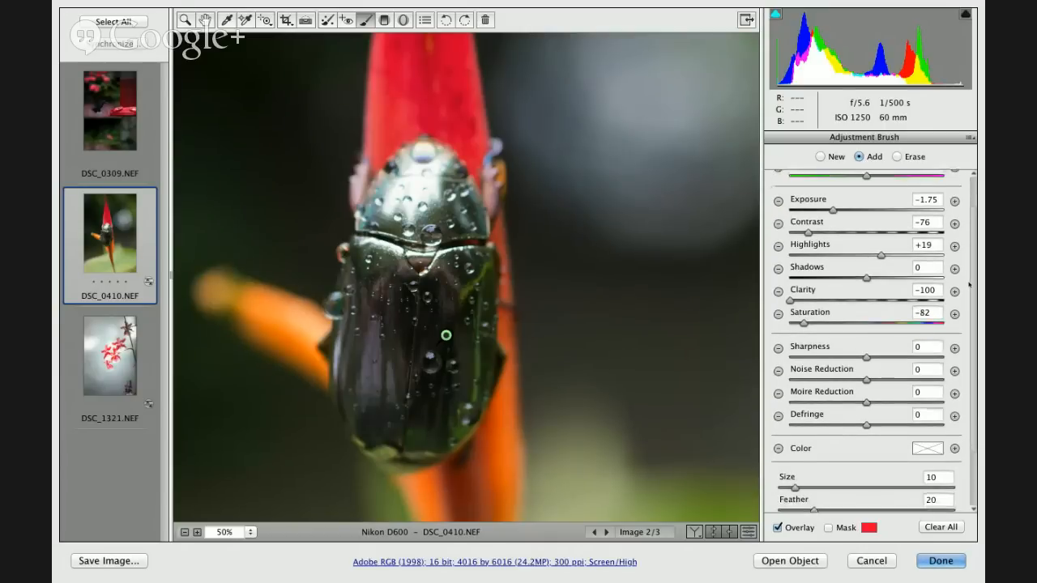
pyautogui.click(915, 361)
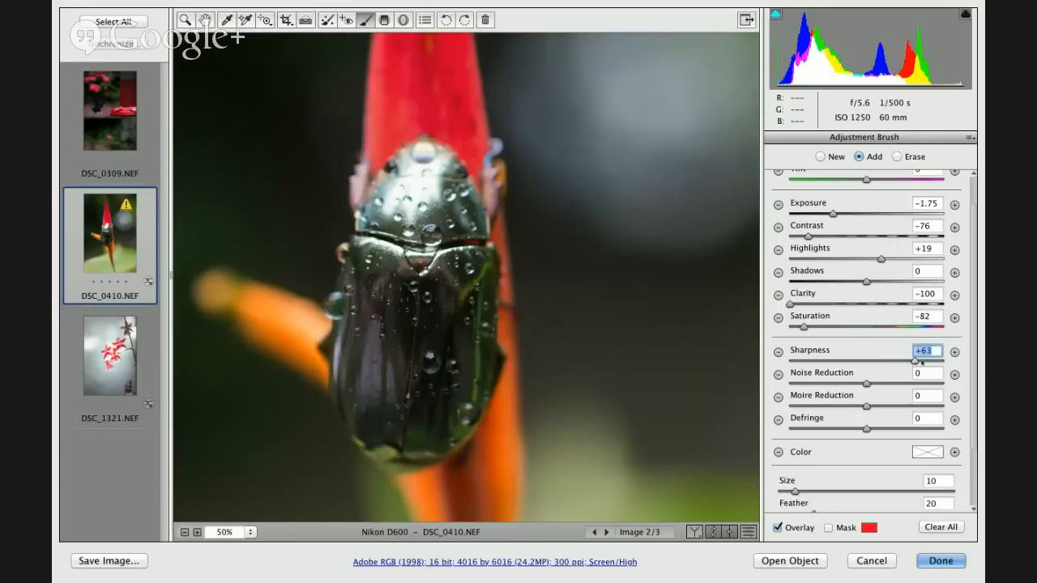
pyautogui.moveTo(921, 362); pyautogui.dragTo(933, 361)
pyautogui.moveTo(876, 303); pyautogui.dragTo(983, 303)
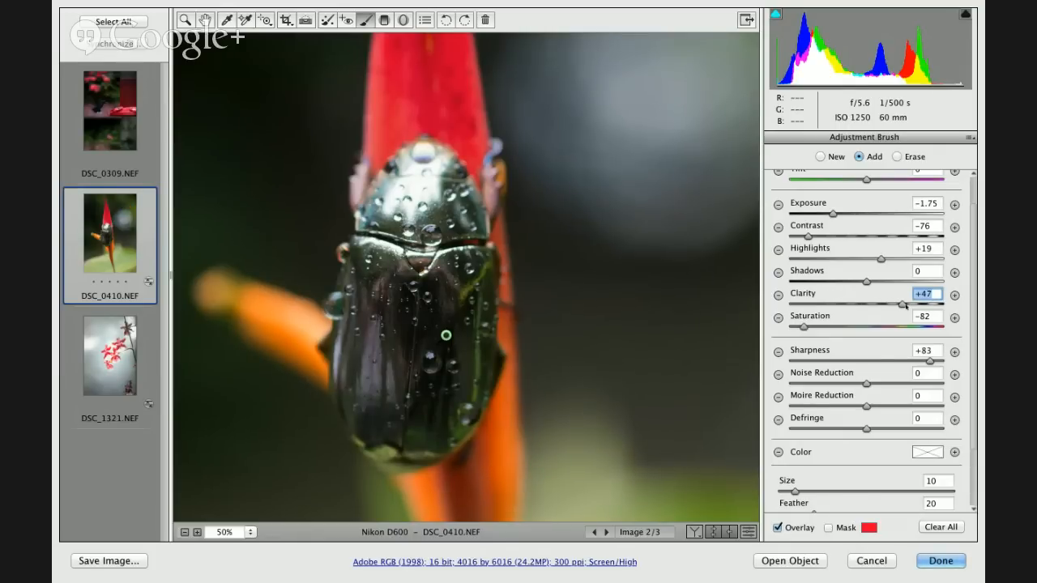
# - Set the beetle brush adjustment's Clarity to +100, Contrast to -42 and Tint to -39
pyautogui.moveTo(905, 304); pyautogui.dragTo(960, 304)
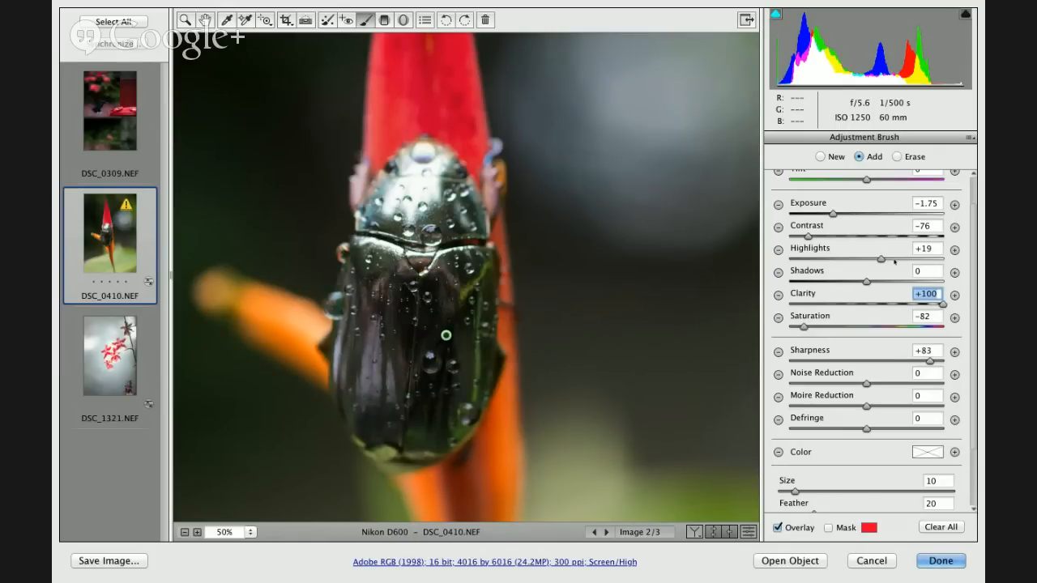
pyautogui.moveTo(820, 237); pyautogui.dragTo(834, 236)
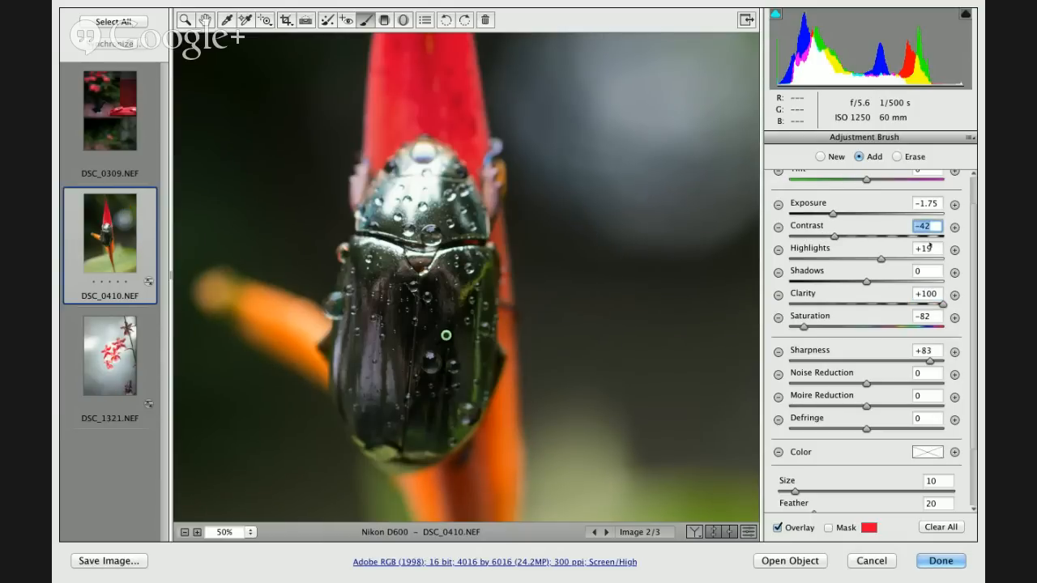
pyautogui.moveTo(973, 195); pyautogui.dragTo(973, 184)
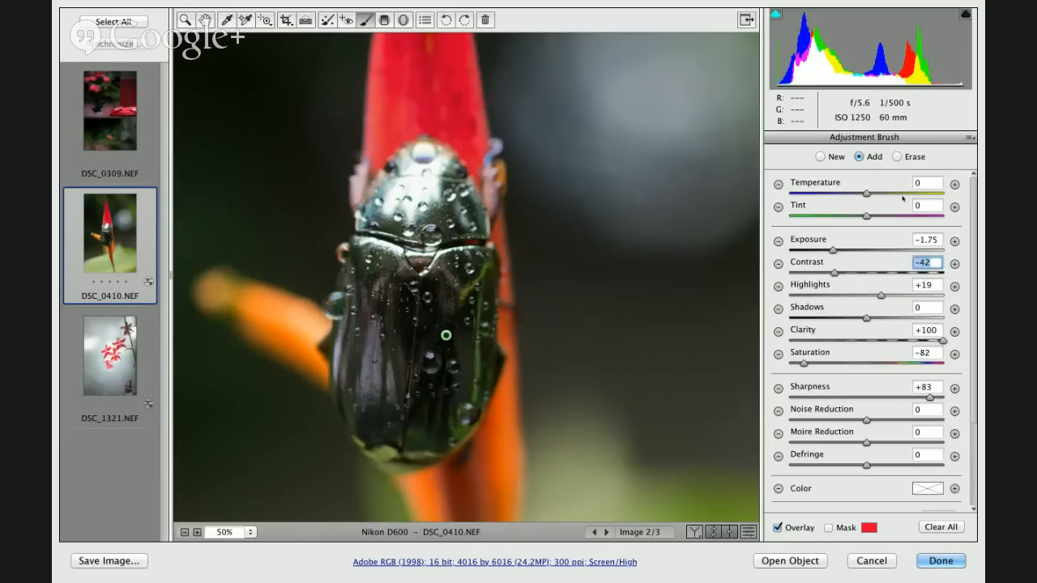
pyautogui.moveTo(866, 216); pyautogui.dragTo(838, 216)
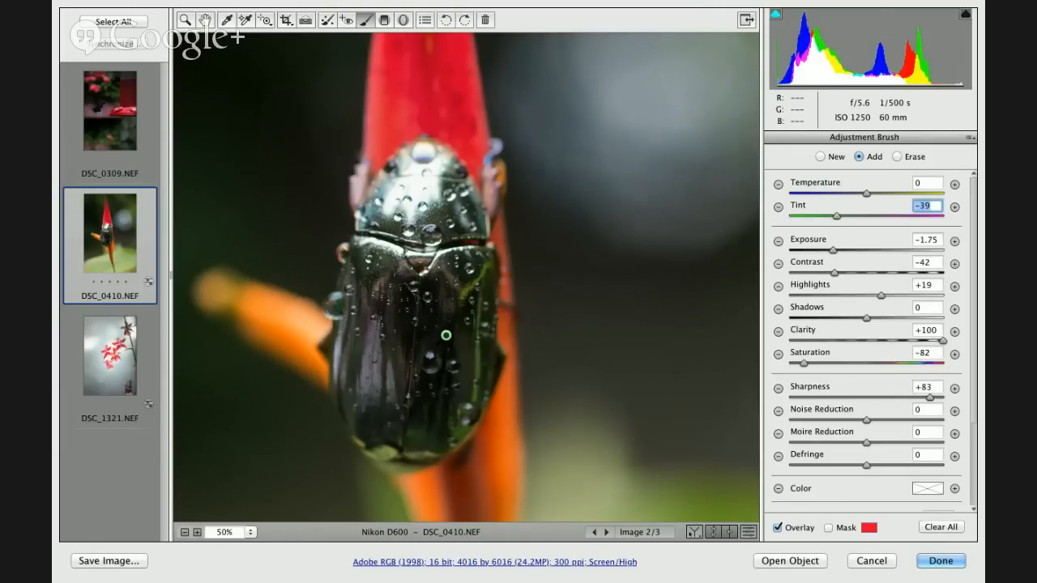
# - Compare the beetle photo's before and after versions side by side and accept the Camera Raw edits
pyautogui.click(694, 532)
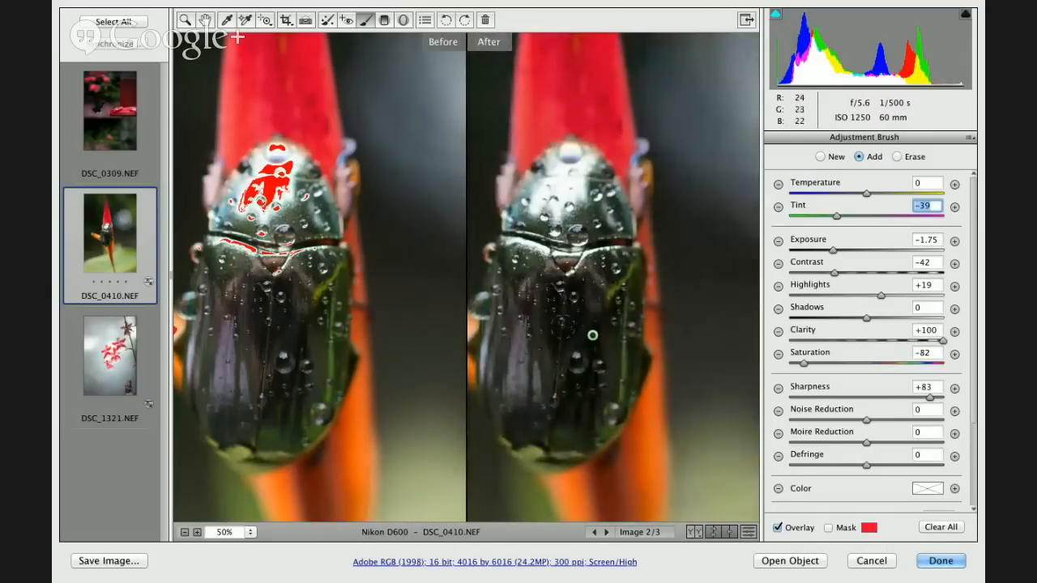
pyautogui.click(942, 562)
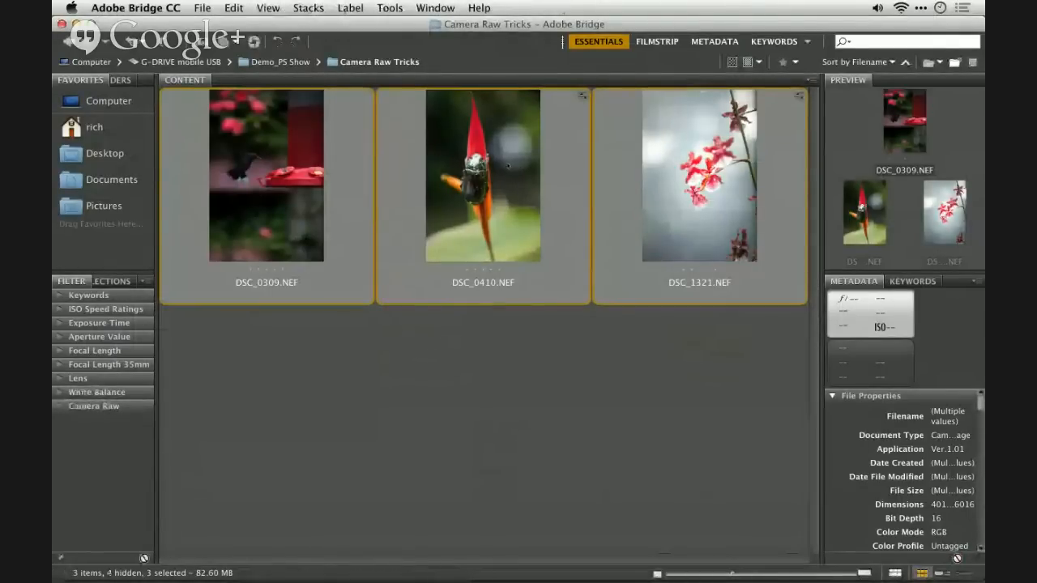
pyautogui.press('super+Tab')
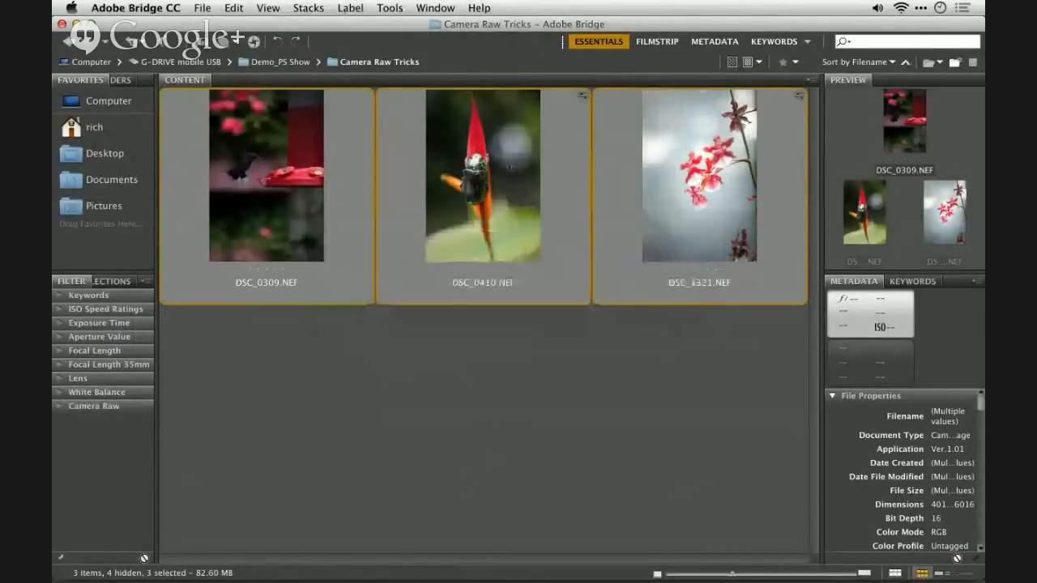
# - Reopen DSC_0410.NEF in Camera Raw from Bridge and activate the Adjustment Brush
pyautogui.click(510, 216)
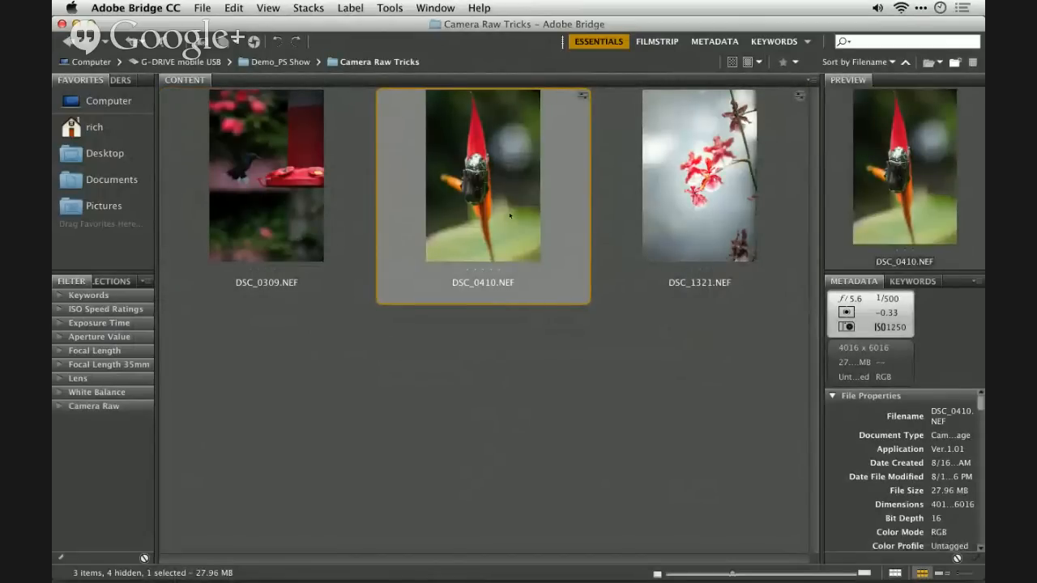
pyautogui.rightClick(509, 216)
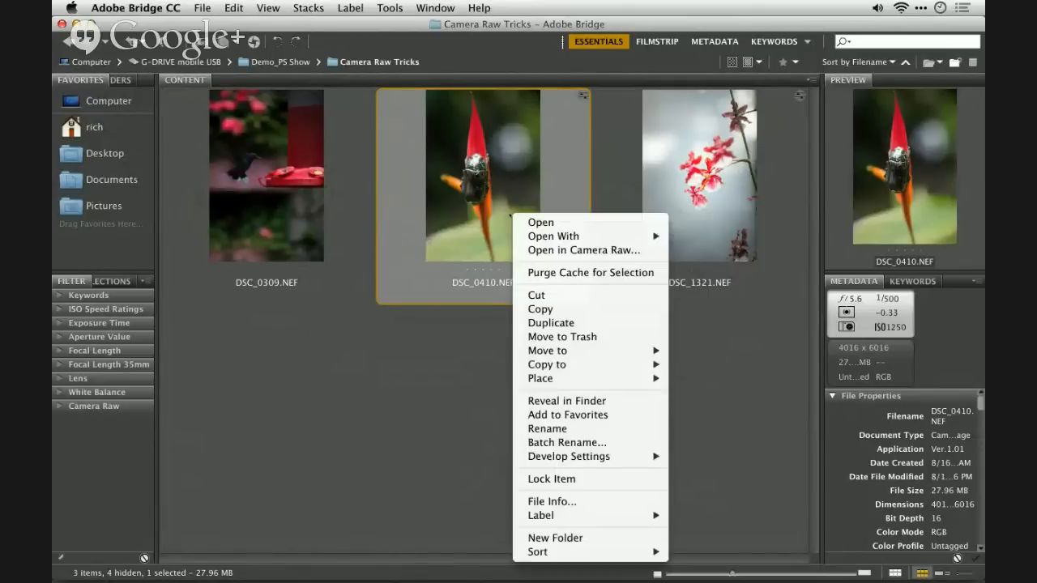
pyautogui.click(542, 249)
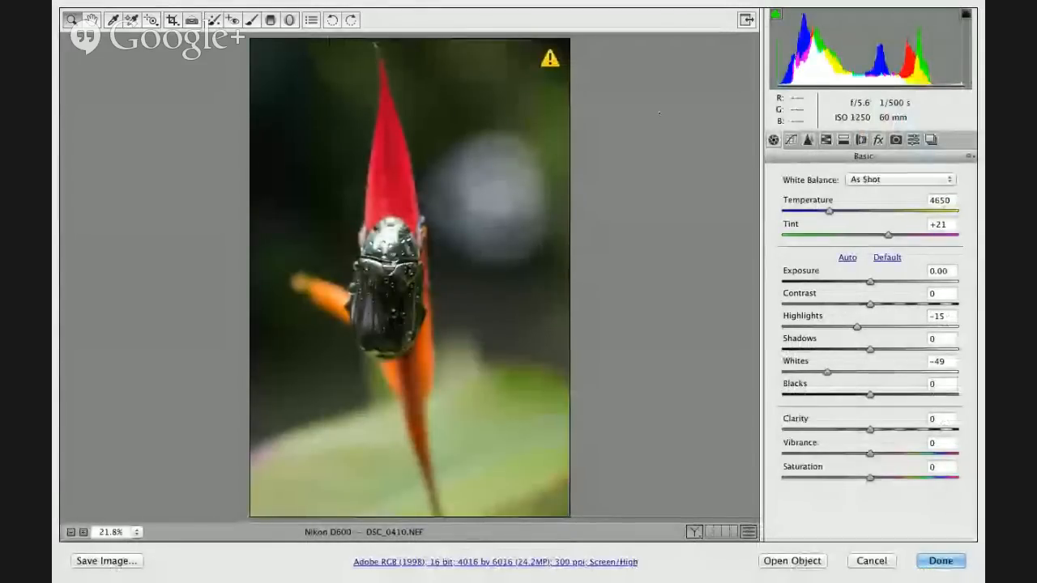
pyautogui.press('b')
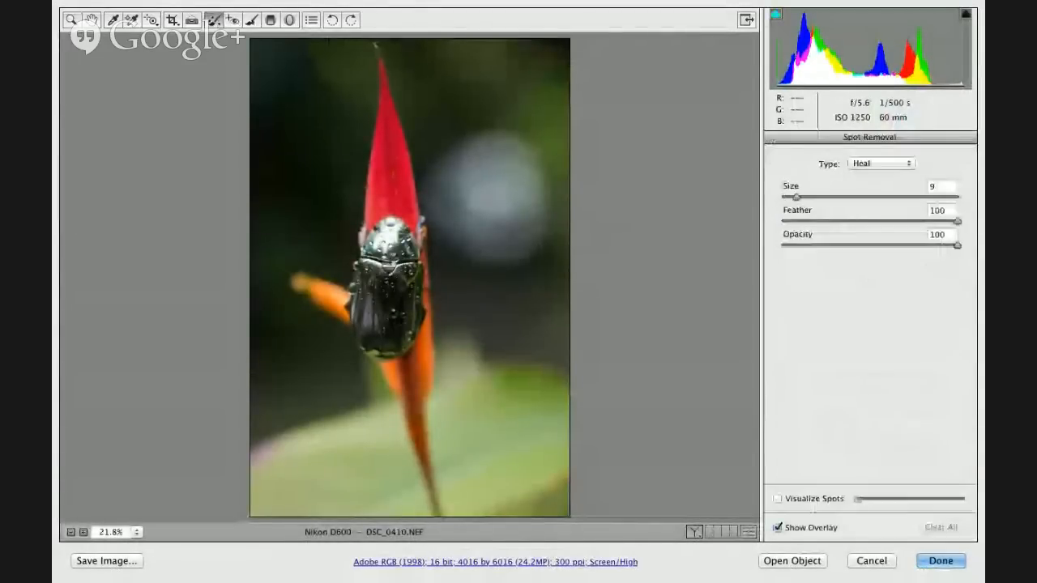
pyautogui.press('k')
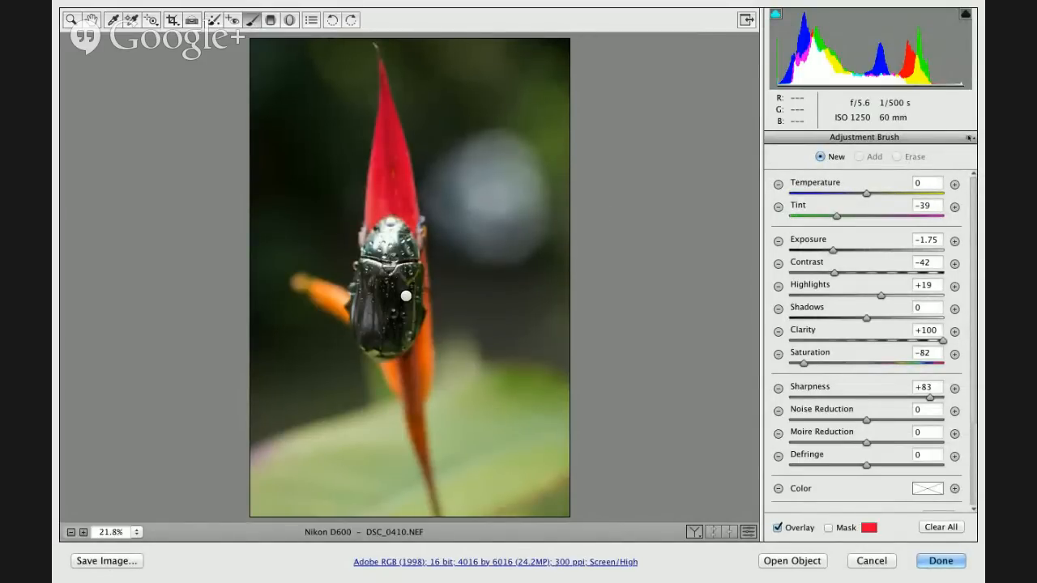
# - Examine the Adjustment Brush's local correction options and its size, feather and flow settings, and cancel out of Camera Raw
pyautogui.click(970, 139)
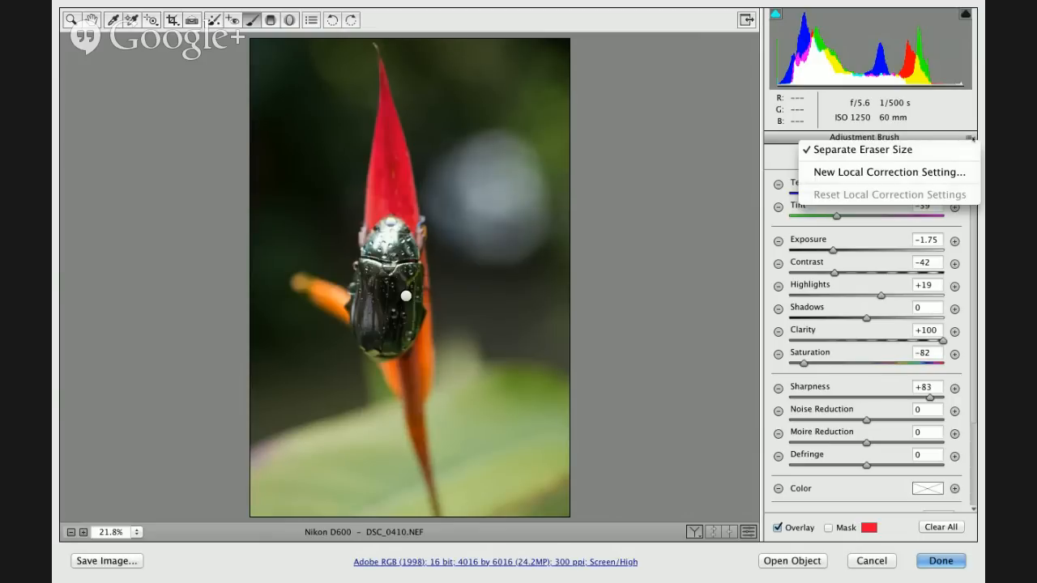
pyautogui.click(971, 138)
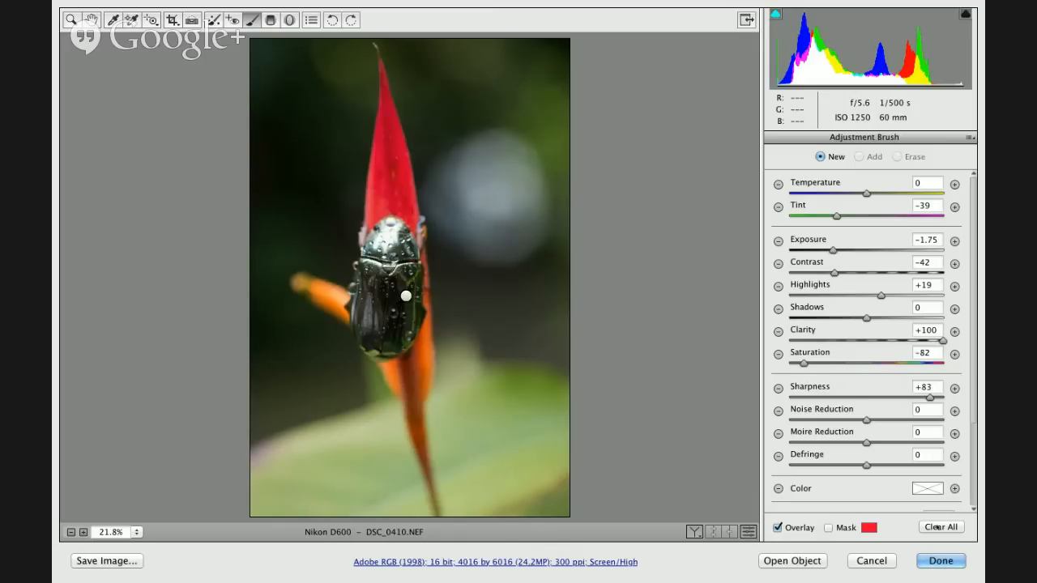
pyautogui.scroll(-1, 937, 456)
pyautogui.scroll(-3, 937, 456)
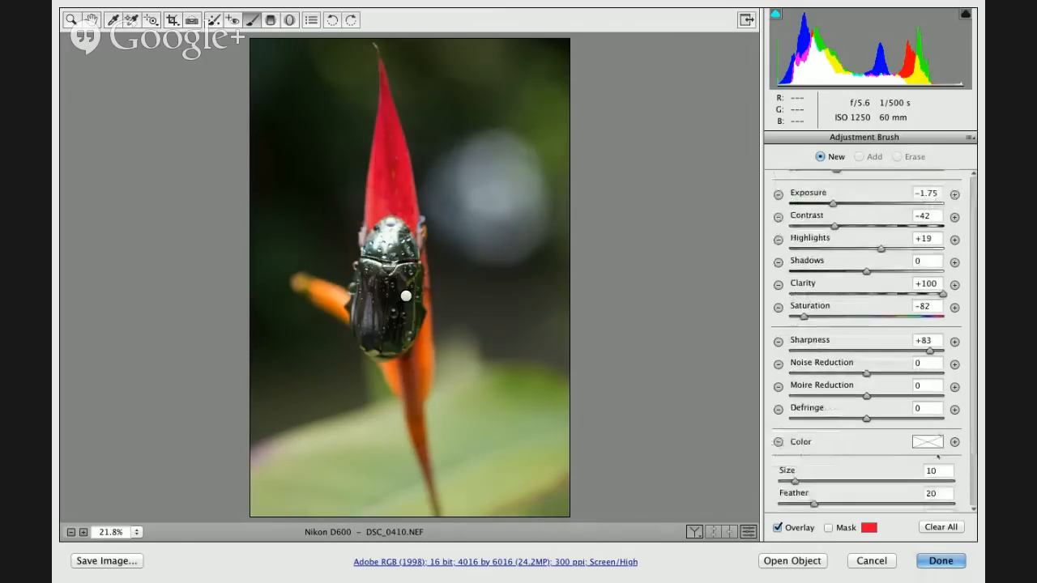
pyautogui.scroll(-1, 938, 473)
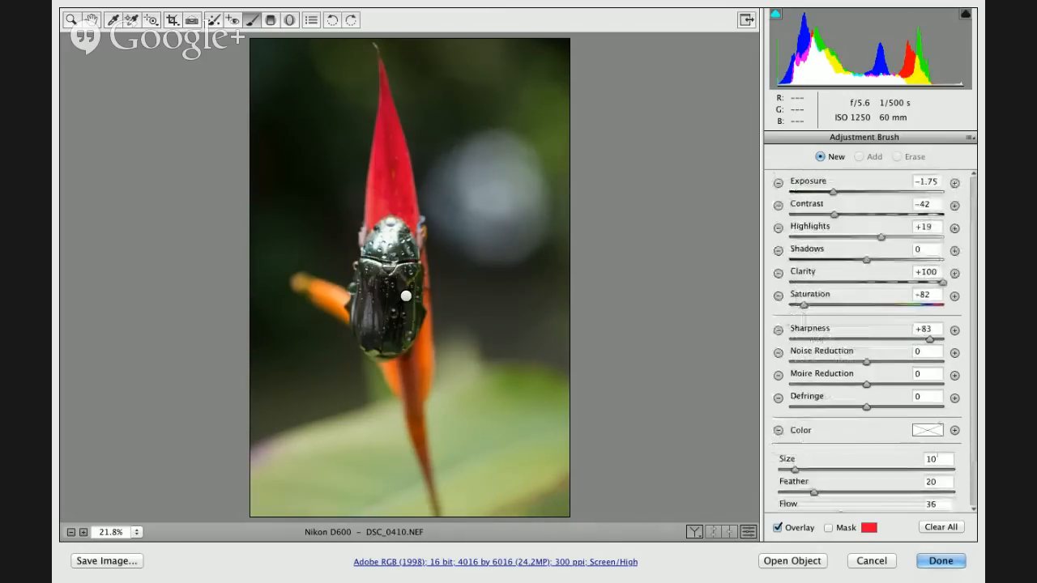
pyautogui.click(872, 560)
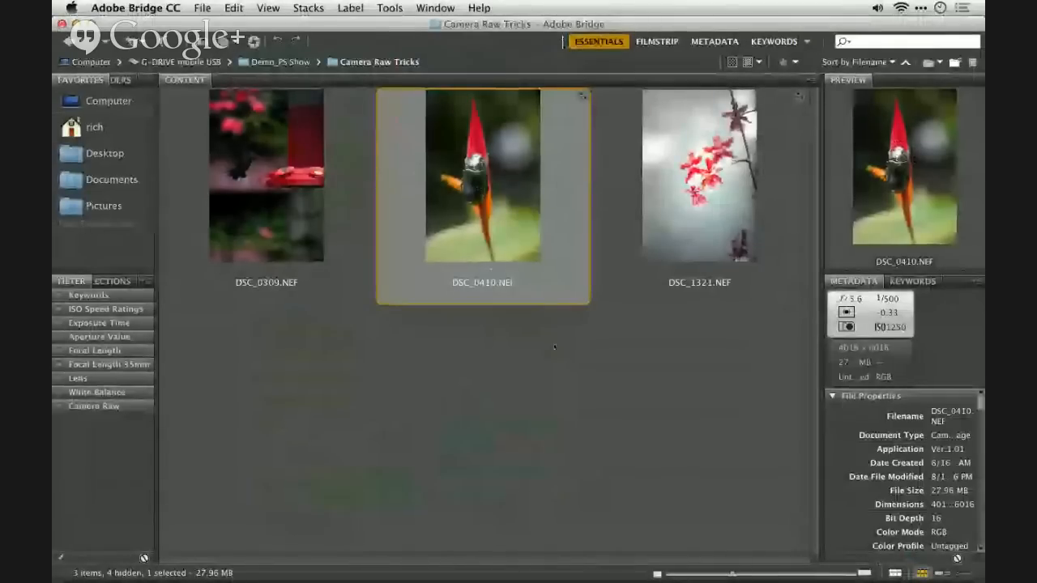
# - Switch to the panorama document in Photoshop and purge the video cache
pyautogui.click(554, 348)
pyautogui.press('super+Tab')
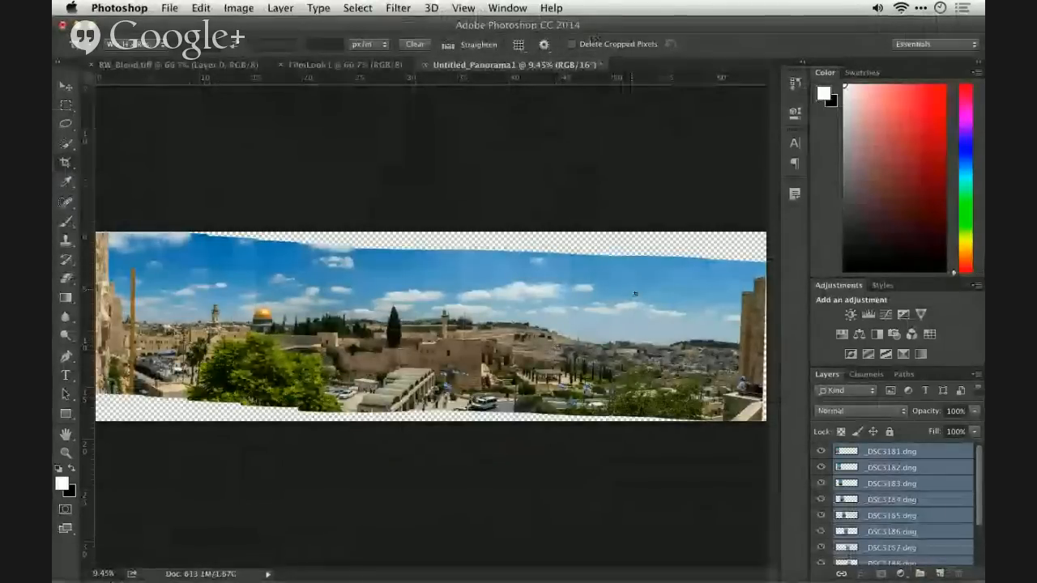
pyautogui.scroll(-3, 901, 476)
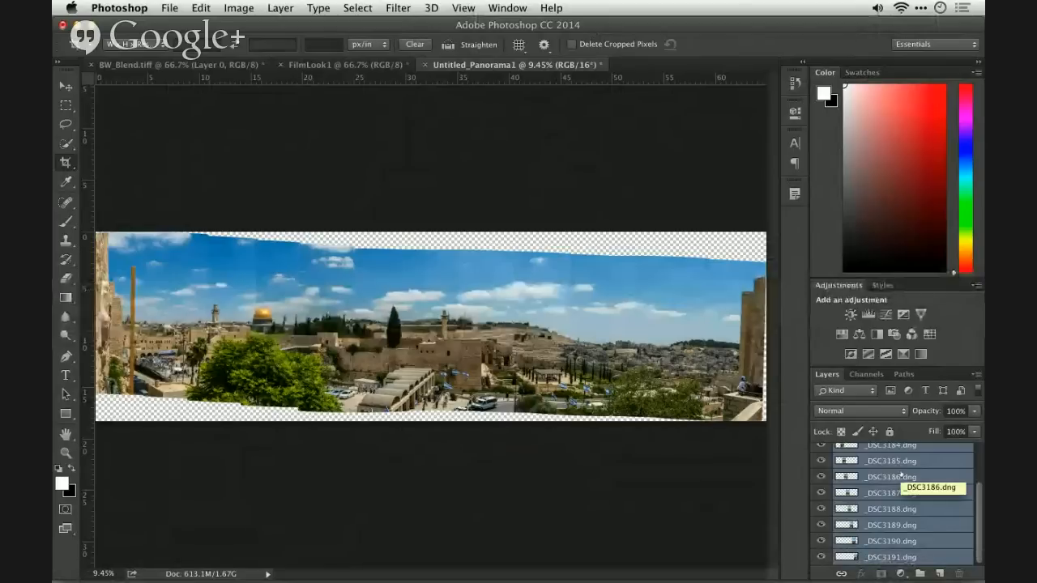
pyautogui.click(201, 8)
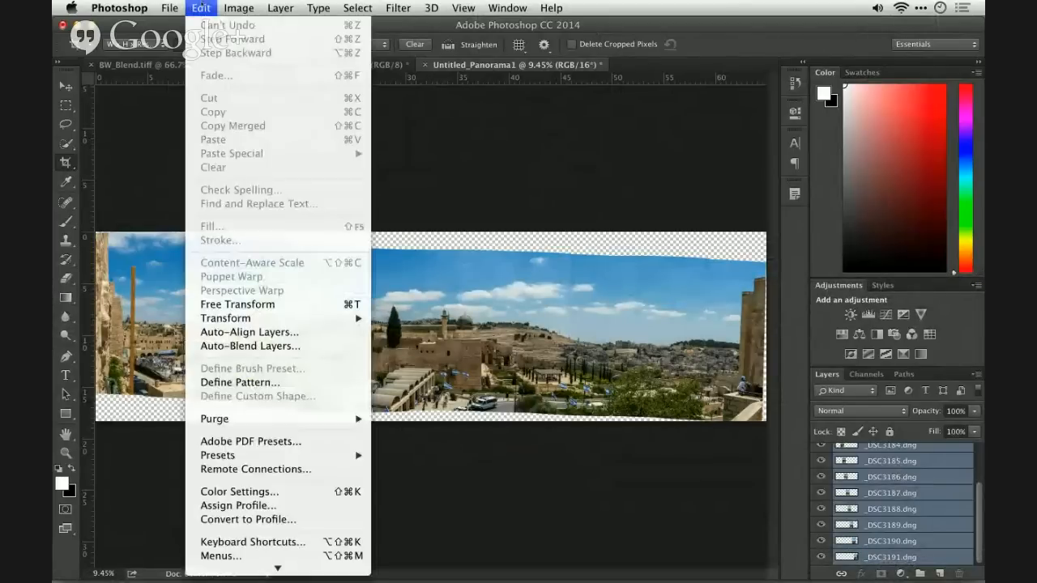
pyautogui.moveTo(275, 419)
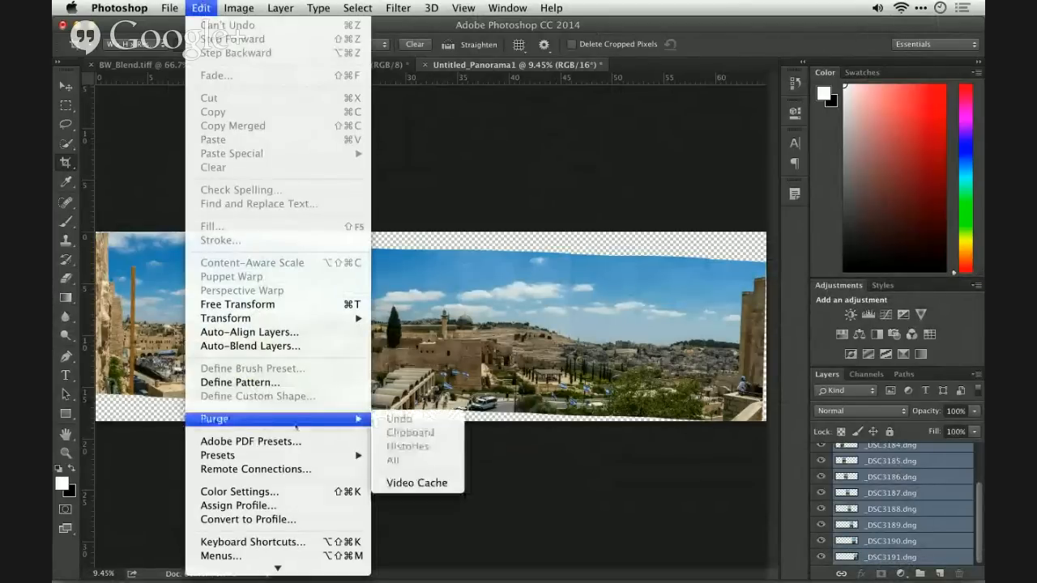
pyautogui.click(405, 482)
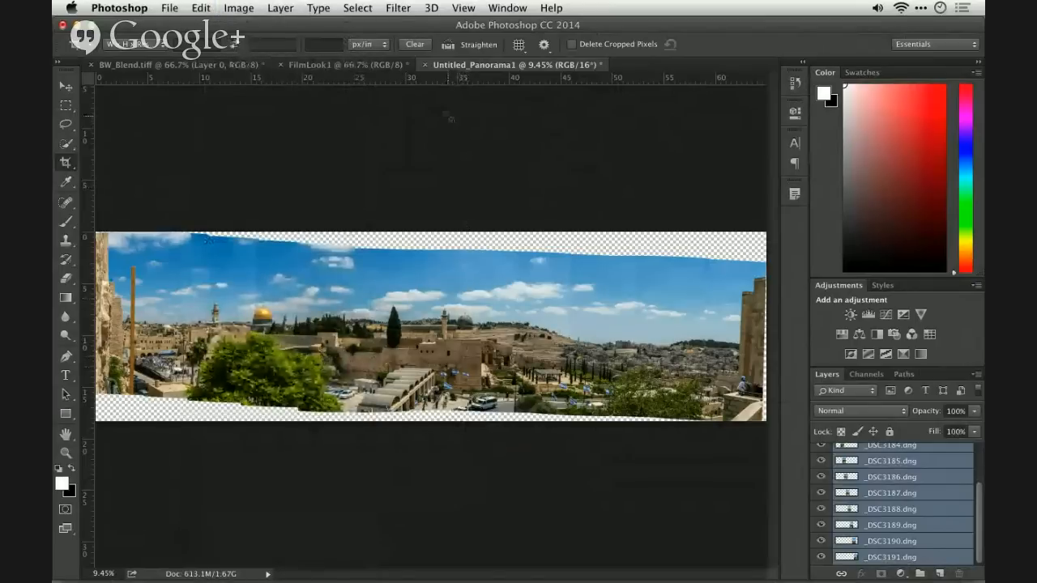
# - Resize the panorama image to 50 percent in width and height
pyautogui.click(239, 8)
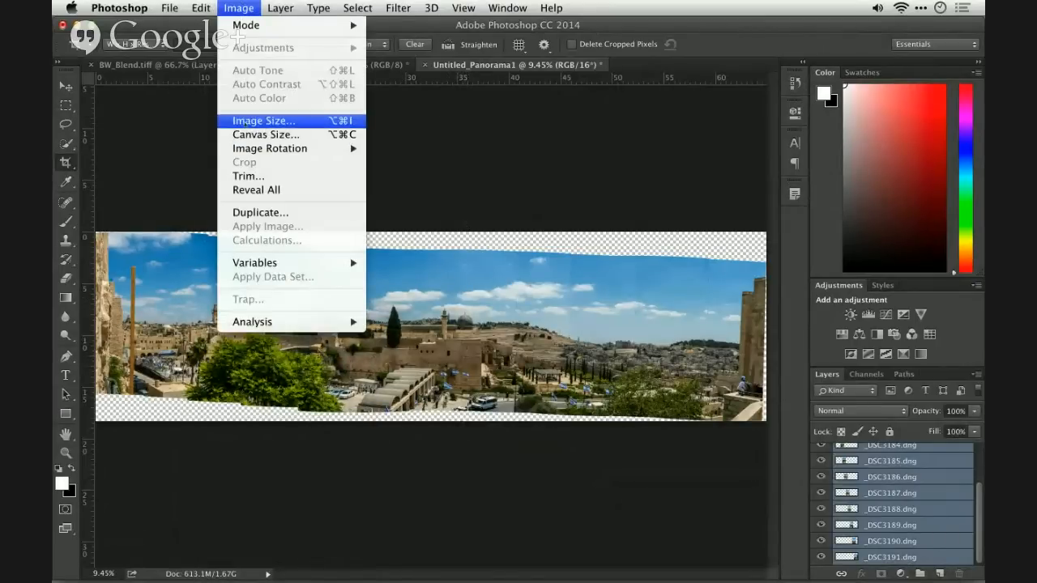
pyautogui.click(264, 121)
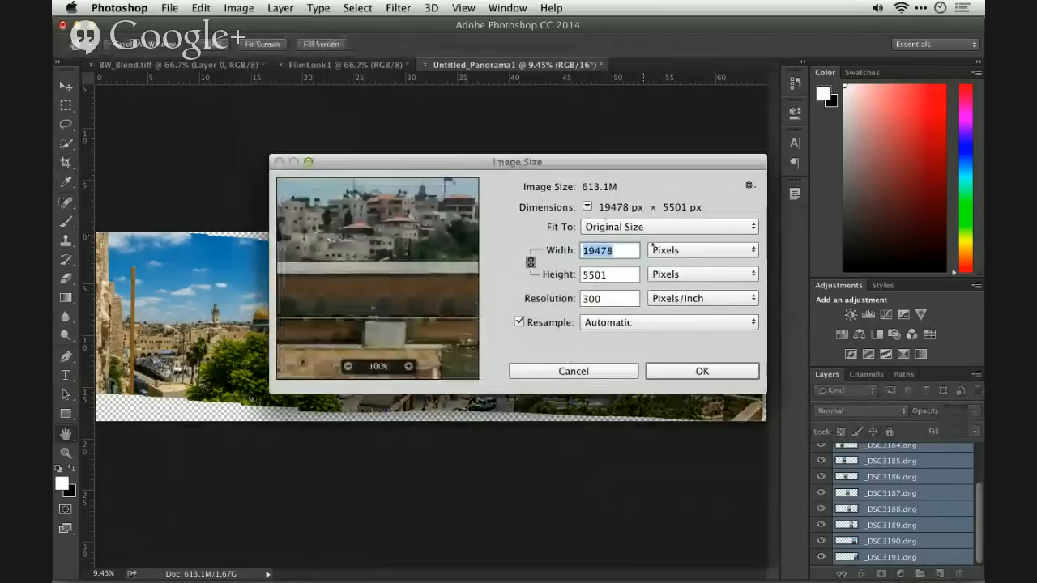
pyautogui.click(663, 249)
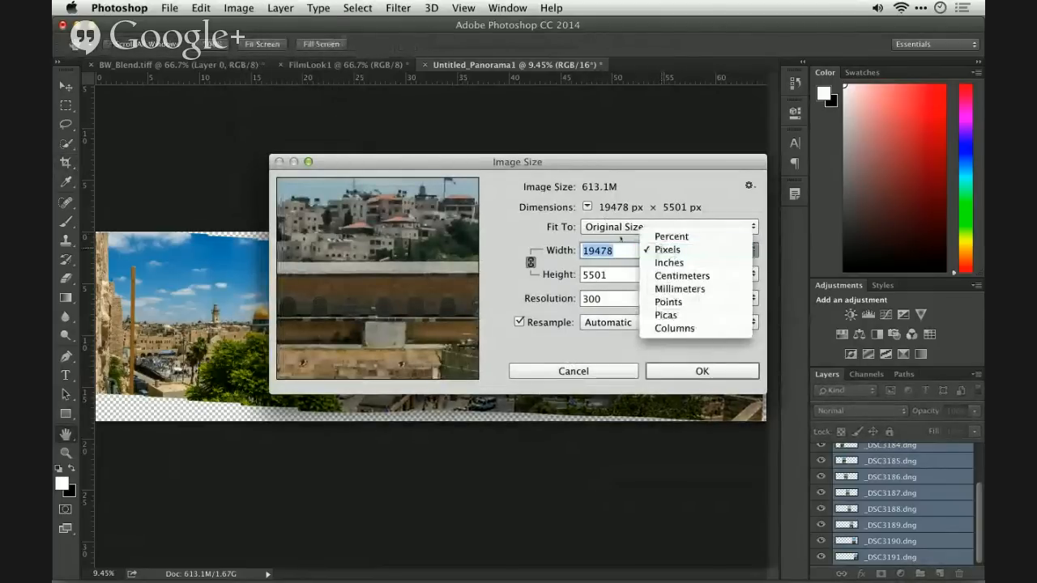
pyautogui.click(664, 263)
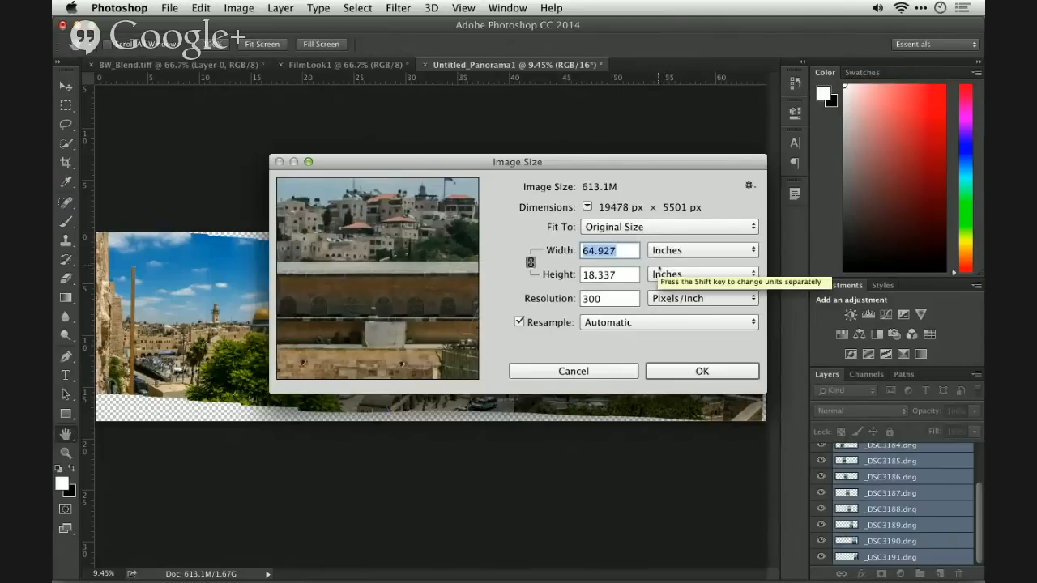
pyautogui.click(645, 230)
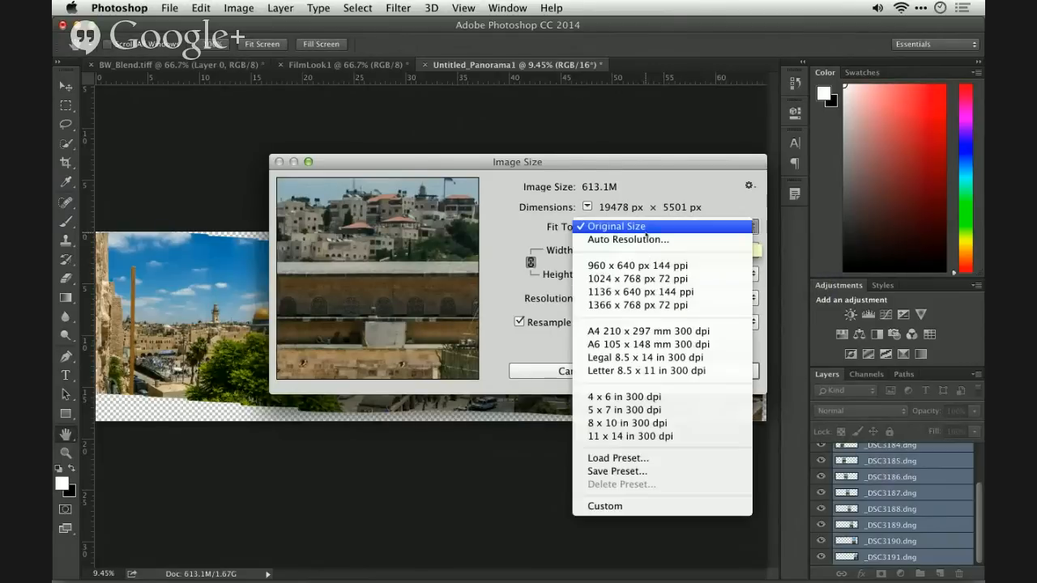
pyautogui.click(646, 229)
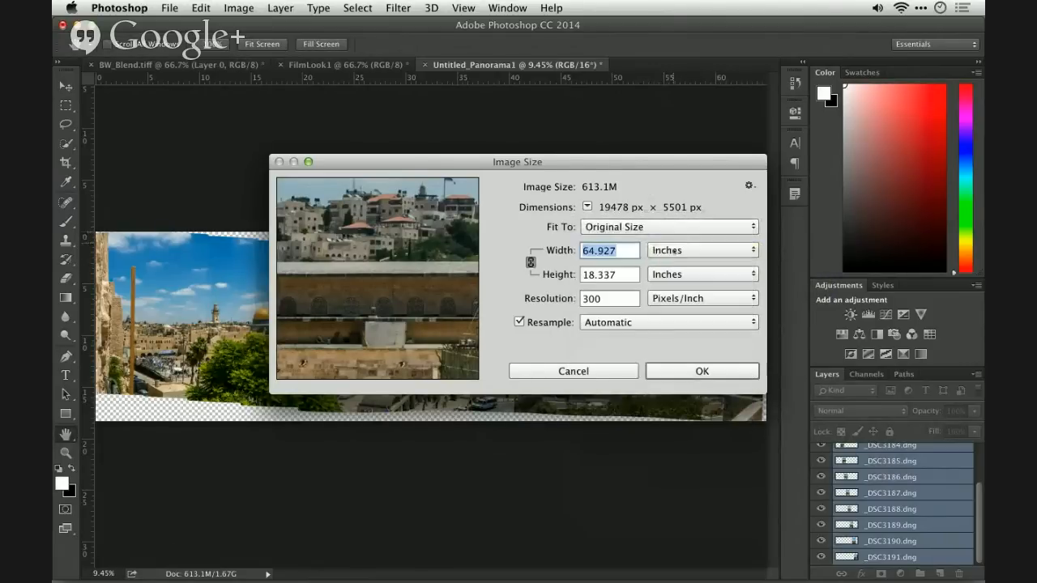
pyautogui.click(670, 250)
pyautogui.click(671, 223)
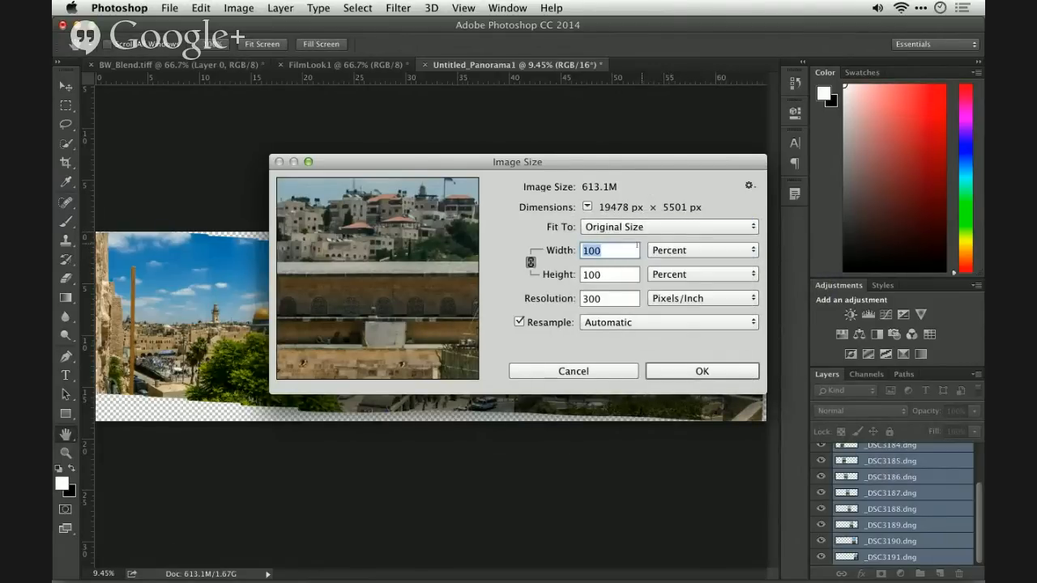
pyautogui.write('50')
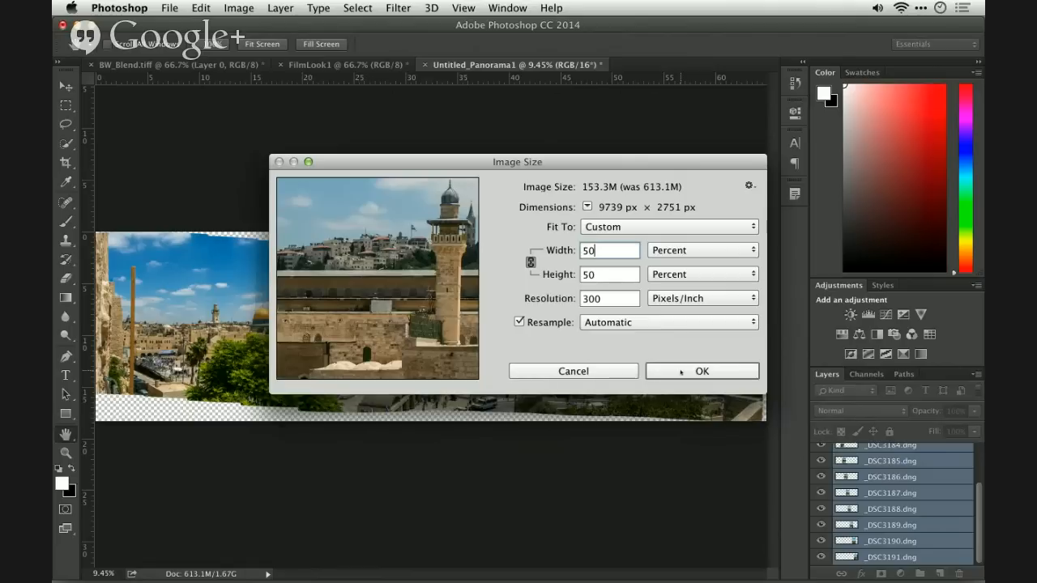
pyautogui.click(681, 372)
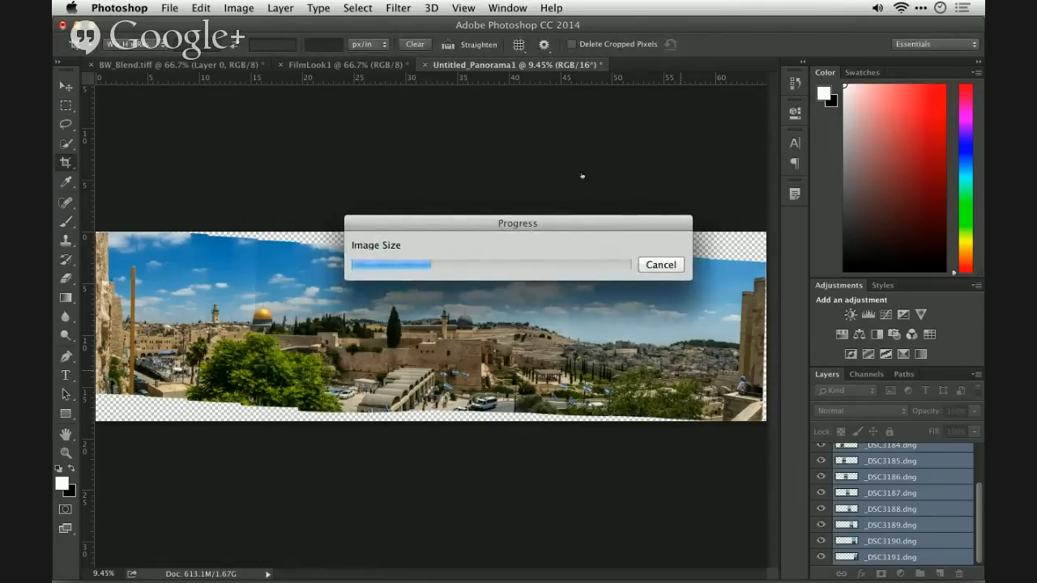
pyautogui.press('super+Tab')
pyautogui.press('super+shift+Tab')
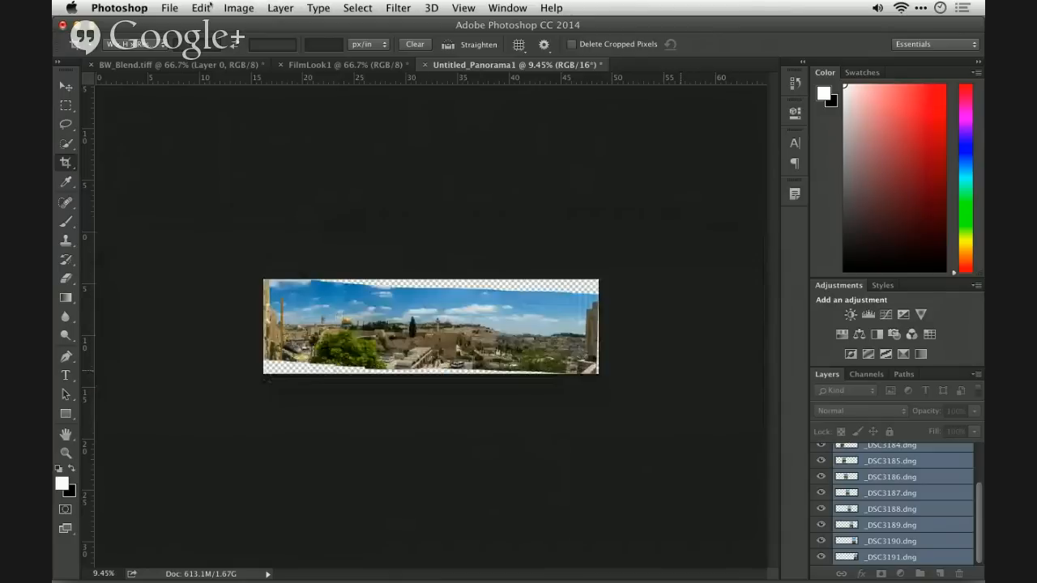
# - Blend the selected panorama layers with Auto-Blend Layers, using the Panorama method with Seamless Tones and Colors
pyautogui.press('super+equal')
pyautogui.press('super+equal')
pyautogui.press('super+equal')
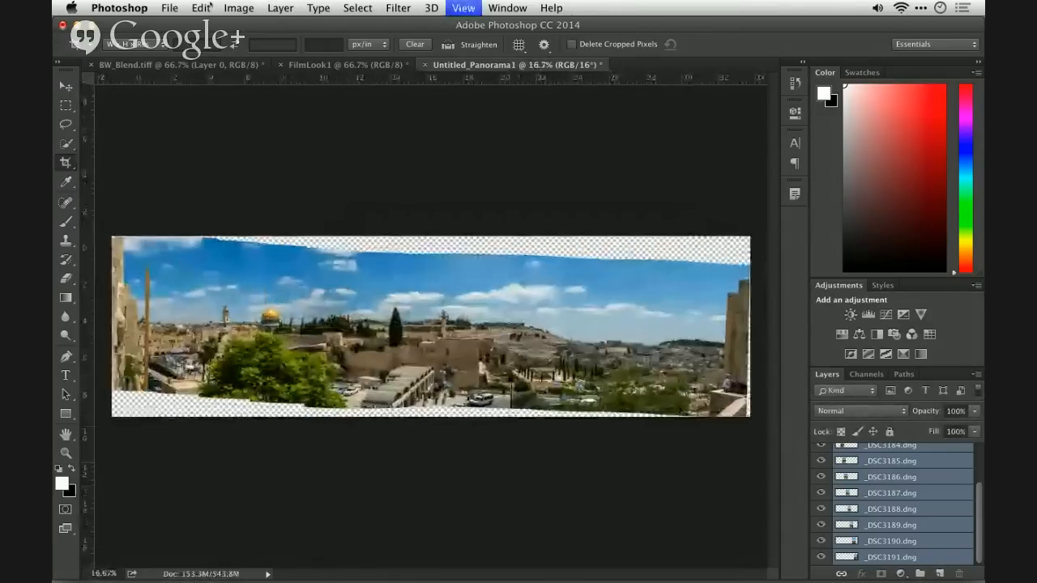
pyautogui.press('super+minus')
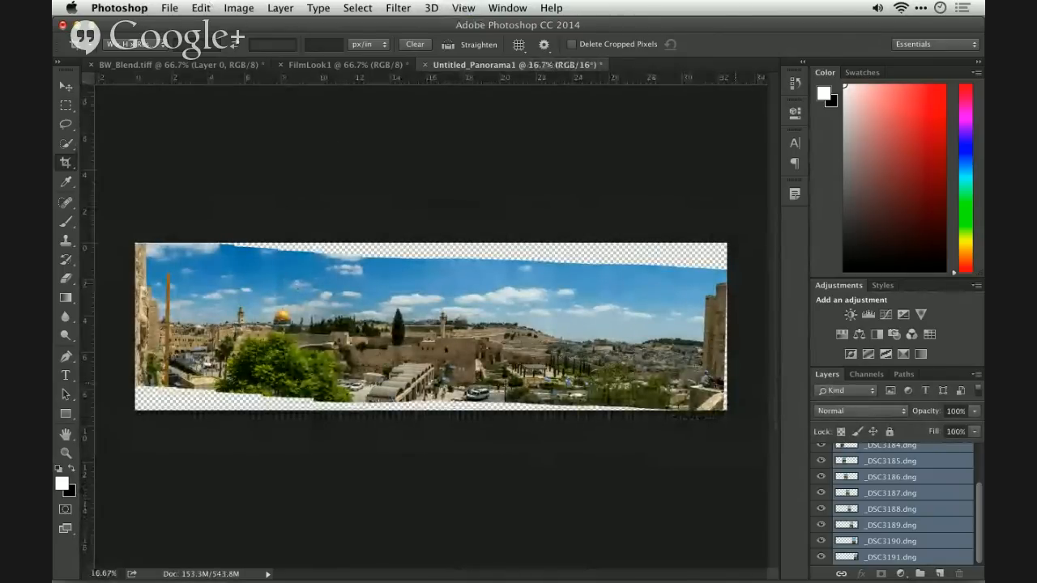
pyautogui.click(202, 7)
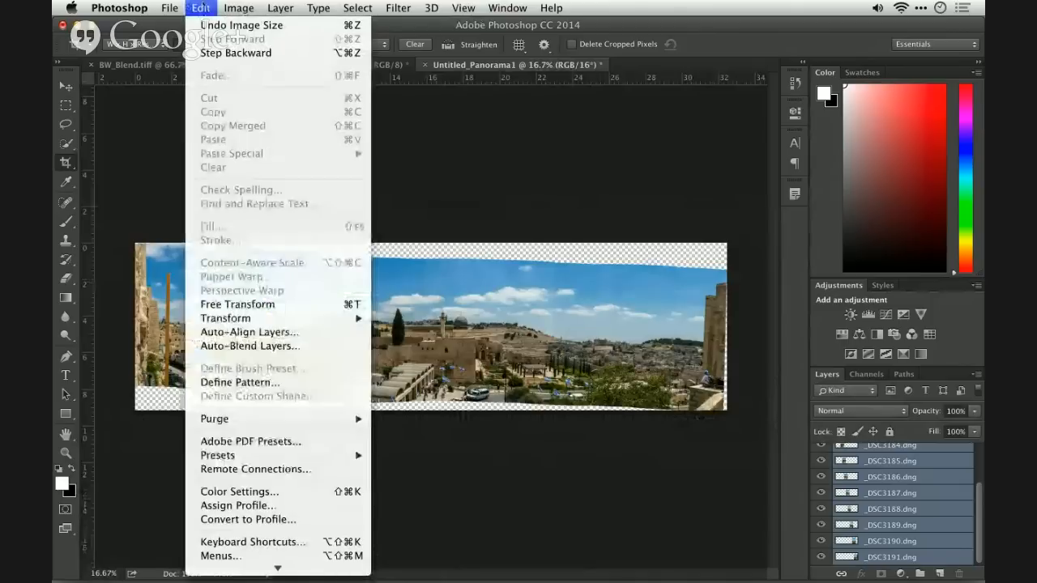
pyautogui.click(249, 346)
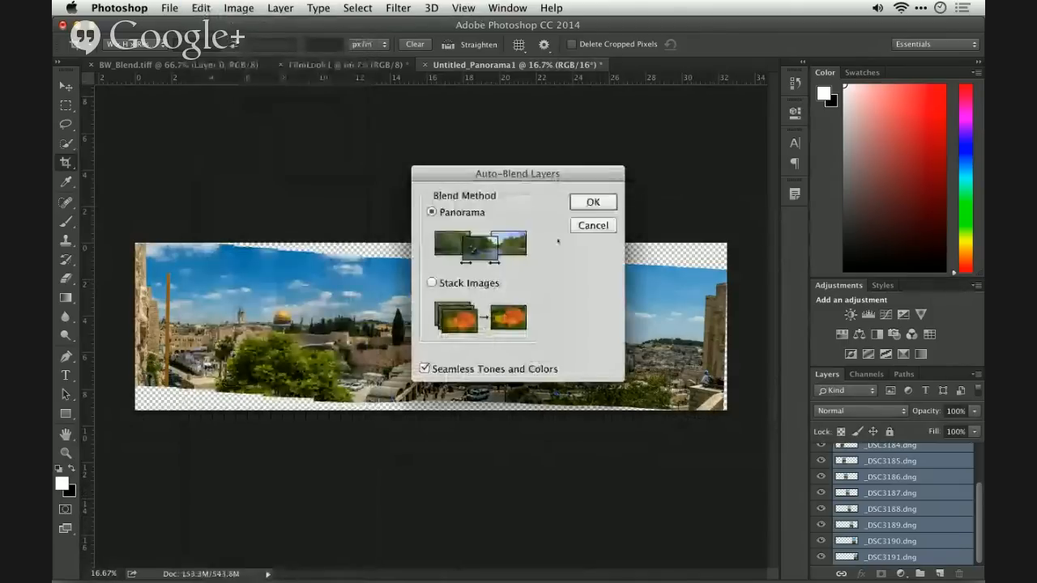
pyautogui.click(593, 202)
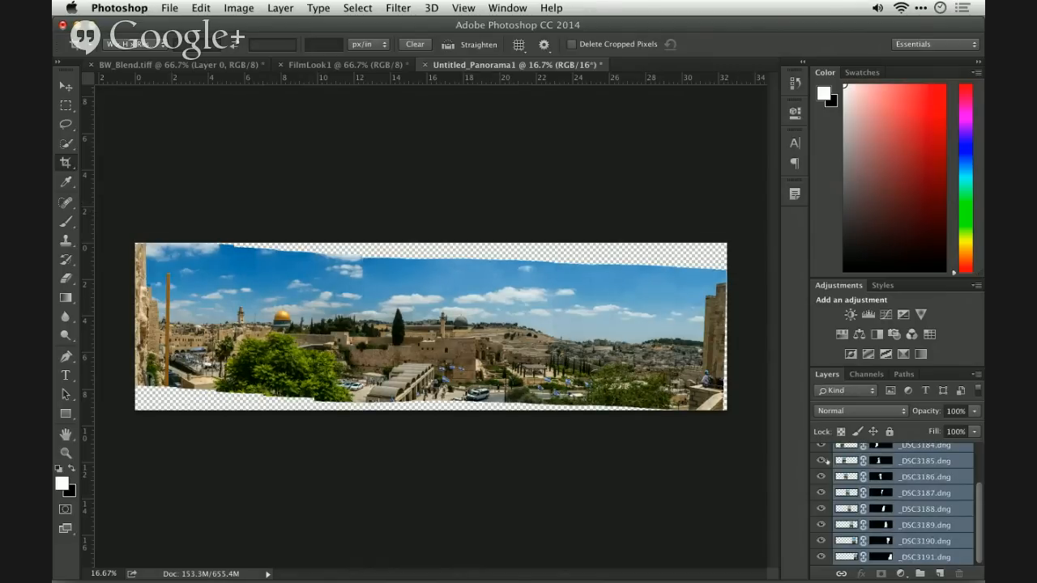
# - Inspect the masked contributions of layers _DSC3185.dng and _DSC3186.dng by briefly hiding and reshowing each one
pyautogui.click(821, 461)
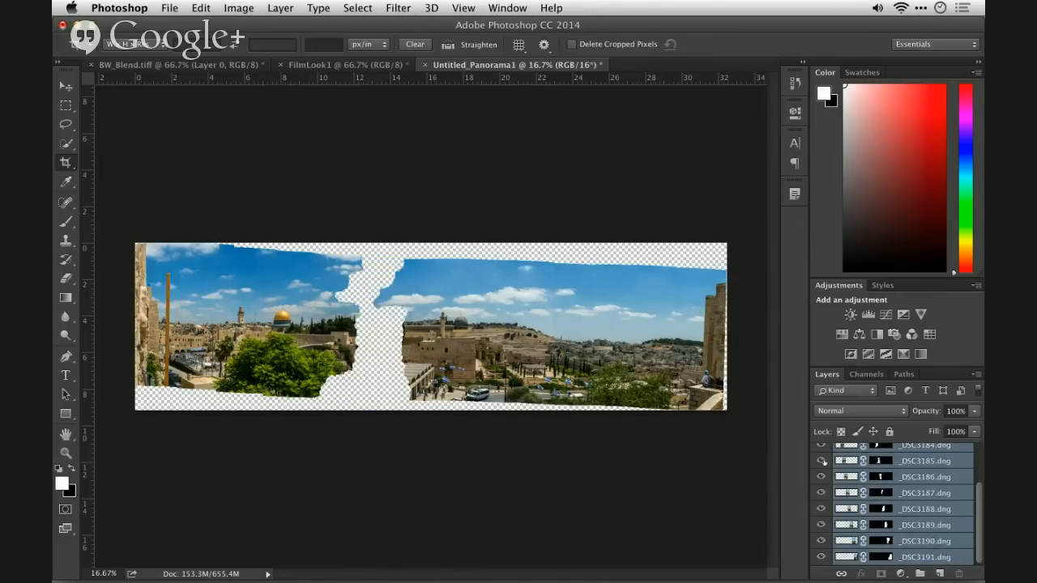
pyautogui.click(822, 460)
pyautogui.click(821, 477)
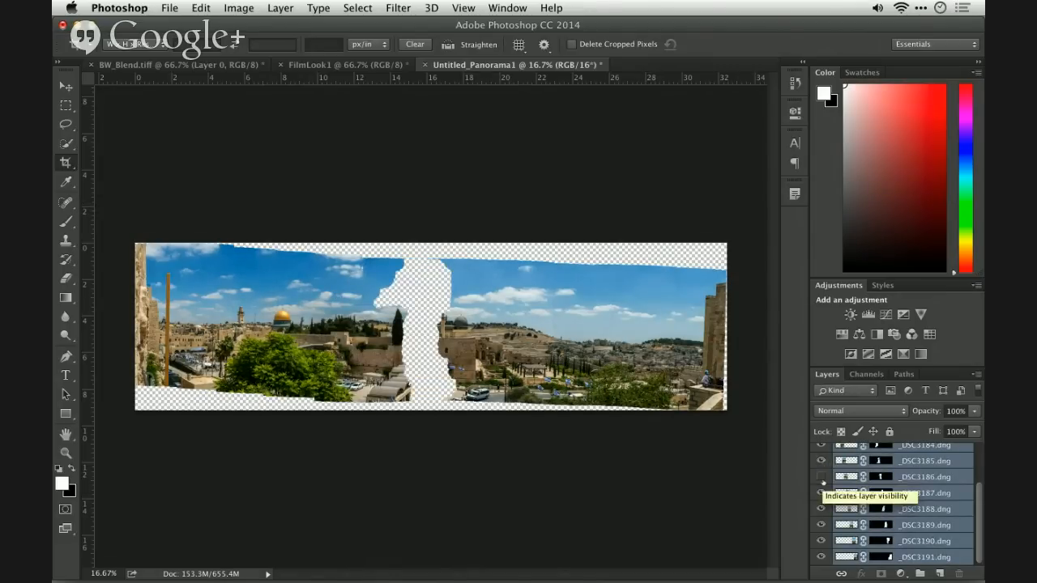
pyautogui.click(822, 477)
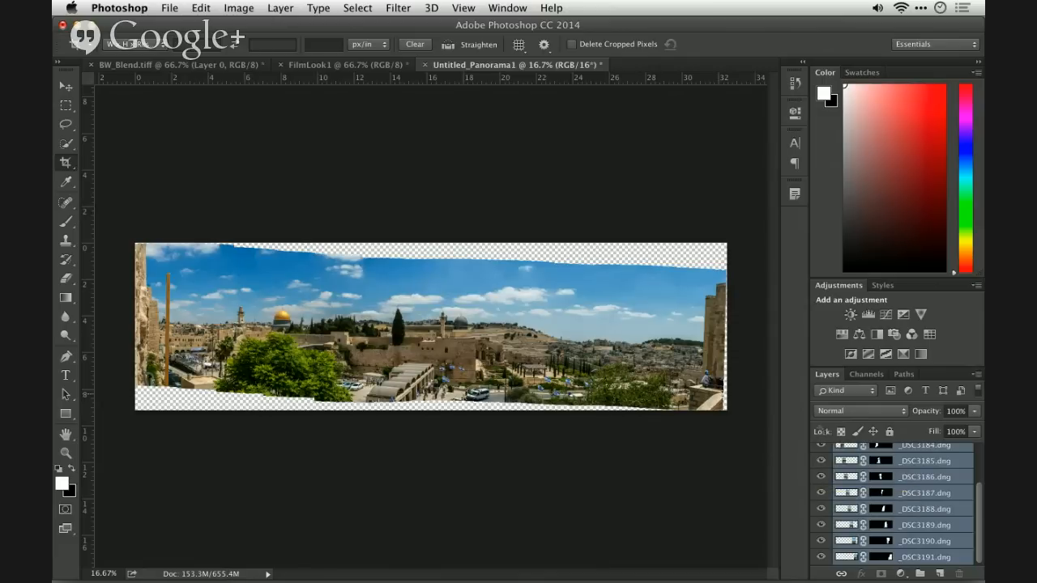
pyautogui.scroll(3, 876, 483)
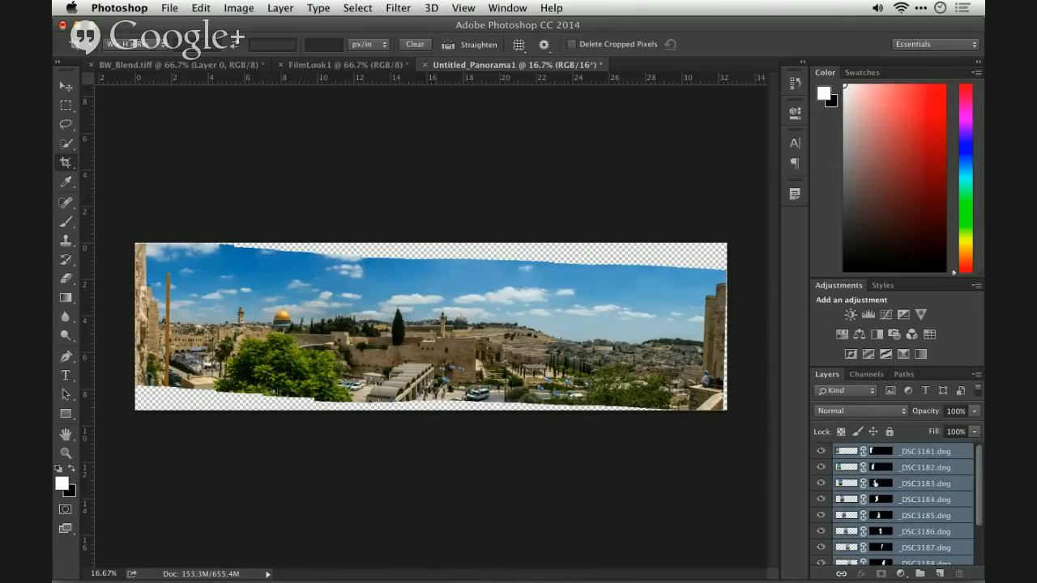
# - Merge all the selected masked panorama layers into a single layer
pyautogui.click(400, 8)
pyautogui.click(396, 7)
pyautogui.press('super+e')
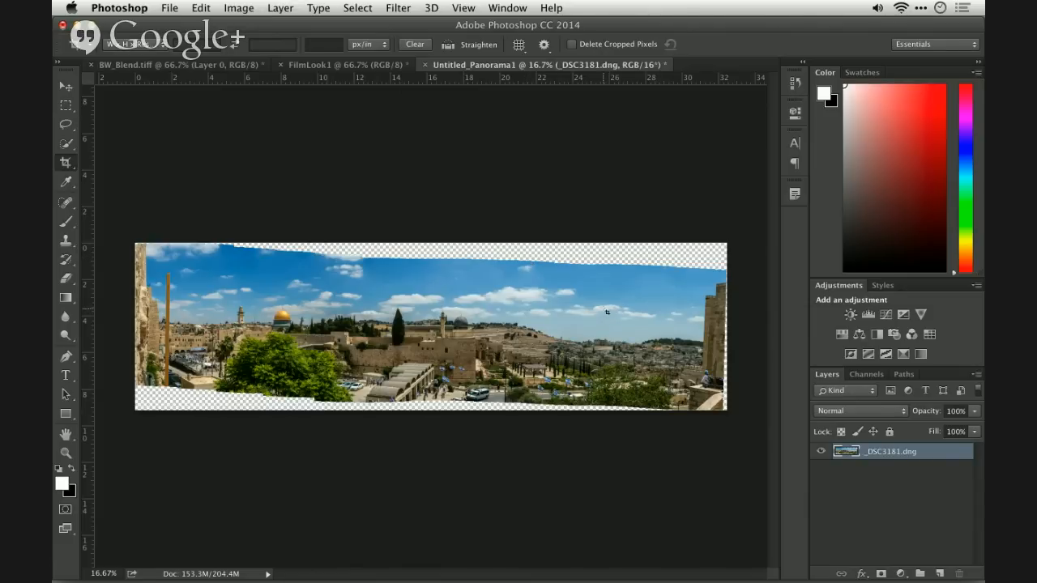
# - Start the Adaptive Wide Angle filter on the merged panorama and add a horizontal constraint along the top of the central stone wall
pyautogui.click(398, 7)
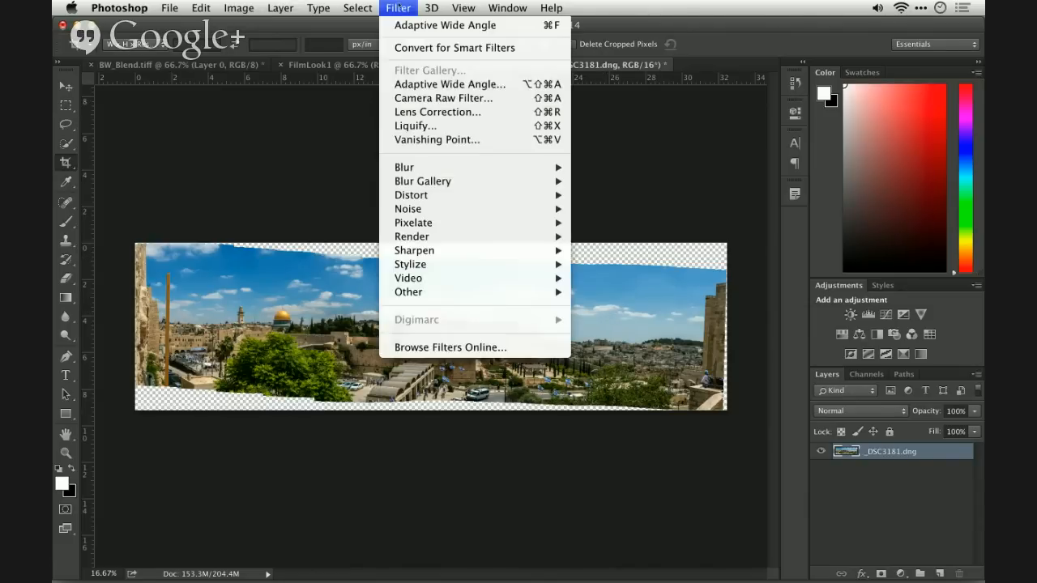
pyautogui.click(404, 85)
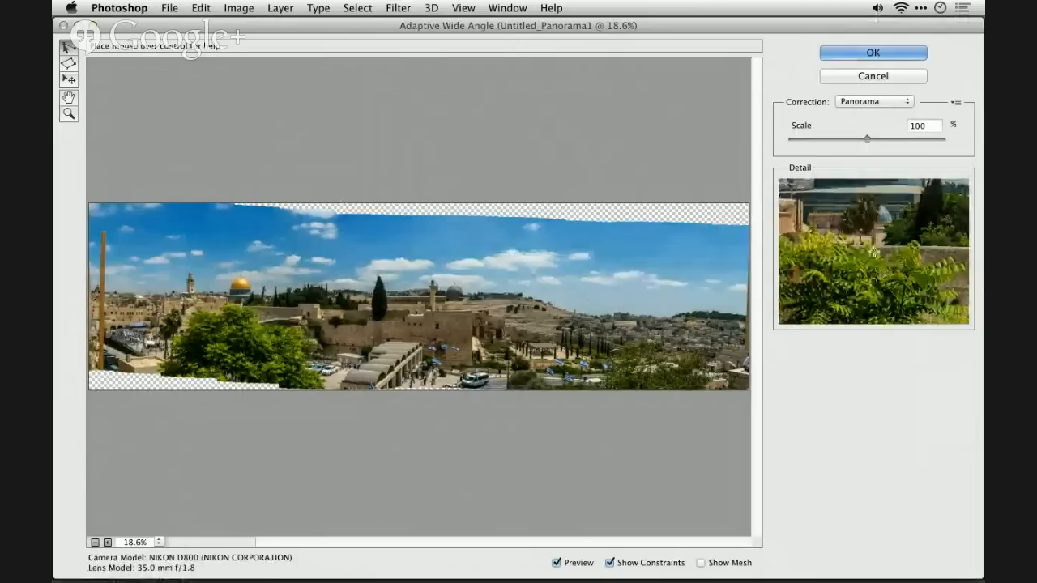
pyautogui.click(241, 306)
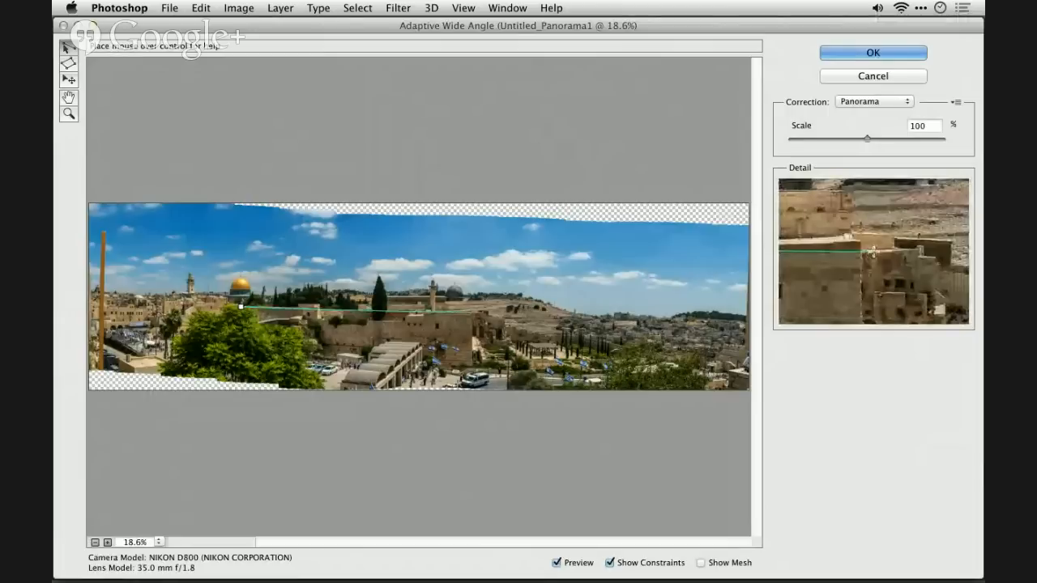
pyautogui.click(474, 312)
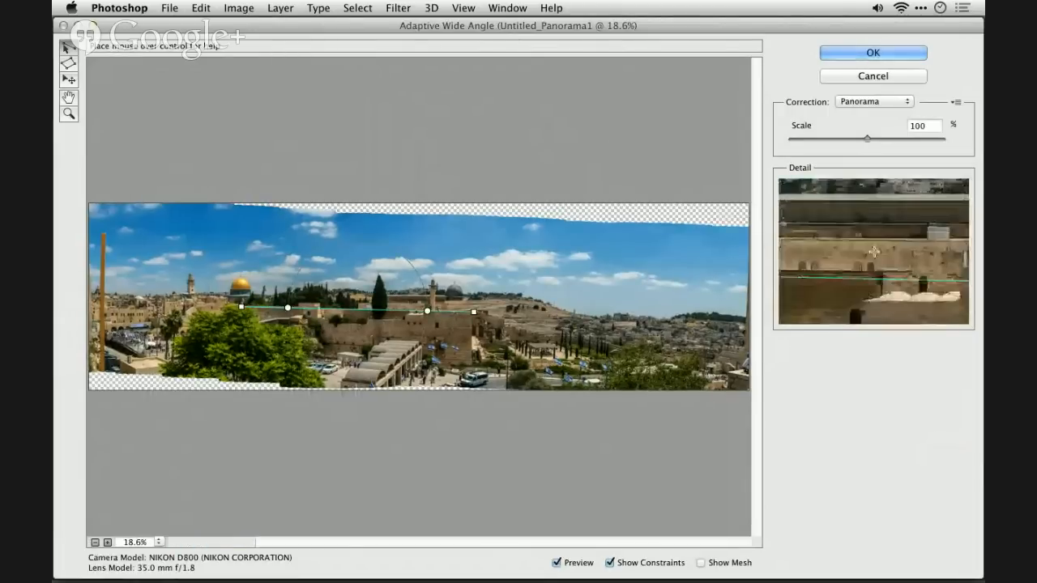
pyautogui.rightClick(407, 311)
pyautogui.click(426, 320)
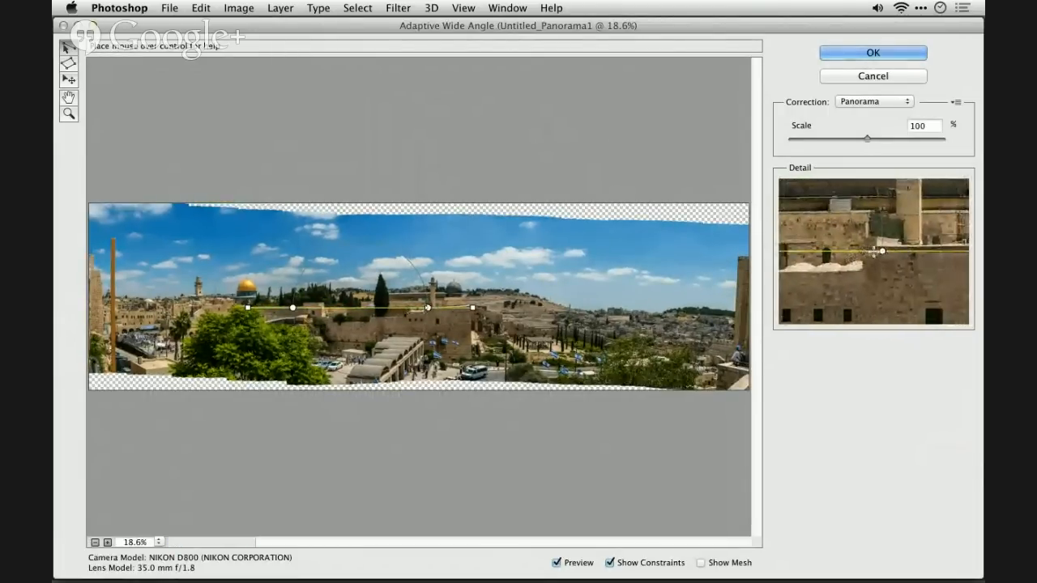
# - Add a vertical constraint down the corner of the central stone wall and fine-tune its angle
pyautogui.moveTo(427, 307); pyautogui.dragTo(473, 372)
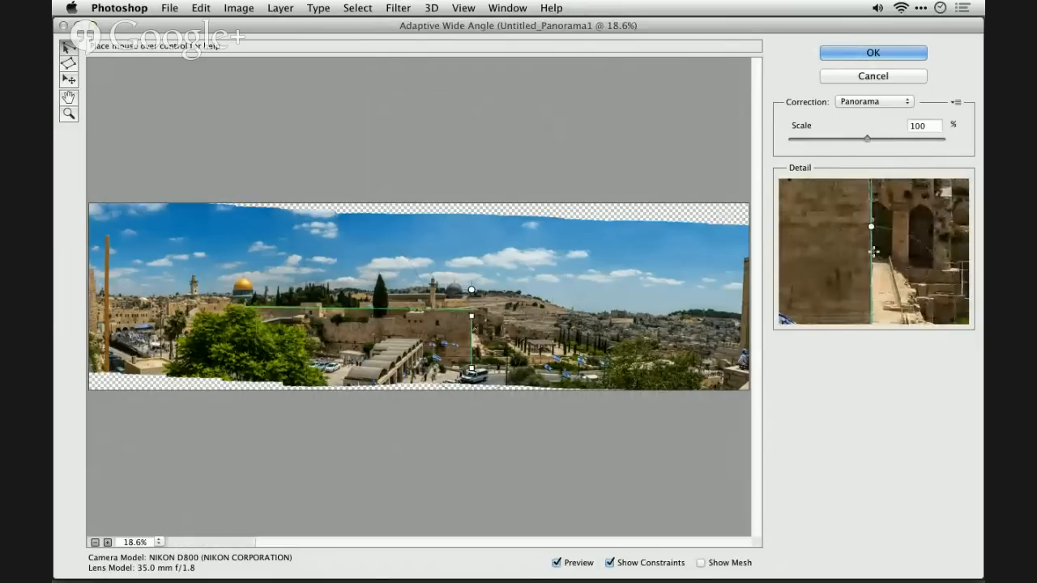
pyautogui.click(486, 349)
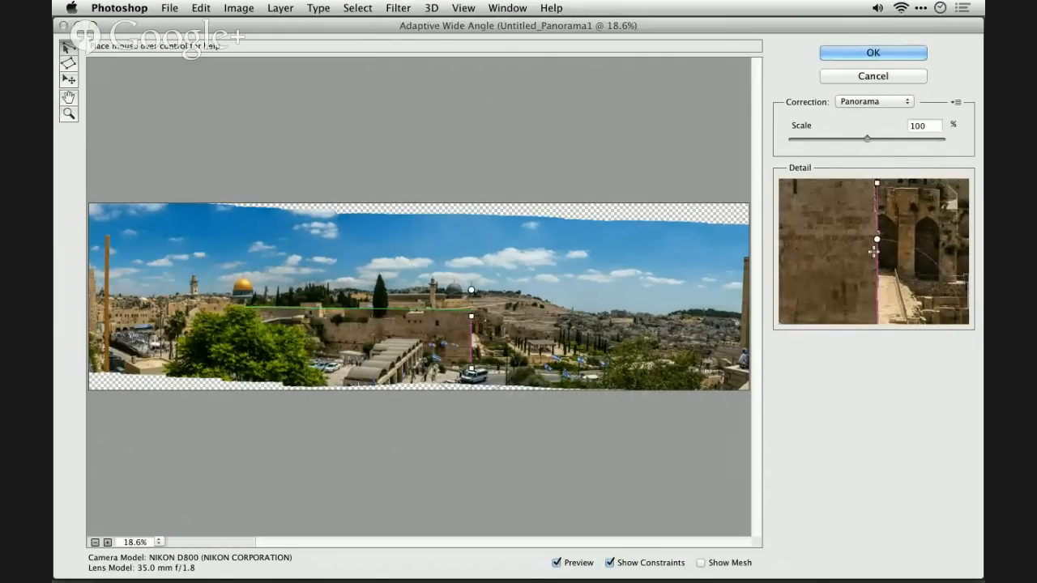
pyautogui.moveTo(471, 290); pyautogui.dragTo(474, 291)
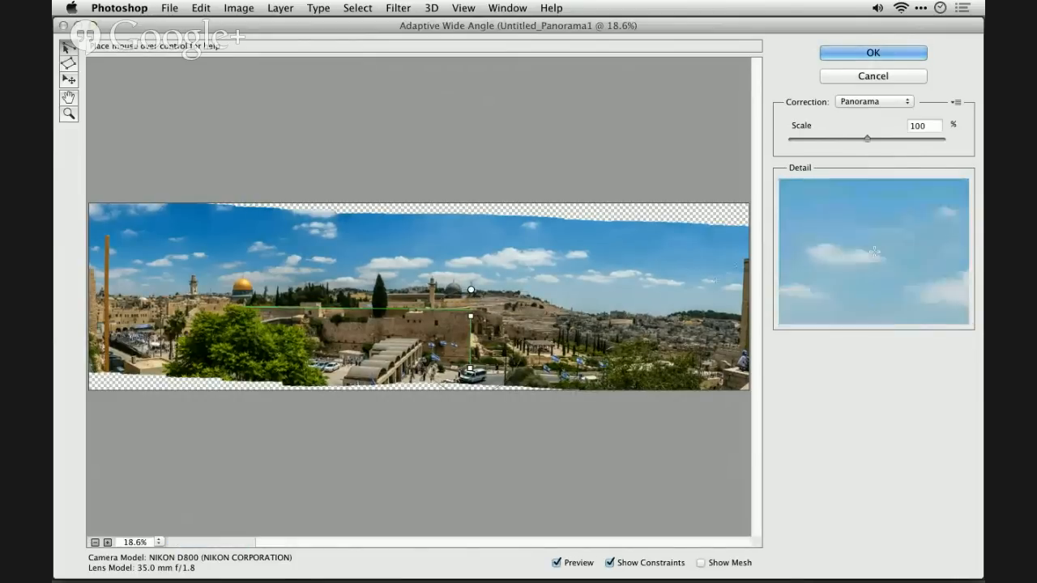
# - Add a vertical constraint along the edge of the stone building at the panorama's far right and adjust its angle slightly
pyautogui.moveTo(743, 262); pyautogui.dragTo(742, 356)
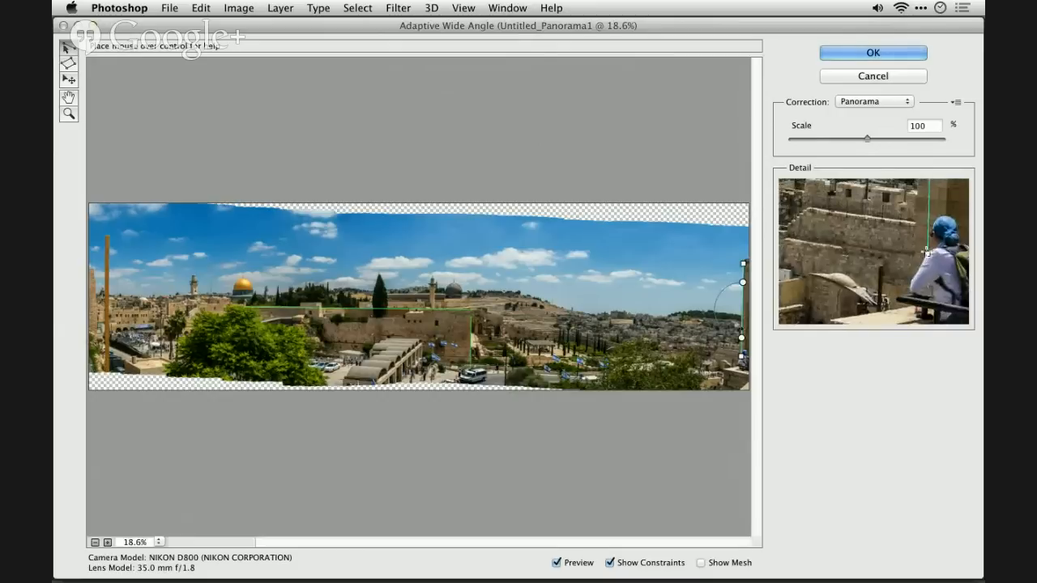
pyautogui.rightClick(743, 310)
pyautogui.click(754, 324)
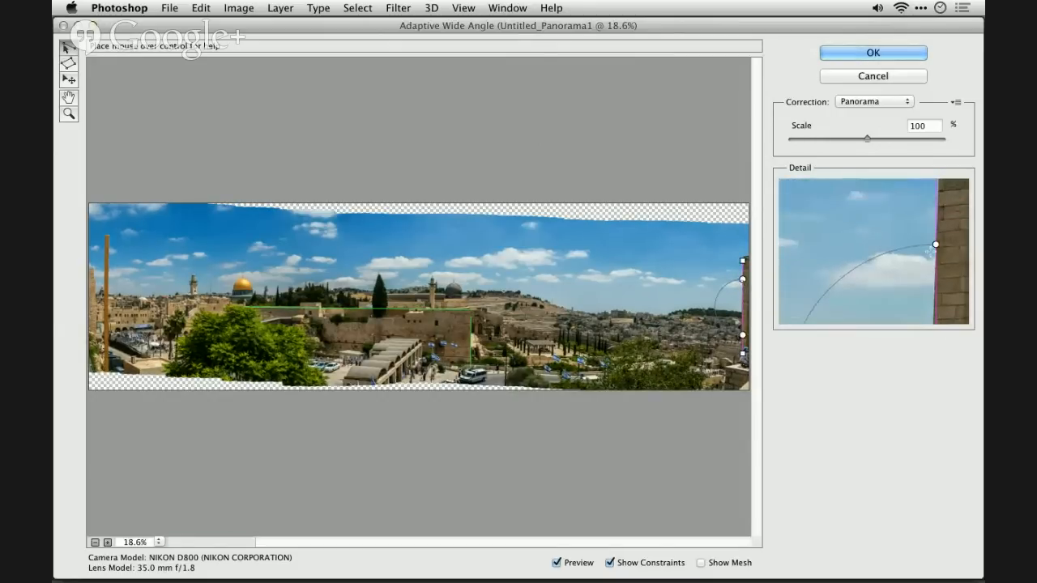
pyautogui.moveTo(741, 281); pyautogui.dragTo(741, 282)
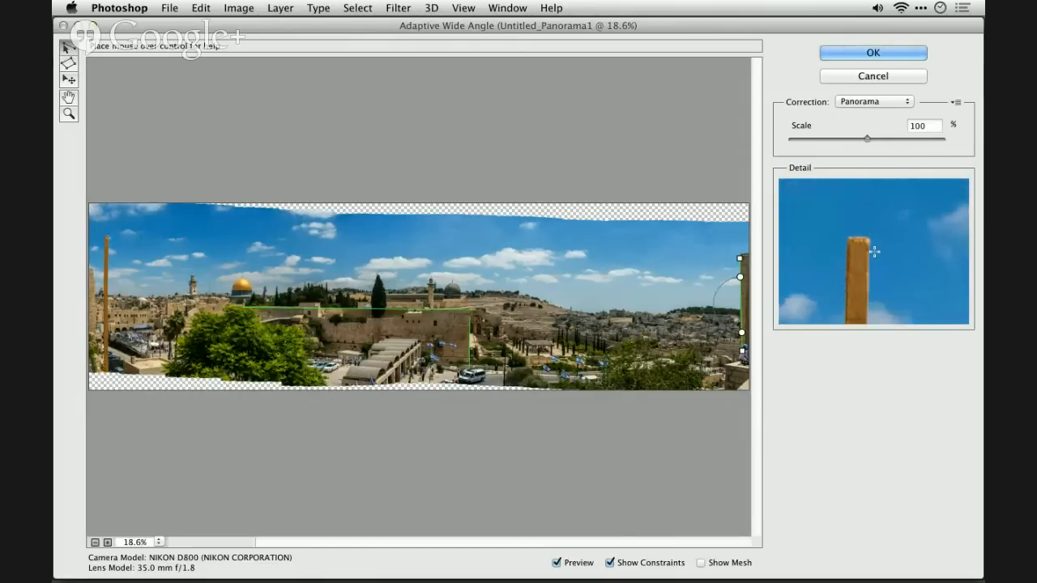
# - Add a vertical constraint along the wooden pole at the panorama's left end and fine-tune its angle
pyautogui.click(110, 238)
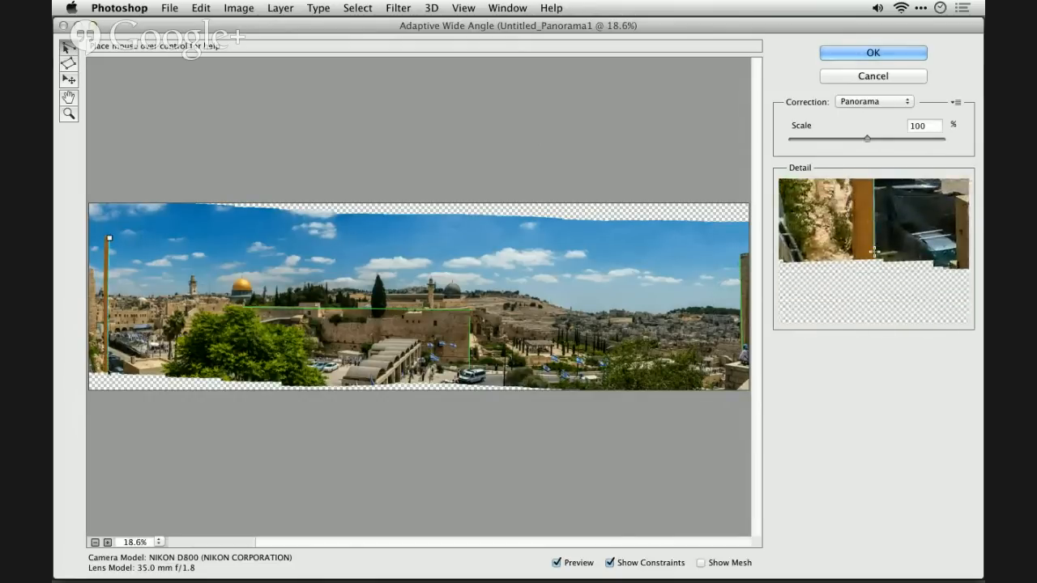
pyautogui.click(106, 371)
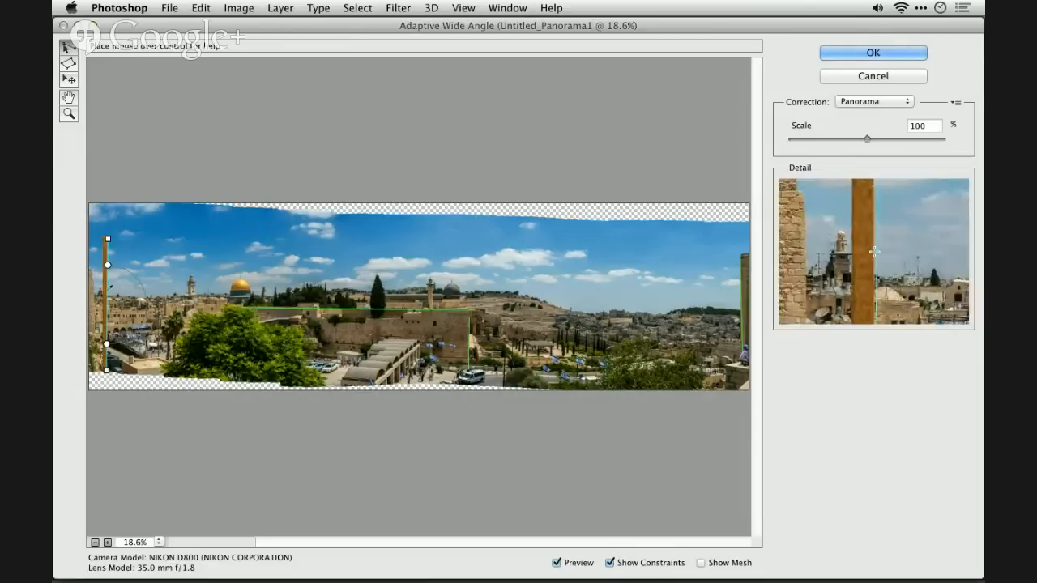
pyautogui.keyDown('shift'); pyautogui.click(108, 284); pyautogui.keyUp('shift')
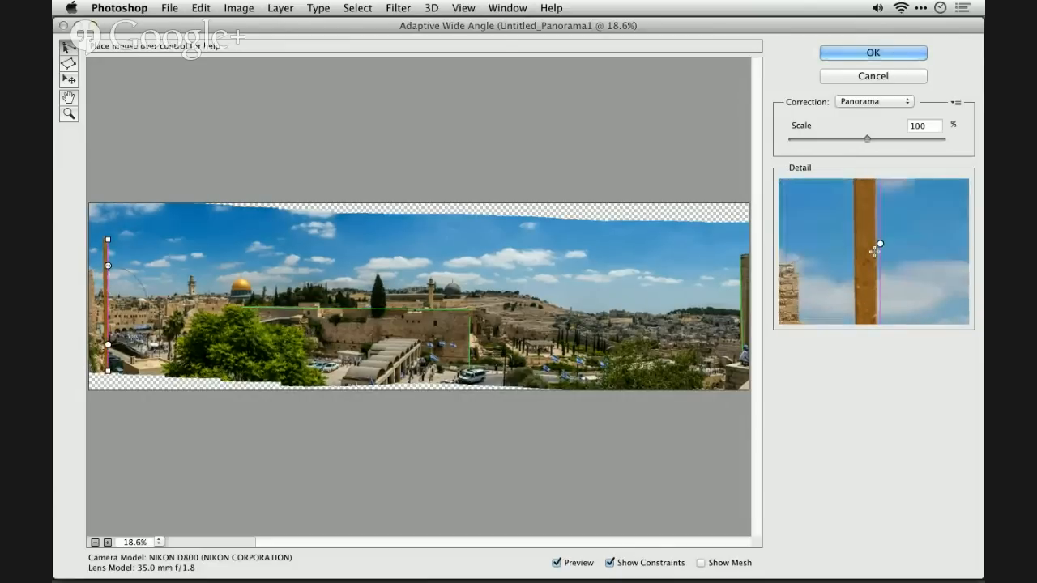
pyautogui.moveTo(108, 267); pyautogui.dragTo(107, 266)
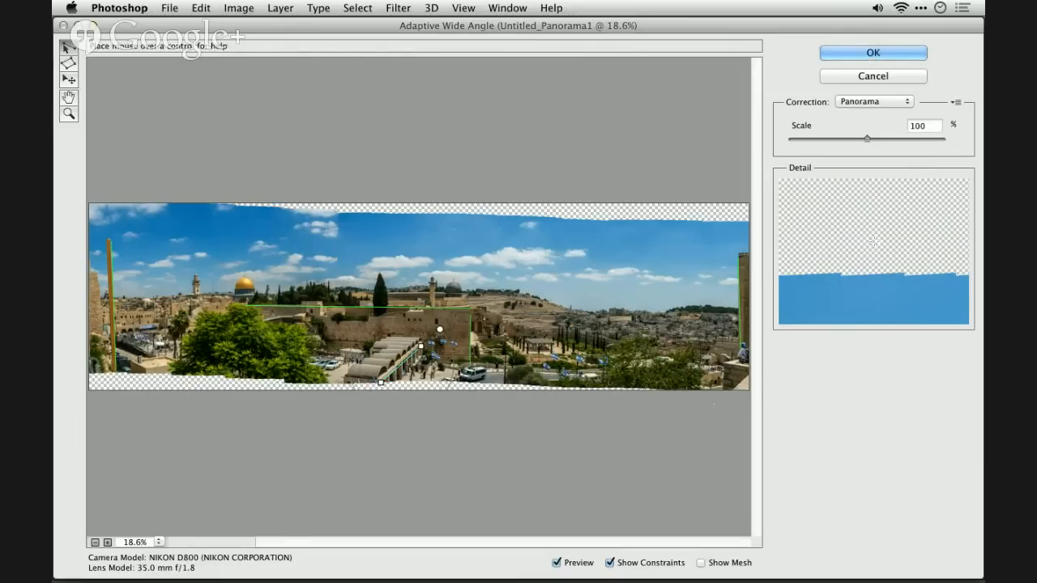
# - Compare the panorama with and without the wide-angle correction preview, and apply the filter
pyautogui.click(570, 562)
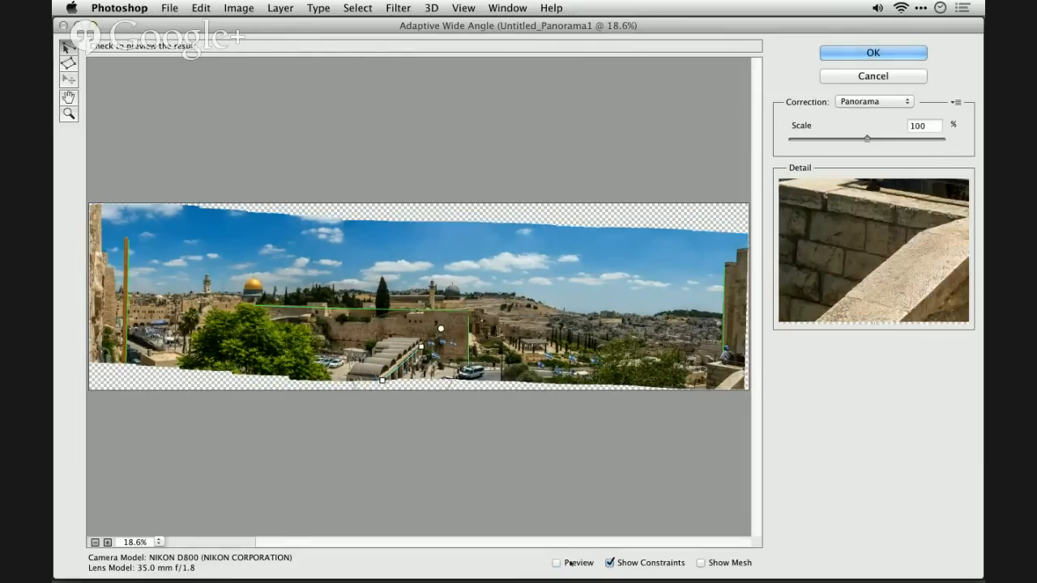
pyautogui.click(570, 562)
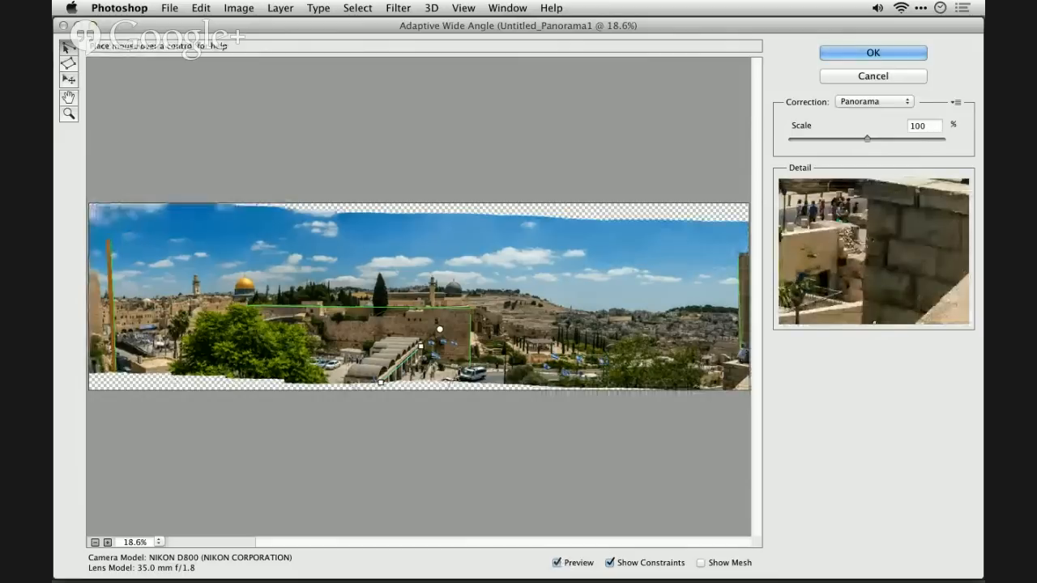
pyautogui.click(897, 53)
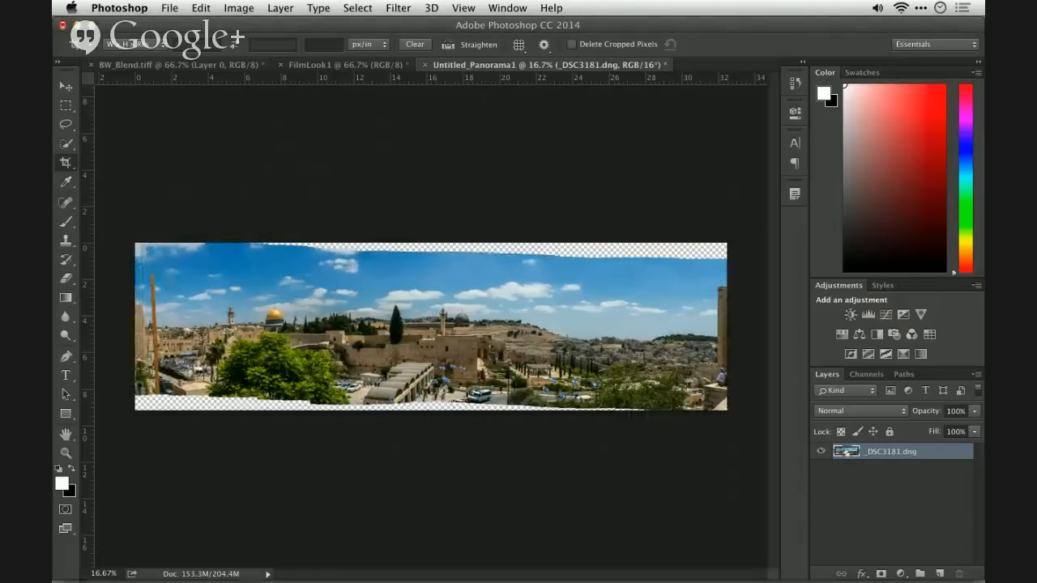
# - Select the transparent areas by inverting the layer's outline selection, and expand the selection by 20 pixels
pyautogui.keyDown('super'); pyautogui.click(846, 451); pyautogui.keyUp('super')
pyautogui.click(357, 8)
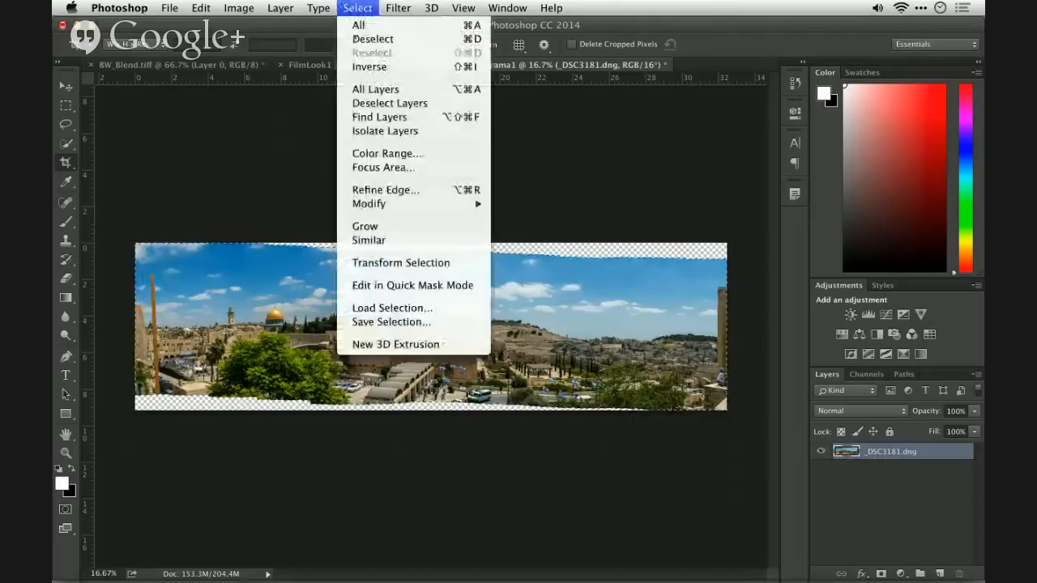
pyautogui.click(369, 66)
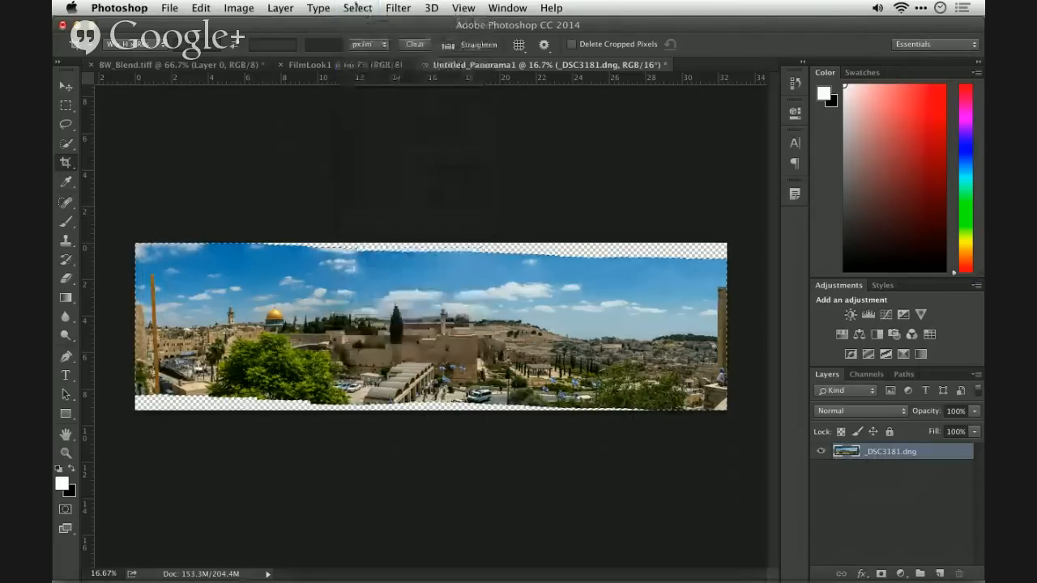
pyautogui.click(355, 8)
pyautogui.moveTo(453, 203)
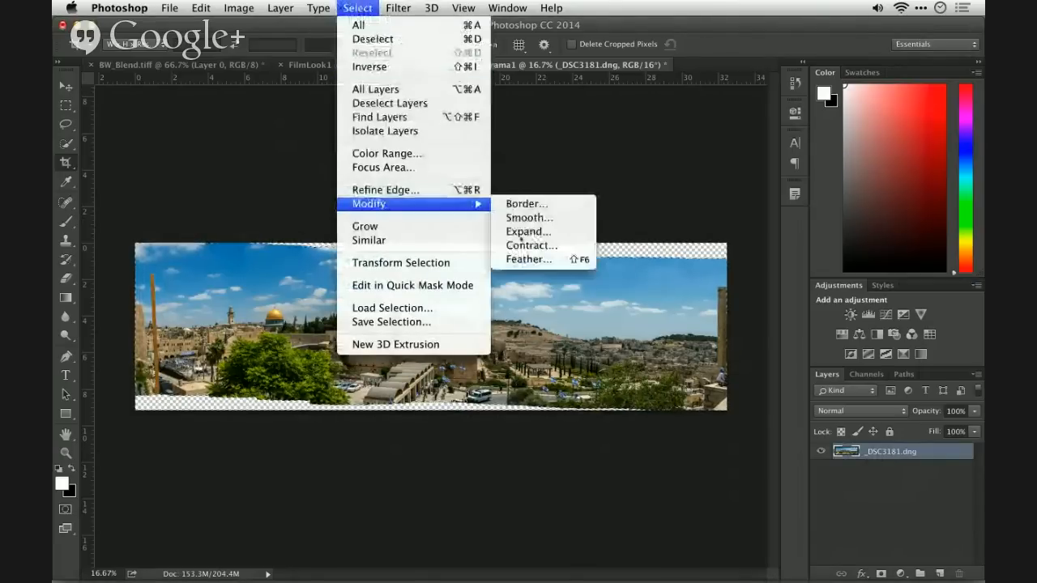
pyautogui.click(521, 230)
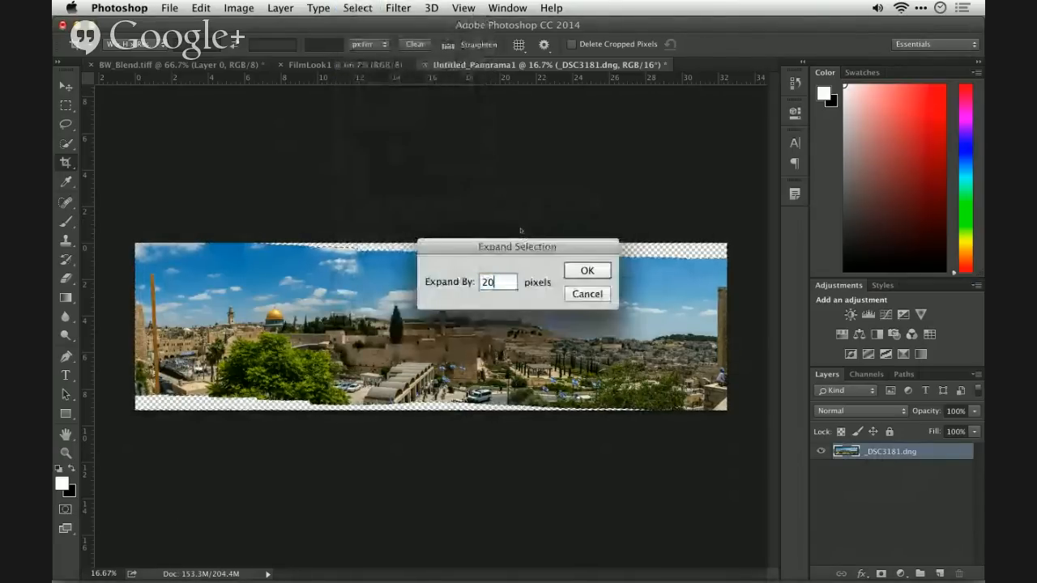
pyautogui.press('Return')
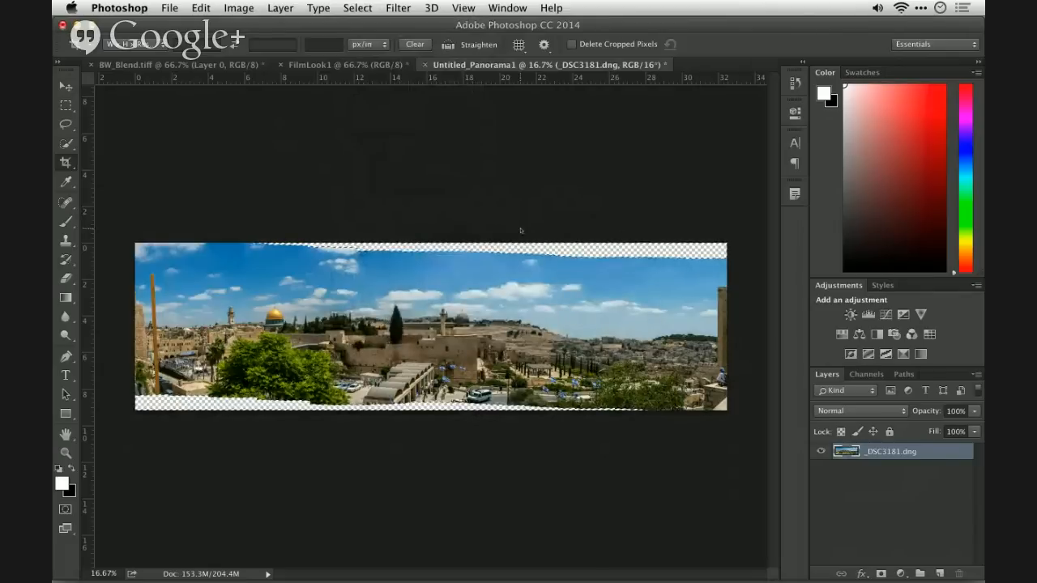
# - Fill the selected transparent edges with Content-Aware in Normal mode at 100% opacity, with Color Adaptation off
pyautogui.hotkey('shift', 'BackSpace')
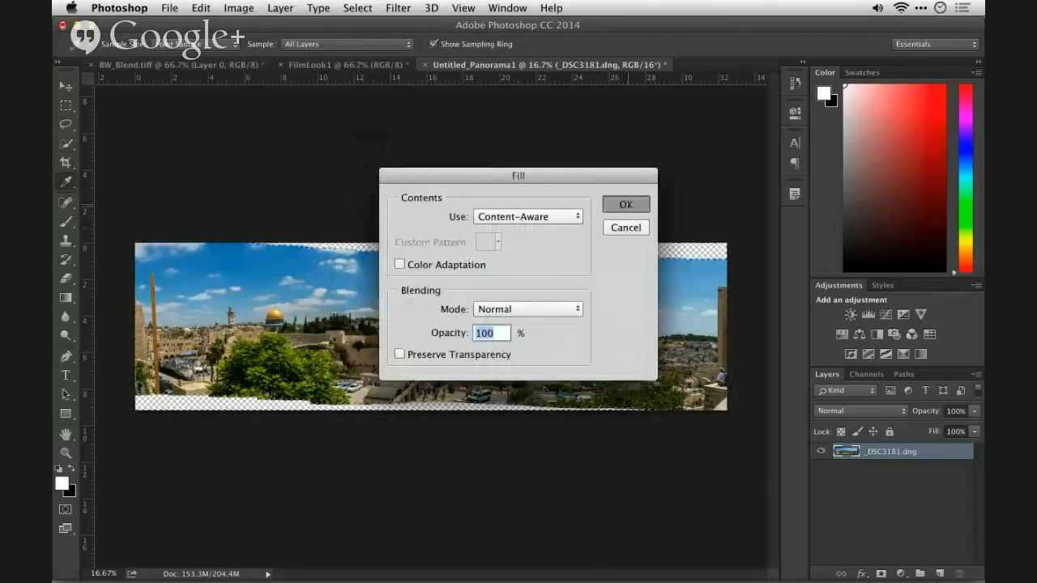
pyautogui.click(626, 204)
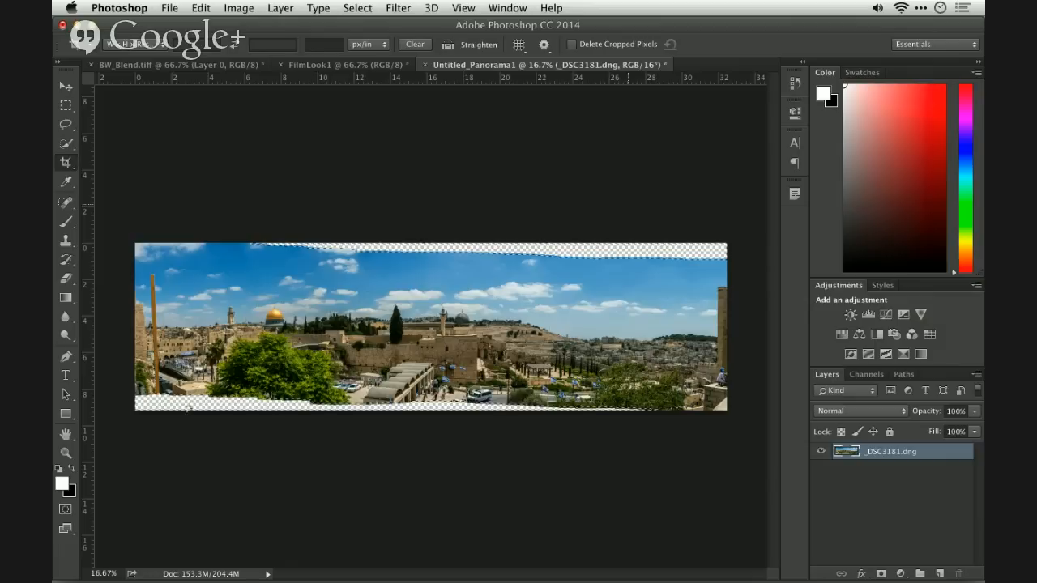
# - Deselect the filled edges and crop a thin strip off the panorama's bottom, keeping about 32.46 by 8.78 inches
pyautogui.click(189, 408)
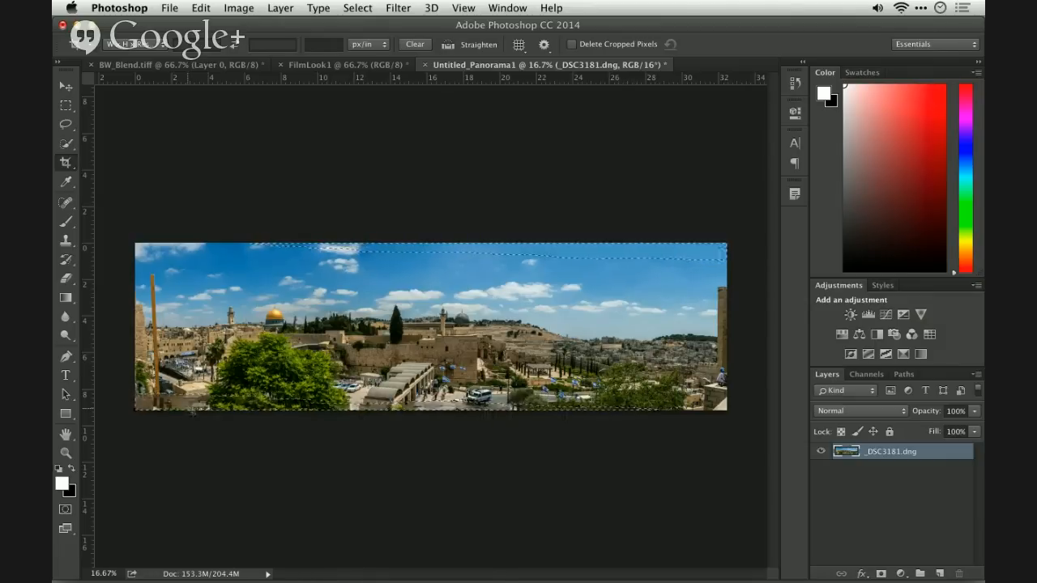
pyautogui.press('super+d')
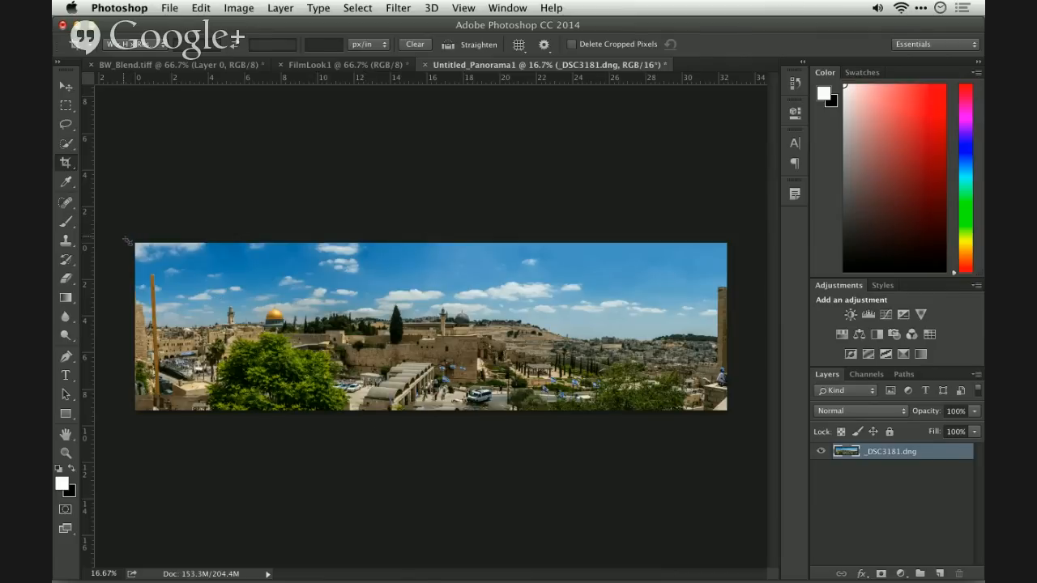
pyautogui.moveTo(127, 240); pyautogui.dragTo(755, 402)
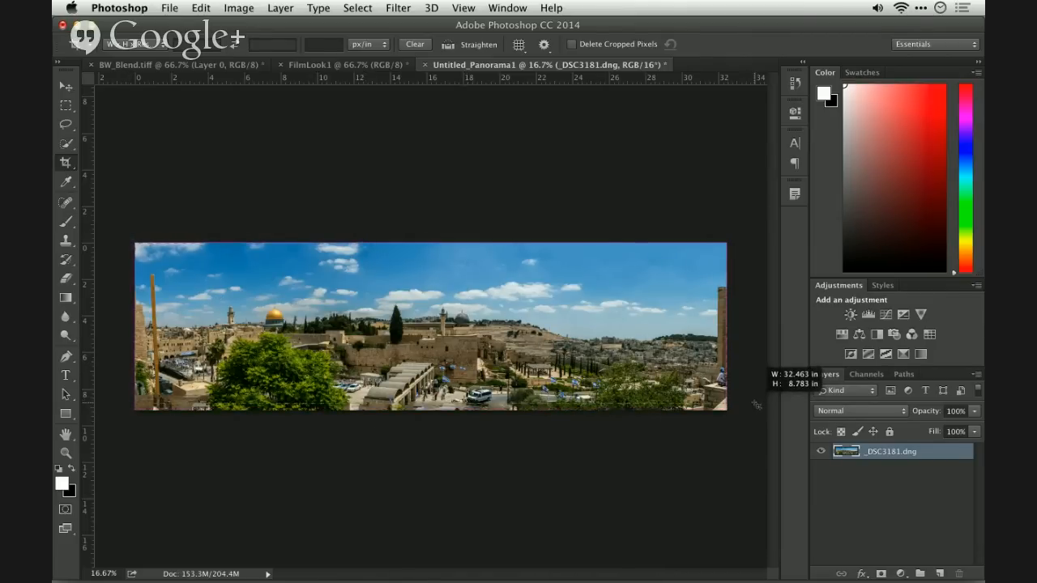
pyautogui.moveTo(756, 404); pyautogui.dragTo(756, 404)
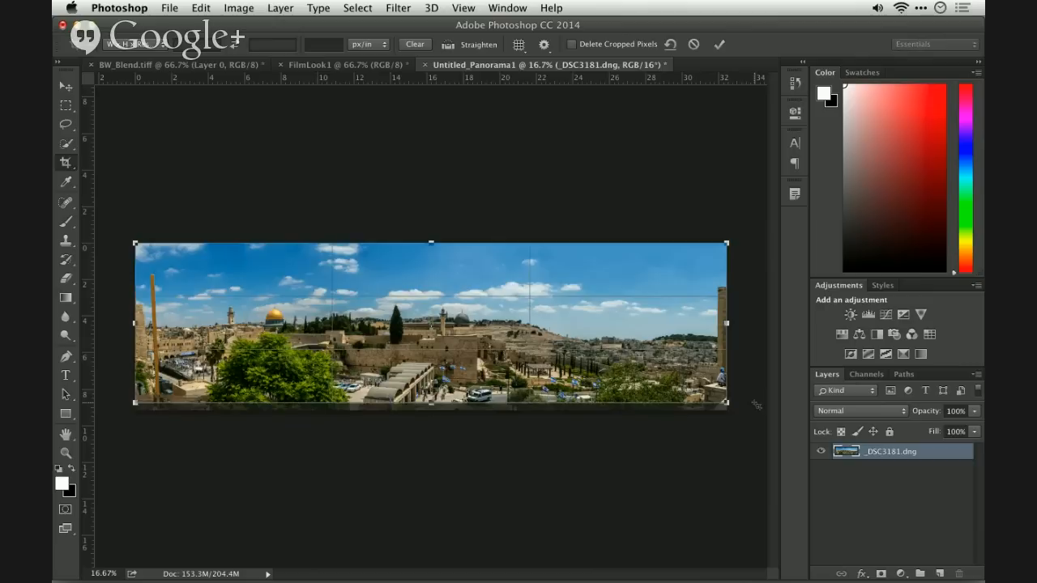
pyautogui.press('Return')
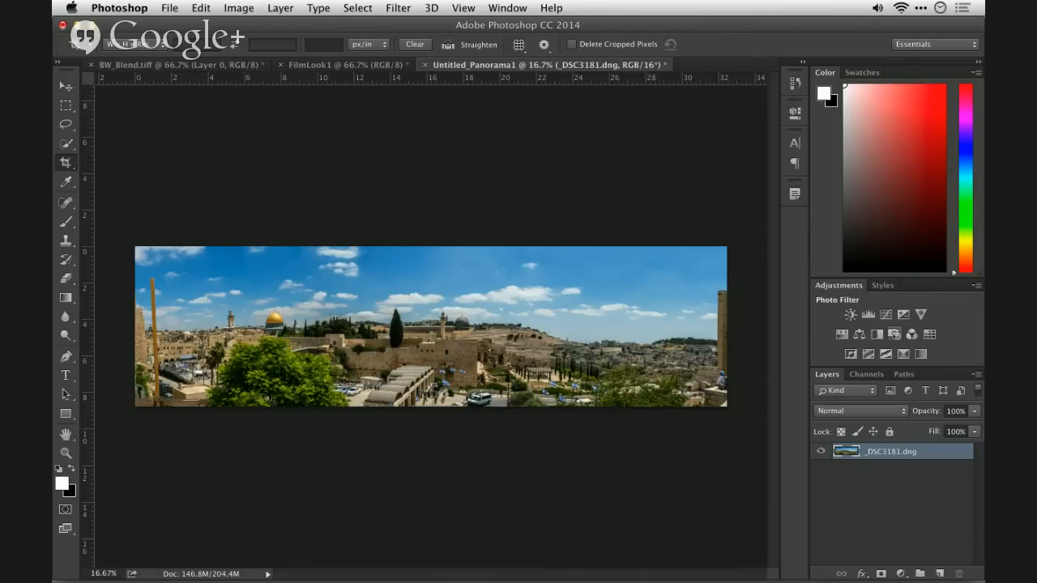
# - Add a Photo Filter adjustment layer, try Warming Filter (LBA), and choose Cooling Filter (80) at 34% density
pyautogui.click(895, 335)
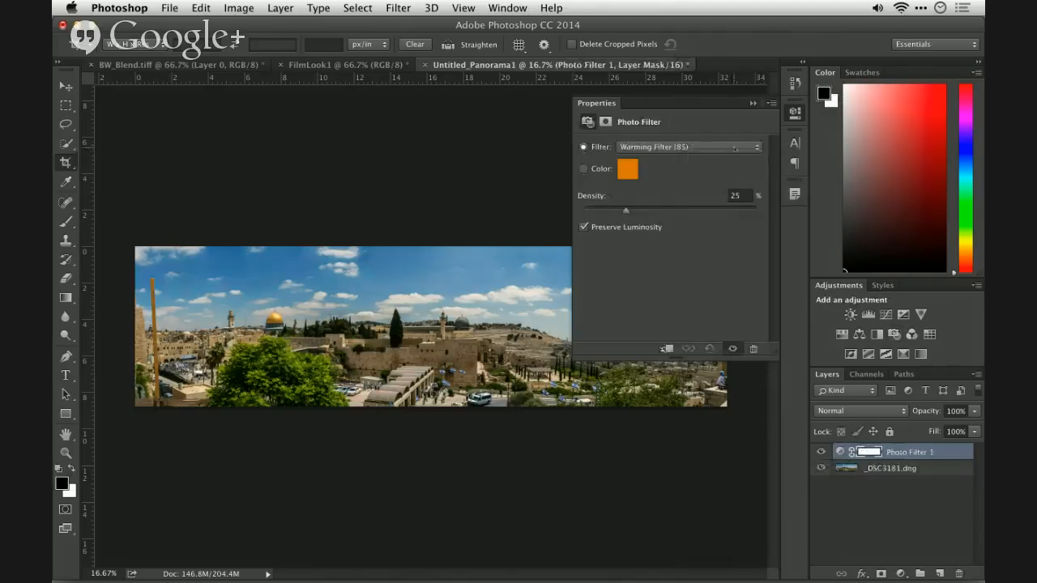
pyautogui.click(735, 148)
pyautogui.click(733, 157)
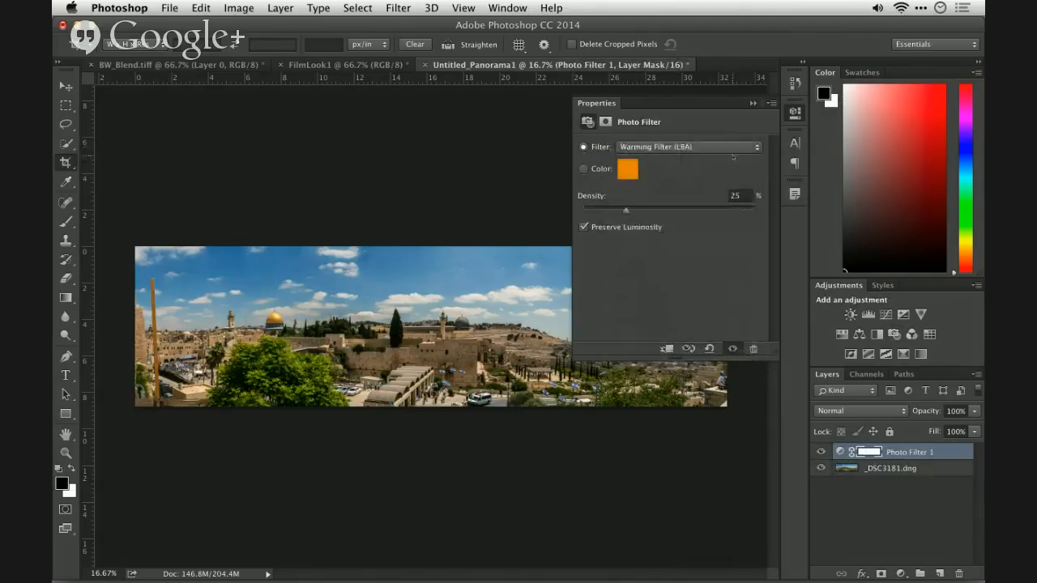
pyautogui.click(733, 149)
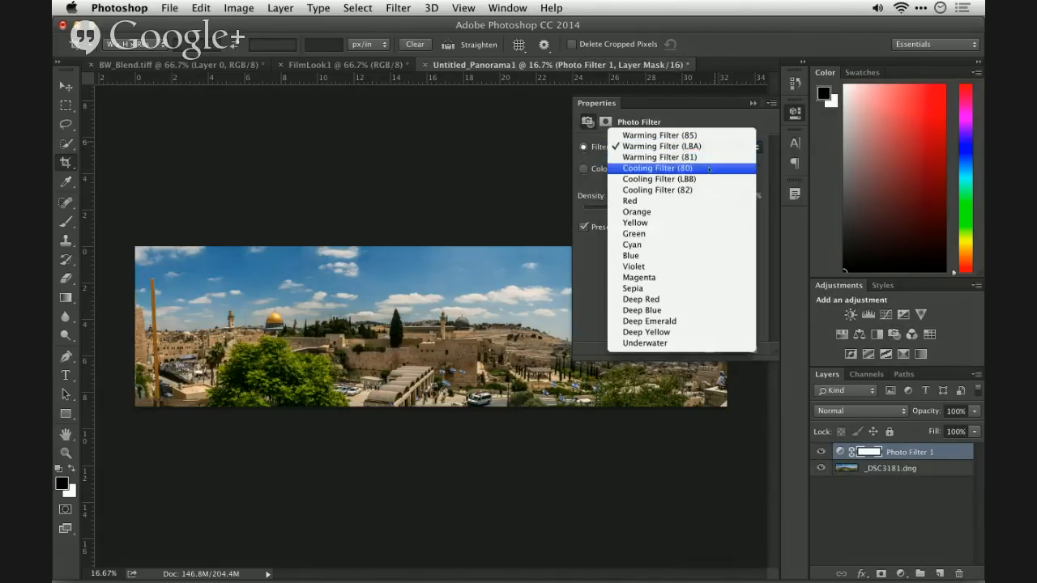
pyautogui.click(710, 168)
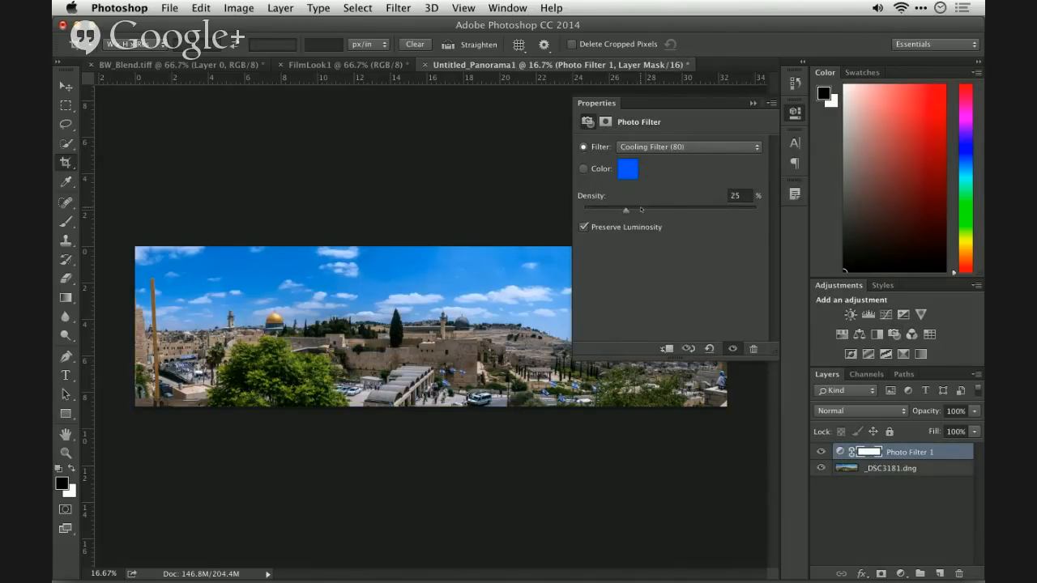
pyautogui.moveTo(642, 210); pyautogui.dragTo(642, 210)
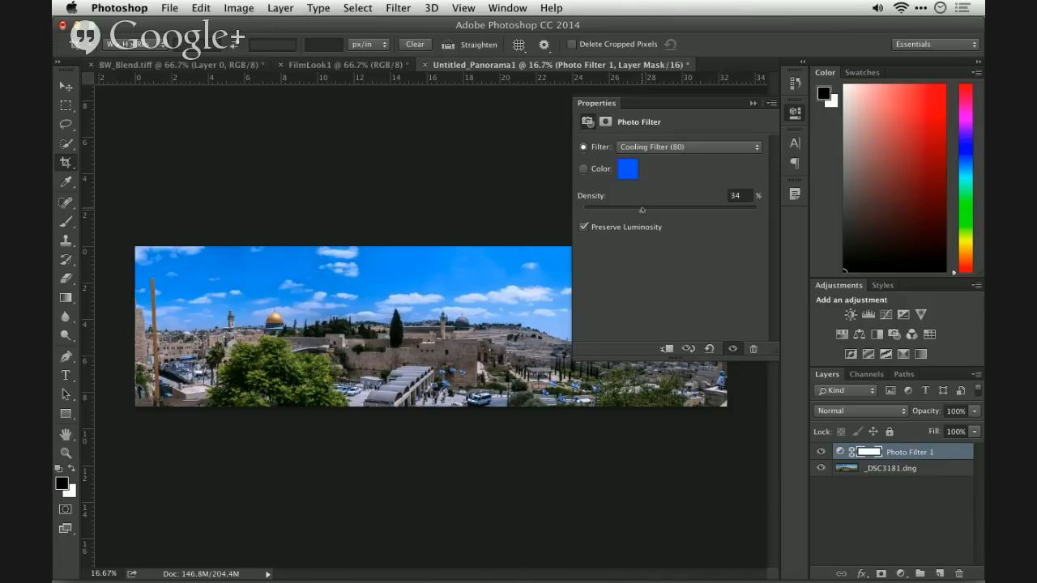
# - Try Cooling Filter (LBB) and Cooling Filter (82) on the photo filter layer, with the density at 27%
pyautogui.click(668, 147)
pyautogui.click(668, 157)
pyautogui.click(669, 147)
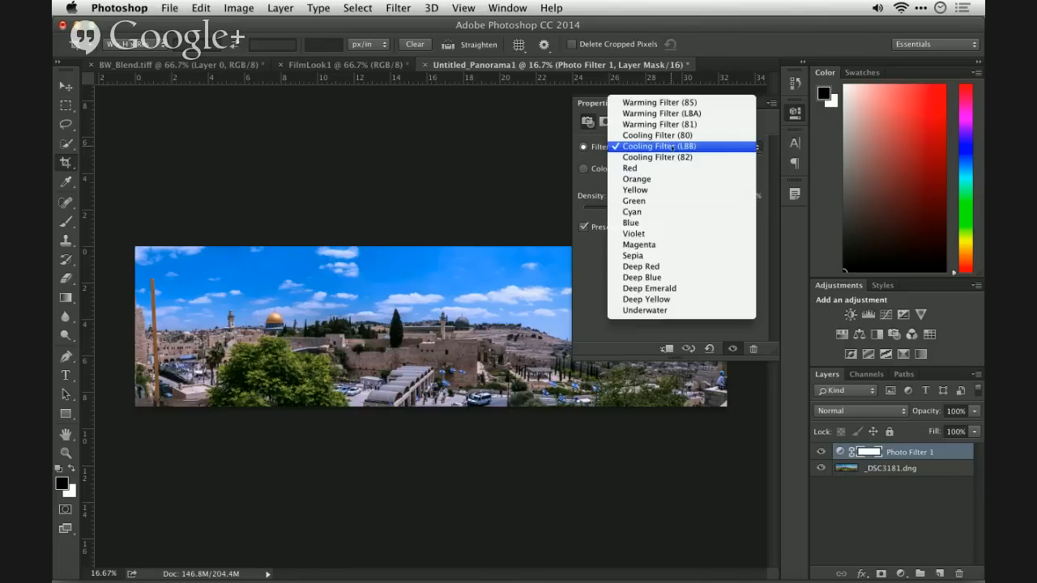
pyautogui.click(669, 157)
pyautogui.moveTo(632, 210); pyautogui.dragTo(630, 210)
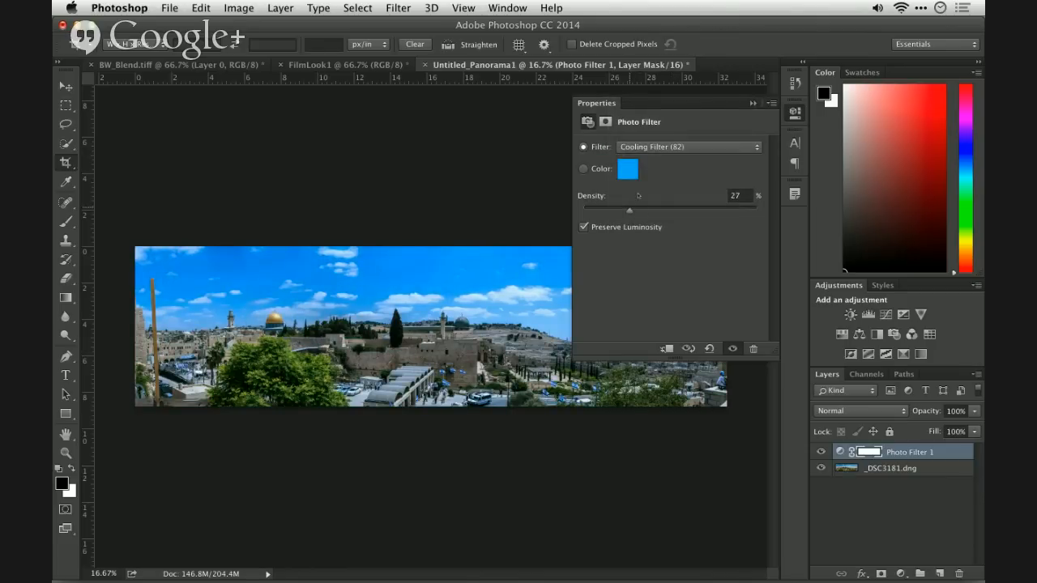
# - Set the photo filter layer to Cooling Filter (80) with a density of 22%
pyautogui.click(661, 149)
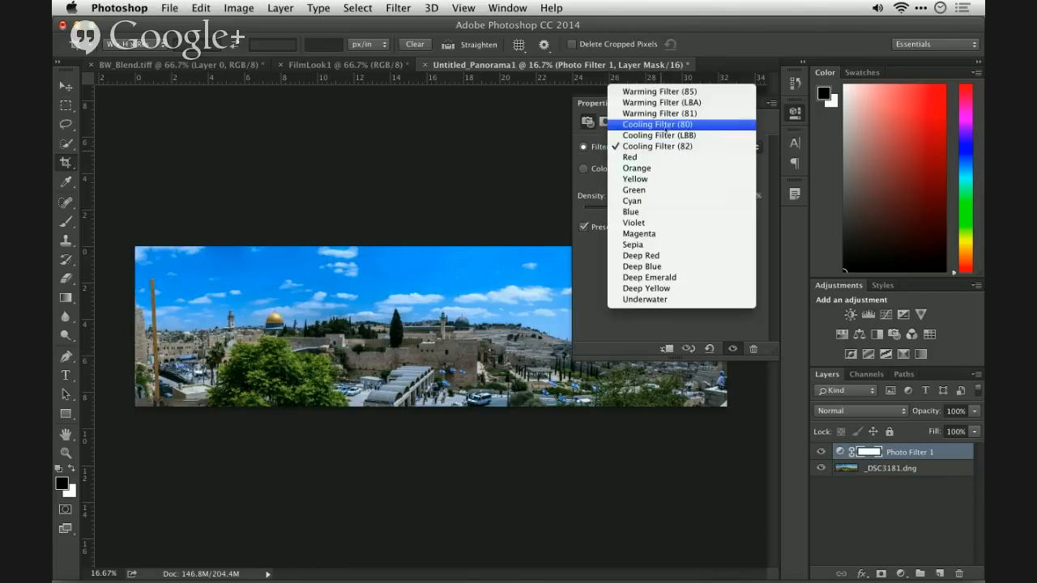
pyautogui.click(666, 125)
pyautogui.click(622, 209)
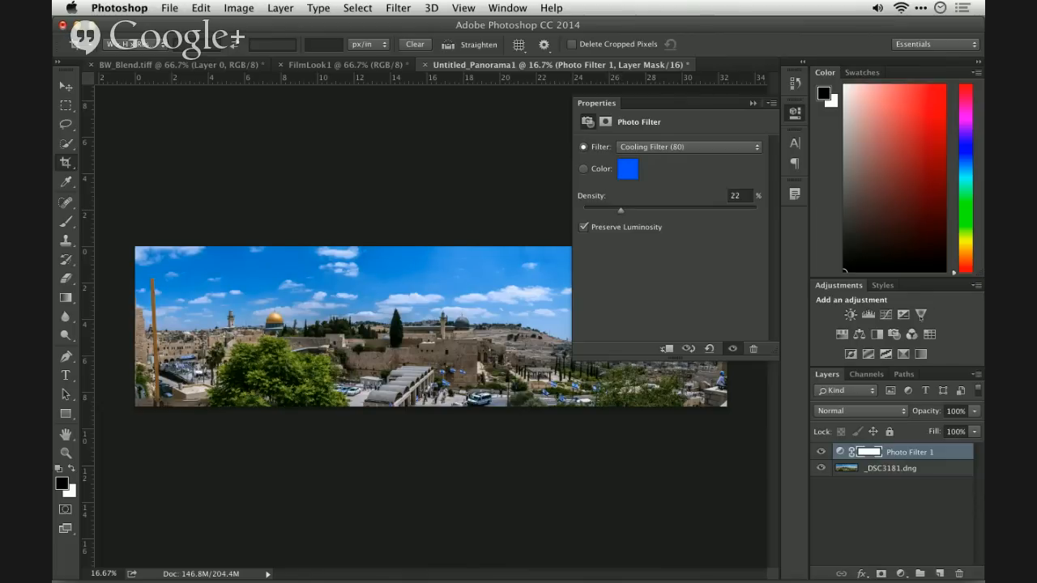
# - Add a Vibrance adjustment layer above the photo filter with vibrance set to +66
pyautogui.click(921, 314)
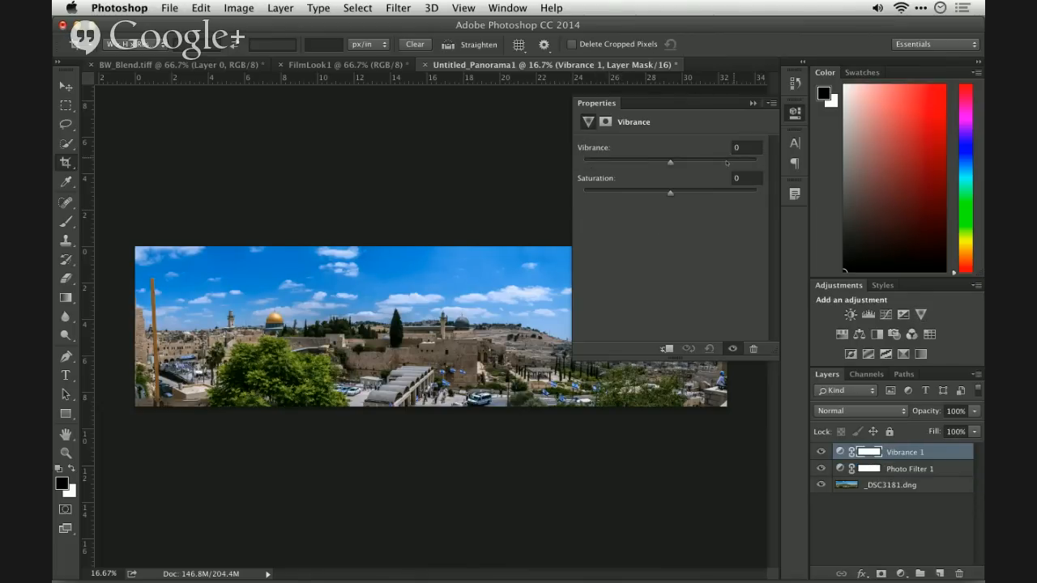
pyautogui.moveTo(727, 162); pyautogui.dragTo(719, 163)
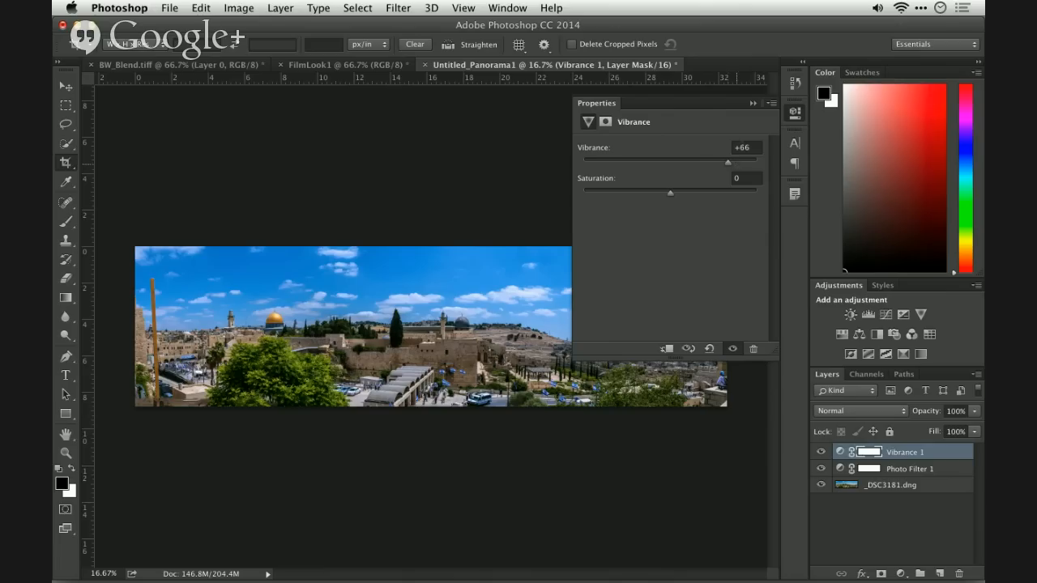
pyautogui.click(753, 103)
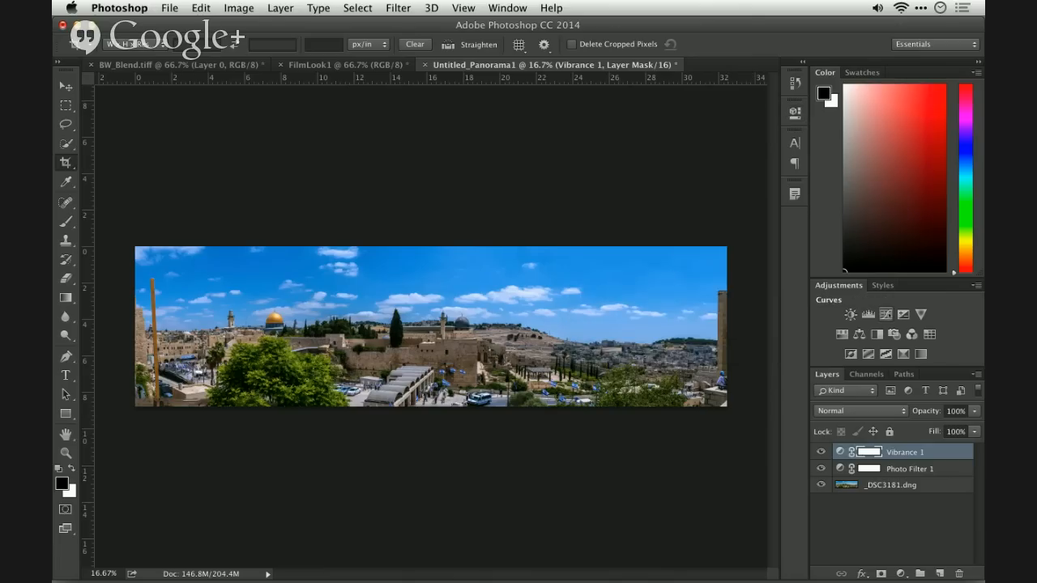
# - Add a Curves adjustment layer and auto-correct it using Enhance Per Channel Contrast with Snap Neutral Midtones enabled
pyautogui.click(885, 315)
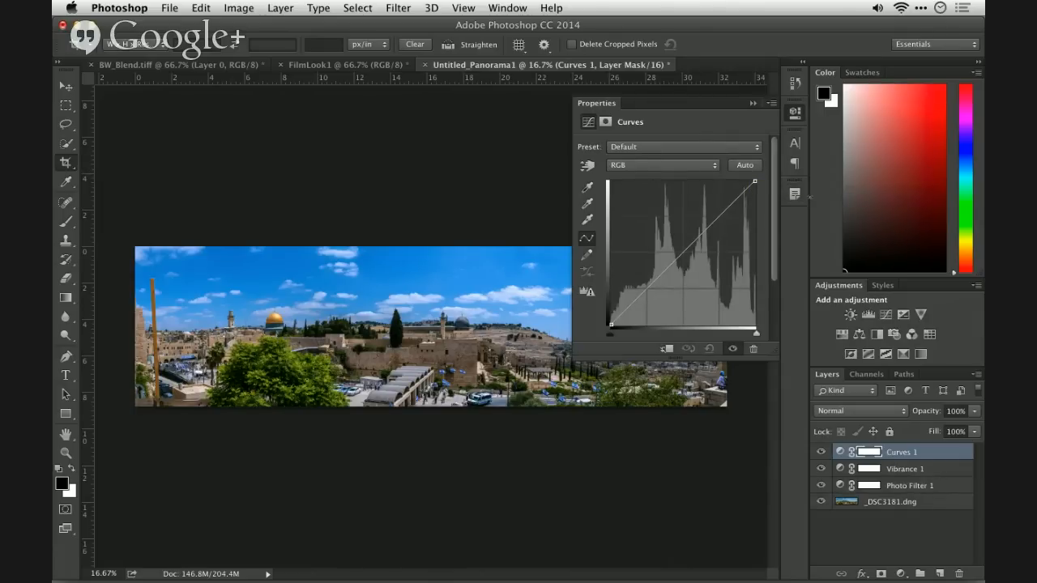
pyautogui.click(757, 169)
pyautogui.keyDown('alt'); pyautogui.click(749, 168); pyautogui.keyUp('alt')
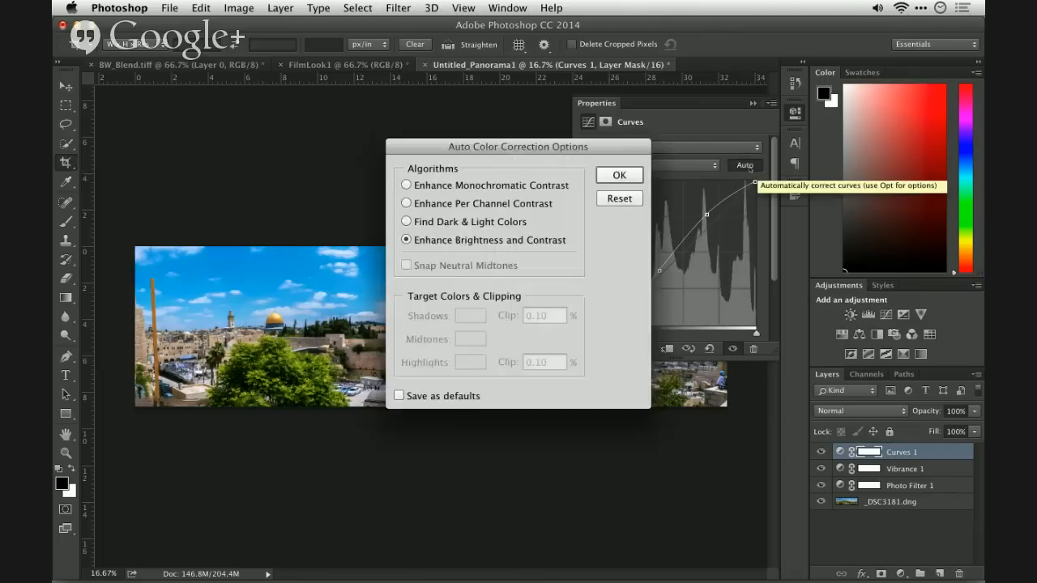
pyautogui.click(560, 186)
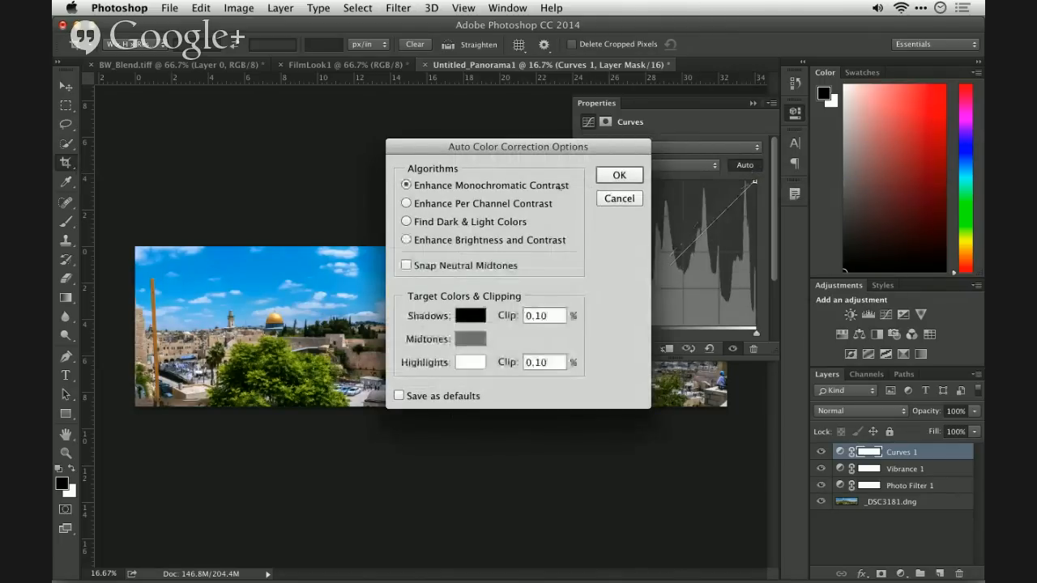
pyautogui.moveTo(555, 147); pyautogui.dragTo(720, 129)
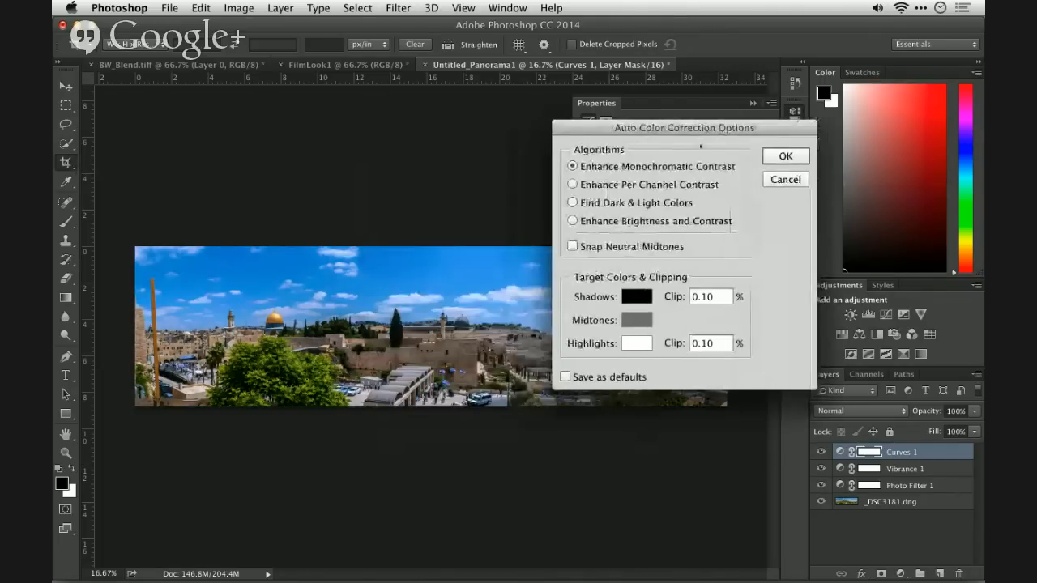
pyautogui.click(666, 185)
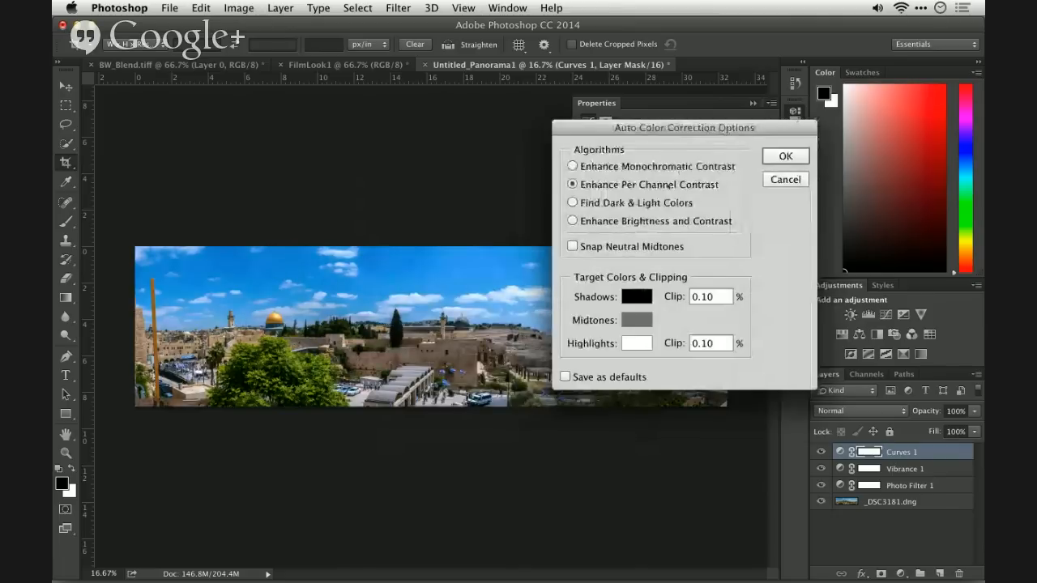
pyautogui.click(642, 247)
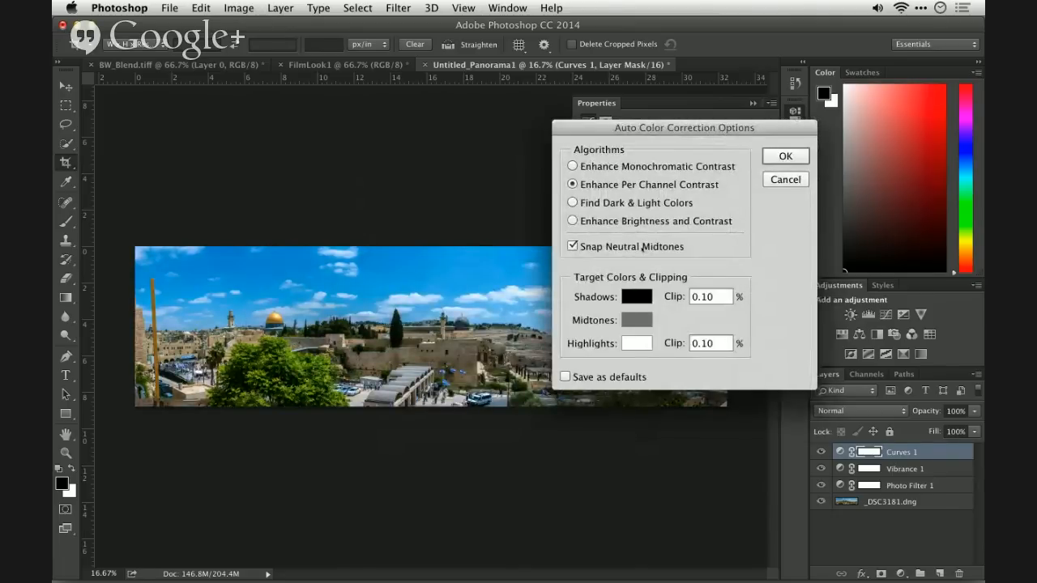
pyautogui.click(783, 157)
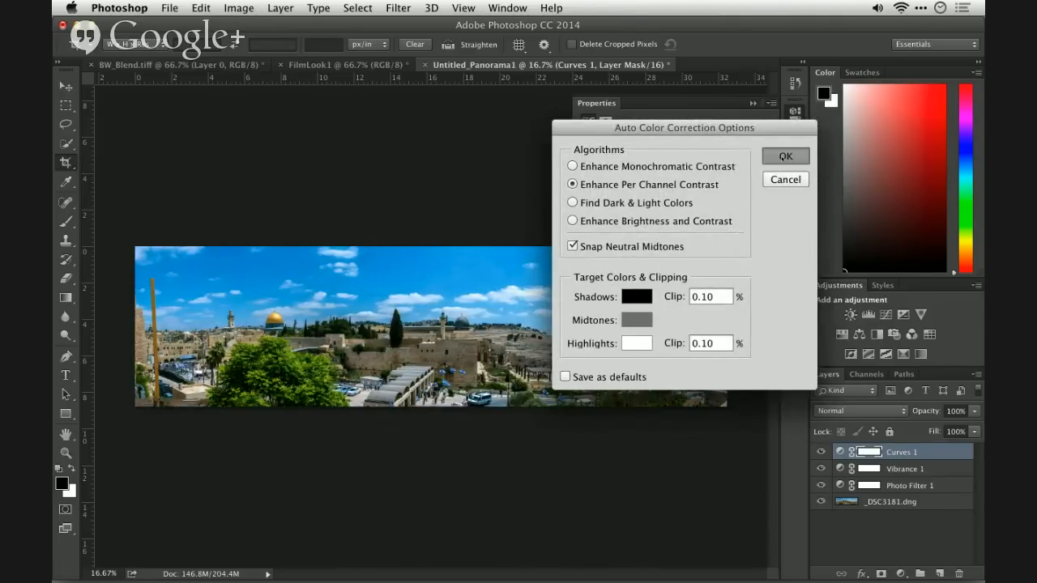
pyautogui.click(754, 103)
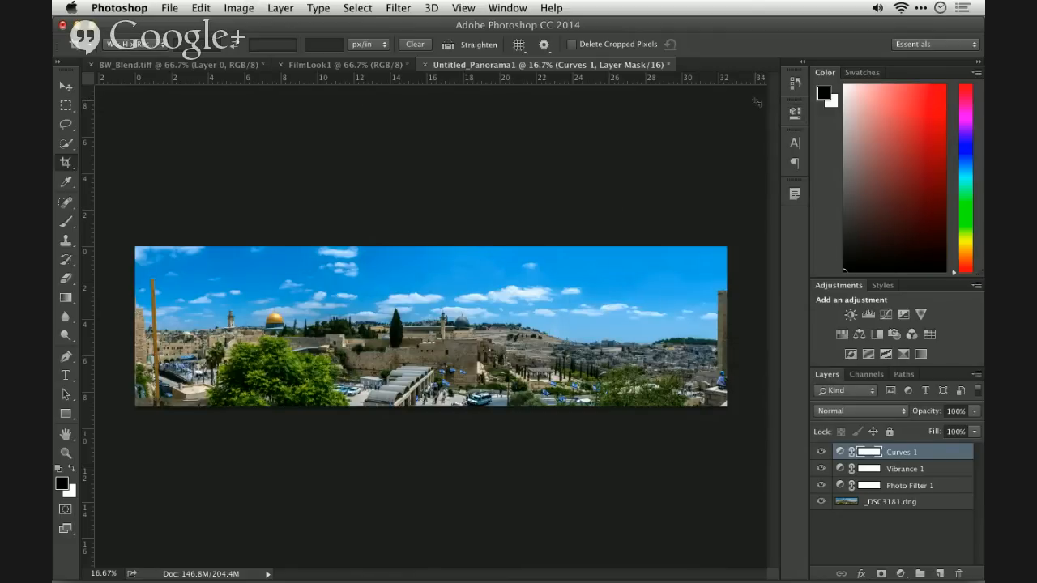
# - Hide the Curves, Vibrance and Photo Filter layers and show them again one by one to compare their effects
pyautogui.moveTo(819, 485); pyautogui.dragTo(819, 452)
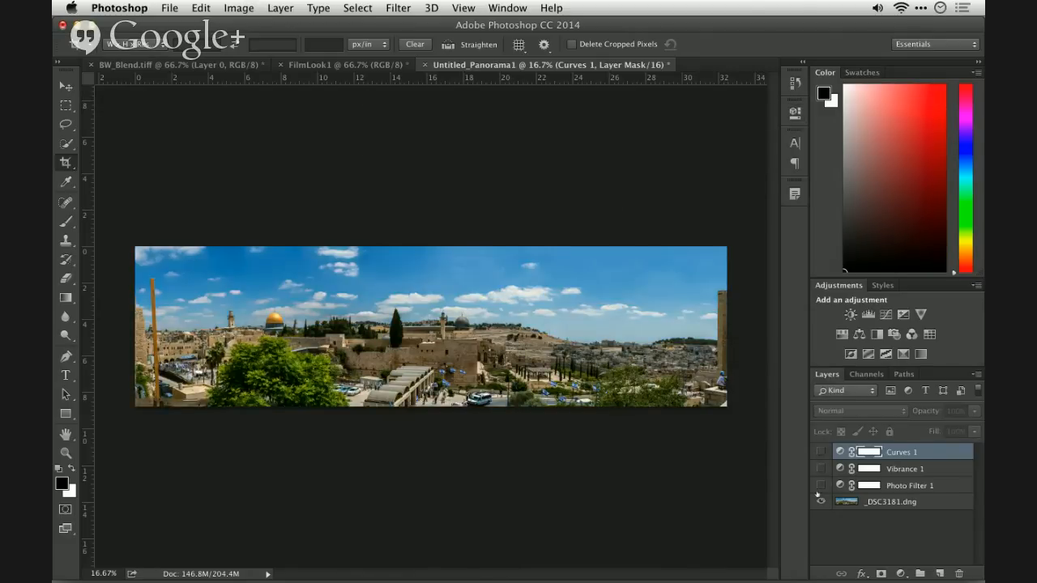
pyautogui.click(820, 486)
pyautogui.click(823, 468)
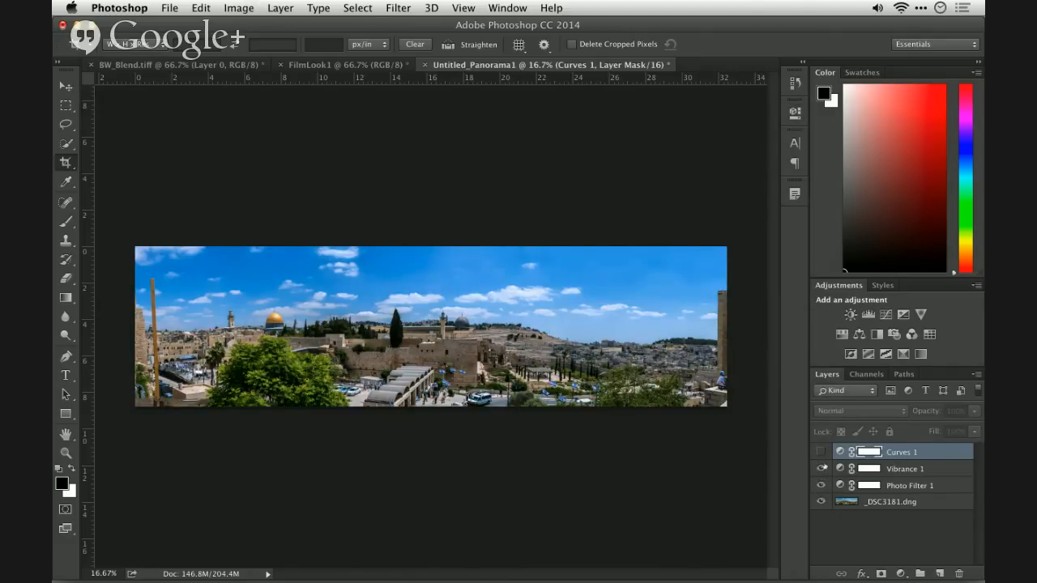
pyautogui.click(821, 451)
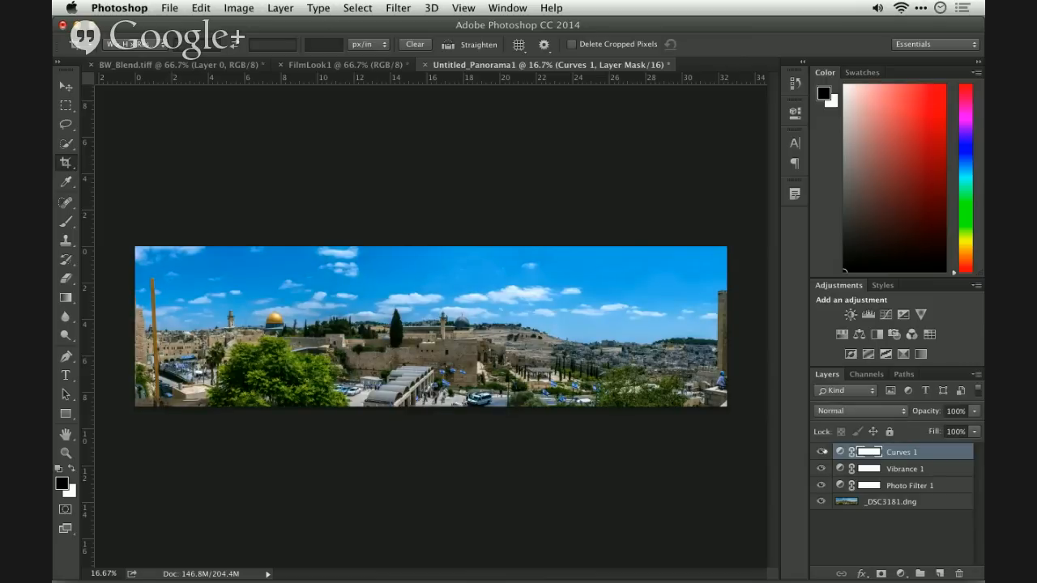
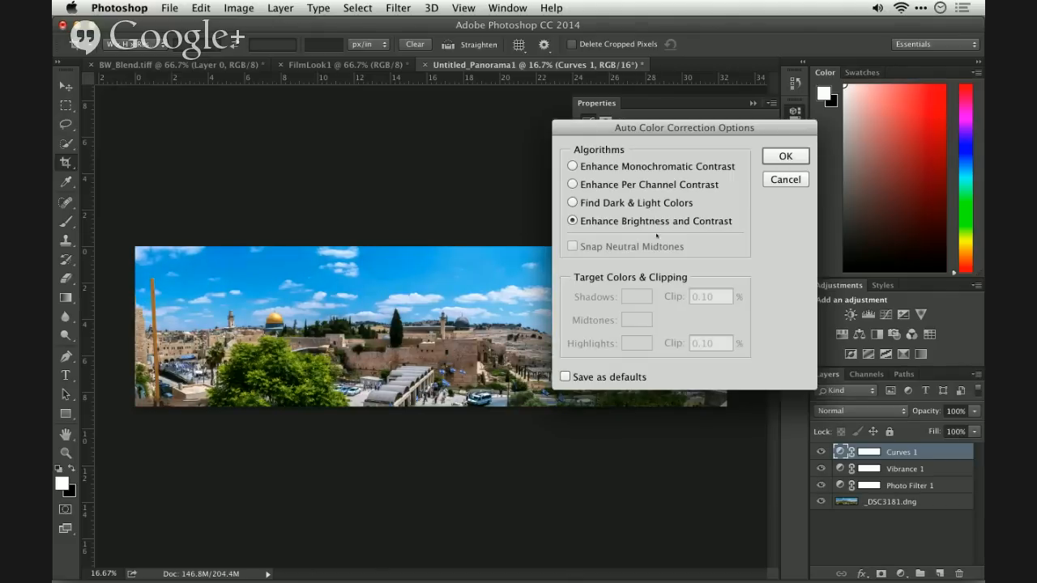
# - Discard the changed auto color correction options and hide the Curves 1 layer
pyautogui.click(785, 179)
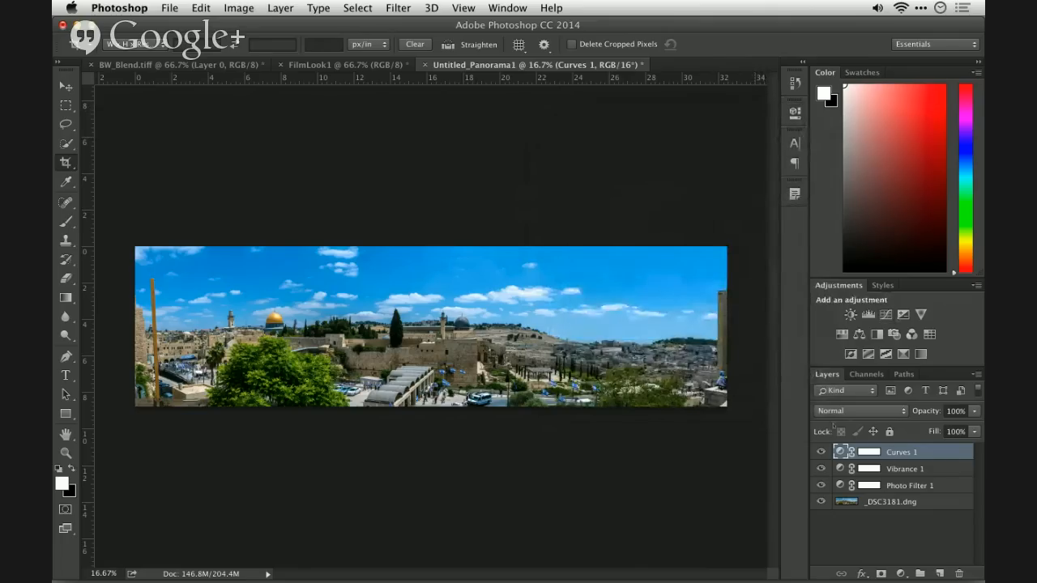
pyautogui.click(822, 452)
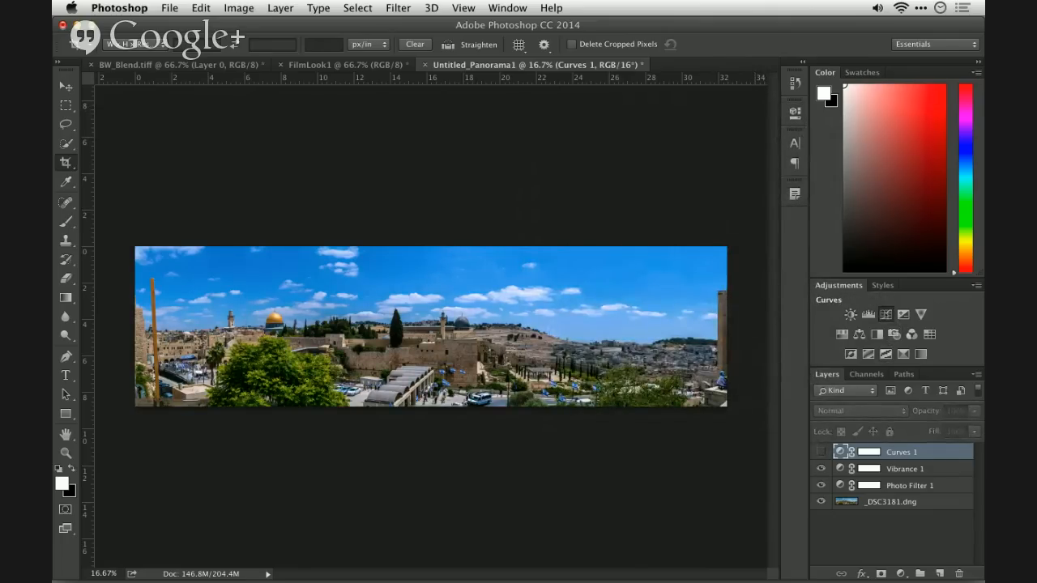
# - Add a second Curves adjustment layer above the first one and hide it
pyautogui.click(886, 315)
pyautogui.click(886, 315)
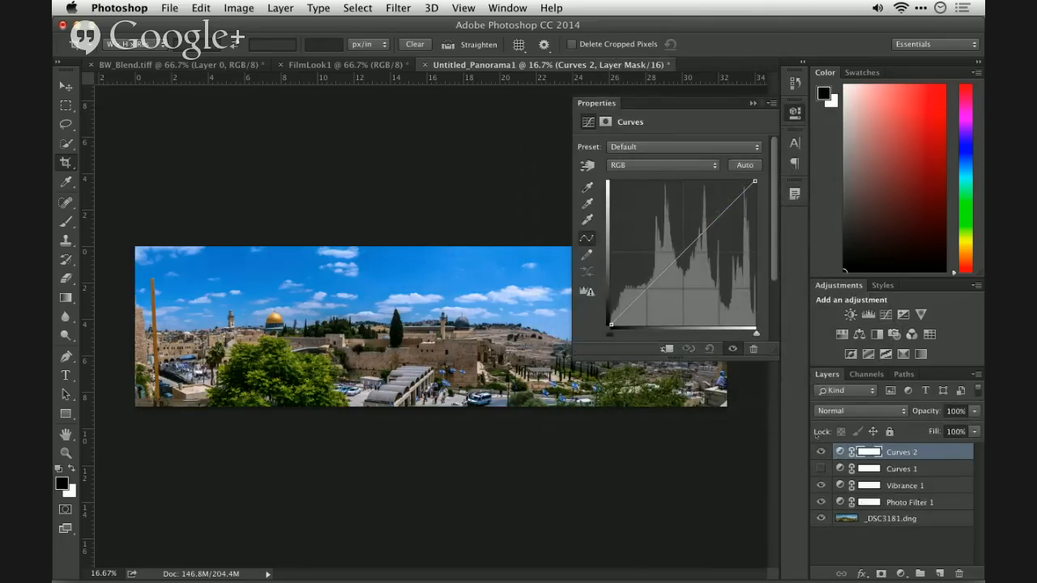
pyautogui.click(820, 452)
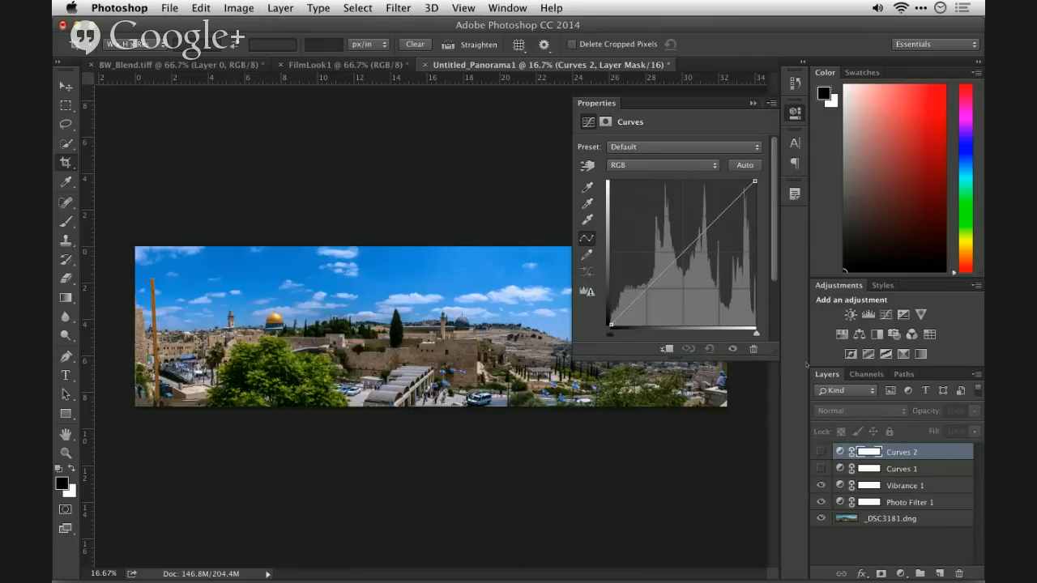
pyautogui.click(753, 103)
# - Add a Levels adjustment layer and auto-correct it using Enhance Per Channel Contrast with Snap Neutral Midtones enabled
pyautogui.click(868, 314)
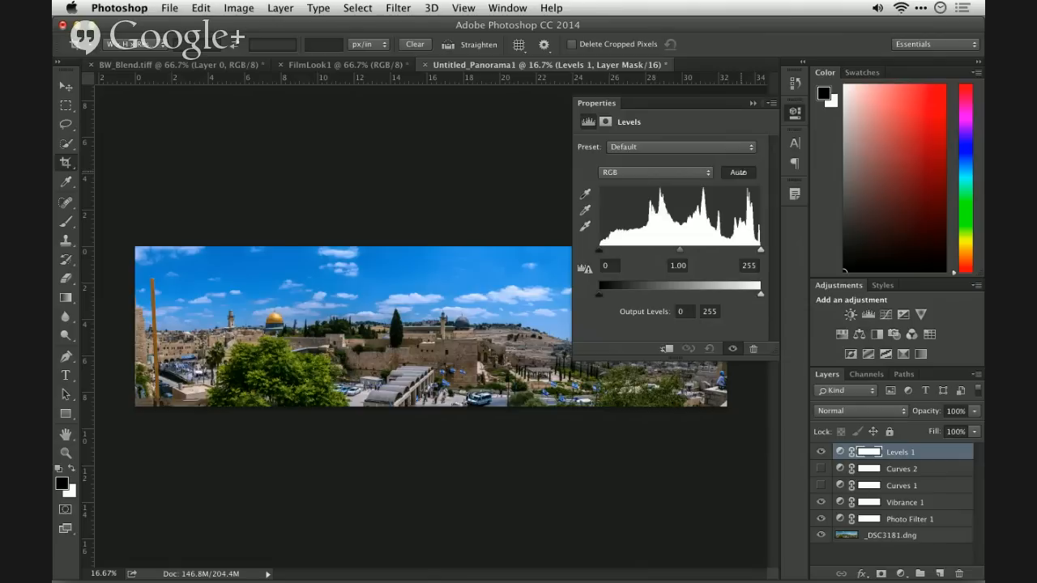
pyautogui.keyDown('alt'); pyautogui.click(738, 172); pyautogui.keyUp('alt')
pyautogui.click(669, 167)
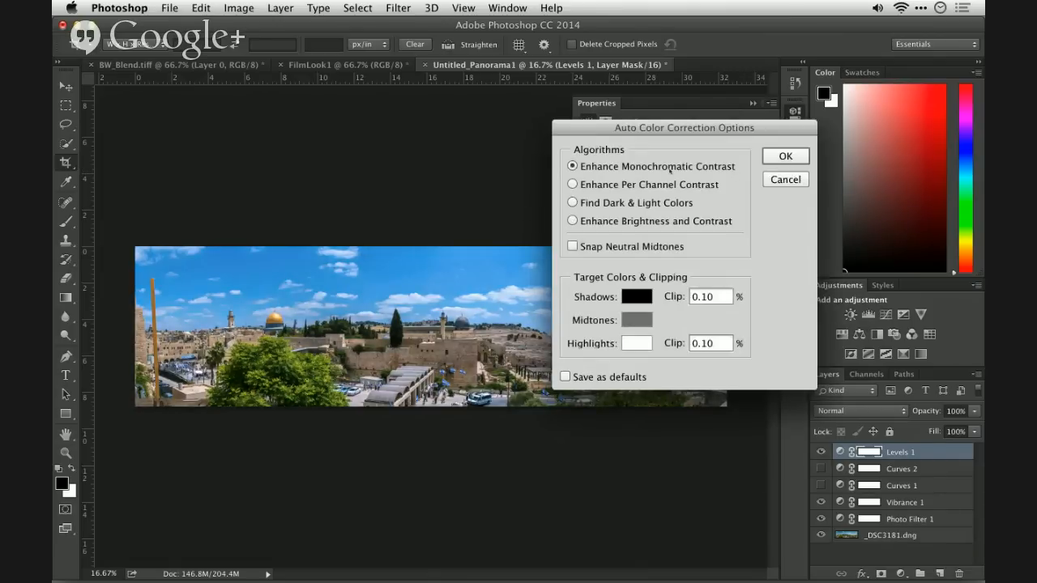
pyautogui.click(644, 247)
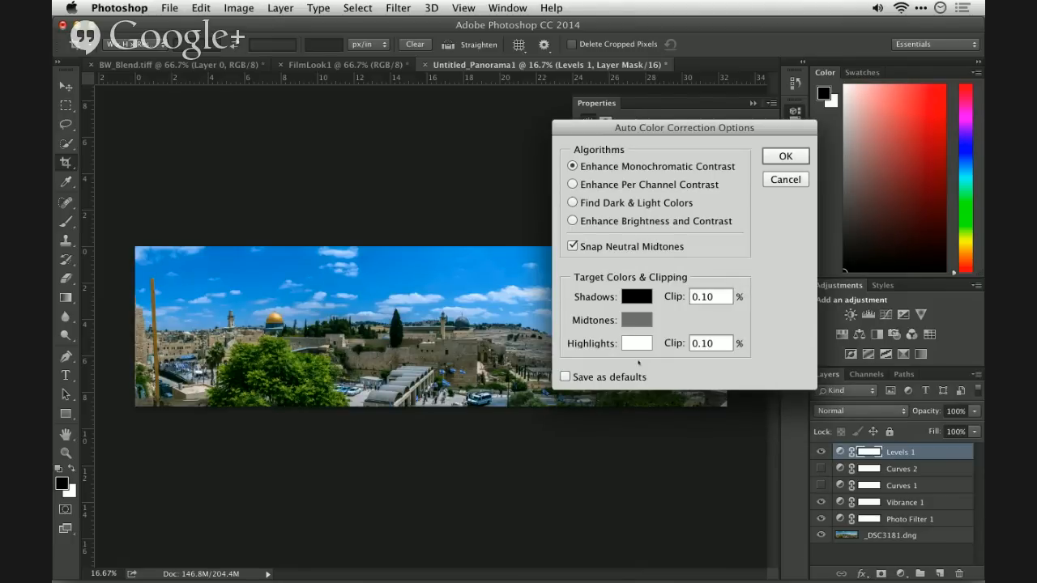
pyautogui.click(632, 204)
pyautogui.click(626, 221)
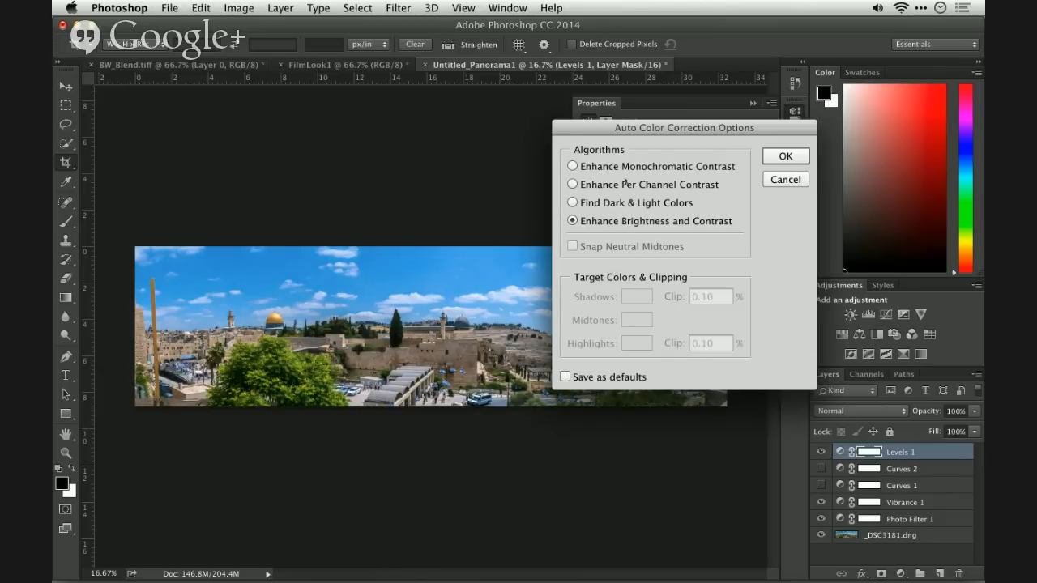
pyautogui.click(623, 184)
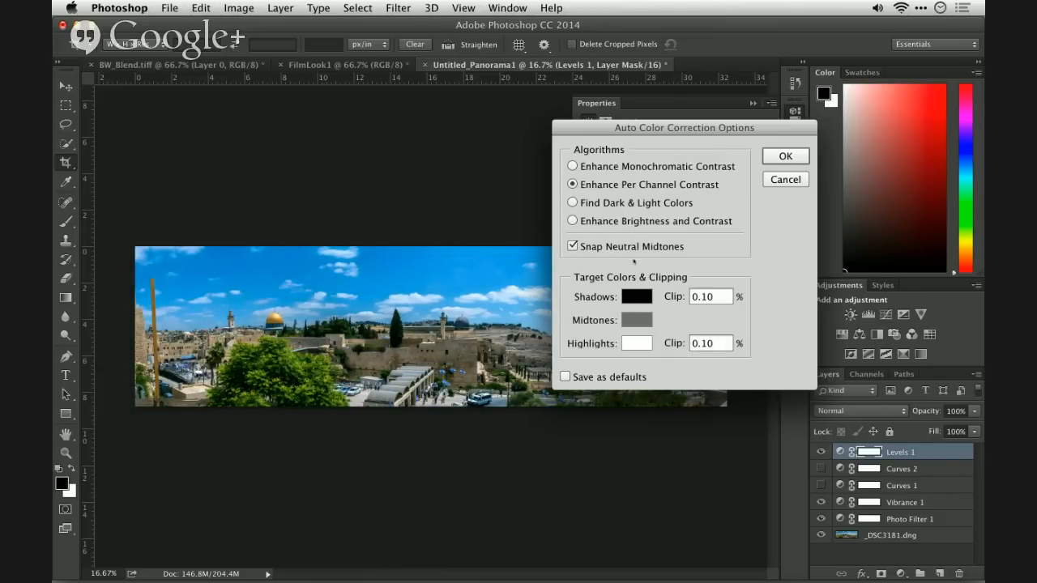
pyautogui.click(775, 161)
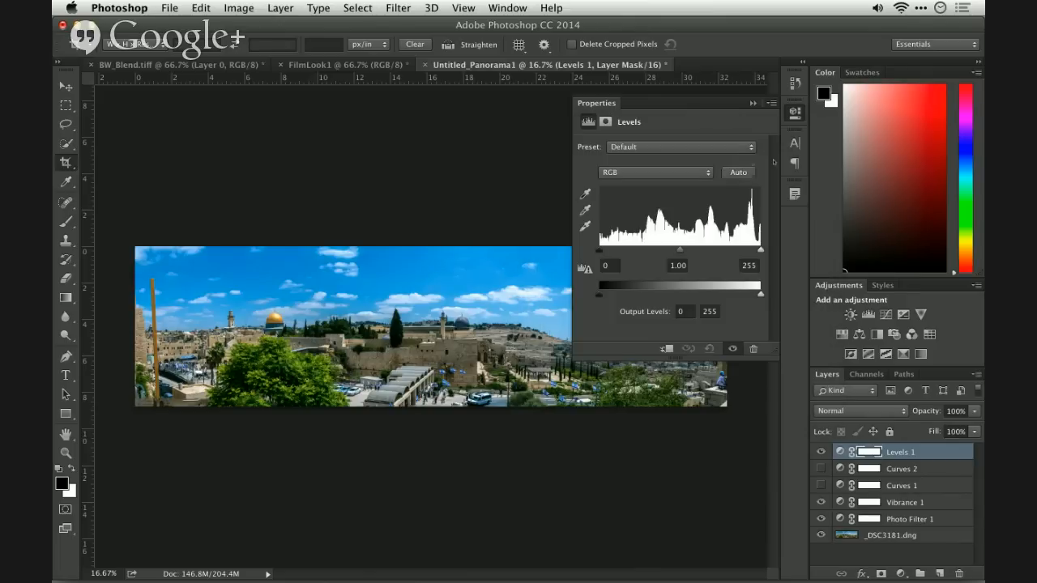
pyautogui.click(752, 104)
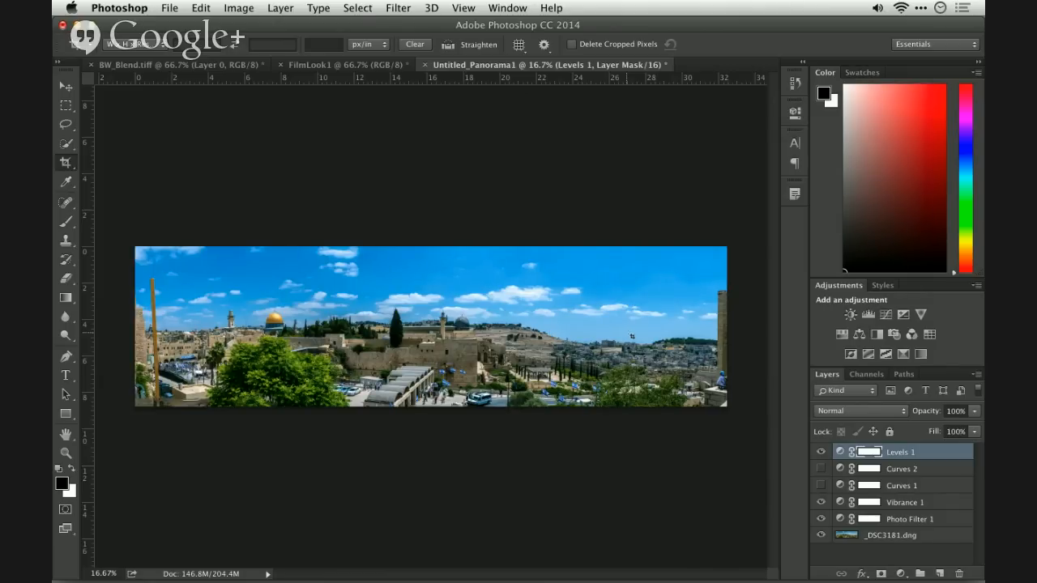
# - Examine the Levels layer's automatic adjustments in the RGB, Red, Green and Blue channels
pyautogui.click(870, 375)
pyautogui.click(831, 376)
pyautogui.doubleClick(840, 452)
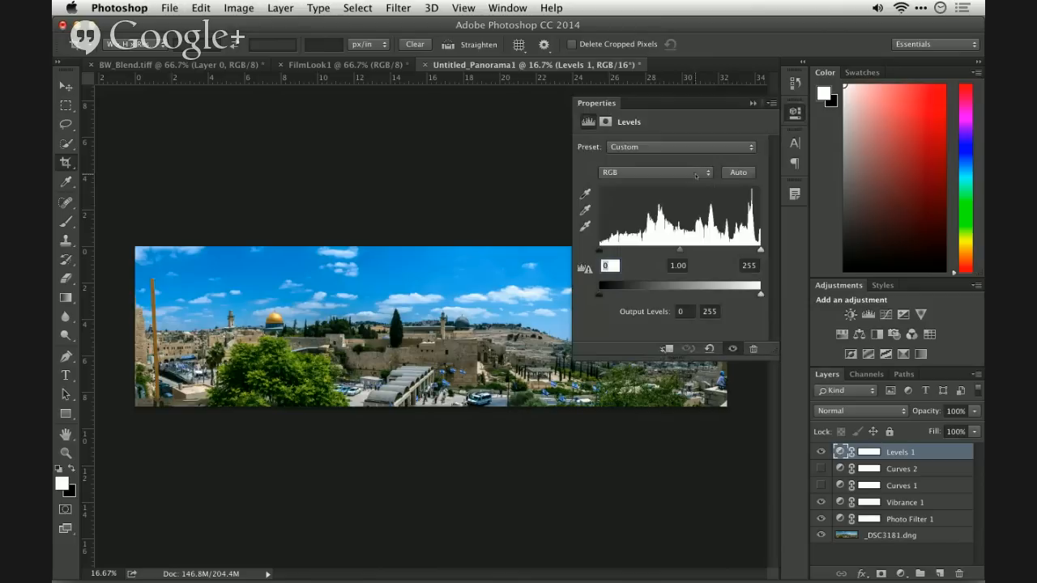
pyautogui.click(695, 174)
pyautogui.click(696, 182)
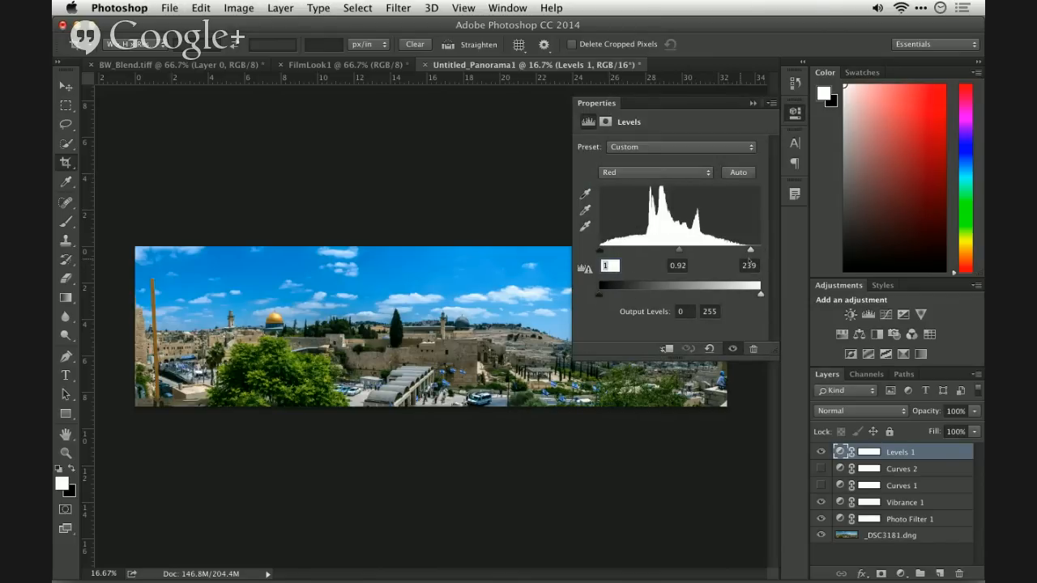
pyautogui.click(664, 173)
pyautogui.click(663, 183)
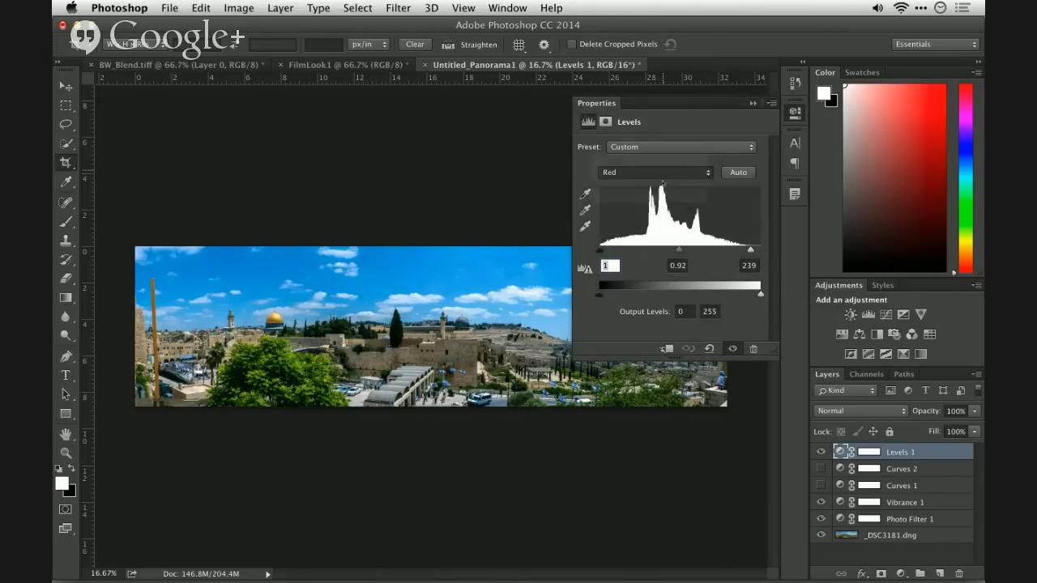
pyautogui.click(662, 173)
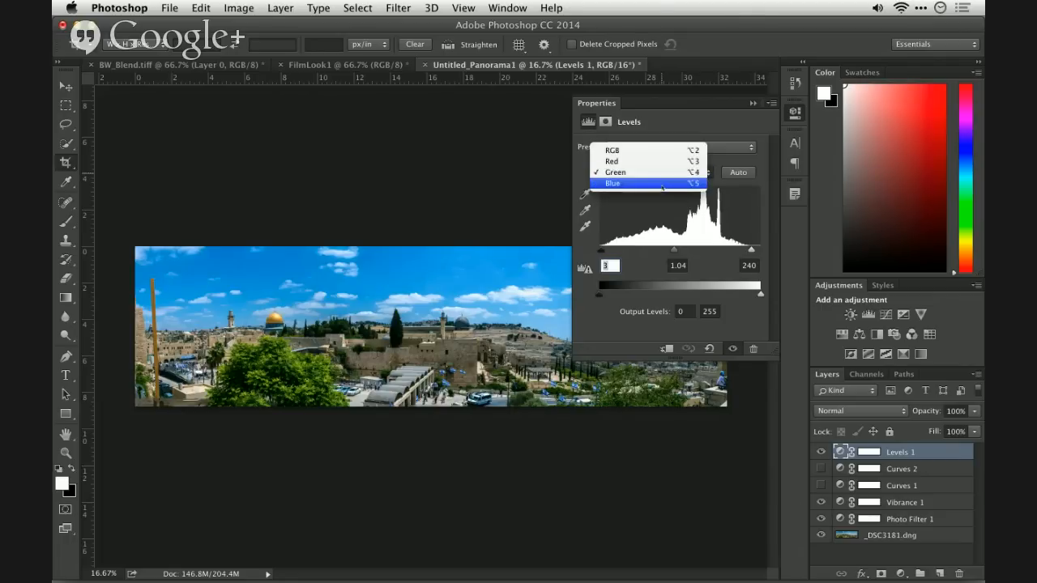
pyautogui.click(662, 183)
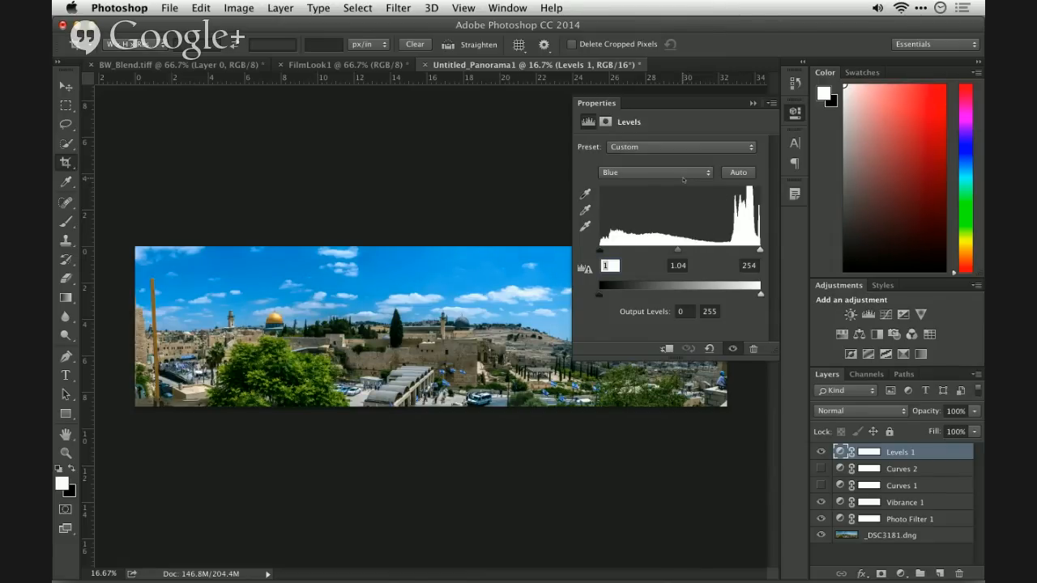
pyautogui.click(752, 102)
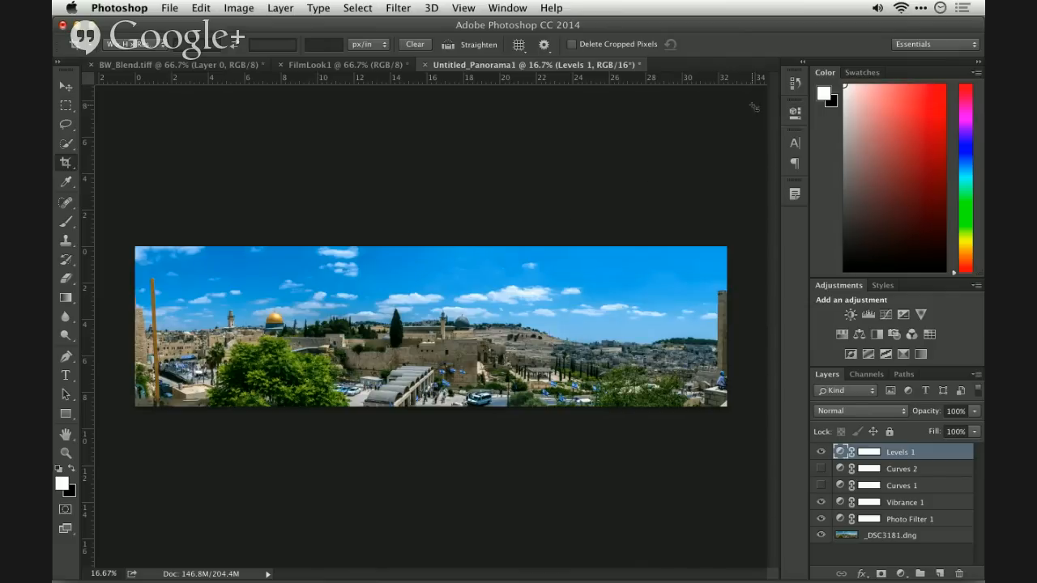
pyautogui.press('super')
pyautogui.press('super+w')
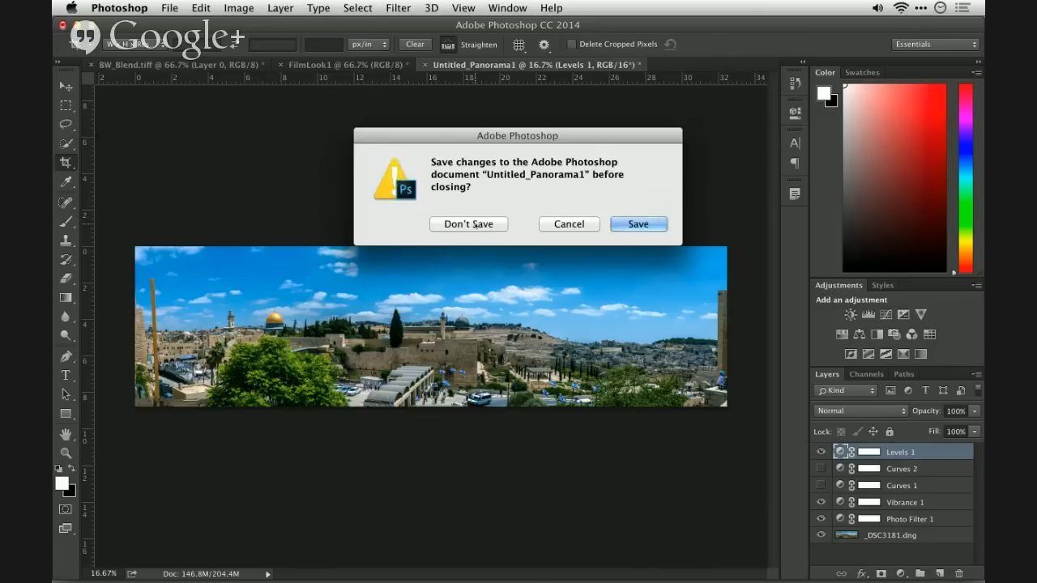
pyautogui.click(591, 224)
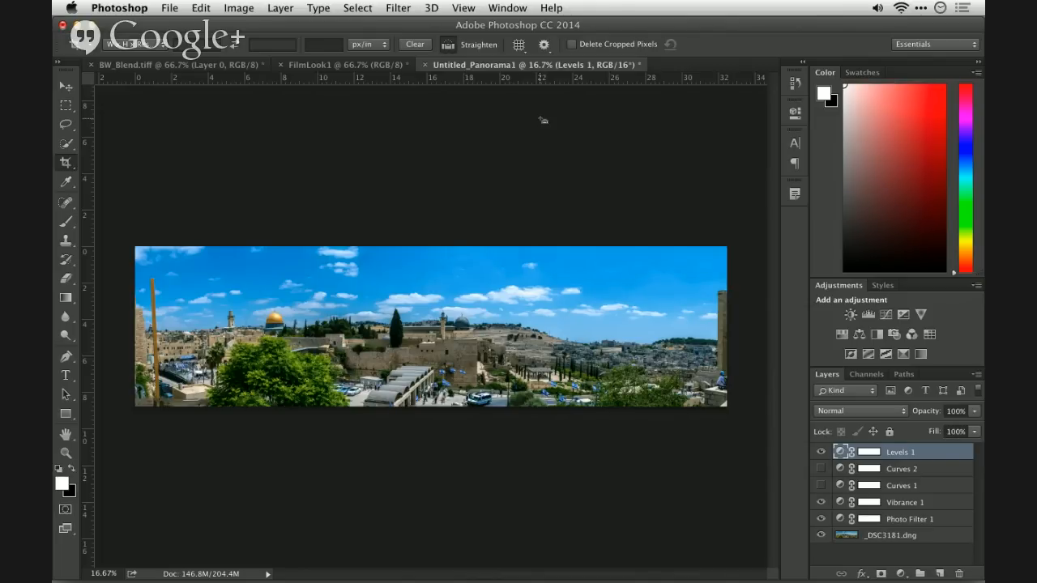
# - Switch to Adobe Bridge, go up to the Demo_PS Show folder and open BlurLab.tif in Photoshop
pyautogui.press('super+Tab')
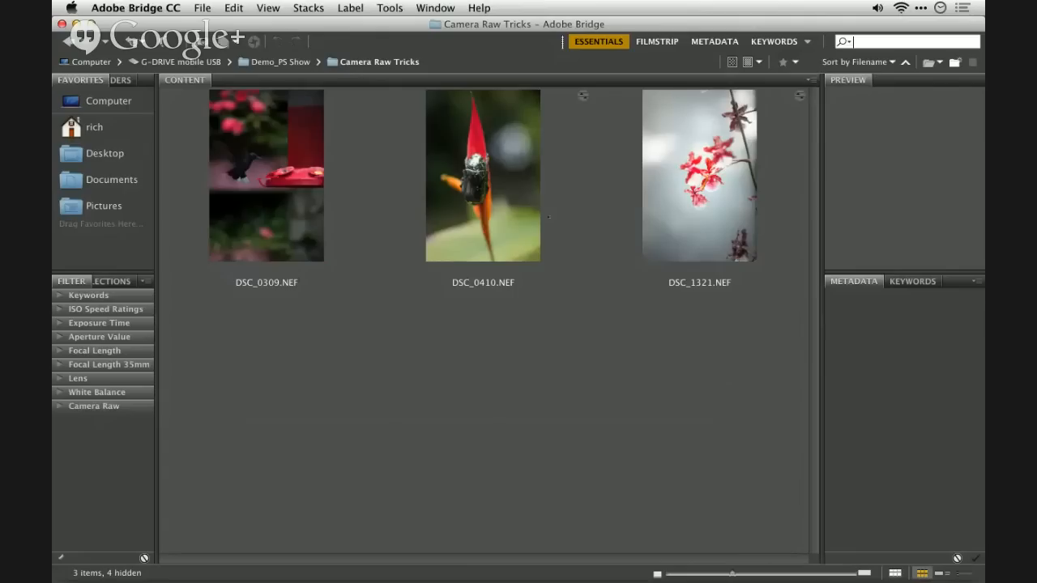
pyautogui.press('super+Tab')
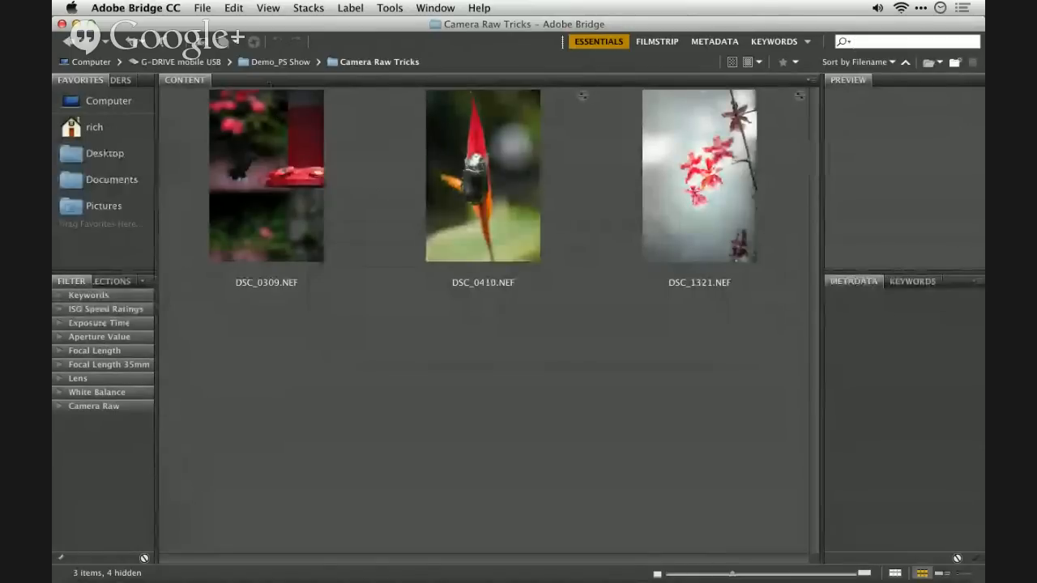
pyautogui.press('super+Tab')
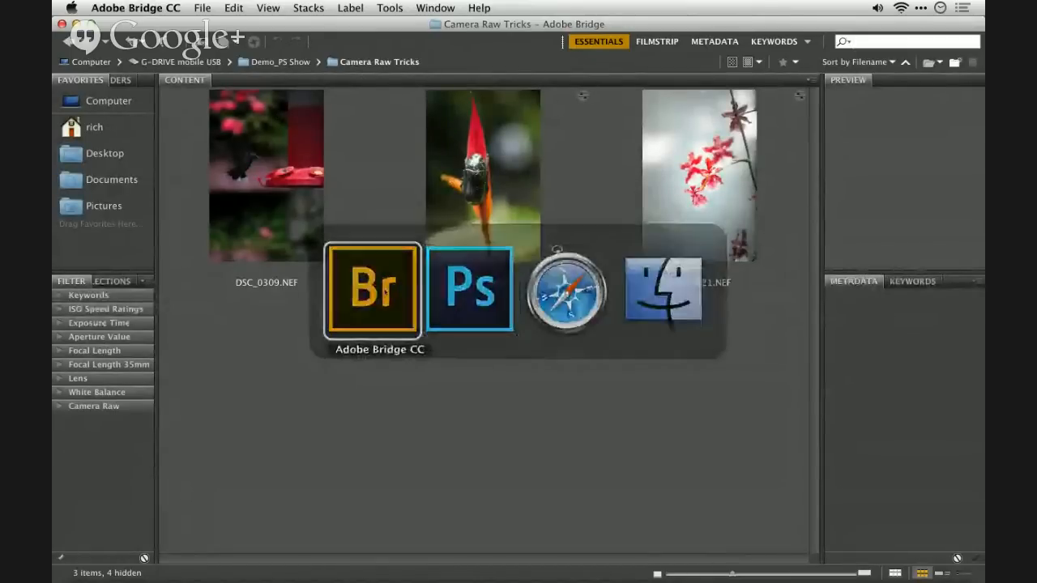
pyautogui.click(443, 229)
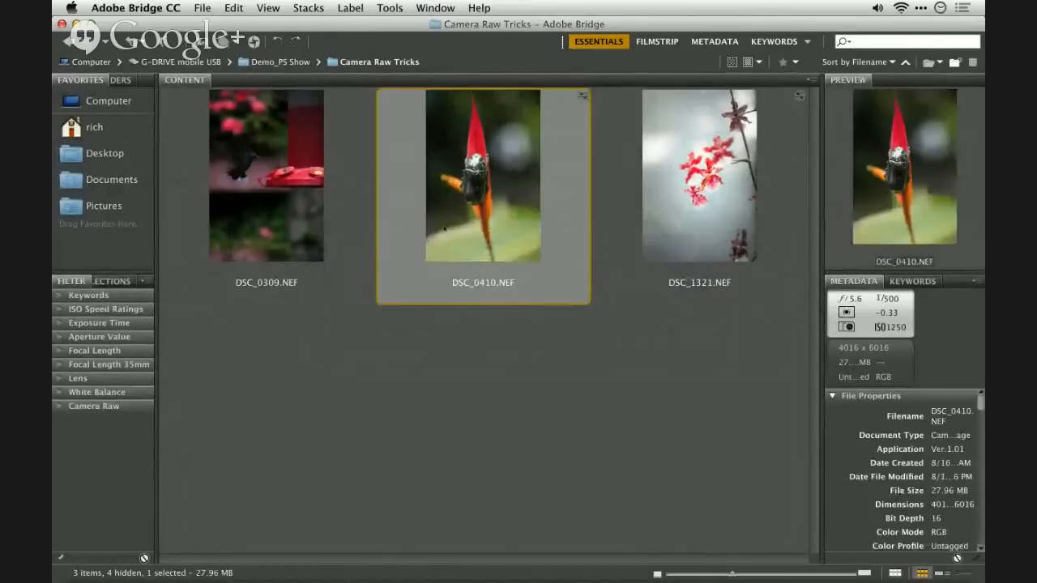
pyautogui.press('super+Up')
pyautogui.click(267, 203)
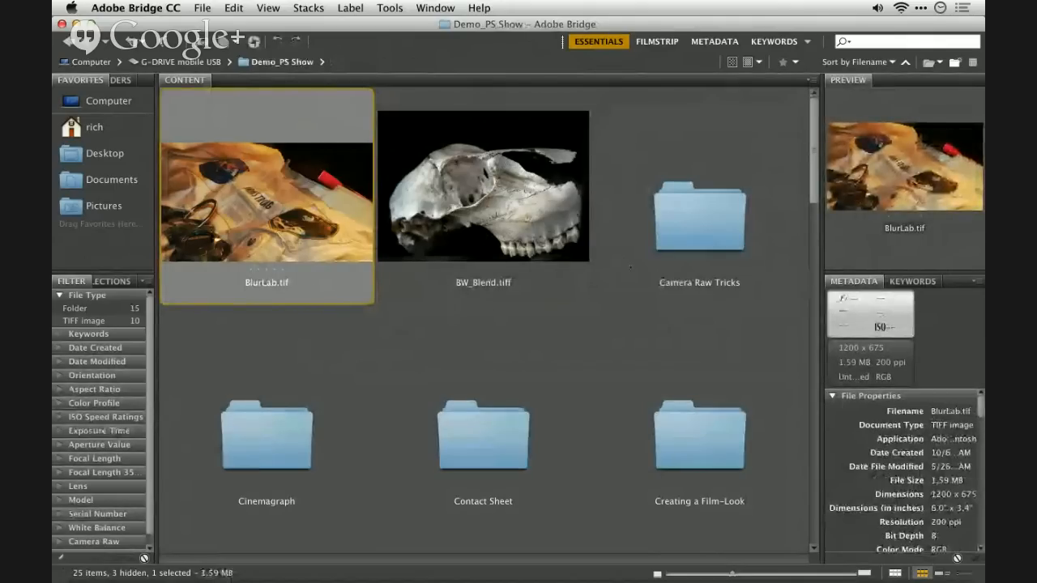
pyautogui.scroll(-8, 486, 316)
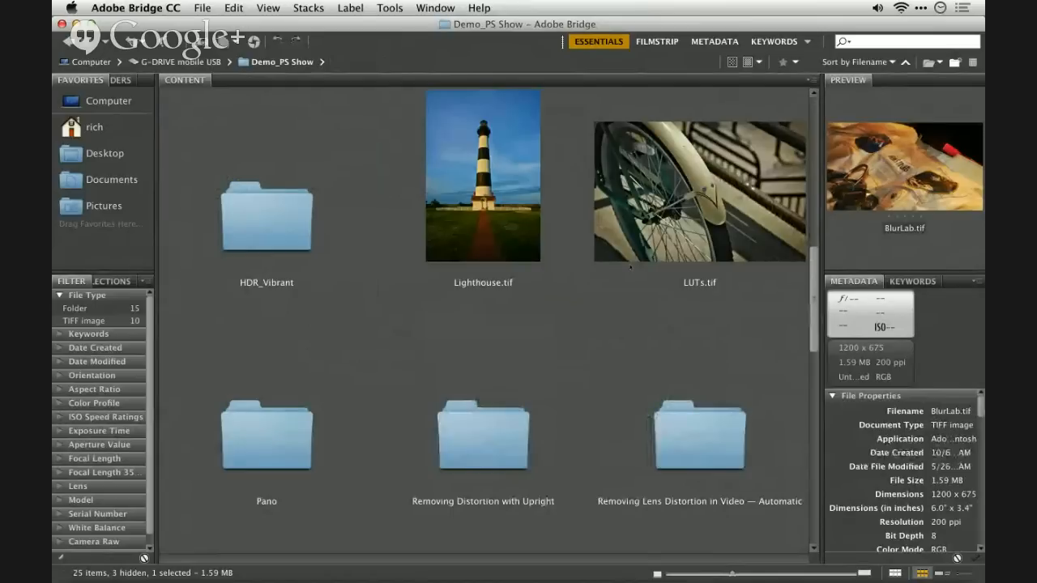
pyautogui.scroll(-8, 486, 316)
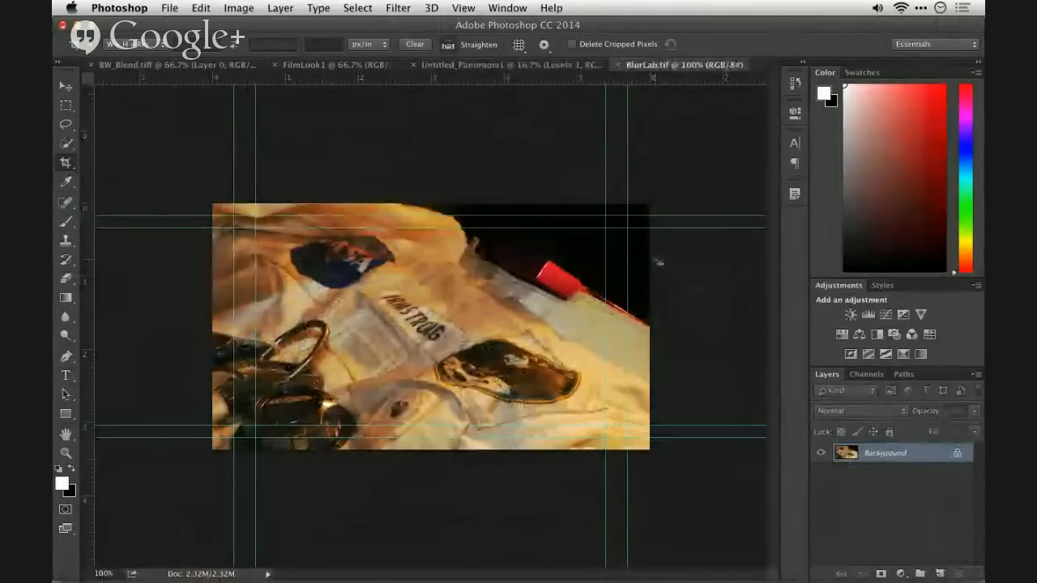
pyautogui.press('super+Tab')
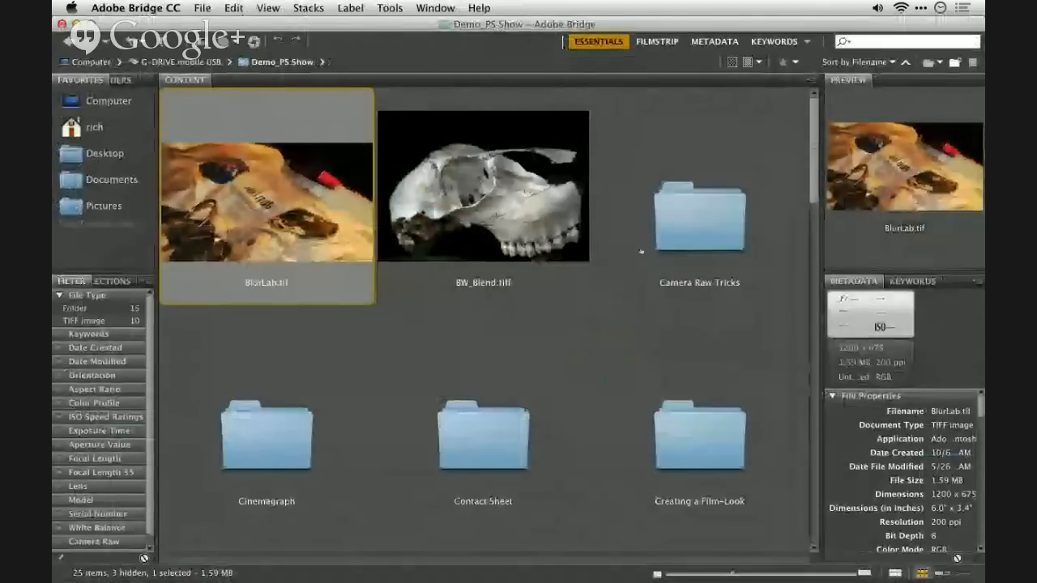
pyautogui.press('super+Tab')
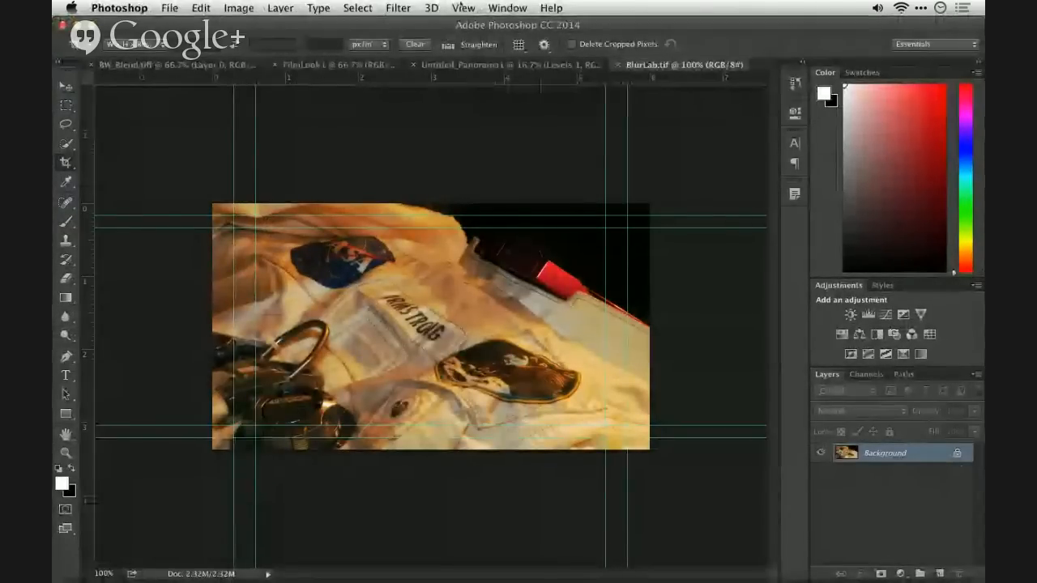
pyautogui.press('super+plus')
pyautogui.press('super+minus')
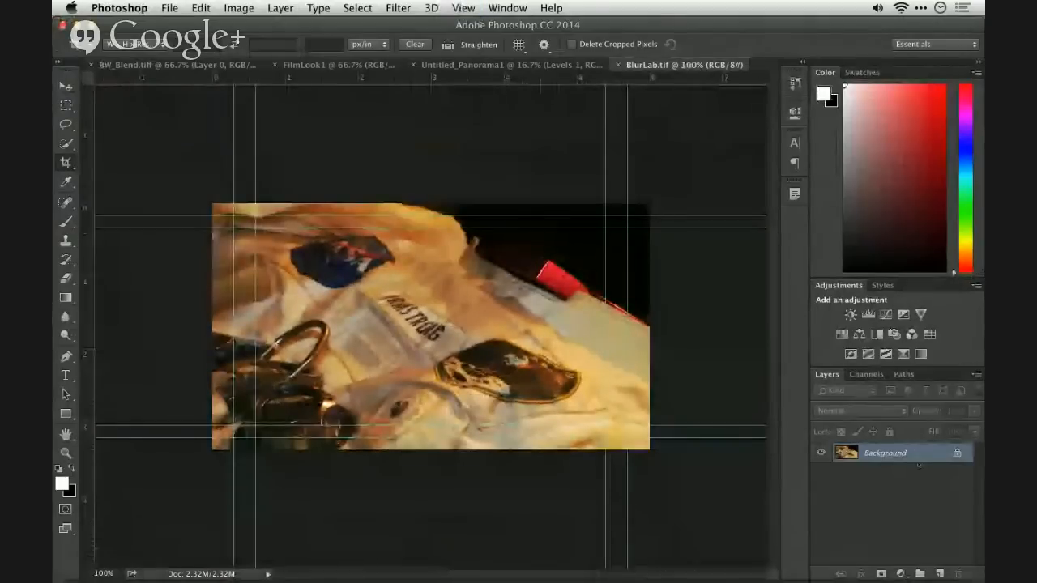
# - Try converting the Background layer of BlurLab.tif to a Smart Object for applying a blur filter
pyautogui.rightClick(917, 465)
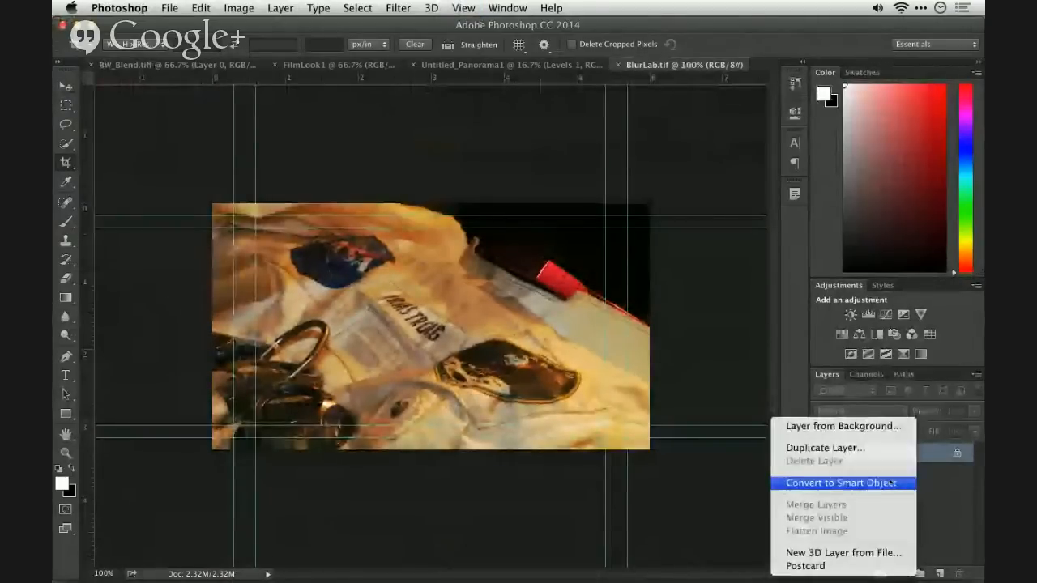
pyautogui.click(889, 482)
pyautogui.click(398, 8)
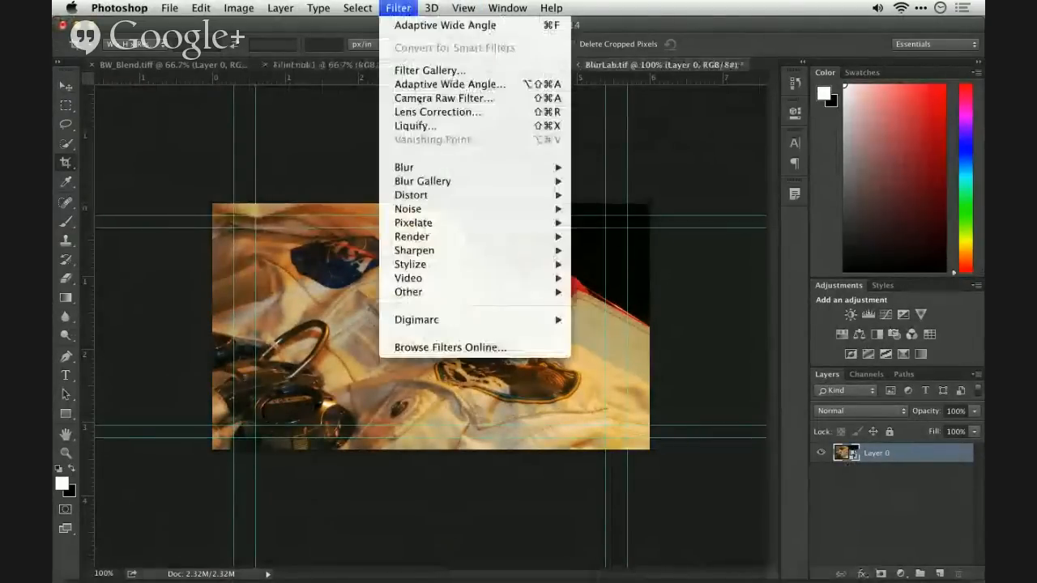
pyautogui.moveTo(430, 167)
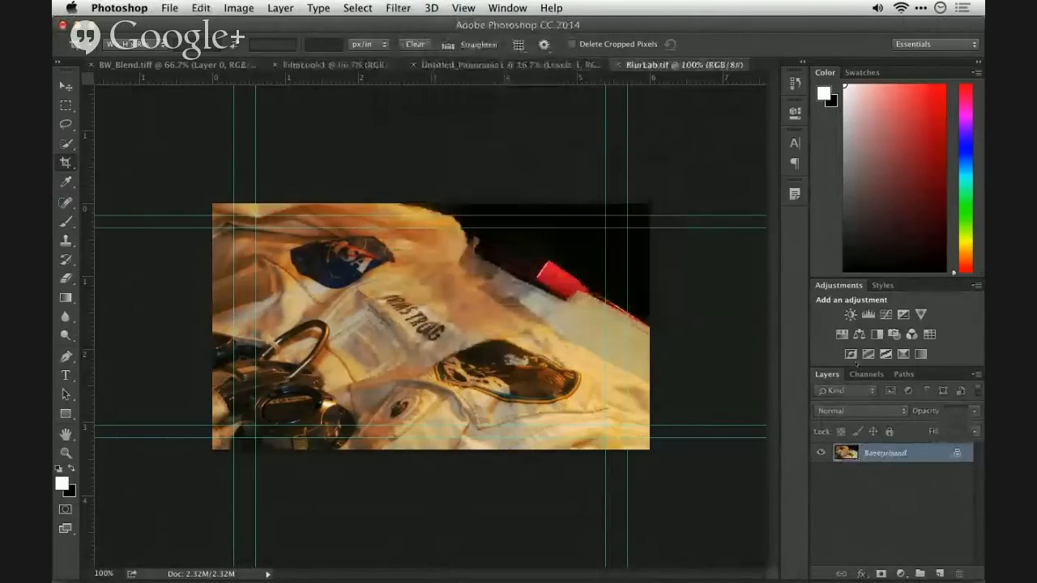
# - Duplicate the Background layer and start a Field Blur on the copy in the Blur Gallery
pyautogui.press('super+j')
pyautogui.click(398, 9)
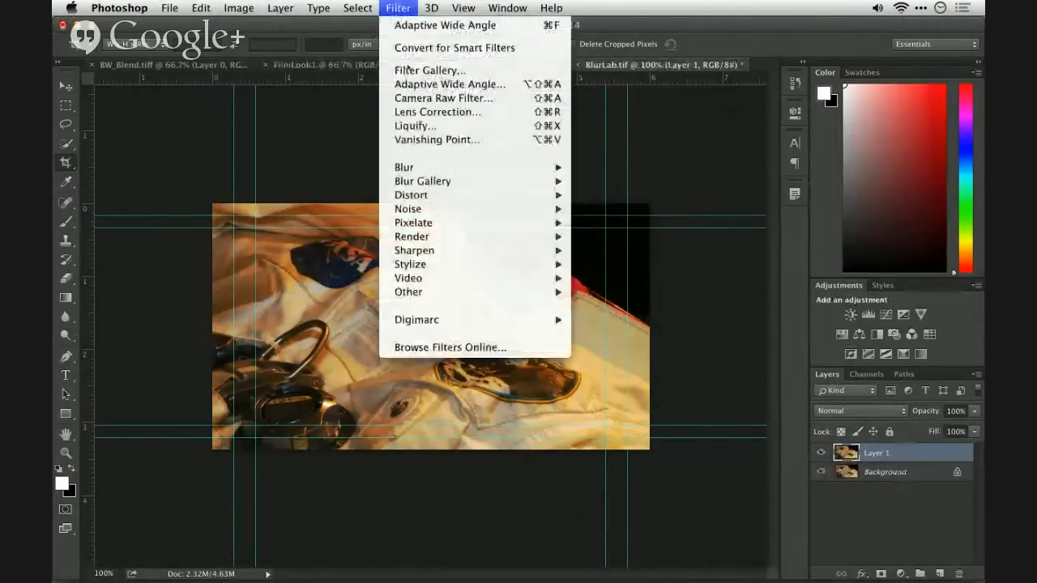
pyautogui.moveTo(439, 174)
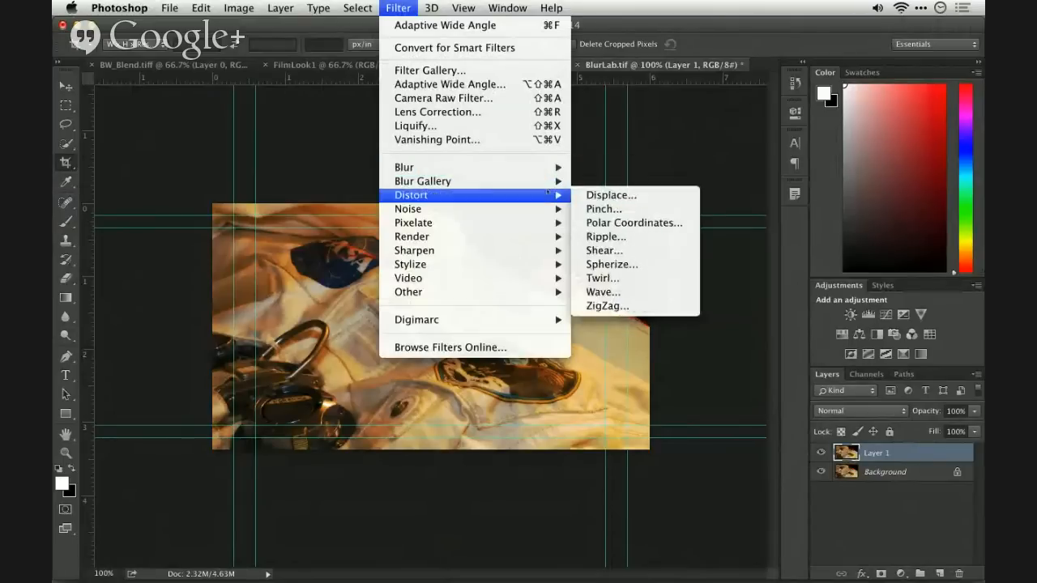
pyautogui.moveTo(543, 183)
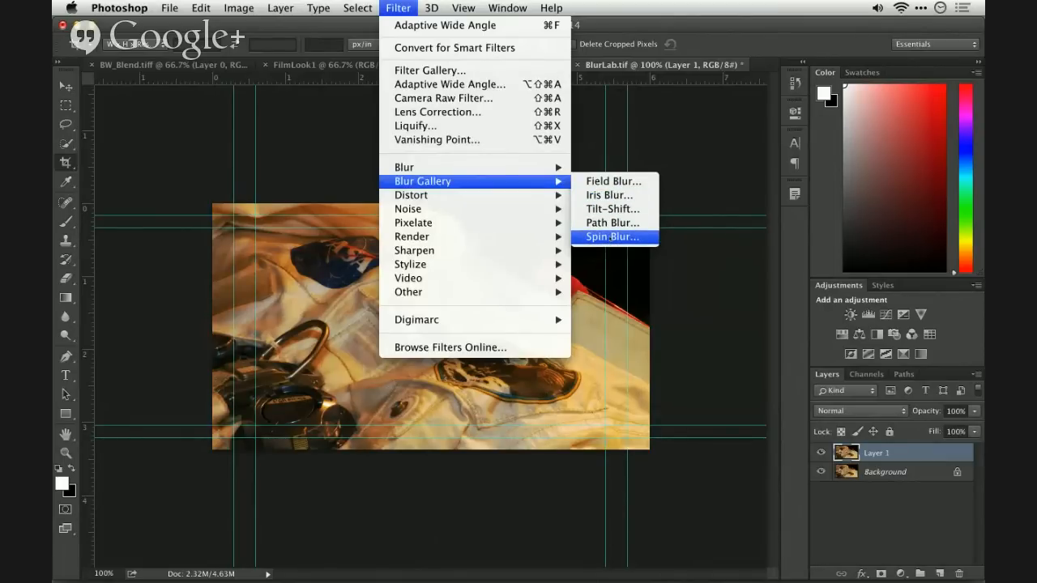
pyautogui.click(614, 181)
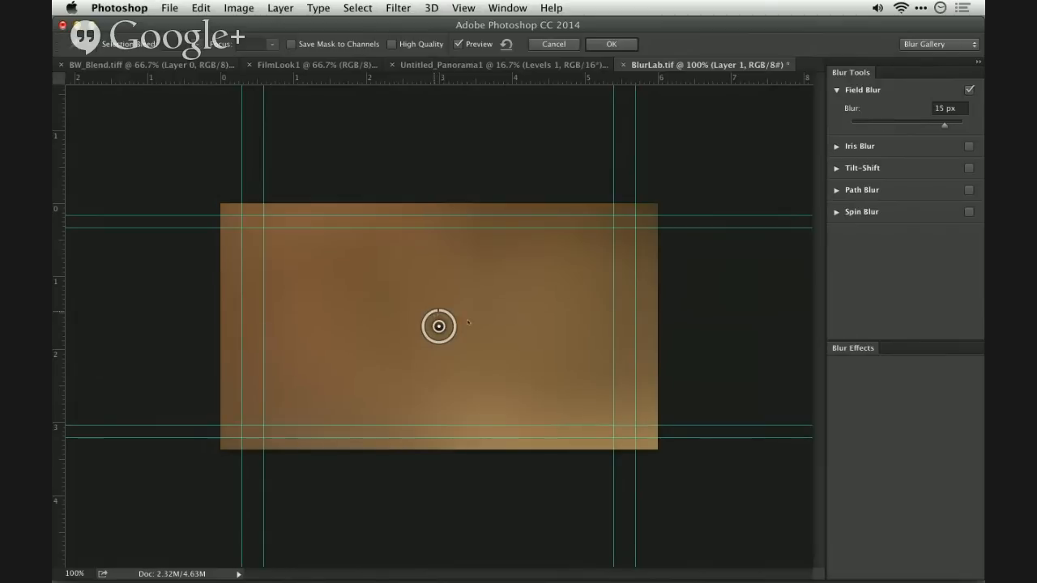
# - Move the first Field Blur pin to the image's upper-left corner and add a 1 px pin beside the name patch
pyautogui.moveTo(424, 332); pyautogui.dragTo(258, 212)
pyautogui.click(403, 292)
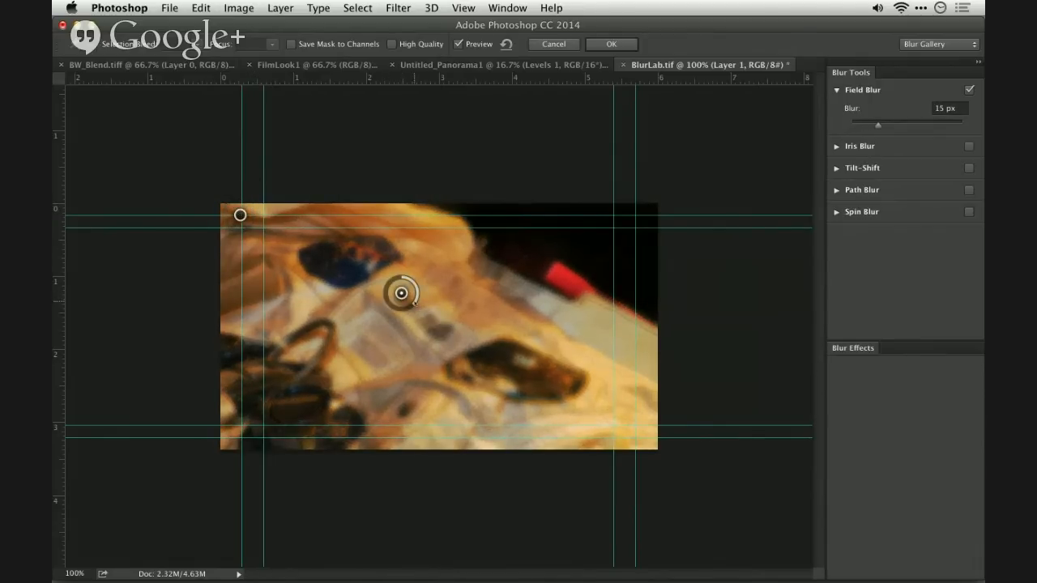
pyautogui.moveTo(418, 290); pyautogui.dragTo(407, 273)
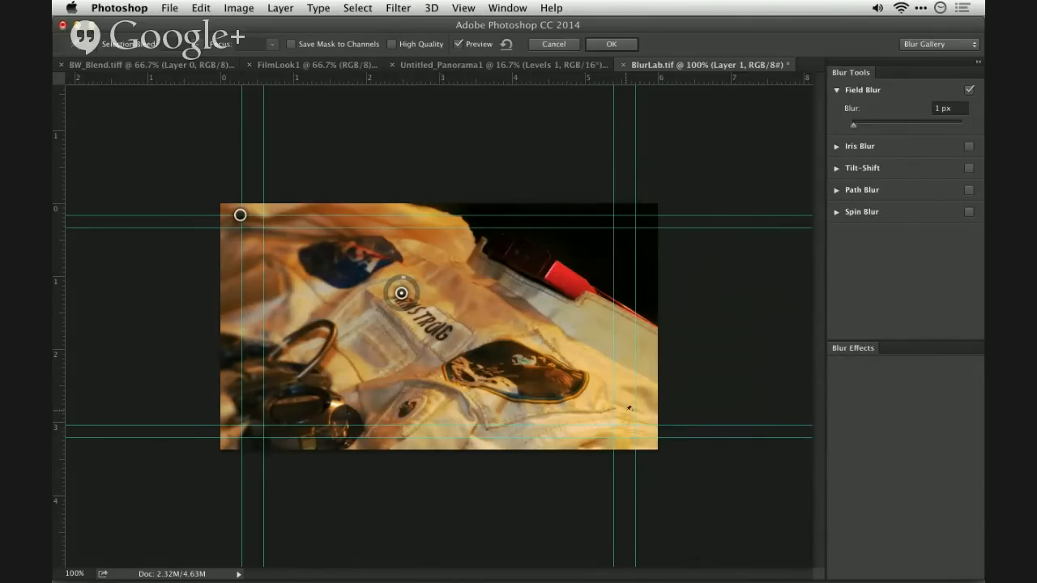
# - Add a blurring pin near the image's lower-right corner and a 0 px pin on the dark mission patch
pyautogui.click(627, 410)
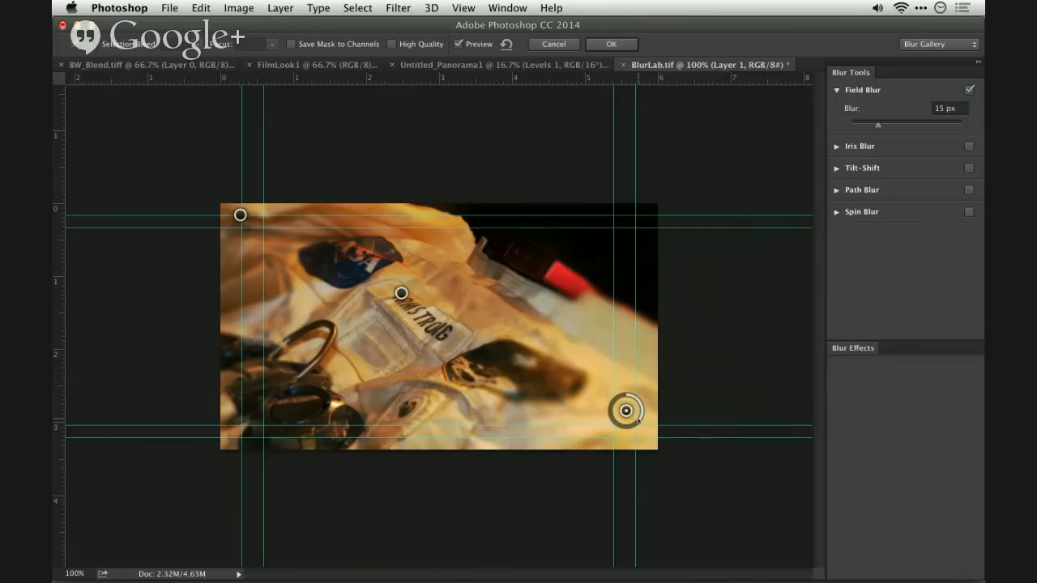
pyautogui.moveTo(638, 419); pyautogui.dragTo(627, 424)
pyautogui.click(556, 374)
pyautogui.moveTo(569, 385)
pyautogui.mouseDown()
pyautogui.moveTo(567, 366)
pyautogui.moveTo(554, 362)
pyautogui.moveTo(563, 375)
pyautogui.moveTo(635, 370)
pyautogui.moveTo(625, 414)
pyautogui.moveTo(590, 424)
pyautogui.moveTo(554, 376)
pyautogui.mouseUp()
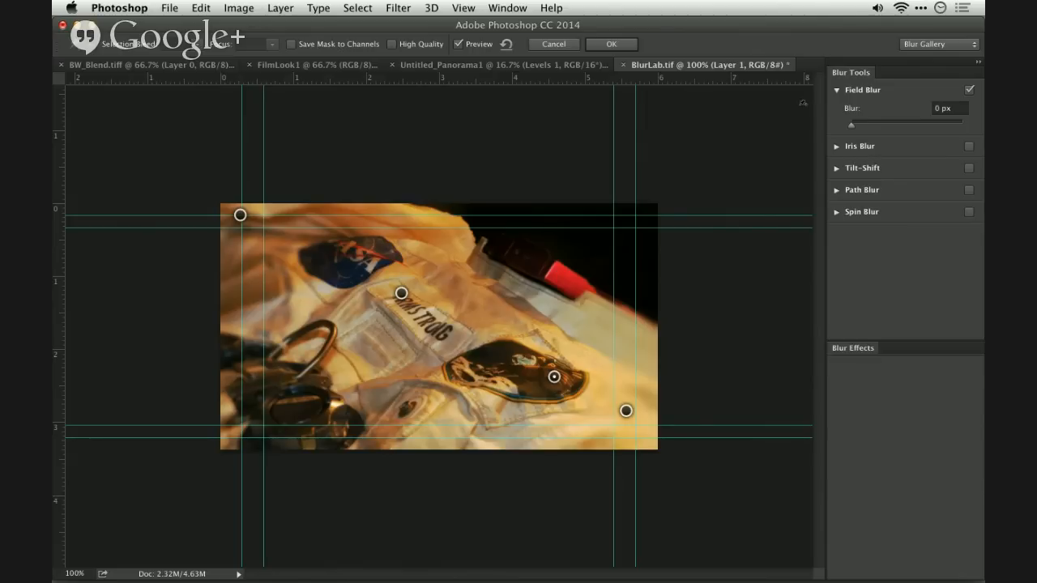
# - Replace Field Blur with Iris Blur and enlarge its boundary to a rounded rectangle covering most of the image
pyautogui.click(969, 89)
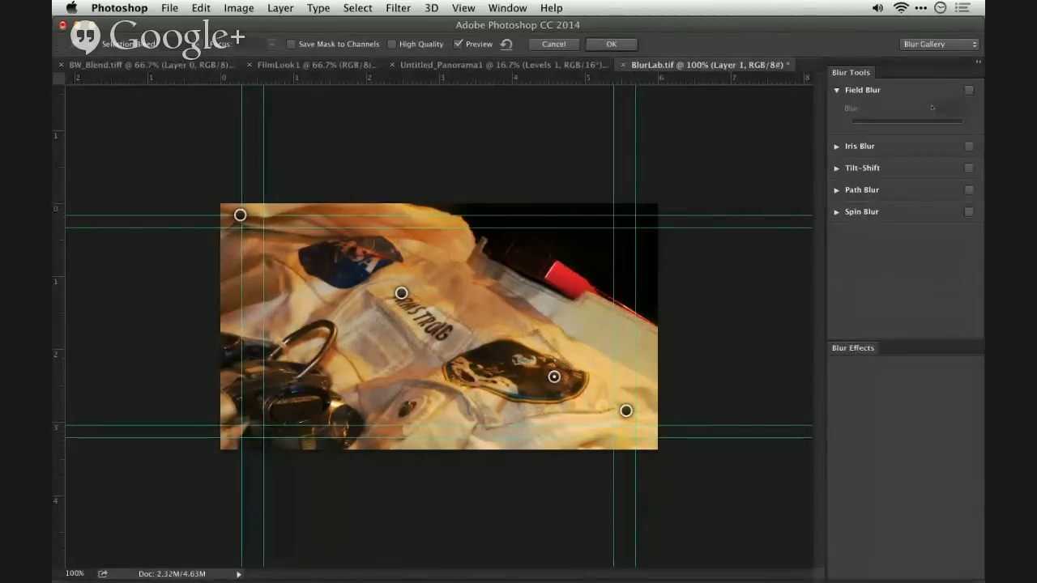
pyautogui.click(969, 146)
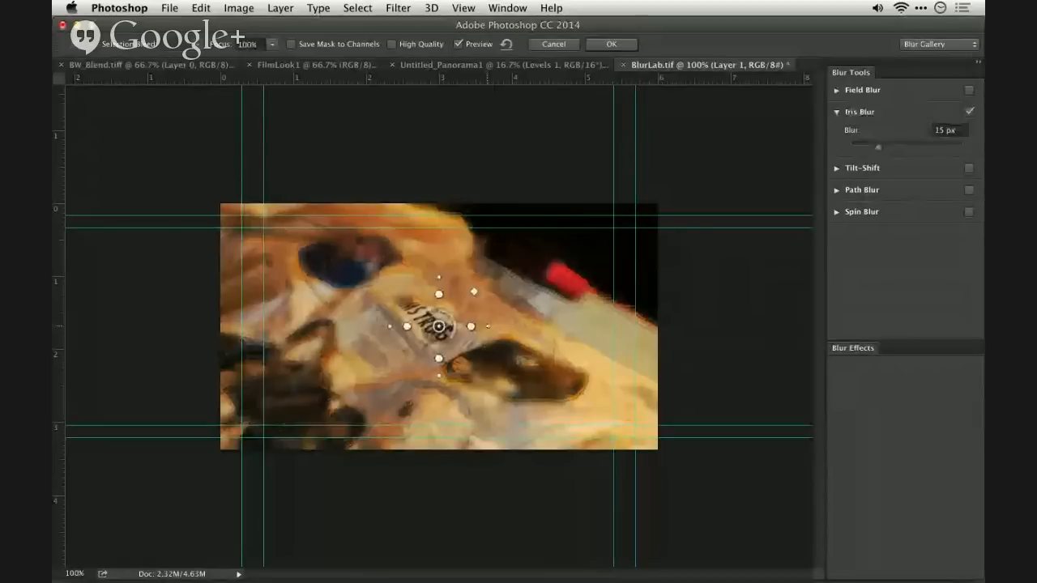
pyautogui.moveTo(488, 327); pyautogui.dragTo(566, 330)
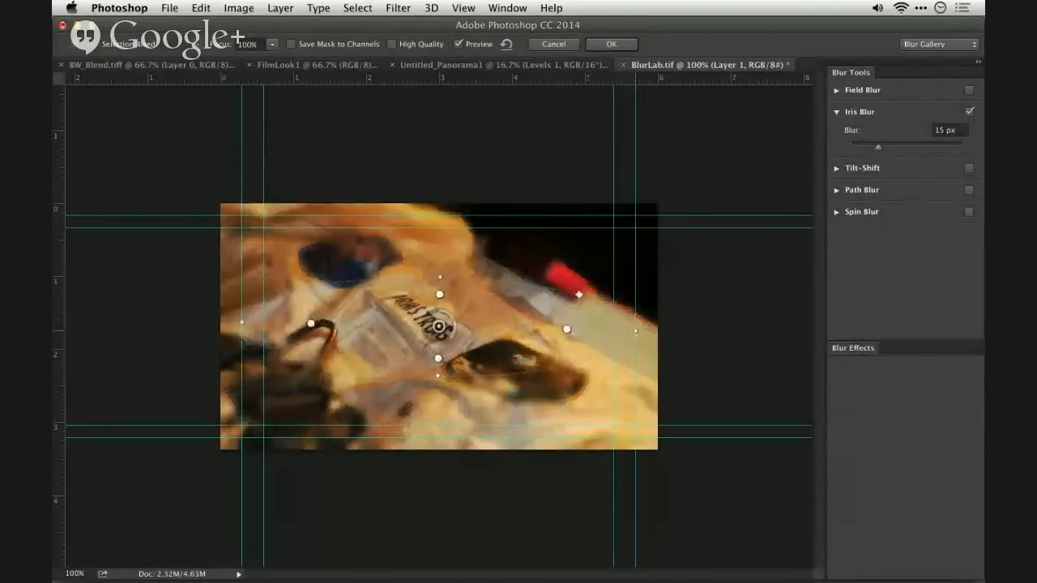
pyautogui.moveTo(578, 294); pyautogui.dragTo(606, 241)
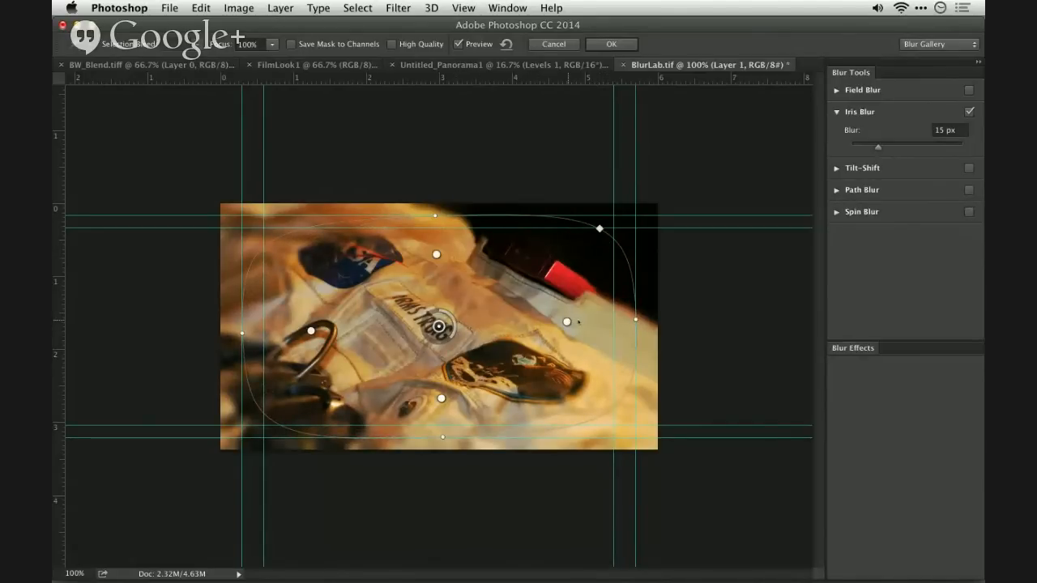
# - Widen the Iris Blur's sharp zone, stretch its boundary to the image's bottom edge and set the blur to 7 px
pyautogui.moveTo(567, 321); pyautogui.dragTo(589, 322)
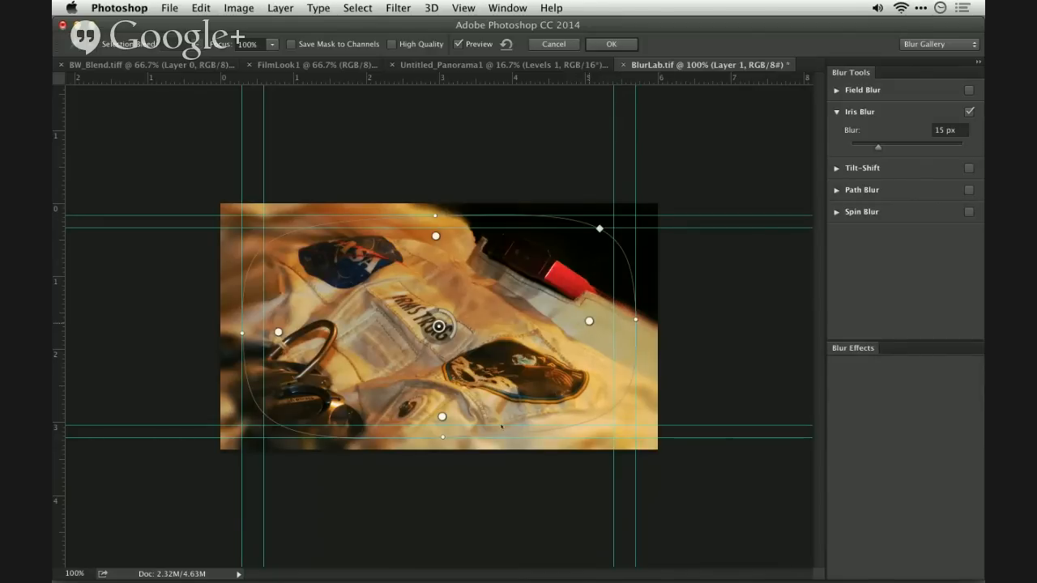
pyautogui.moveTo(442, 437); pyautogui.dragTo(440, 450)
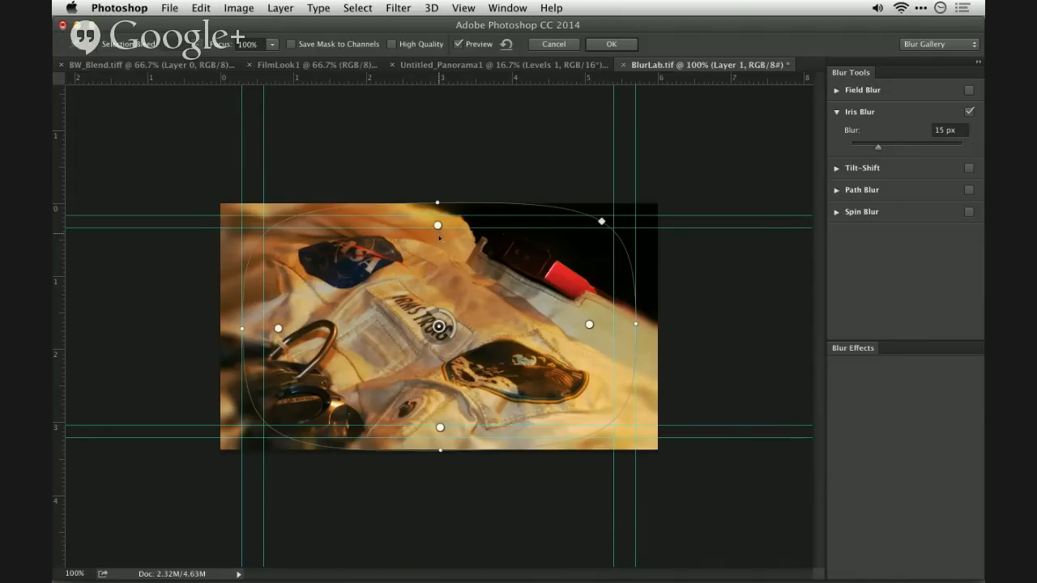
pyautogui.moveTo(439, 238); pyautogui.dragTo(438, 246)
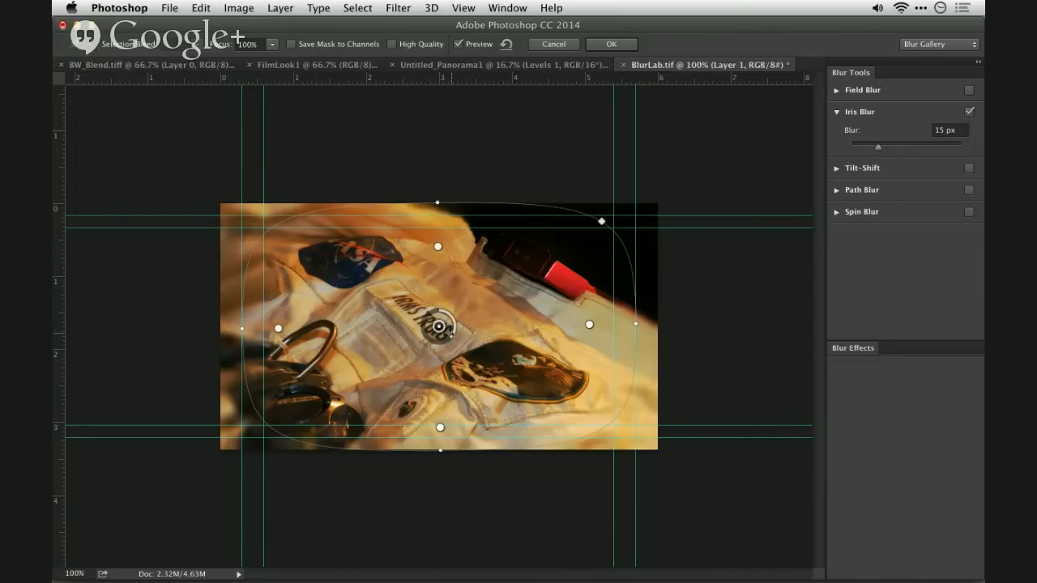
pyautogui.moveTo(452, 330); pyautogui.dragTo(459, 320)
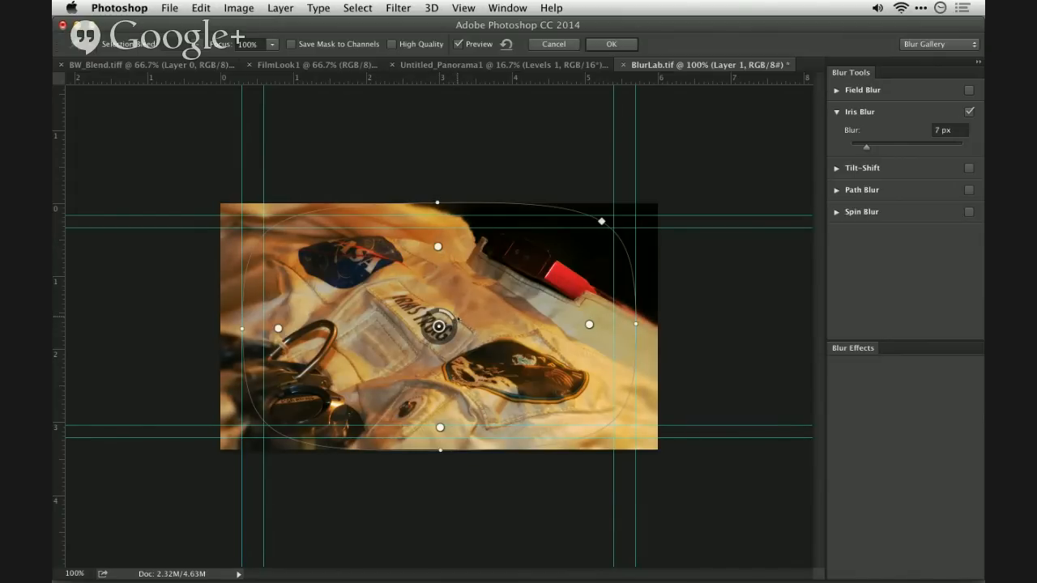
# - Apply the Iris Blur with its mask saved to channels and load the Blur Mask channel as a selection
pyautogui.click(356, 44)
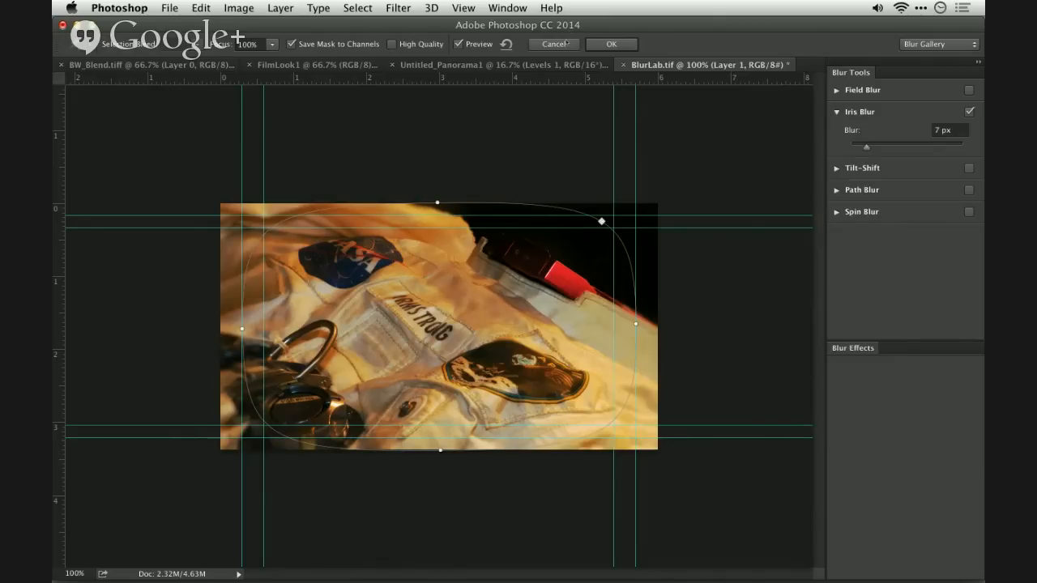
pyautogui.click(611, 45)
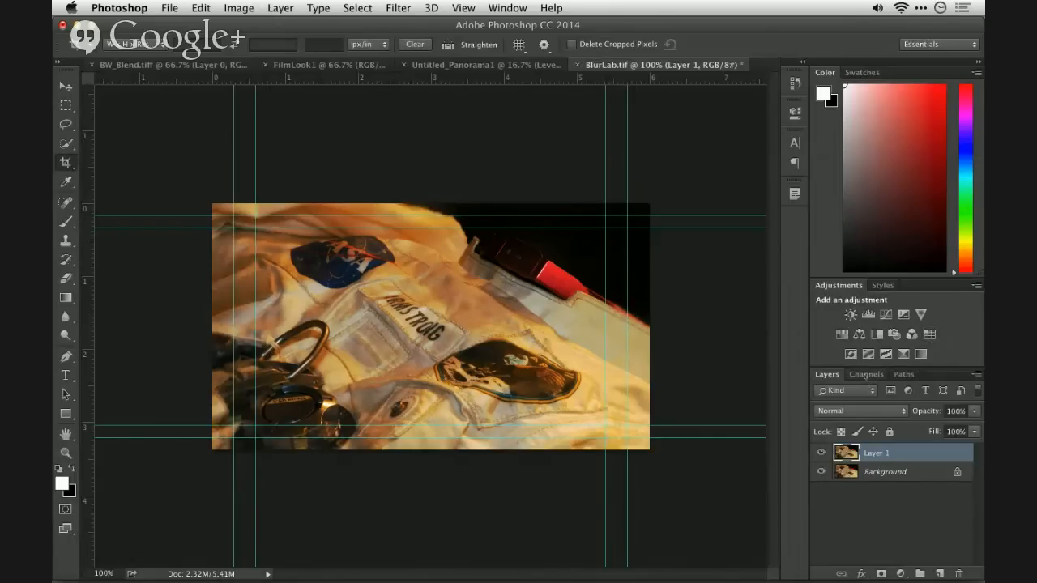
pyautogui.click(865, 375)
pyautogui.keyDown('super'); pyautogui.click(840, 462); pyautogui.keyUp('super')
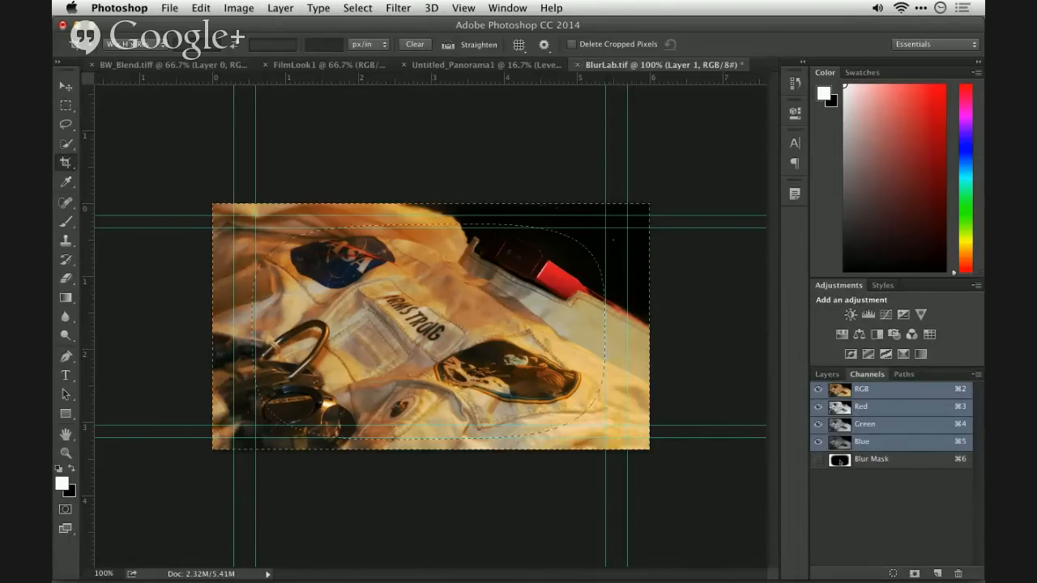
# - Darken the selected edges with an Exposure adjustment layer at -2.02 and compare the image with it hidden and shown
pyautogui.click(827, 374)
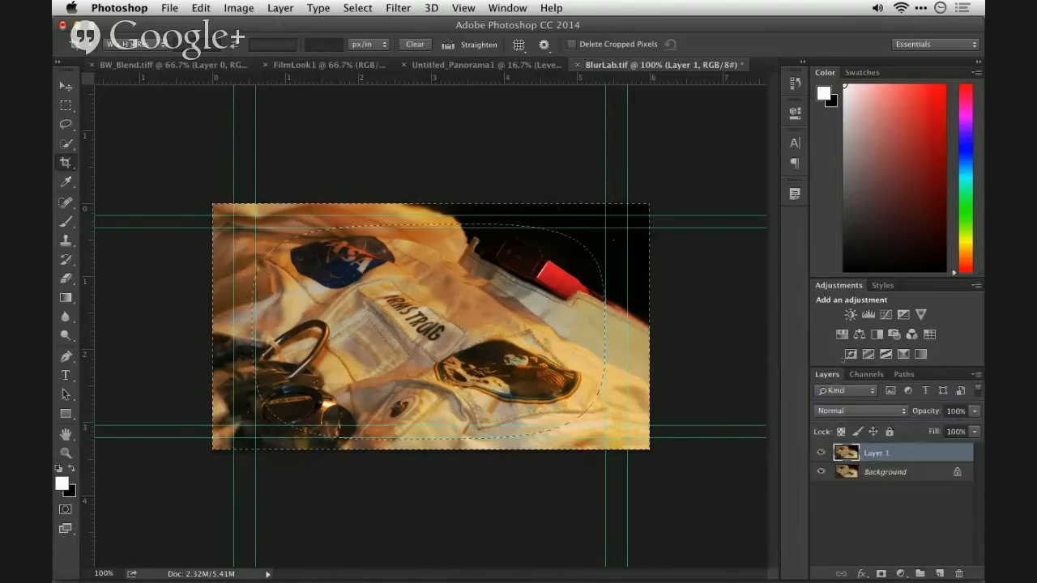
pyautogui.click(903, 314)
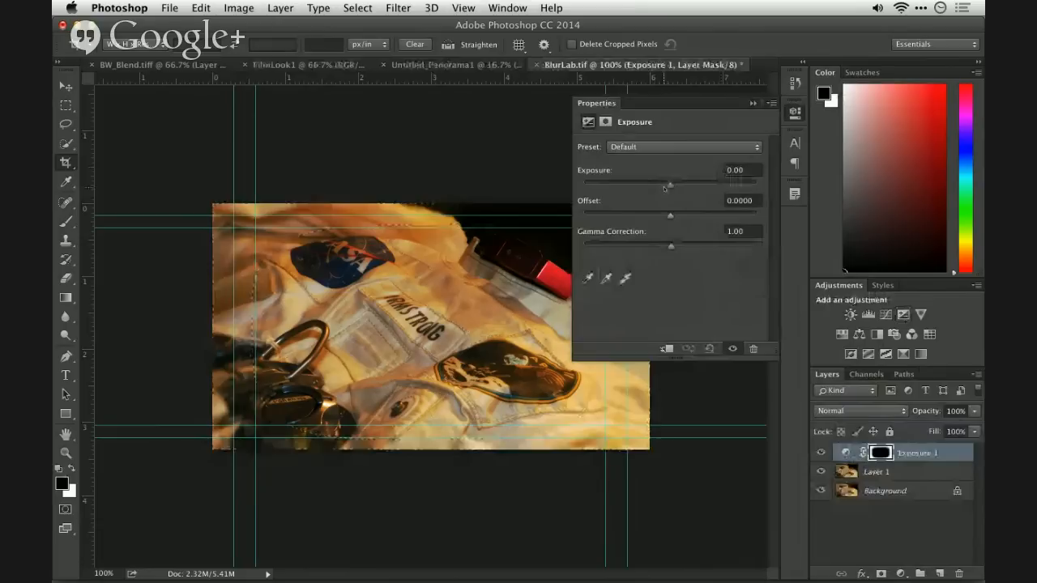
pyautogui.moveTo(666, 187); pyautogui.dragTo(646, 191)
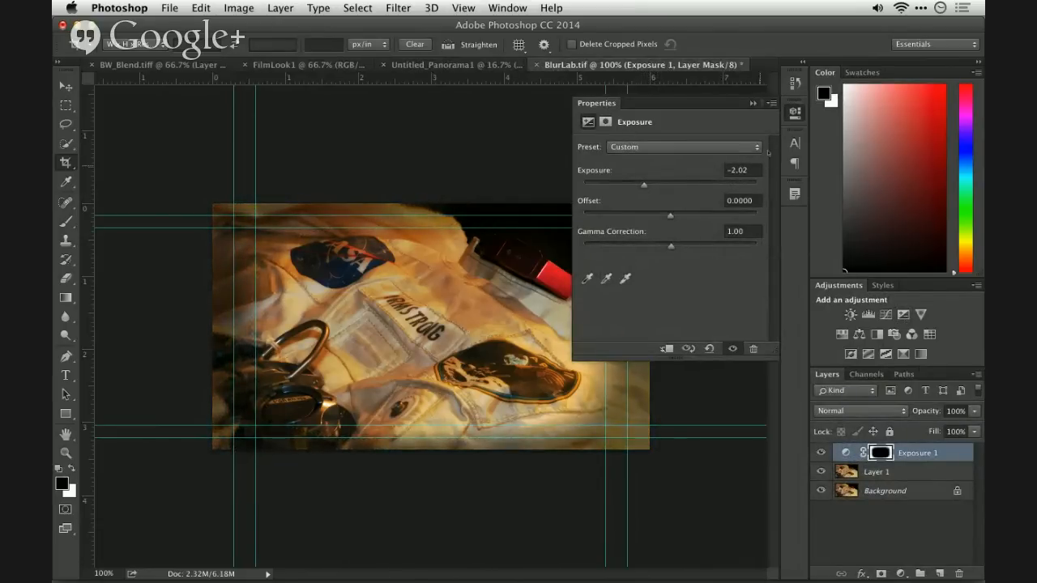
pyautogui.click(752, 104)
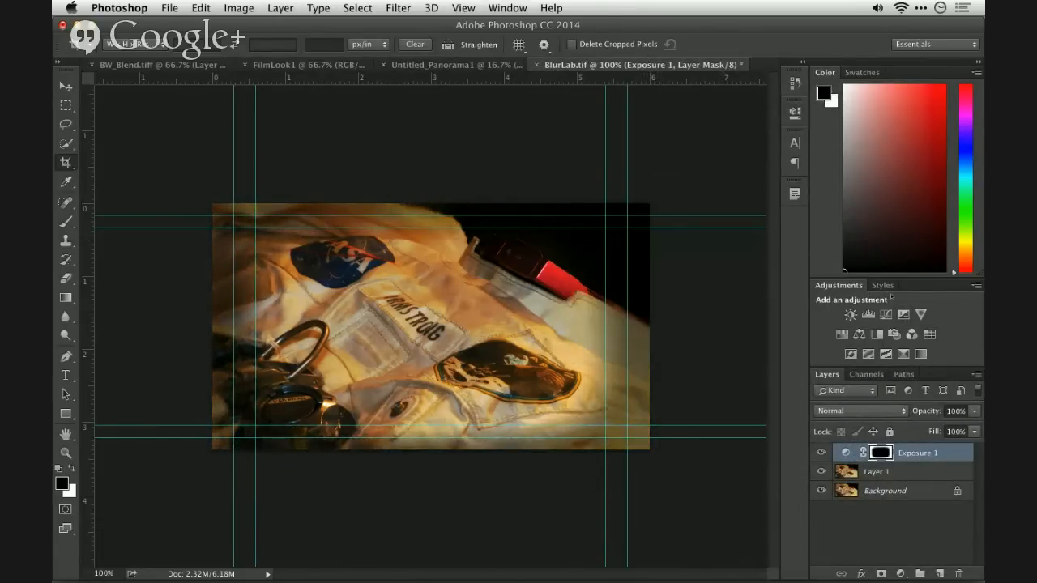
pyautogui.click(822, 452)
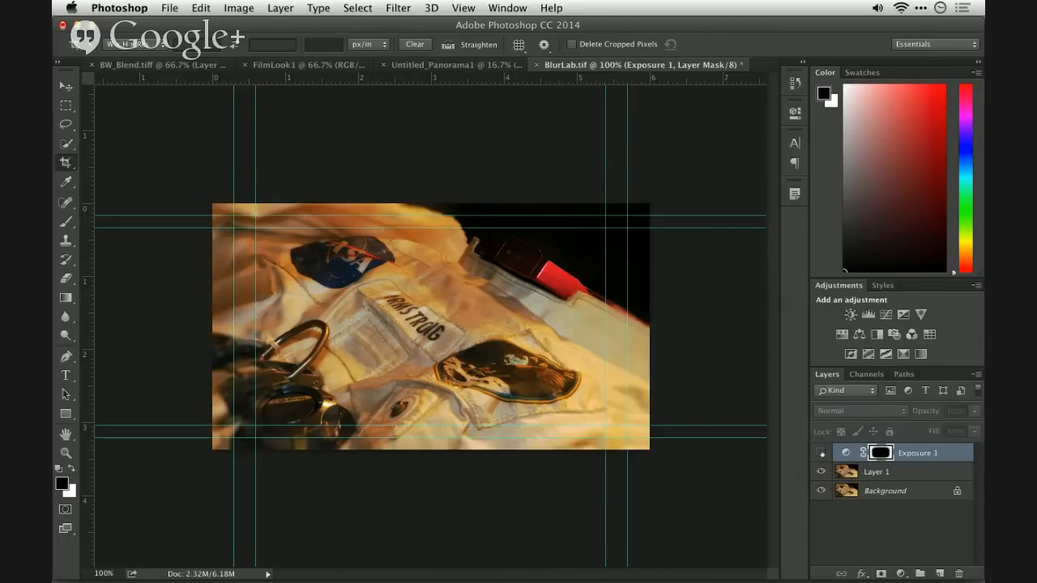
pyautogui.click(821, 453)
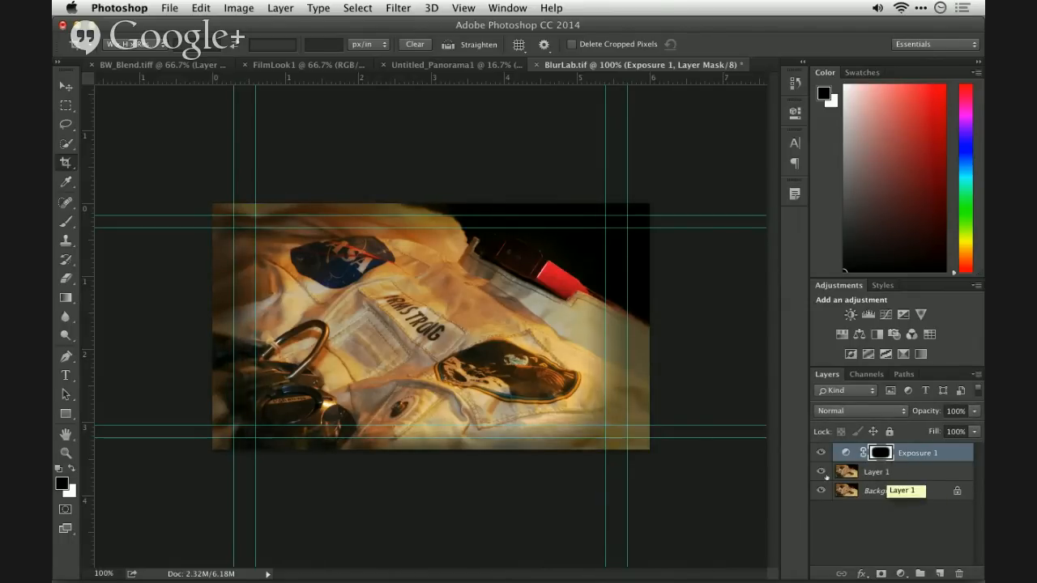
# - Hide the Layer 1 and Exposure 1 layers and duplicate the Background layer
pyautogui.click(822, 472)
pyautogui.click(821, 452)
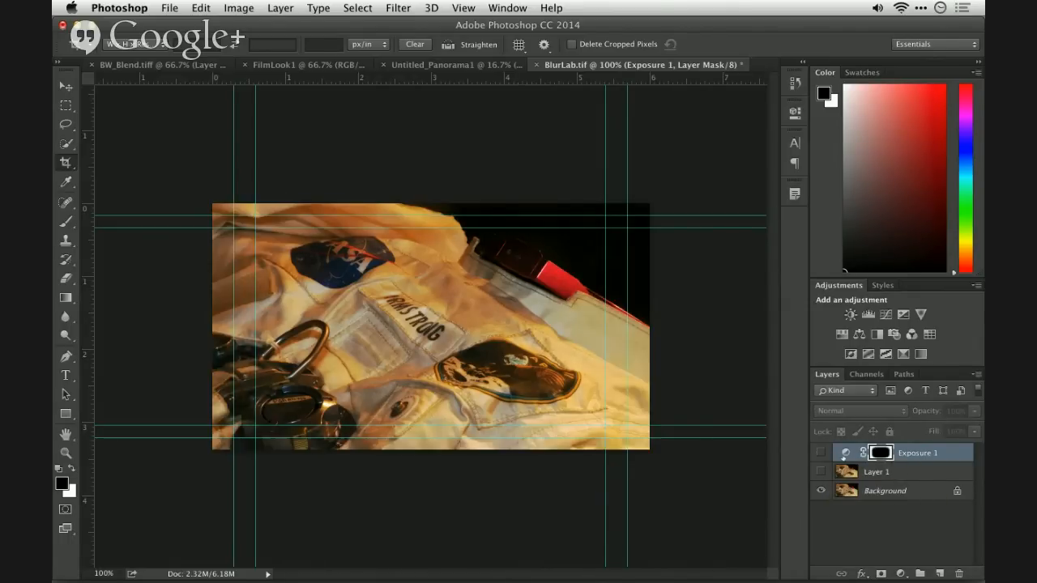
pyautogui.click(895, 491)
pyautogui.press('super+j')
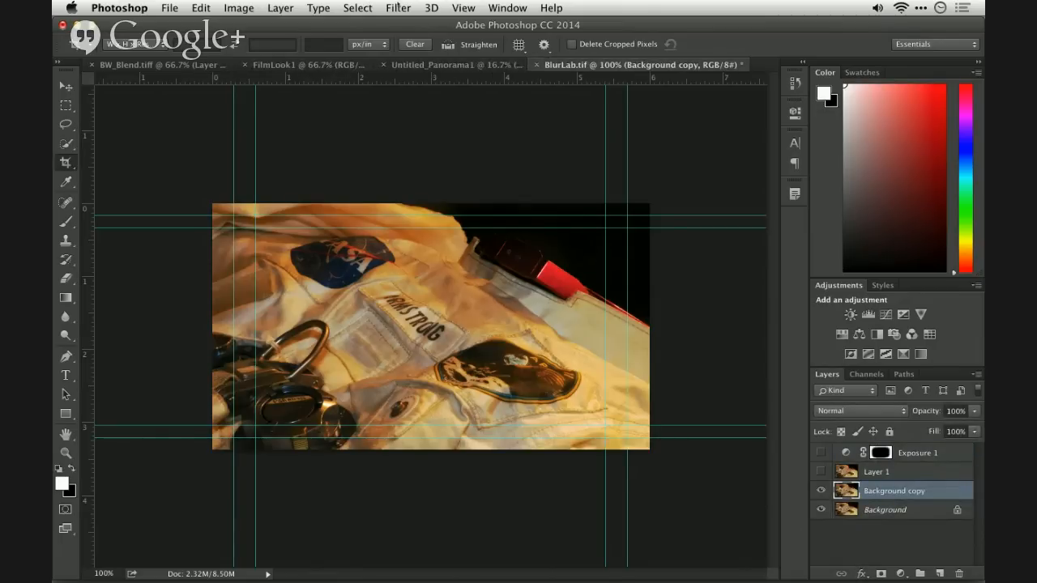
pyautogui.click(398, 7)
pyautogui.click(422, 25)
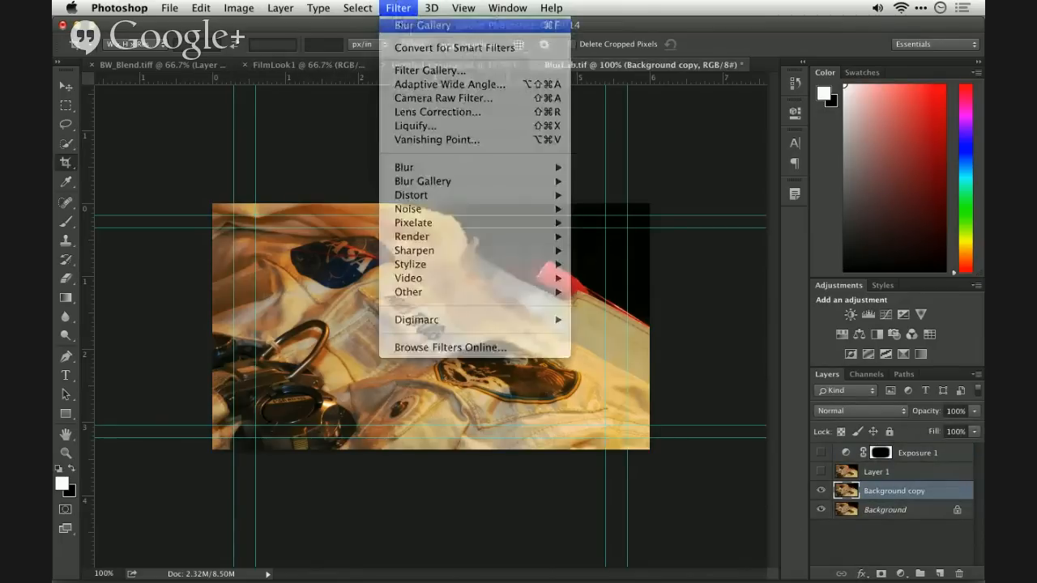
pyautogui.press('super+z')
# - Start a Tilt-Shift blur on Background copy, tilting its focus lines and widening the sharp band above and below the pin
pyautogui.click(398, 8)
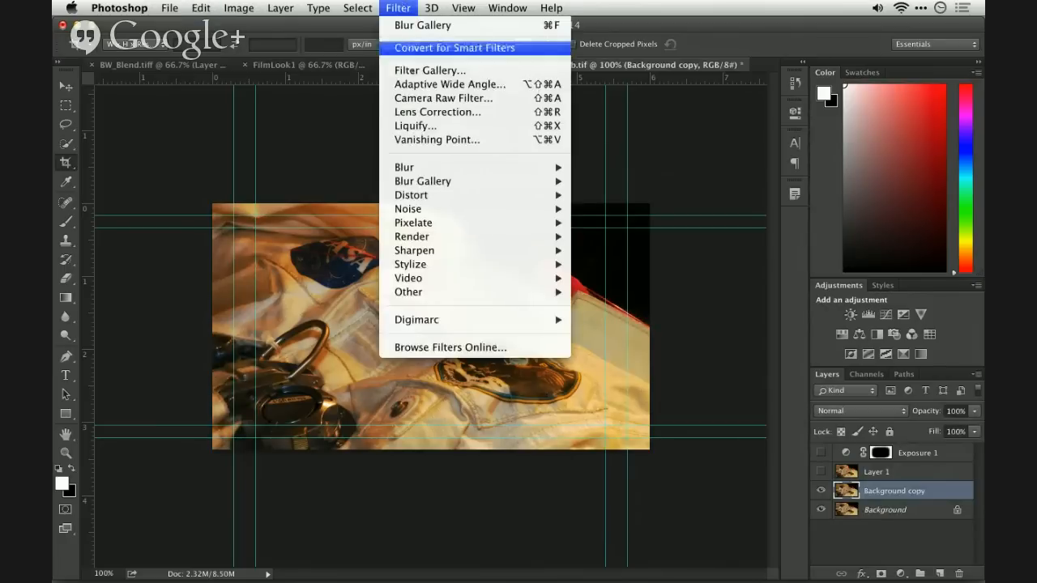
pyautogui.moveTo(419, 174)
pyautogui.click(613, 205)
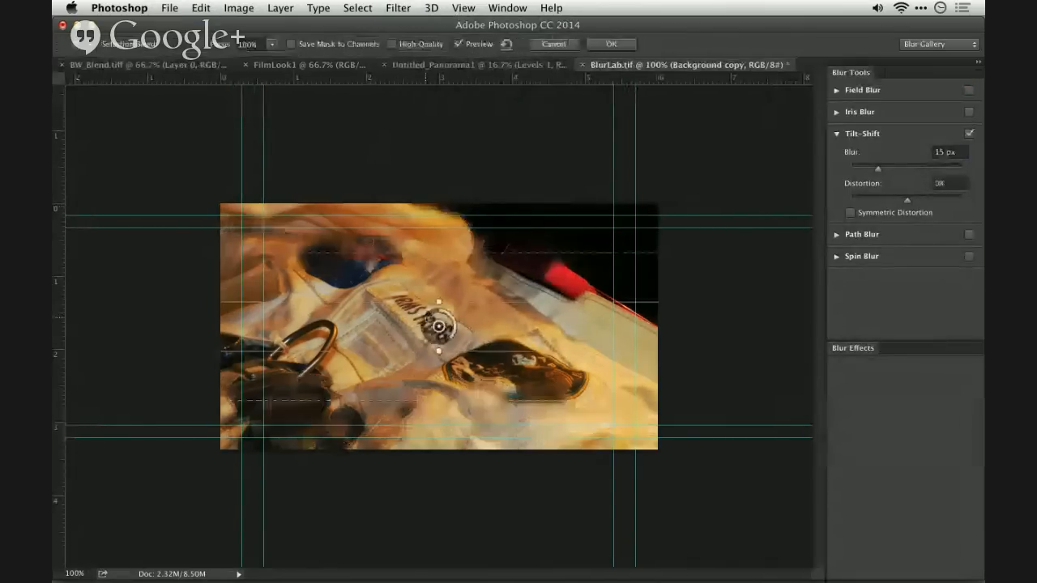
pyautogui.moveTo(439, 303); pyautogui.dragTo(415, 227)
pyautogui.moveTo(444, 349); pyautogui.dragTo(448, 368)
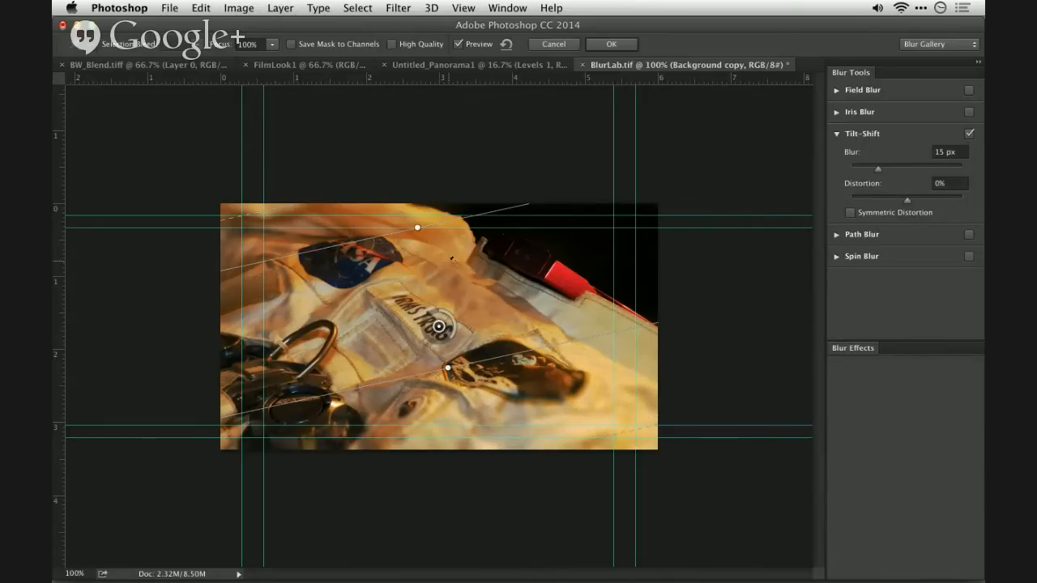
# - Replace Tilt-Shift with a Spin Blur and centre it on the NASA patch
pyautogui.click(969, 134)
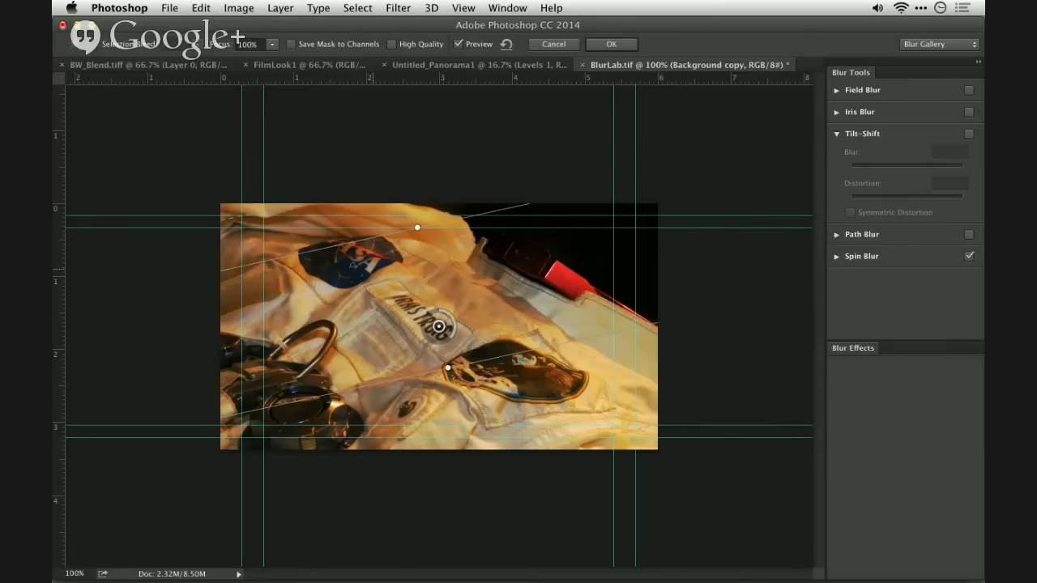
pyautogui.click(345, 260)
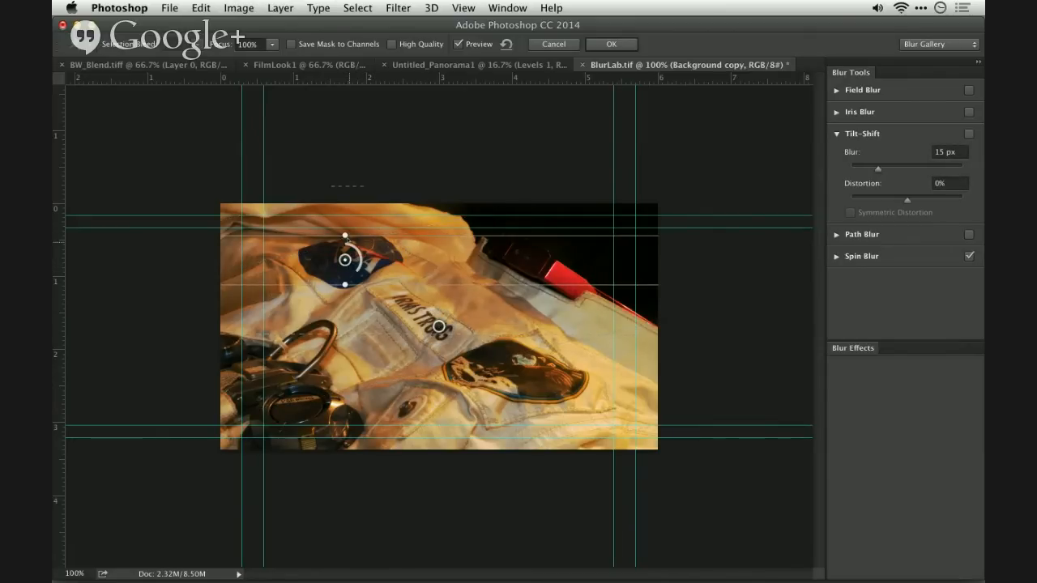
pyautogui.moveTo(345, 235); pyautogui.dragTo(345, 227)
pyautogui.moveTo(358, 270); pyautogui.dragTo(332, 279)
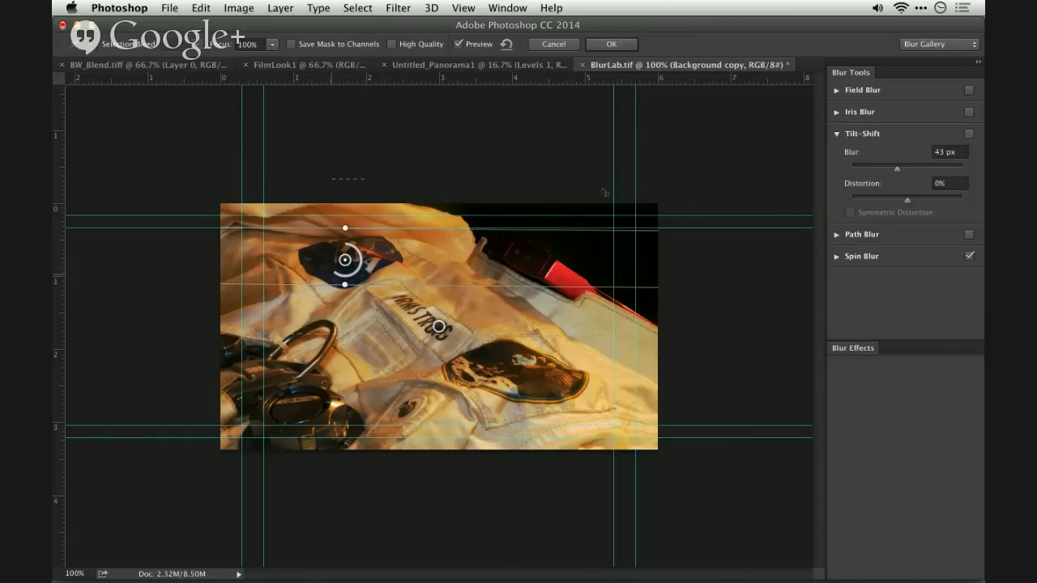
pyautogui.click(836, 257)
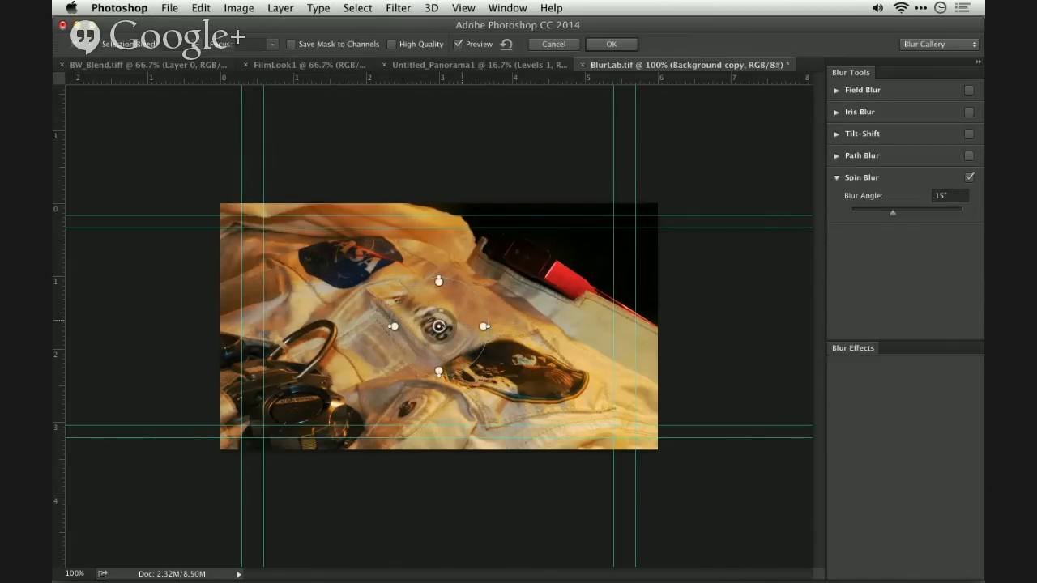
pyautogui.moveTo(438, 327); pyautogui.dragTo(347, 251)
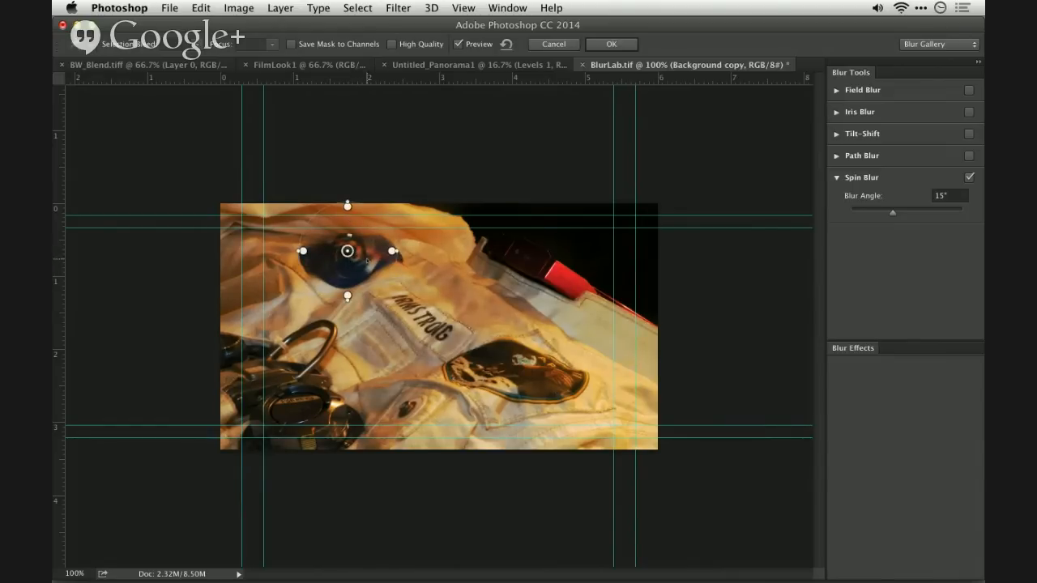
# - Replace Spin Blur with a Path Blur whose path curves from beside the NASA patch down beneath the dark mission patch
pyautogui.click(969, 178)
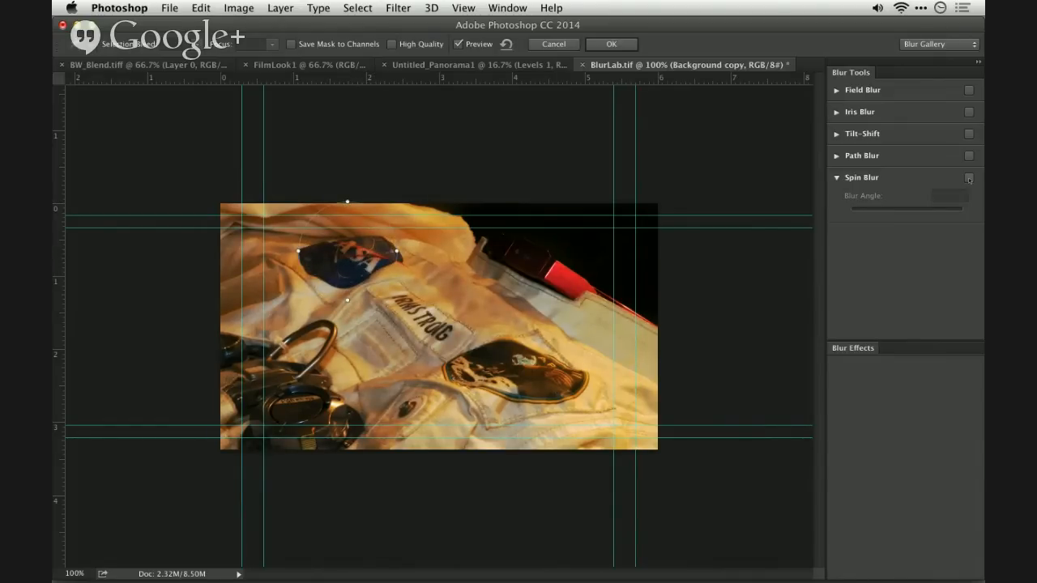
pyautogui.click(969, 157)
pyautogui.click(837, 155)
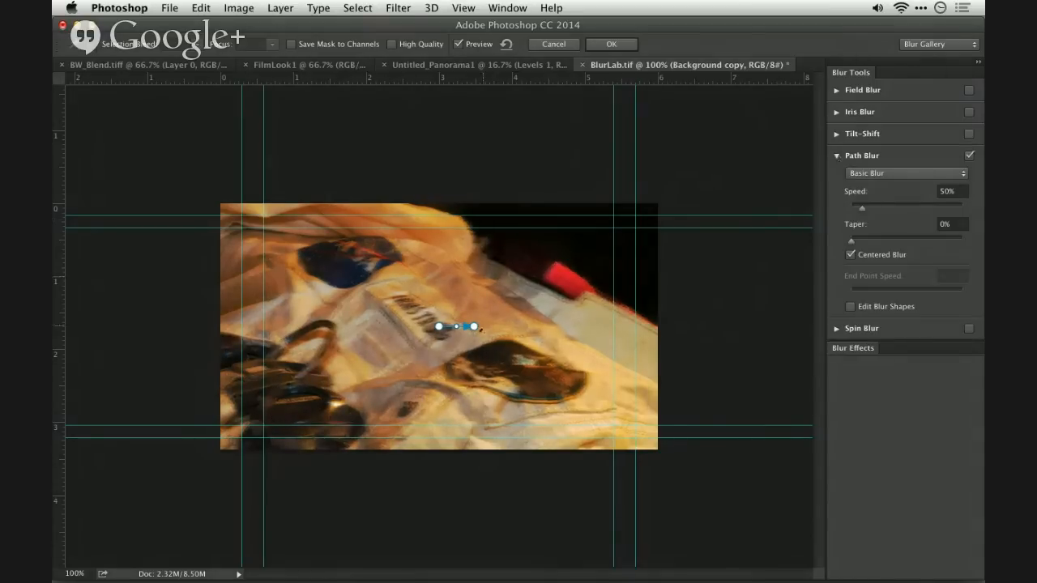
pyautogui.moveTo(474, 326); pyautogui.dragTo(580, 401)
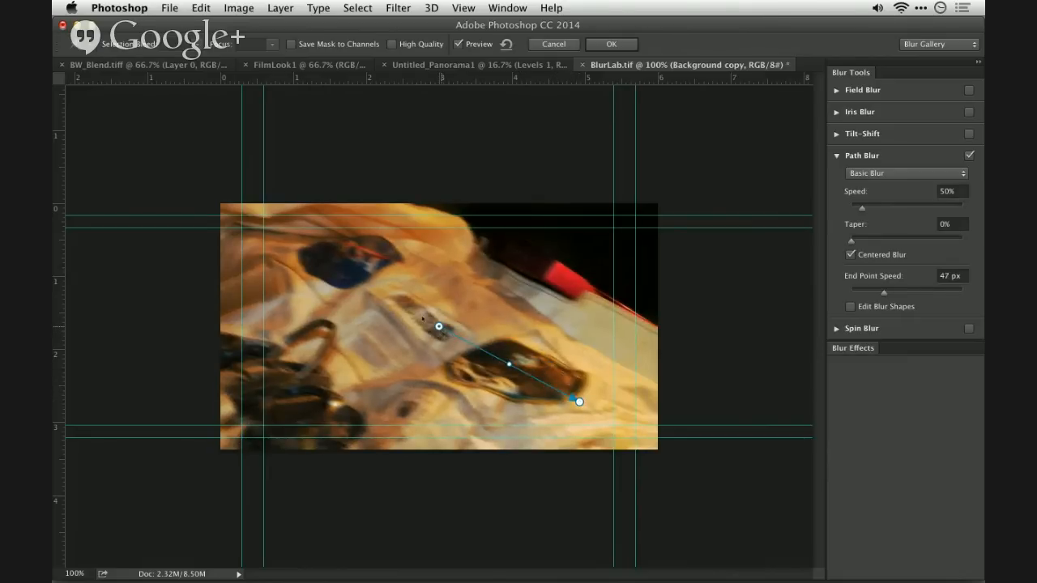
pyautogui.moveTo(438, 326); pyautogui.dragTo(387, 281)
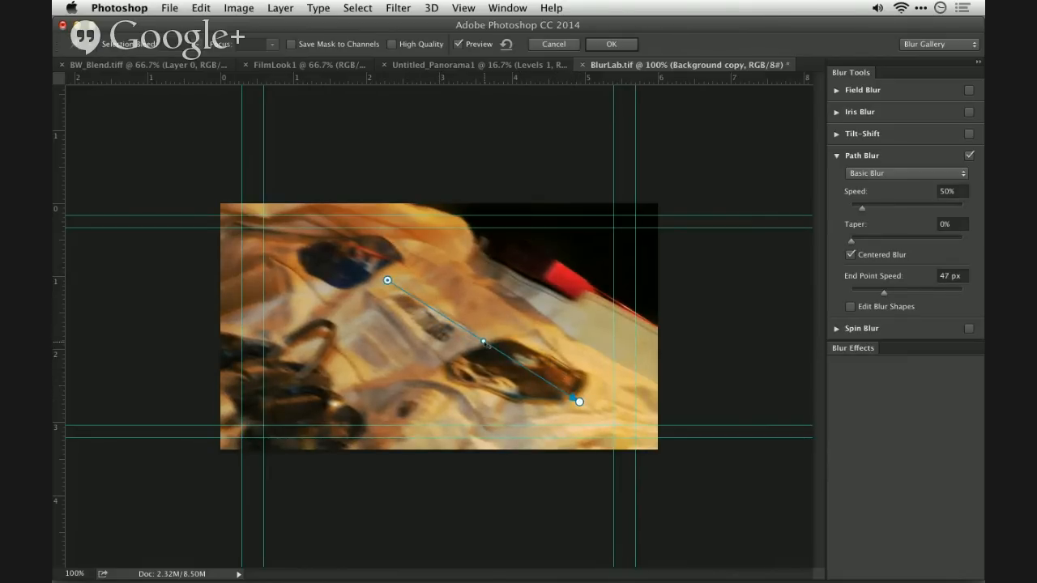
pyautogui.moveTo(484, 343); pyautogui.dragTo(530, 408)
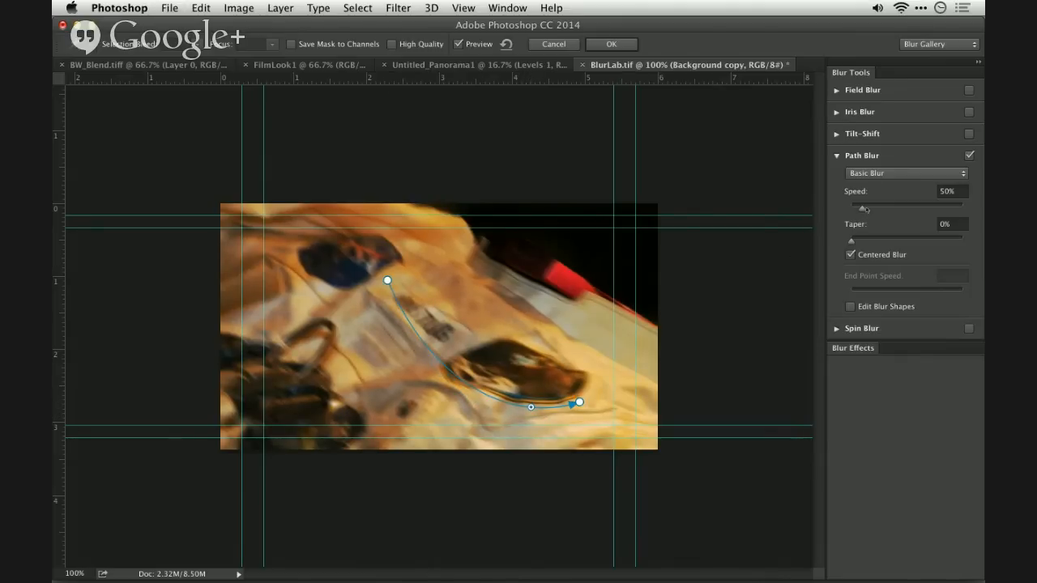
# - Set the Path Blur speed to 157% and taper to 100%, and apply the blur to Background copy
pyautogui.moveTo(863, 208); pyautogui.dragTo(972, 241)
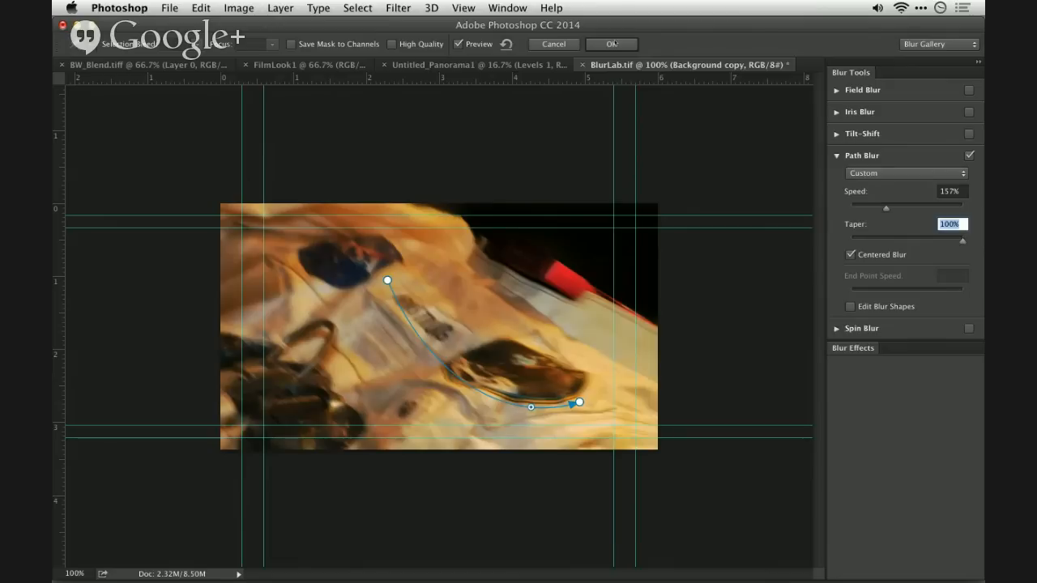
pyautogui.press('Return')
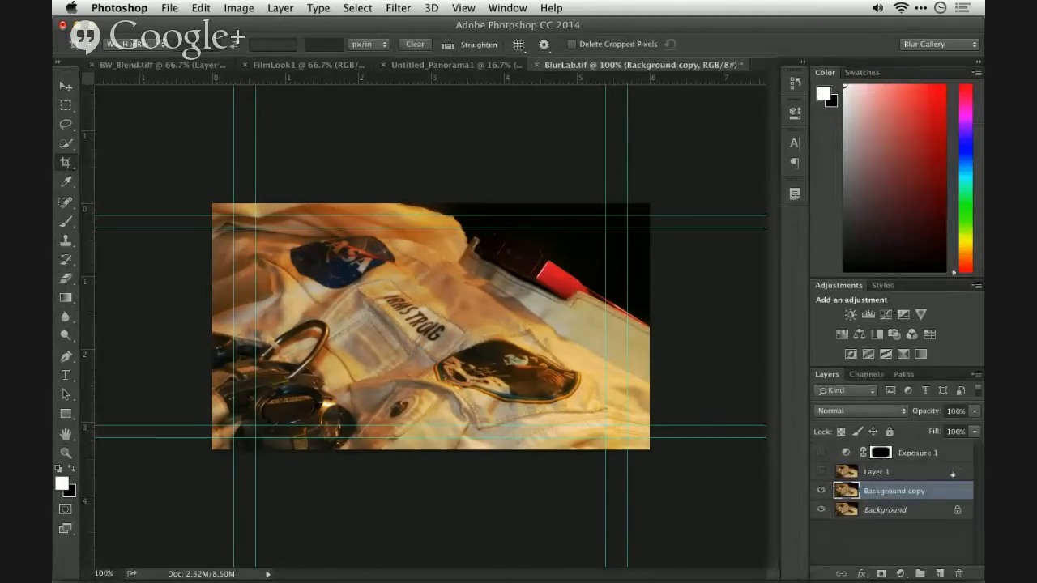
# - Move Background copy above Layer 1, show Layer 1, and compare the image with Background copy hidden and shown
pyautogui.moveTo(936, 493); pyautogui.dragTo(932, 463)
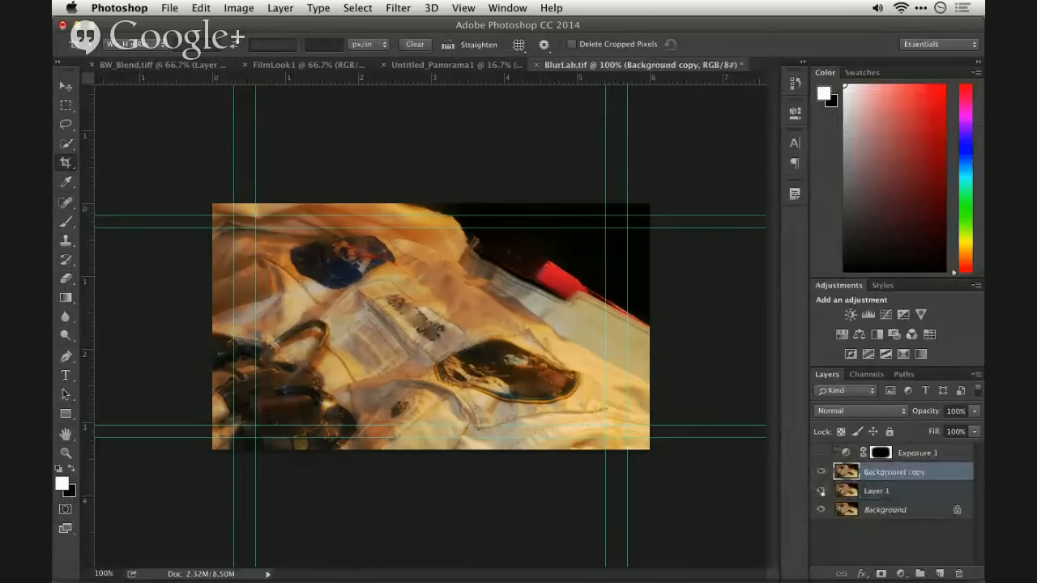
pyautogui.click(820, 472)
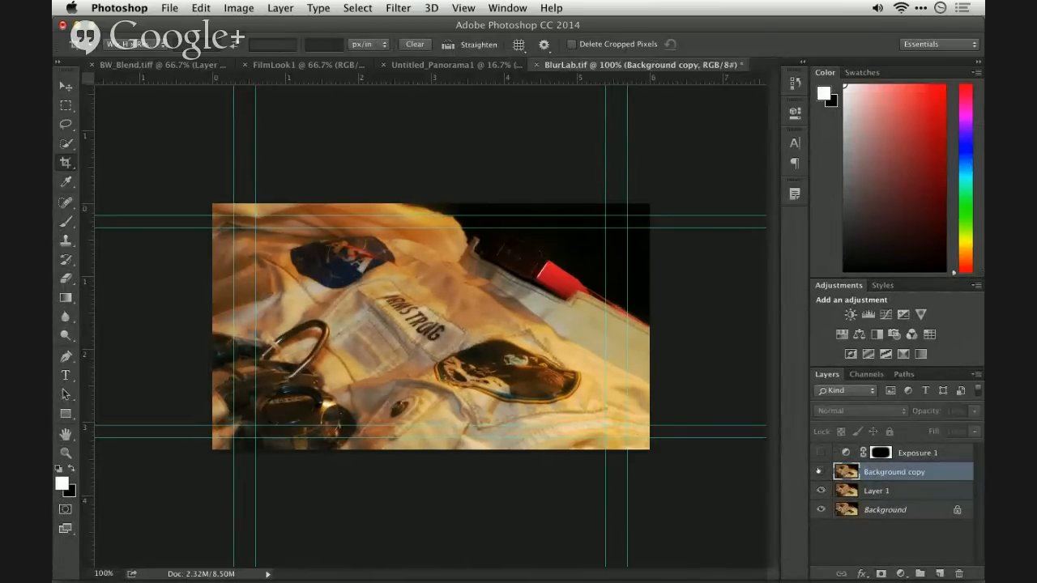
pyautogui.click(820, 471)
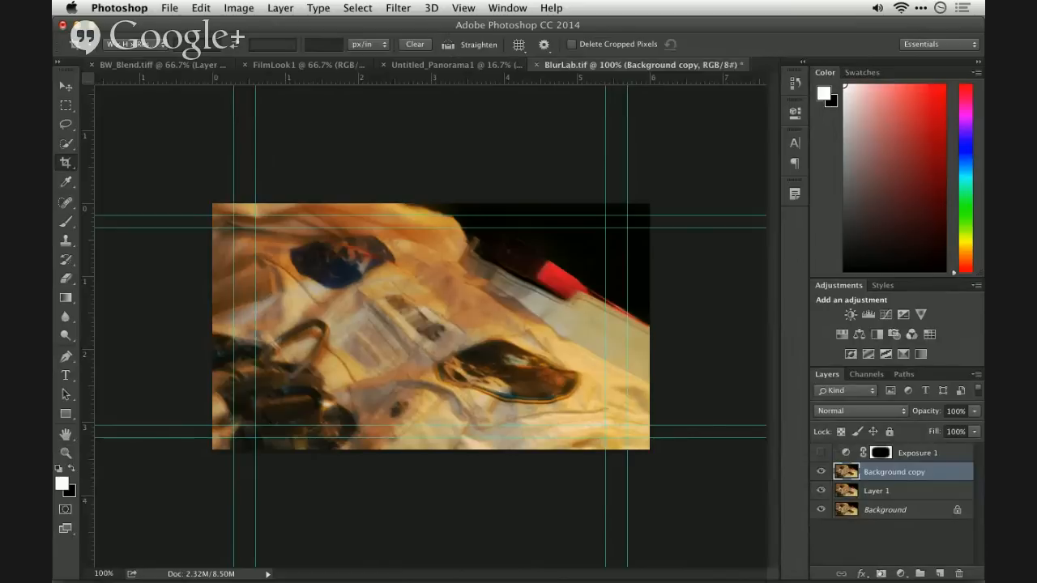
# - Add a layer mask to Background copy and fill it with a black-to-white gradient running diagonally from the NASA patch towards the image's lower-right corner
pyautogui.click(881, 574)
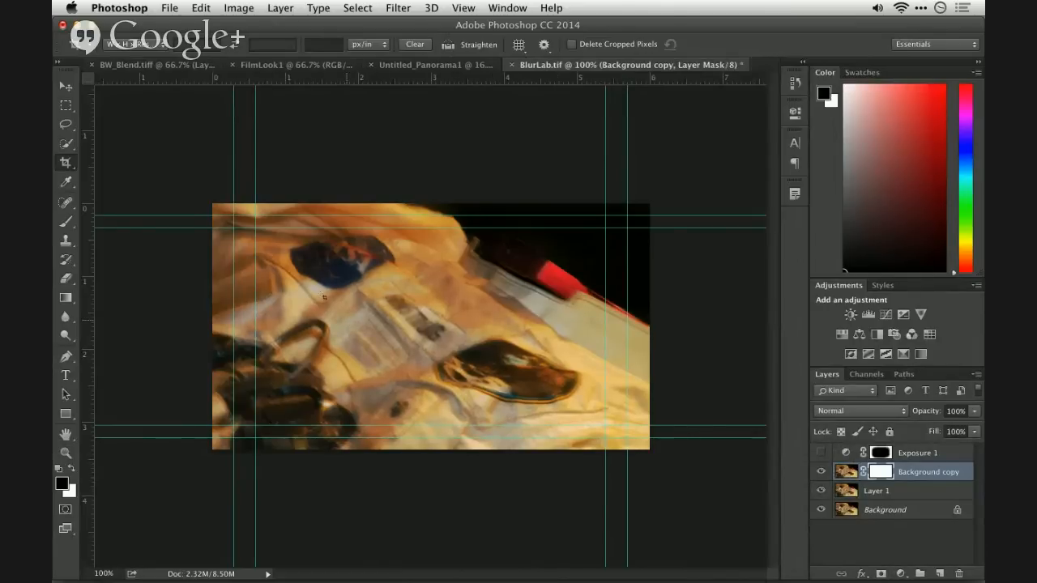
pyautogui.press('f')
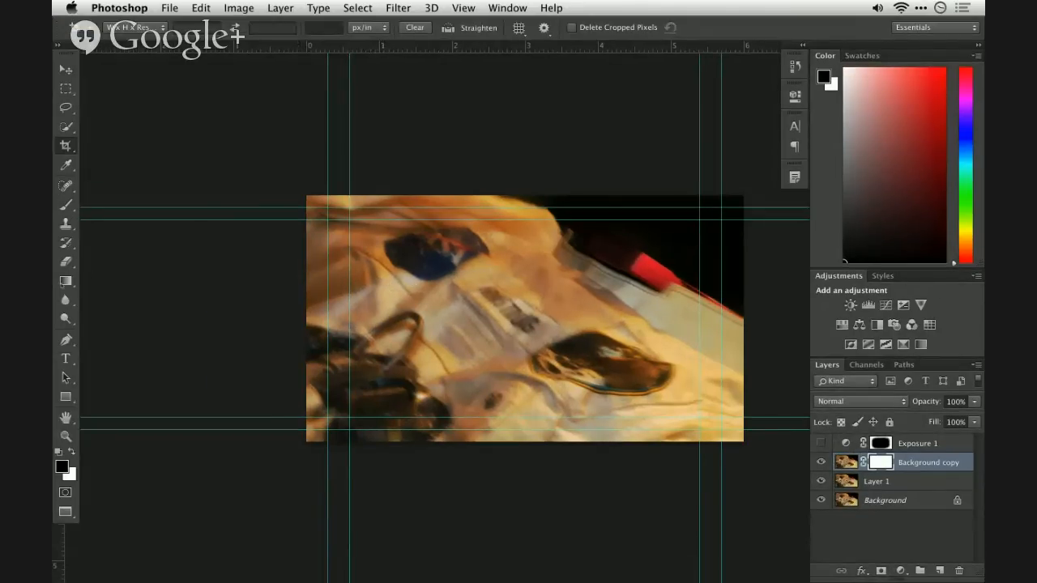
pyautogui.press('g')
pyautogui.moveTo(433, 288); pyautogui.dragTo(711, 421)
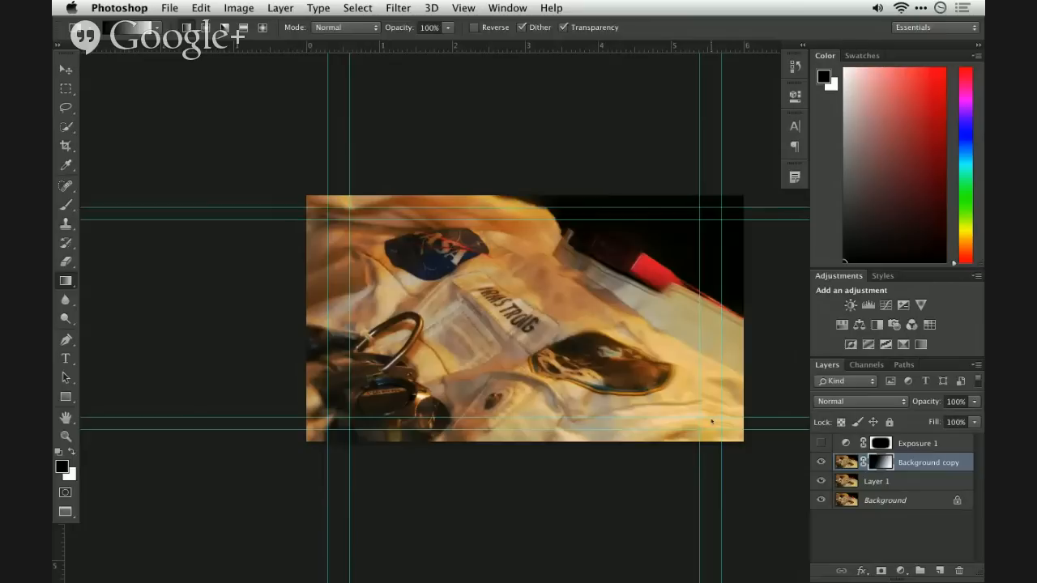
# - Show the Exposure 1 layer and view the image fitted to the full screen with the rulers hidden
pyautogui.click(822, 443)
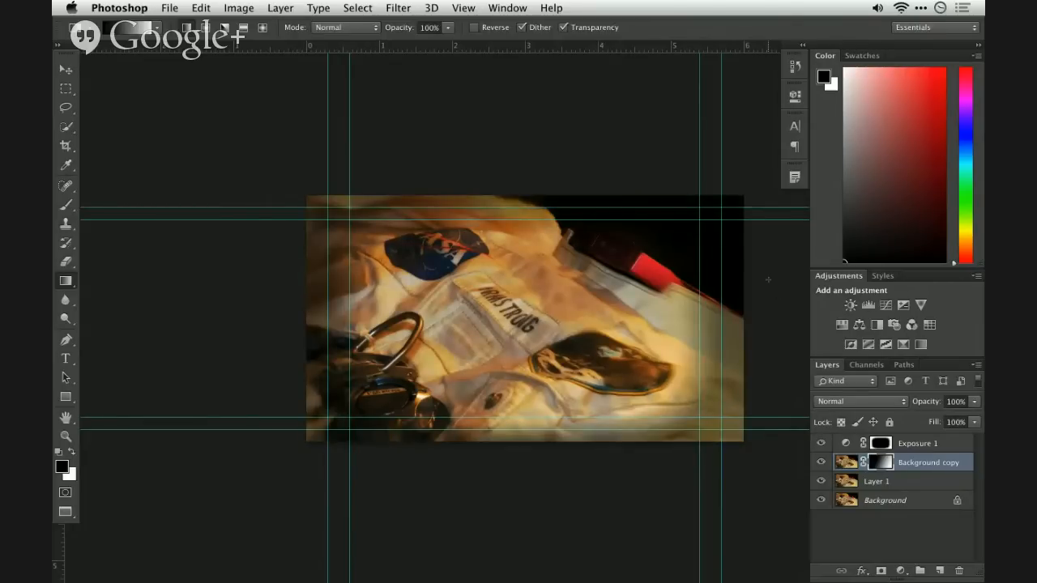
pyautogui.press('super+plus')
pyautogui.press('super+plus')
pyautogui.press('super+minus')
pyautogui.press('super+minus')
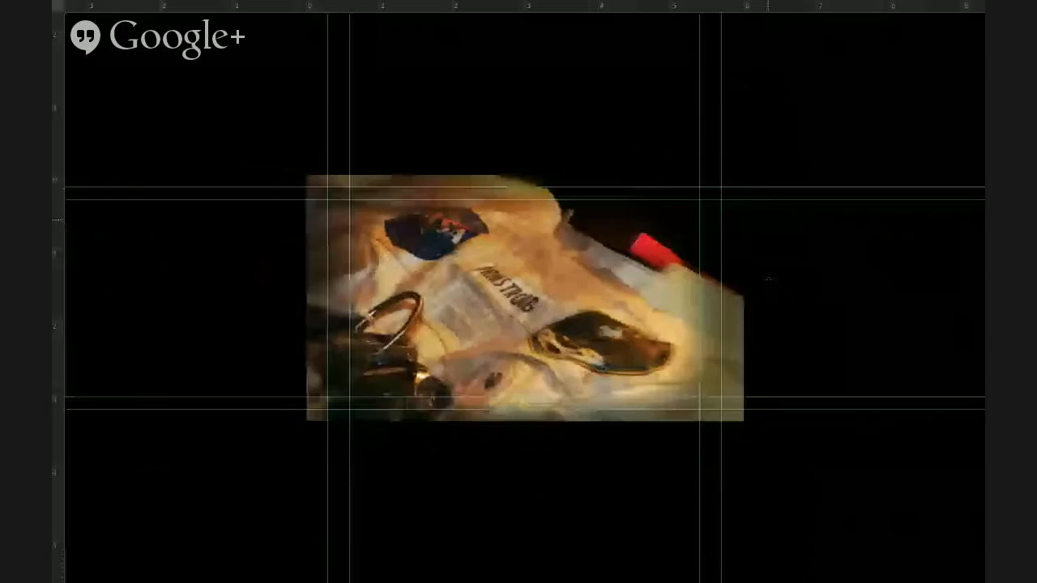
pyautogui.press('f')
pyautogui.press('super+0')
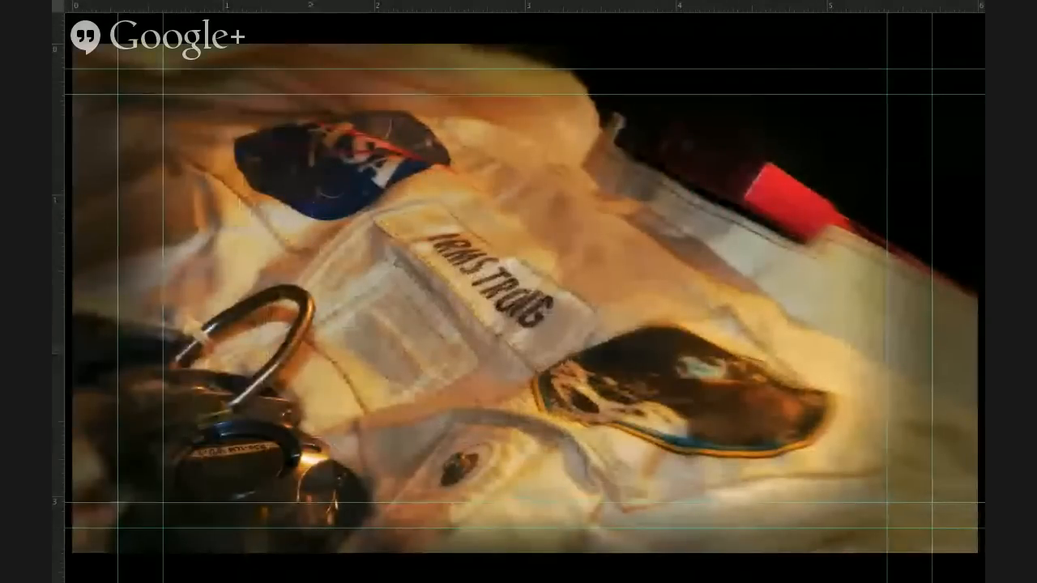
pyautogui.press('super+r')
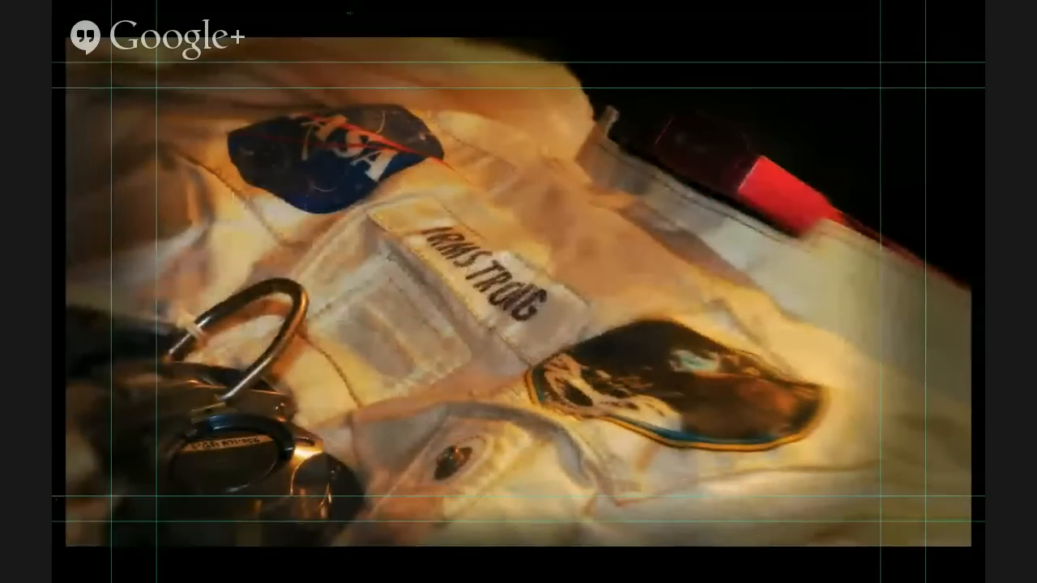